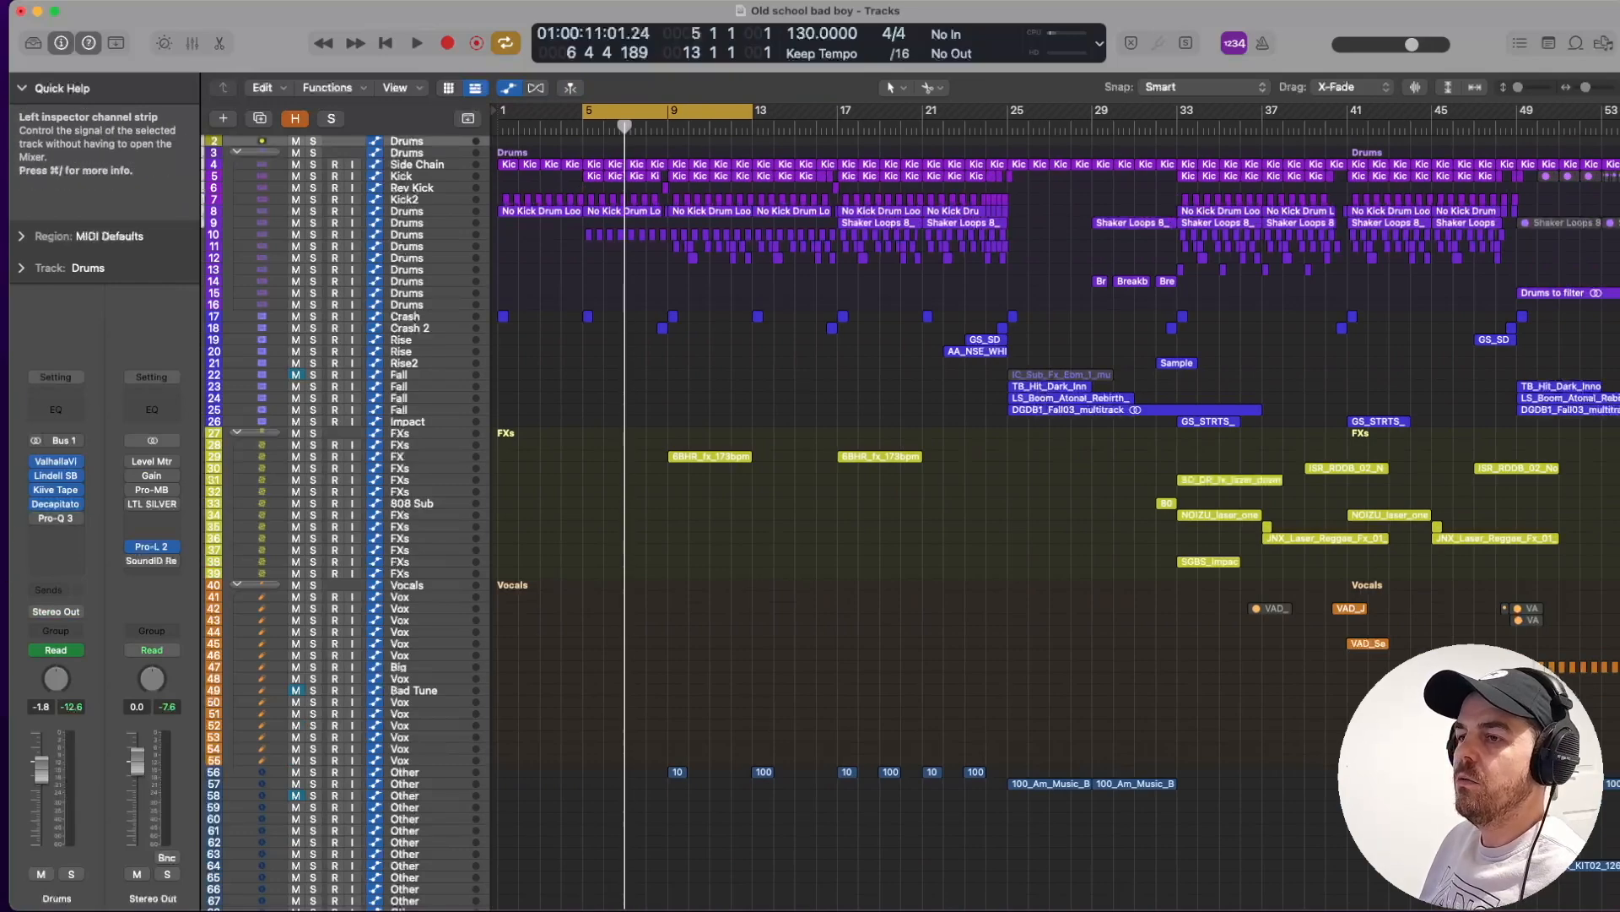
Solo the Drums summing track and play the looped section from bar 5.
{"action": "left_click", "coordinate": [72, 876]}
{"action": "key", "text": "space"}
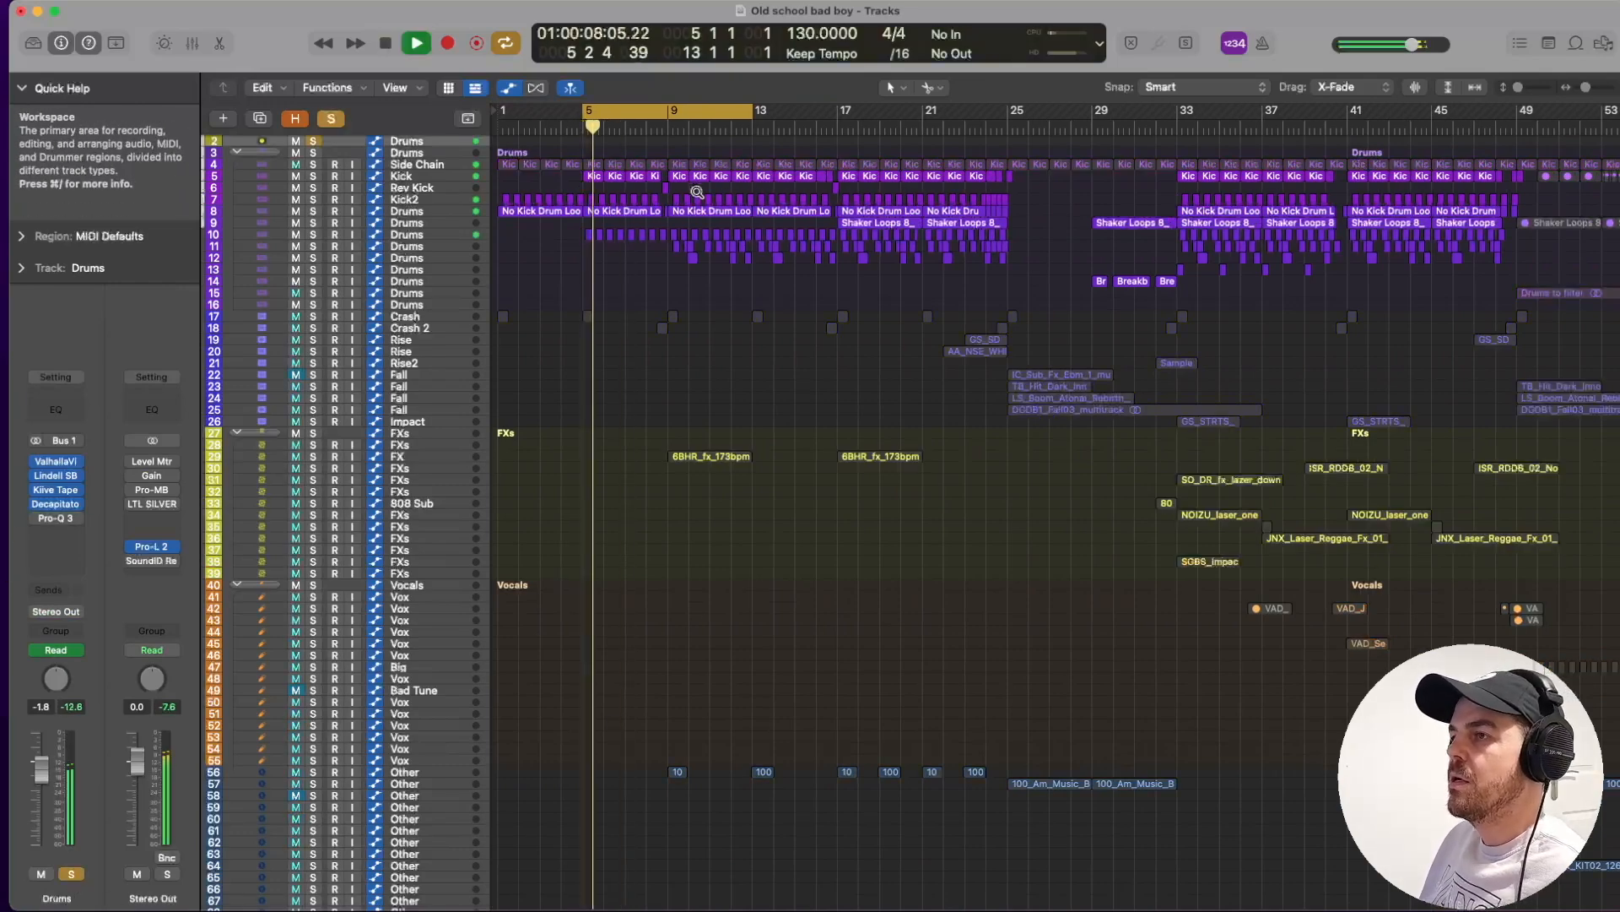
{"action": "scroll", "coordinate": [699, 194], "scroll_direction": "up", "scroll_amount": 5}
{"action": "scroll", "coordinate": [699, 194], "scroll_direction": "up", "scroll_amount": 6}
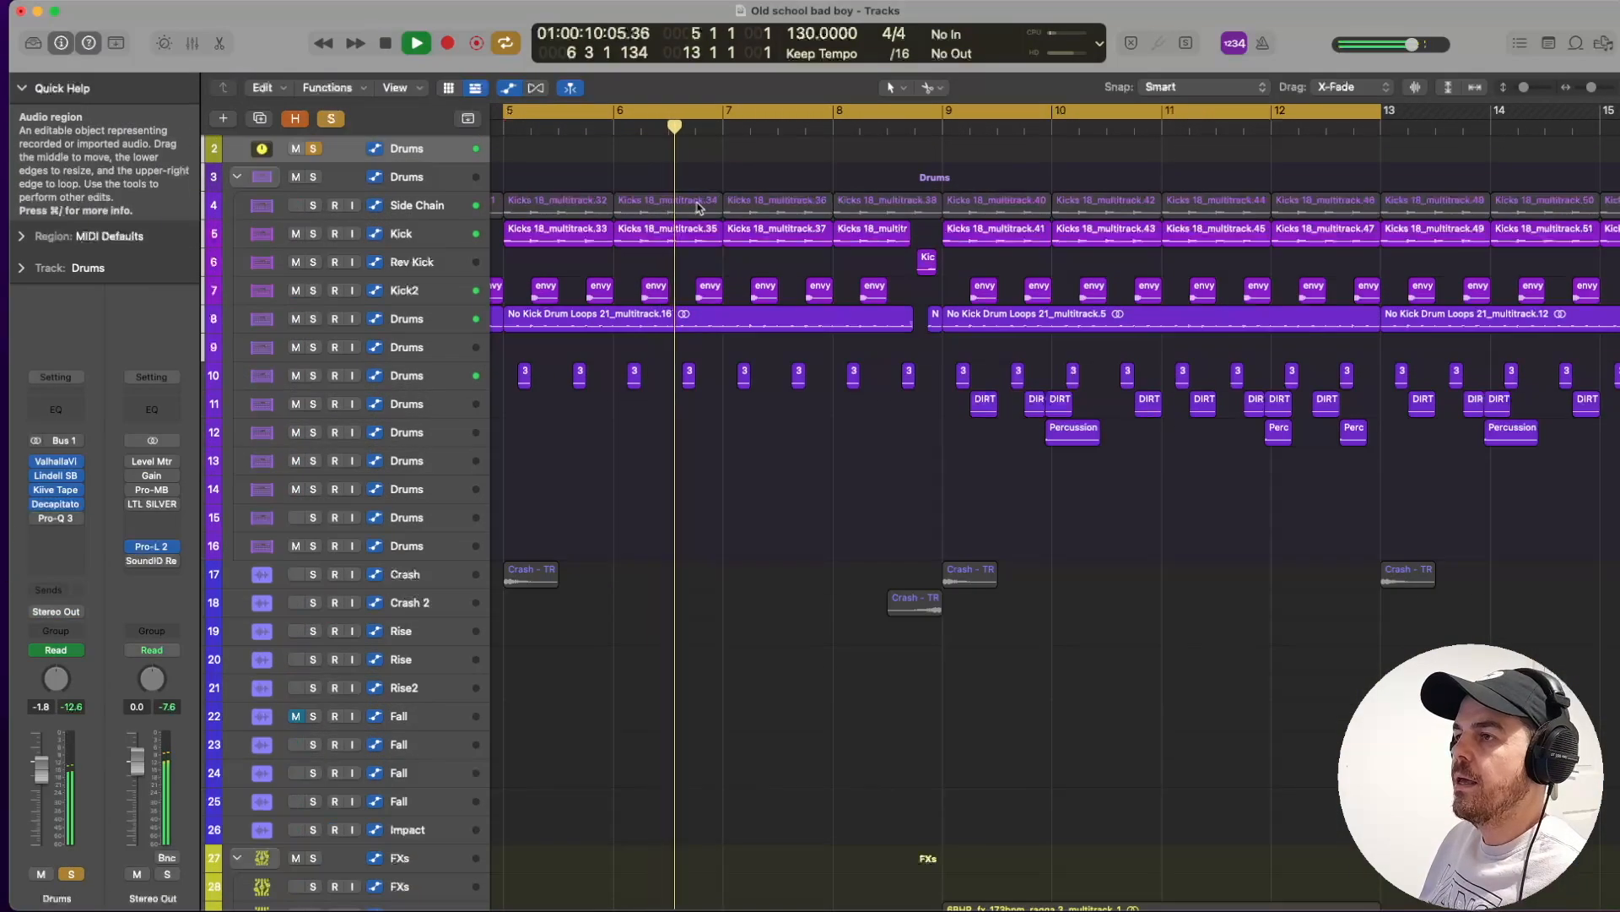
{"action": "scroll", "coordinate": [699, 206], "scroll_direction": "down", "scroll_amount": 8}
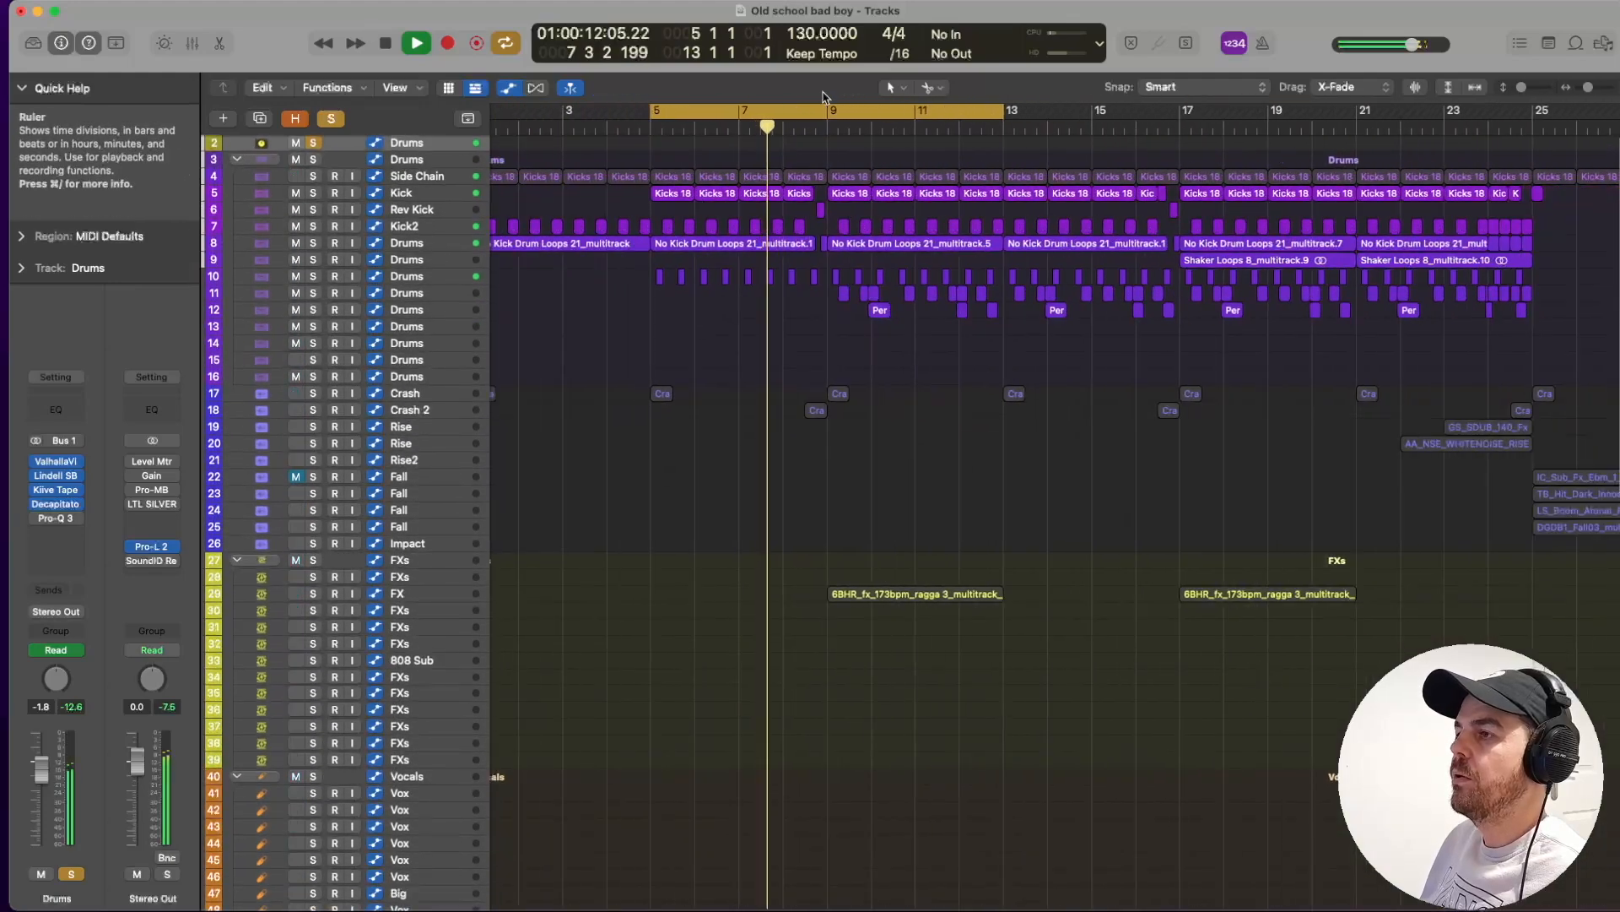
Audition the drums from bar 17 with cycling off, stop playback, and set the cycle range to bars 9 to 17.
{"action": "left_click", "coordinate": [835, 108]}
{"action": "left_click", "coordinate": [1173, 116]}
{"action": "scroll", "coordinate": [1184, 194], "scroll_direction": "down", "scroll_amount": 6}
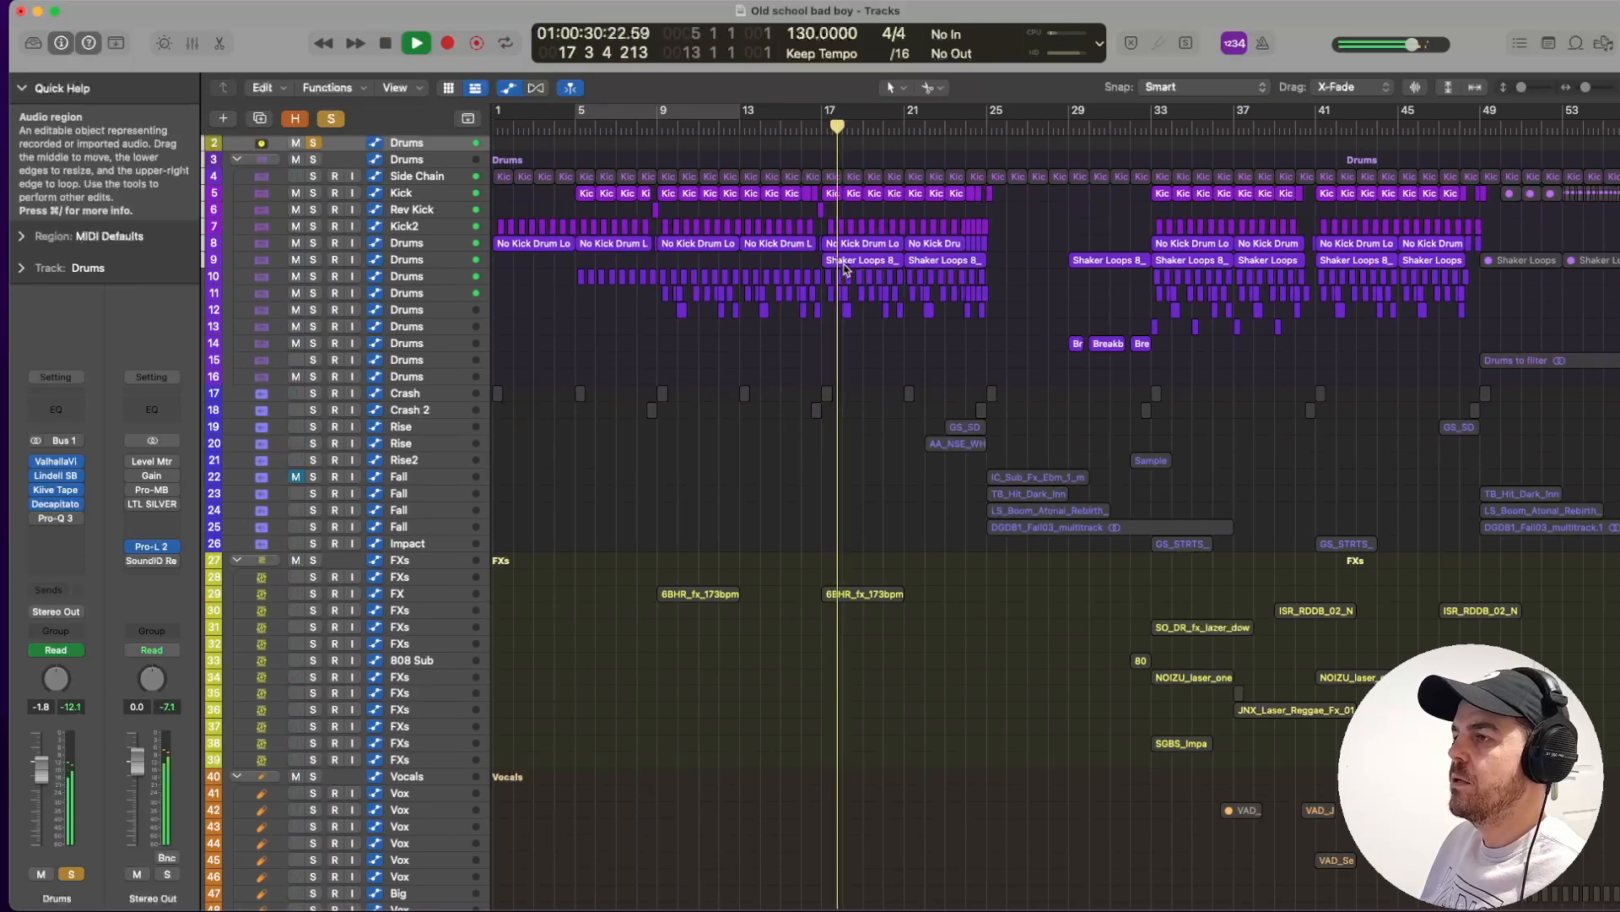
{"action": "key", "text": "space"}
{"action": "left_click_drag", "start_coordinate": [662, 111], "coordinate": [816, 155]}
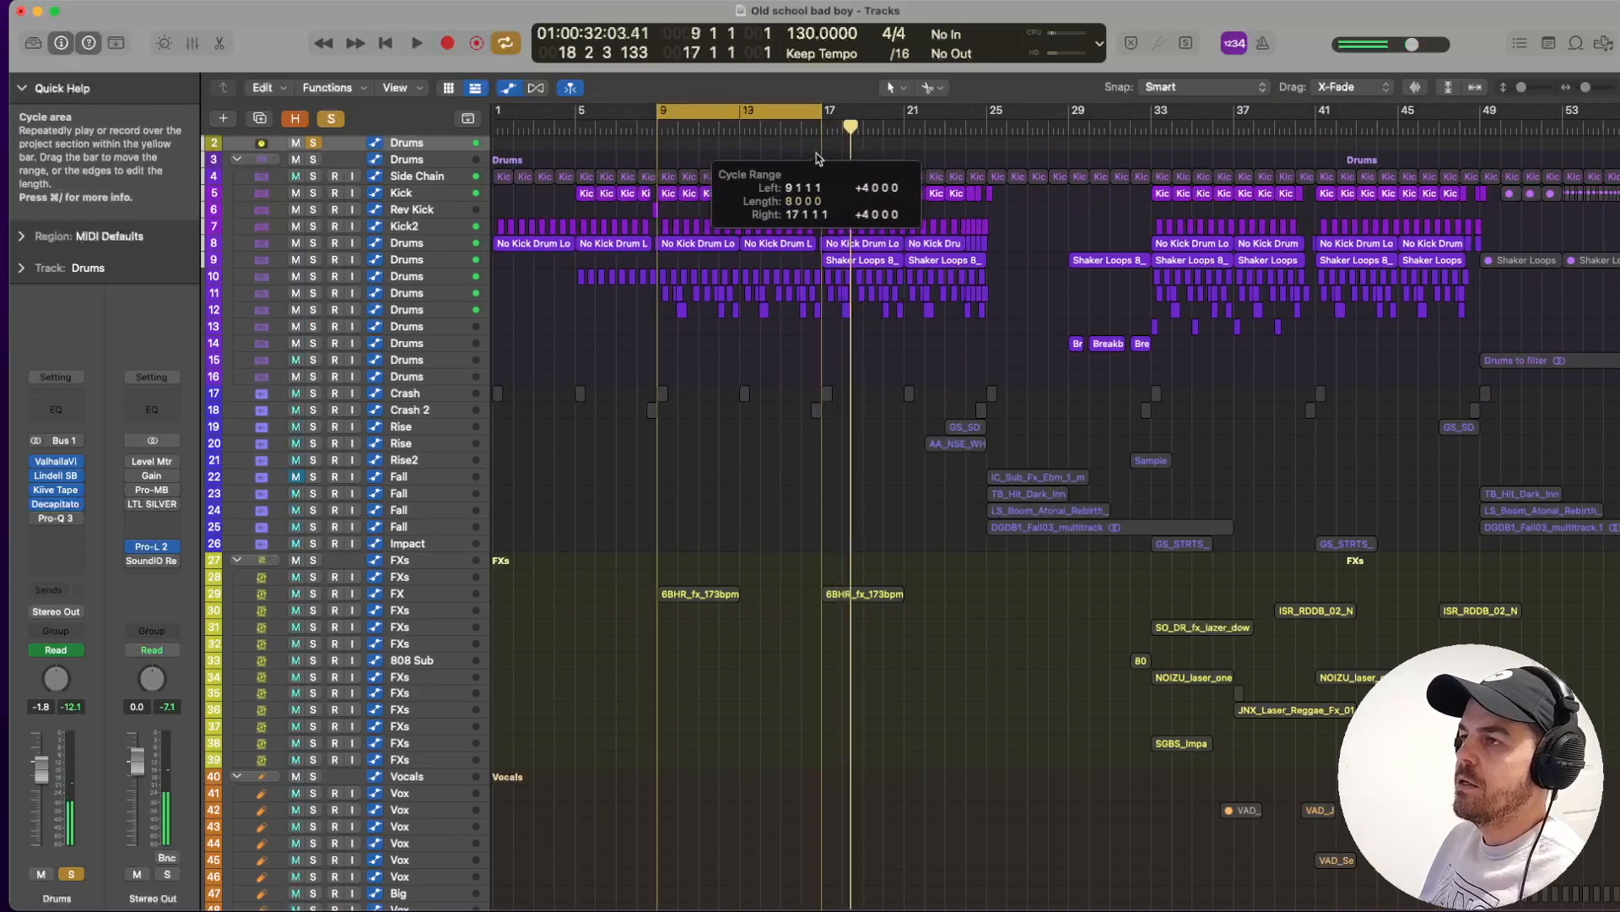
Review the ValhallaVintageVerb and Lindell SBC inserts on the Drums channel while playing the loop.
{"action": "left_click", "coordinate": [57, 464]}
{"action": "left_click_drag", "start_coordinate": [1170, 211], "coordinate": [955, 187]}
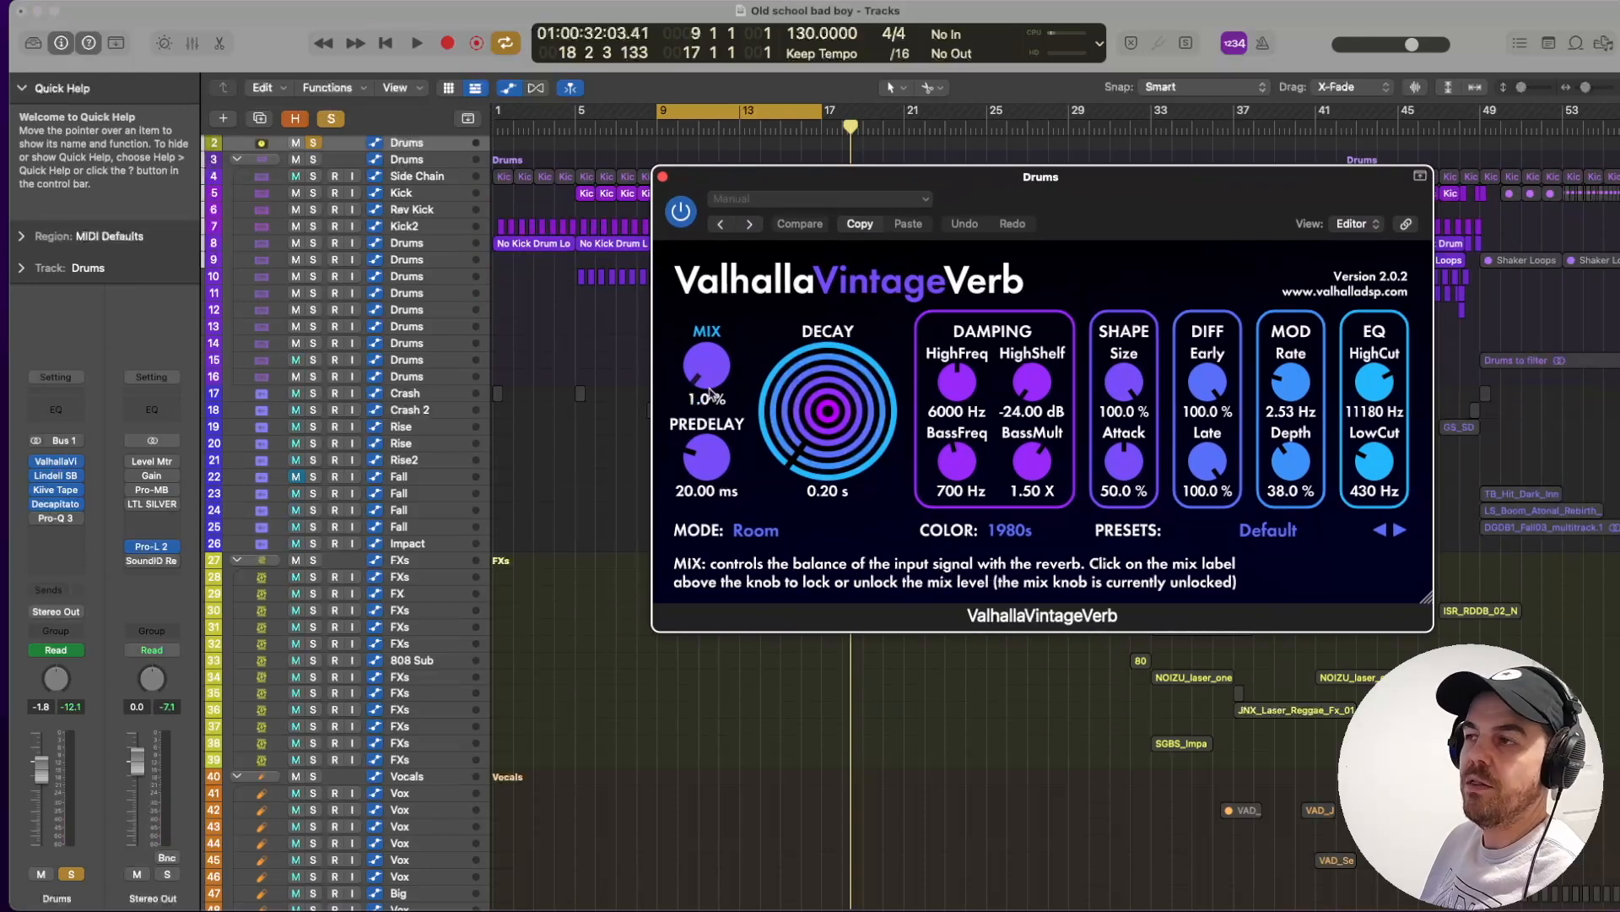
{"action": "left_click", "coordinate": [57, 476]}
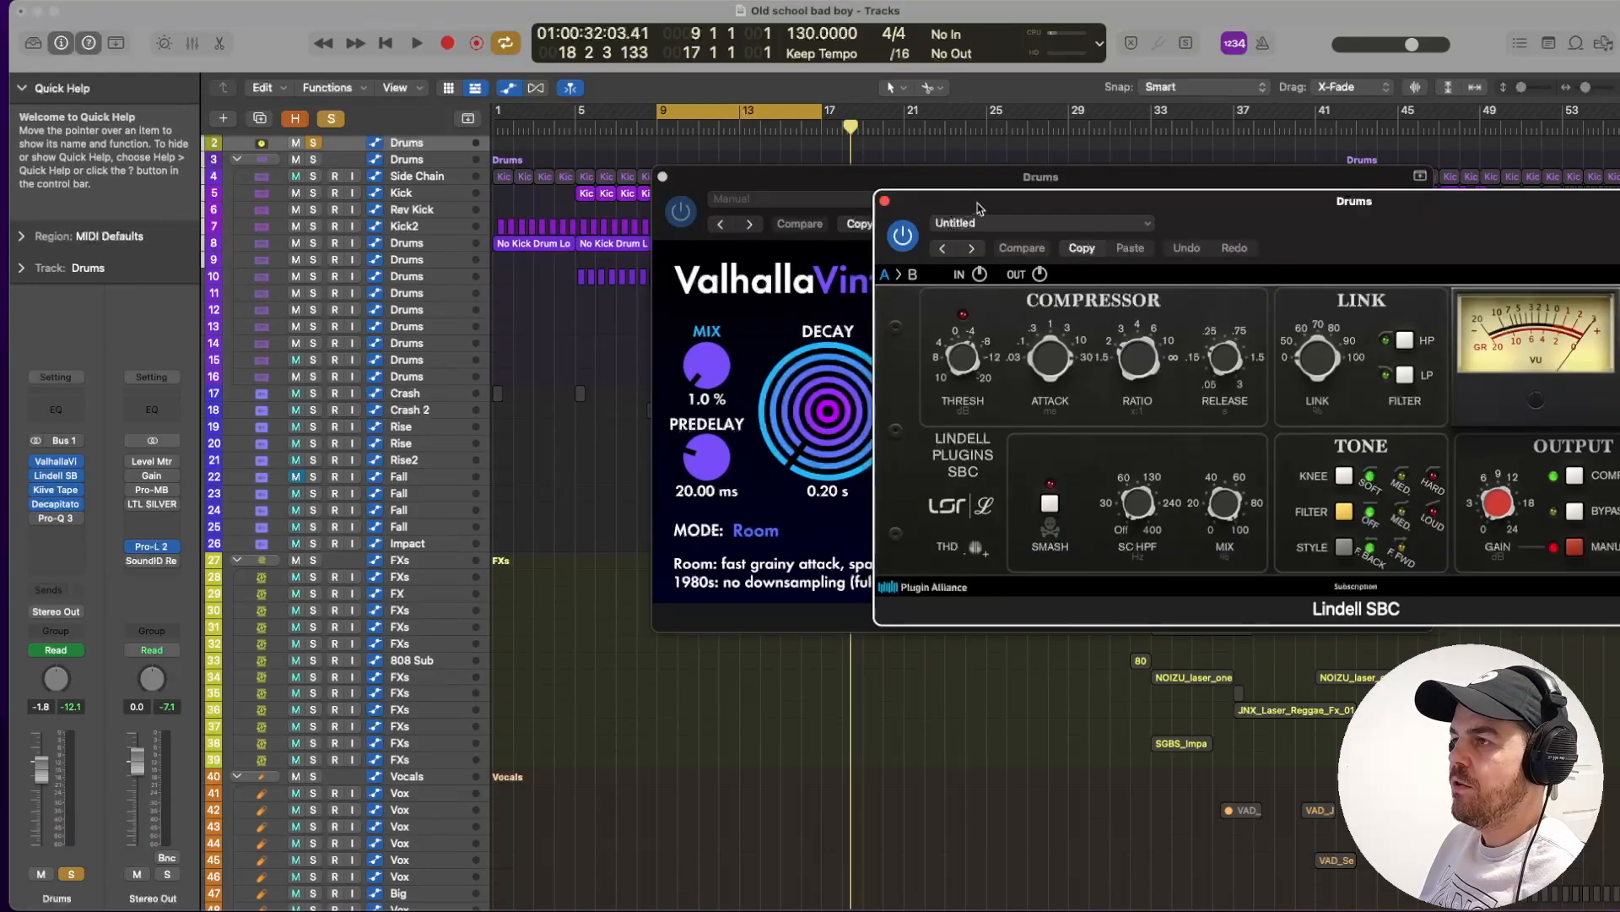
{"action": "left_click_drag", "start_coordinate": [726, 223], "coordinate": [675, 228]}
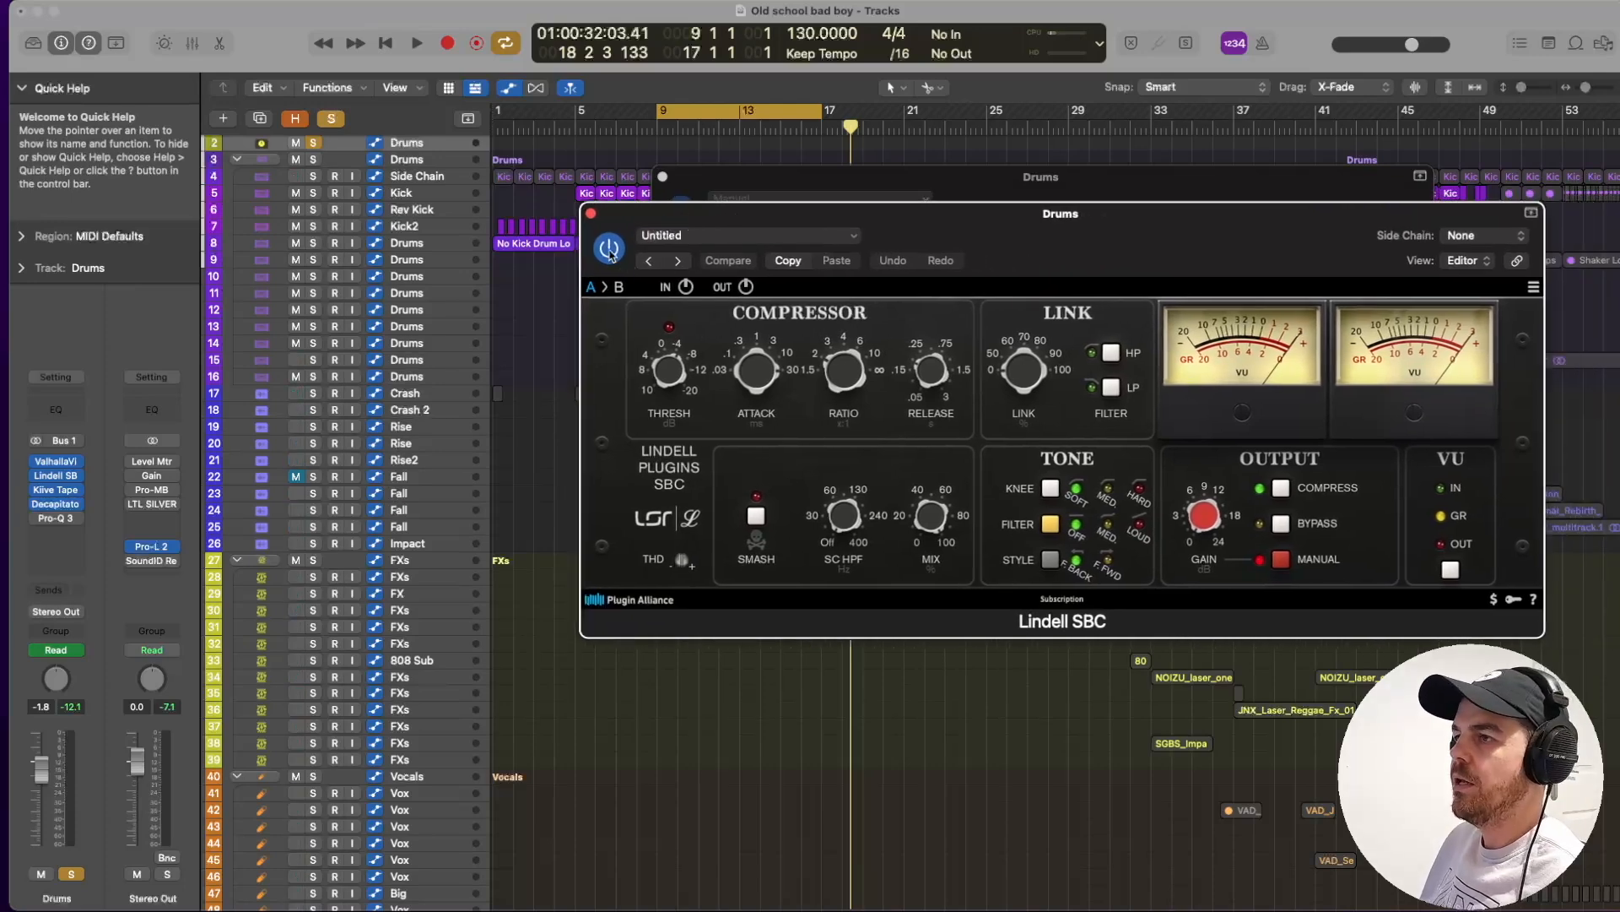
{"action": "key", "text": "space"}
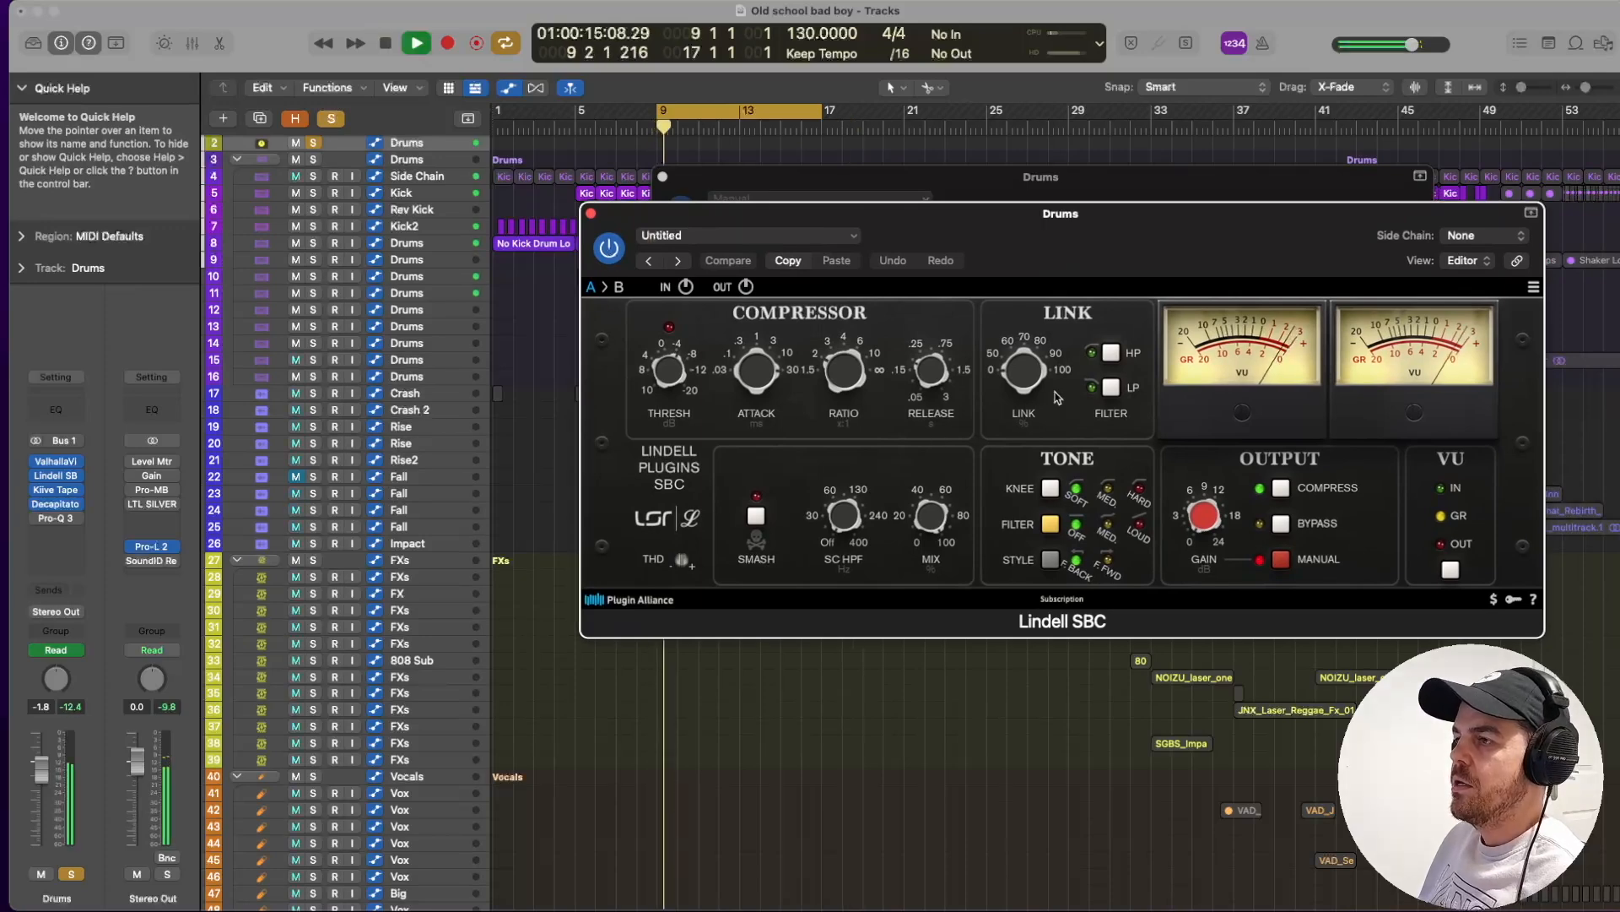
{"action": "key", "text": "space"}
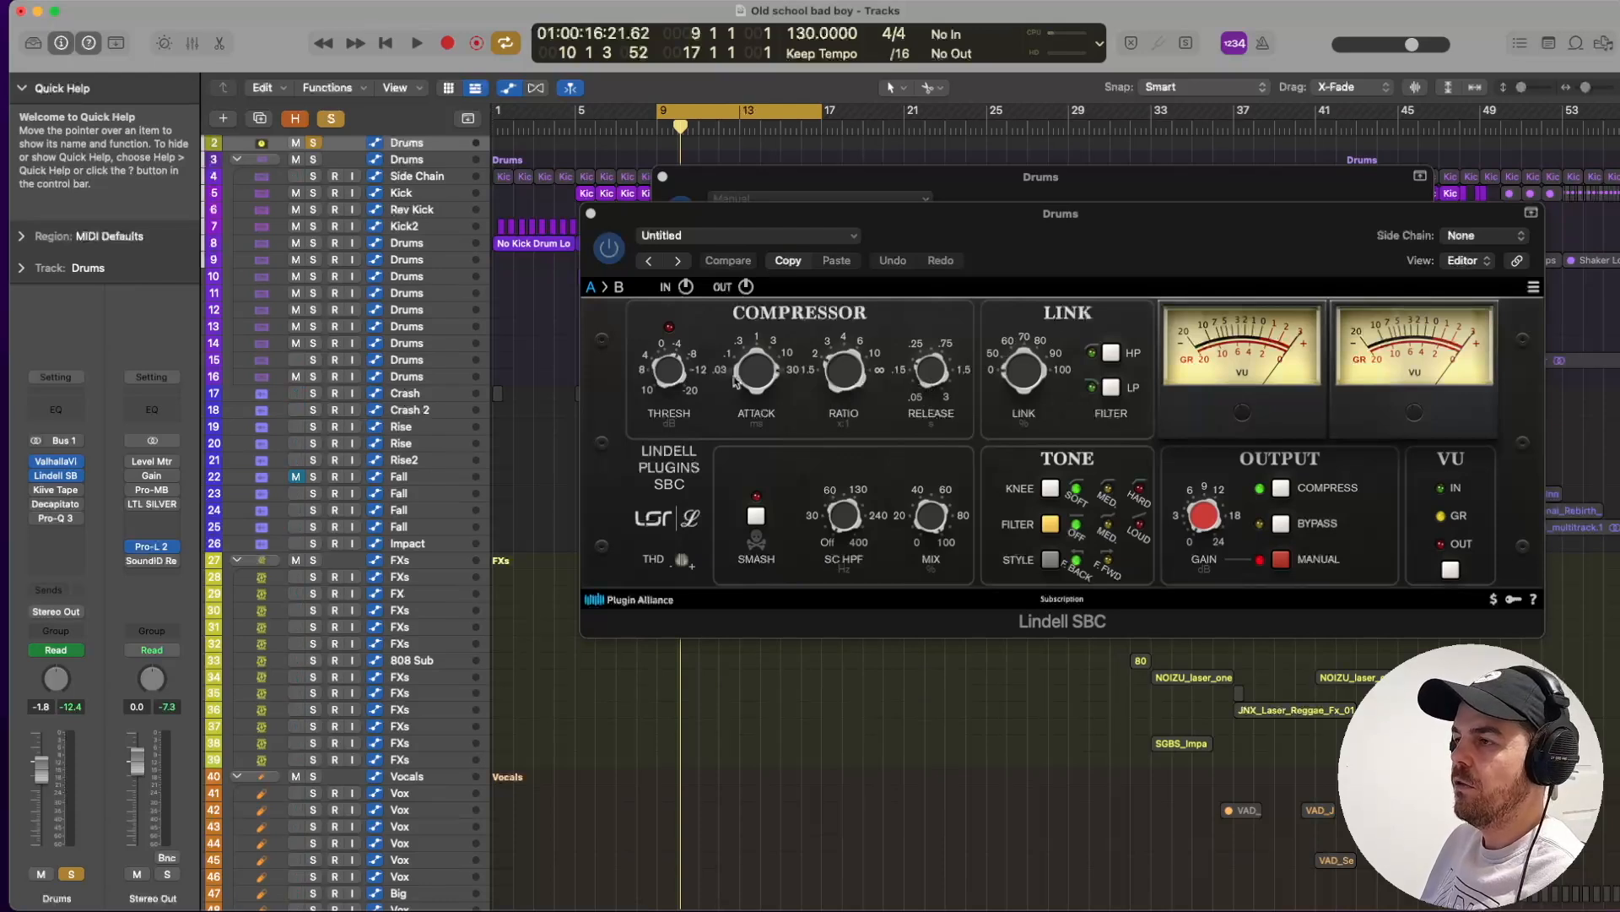
{"action": "key", "text": "space"}
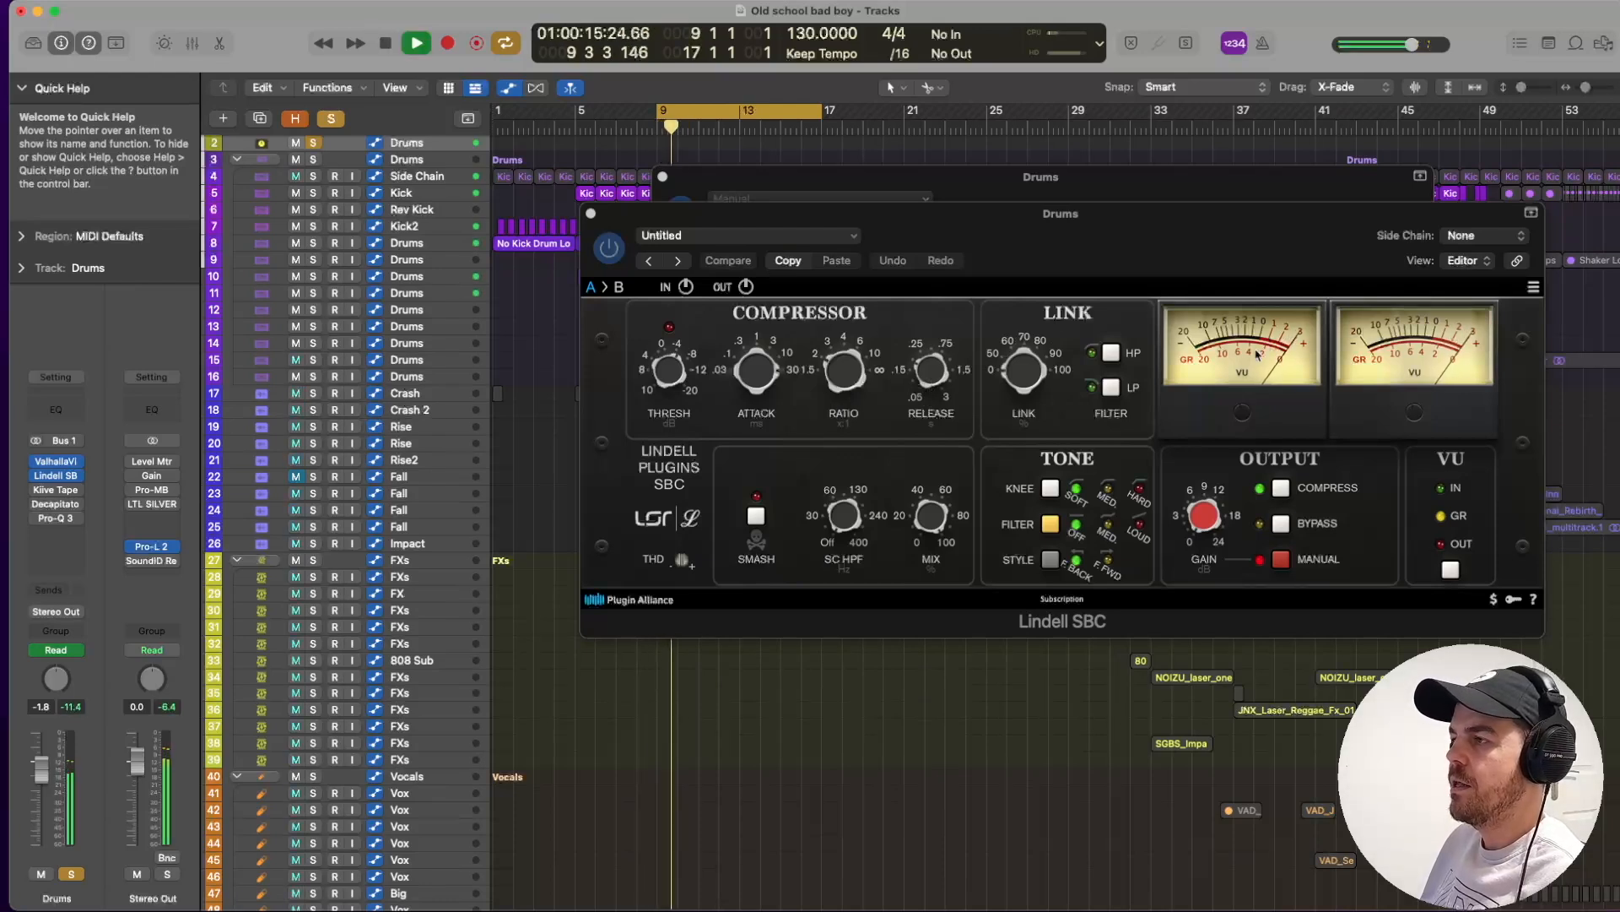
{"action": "left_click", "coordinate": [594, 224]}
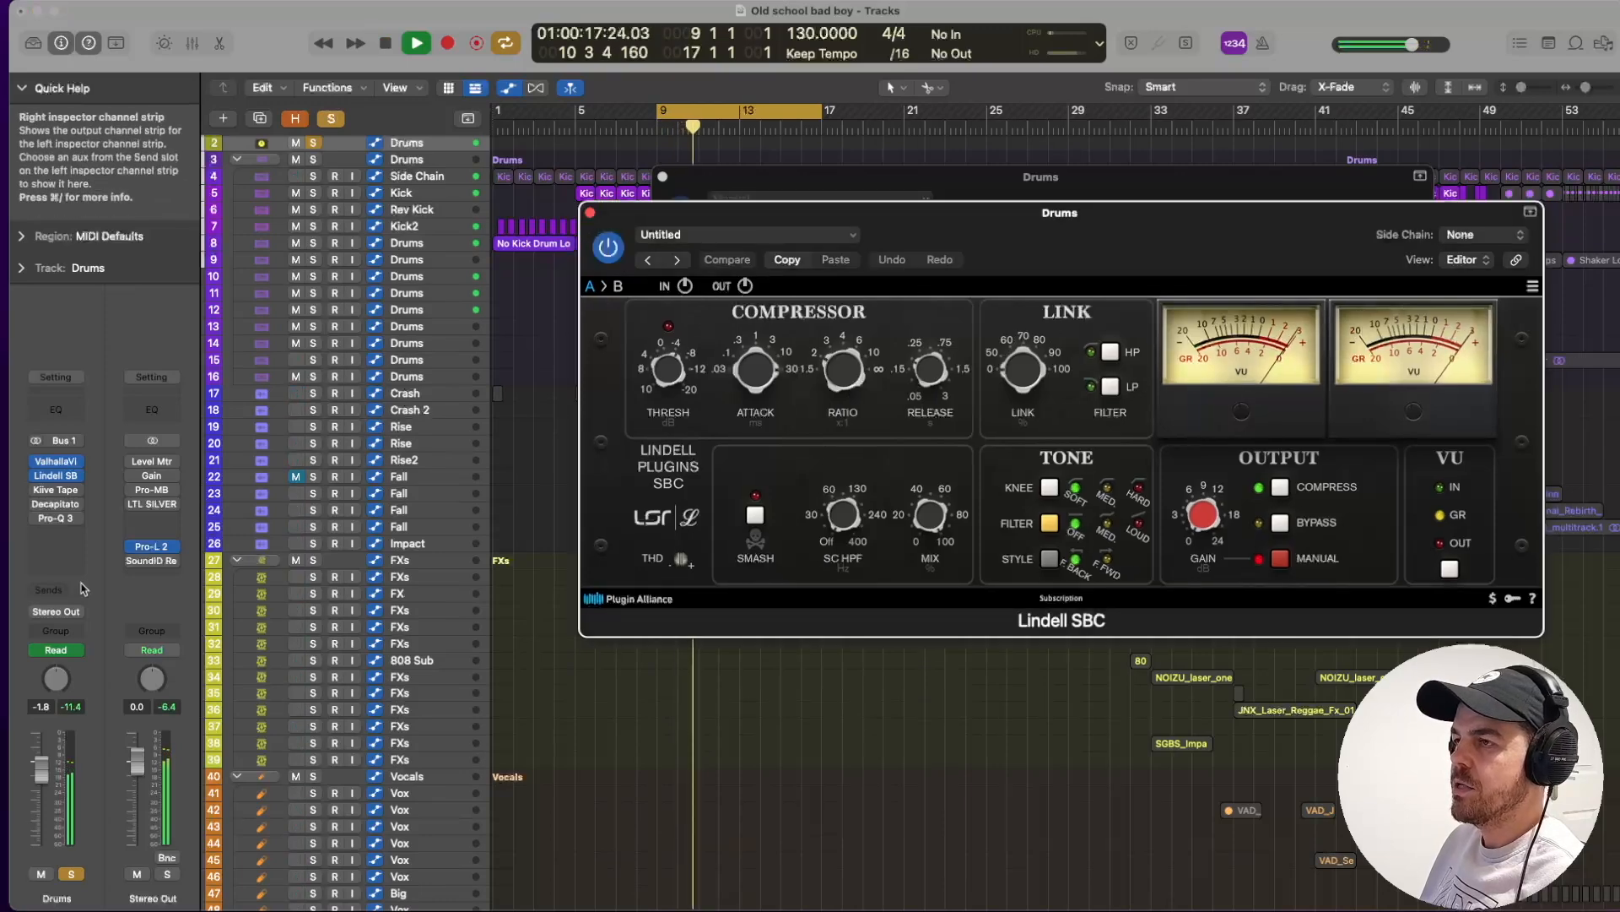
Examine the Kiive Tape Face insert during playback, close it and the Lindell SBC window, and stop playback.
{"action": "left_click", "coordinate": [56, 491]}
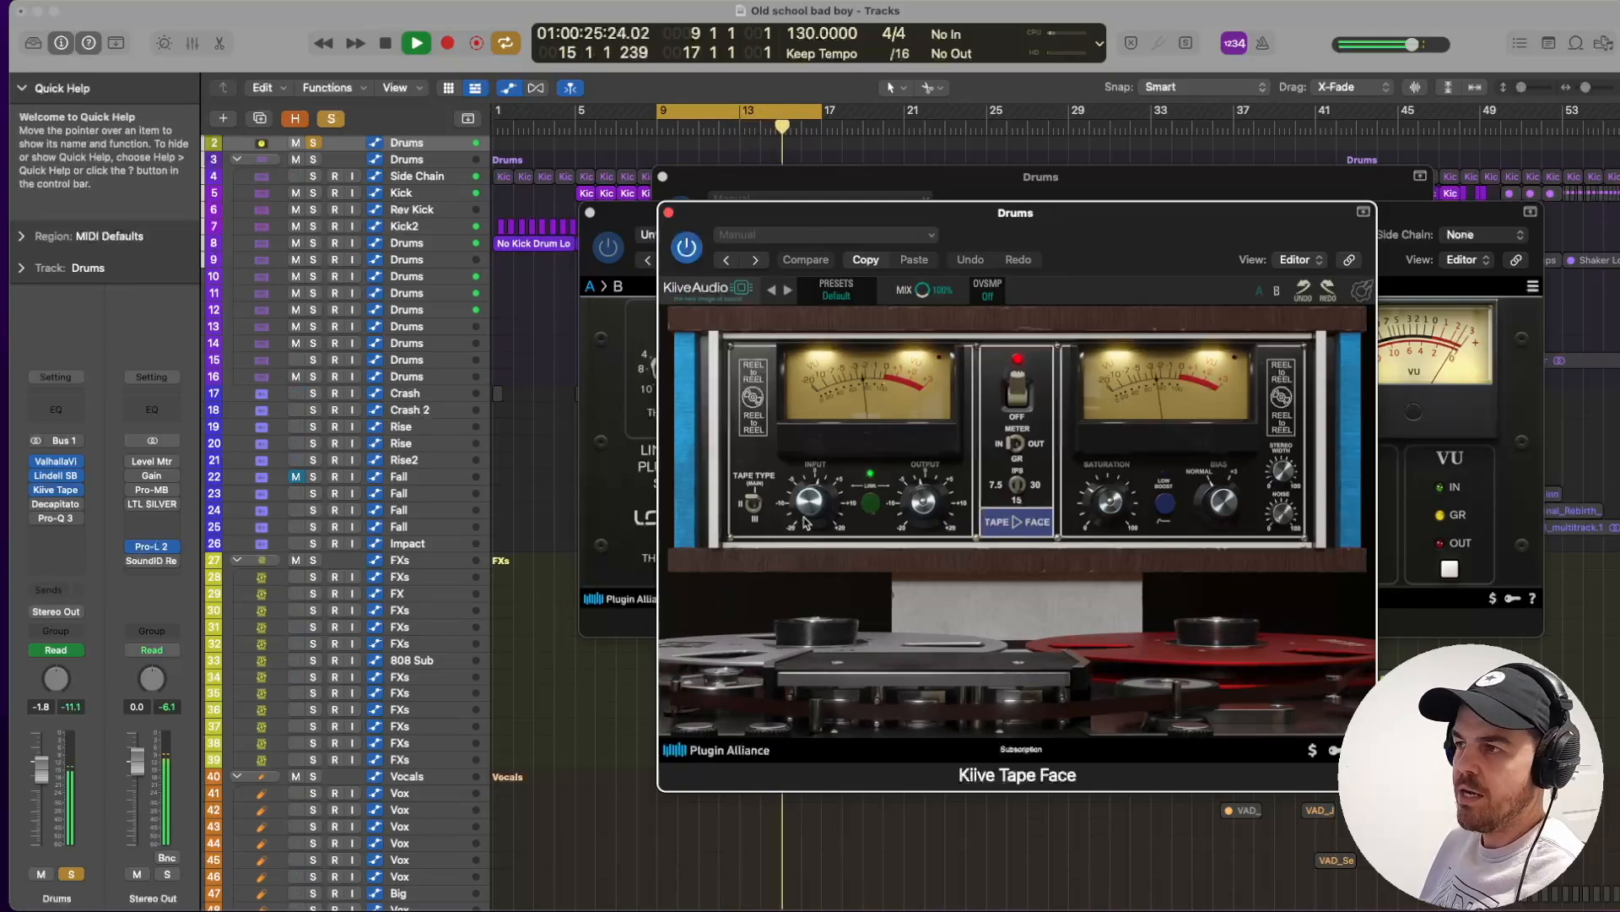
{"action": "mouse_move", "coordinate": [1116, 511]}
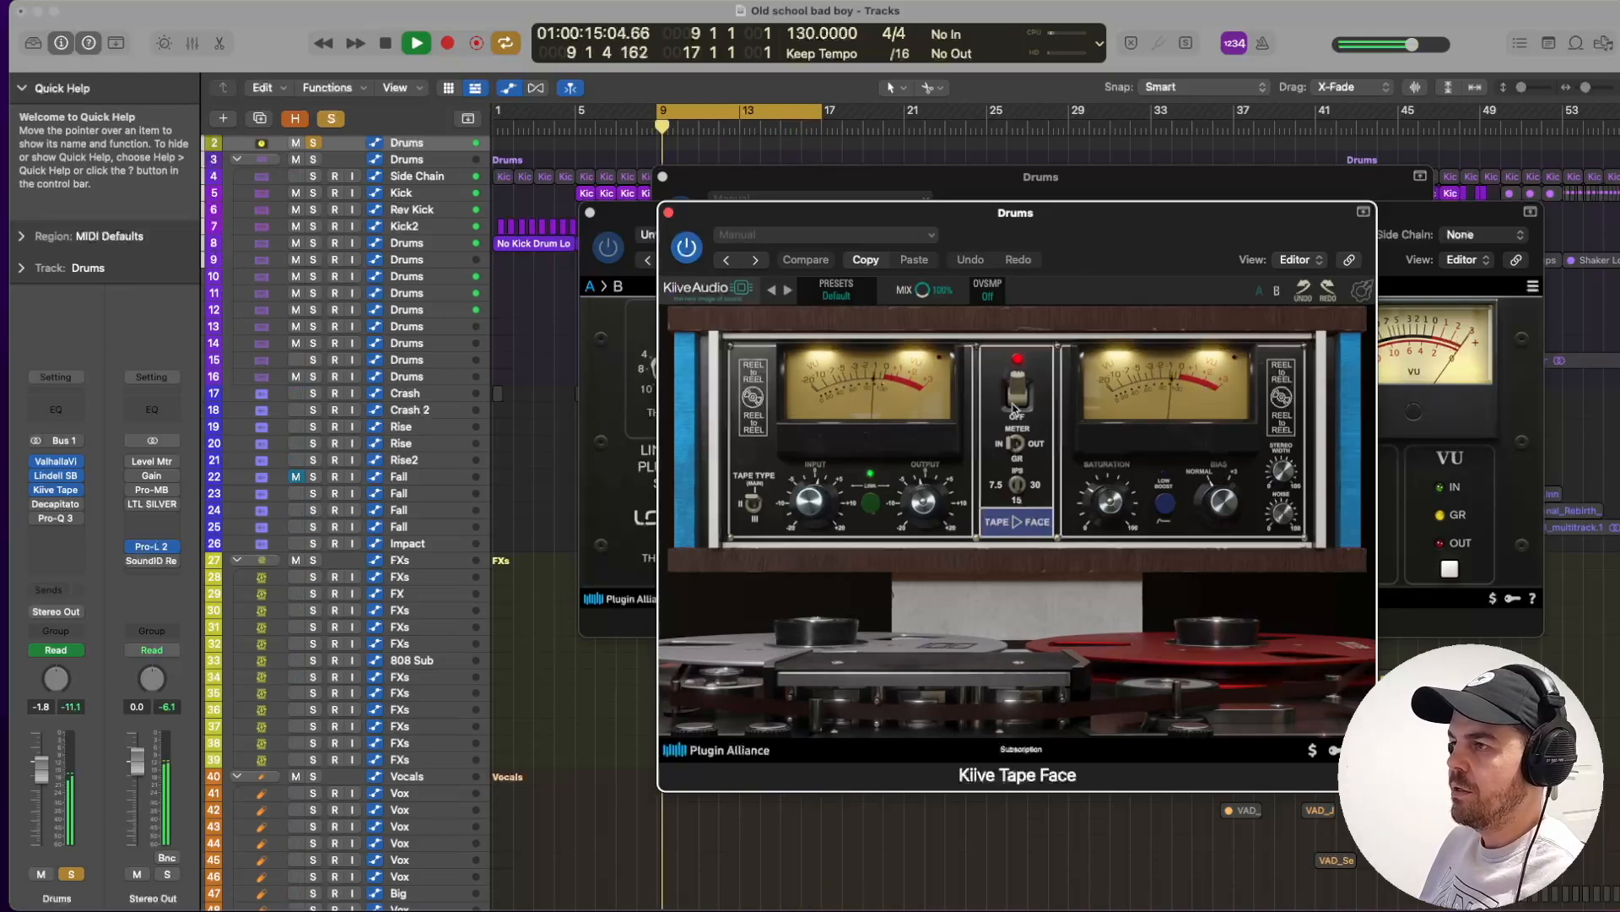
{"action": "left_click", "coordinate": [1016, 395]}
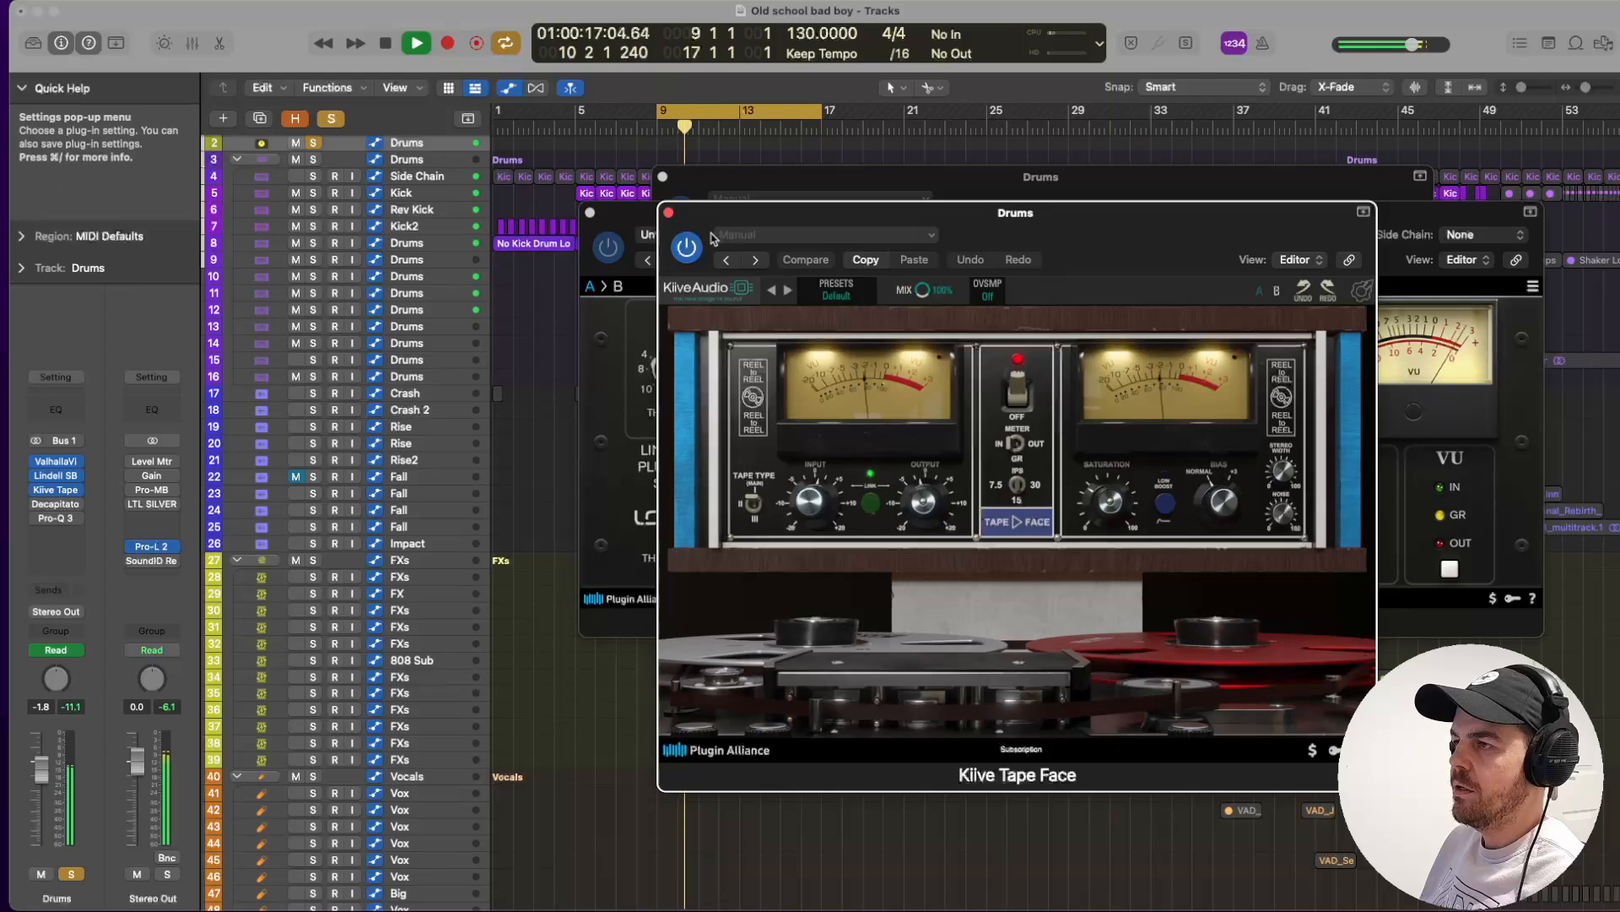
{"action": "left_click", "coordinate": [669, 212]}
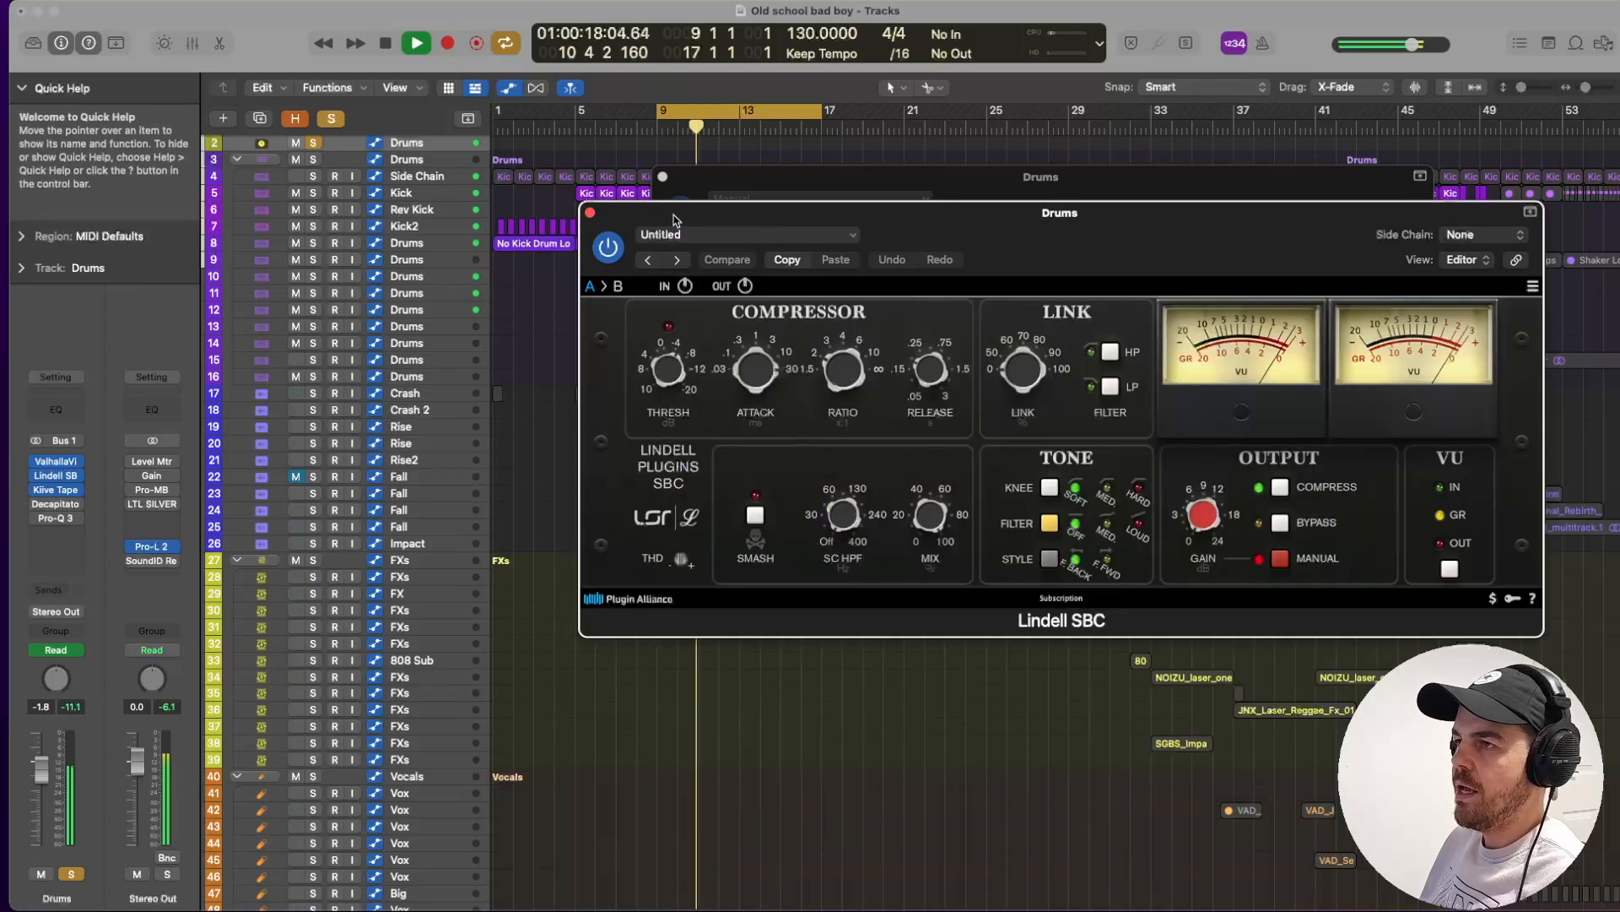
{"action": "left_click", "coordinate": [590, 213]}
{"action": "key", "text": "space"}
Enable the Decapitator insert on the Drums channel, listen to it on the loop, and close its window.
{"action": "left_click", "coordinate": [55, 504]}
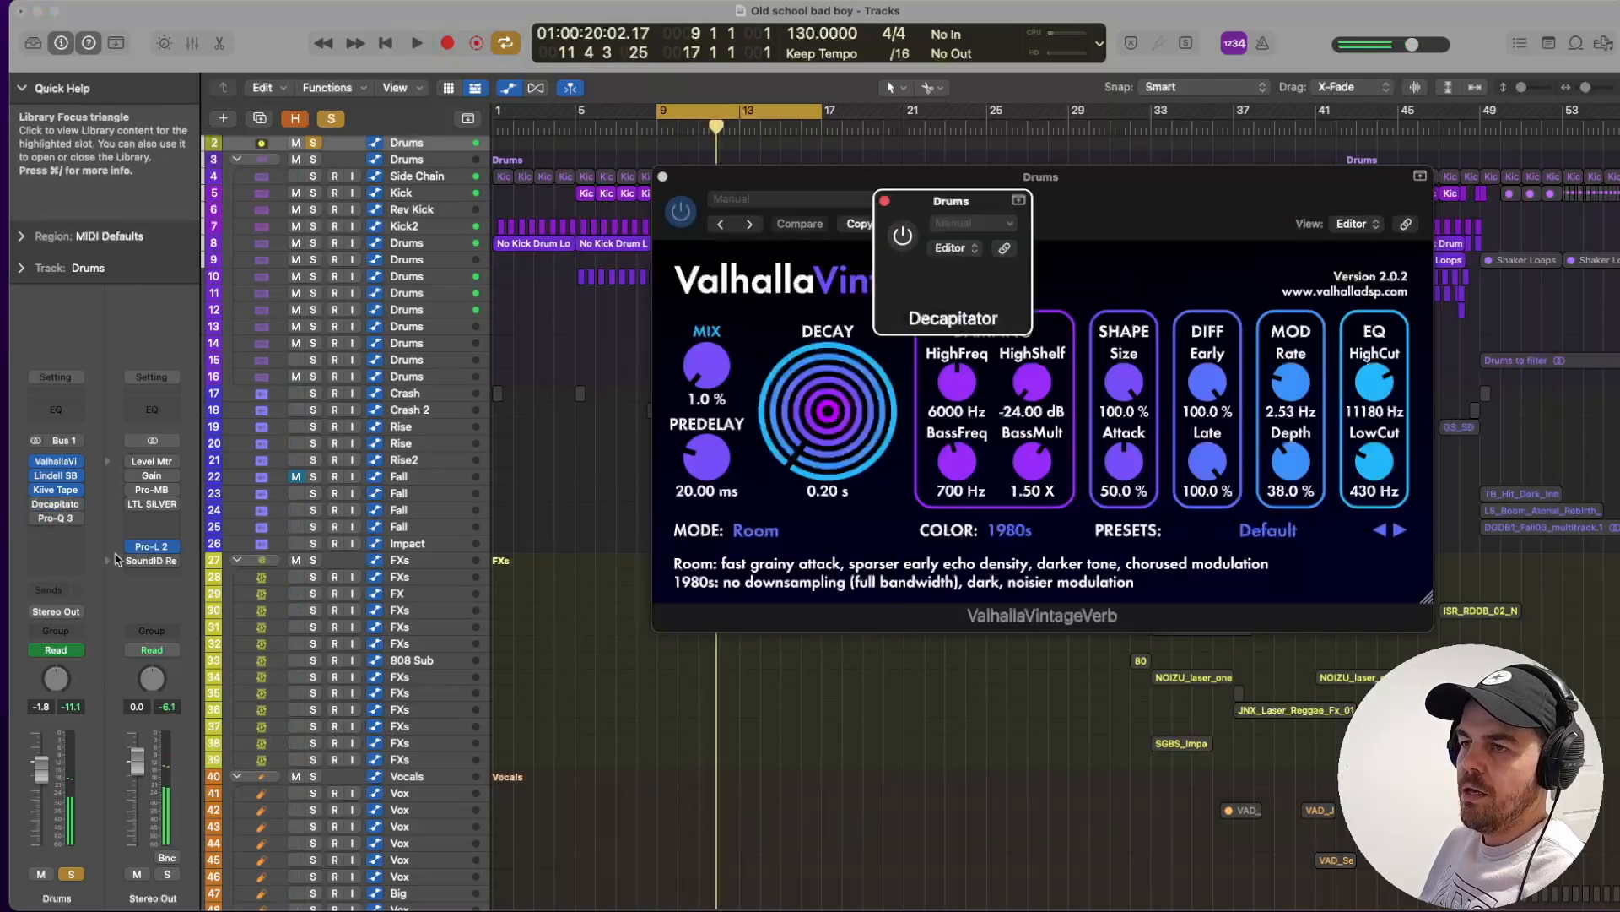
{"action": "left_click_drag", "start_coordinate": [1253, 205], "coordinate": [952, 242]}
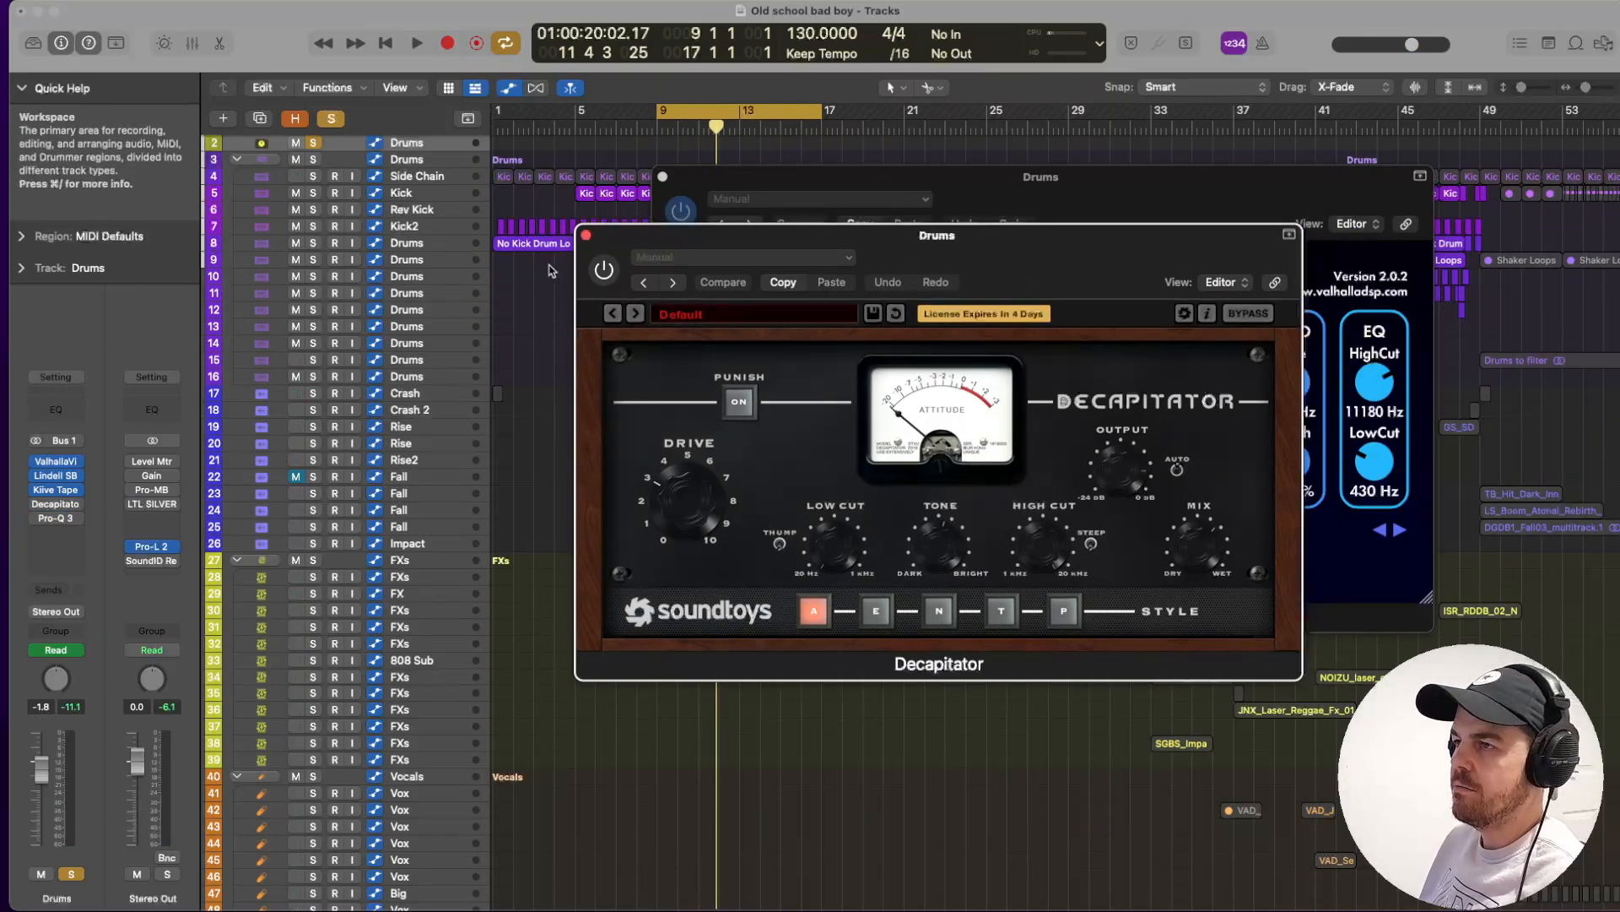
{"action": "left_click", "coordinate": [599, 271]}
{"action": "key", "text": "space"}
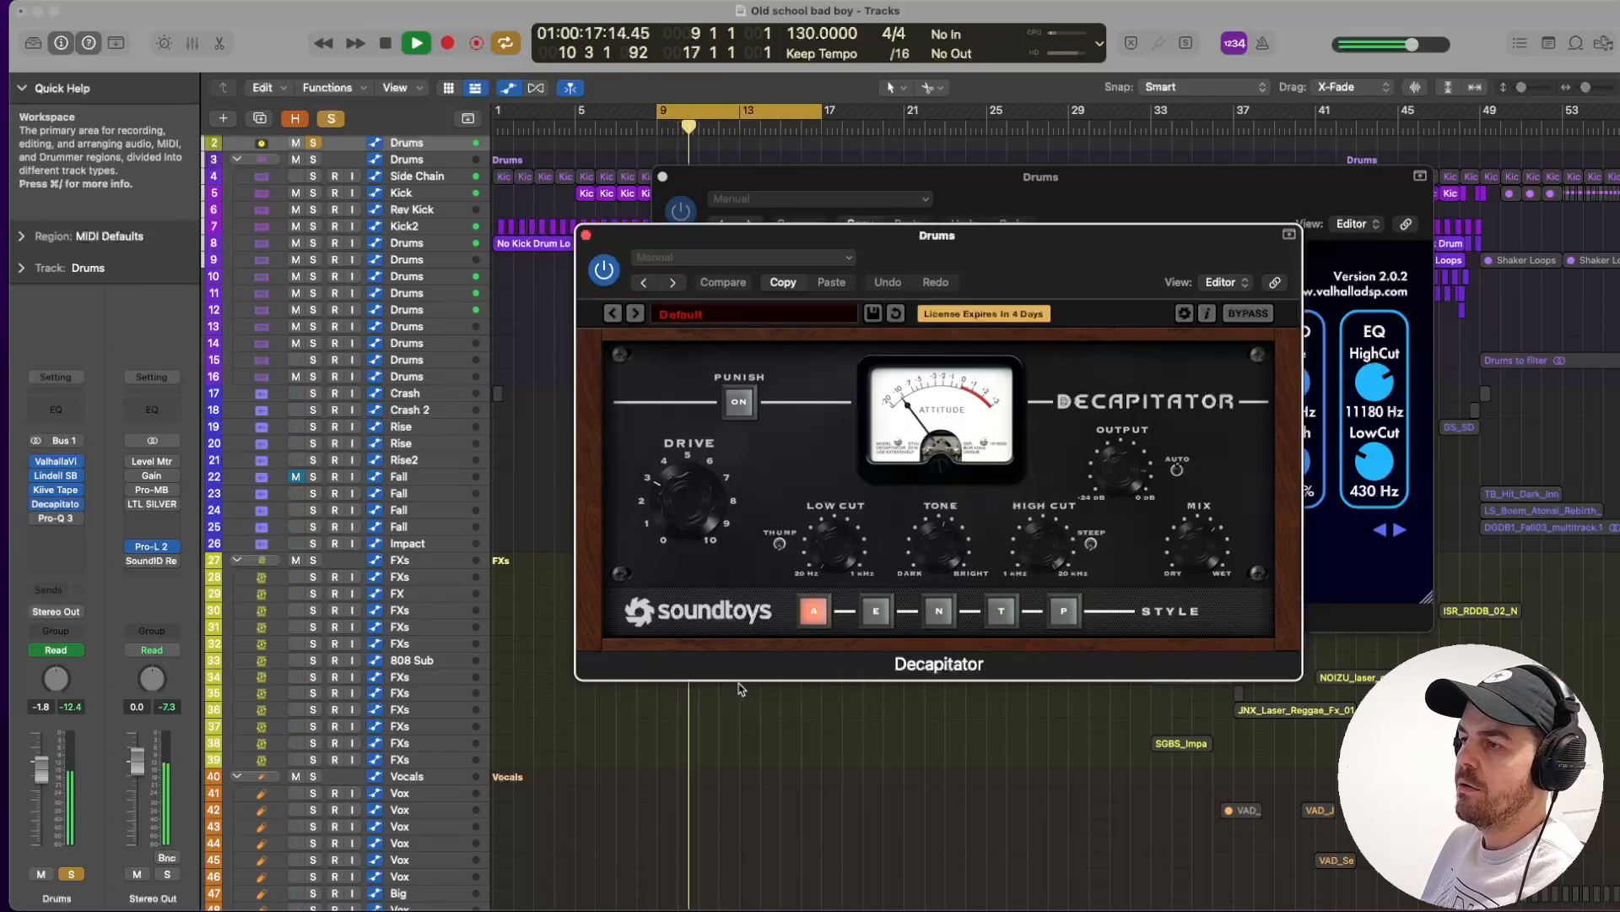
{"action": "left_click", "coordinate": [586, 237]}
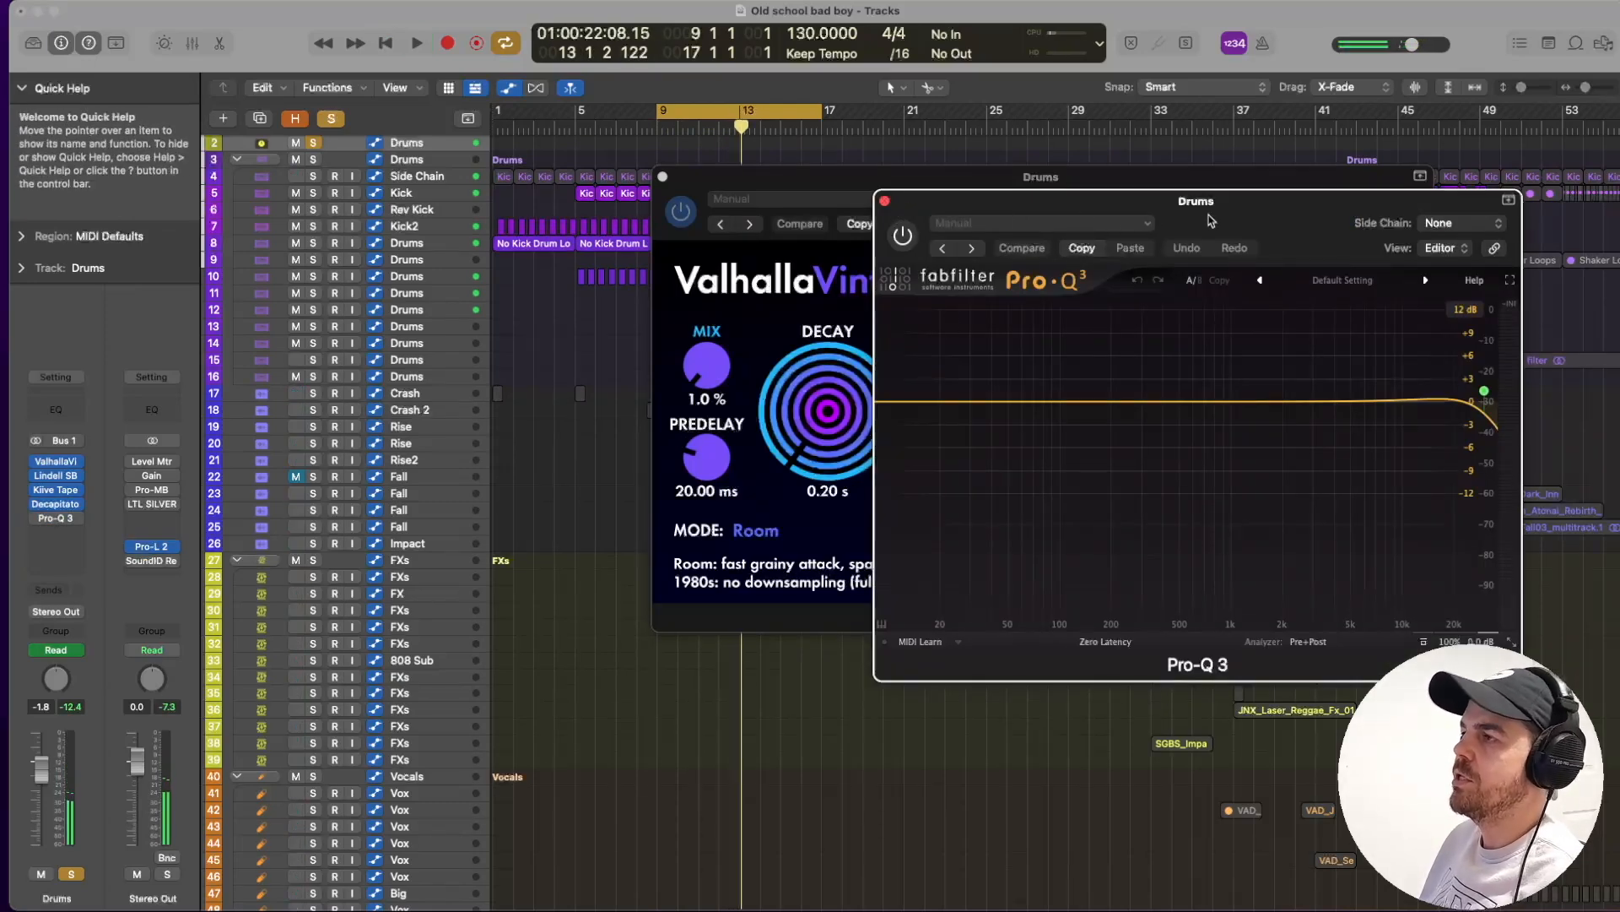
Review the Pro-Q 3 curve on the Drums channel and close the Pro-Q 3 and ValhallaVintageVerb windows.
{"action": "left_click_drag", "start_coordinate": [1214, 213], "coordinate": [992, 223]}
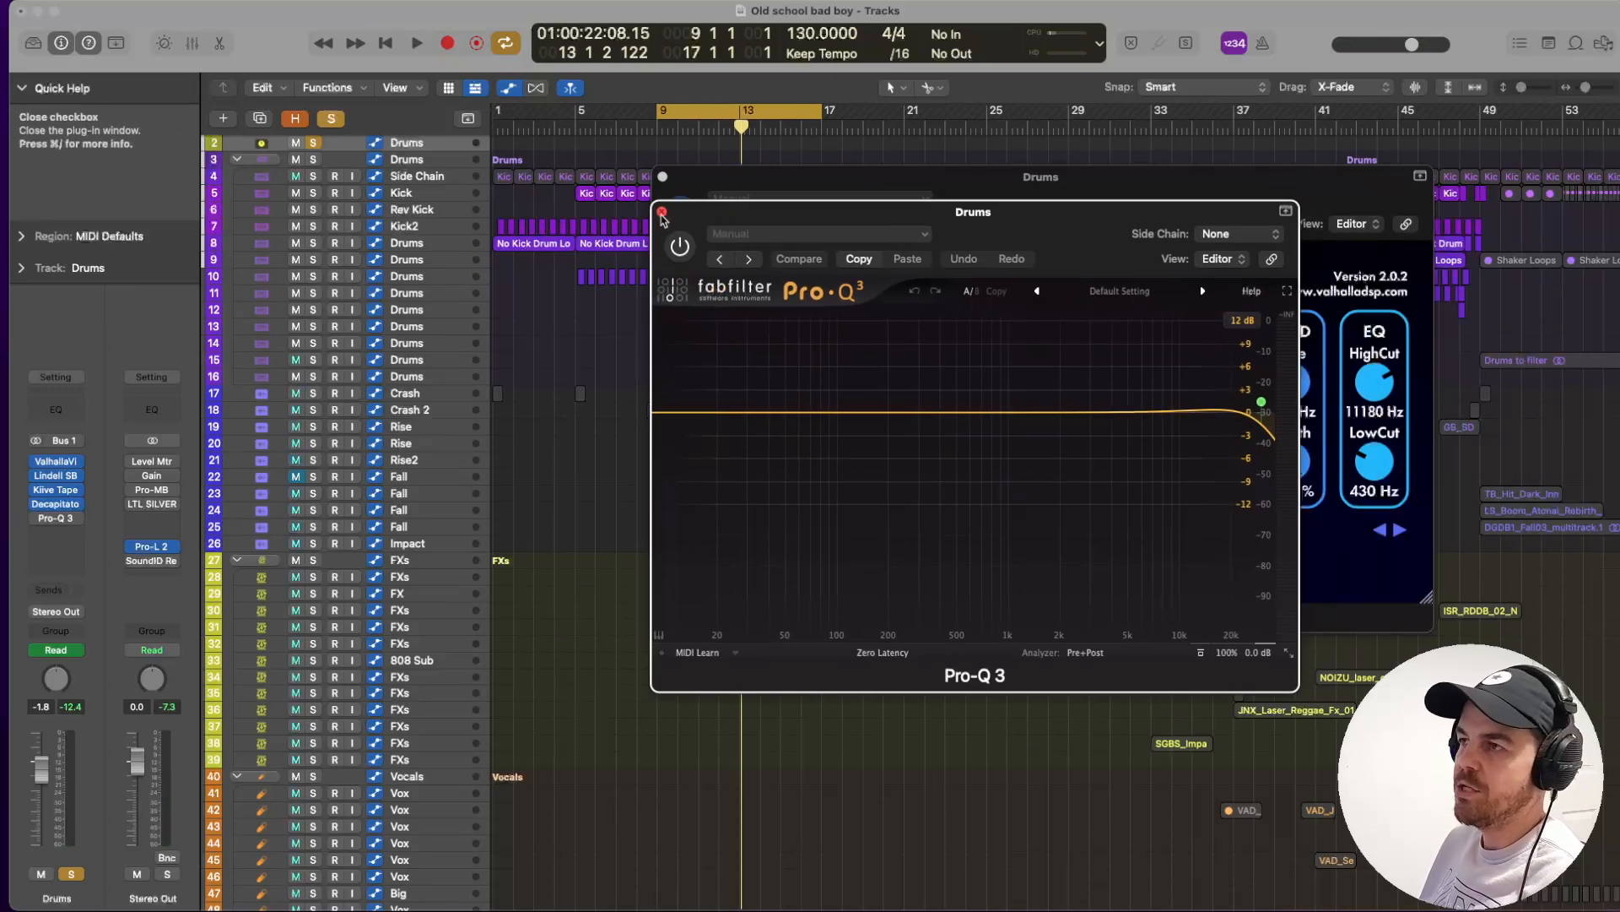
{"action": "left_click", "coordinate": [663, 213]}
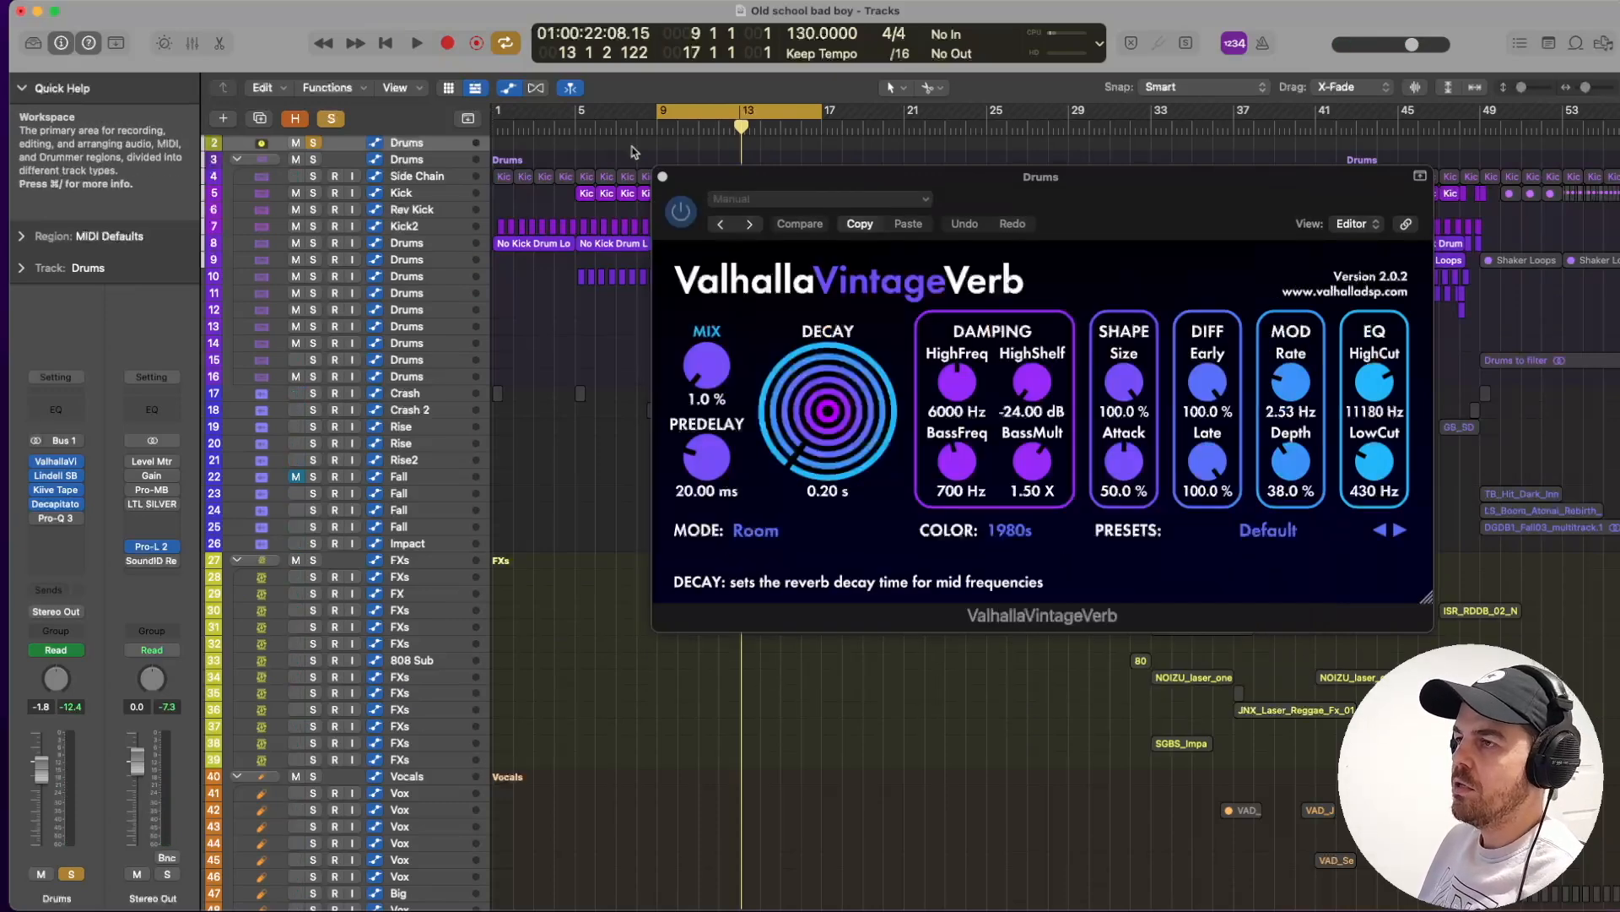
{"action": "left_click", "coordinate": [663, 177]}
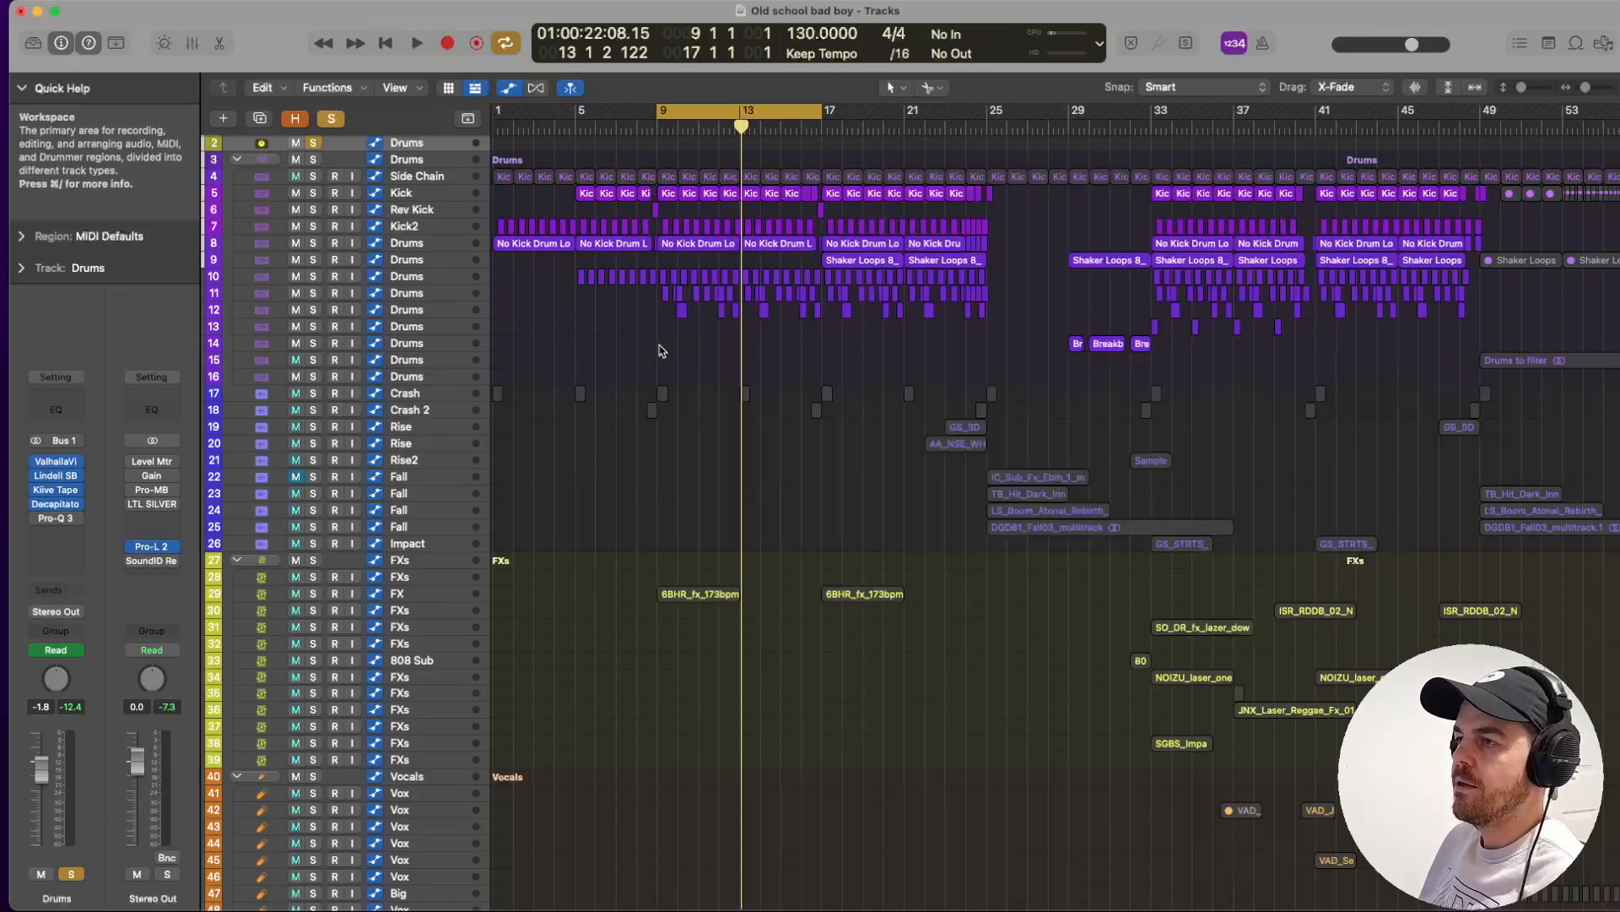
Select and solo the Crash track and play it with the drums over the cycle range.
{"action": "left_click", "coordinate": [411, 398]}
{"action": "left_click", "coordinate": [312, 393]}
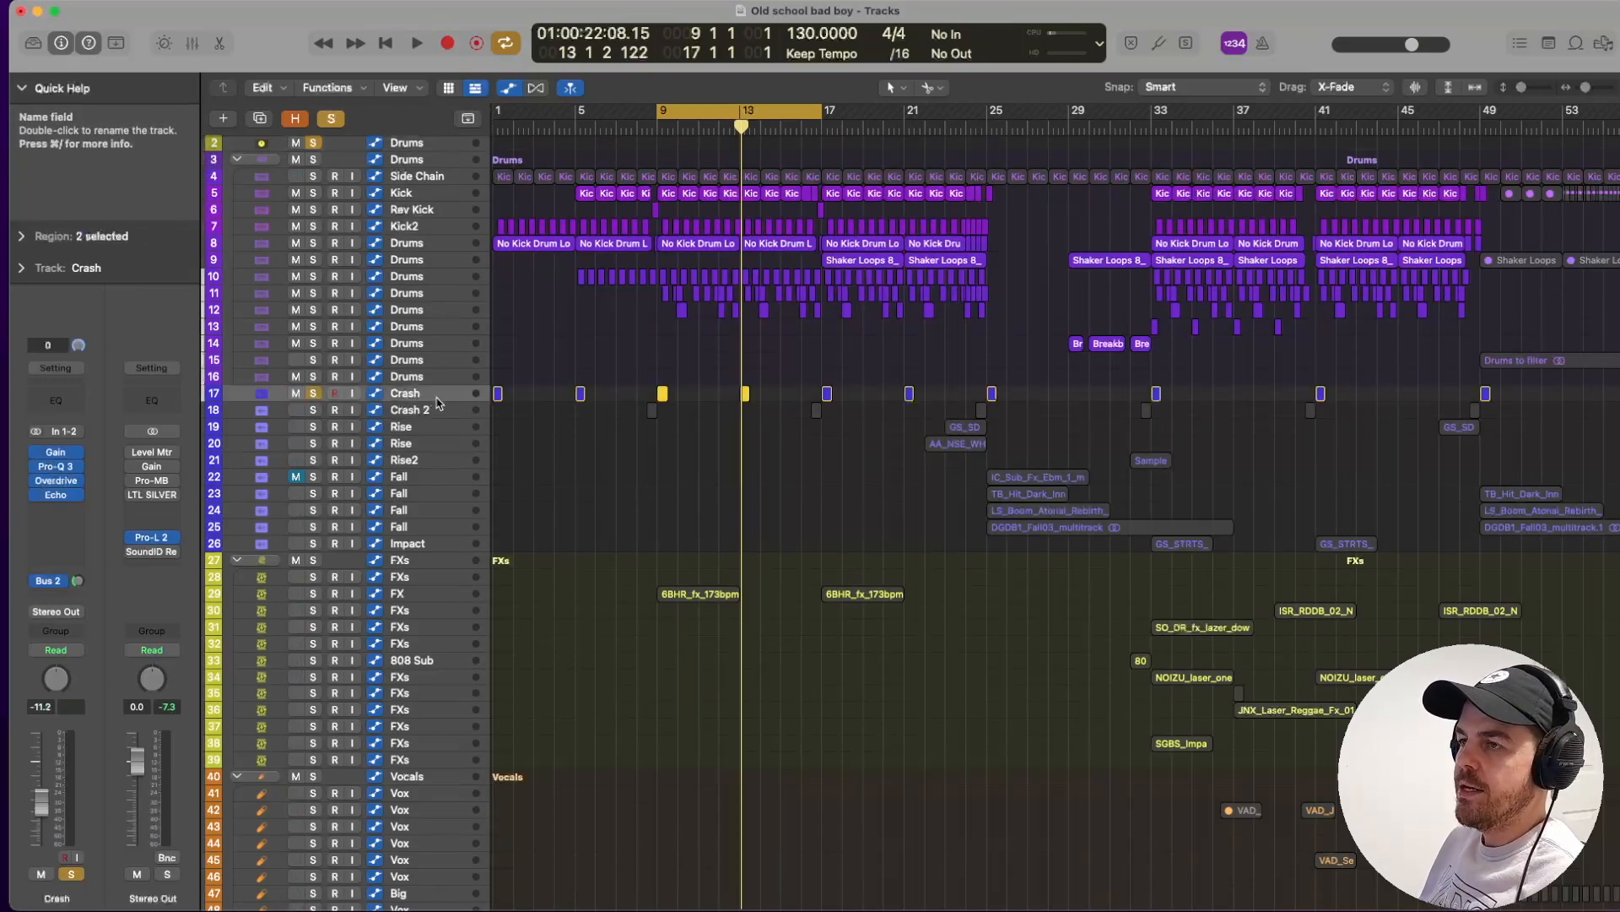
{"action": "key", "text": "space"}
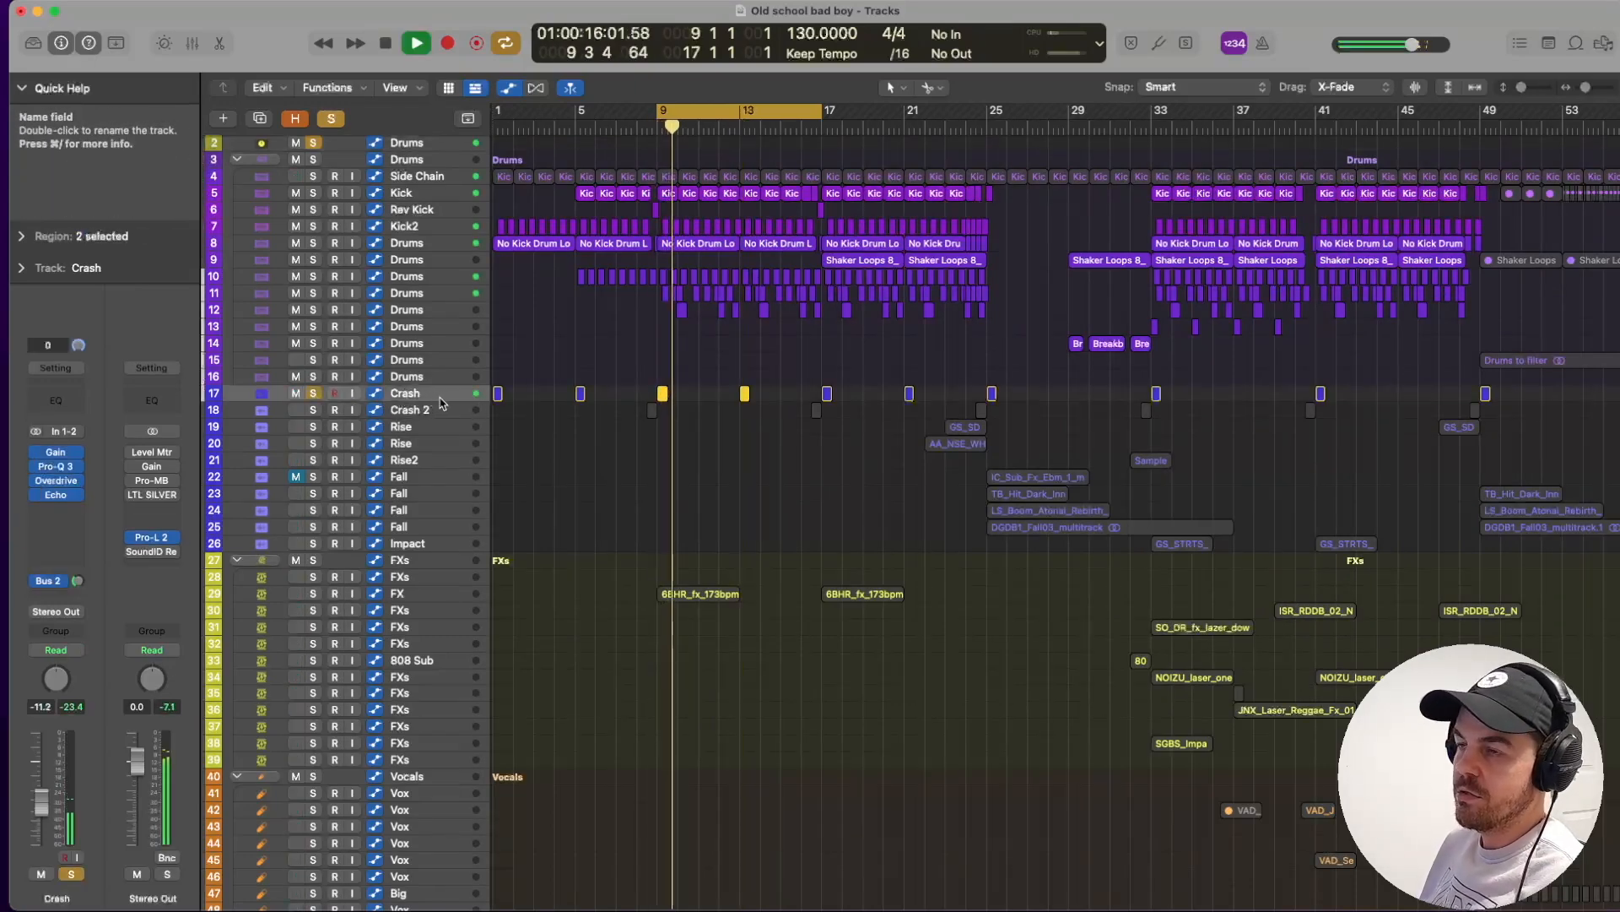
Examine the Overdrive insert's settings on the Crash track and close its window.
{"action": "key", "text": "super+Right"}
{"action": "key", "text": "super+Right"}
{"action": "key", "text": "super+Right"}
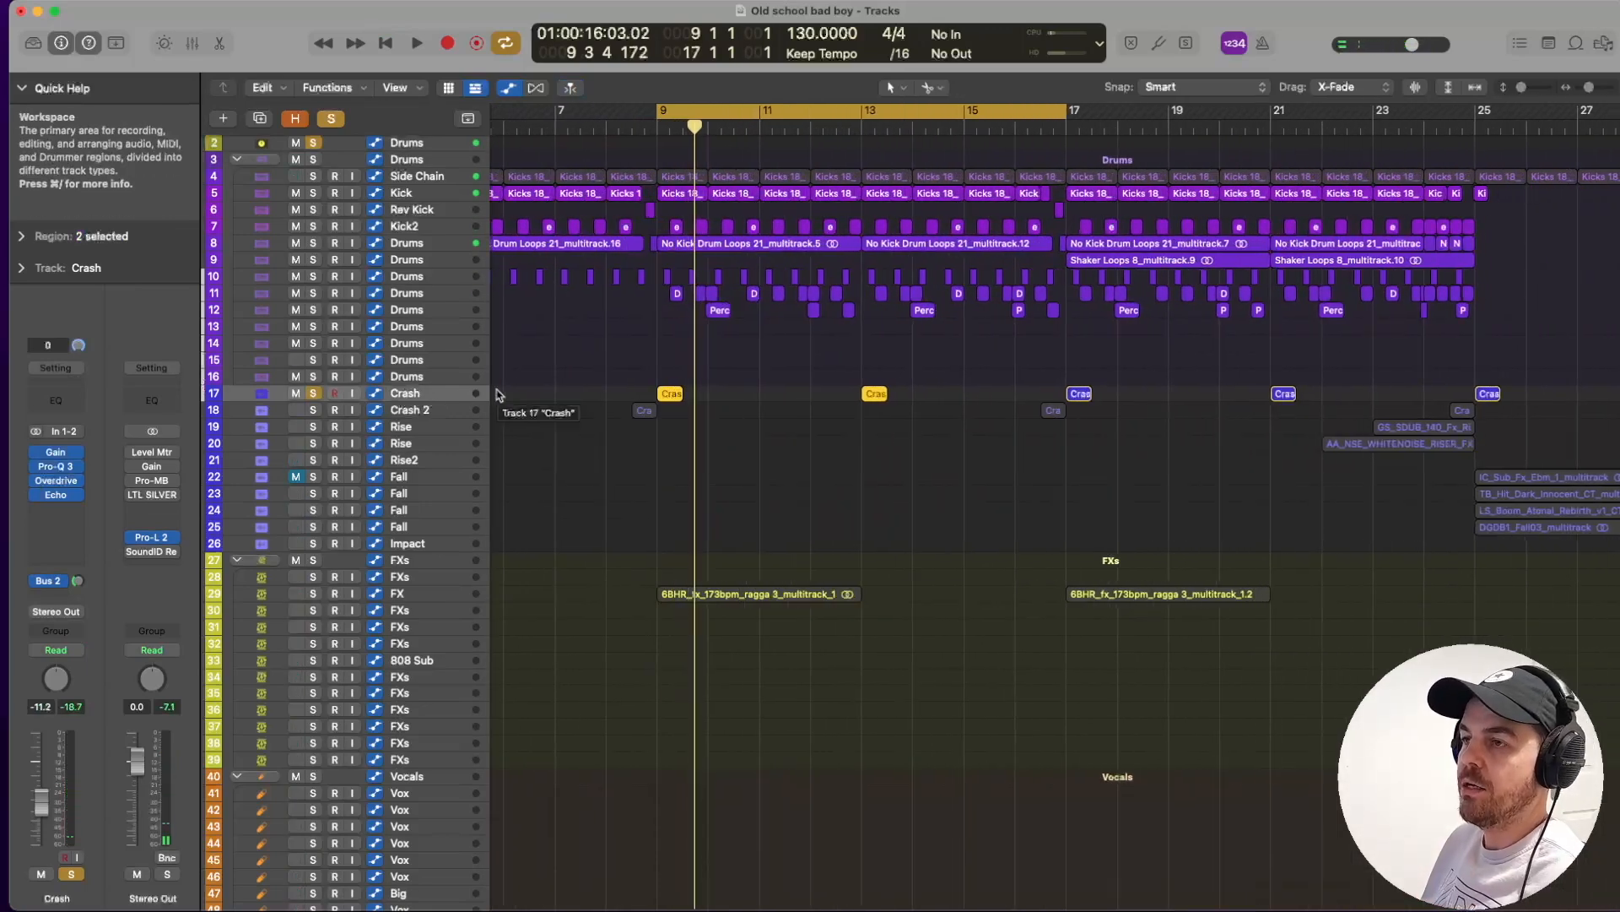
{"action": "left_click", "coordinate": [54, 482]}
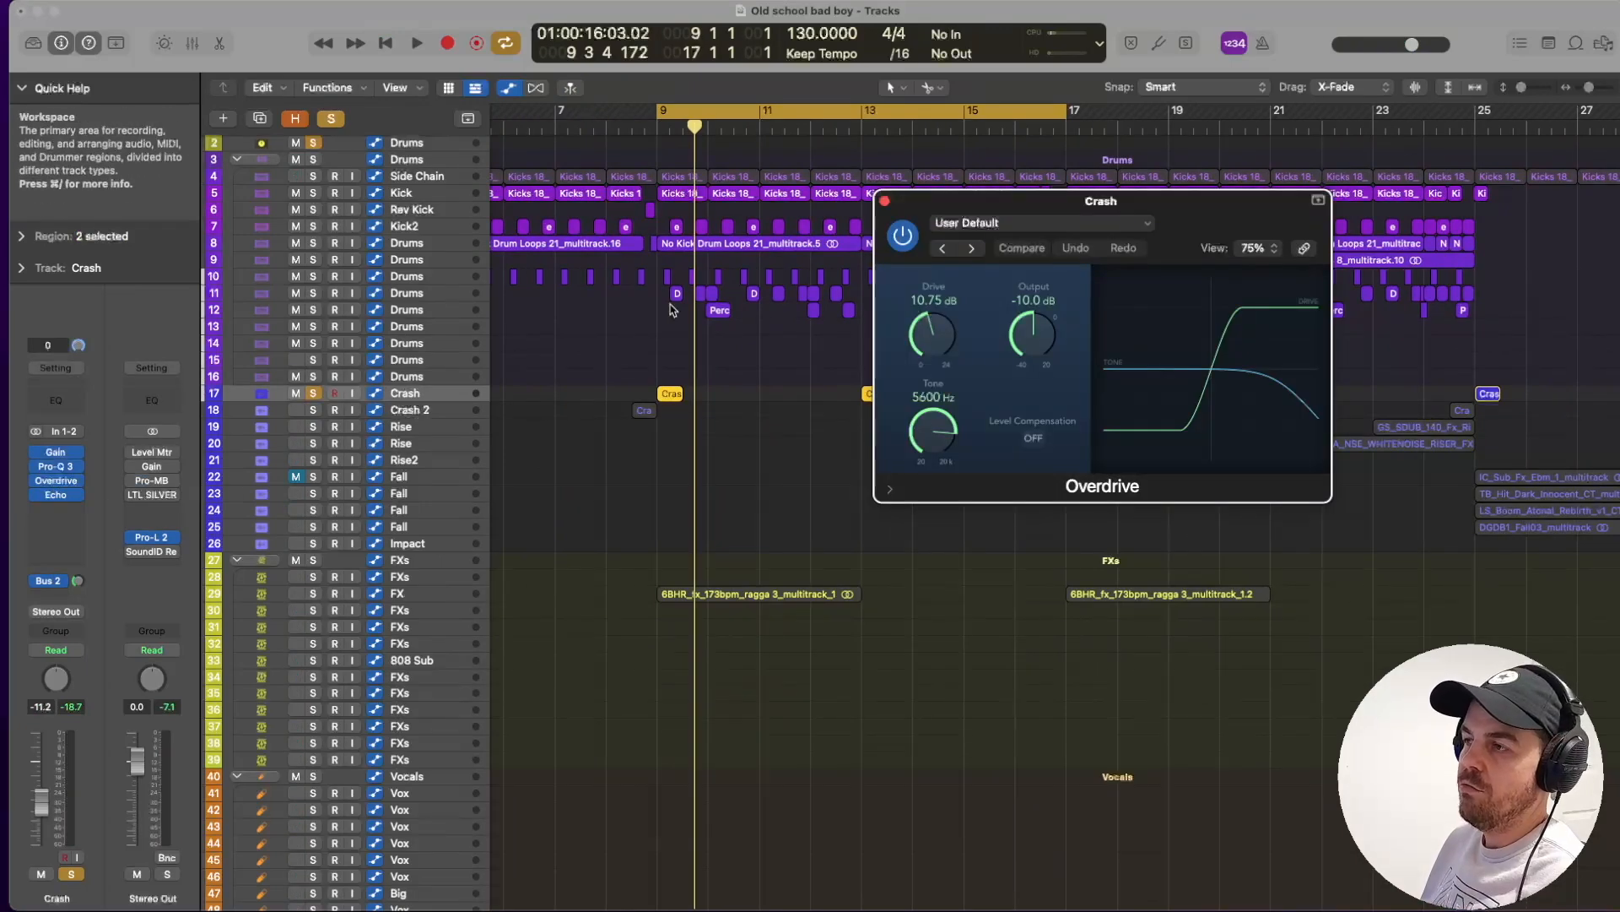
{"action": "left_click", "coordinate": [882, 201]}
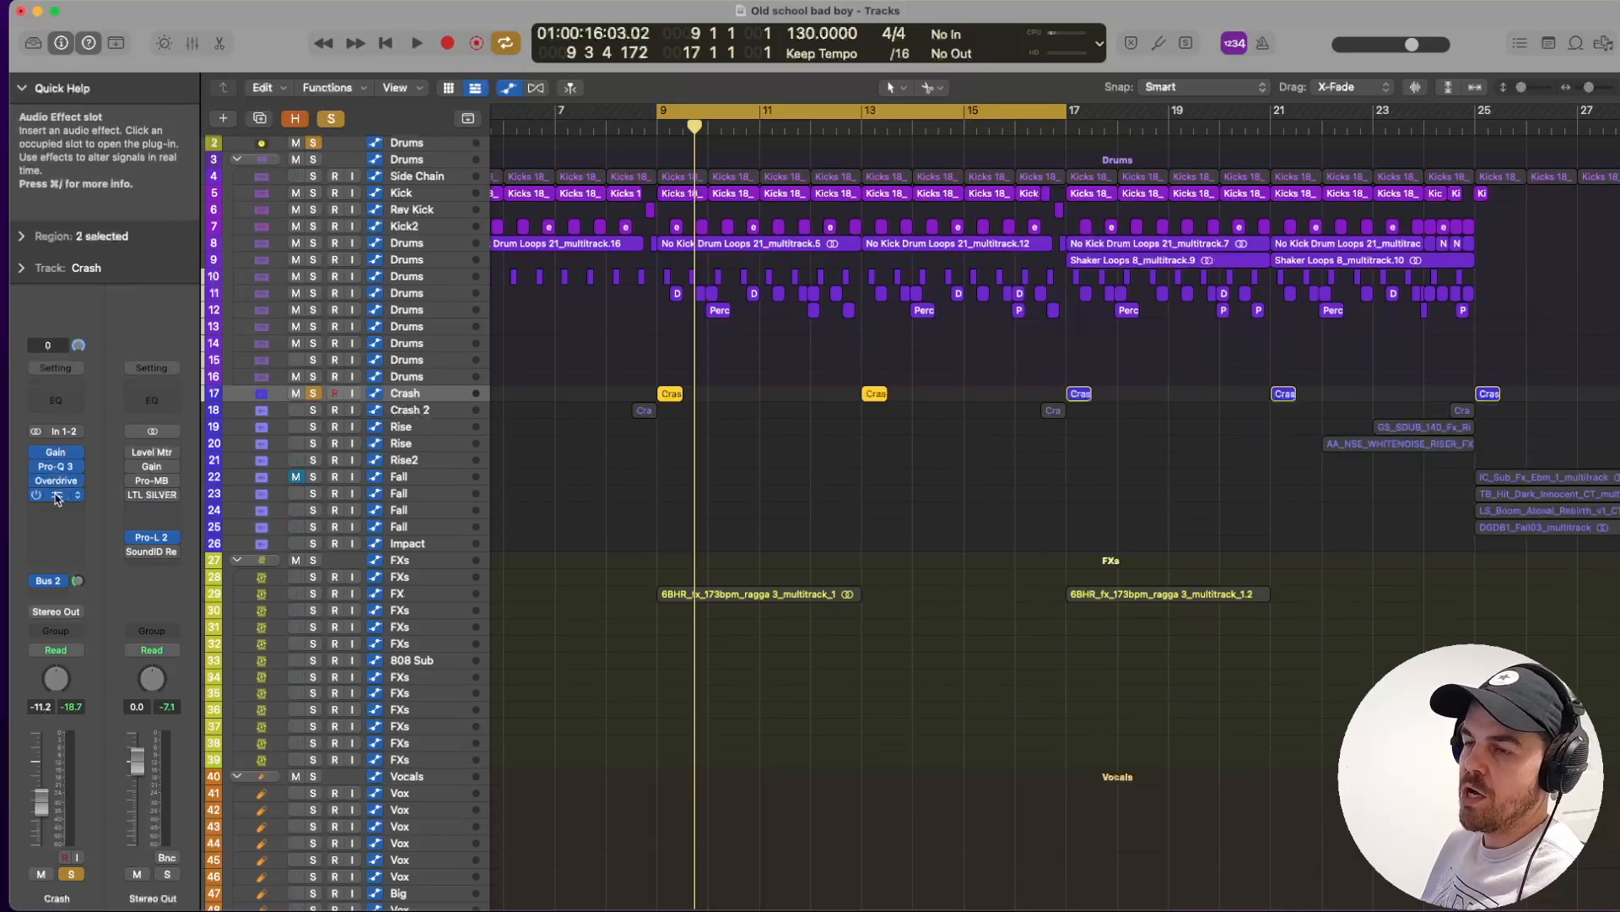
Examine the SilverVerb settings on the Med Verb return fed by the Crash track's Bus 2 send, and close the window.
{"action": "left_click", "coordinate": [51, 581]}
{"action": "left_click", "coordinate": [110, 550]}
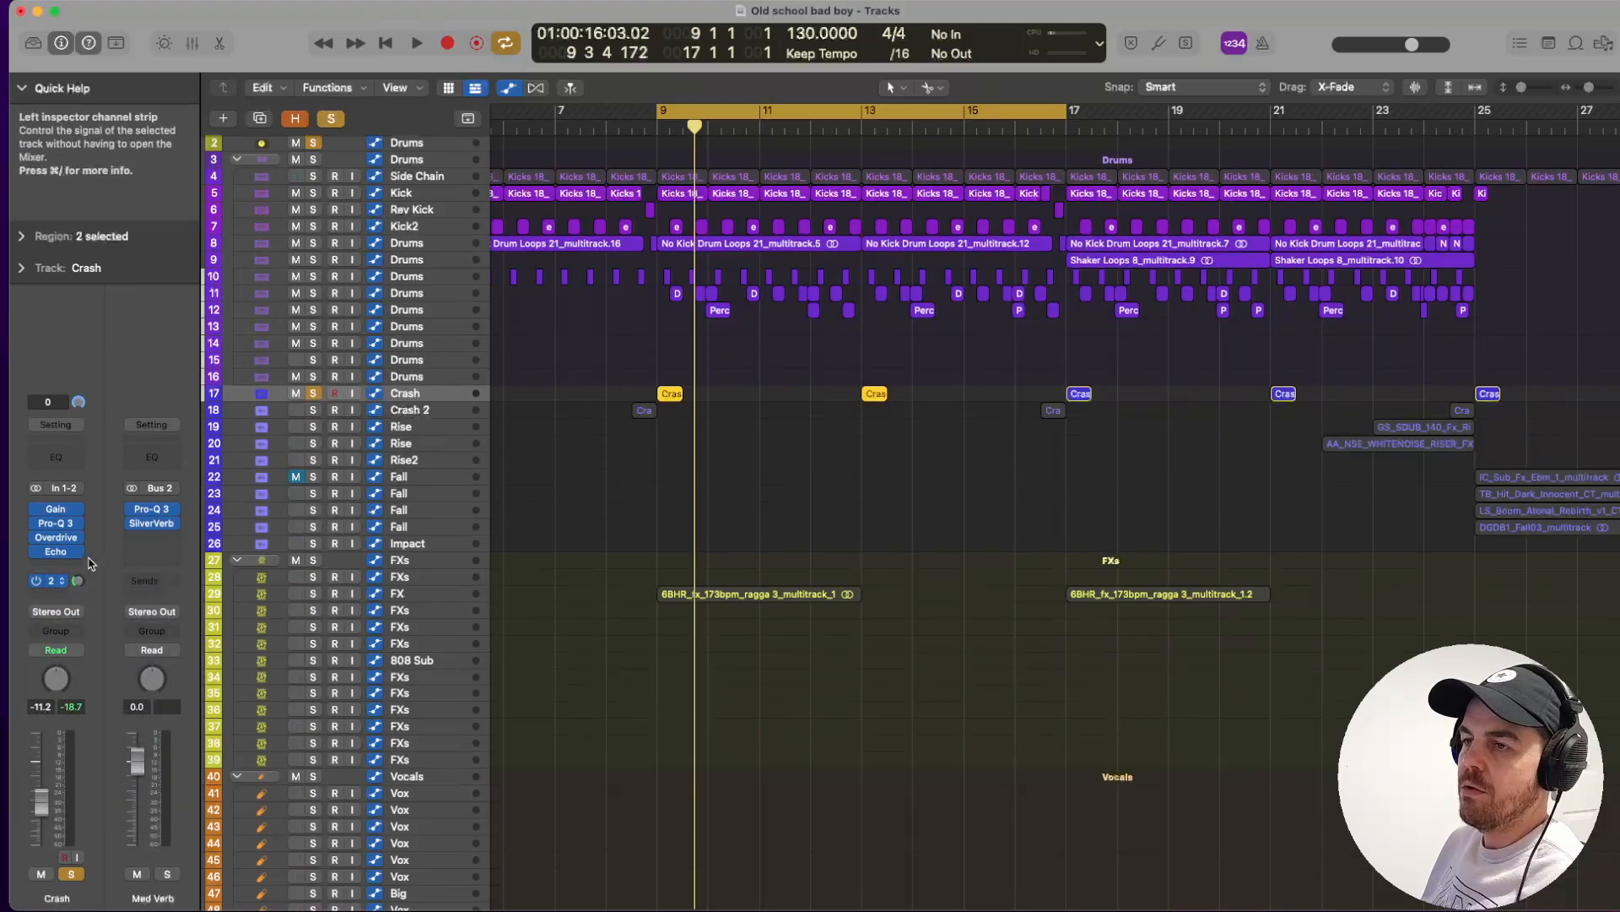
{"action": "left_click", "coordinate": [149, 524]}
{"action": "left_click_drag", "start_coordinate": [967, 339], "coordinate": [863, 361]}
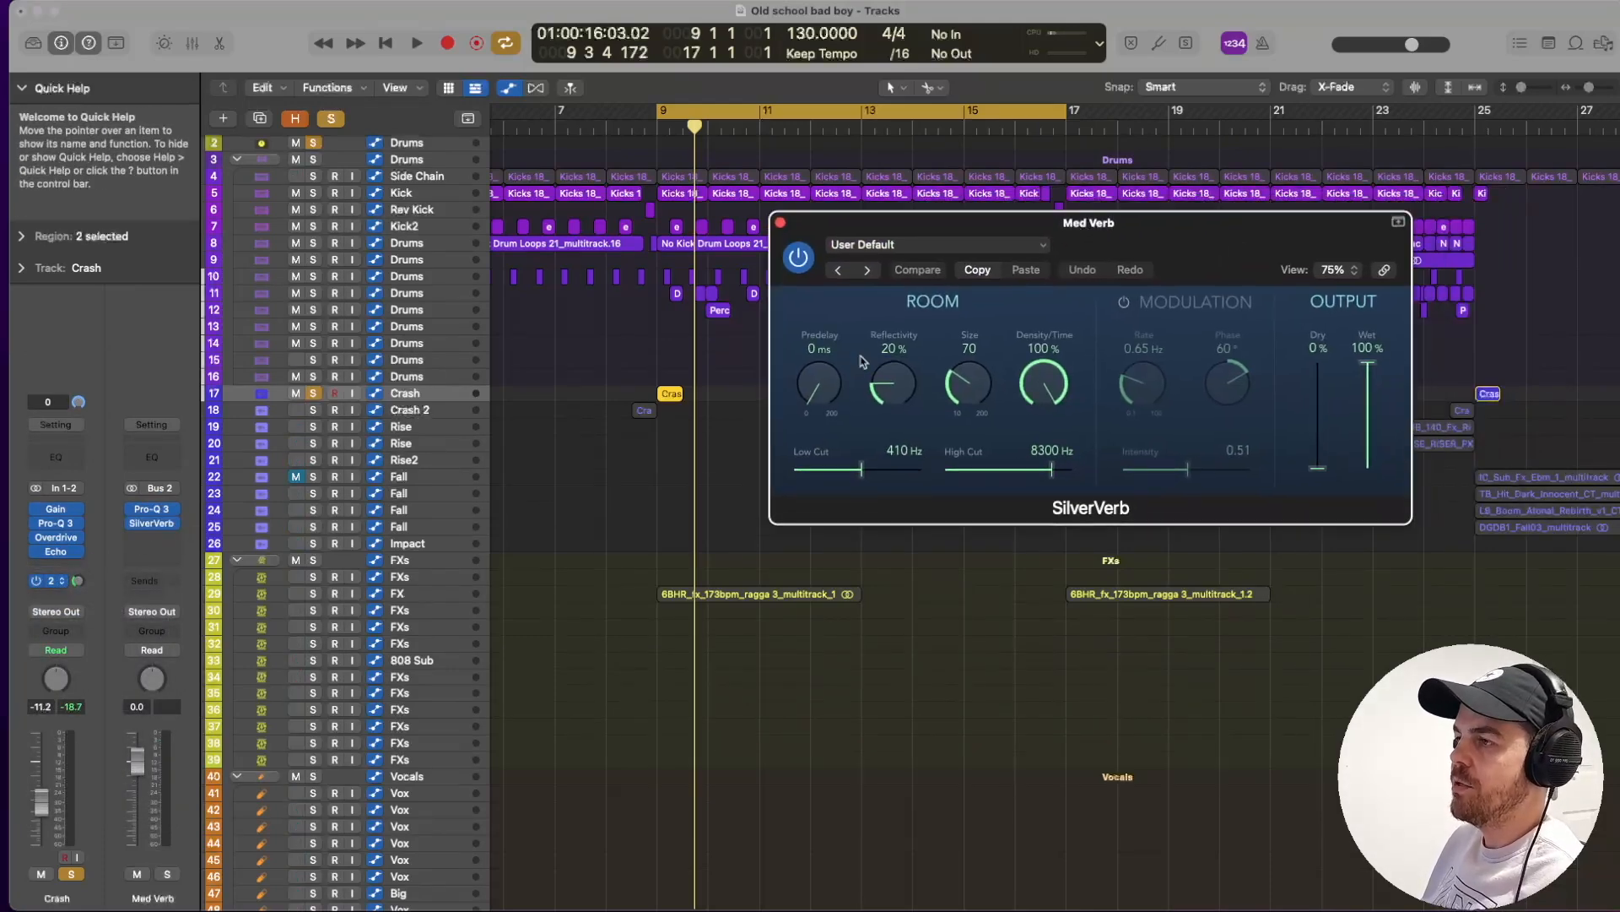
{"action": "left_click", "coordinate": [780, 223]}
Select the Crash 2 track and solo it along with the drums and Crash.
{"action": "left_click", "coordinate": [725, 352], "text": "ctrl+alt"}
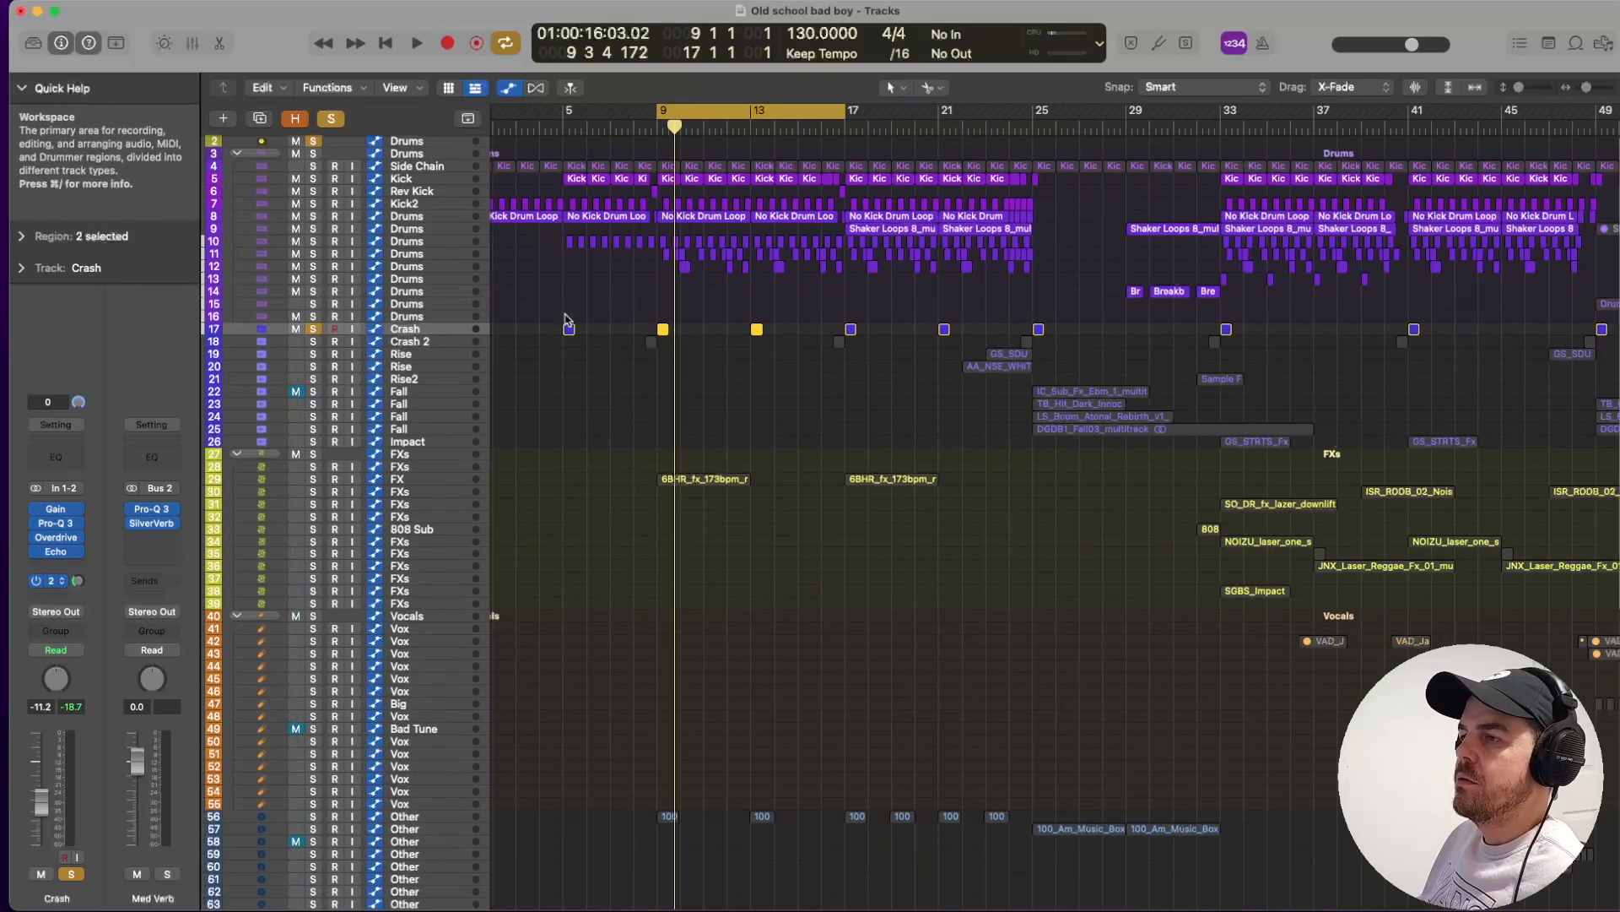
{"action": "left_click", "coordinate": [399, 344]}
{"action": "key", "text": "super+Right"}
{"action": "key", "text": "super+Right"}
{"action": "key", "text": "super+Right"}
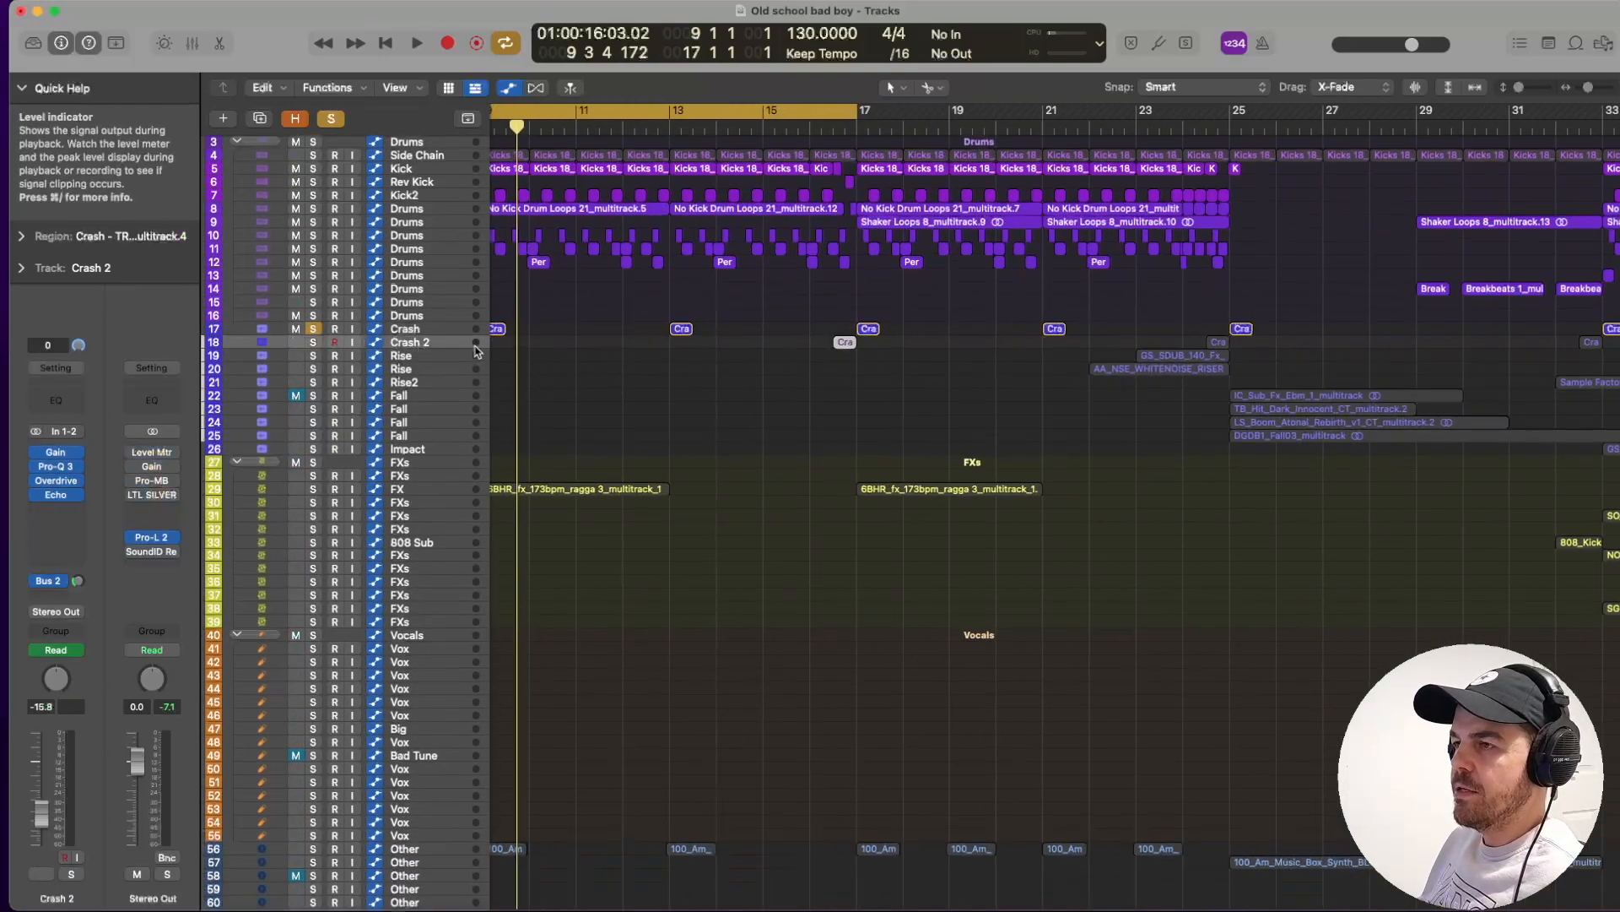
{"action": "key", "text": "super+Down"}
{"action": "key", "text": "super+Down"}
{"action": "key", "text": "super+Down"}
{"action": "scroll", "coordinate": [478, 344], "scroll_direction": "left", "scroll_amount": 5}
{"action": "key", "text": "s"}
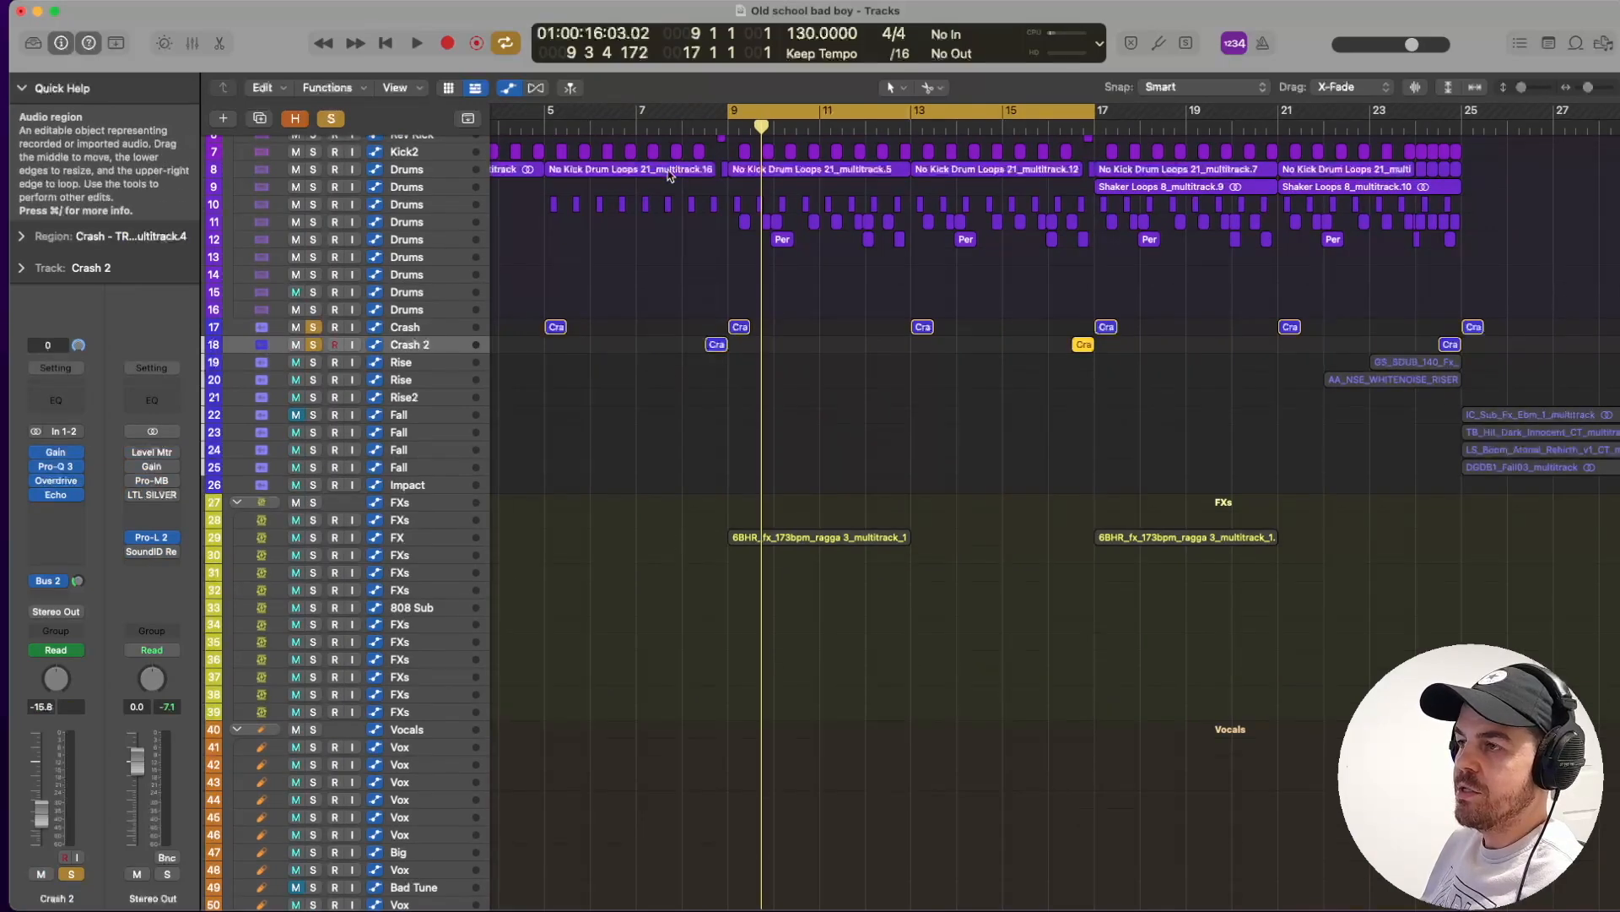
Play the Crash 2 hit leading into bar 9 and stop playback.
{"action": "key", "text": "space"}
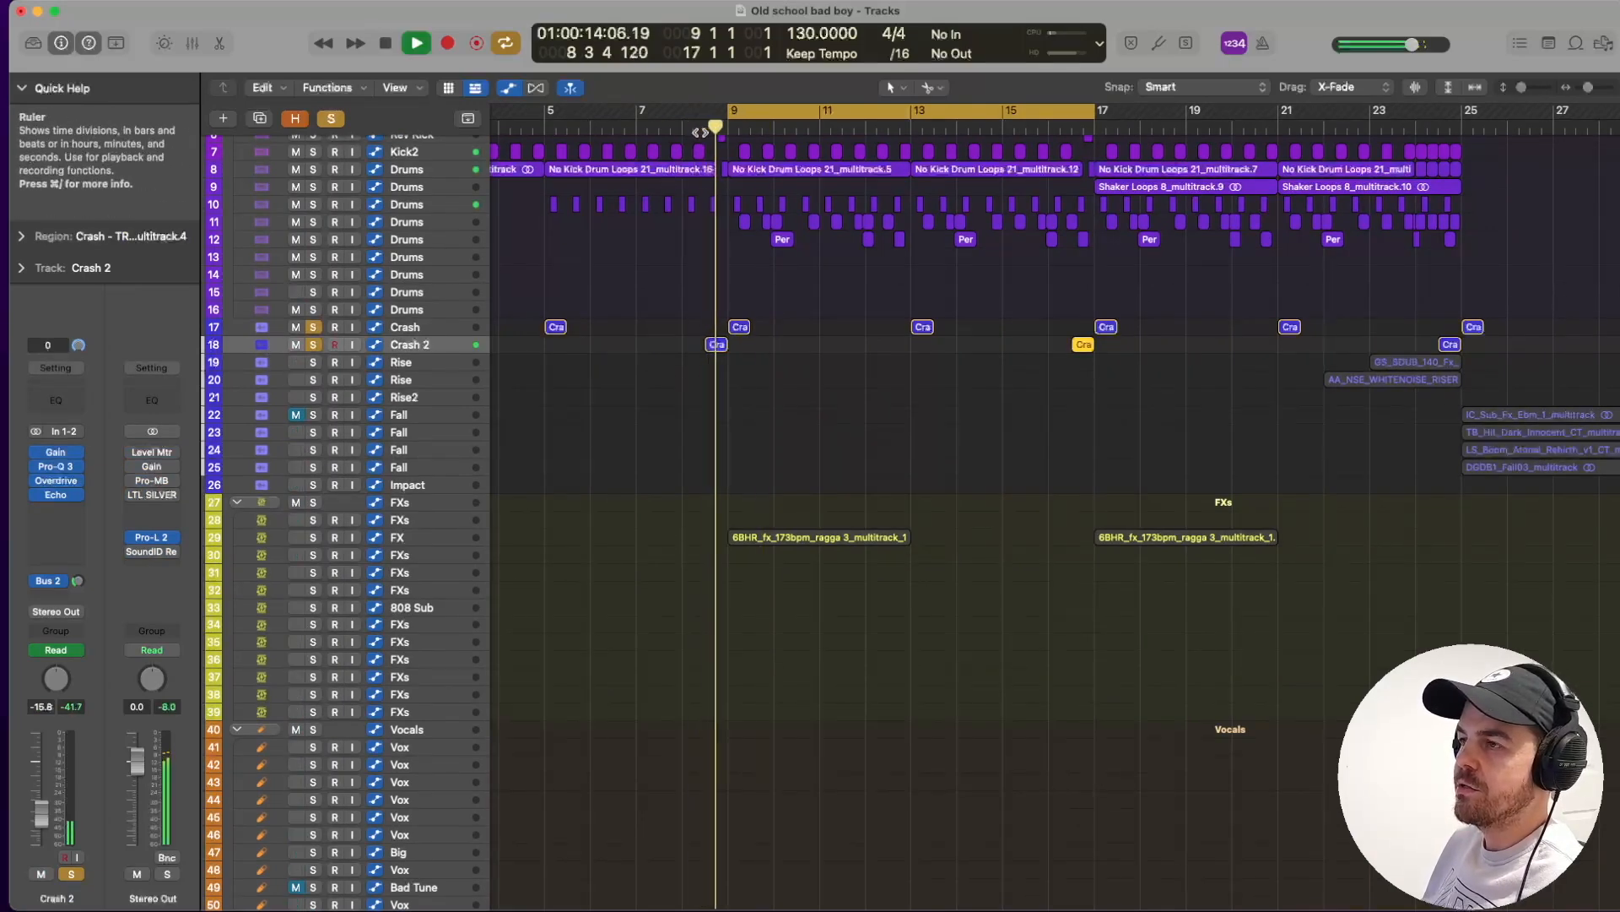
{"action": "key", "text": "space"}
{"action": "scroll", "coordinate": [742, 373], "scroll_direction": "down", "scroll_amount": 3}
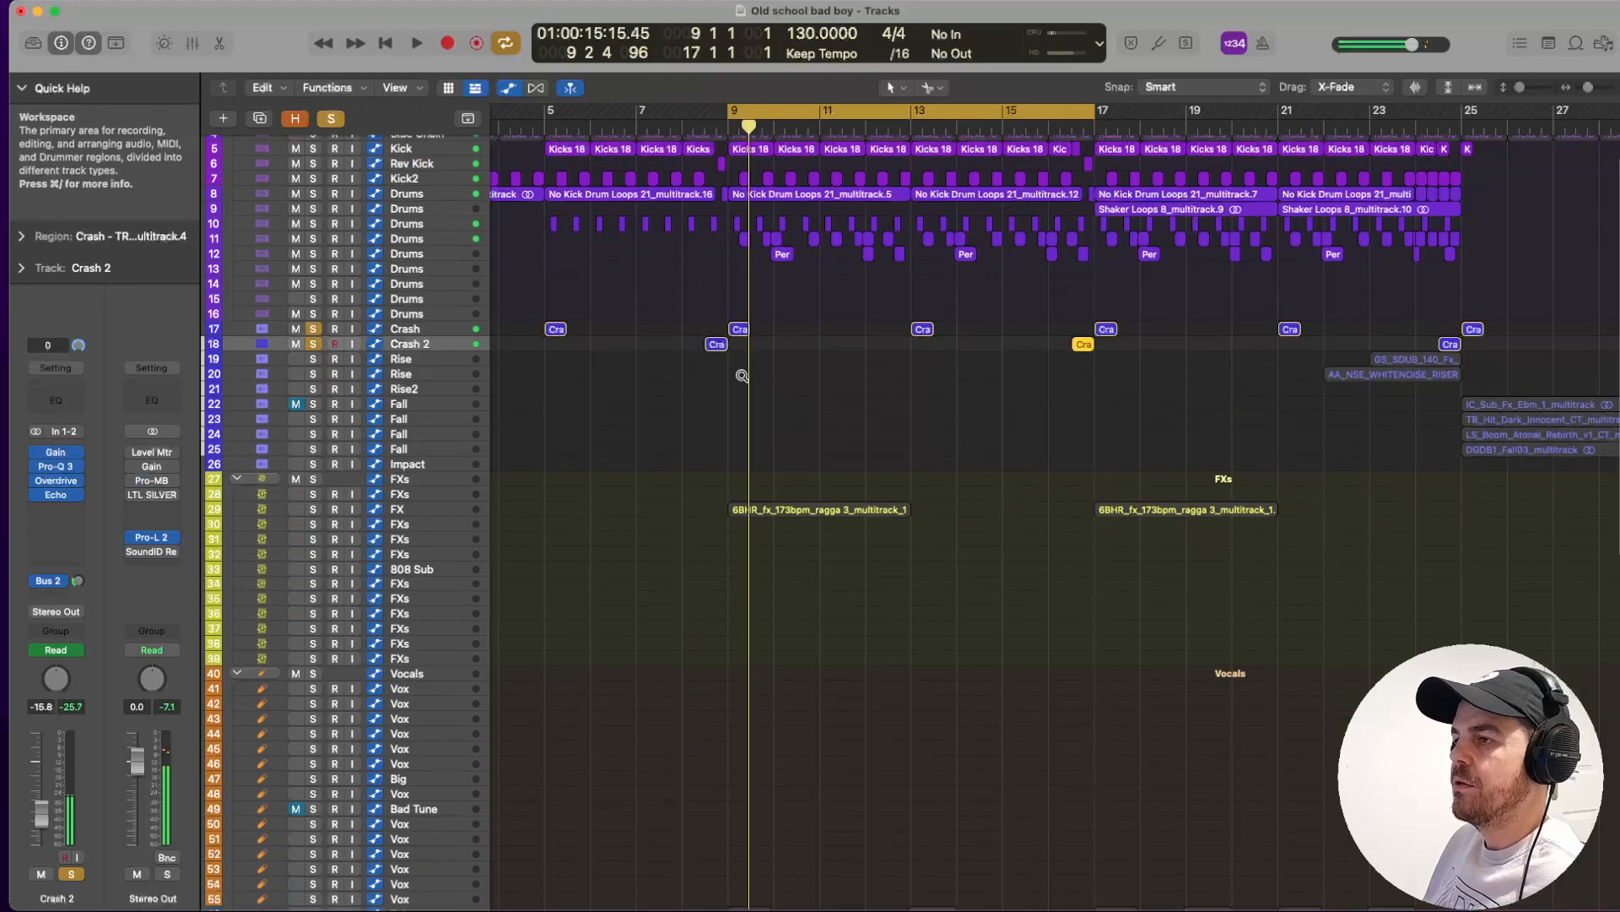
Clear the solos on the drums and crash tracks and play the full mix from bar 9.
{"action": "scroll", "coordinate": [742, 373], "scroll_direction": "left", "scroll_amount": 5}
{"action": "scroll", "coordinate": [536, 454], "scroll_direction": "down", "scroll_amount": 5}
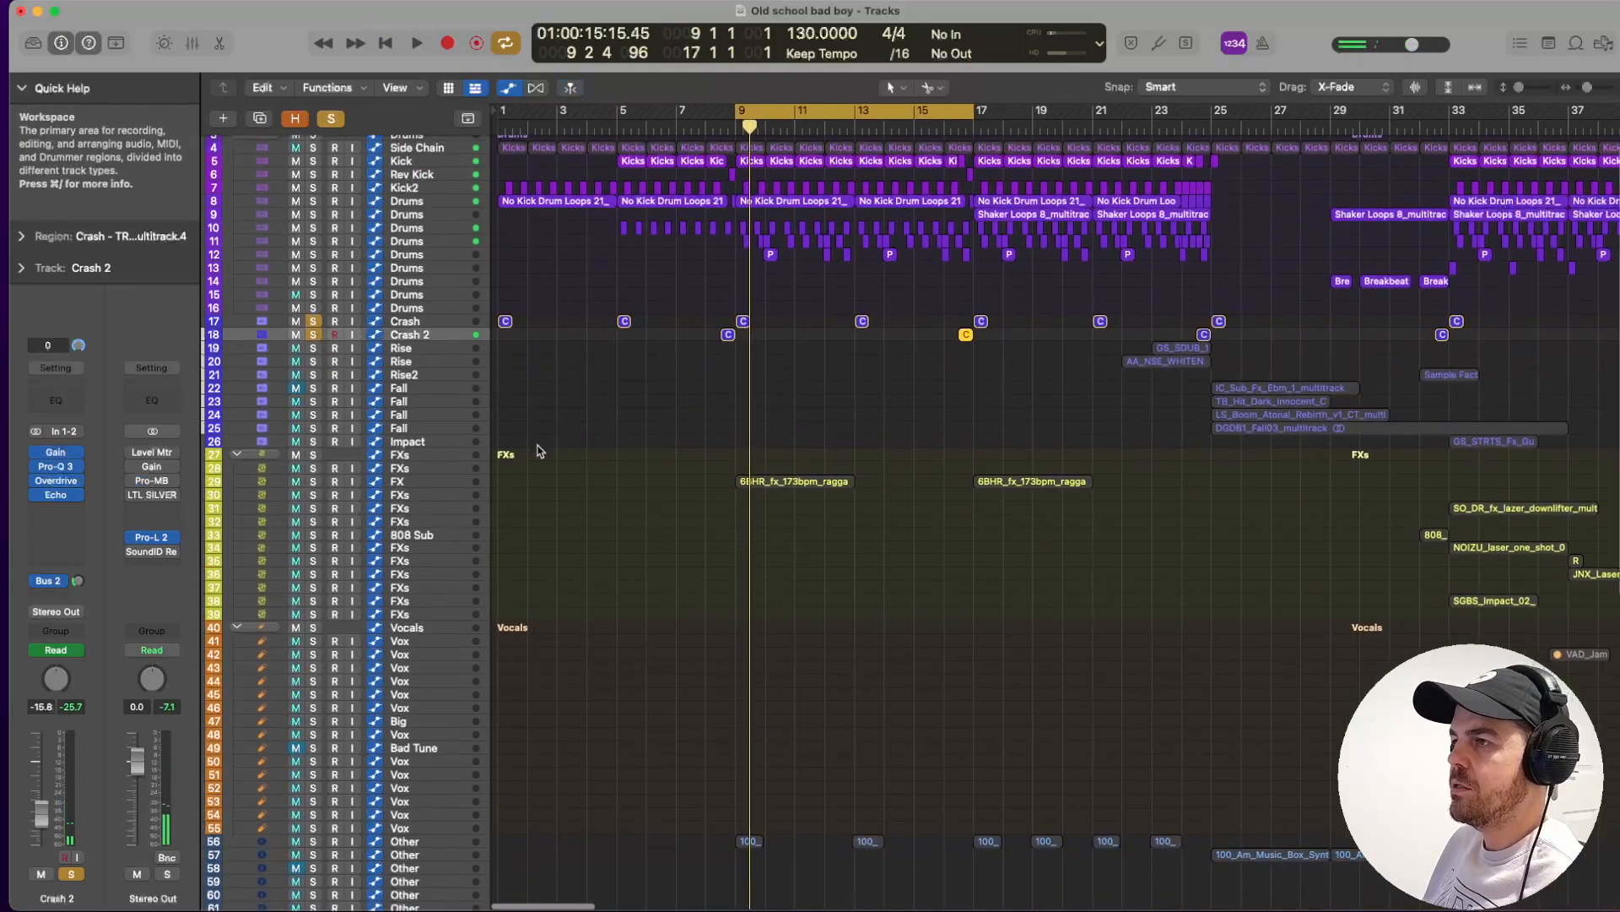
{"action": "scroll", "coordinate": [604, 397], "scroll_direction": "up", "scroll_amount": 5}
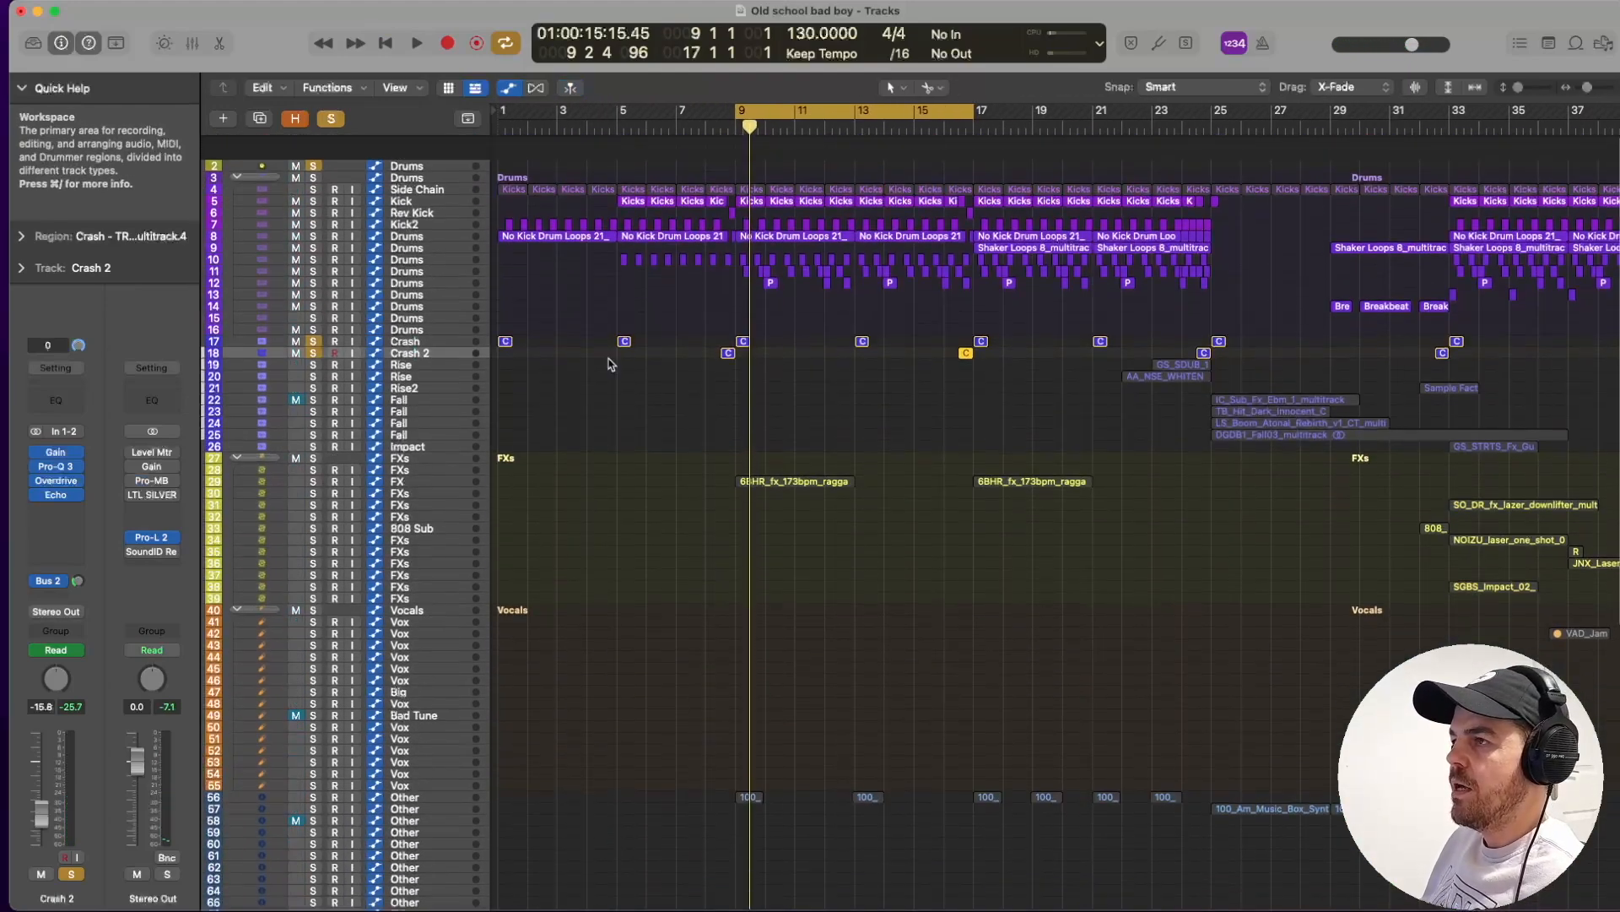
{"action": "left_click", "coordinate": [314, 142]}
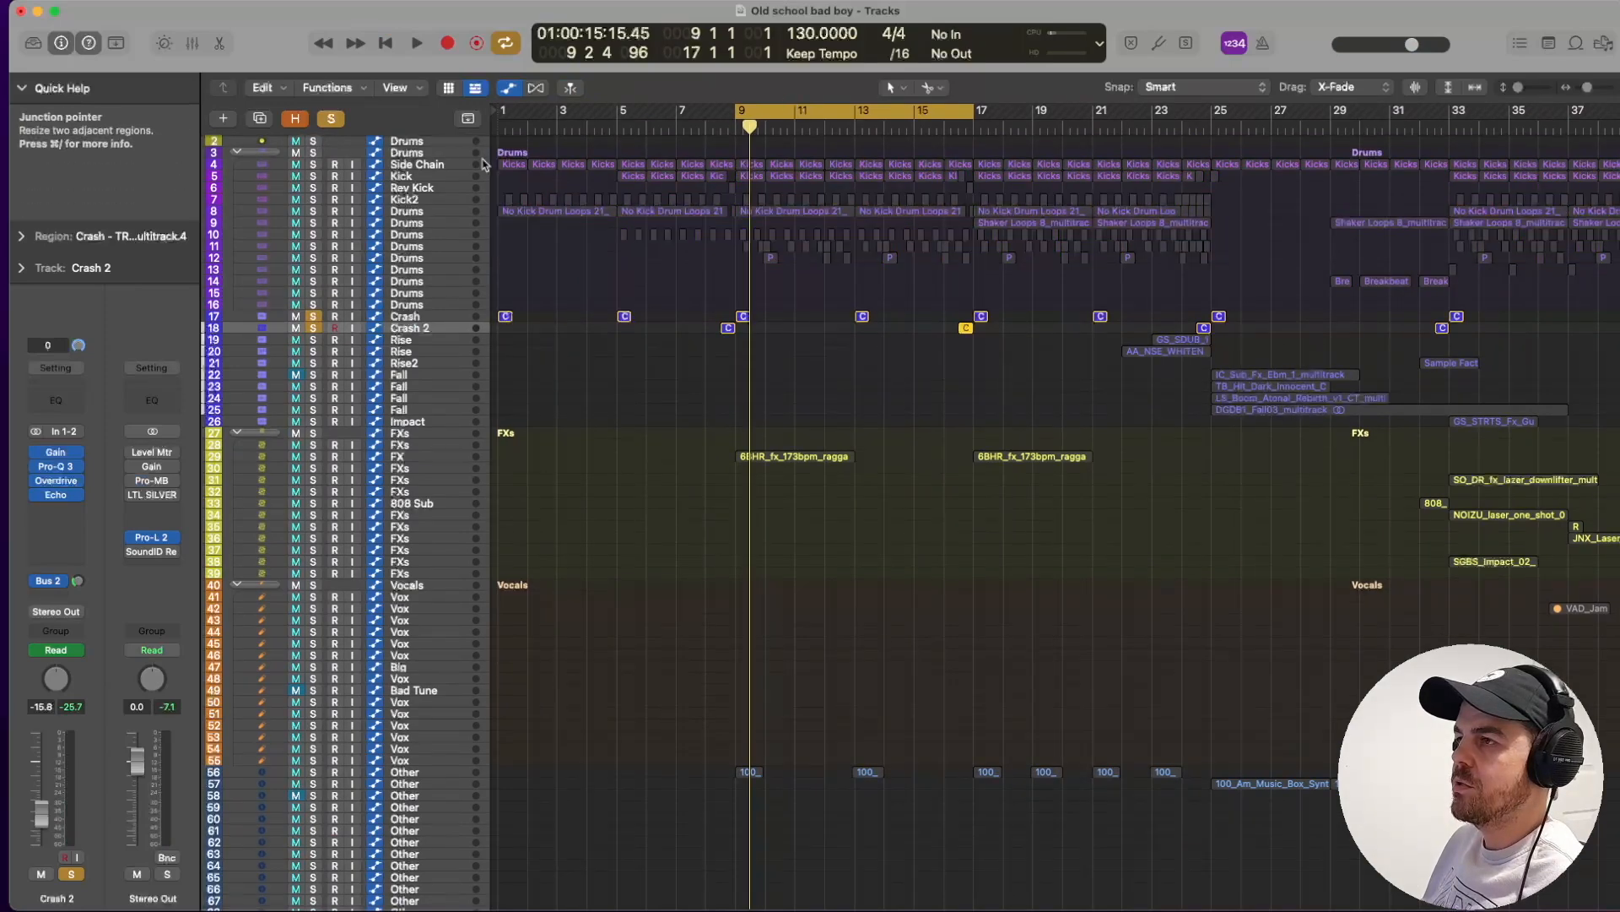
{"action": "left_click", "coordinate": [314, 142], "text": "alt"}
{"action": "key", "text": "space"}
{"action": "left_click", "coordinate": [314, 142]}
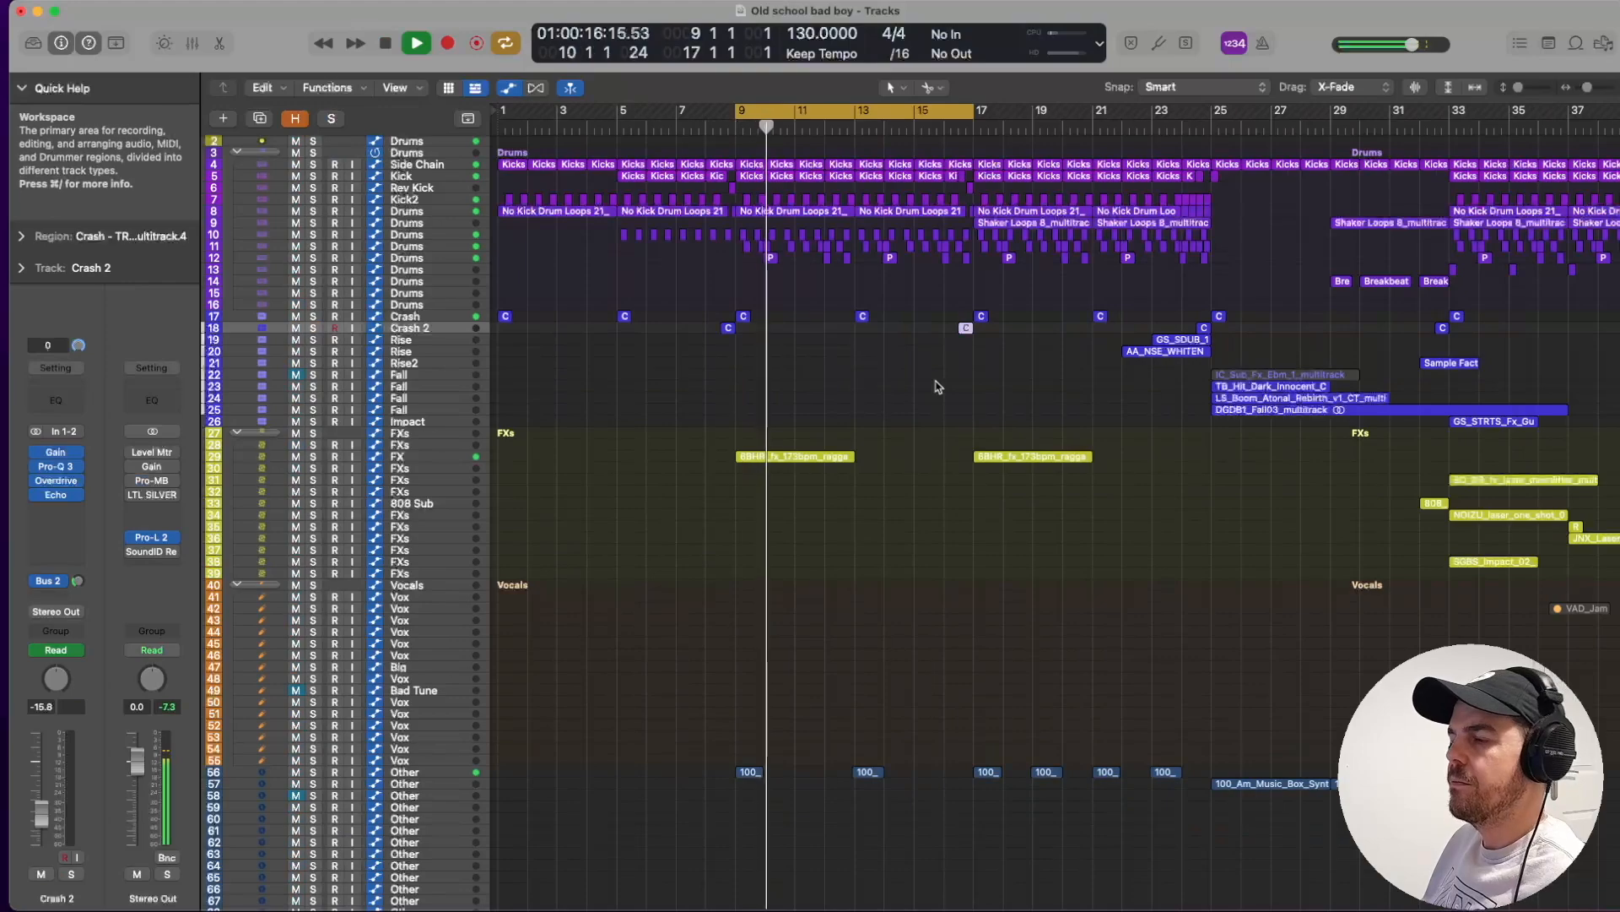
Select and solo the Other track 56, play its sample from bar 9, and stop playback.
{"action": "key", "text": "super+Left"}
{"action": "key", "text": "super+Left"}
{"action": "scroll", "coordinate": [859, 407], "scroll_direction": "down", "scroll_amount": 10}
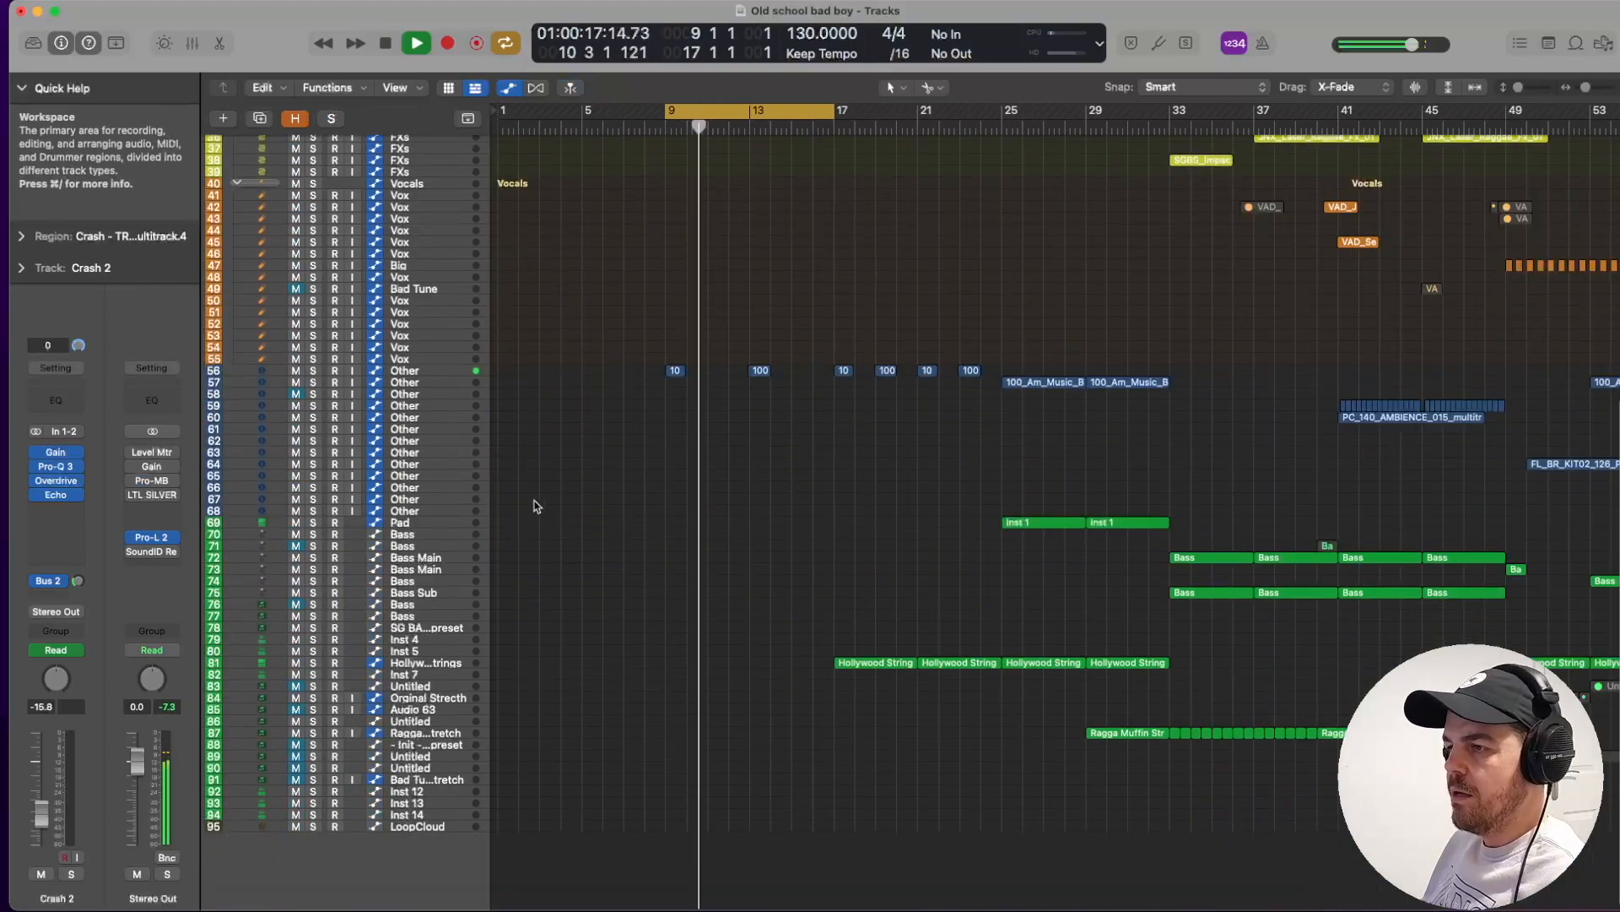
{"action": "left_click", "coordinate": [403, 372]}
{"action": "key", "text": "space"}
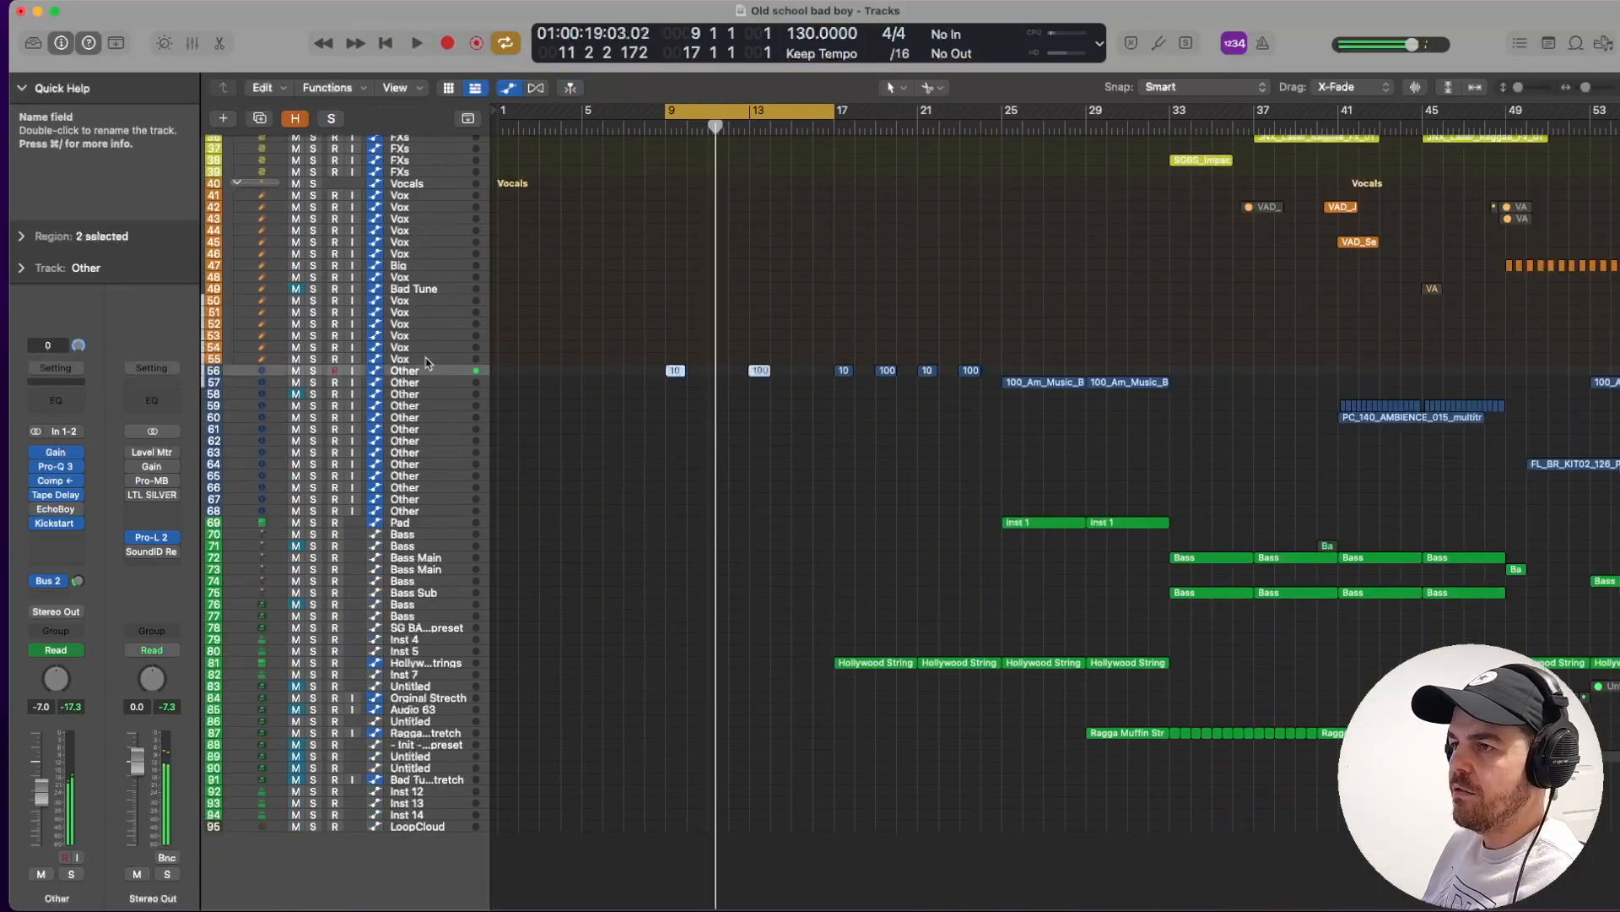
{"action": "left_click", "coordinate": [314, 371]}
{"action": "key", "text": "space"}
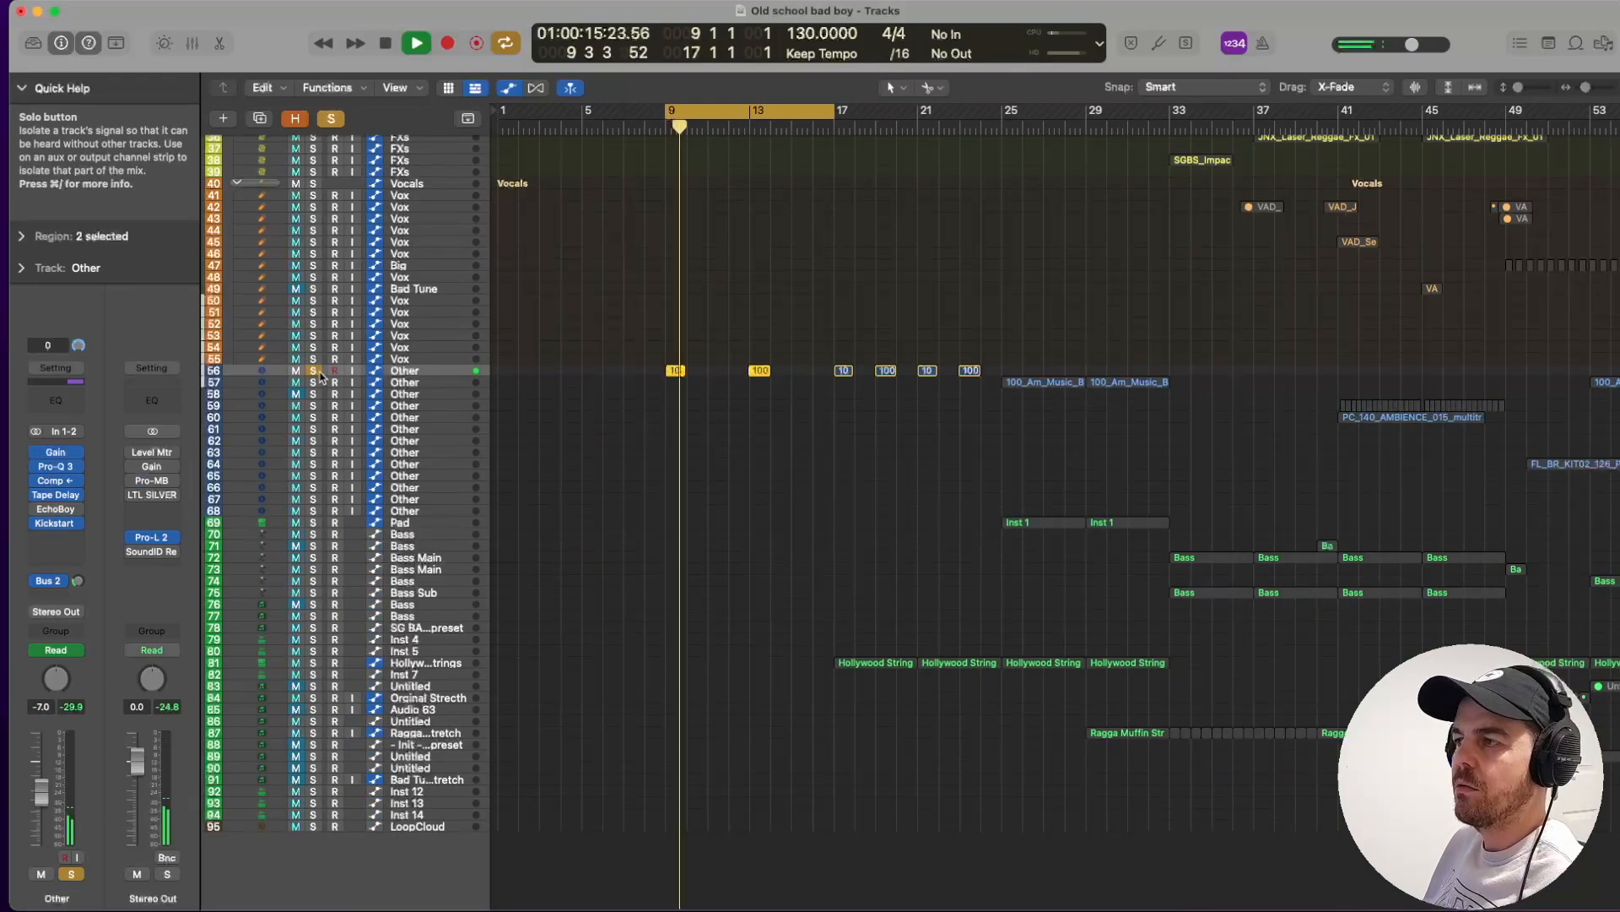
{"action": "key", "text": "space"}
Set the cycle range to bars 25–33 and audition the Other track 57 with its solo turned on.
{"action": "left_click", "coordinate": [989, 111]}
{"action": "left_click_drag", "start_coordinate": [1003, 118], "coordinate": [1163, 160]}
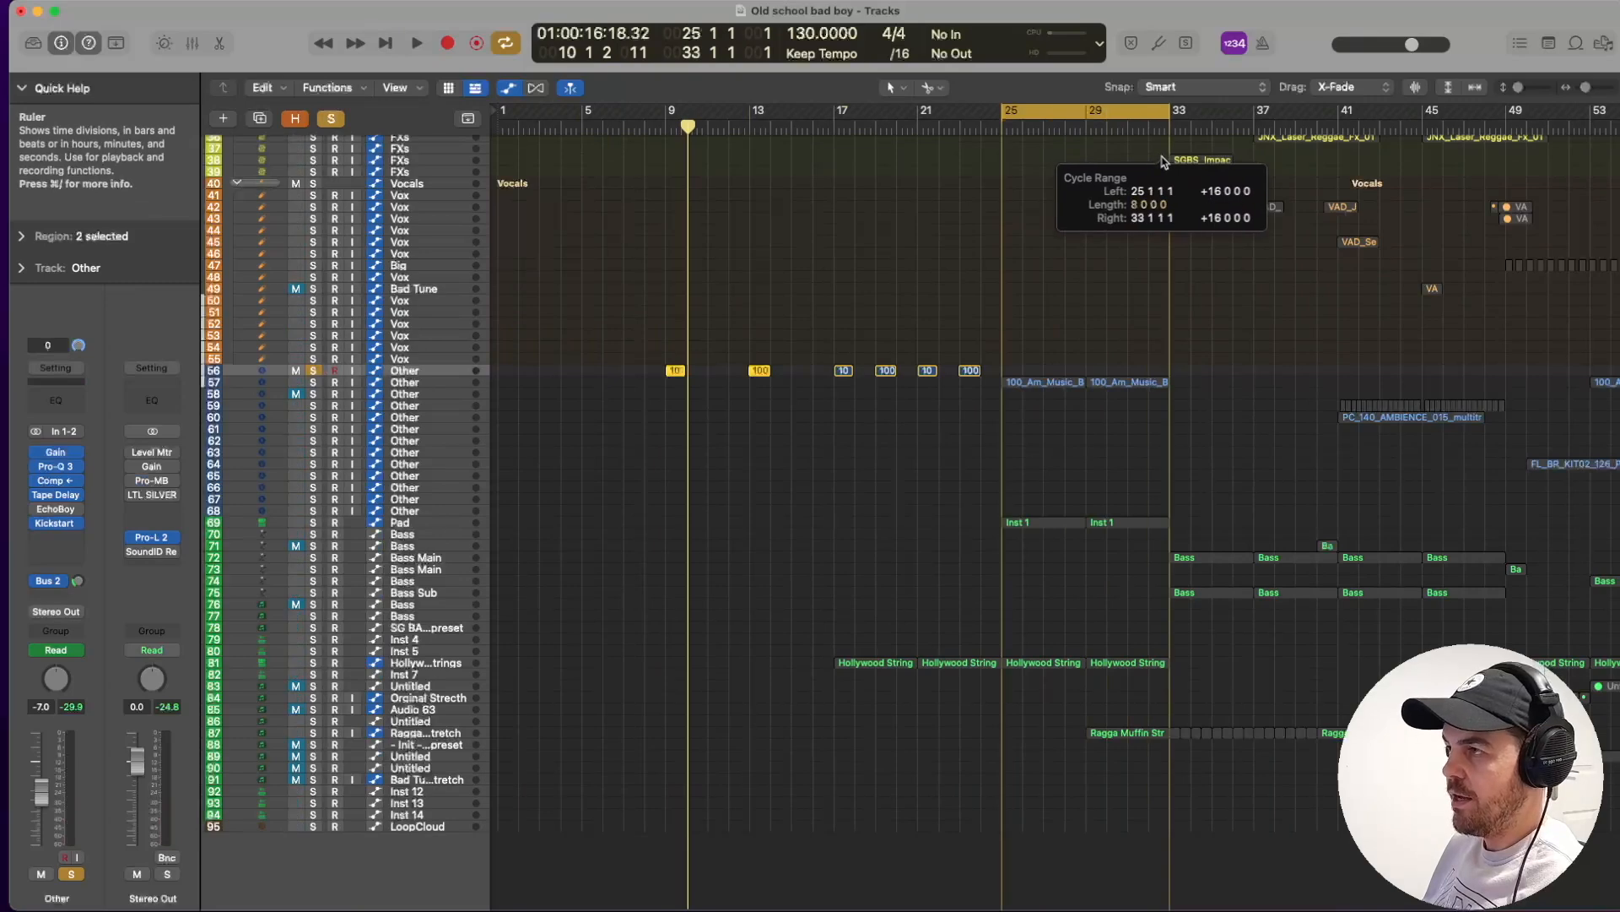
{"action": "left_click", "coordinate": [316, 384]}
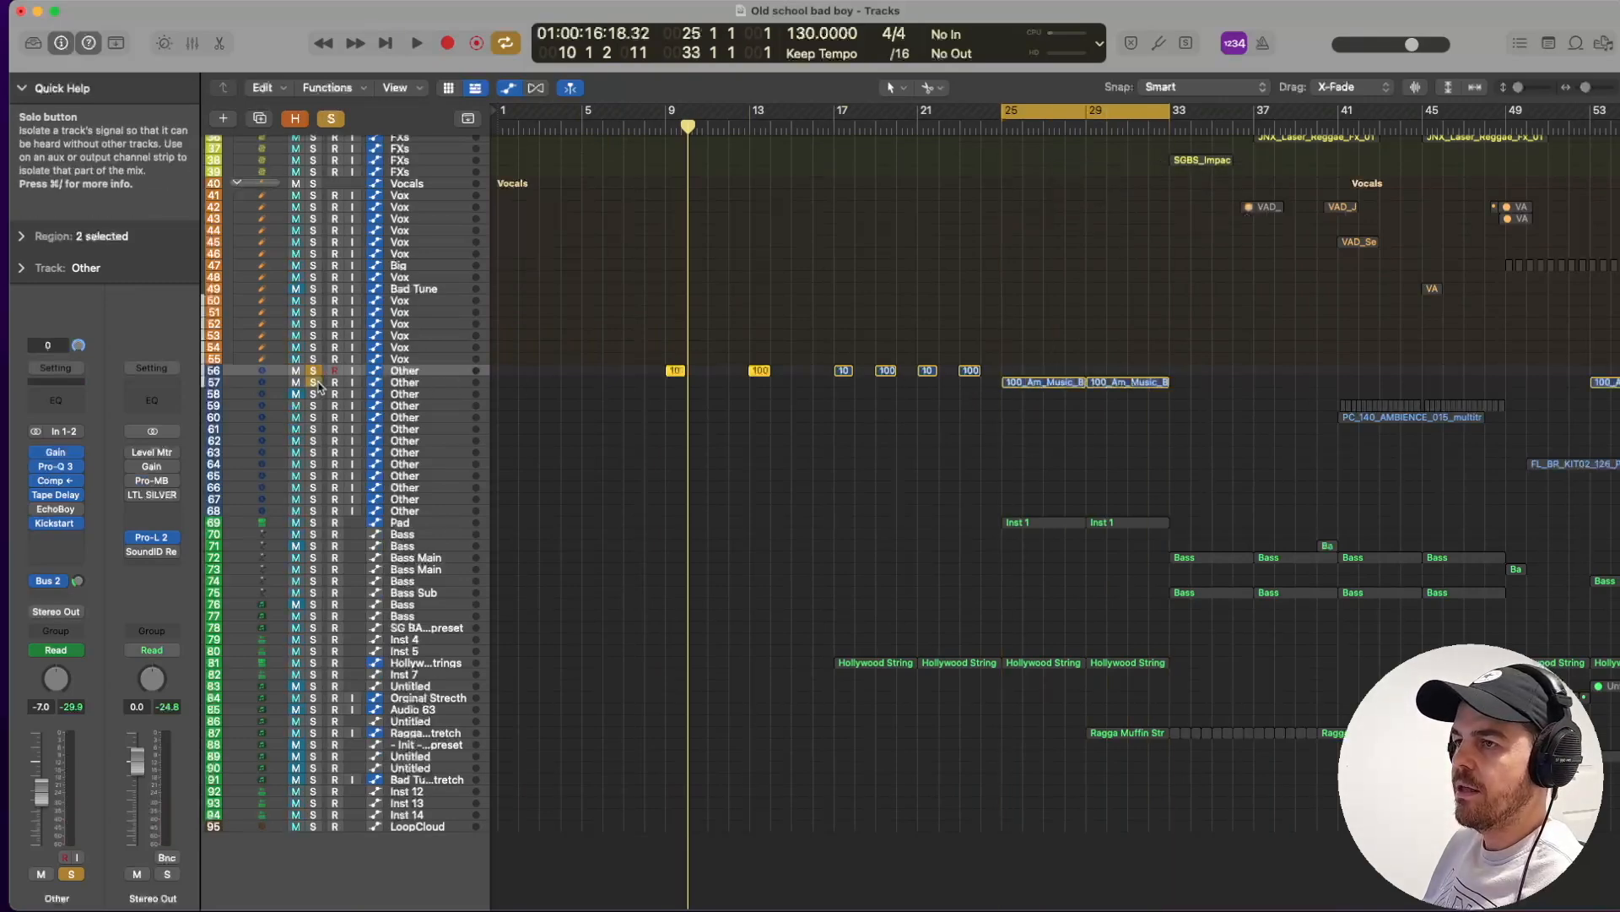
{"action": "left_click", "coordinate": [422, 384]}
{"action": "key", "text": "space"}
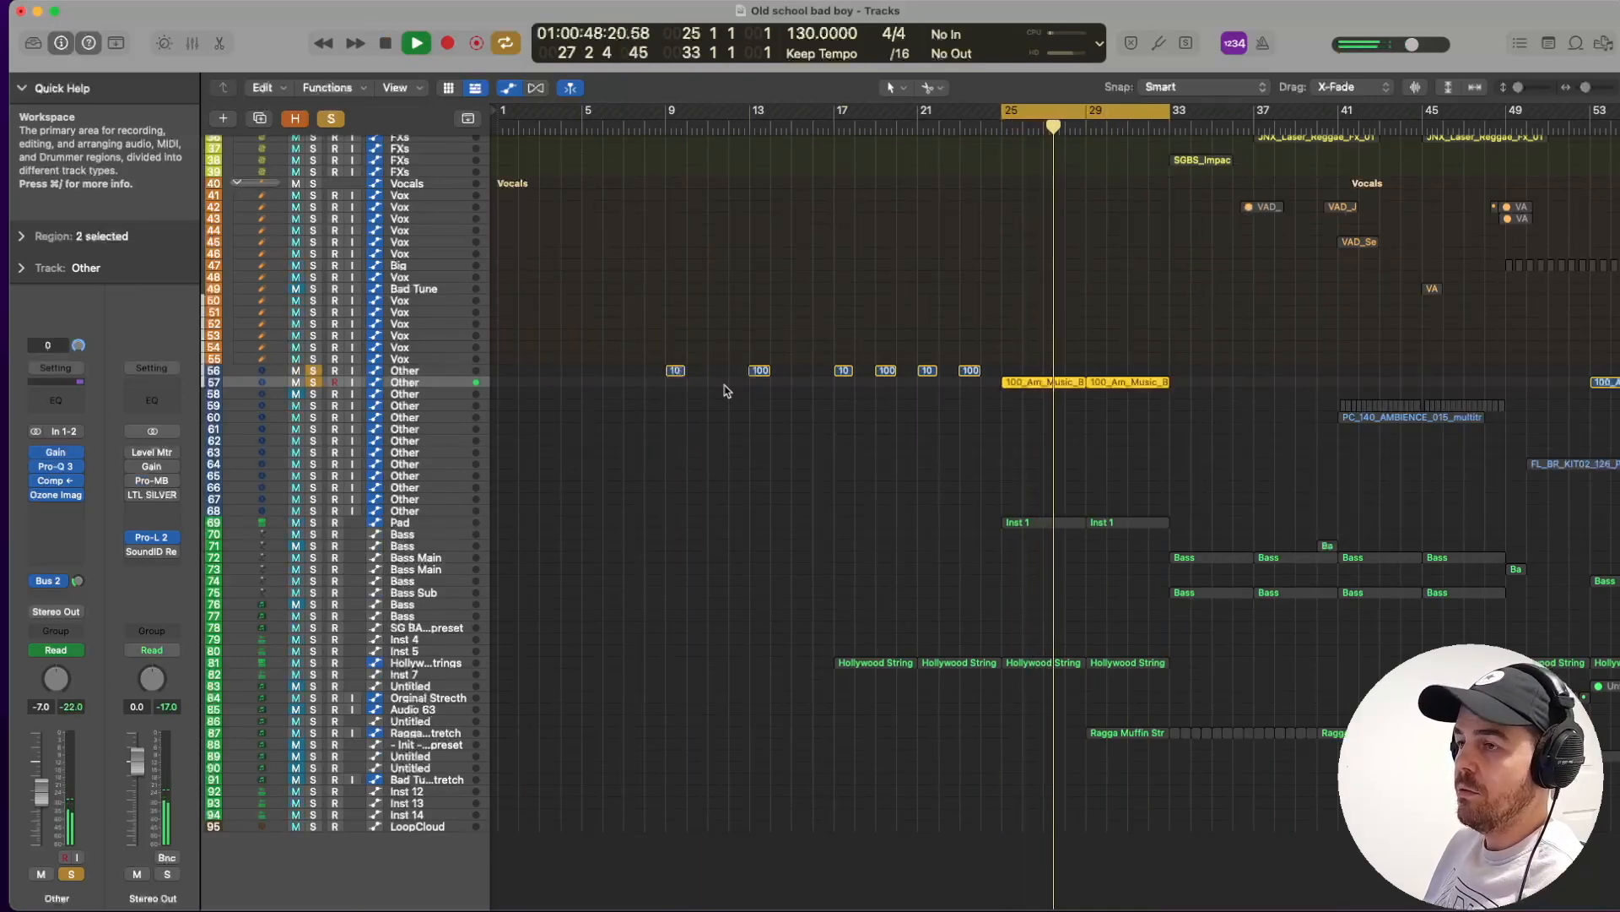
{"action": "key", "text": "space"}
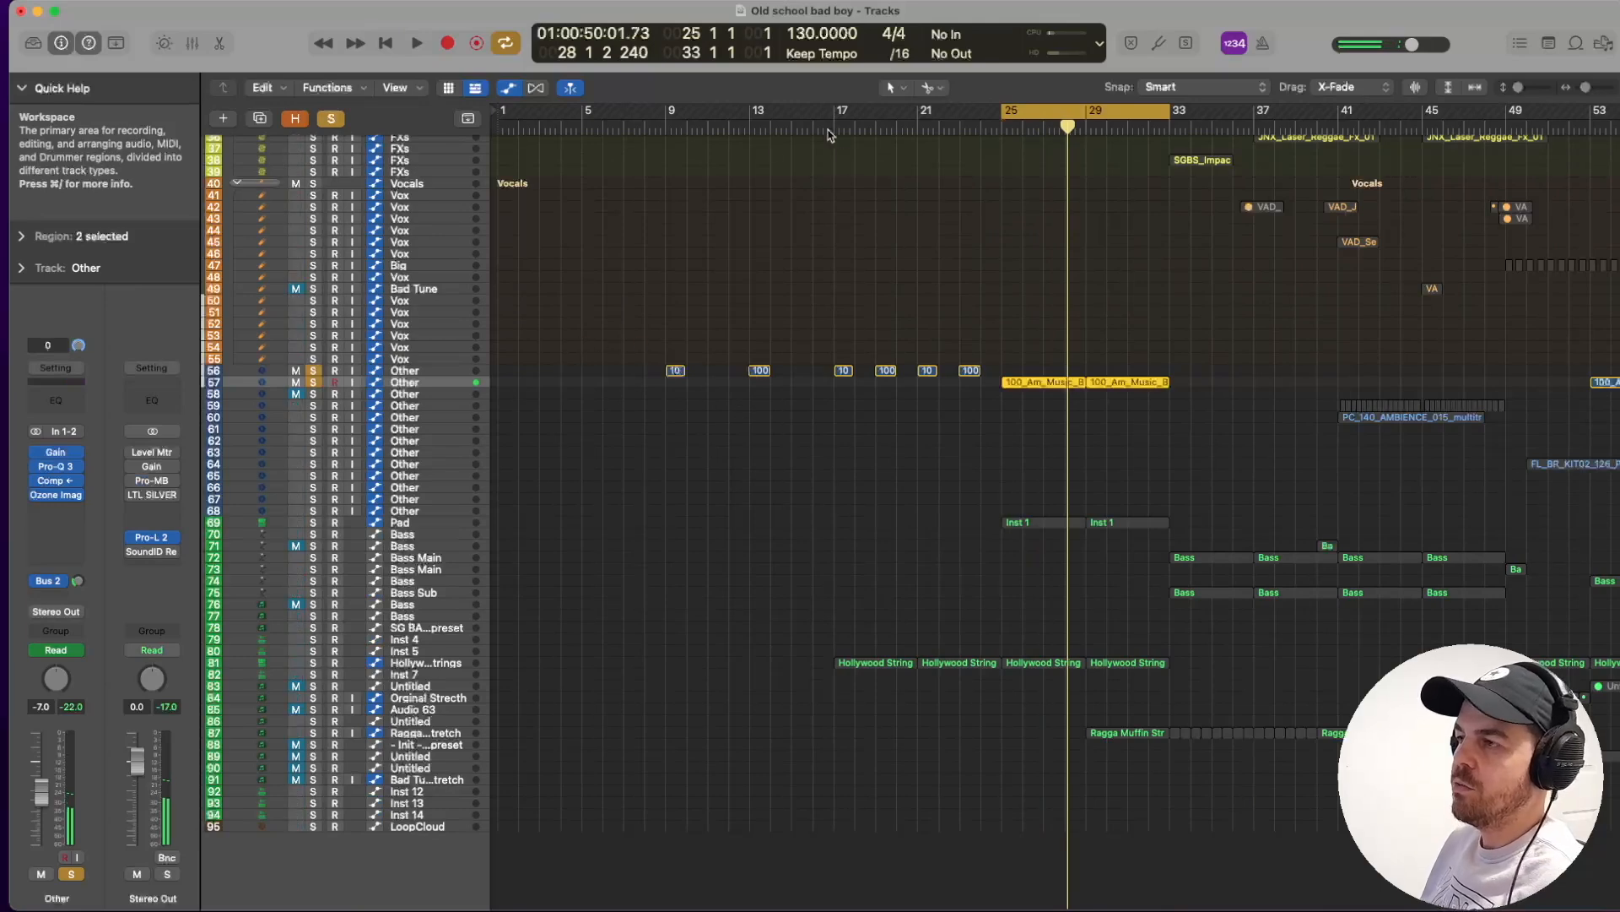
Replay the Other track 56 within a bars 9–13 cycle range and clear all solos.
{"action": "left_click_drag", "start_coordinate": [669, 119], "coordinate": [750, 120]}
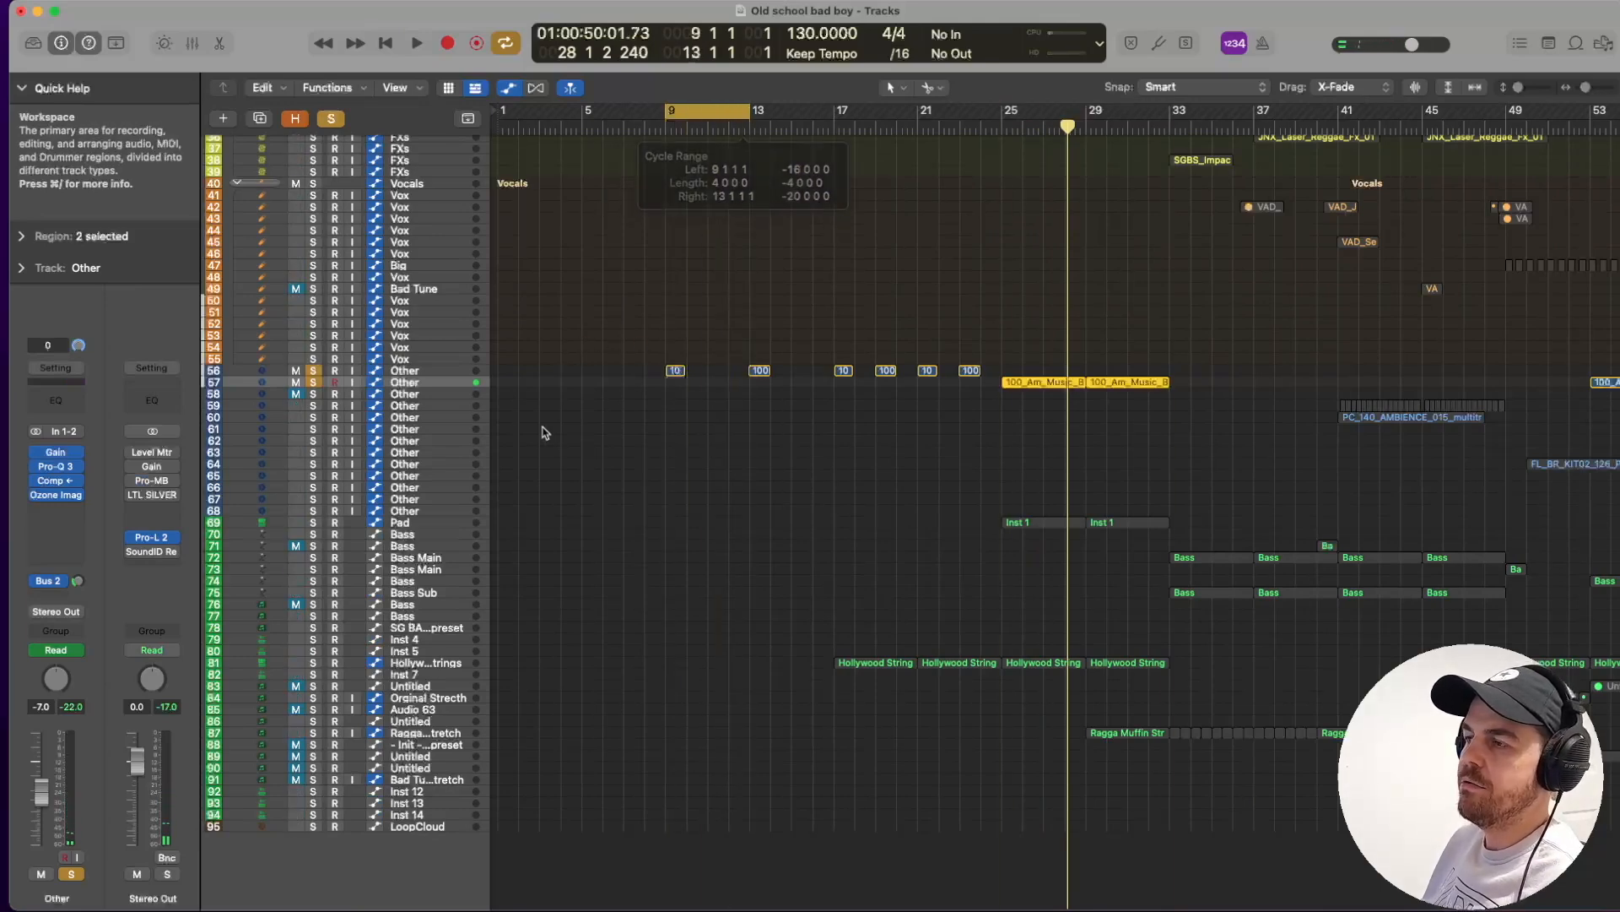
{"action": "key", "text": "super+Right"}
{"action": "key", "text": "super+Right"}
{"action": "key", "text": "super+Right"}
{"action": "scroll", "coordinate": [564, 424], "scroll_direction": "left", "scroll_amount": 10}
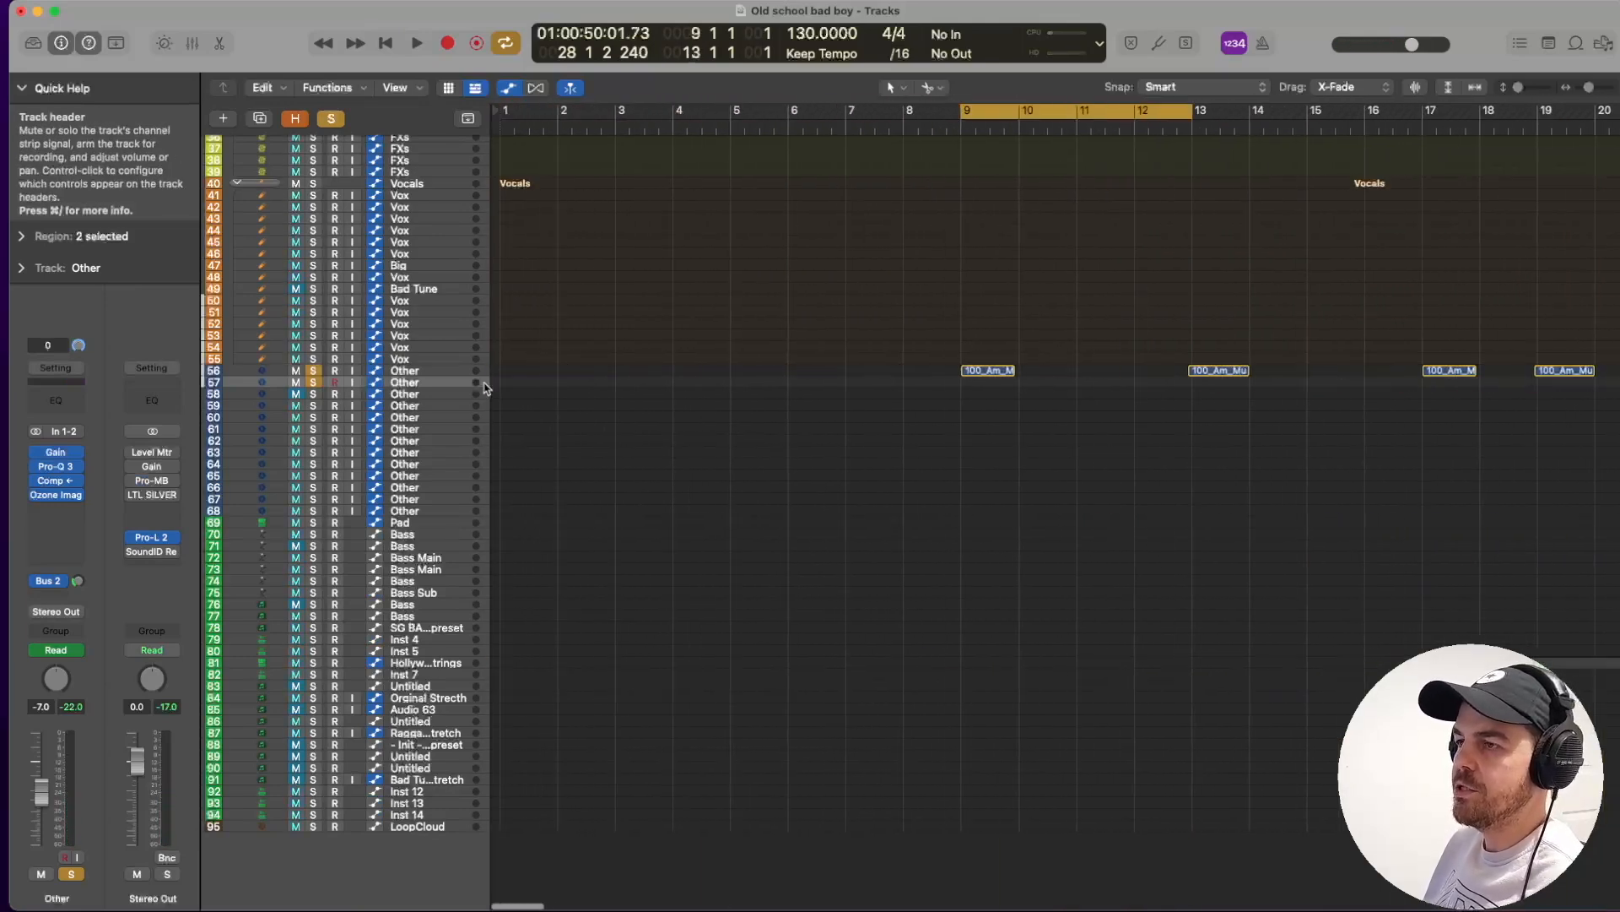
{"action": "left_click", "coordinate": [436, 372]}
{"action": "key", "text": "space"}
{"action": "key", "text": "super+Left"}
{"action": "key", "text": "super+Left"}
{"action": "key", "text": "super+Left"}
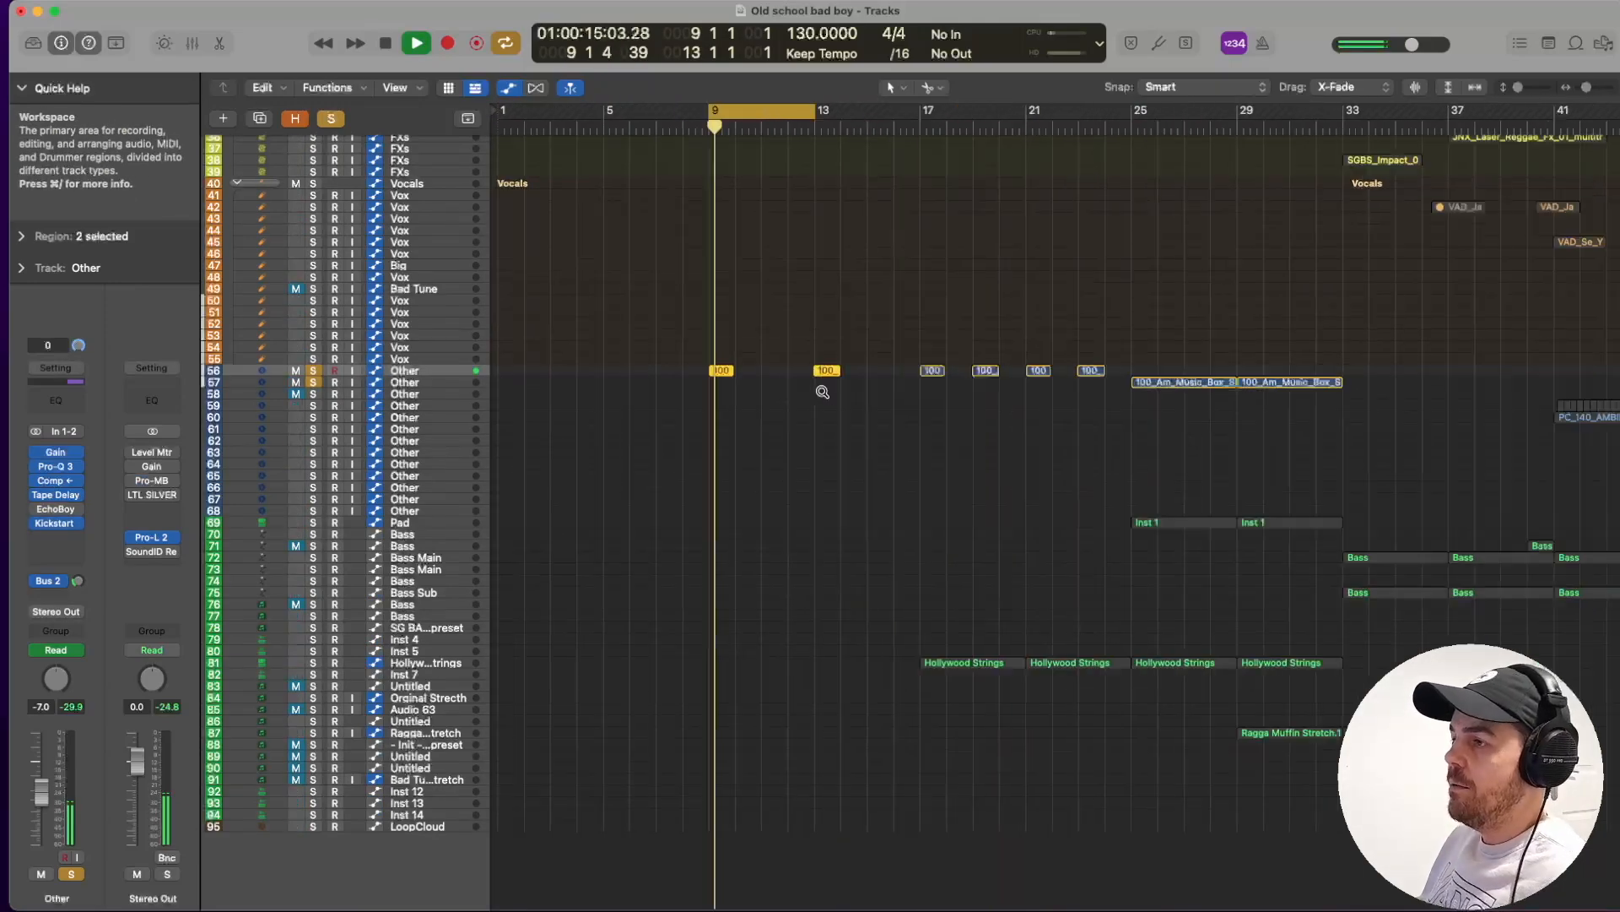
{"action": "left_click", "coordinate": [331, 120]}
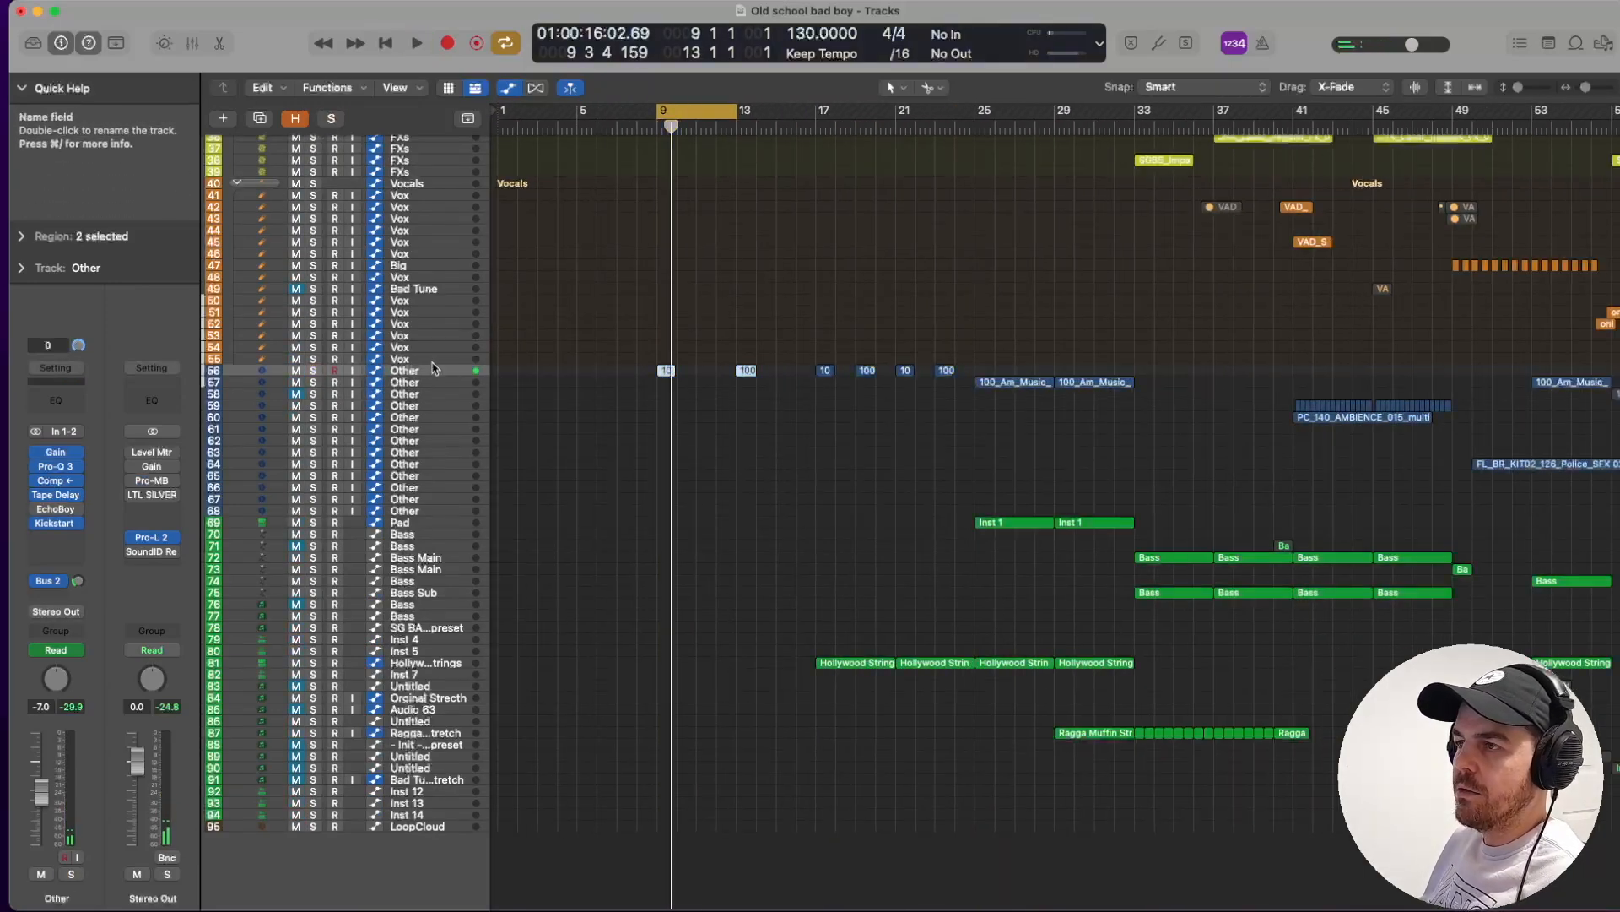
Examine the Pro-Q 3 and Compressor inserts on the Other track 56, including the compressor's side-chain source, and close their windows.
{"action": "left_click", "coordinate": [56, 466]}
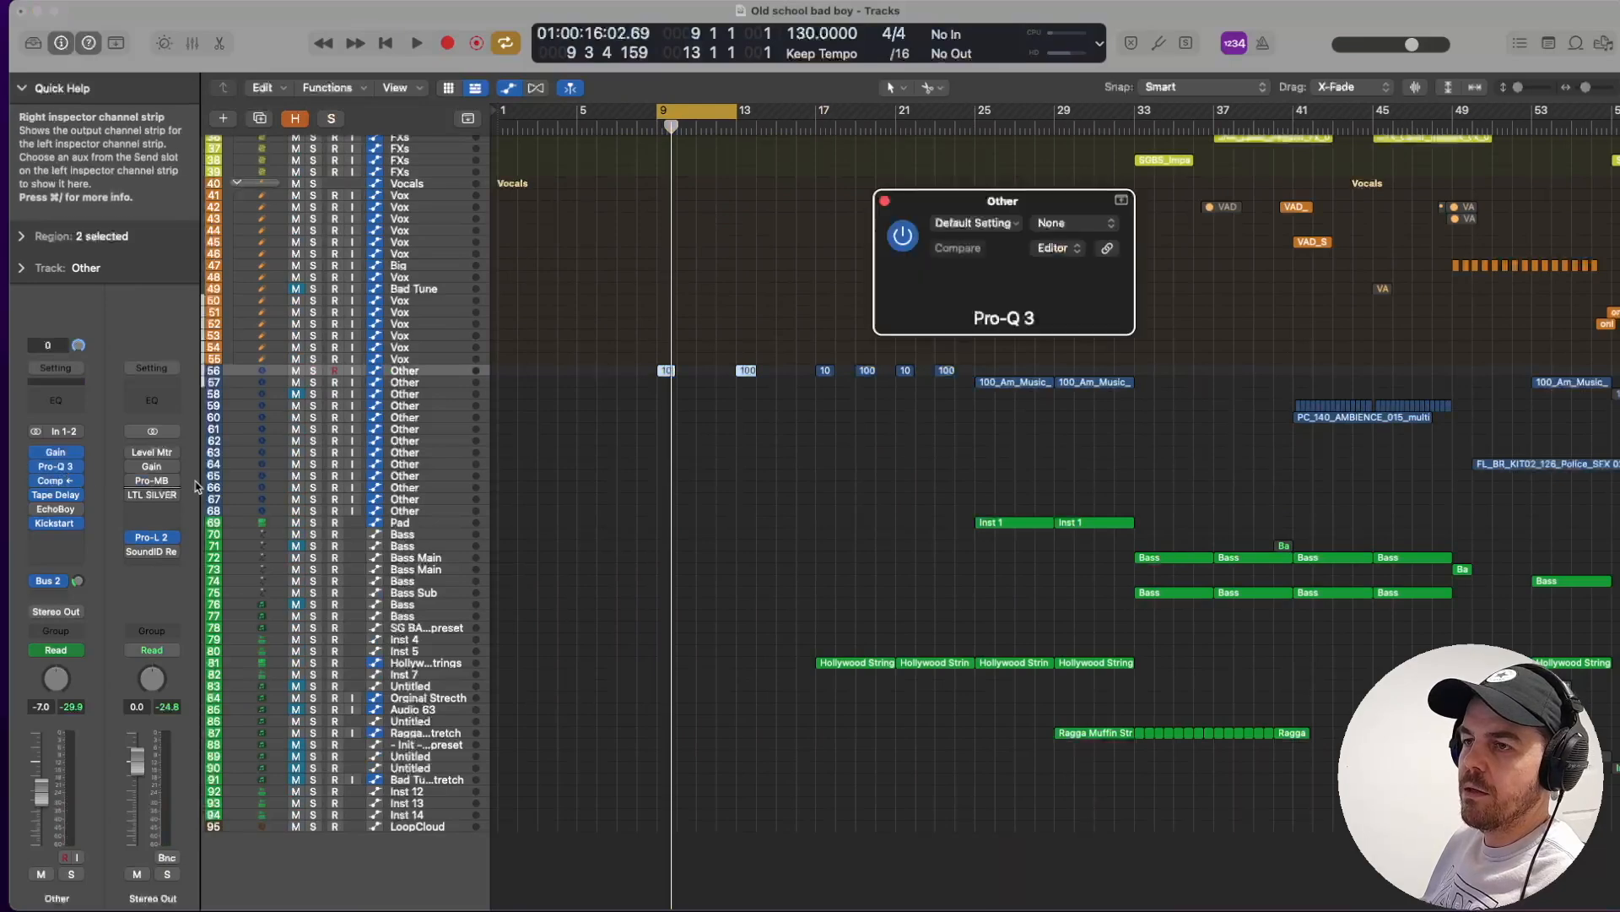
{"action": "left_click", "coordinate": [883, 202]}
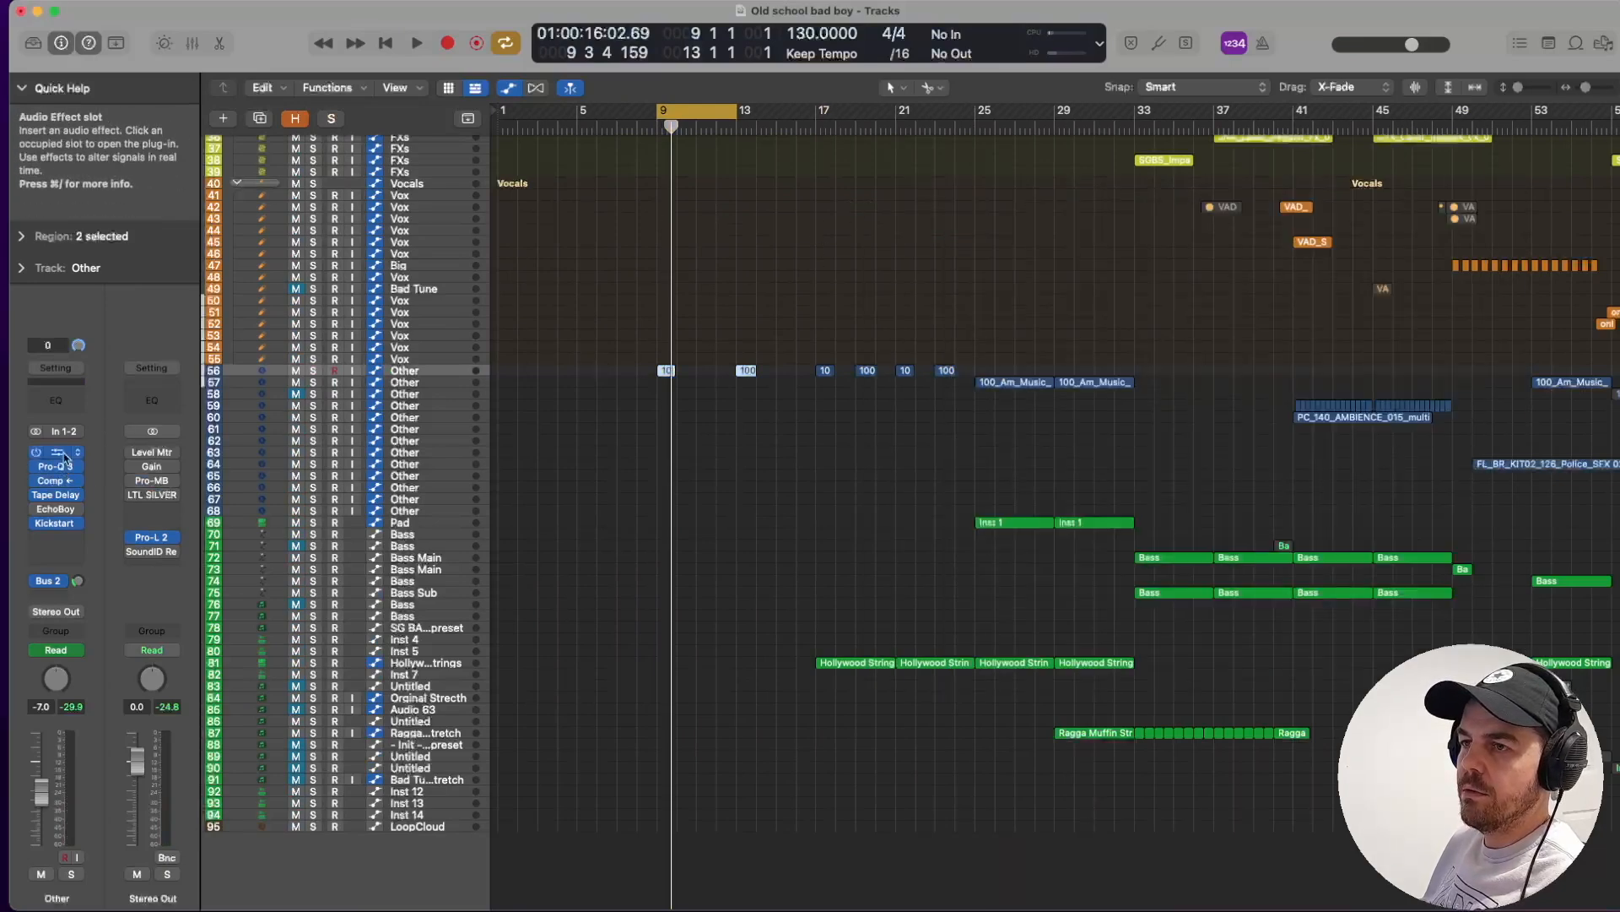
{"action": "left_click", "coordinate": [56, 481]}
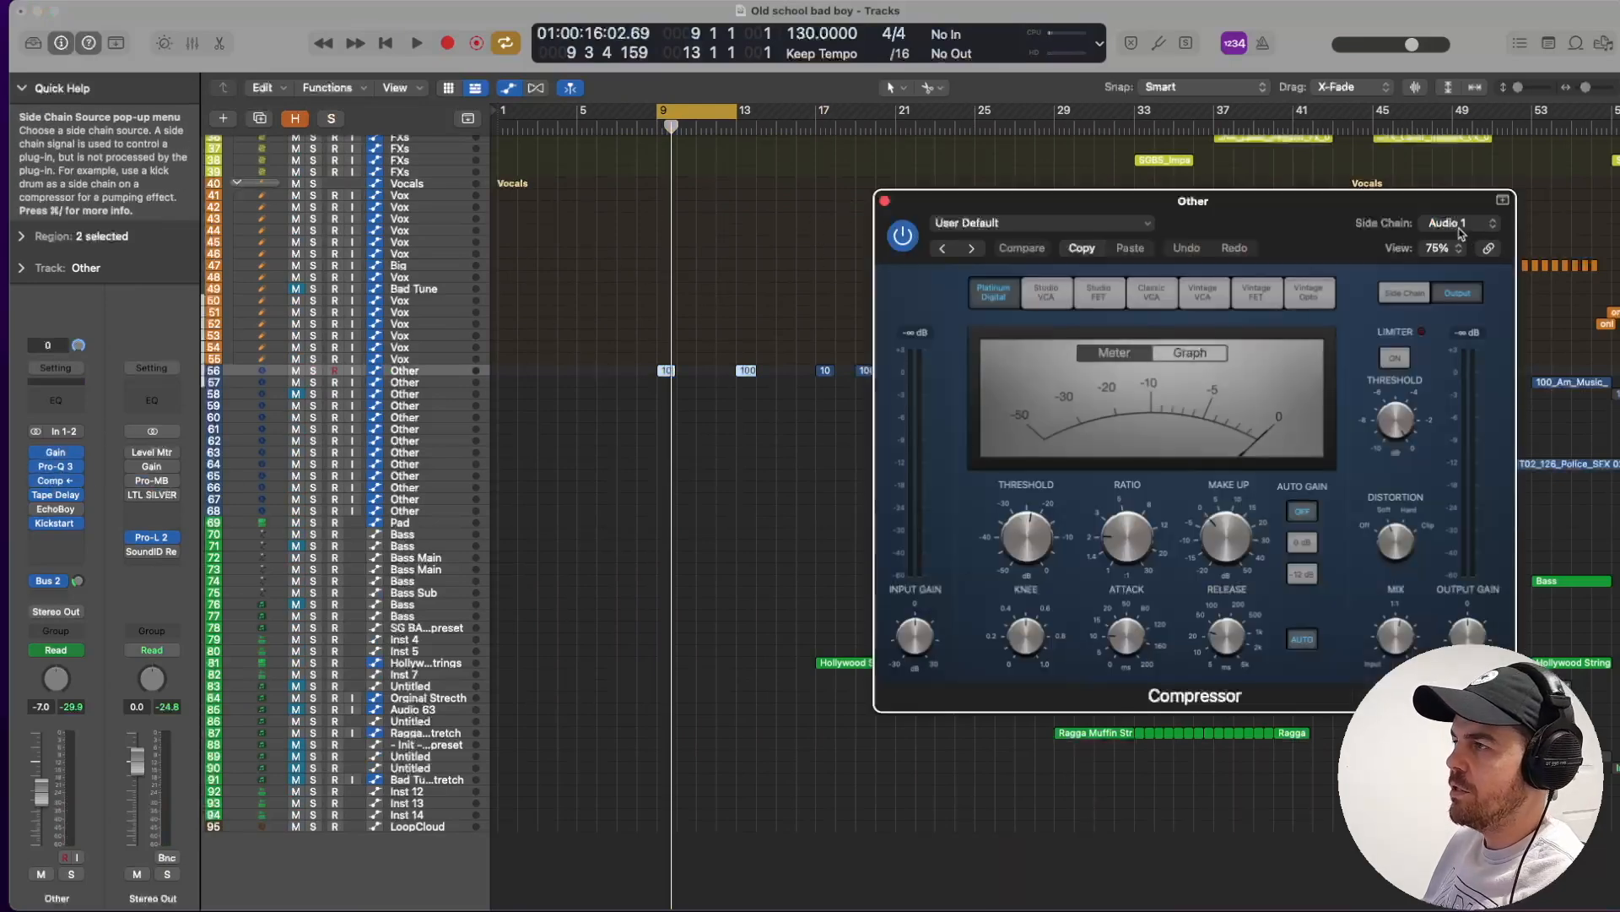
{"action": "left_click", "coordinate": [884, 201]}
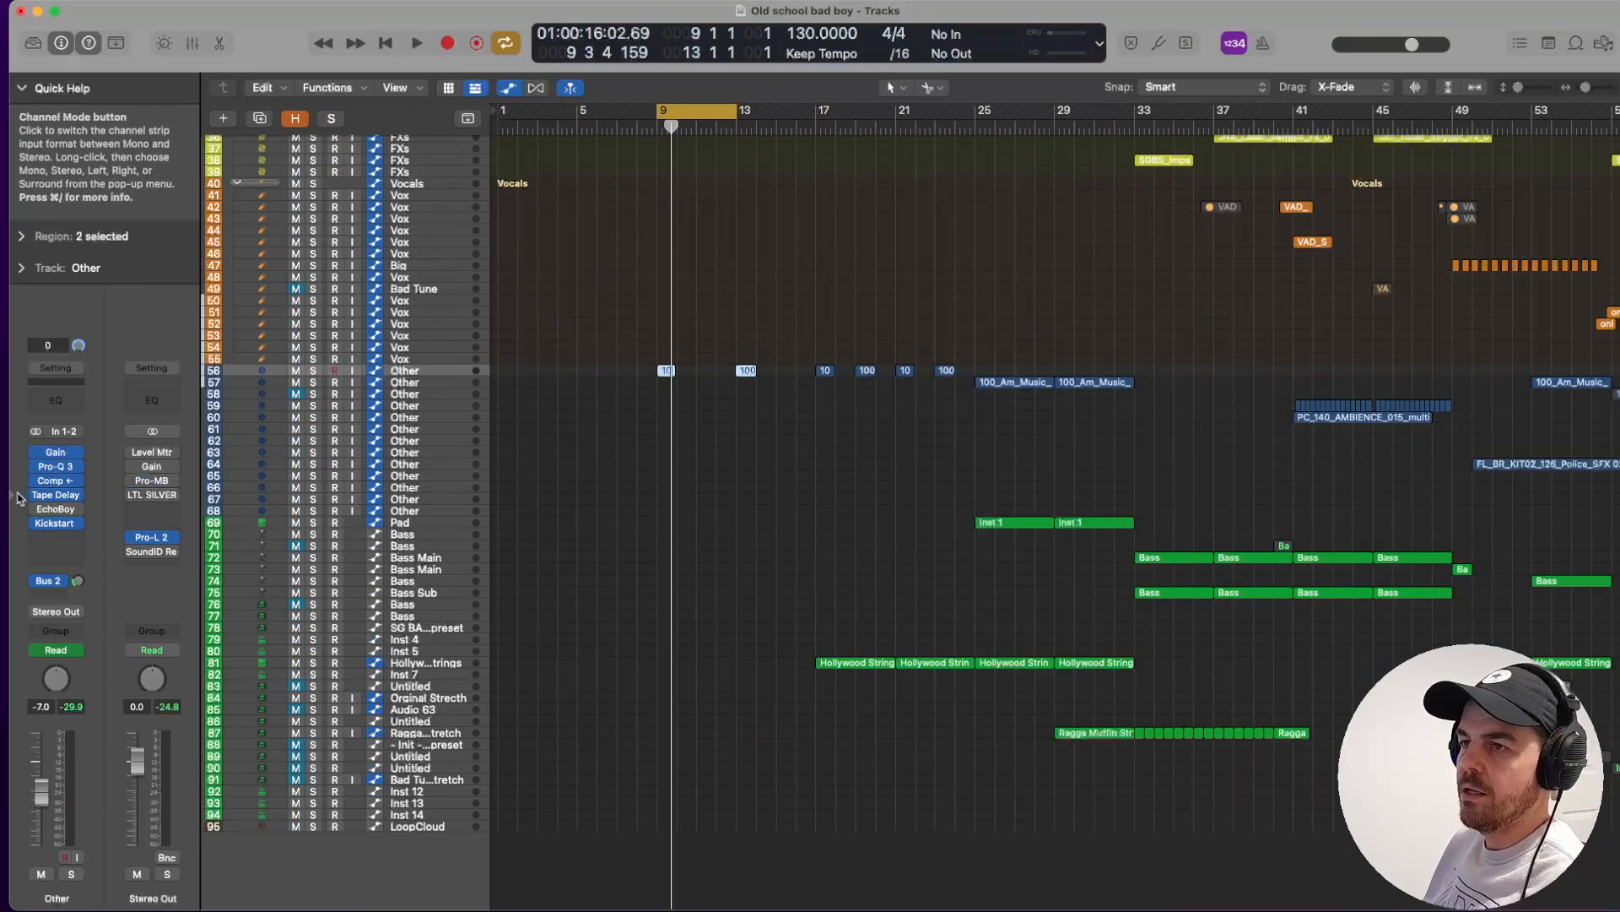
Examine the Tape Delay and Kickstart 2 settings on the Other track 56 and close both windows.
{"action": "left_click", "coordinate": [55, 495]}
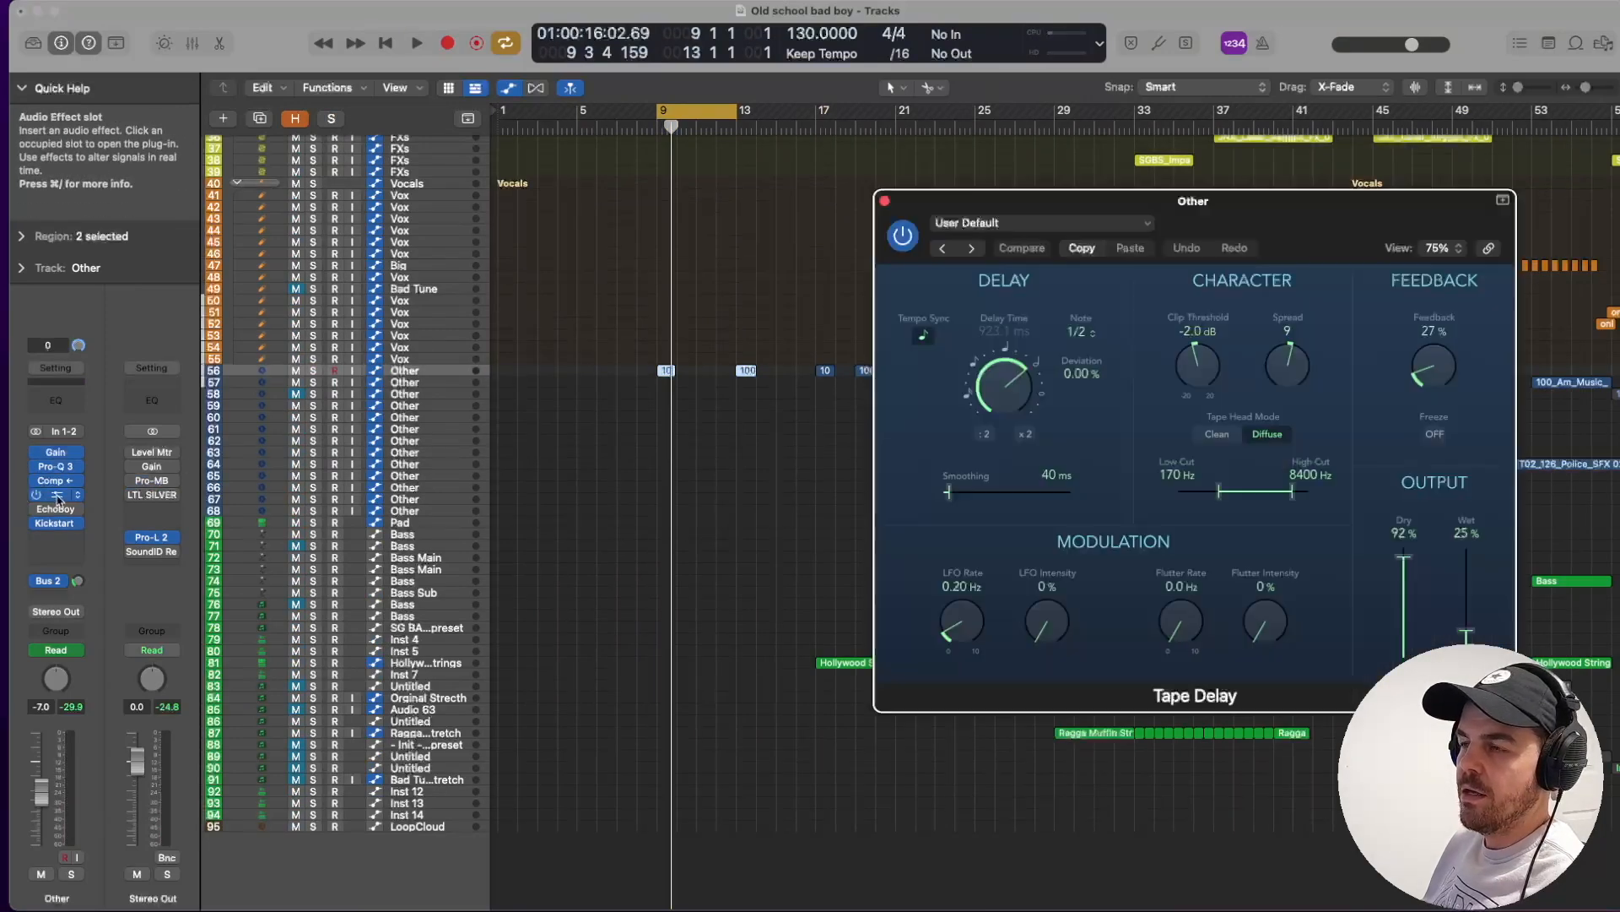
{"action": "left_click", "coordinate": [885, 200]}
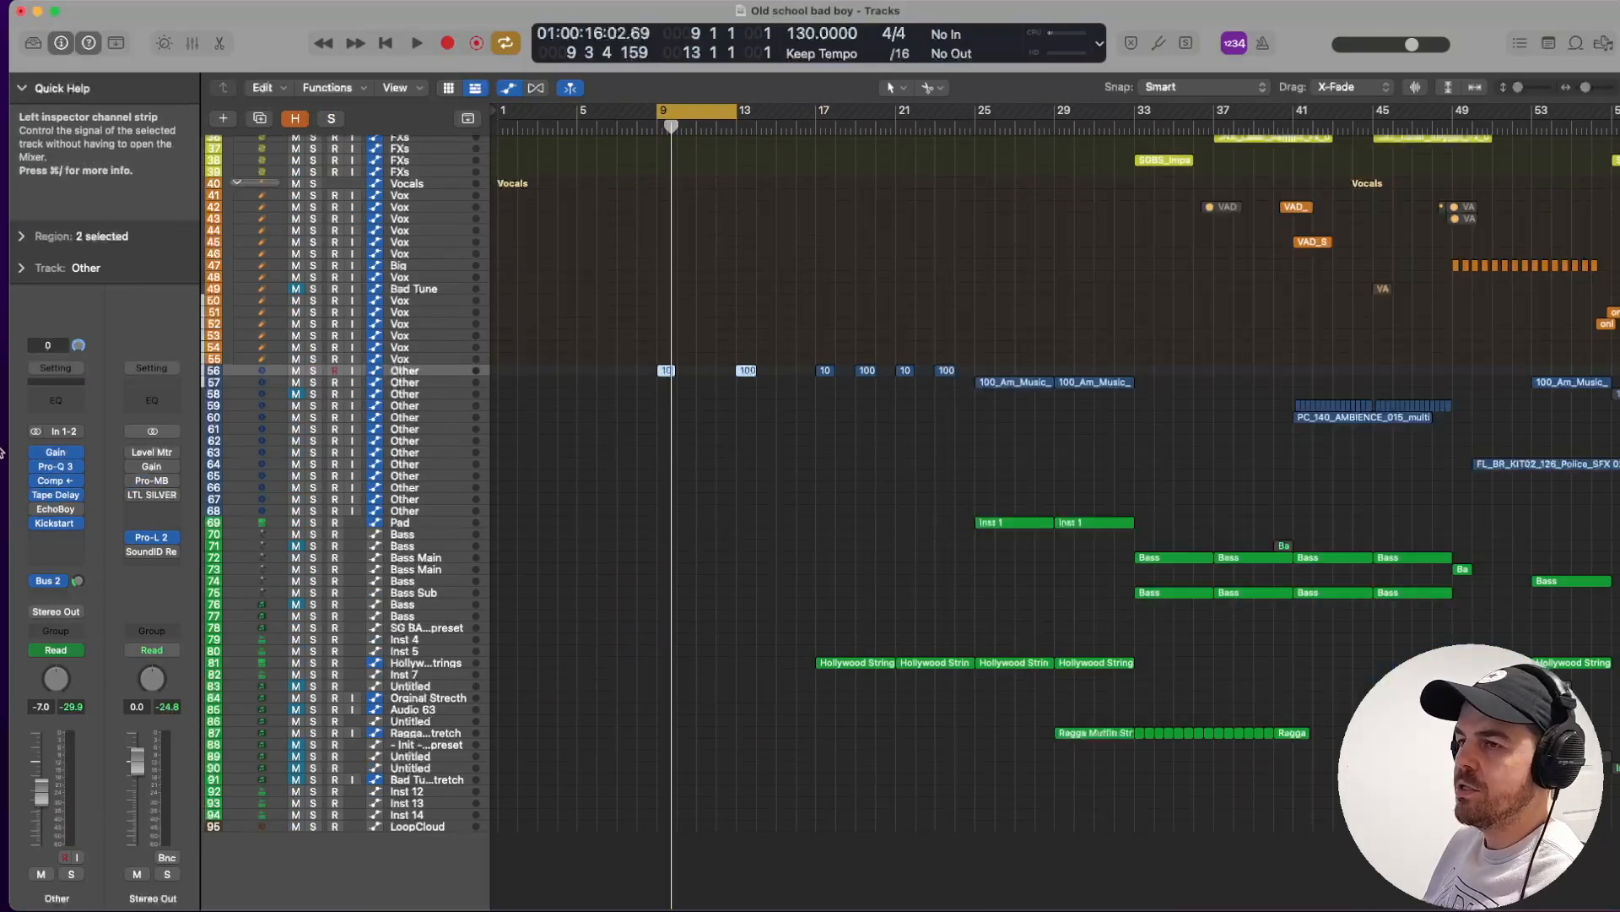
{"action": "left_click", "coordinate": [56, 524]}
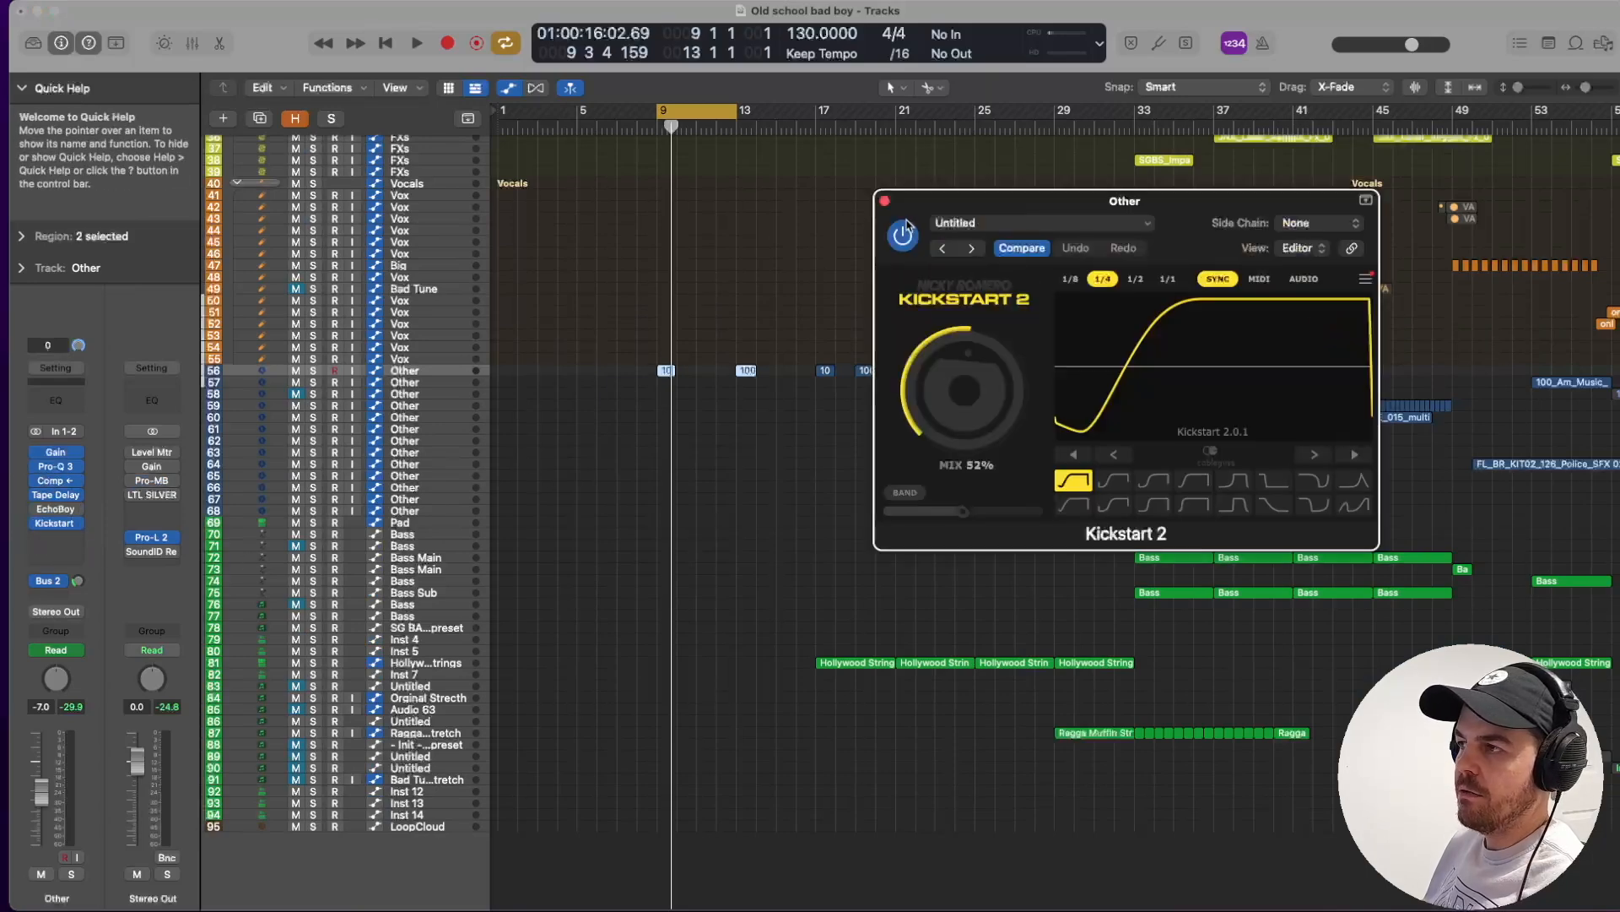
{"action": "left_click", "coordinate": [884, 200]}
Play the mix from bar 9, solo the FX track 29 to audition its ragga sample, and stop playback.
{"action": "key", "text": "space"}
{"action": "scroll", "coordinate": [690, 297], "scroll_direction": "up", "scroll_amount": 10}
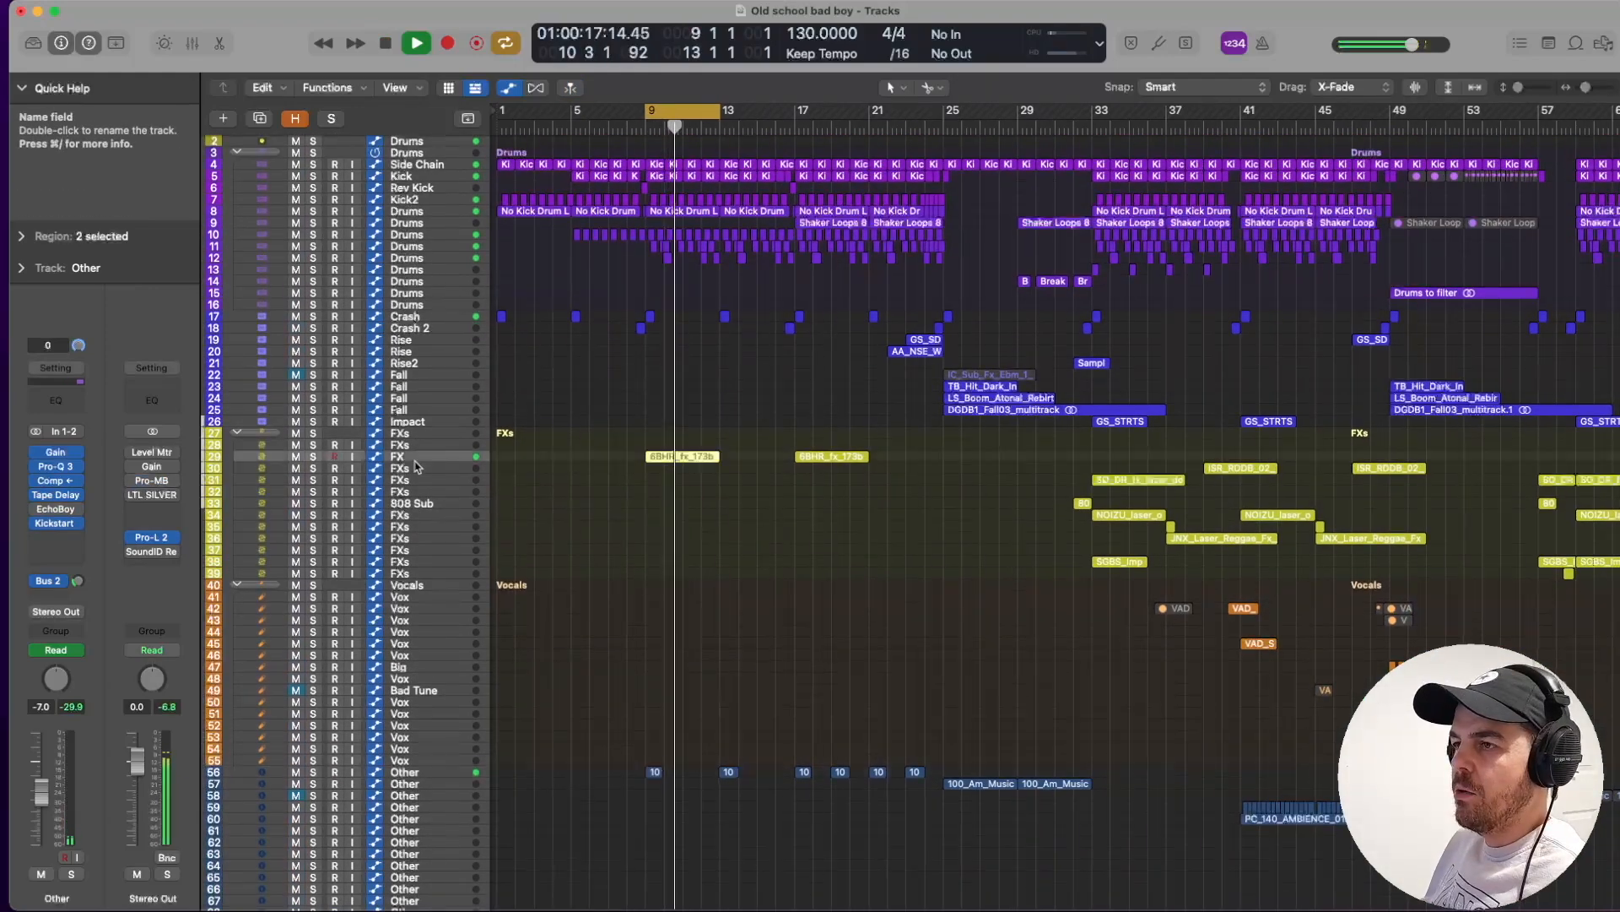
{"action": "left_click", "coordinate": [313, 456]}
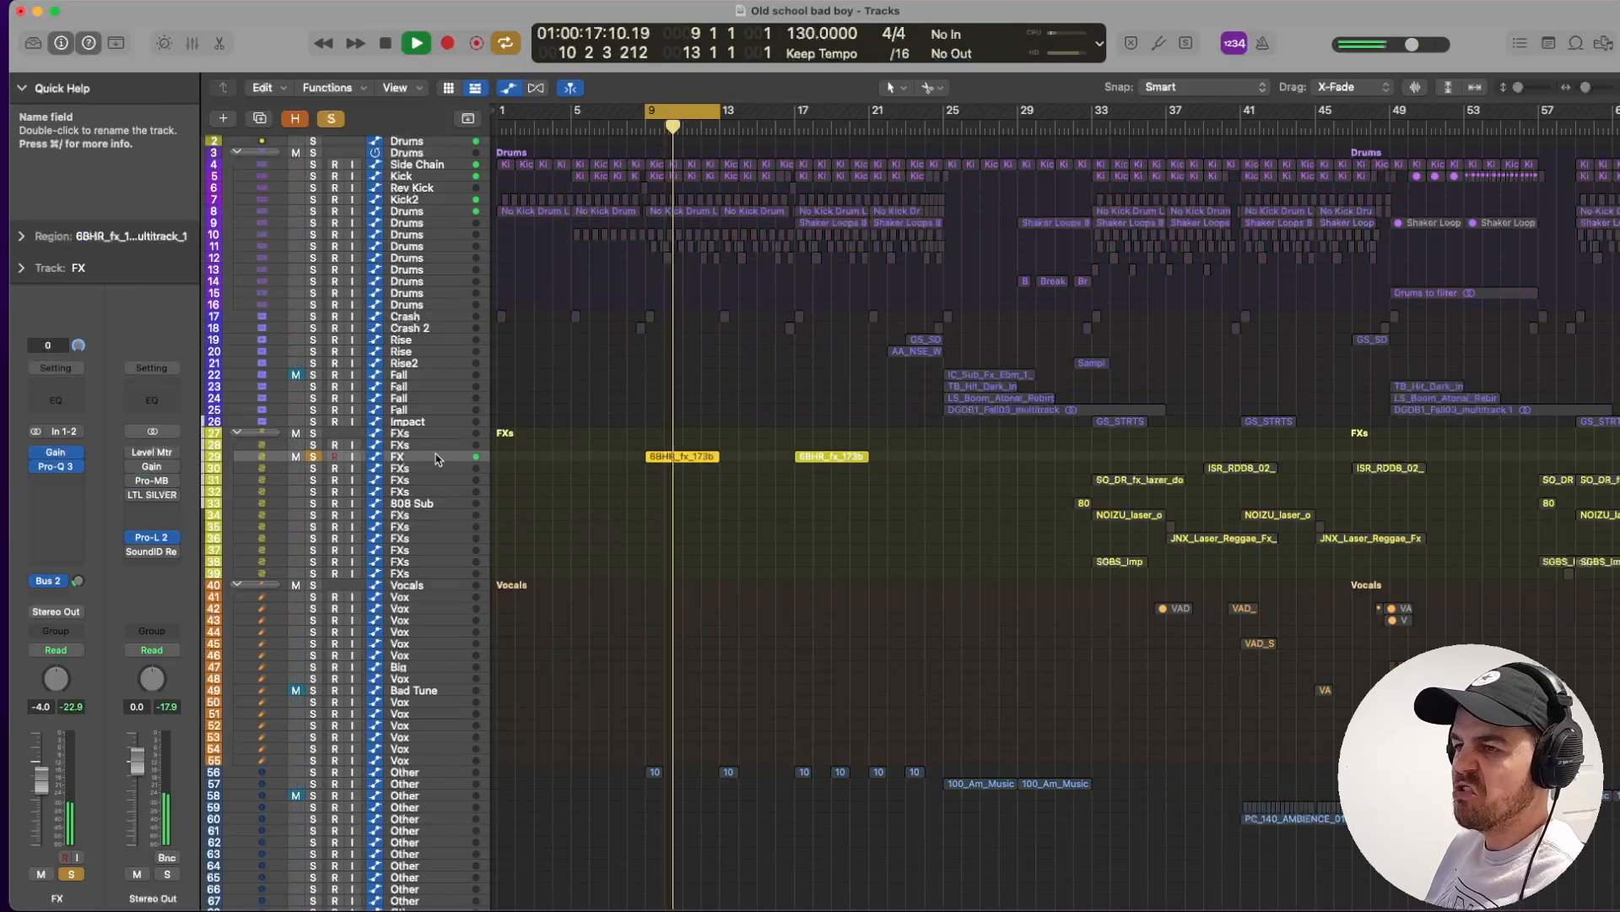
{"action": "key", "text": "space"}
Clear the FX track's solo and play the full mix with the cycle range set to bars 17–25.
{"action": "left_click", "coordinate": [705, 111]}
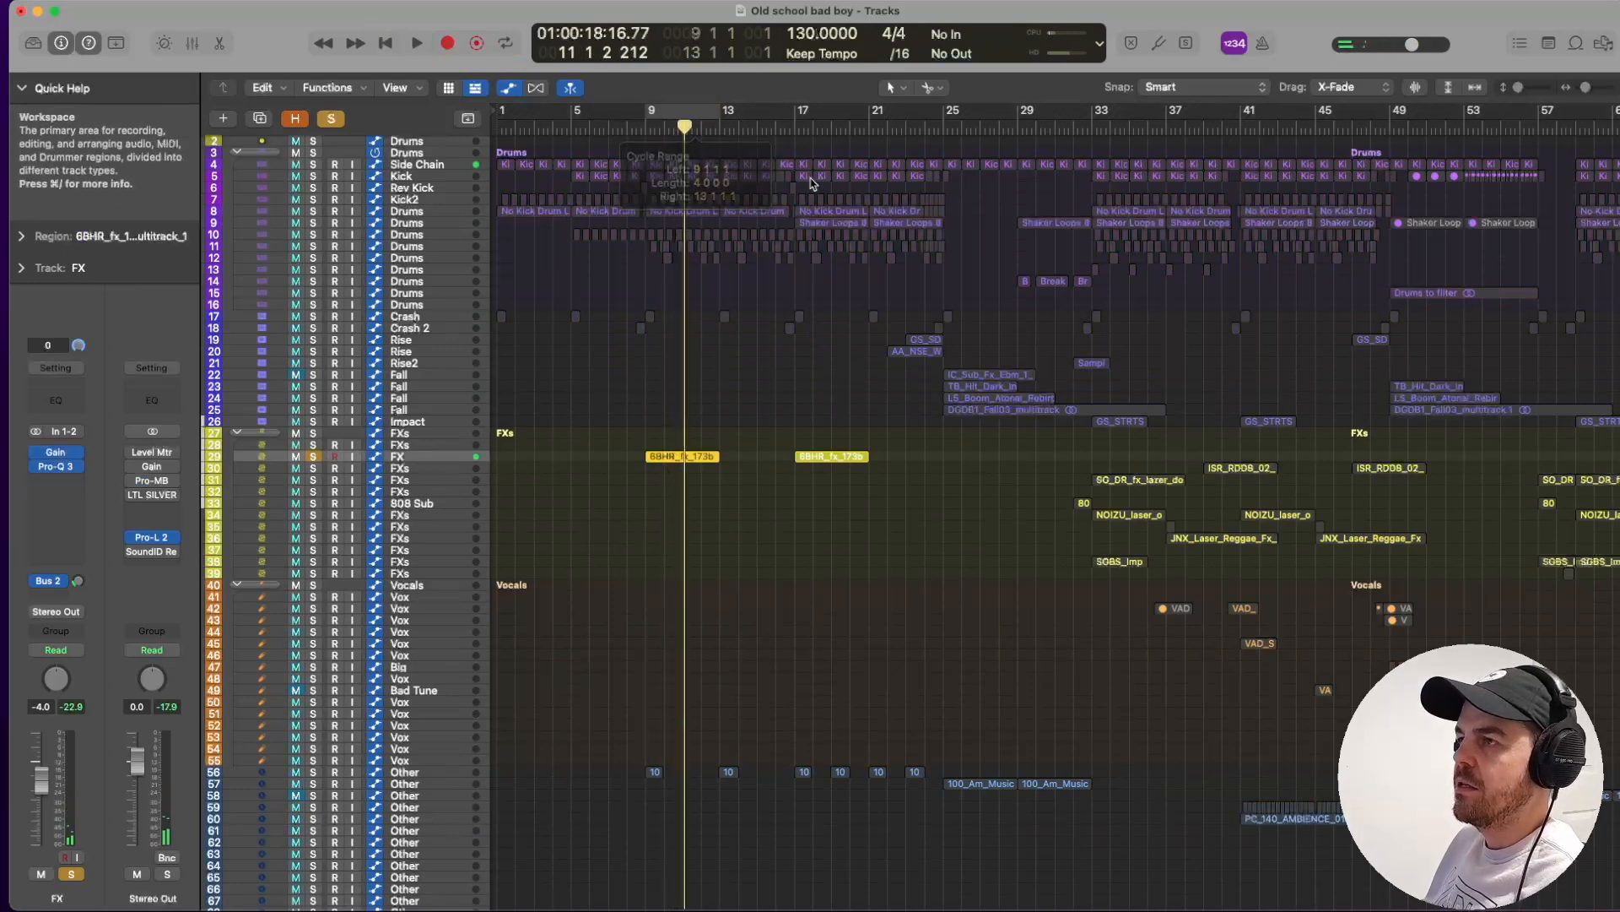
{"action": "left_click", "coordinate": [331, 118]}
{"action": "key", "text": "space"}
{"action": "scroll", "coordinate": [734, 267], "scroll_direction": "down", "scroll_amount": 8}
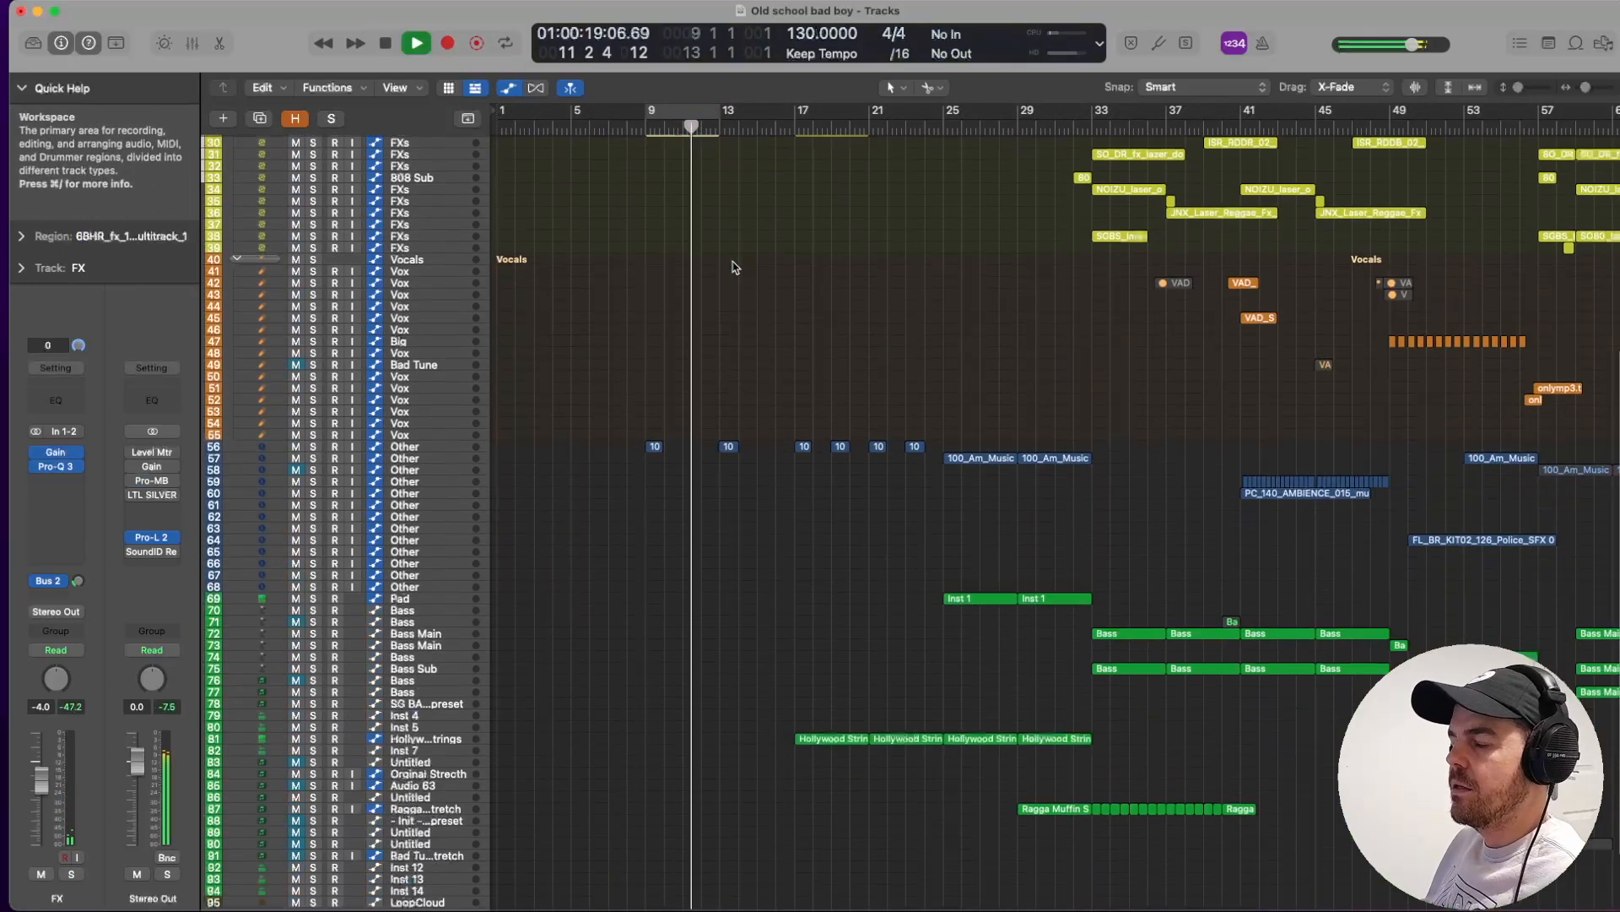
{"action": "left_click", "coordinate": [806, 110]}
{"action": "left_click_drag", "start_coordinate": [924, 133], "coordinate": [945, 130]}
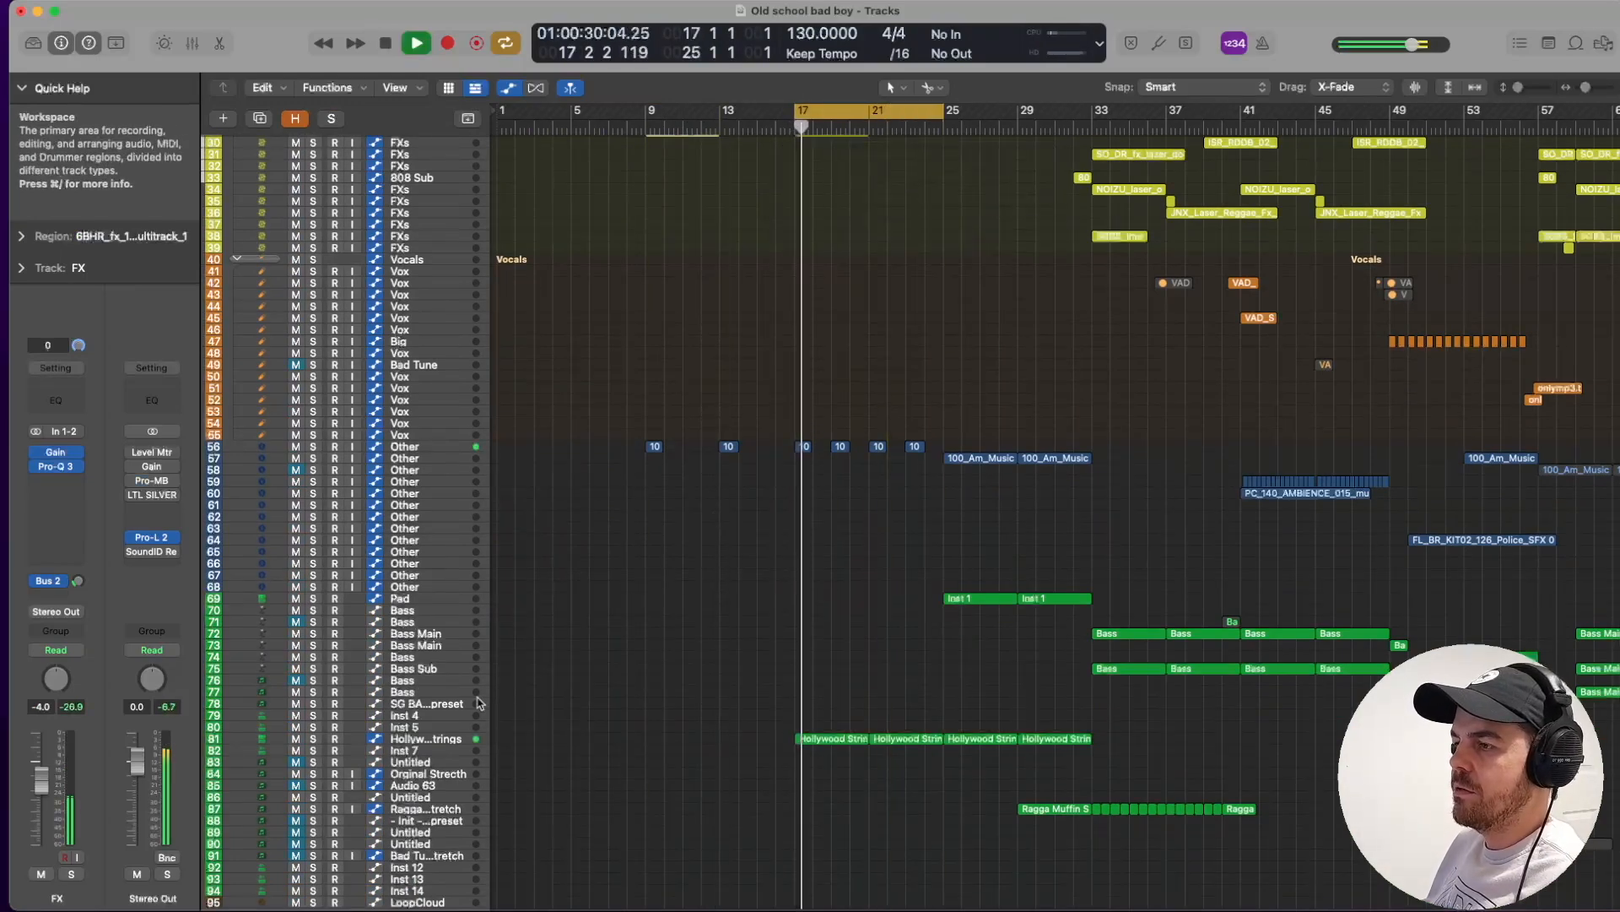
Select the Hollywood Strings track, examine its Sampler instrument, and close the plug-in window.
{"action": "left_click", "coordinate": [430, 741]}
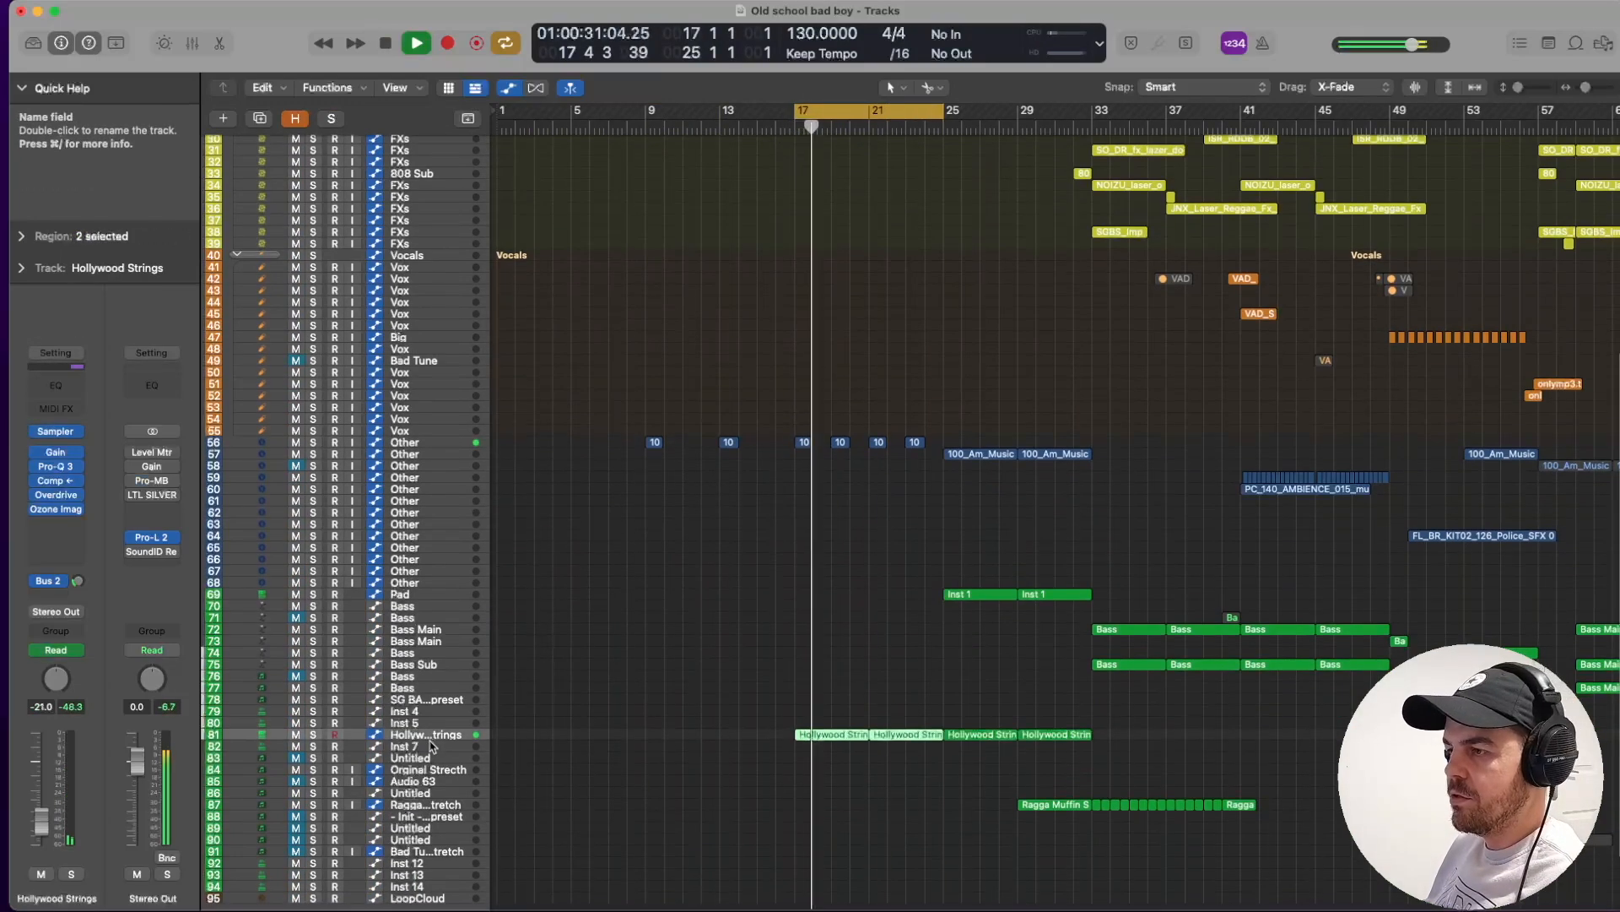
{"action": "left_click", "coordinate": [55, 432]}
{"action": "left_click_drag", "start_coordinate": [1121, 234], "coordinate": [731, 188]}
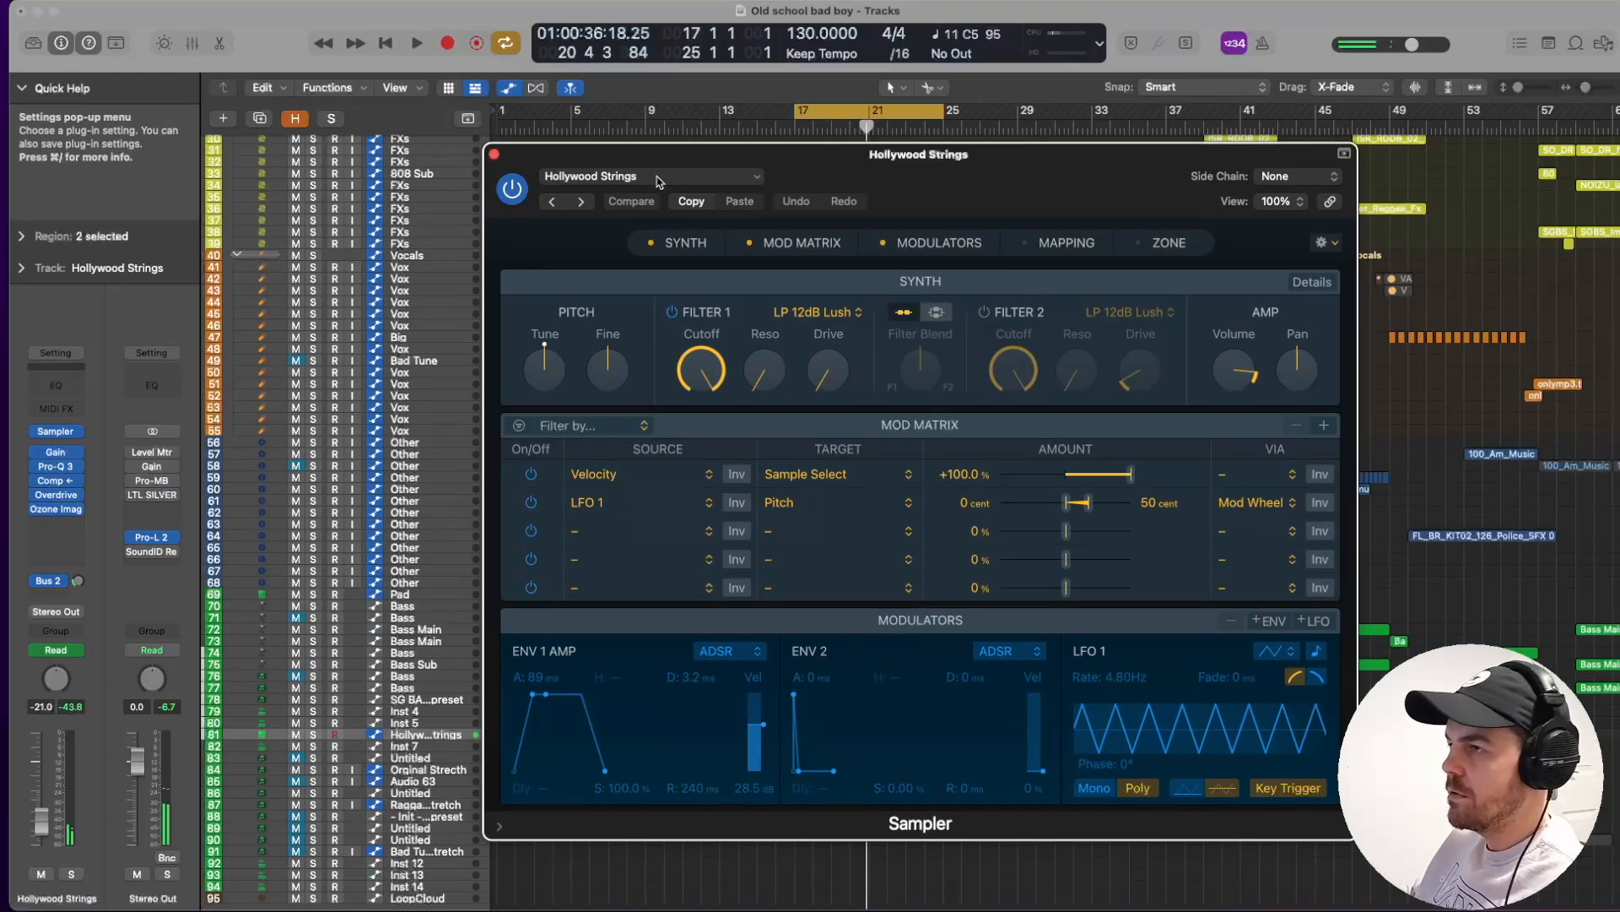
{"action": "left_click", "coordinate": [495, 154]}
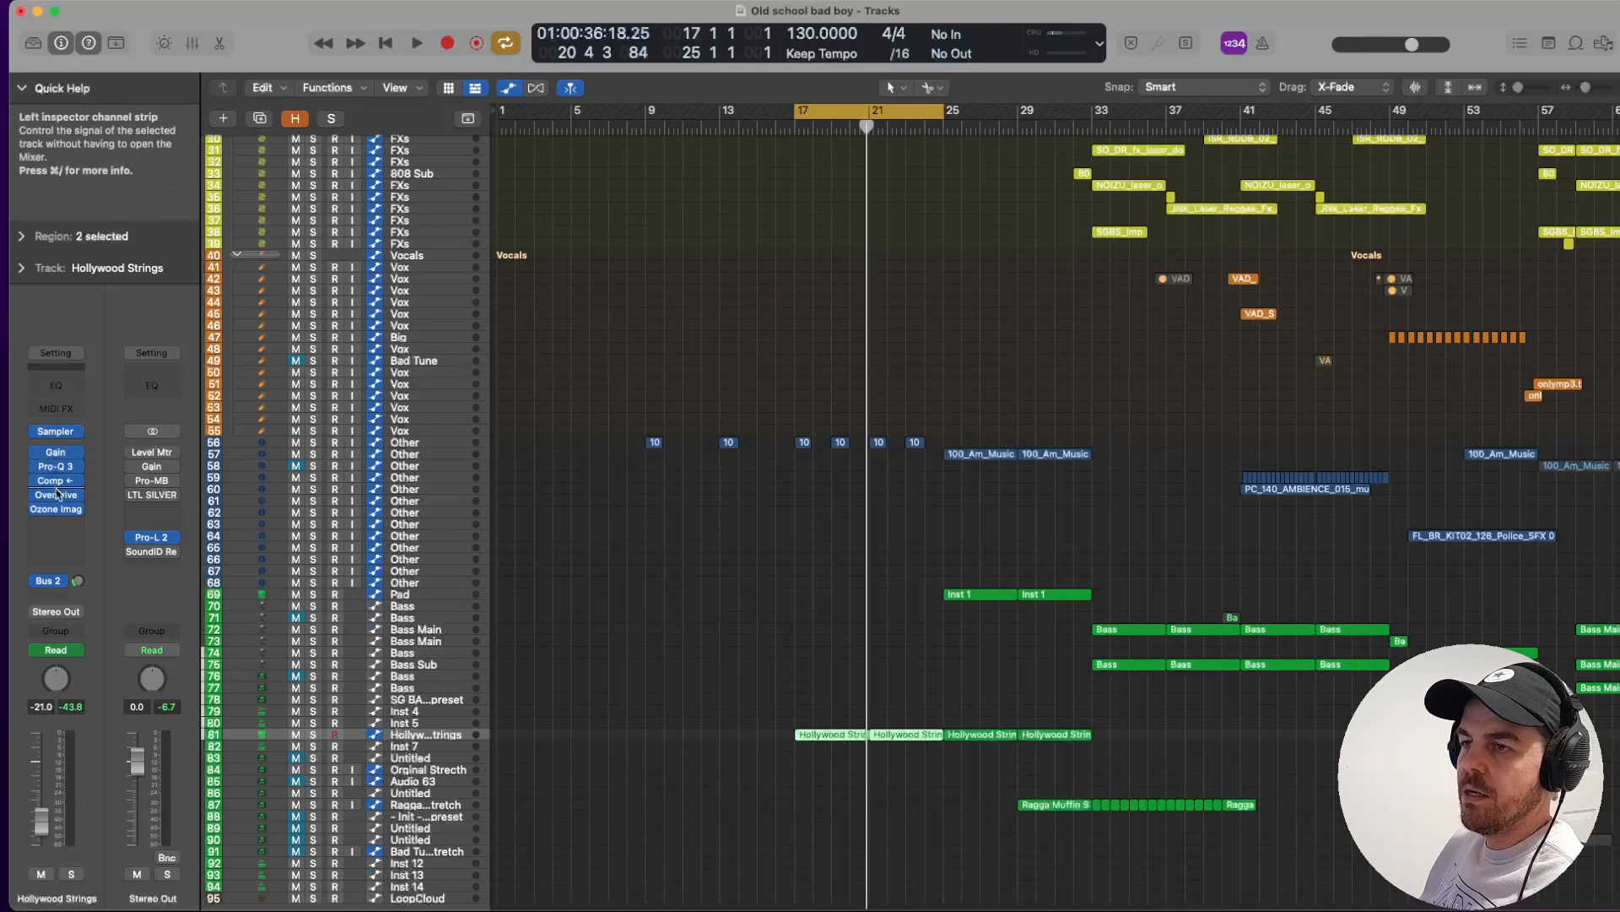
Examine the side-chained Compressor during playback and the Overdrive settings on the Hollywood Strings track, closing both windows.
{"action": "left_click", "coordinate": [57, 482]}
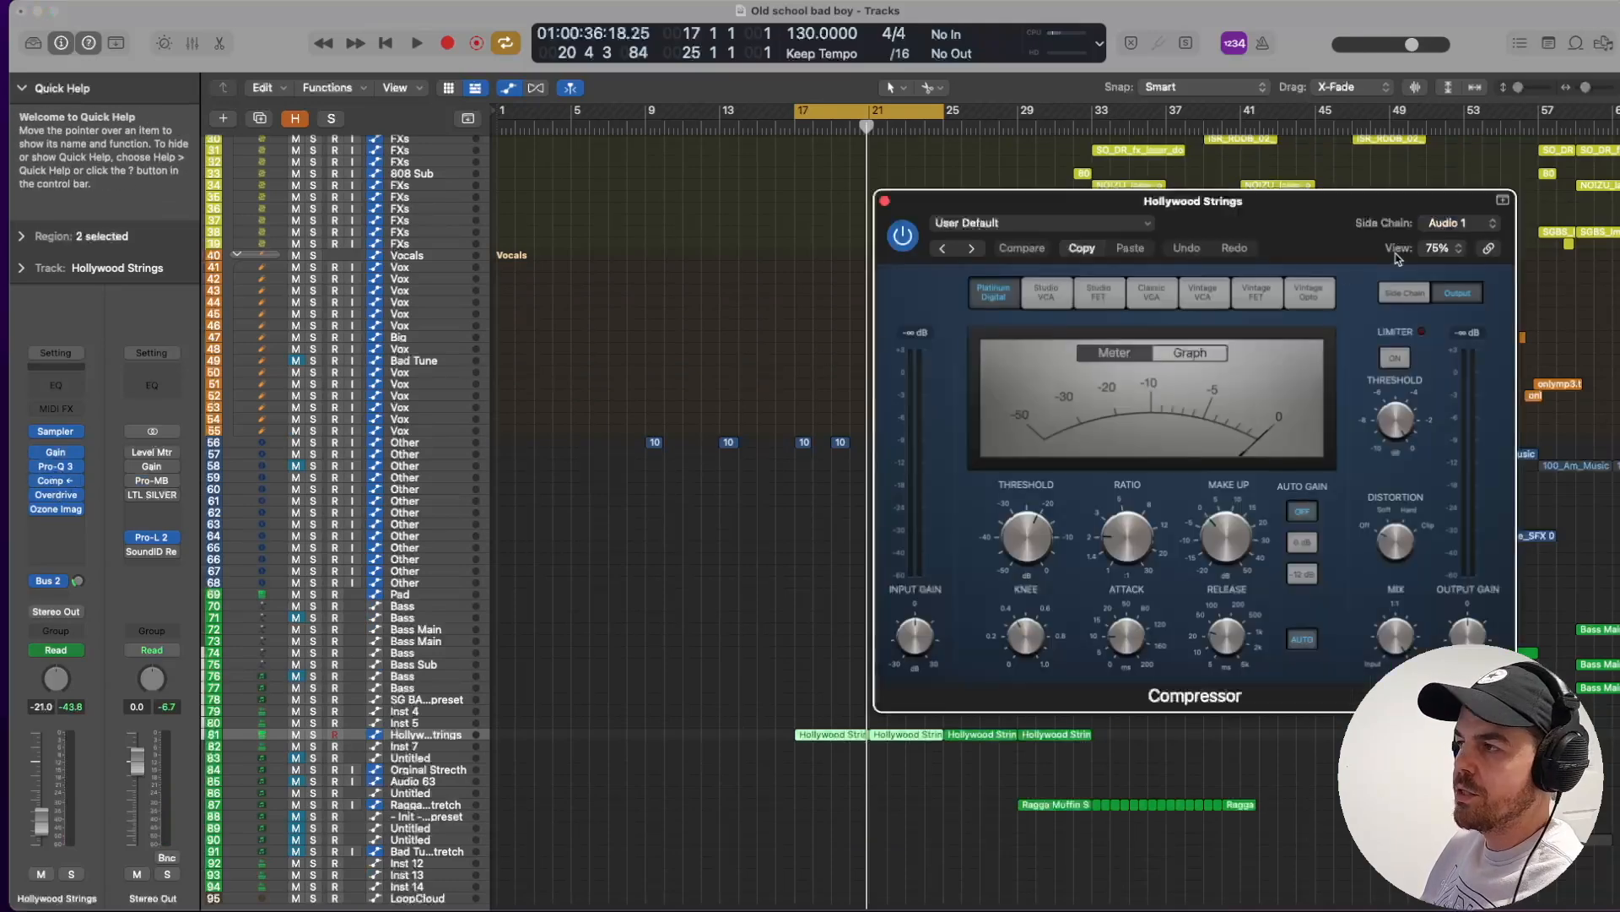
{"action": "key", "text": "space"}
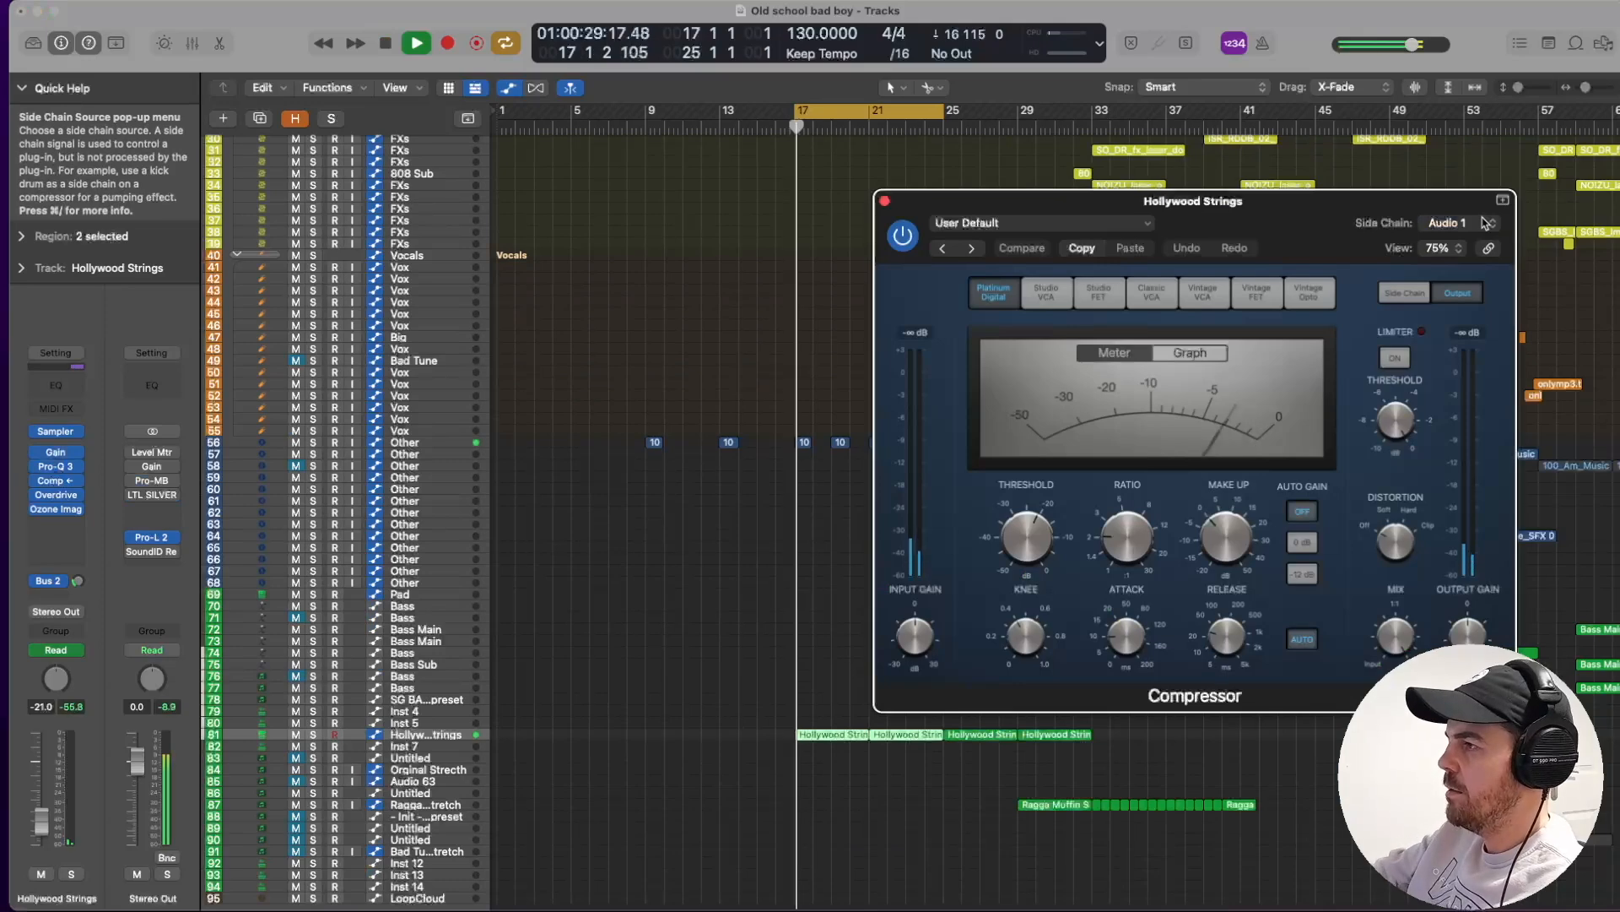
{"action": "left_click", "coordinate": [884, 200]}
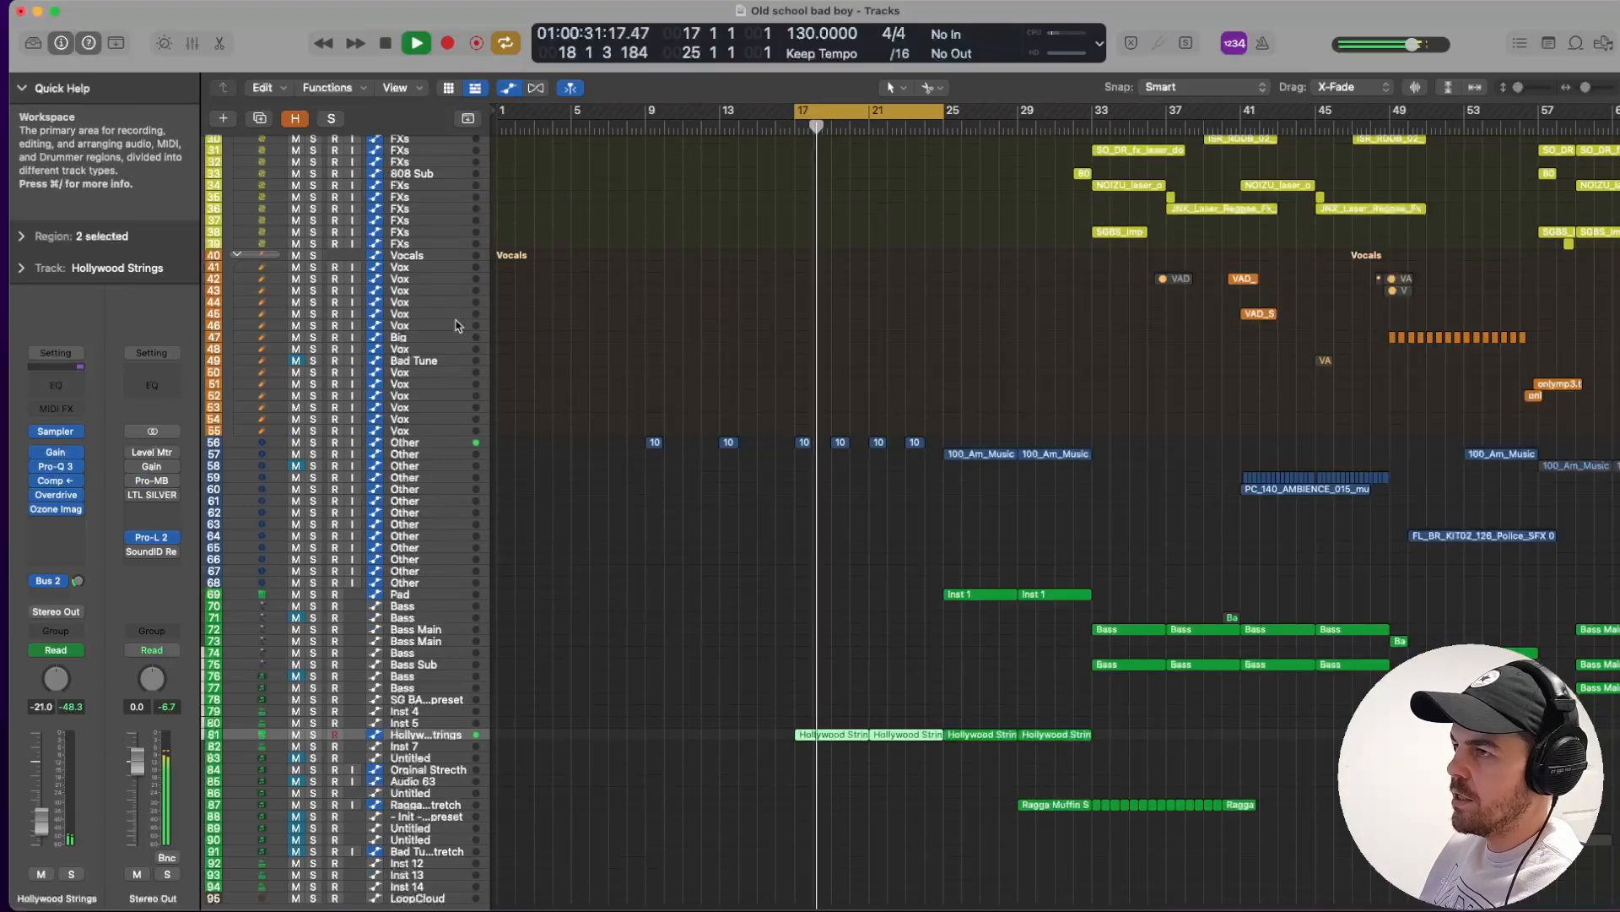
{"action": "key", "text": "space"}
{"action": "left_click", "coordinate": [58, 498]}
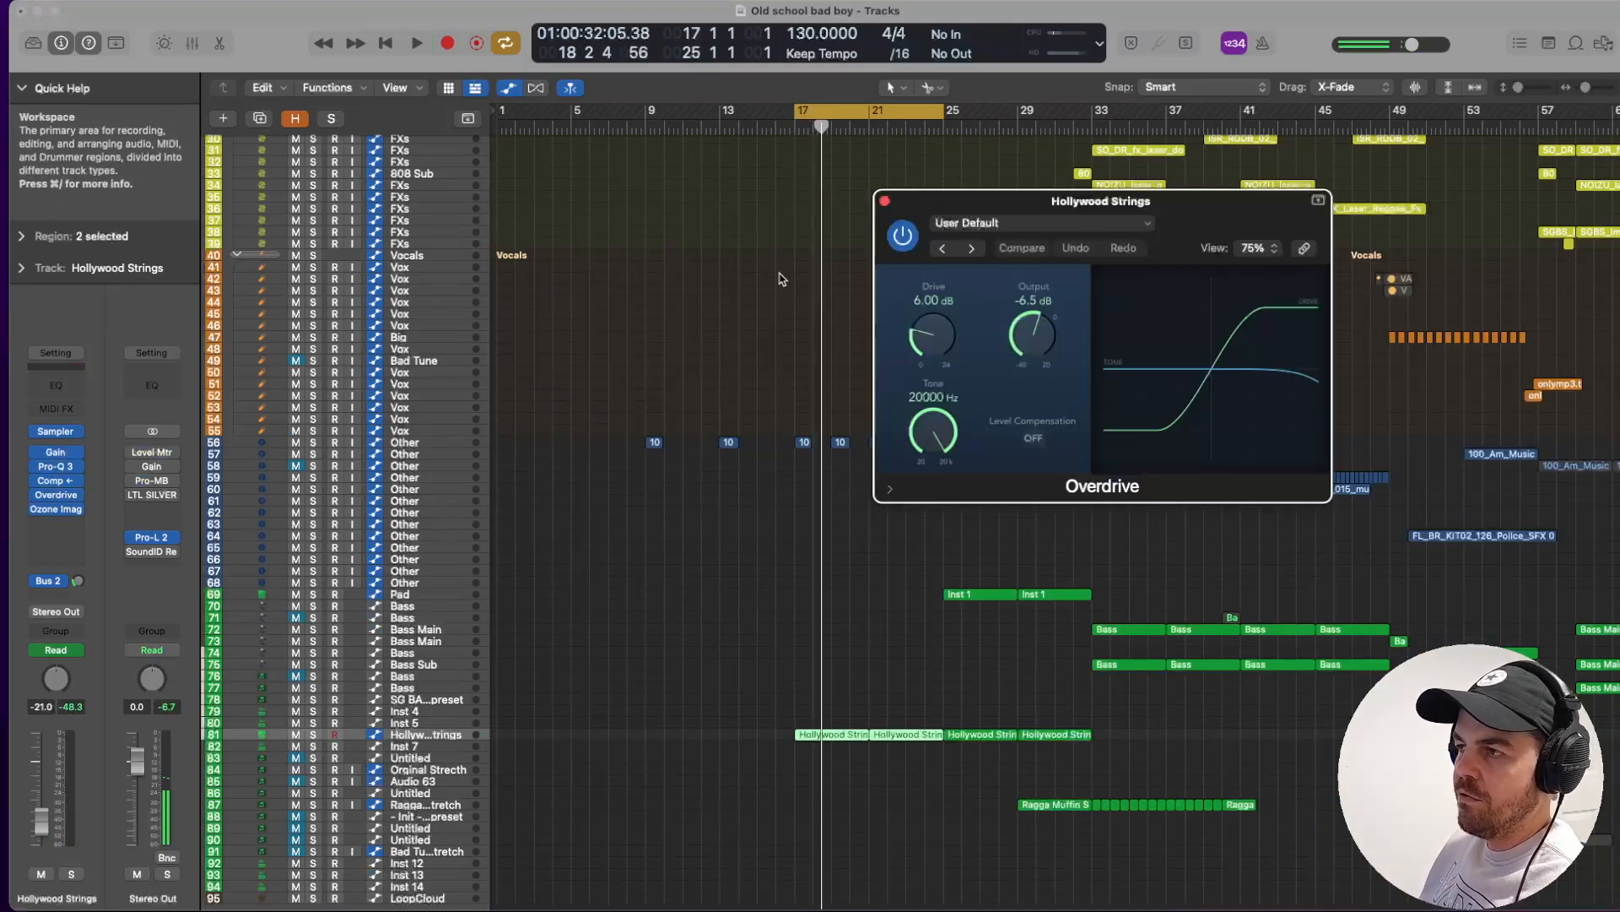
{"action": "left_click", "coordinate": [885, 201]}
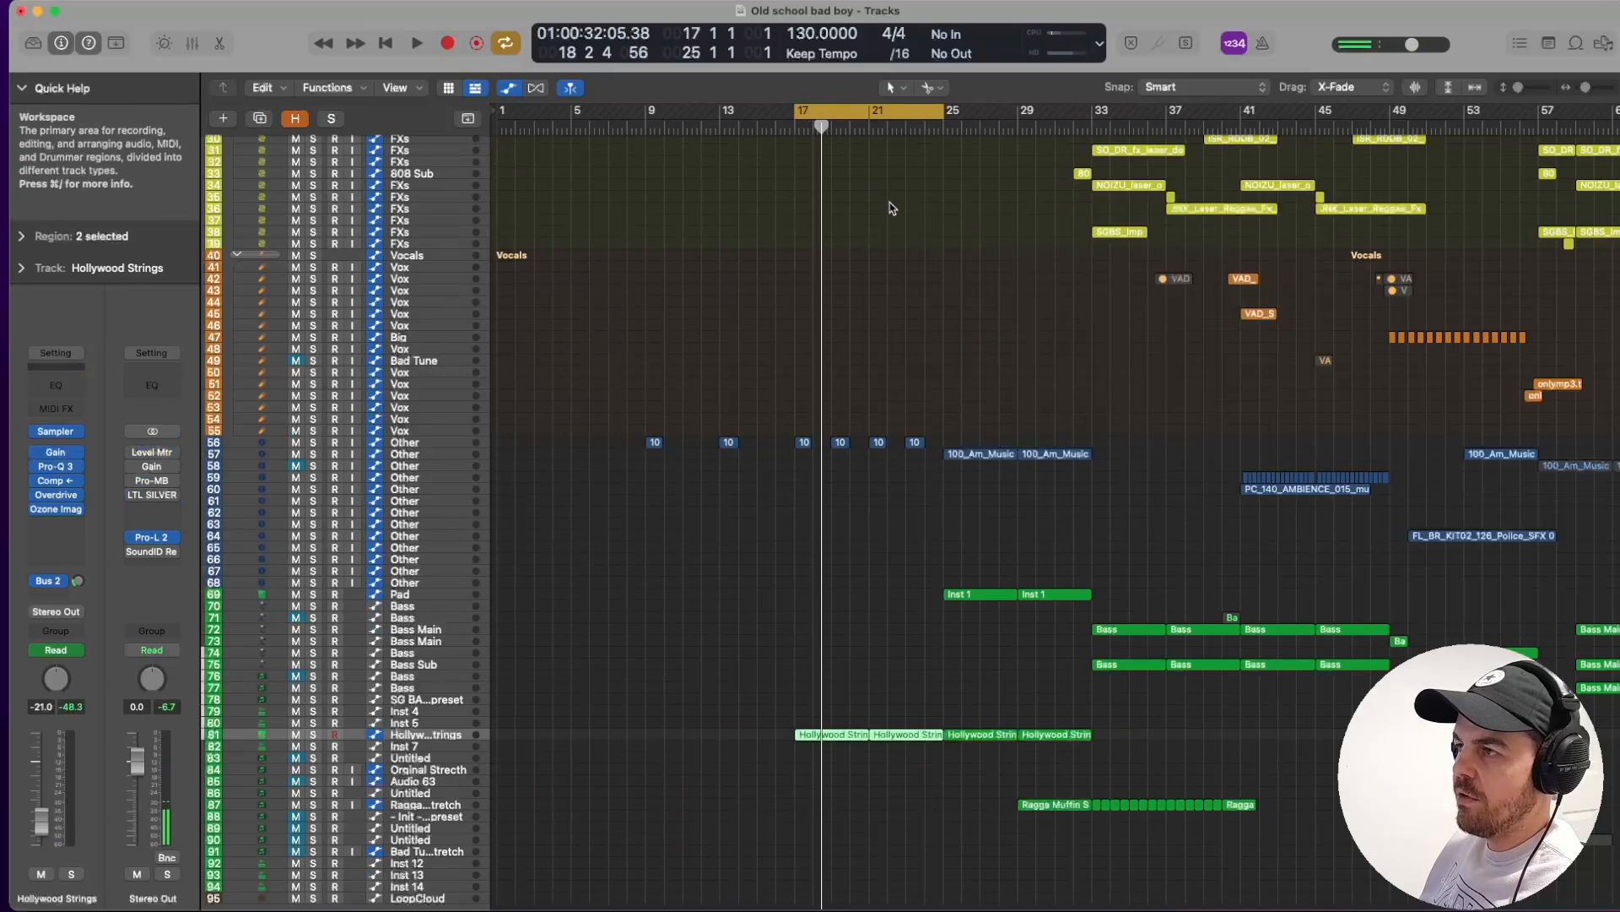
Examine the Ozone Imager 2 settings on the Hollywood Strings track during playback, then stop and close the plug-in window.
{"action": "left_click", "coordinate": [57, 509]}
{"action": "left_click_drag", "start_coordinate": [1175, 205], "coordinate": [906, 232]}
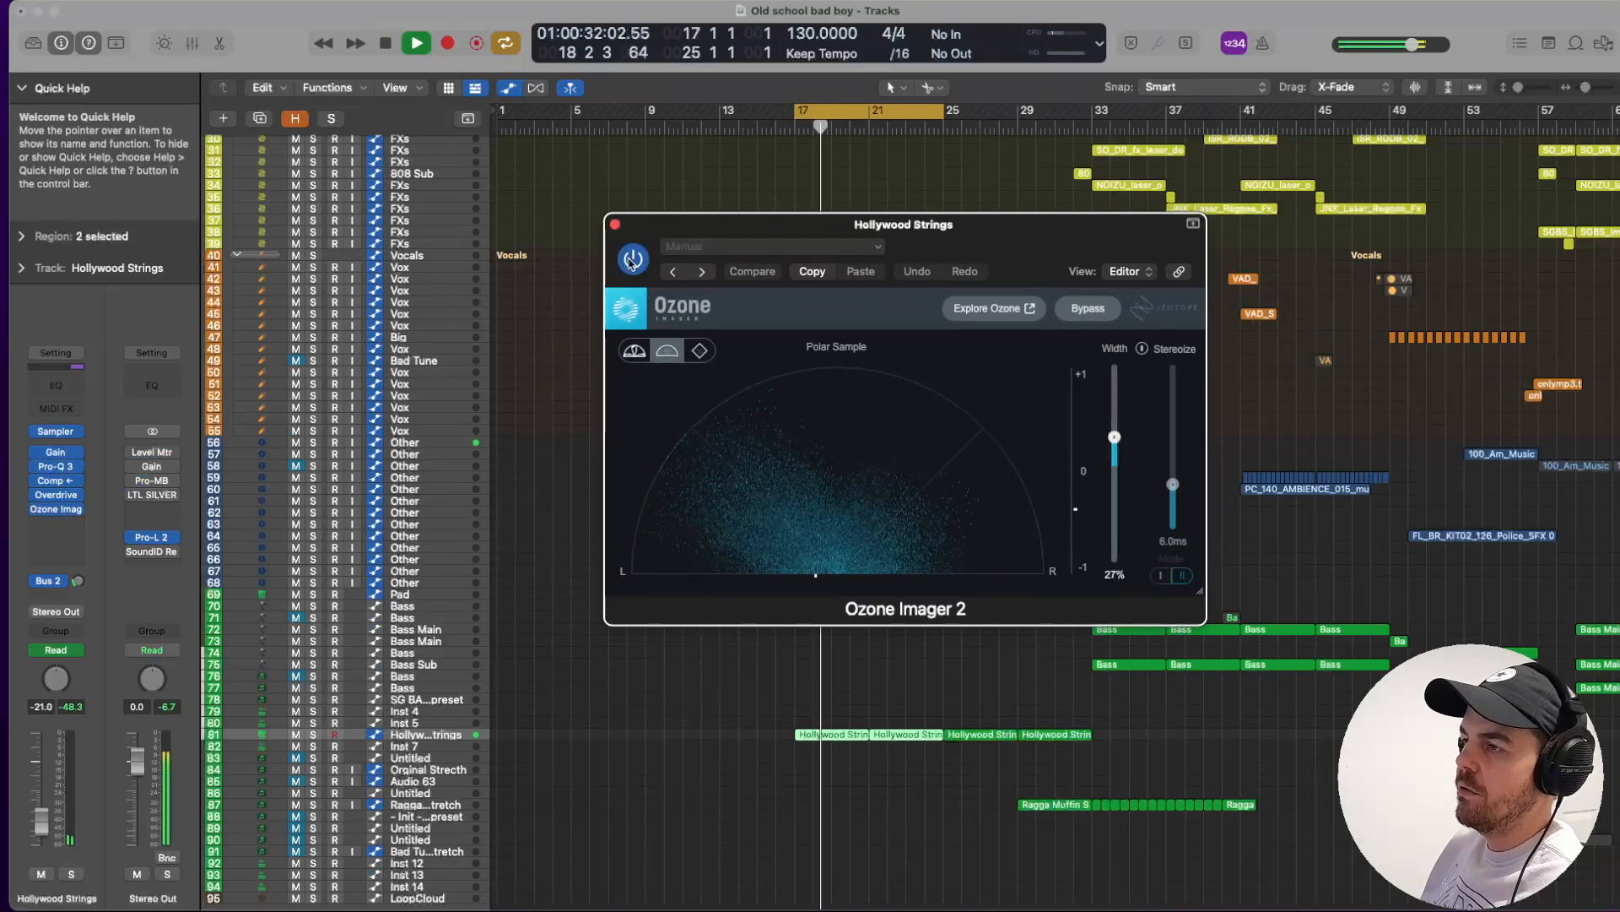
{"action": "key", "text": "space"}
{"action": "left_click", "coordinate": [616, 225]}
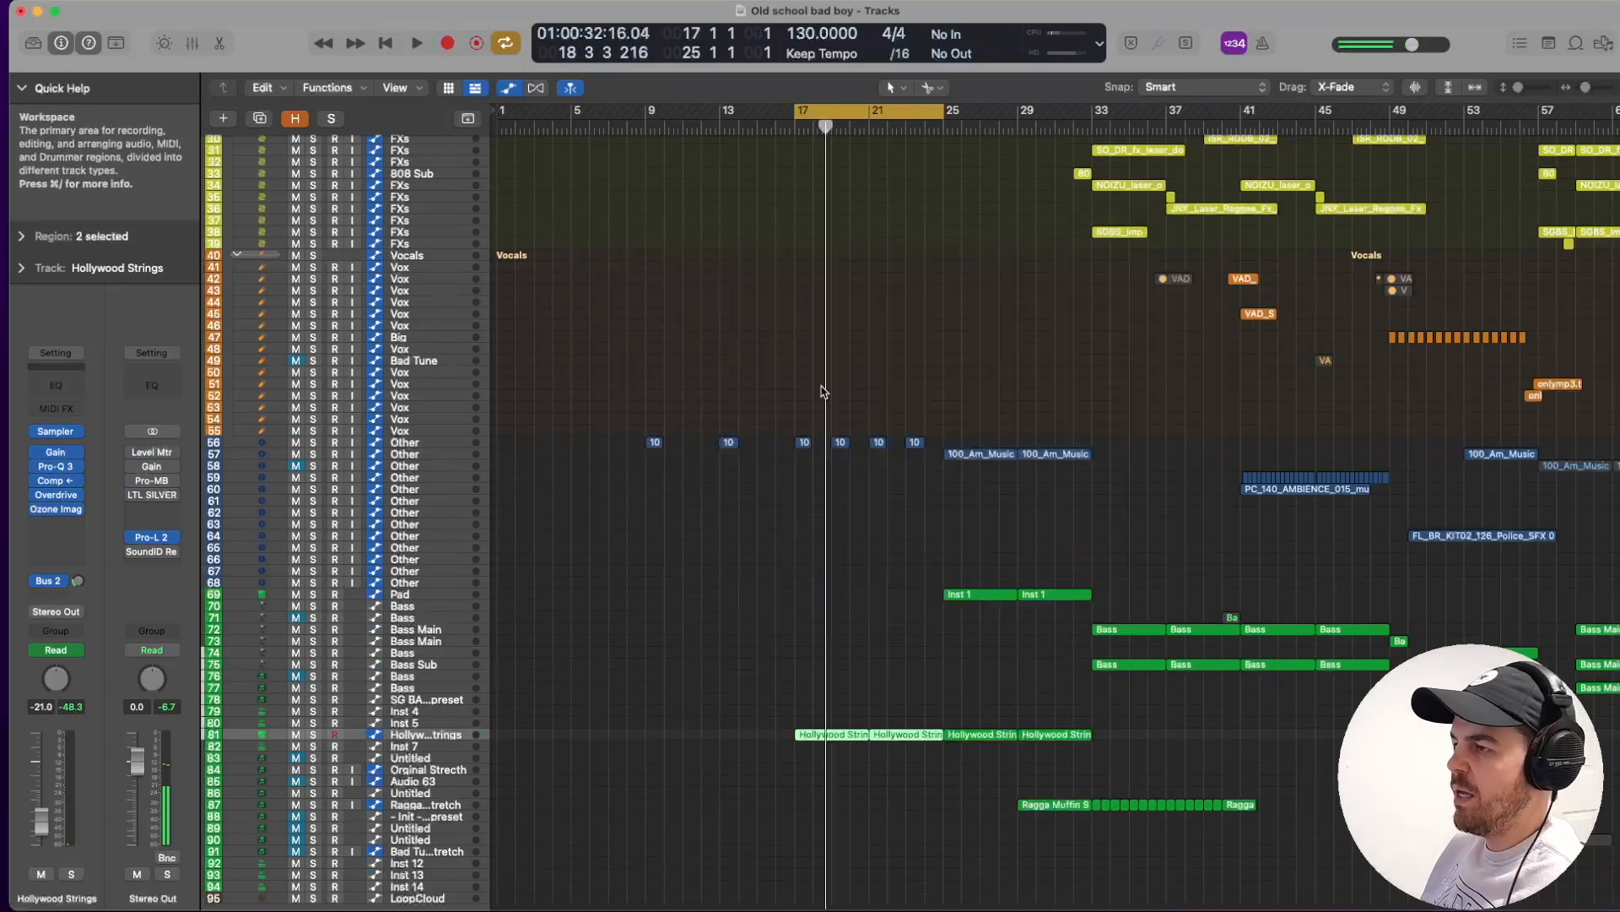
Move the cycle range to bars 21–29 and play the full mix from bar 21.
{"action": "key", "text": "super+Right"}
{"action": "key", "text": "super+Right"}
{"action": "scroll", "coordinate": [823, 393], "scroll_direction": "up", "scroll_amount": 10}
{"action": "scroll", "coordinate": [823, 395], "scroll_direction": "down", "scroll_amount": 12}
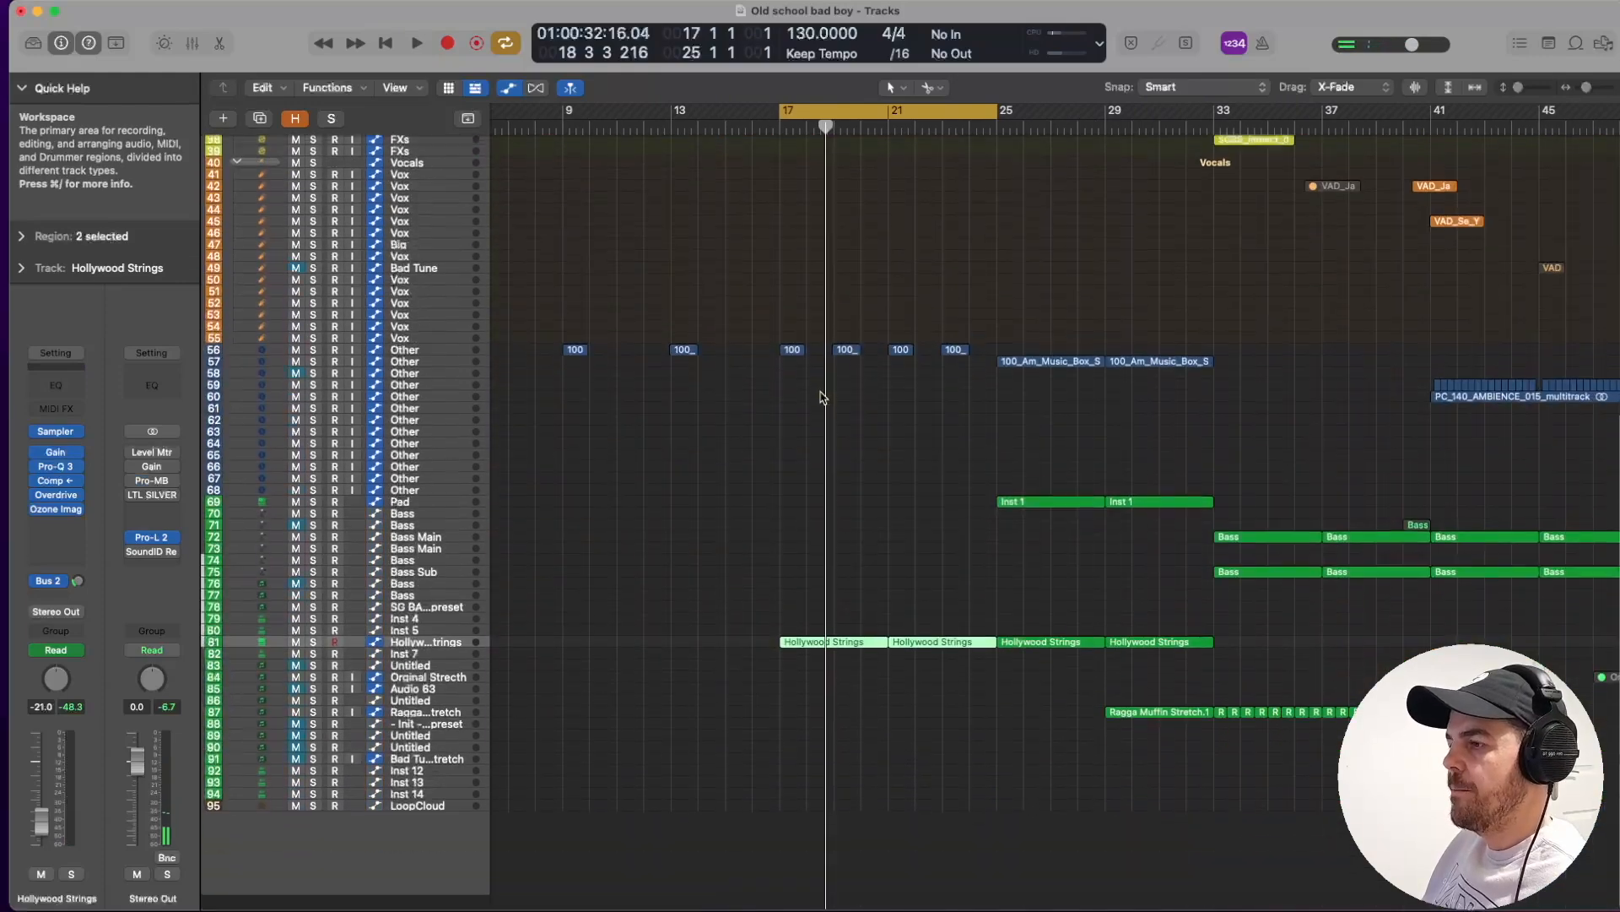
{"action": "key", "text": "super+Left"}
{"action": "scroll", "coordinate": [925, 183], "scroll_direction": "up", "scroll_amount": 10}
{"action": "left_click_drag", "start_coordinate": [898, 118], "coordinate": [971, 118]}
{"action": "key", "text": "space"}
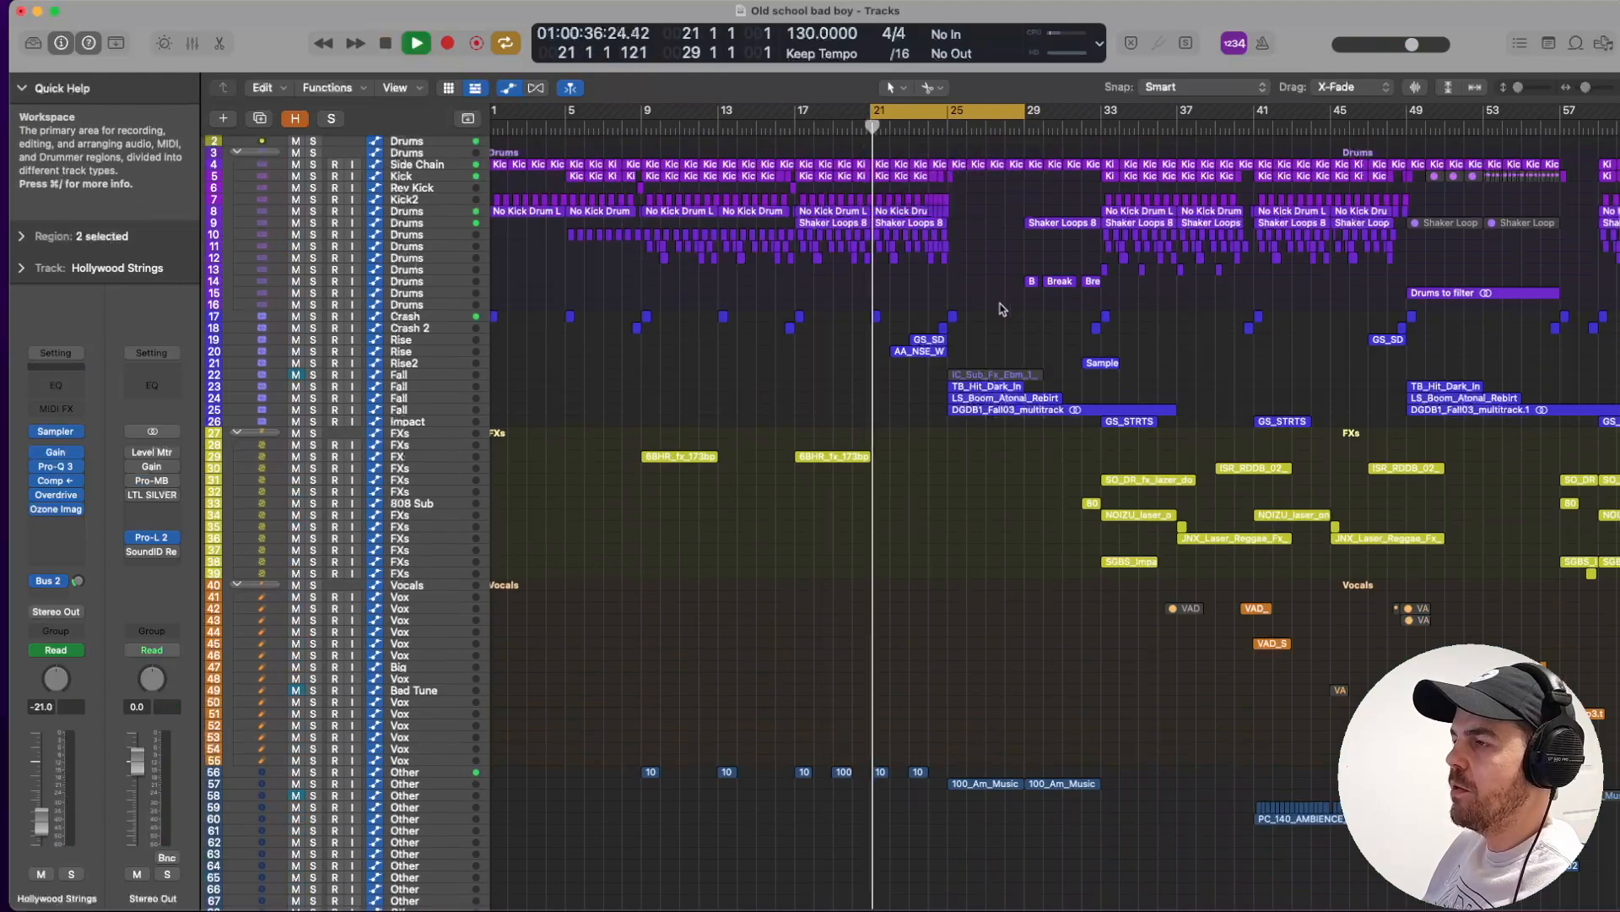
{"action": "key", "text": "super+Right"}
{"action": "key", "text": "super+Right"}
Solo the Crash and Crash 2 tracks and audition the crash hits leading into bar 25.
{"action": "left_click", "coordinate": [448, 341]}
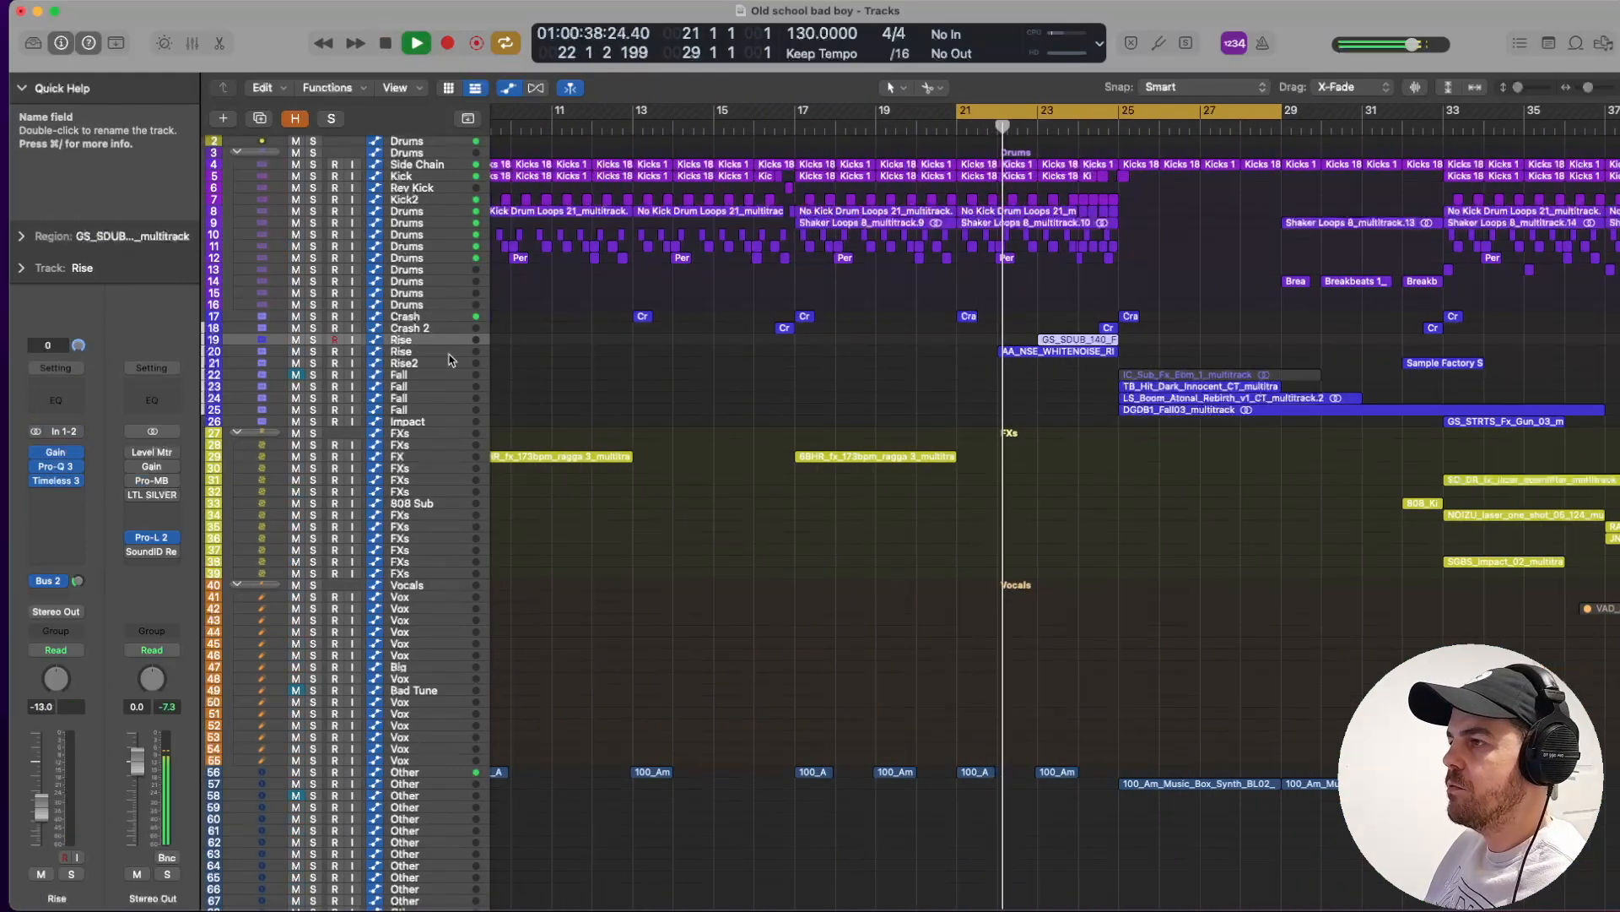
{"action": "key", "text": "super+Down"}
{"action": "key", "text": "super+Down"}
{"action": "key", "text": "super+Down"}
{"action": "key", "text": "super+Down"}
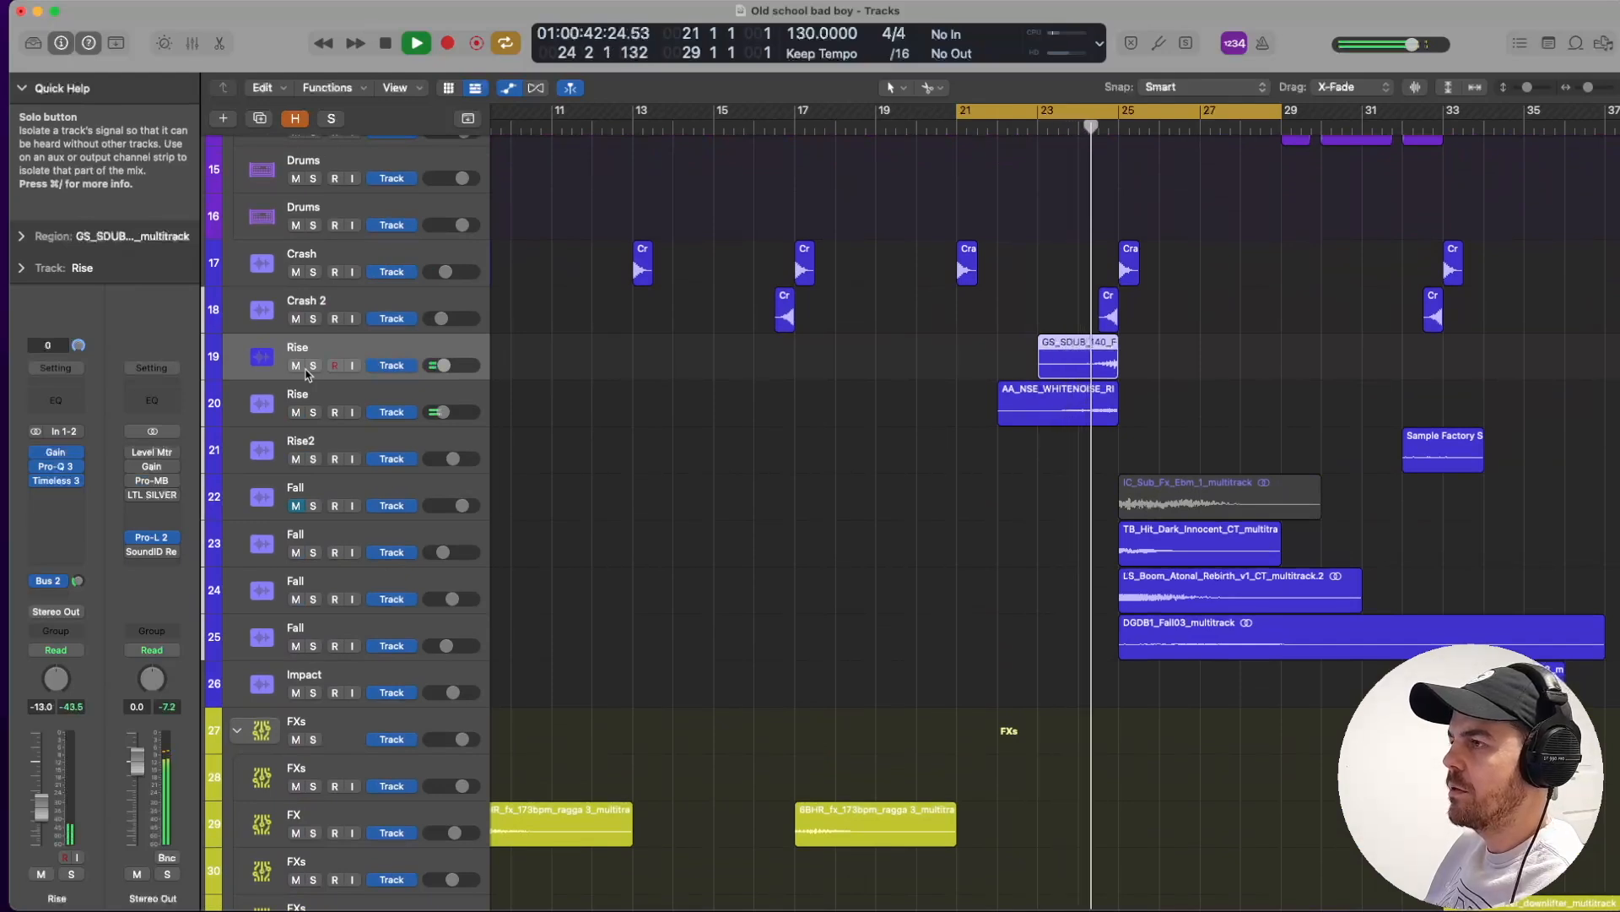
{"action": "key", "text": "space"}
{"action": "left_click", "coordinate": [314, 273]}
{"action": "left_click", "coordinate": [313, 319]}
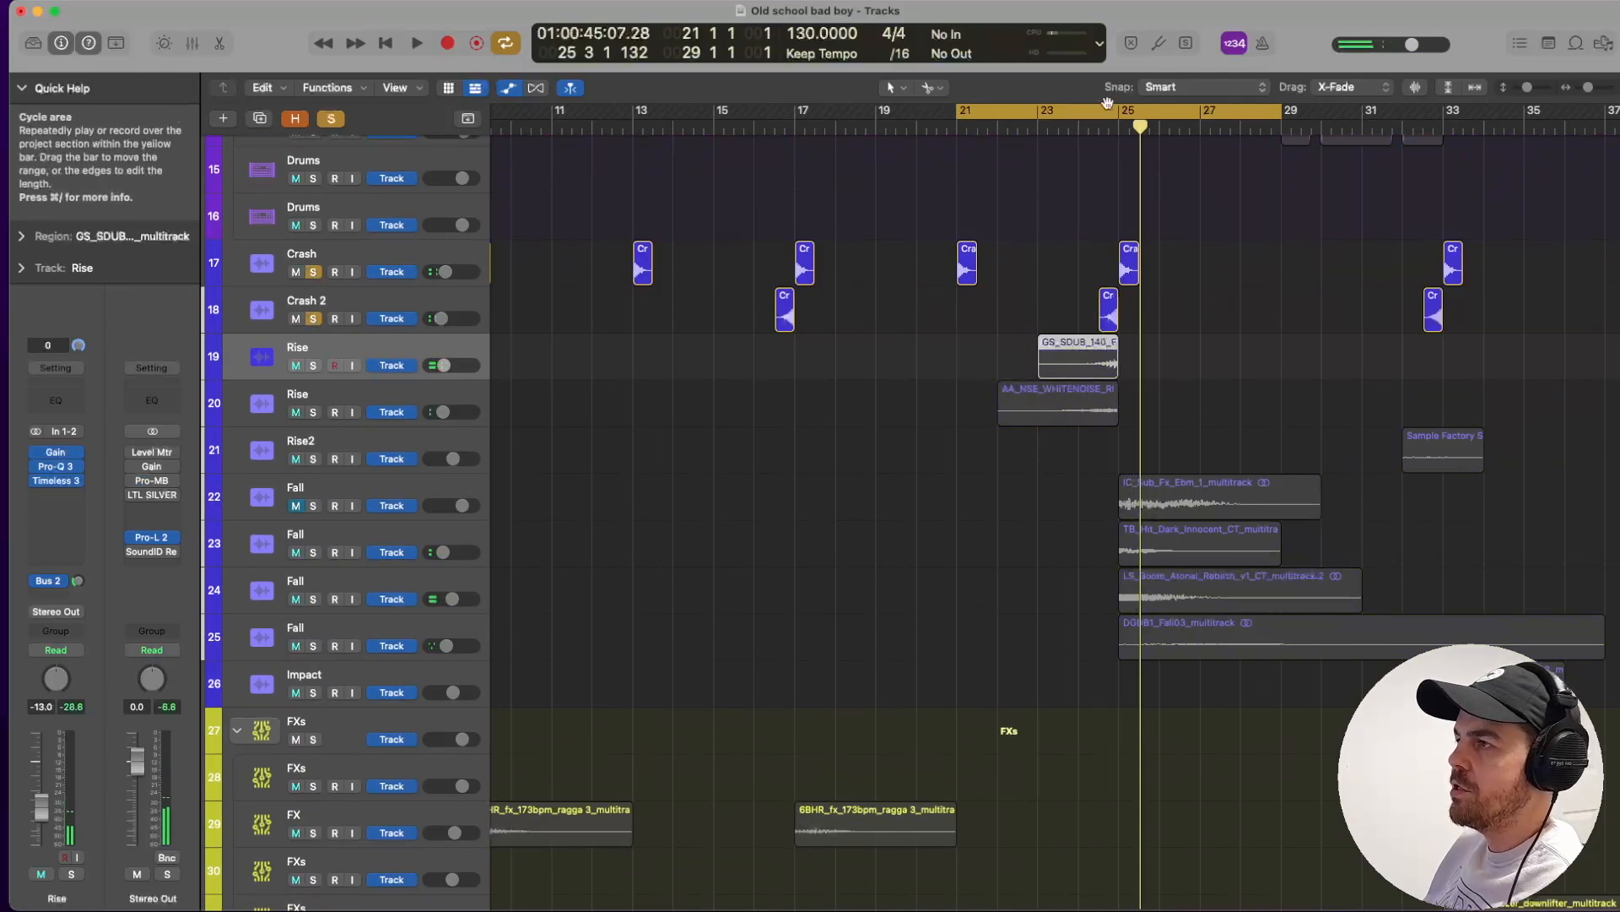
{"action": "left_click", "coordinate": [1091, 129]}
{"action": "key", "text": "space"}
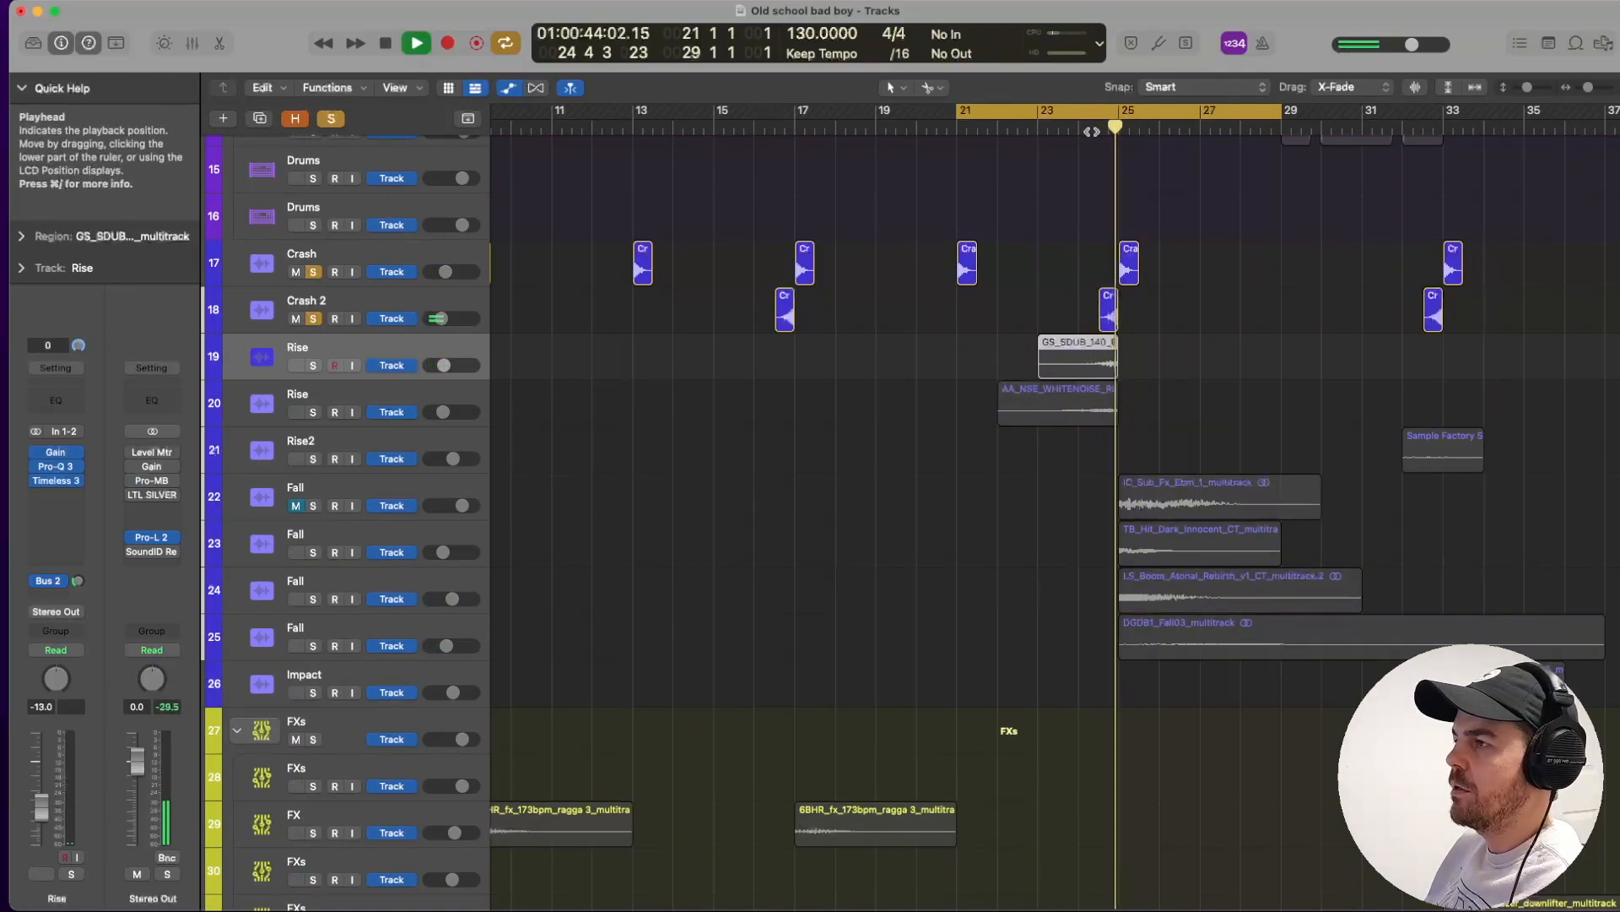
{"action": "key", "text": "space"}
Add the Rise track 19 to the solo and audition its riser from just before bar 23.
{"action": "left_click", "coordinate": [314, 365]}
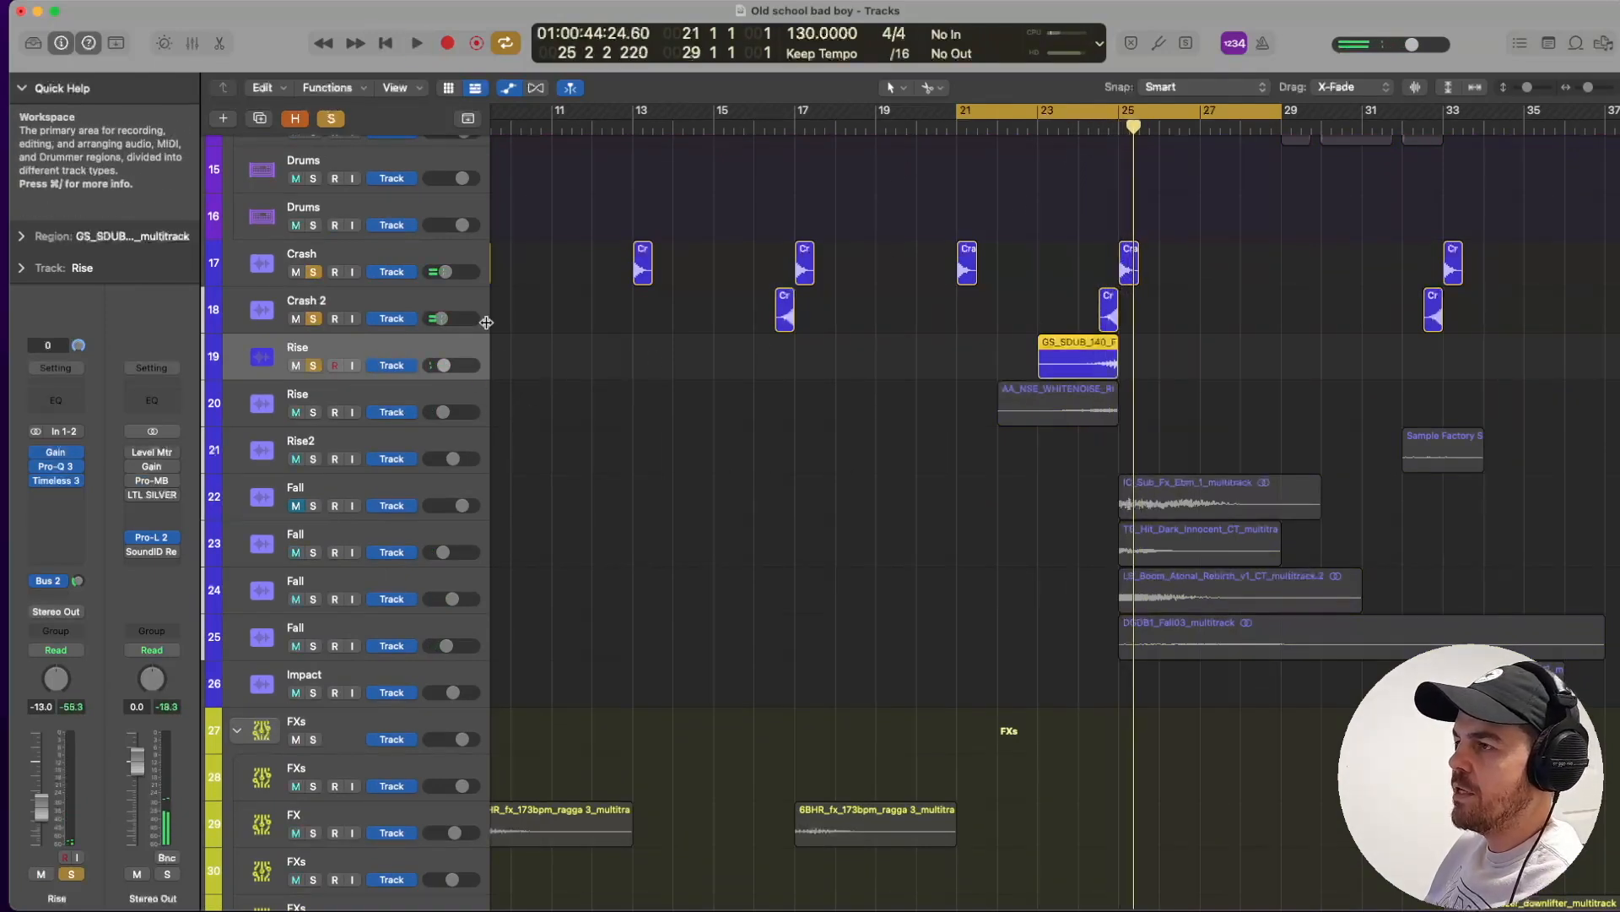
{"action": "left_click", "coordinate": [1029, 129]}
{"action": "key", "text": "space"}
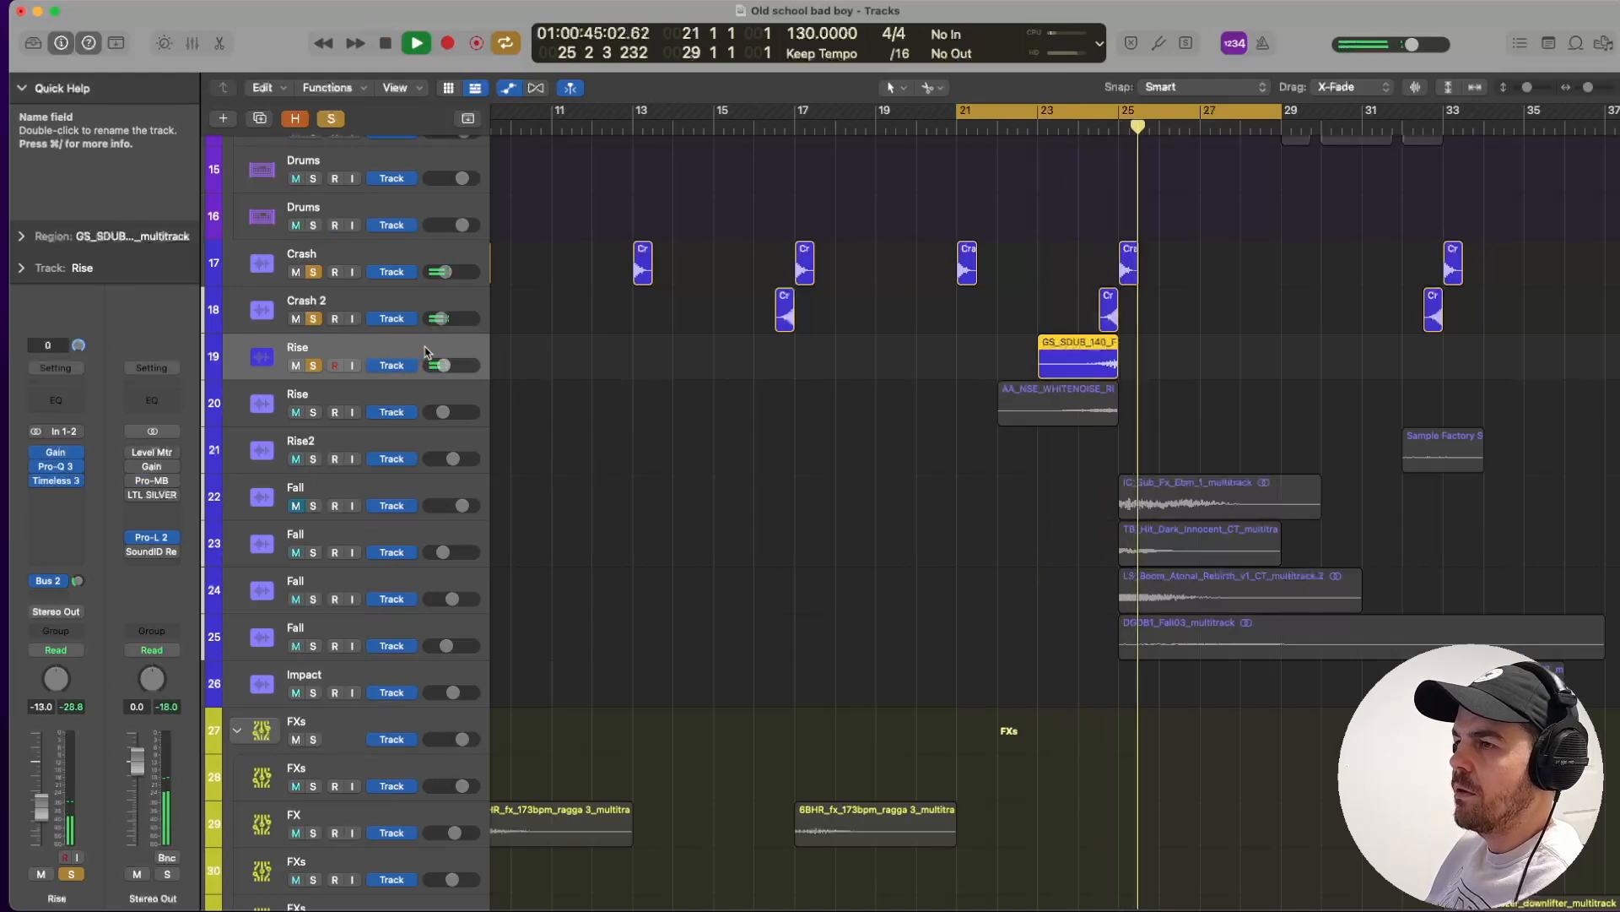
Examine the Pro-Q 3 and Timeless 3 effects on the Rise track 19, closing both plug-in windows.
{"action": "left_click", "coordinate": [55, 466]}
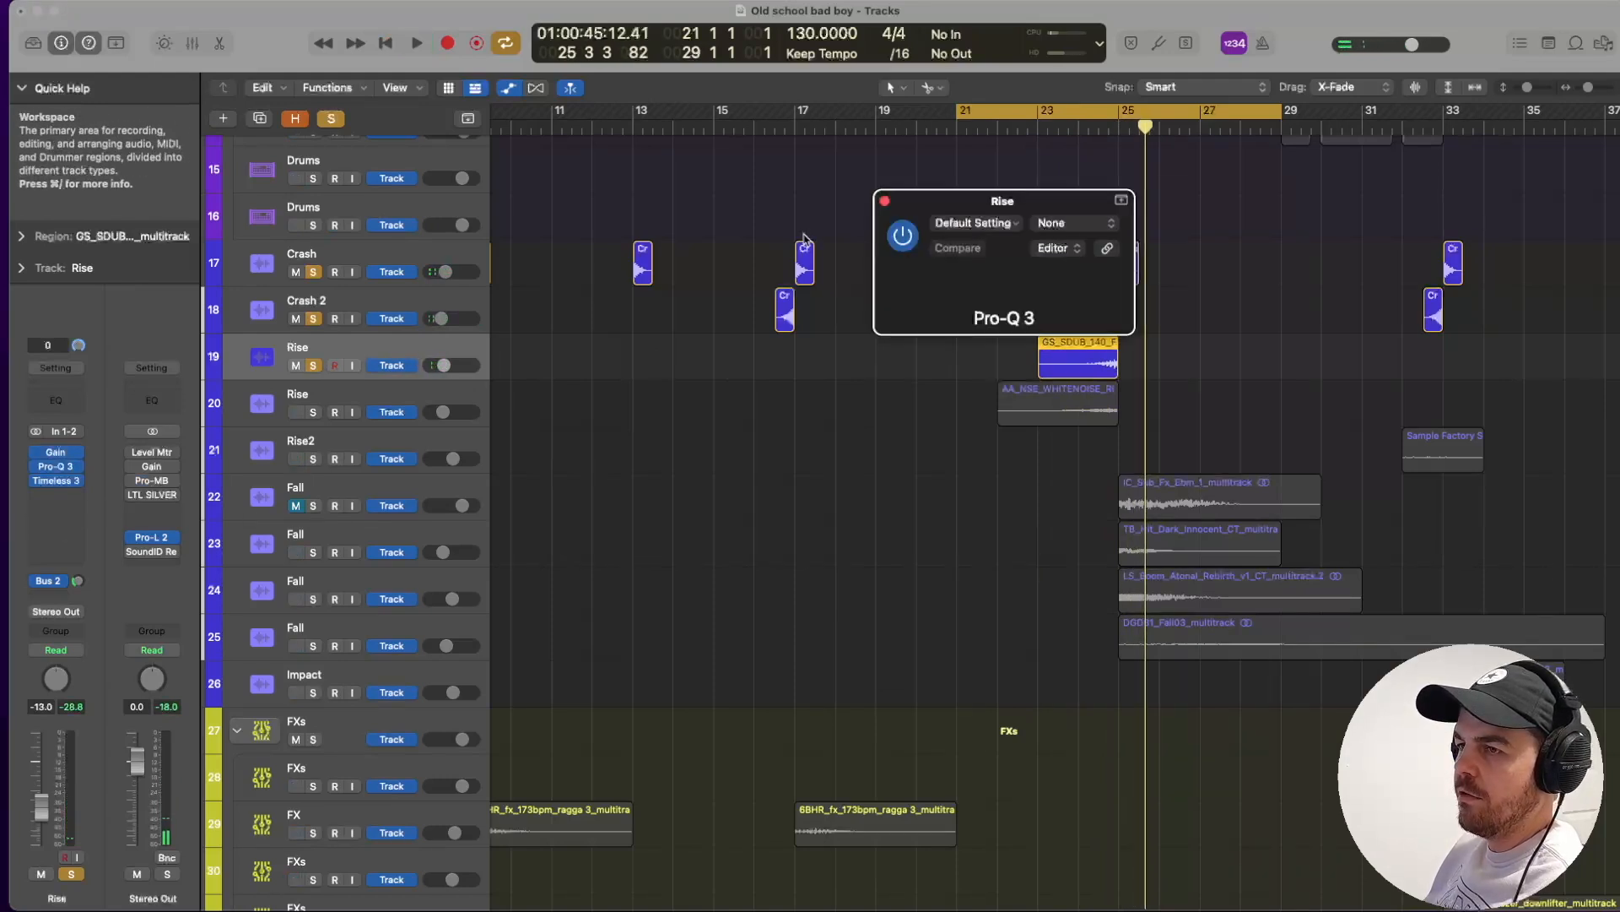
{"action": "left_click", "coordinate": [885, 202]}
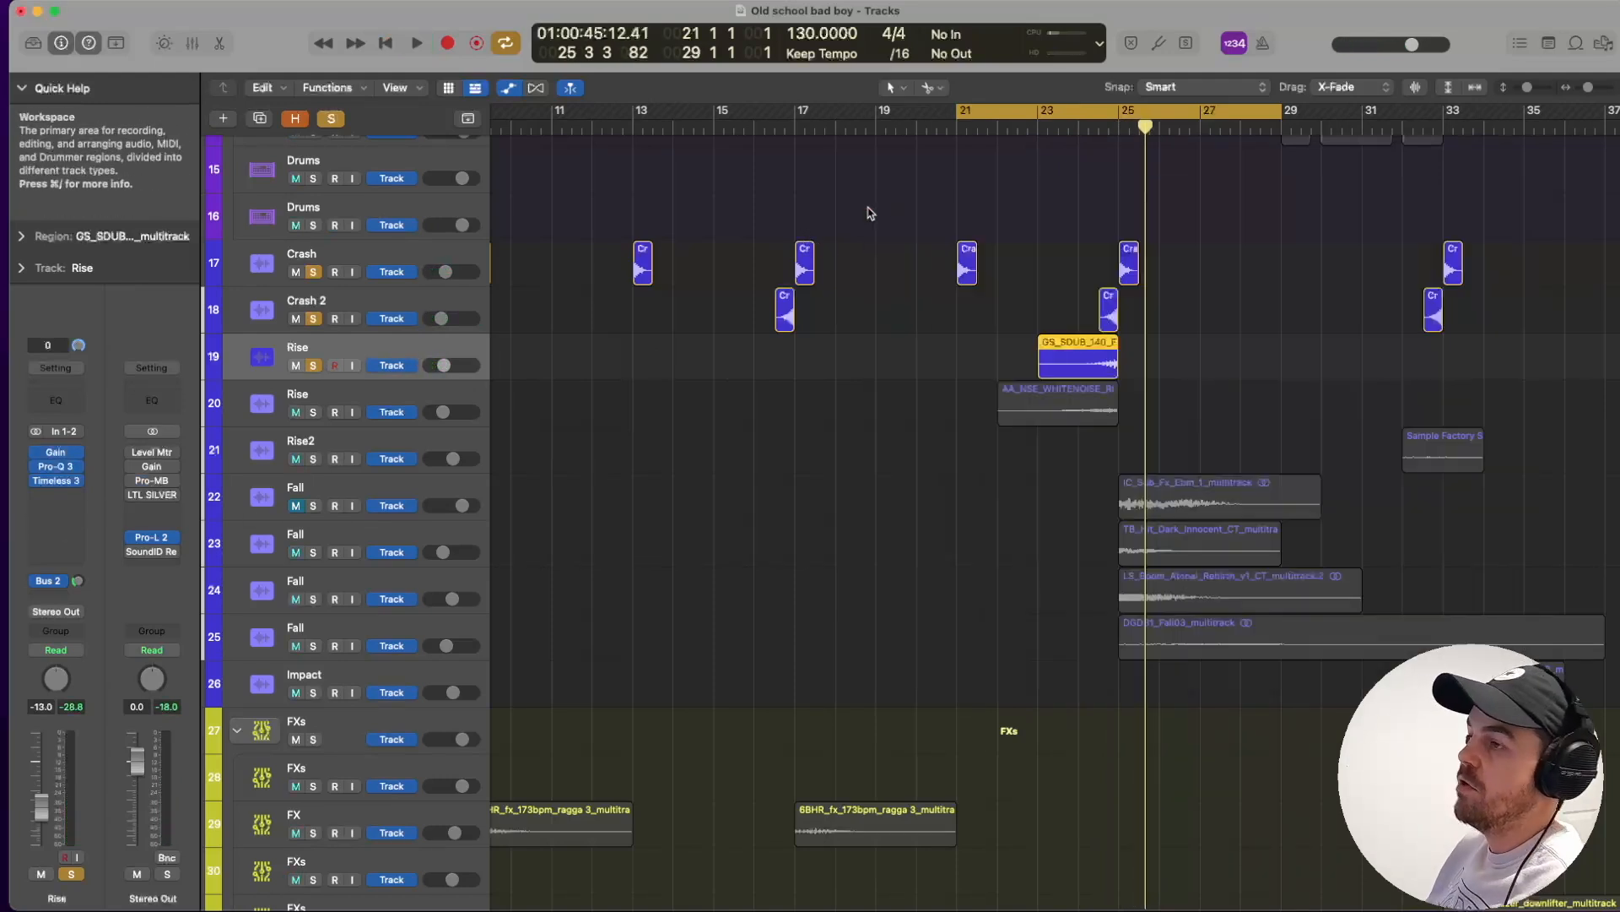
{"action": "left_click", "coordinate": [55, 480]}
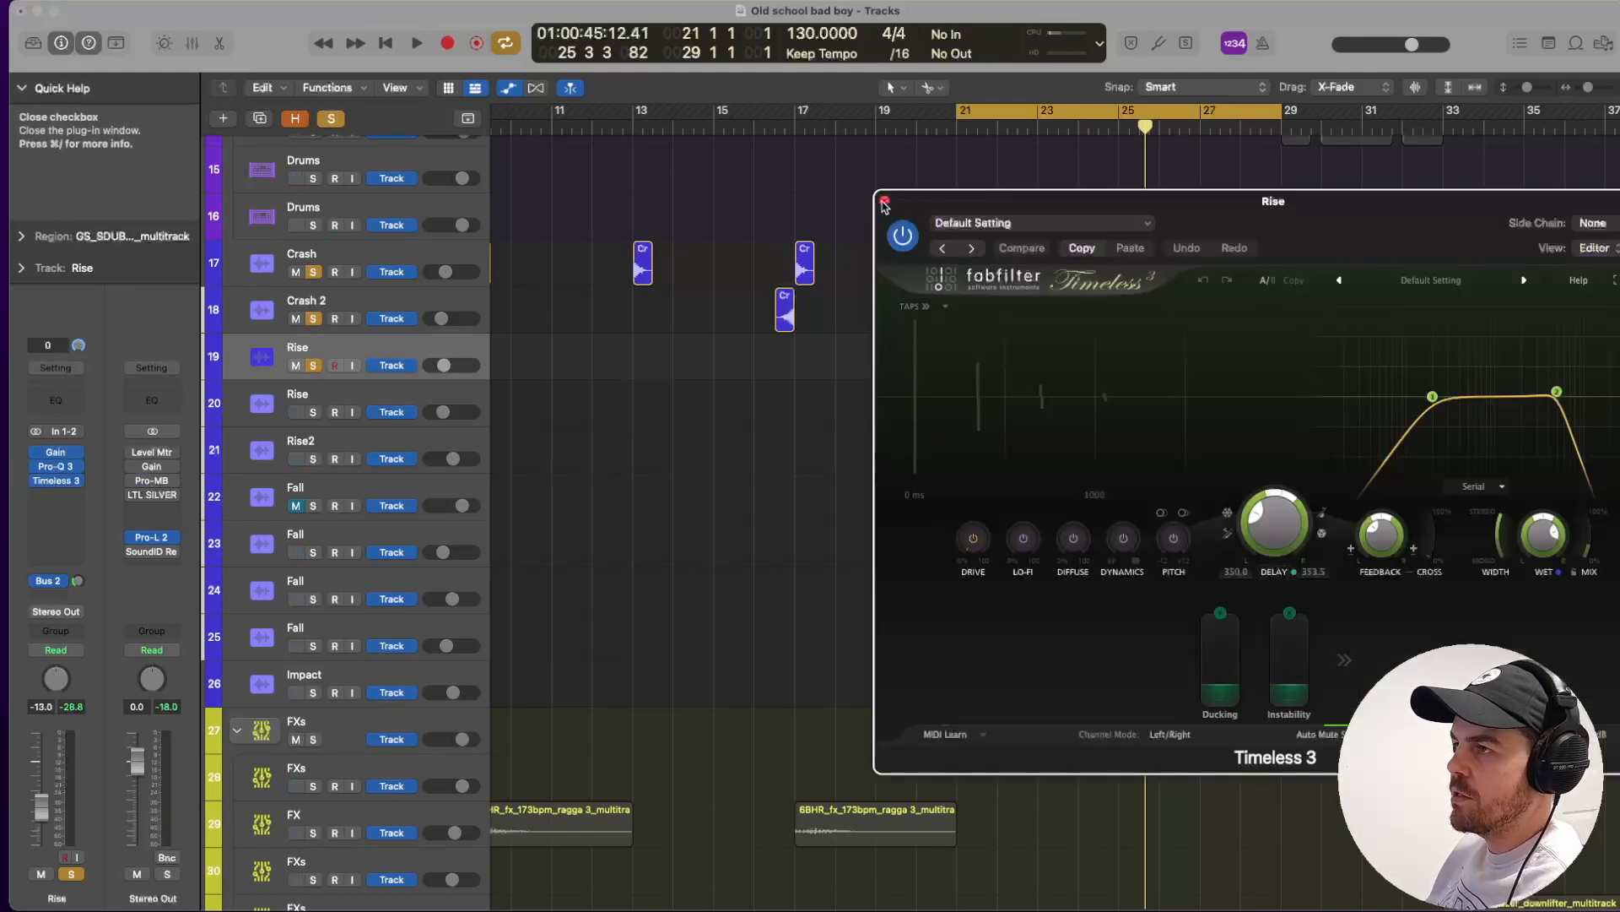
{"action": "left_click", "coordinate": [885, 202]}
Solo the Rise track 20 as well and audition its white noise riser twice from just before bar 23.
{"action": "left_click", "coordinate": [322, 425]}
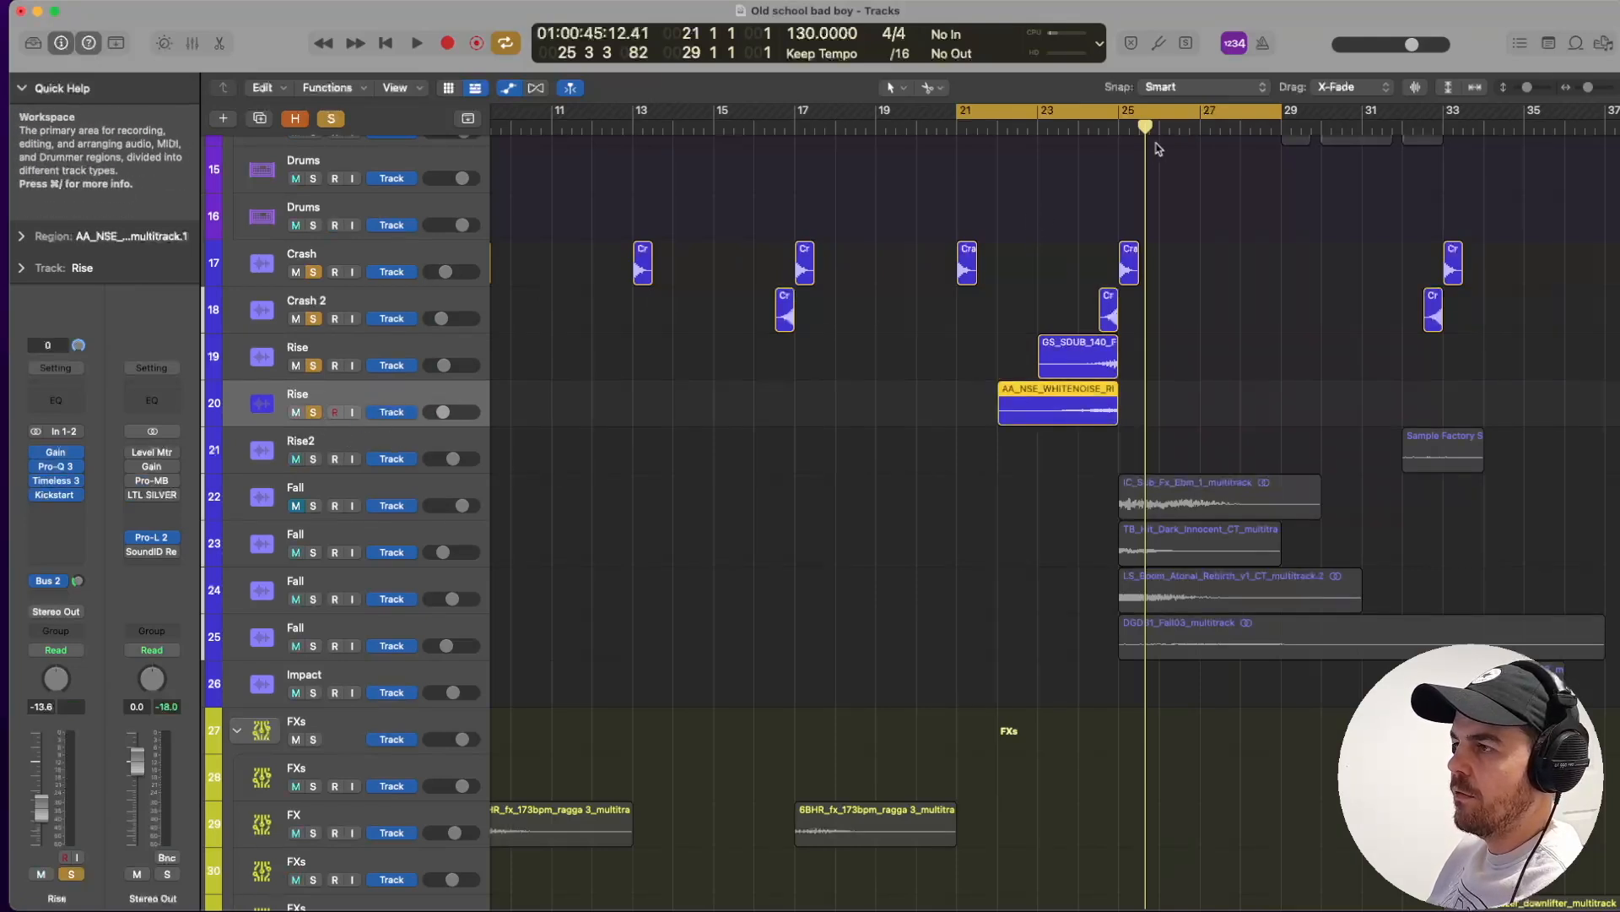
{"action": "double_click", "coordinate": [1031, 139]}
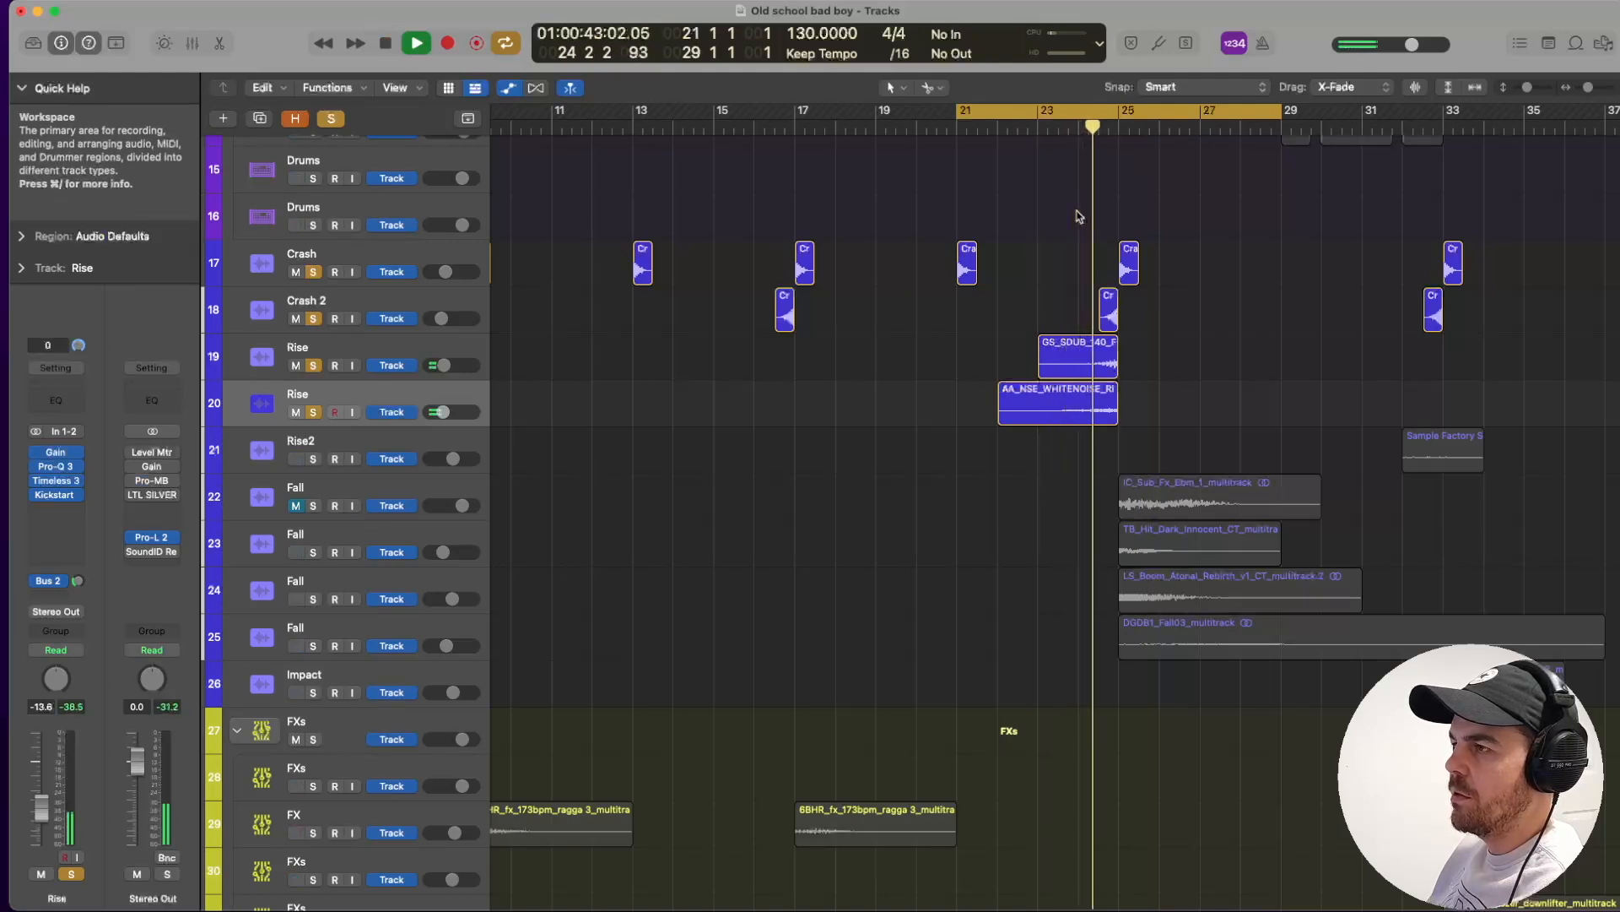
{"action": "key", "text": "space"}
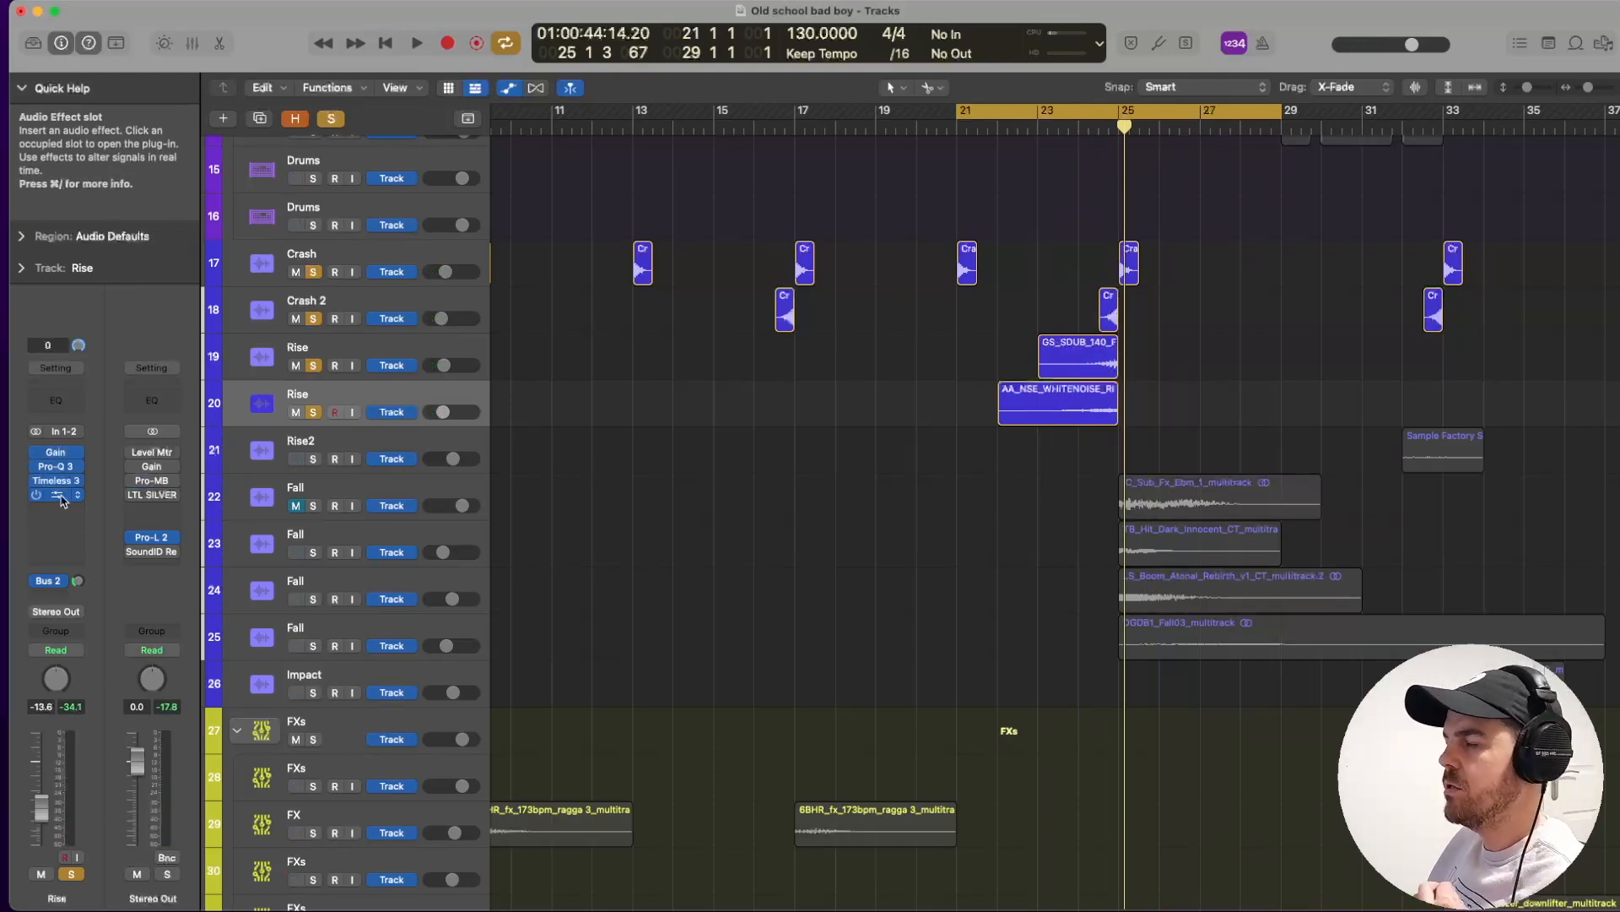
{"action": "left_click", "coordinate": [1030, 140]}
{"action": "key", "text": "space"}
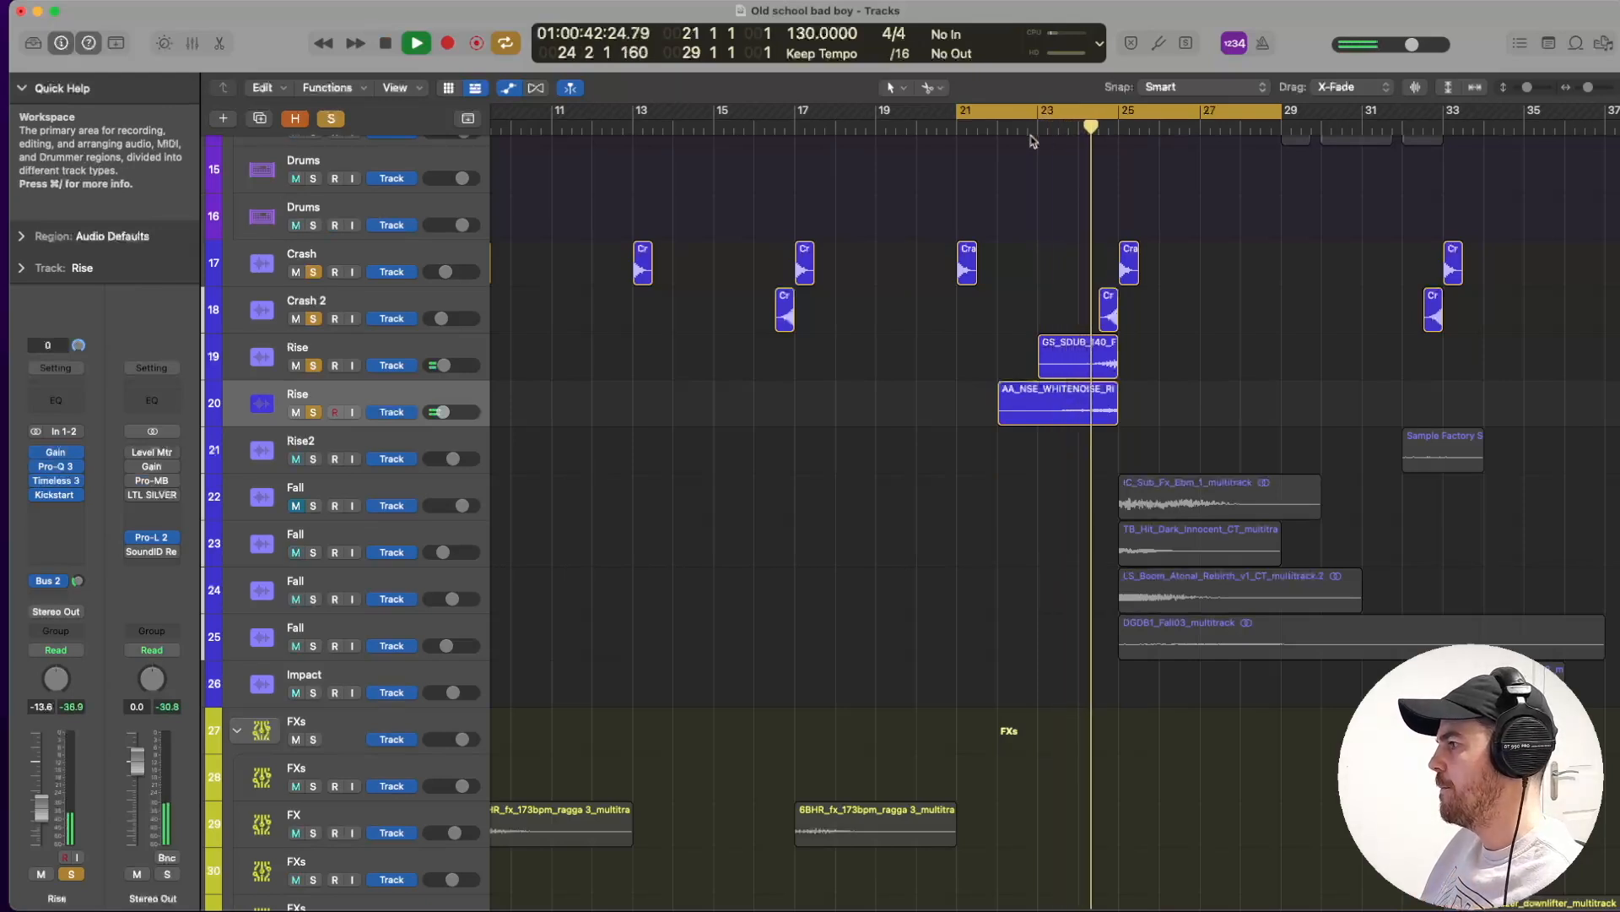
{"action": "key", "text": "space"}
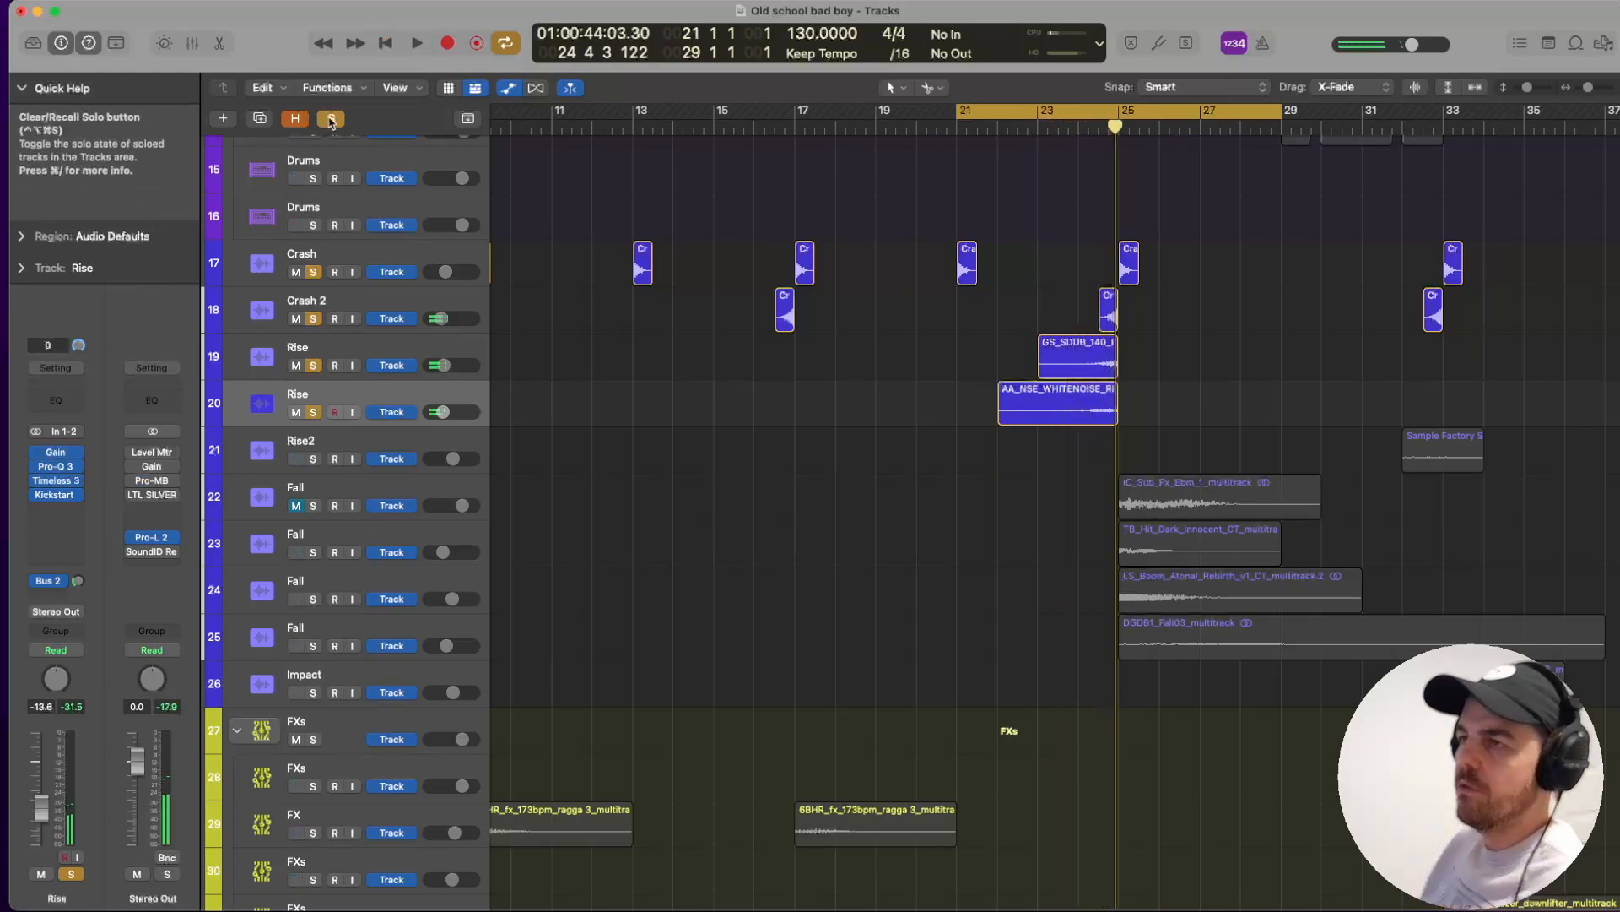
Clear all solos, play the full mix from bar 21, and turn off cycle mode.
{"action": "left_click", "coordinate": [331, 119]}
{"action": "key", "text": "space"}
{"action": "key", "text": "super+Up"}
{"action": "key", "text": "super+Up"}
{"action": "key", "text": "super+Up"}
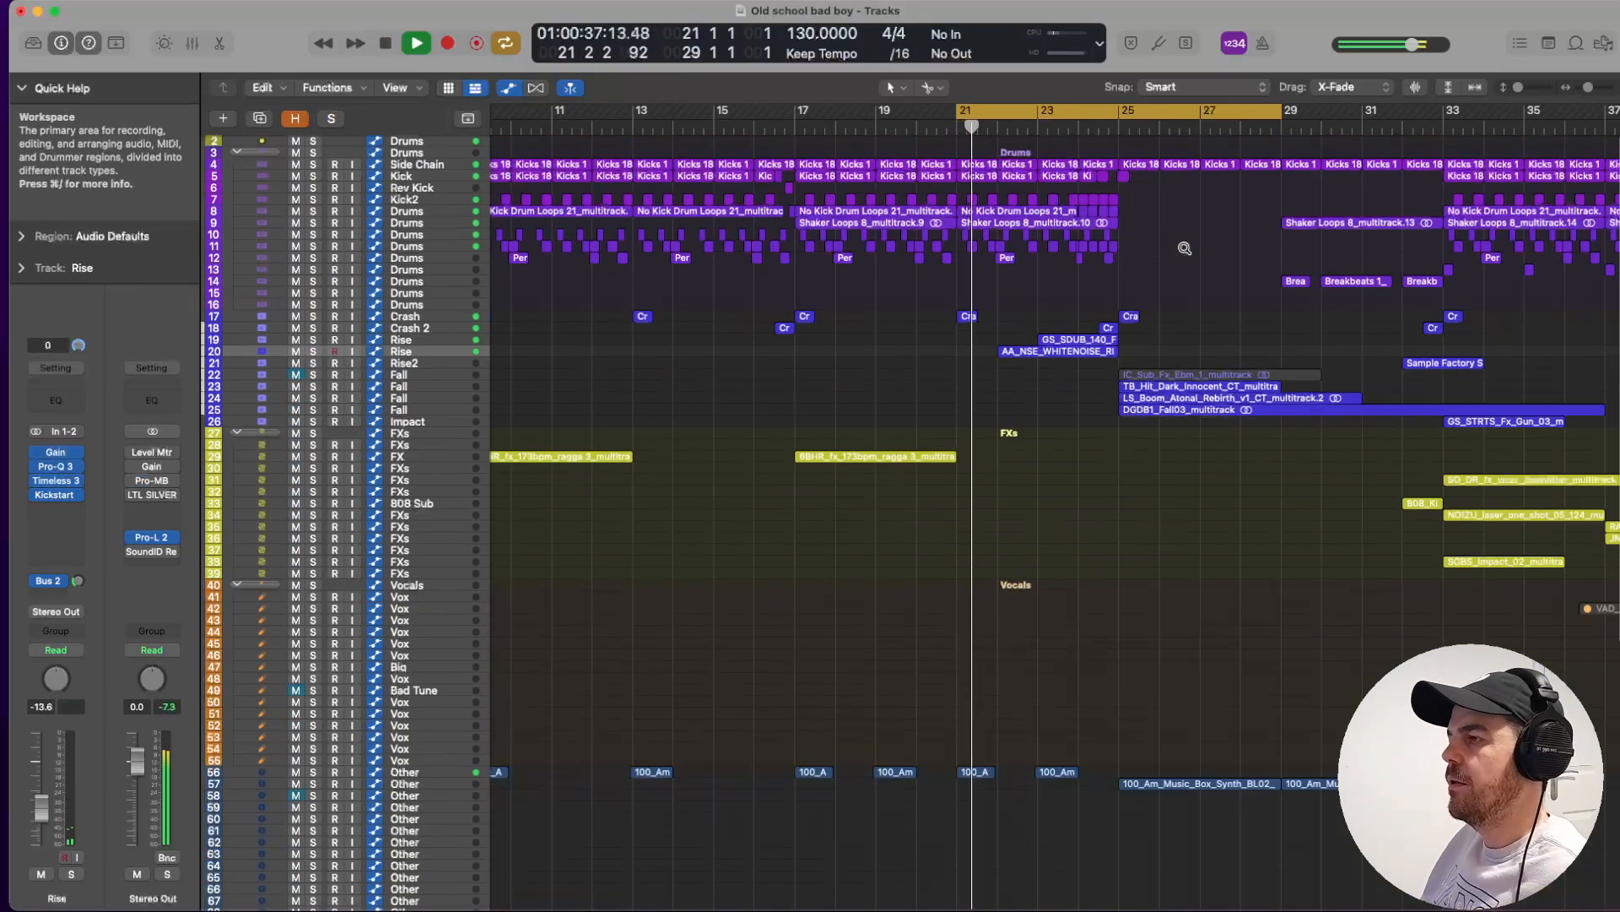
{"action": "left_click", "coordinate": [1124, 110]}
Set the cycle range to bars 25–33 while the mix keeps playing into the breakdown.
{"action": "key", "text": "super+Left"}
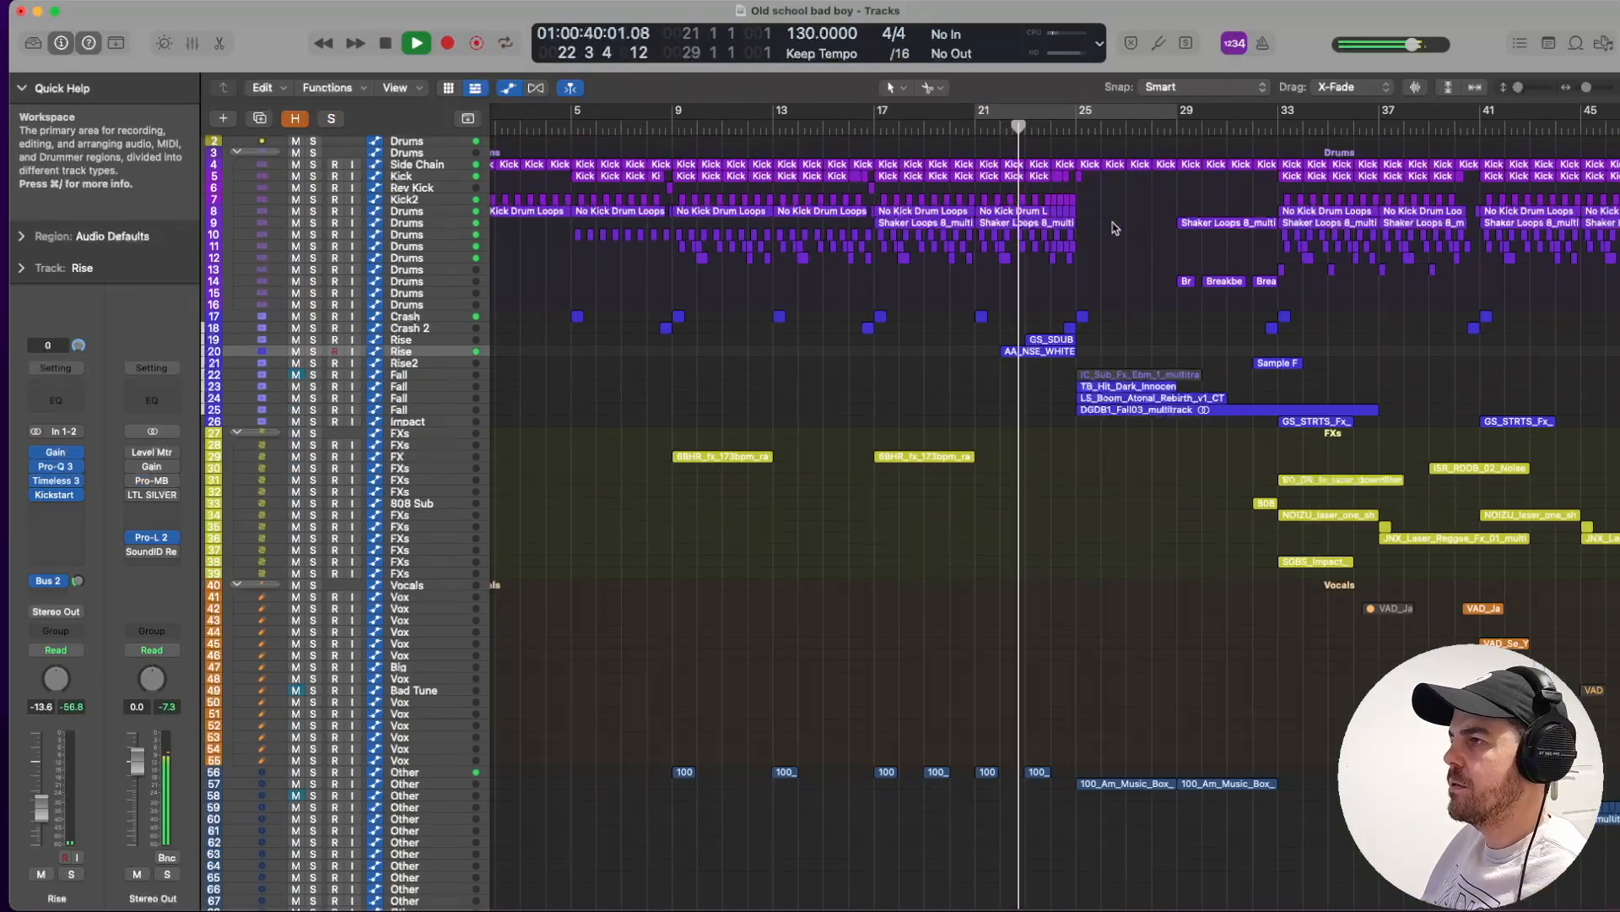
{"action": "key", "text": "super+Right"}
{"action": "key", "text": "super+Right"}
{"action": "key", "text": "super+Right"}
{"action": "key", "text": "super+Down"}
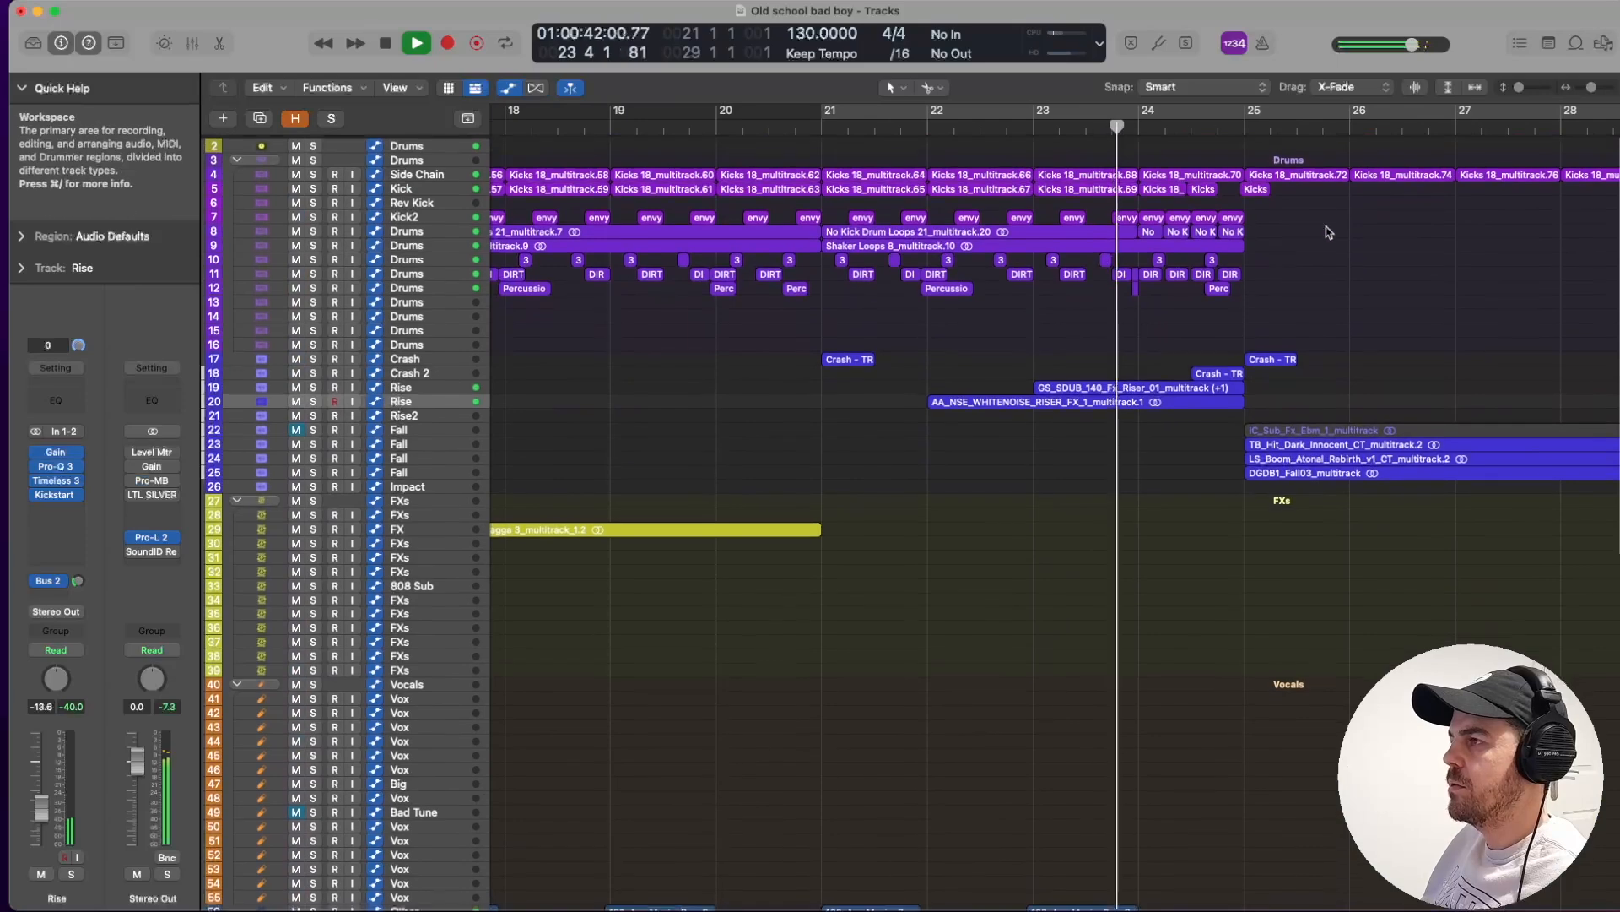
{"action": "scroll", "coordinate": [1263, 208], "scroll_direction": "right", "scroll_amount": 2}
{"action": "key", "text": "super+Left"}
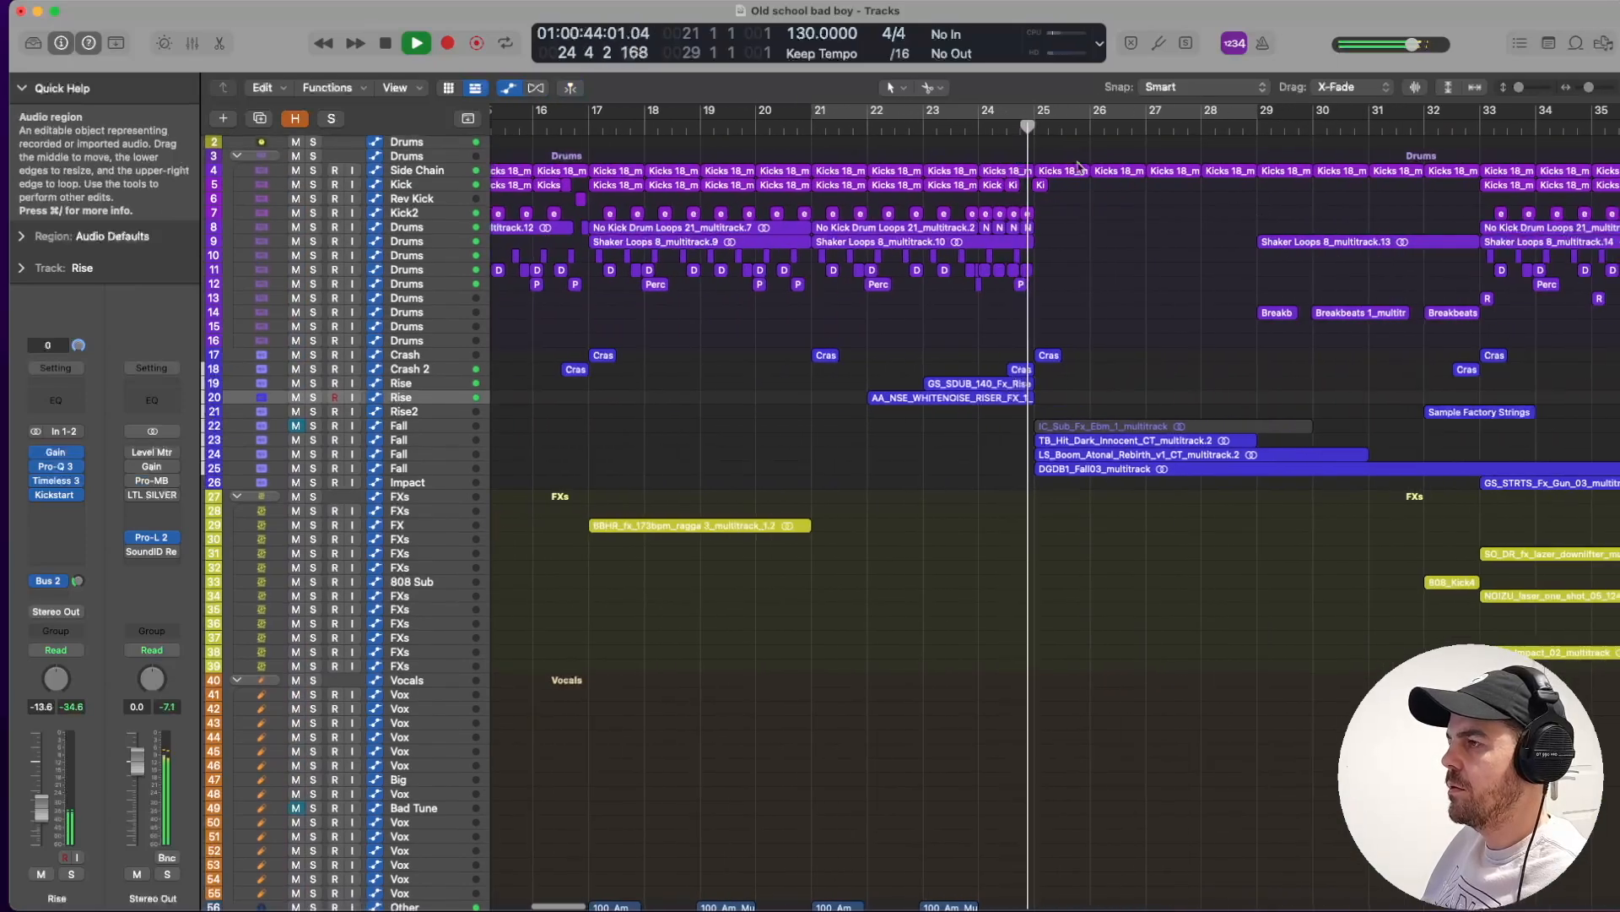
{"action": "left_click_drag", "start_coordinate": [1038, 118], "coordinate": [1502, 195]}
{"action": "scroll", "coordinate": [1313, 255], "scroll_direction": "down", "scroll_amount": 10}
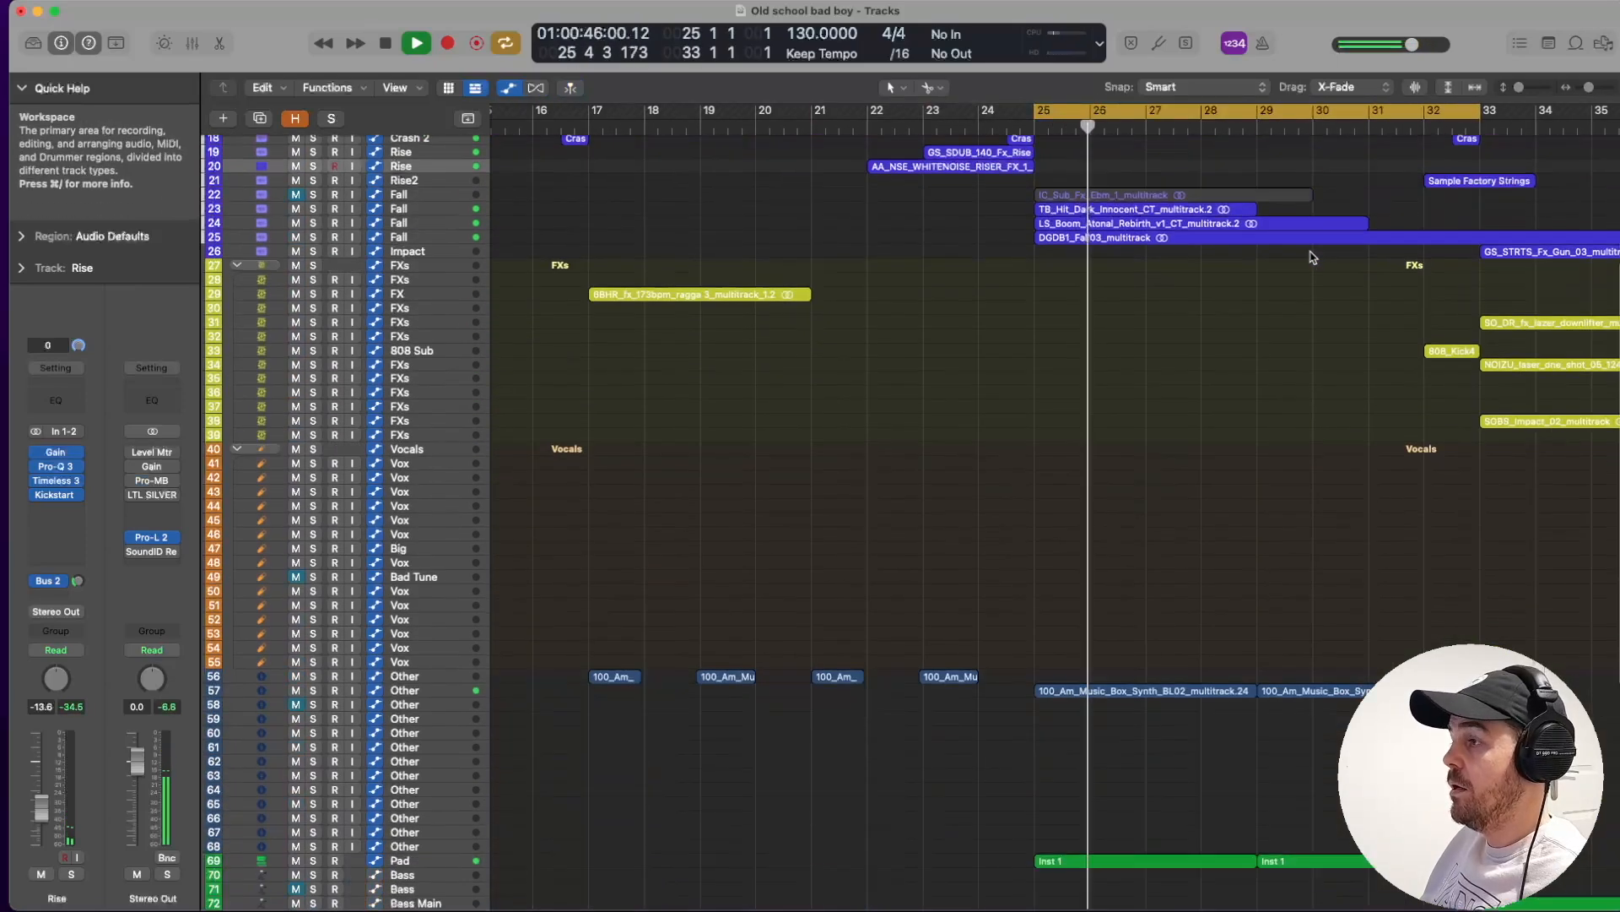
{"action": "key", "text": "ctrl+alt+Up"}
{"action": "key", "text": "ctrl+alt+Left"}
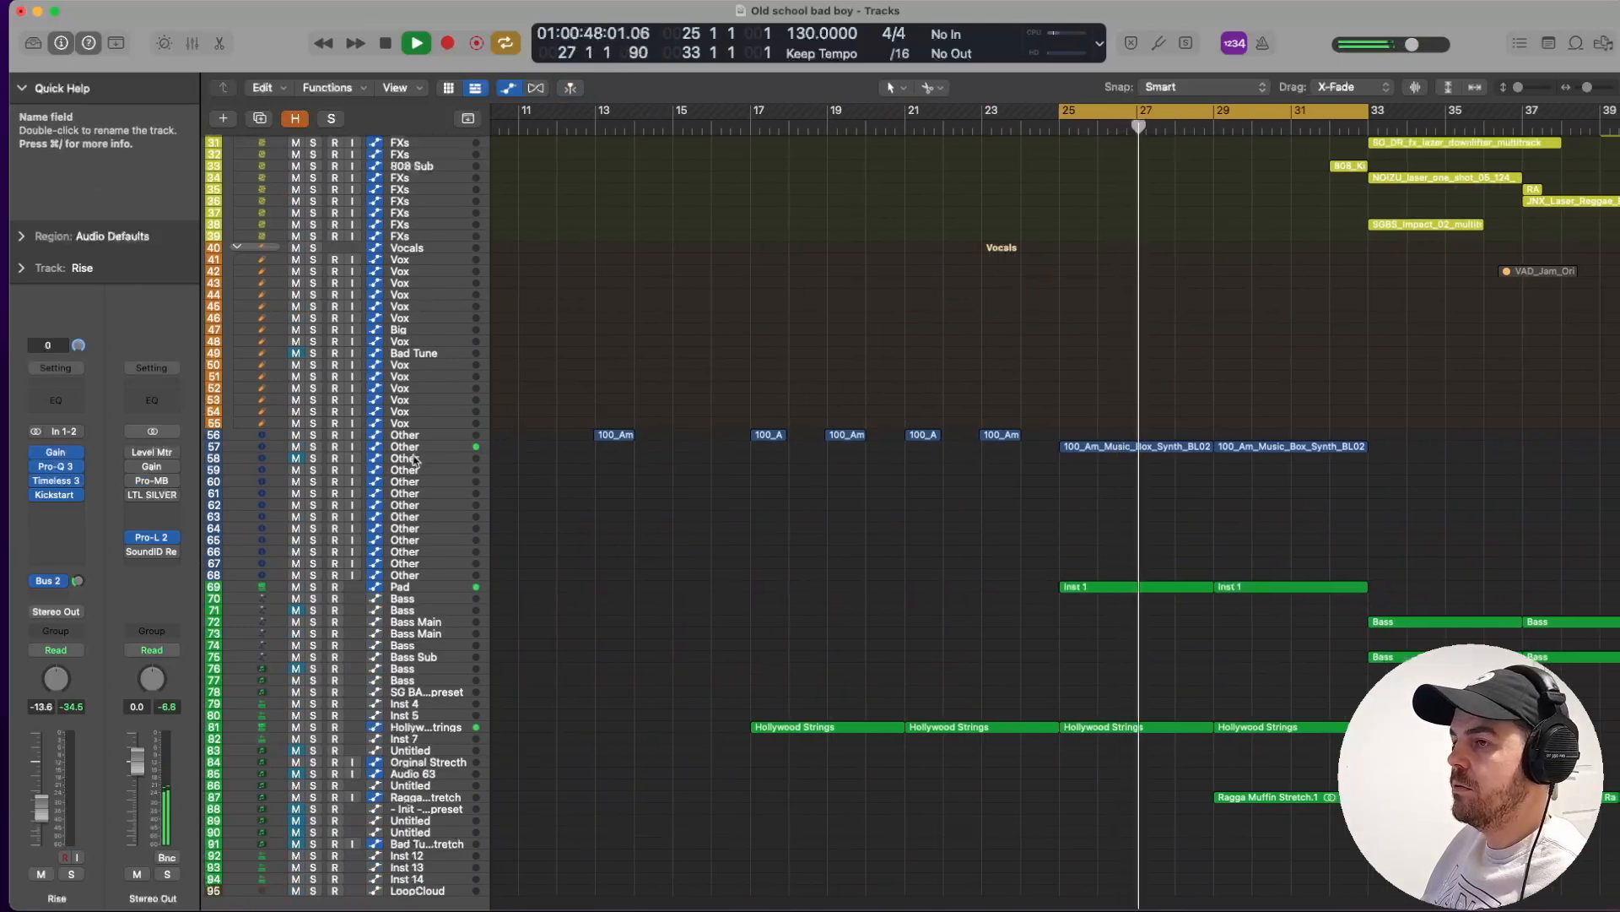
Select and solo the Pad track 69, then audition its Inst 1 regions from bar 25.
{"action": "left_click", "coordinate": [868, 454]}
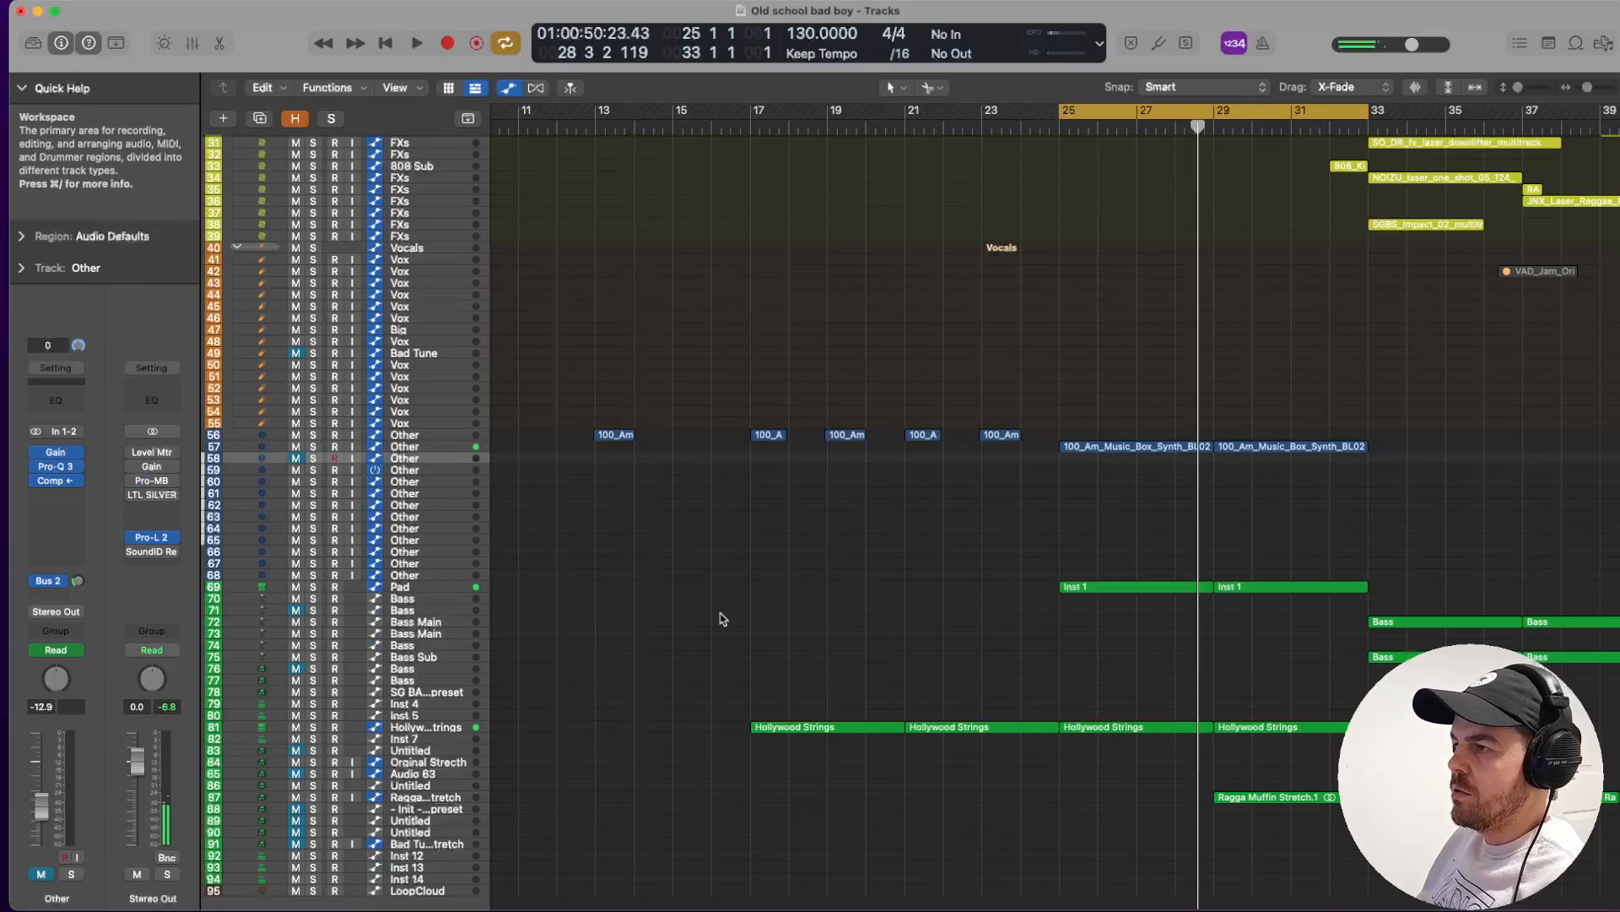
{"action": "scroll", "coordinate": [721, 619], "scroll_direction": "down", "scroll_amount": 1}
{"action": "left_click", "coordinate": [414, 588]}
{"action": "key", "text": "s"}
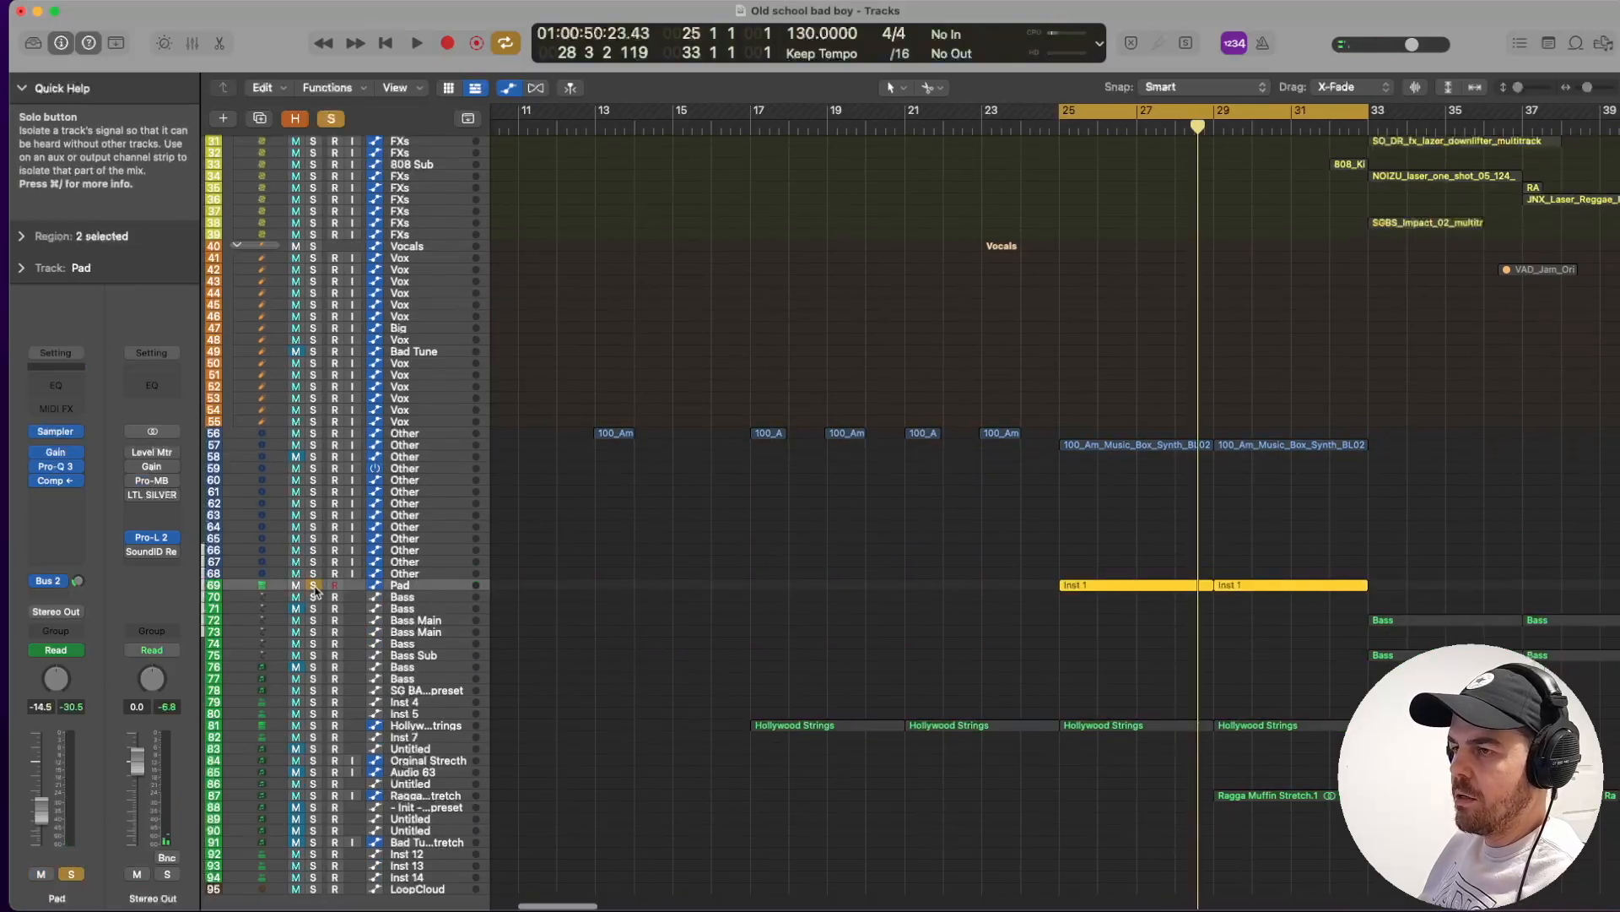
{"action": "key", "text": "space"}
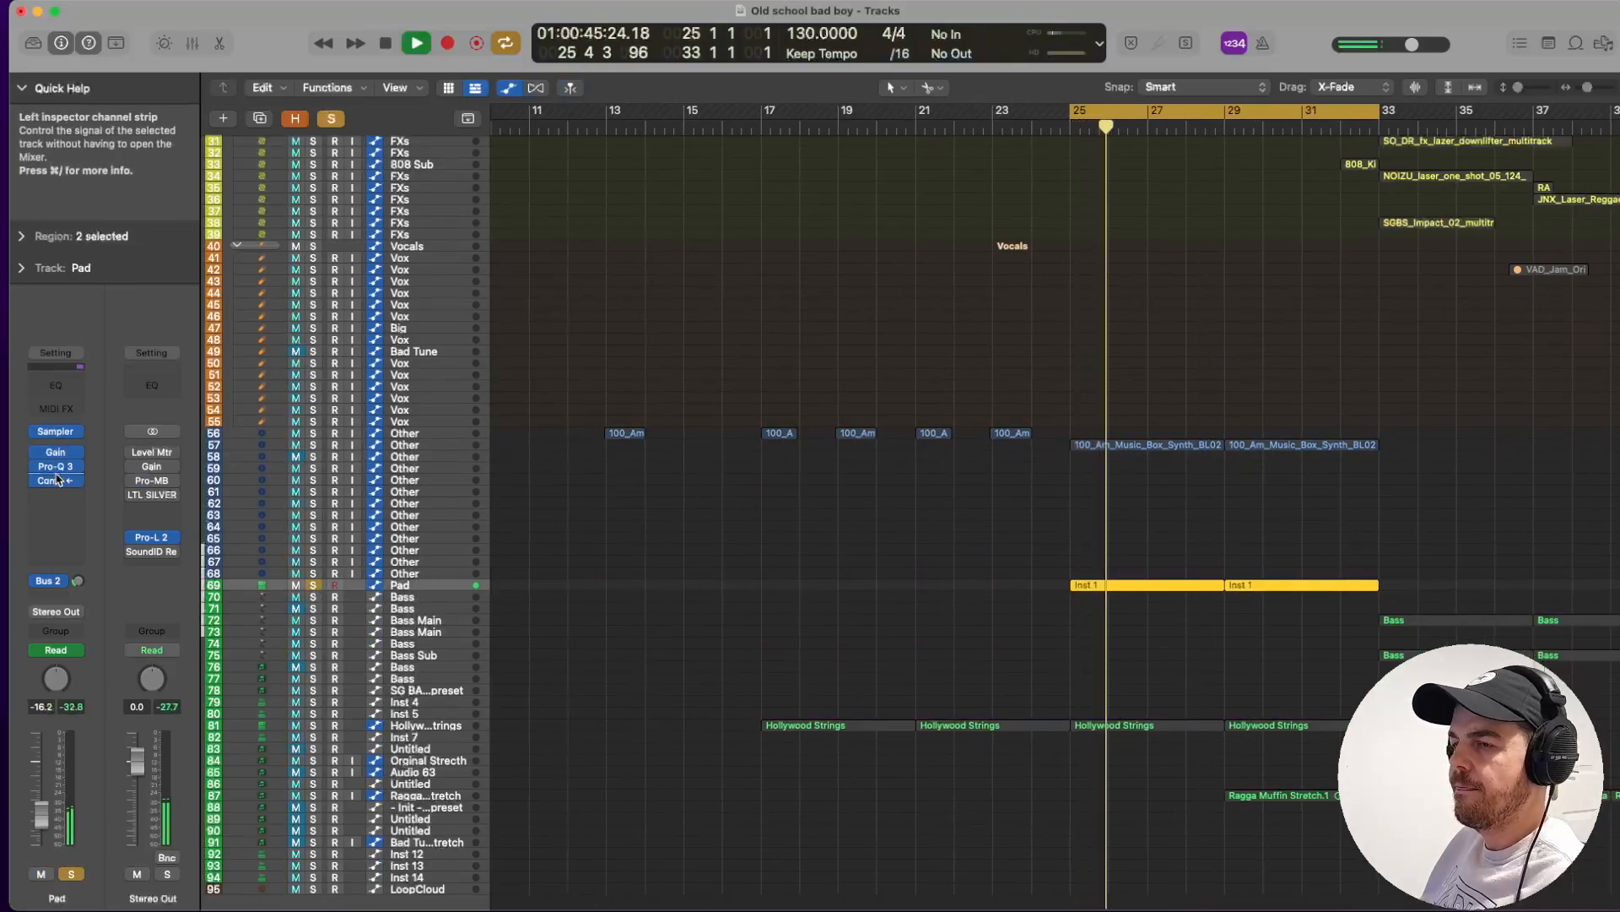
{"action": "key", "text": "space"}
Examine the Speed Garage Pads instrument in the Pad track's Sampler and close the plug-in window.
{"action": "left_click", "coordinate": [54, 431]}
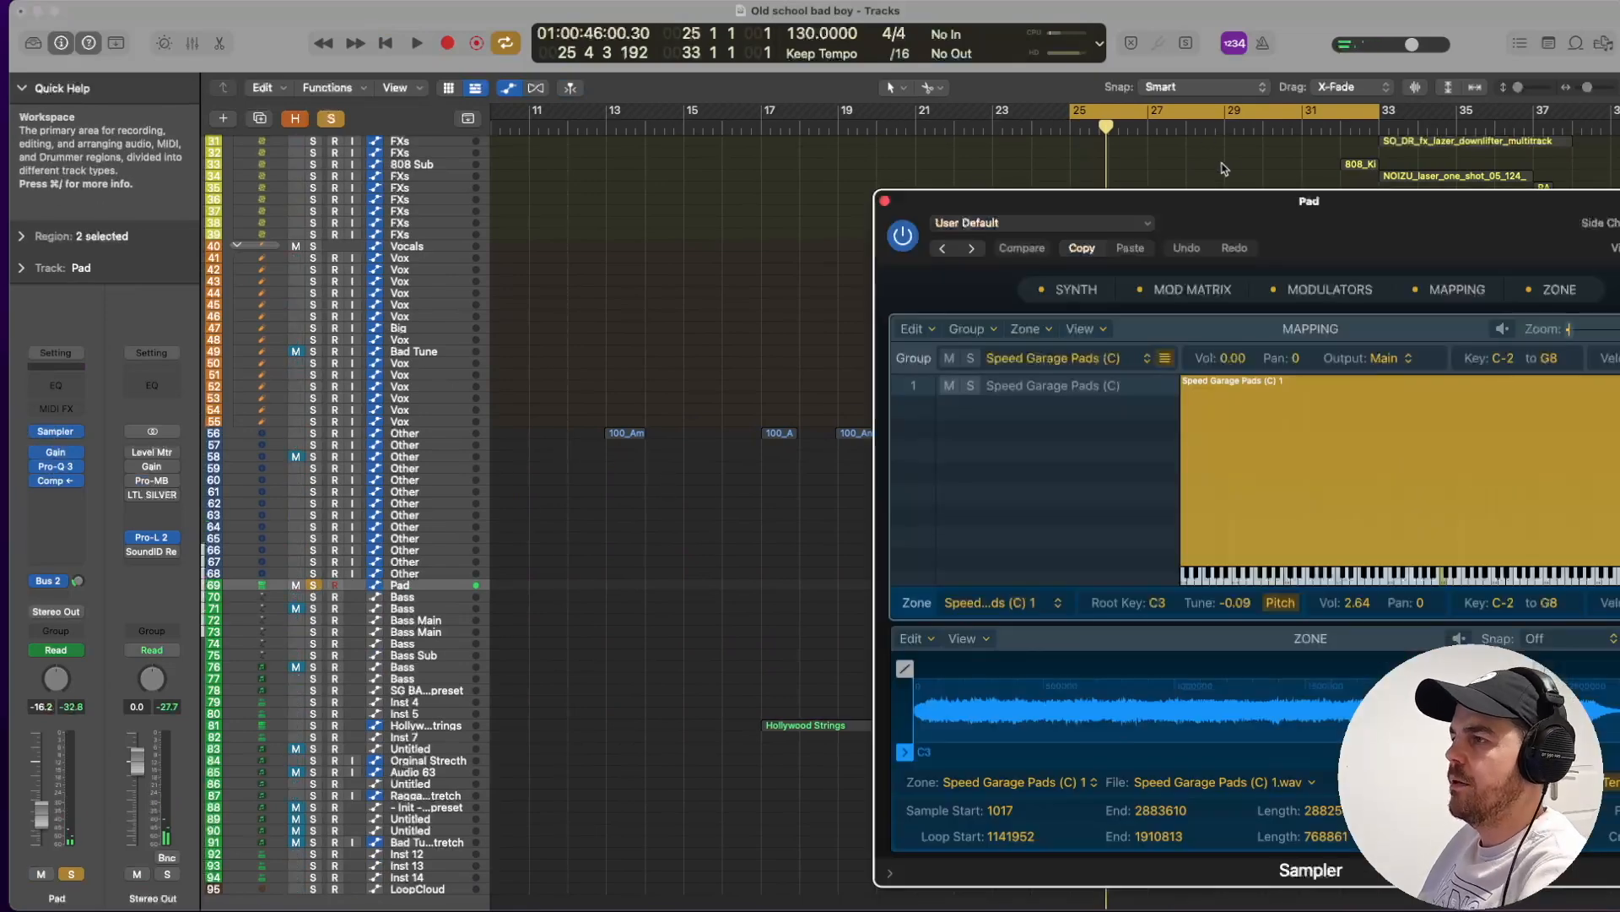
{"action": "left_click_drag", "start_coordinate": [1256, 209], "coordinate": [1044, 175]}
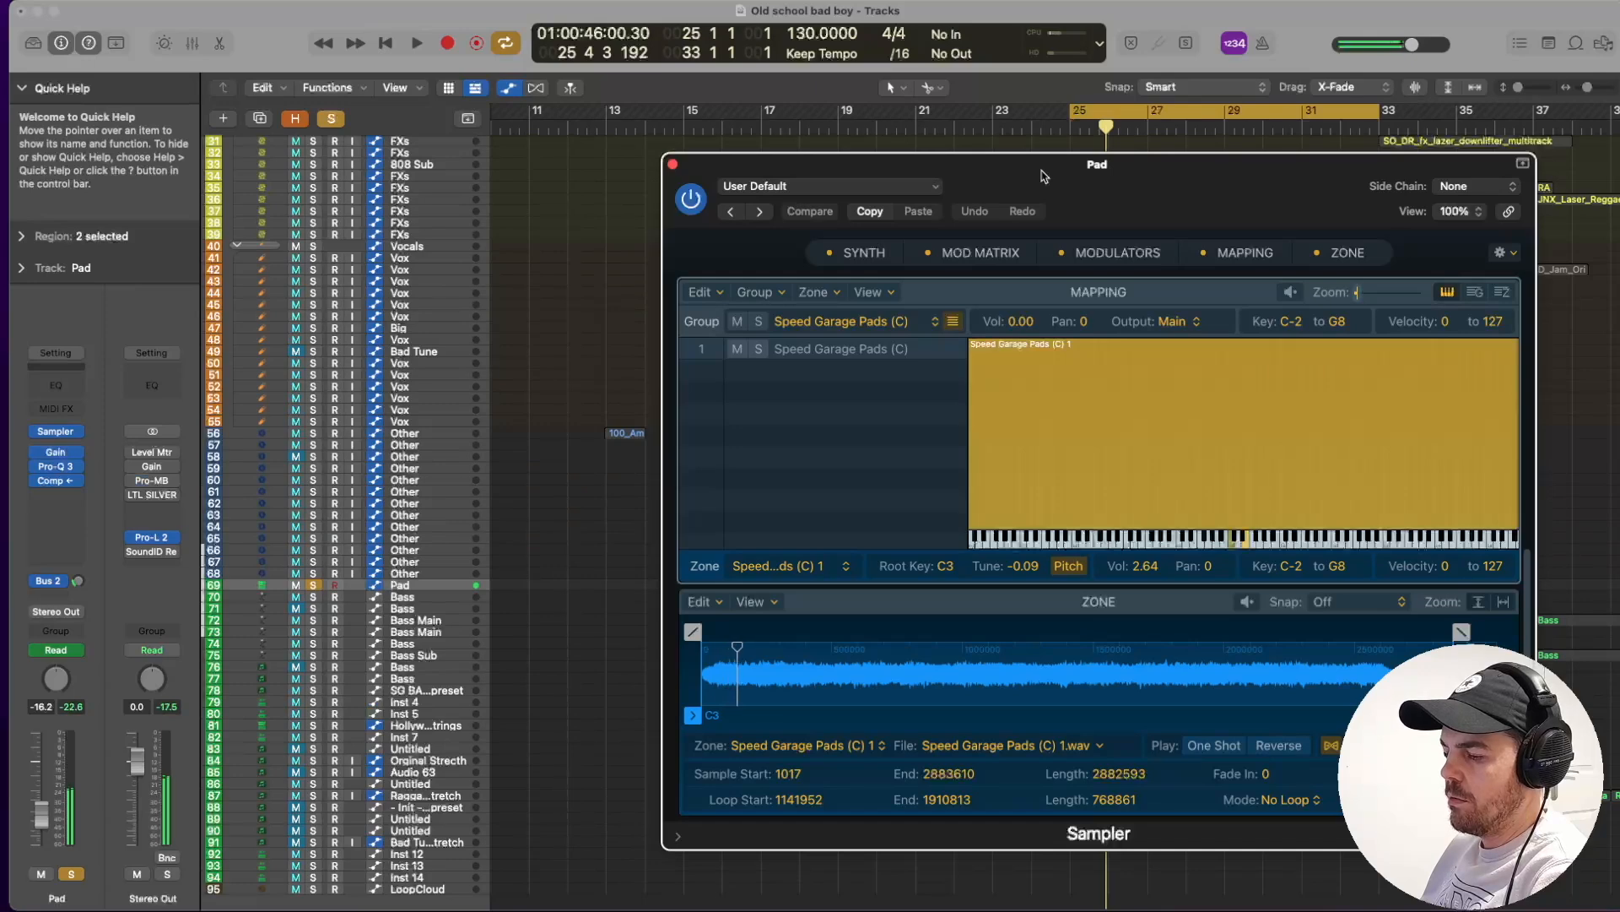
{"action": "left_click", "coordinate": [672, 163]}
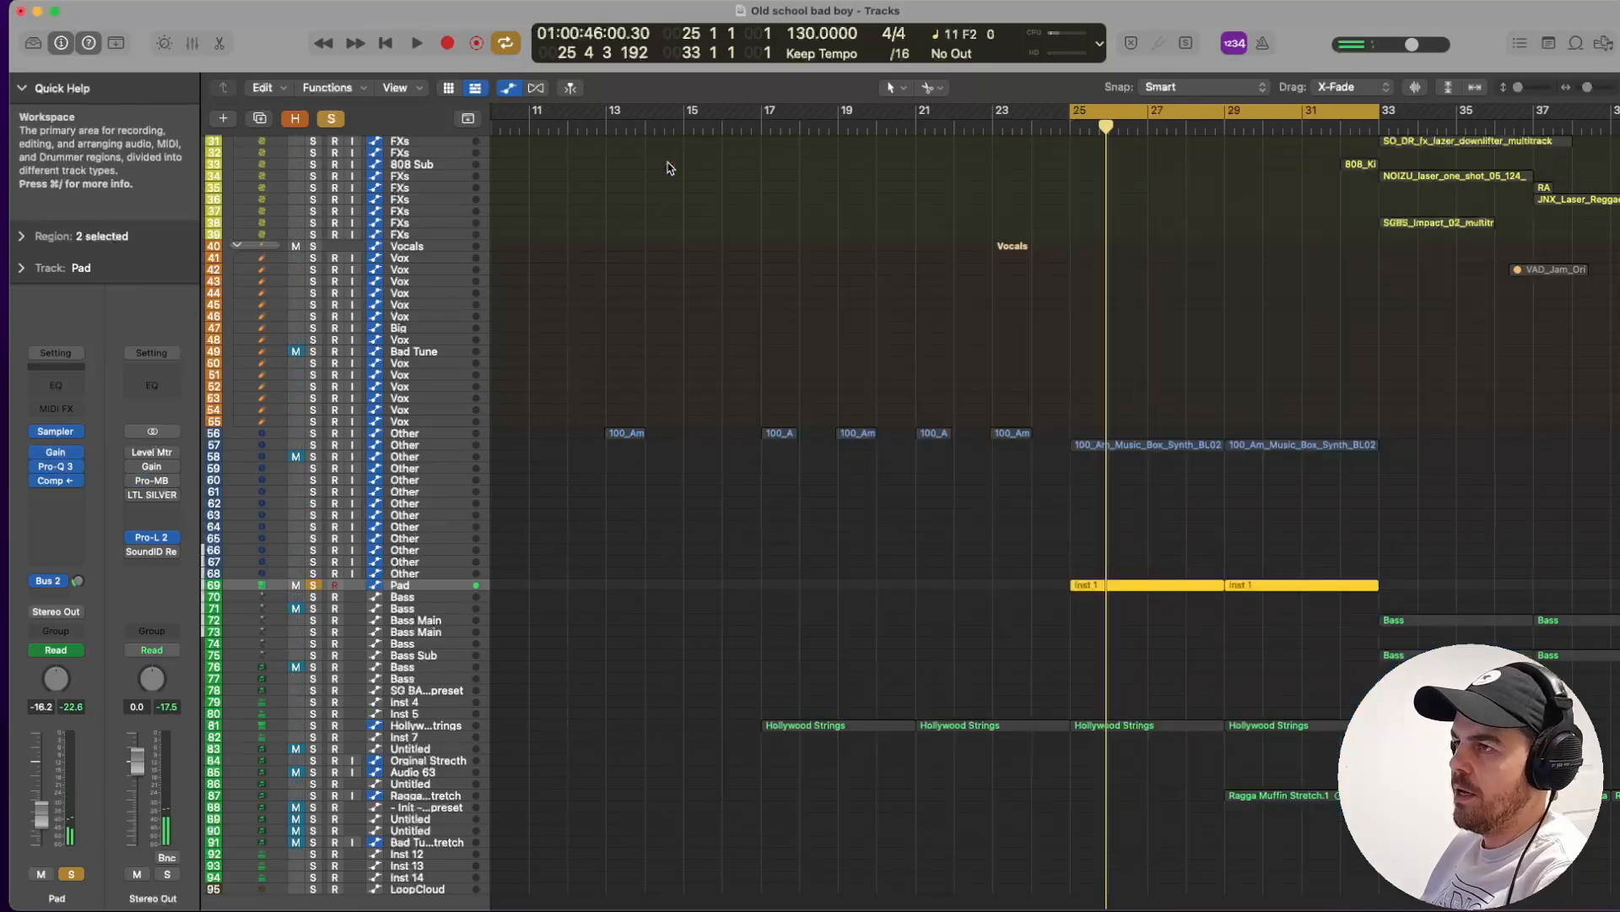
Examine the Pad track's side-chained Compressor during playback and its Bus 2 send to Med Verb.
{"action": "left_click", "coordinate": [53, 480]}
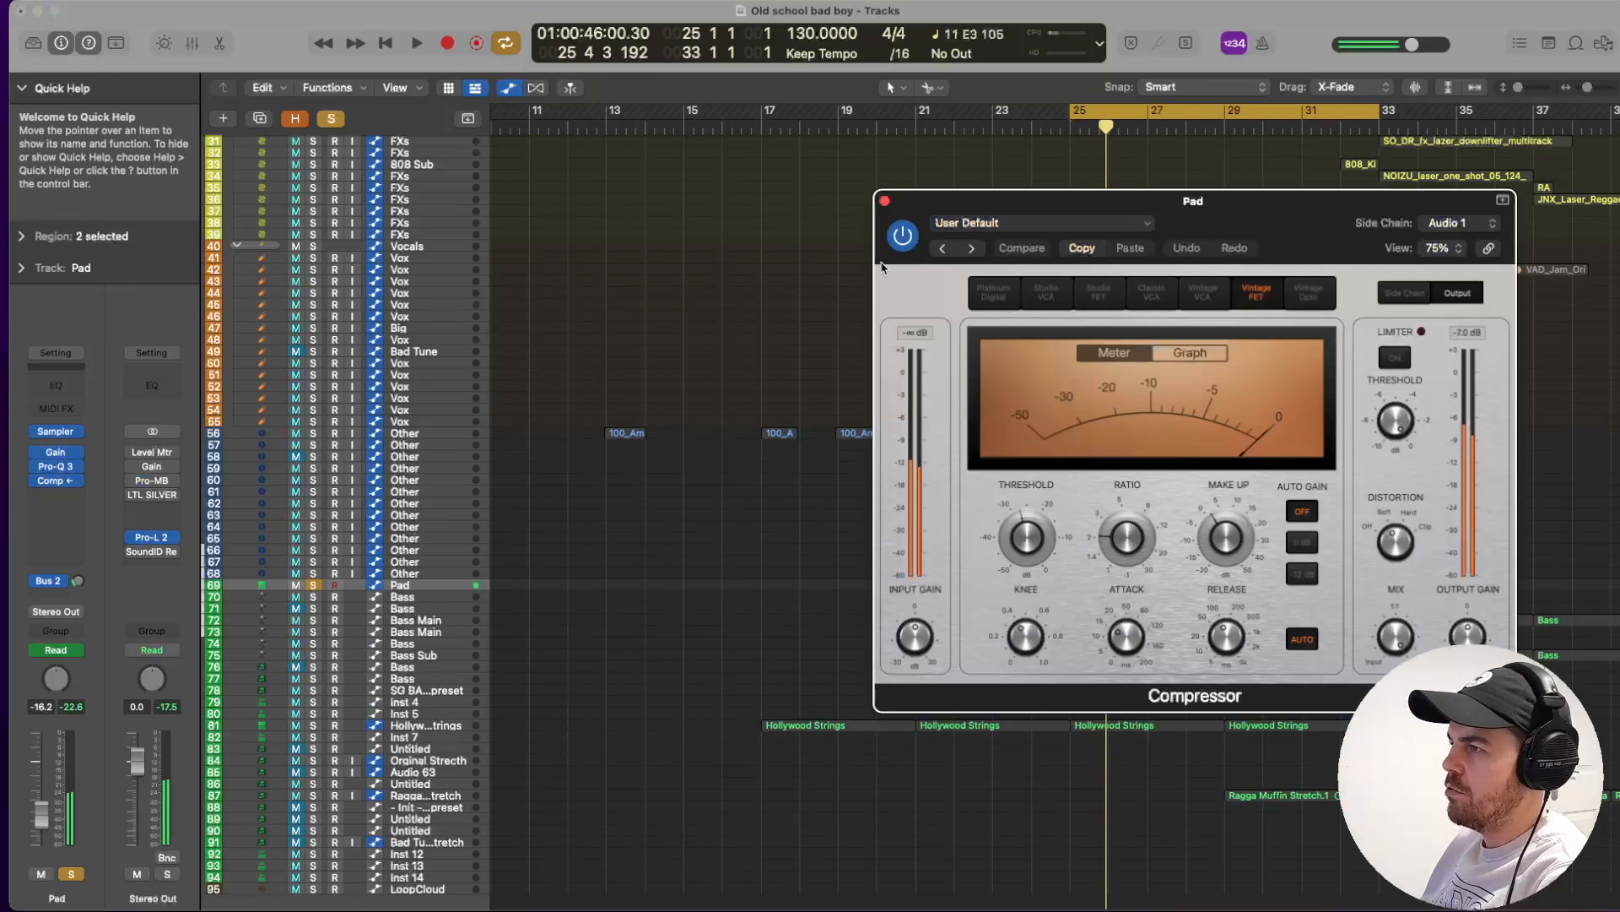
{"action": "key", "text": "space"}
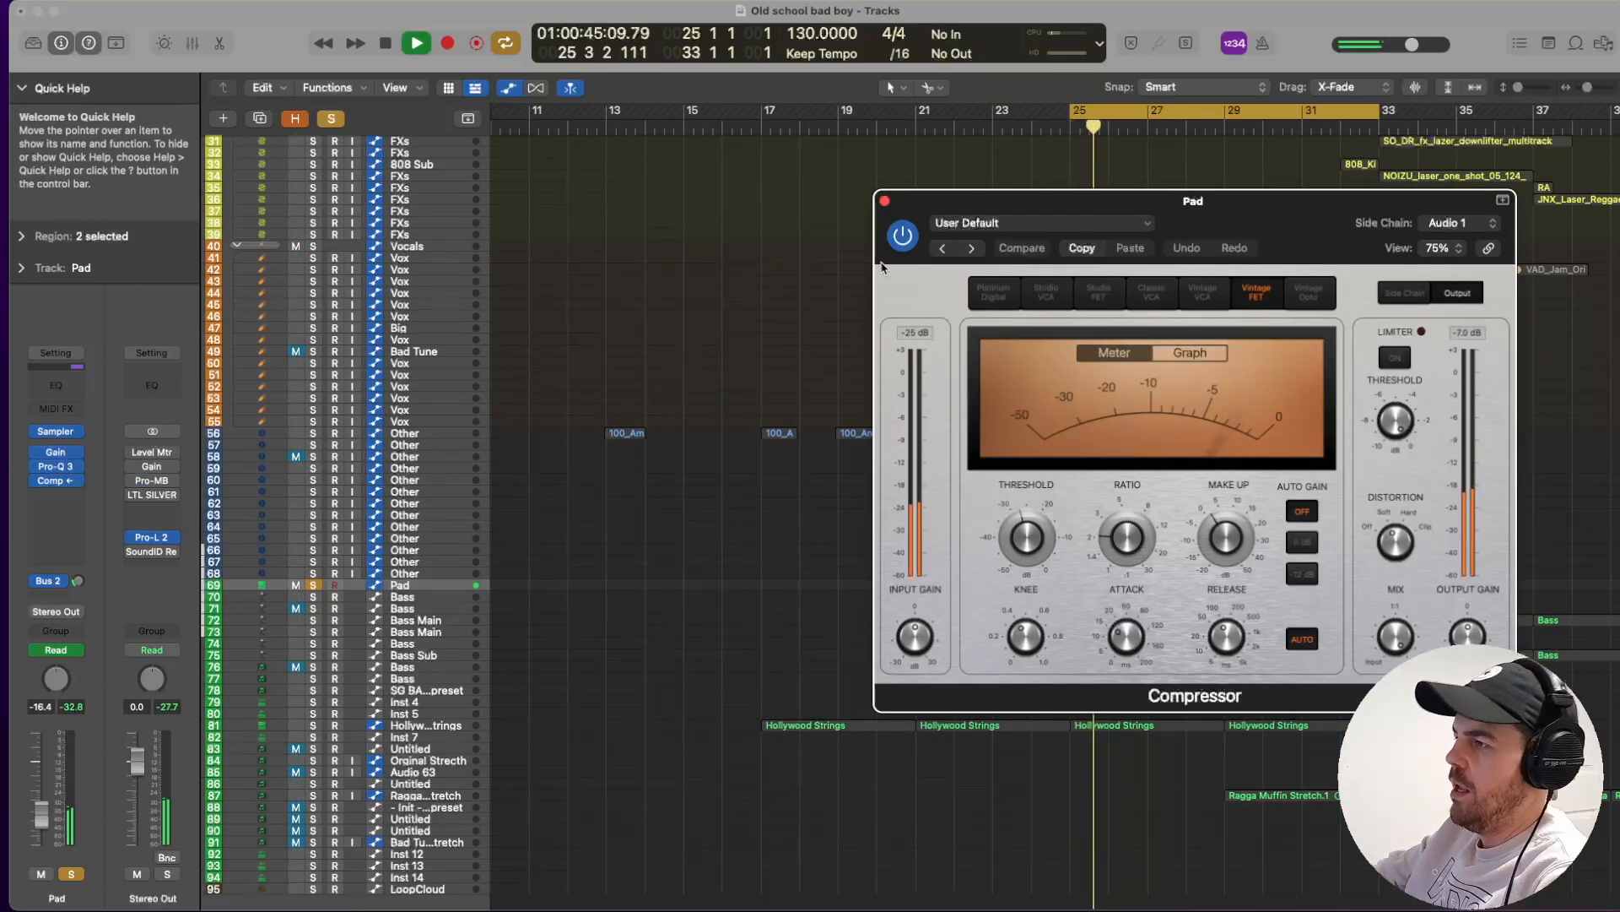
{"action": "left_click", "coordinate": [885, 200]}
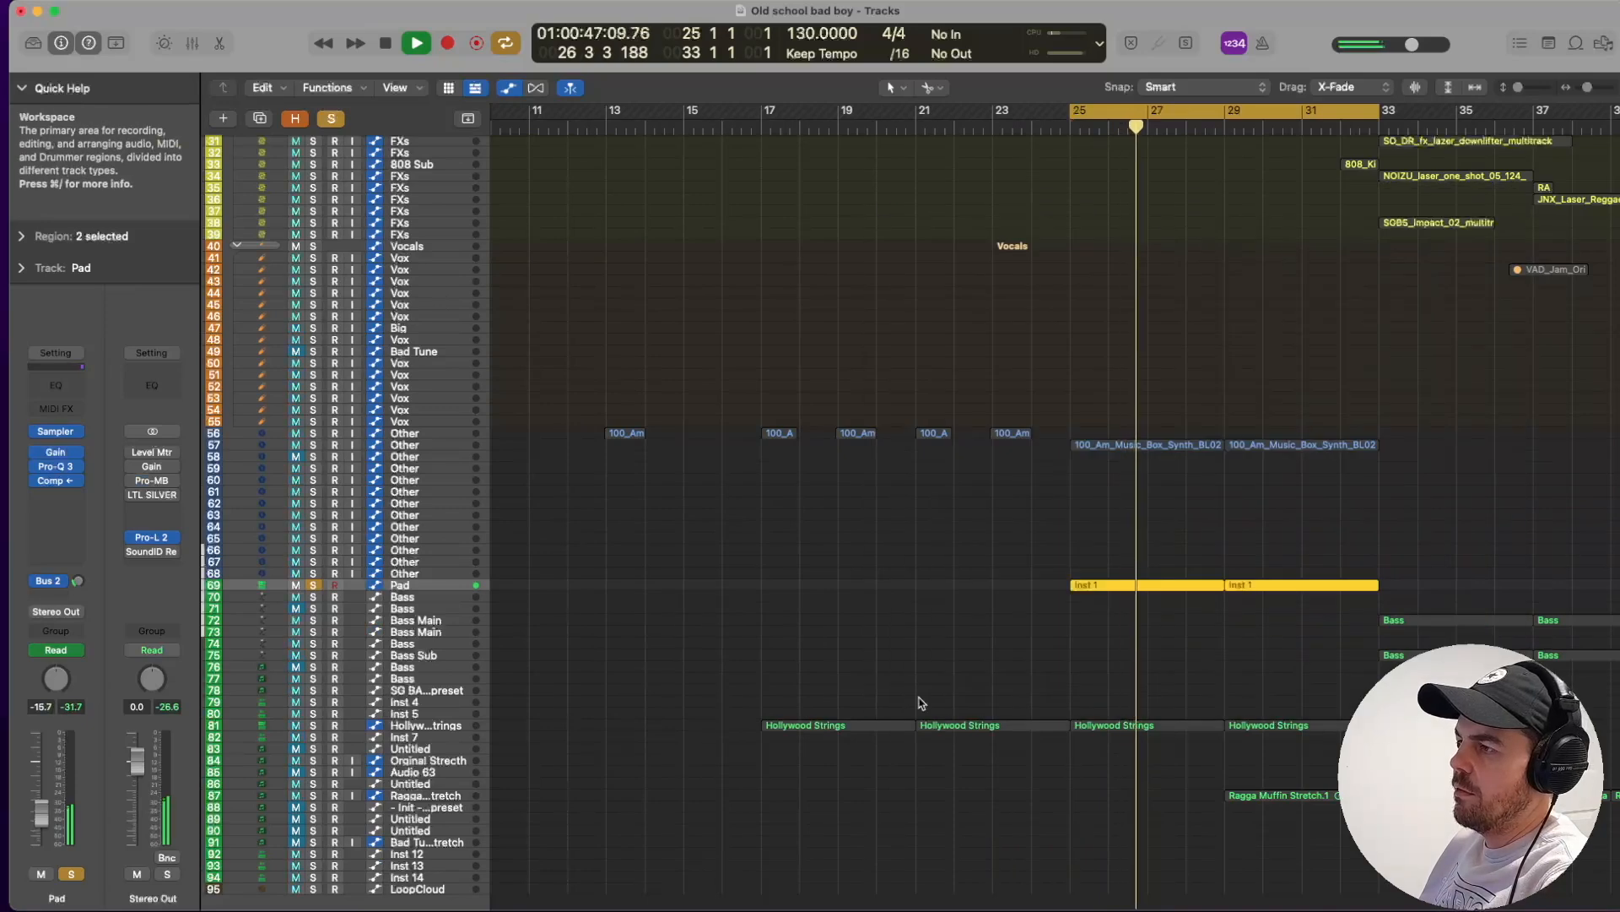
{"action": "key", "text": "space"}
{"action": "left_click", "coordinate": [52, 584]}
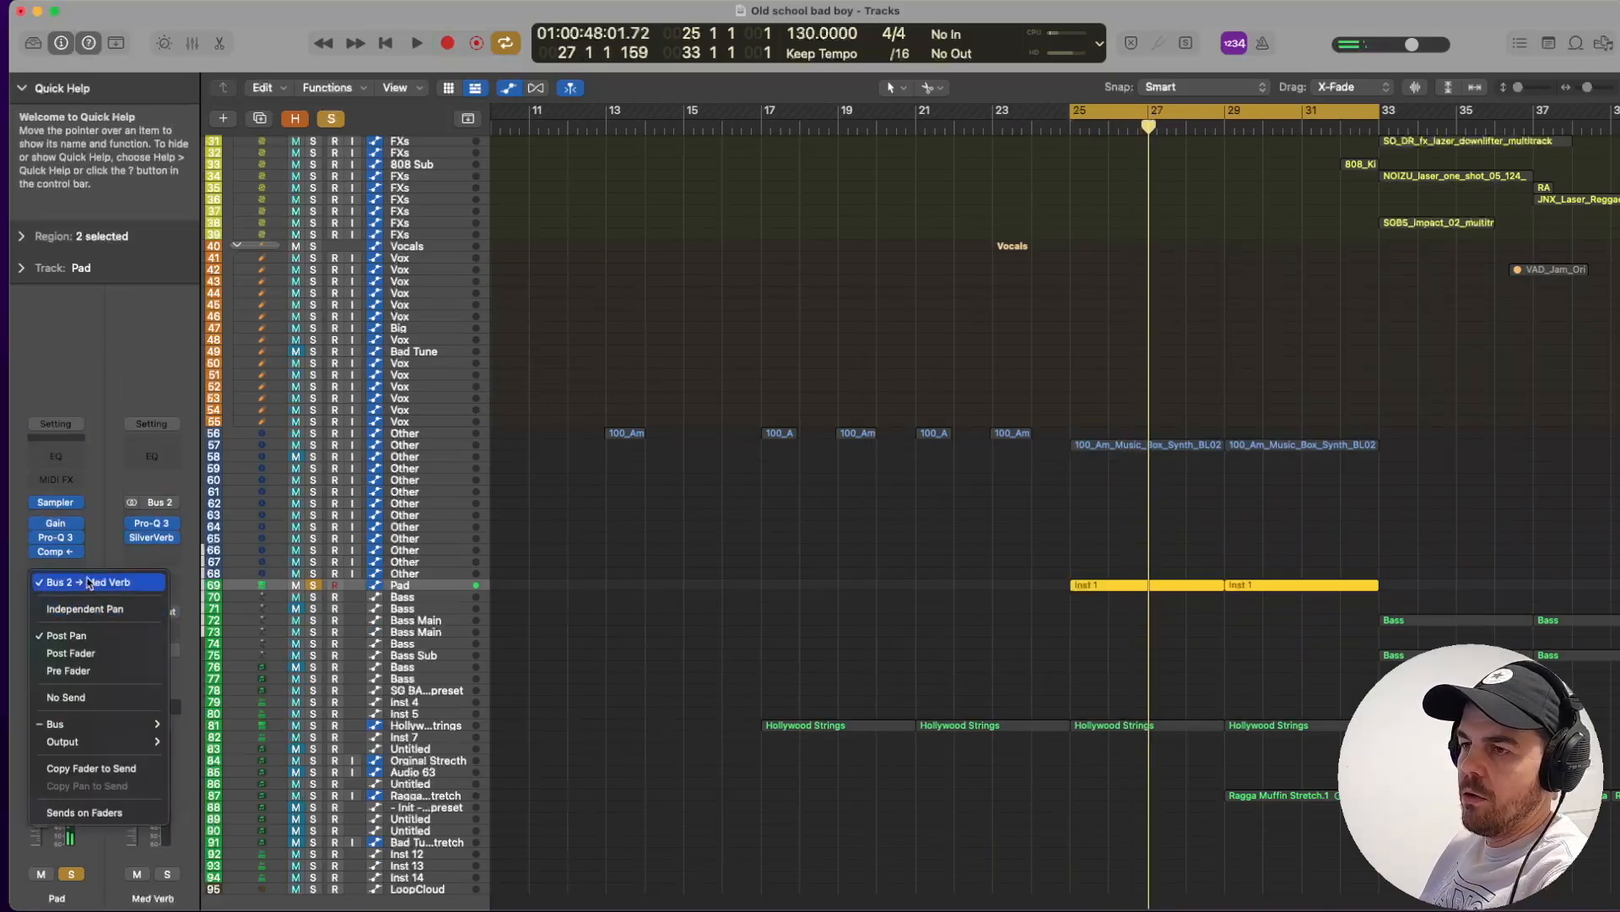
{"action": "left_click", "coordinate": [152, 554]}
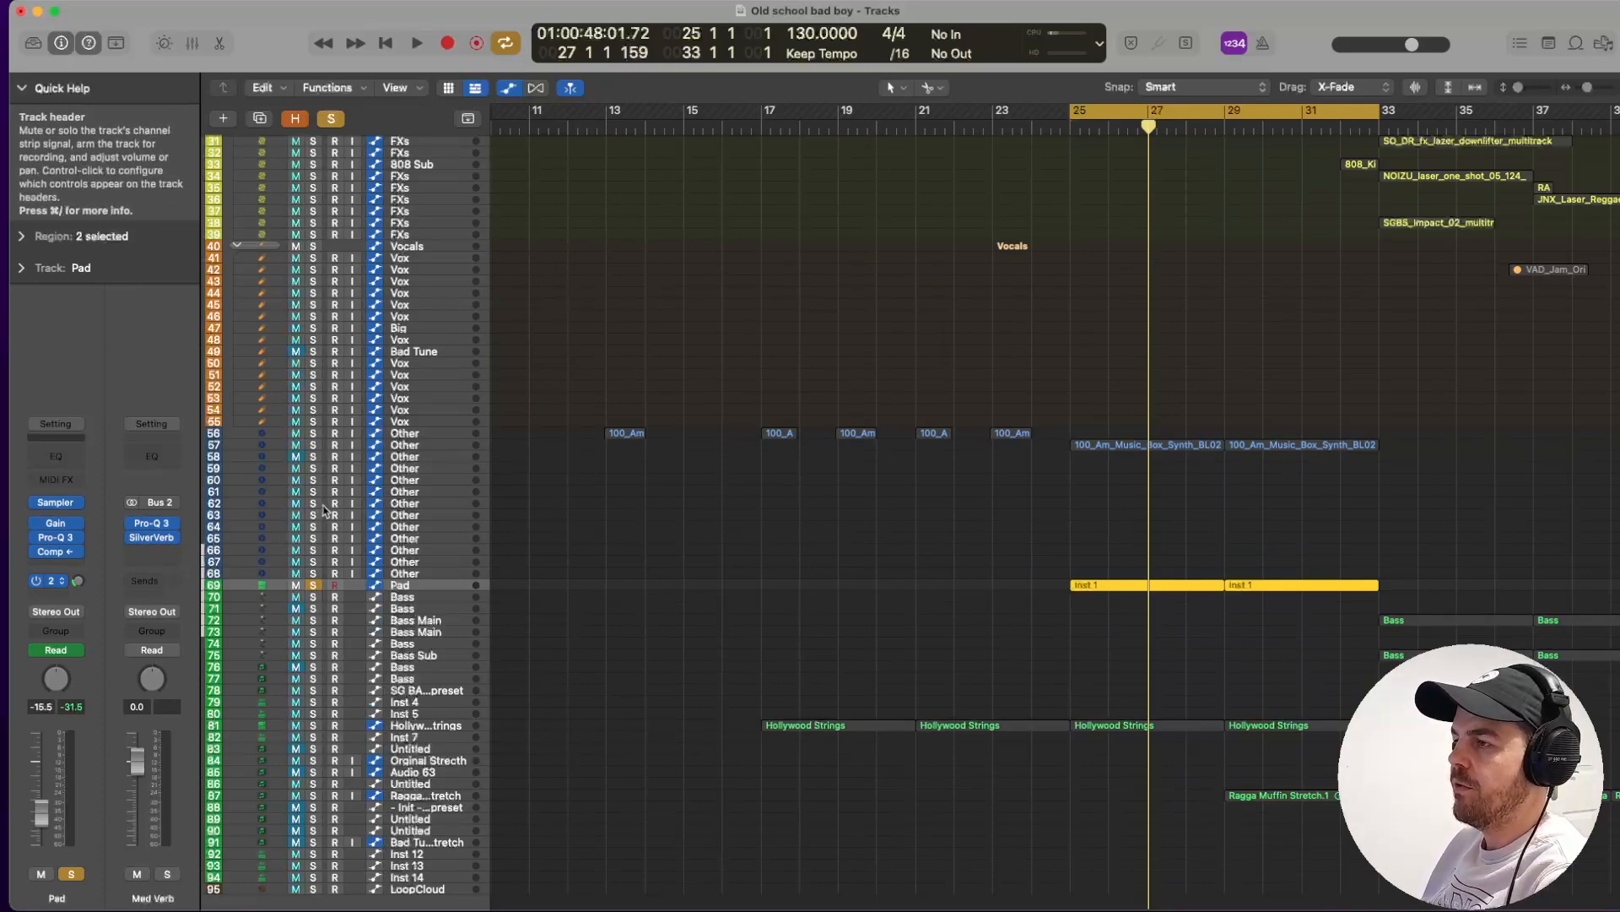
Solo the Hollywood Strings track 81 together with the Pad and audition both from bar 25.
{"action": "left_click", "coordinate": [312, 725]}
{"action": "key", "text": "space"}
{"action": "left_click", "coordinate": [431, 726]}
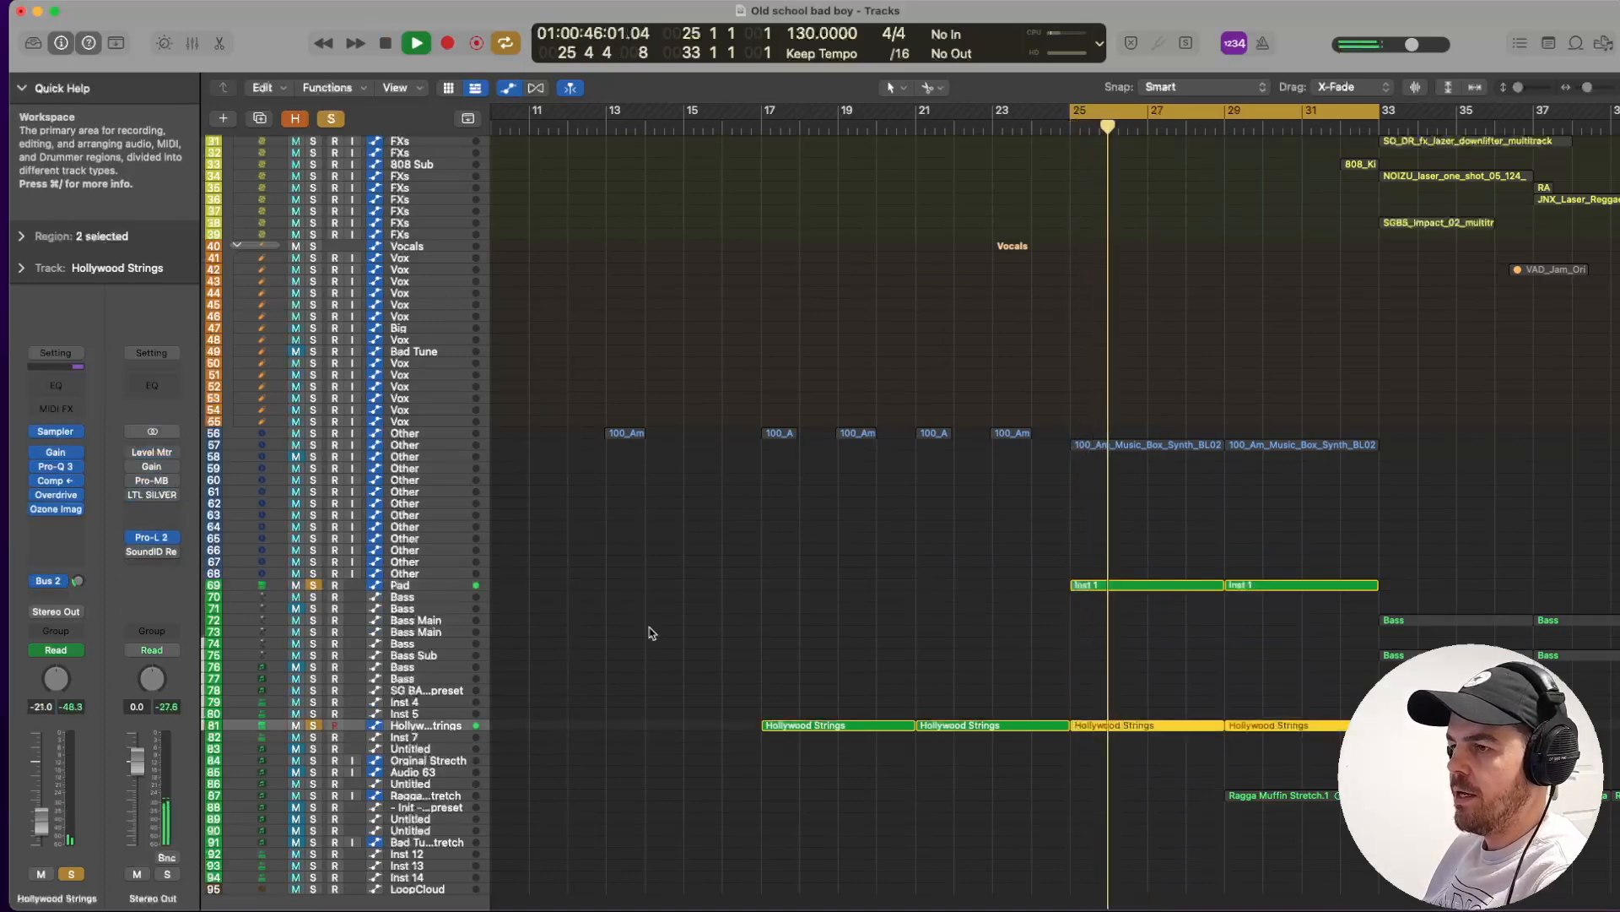
Check the Hollywood Strings track's Volume automation and its list of automatable parameters.
{"action": "left_click", "coordinate": [510, 89]}
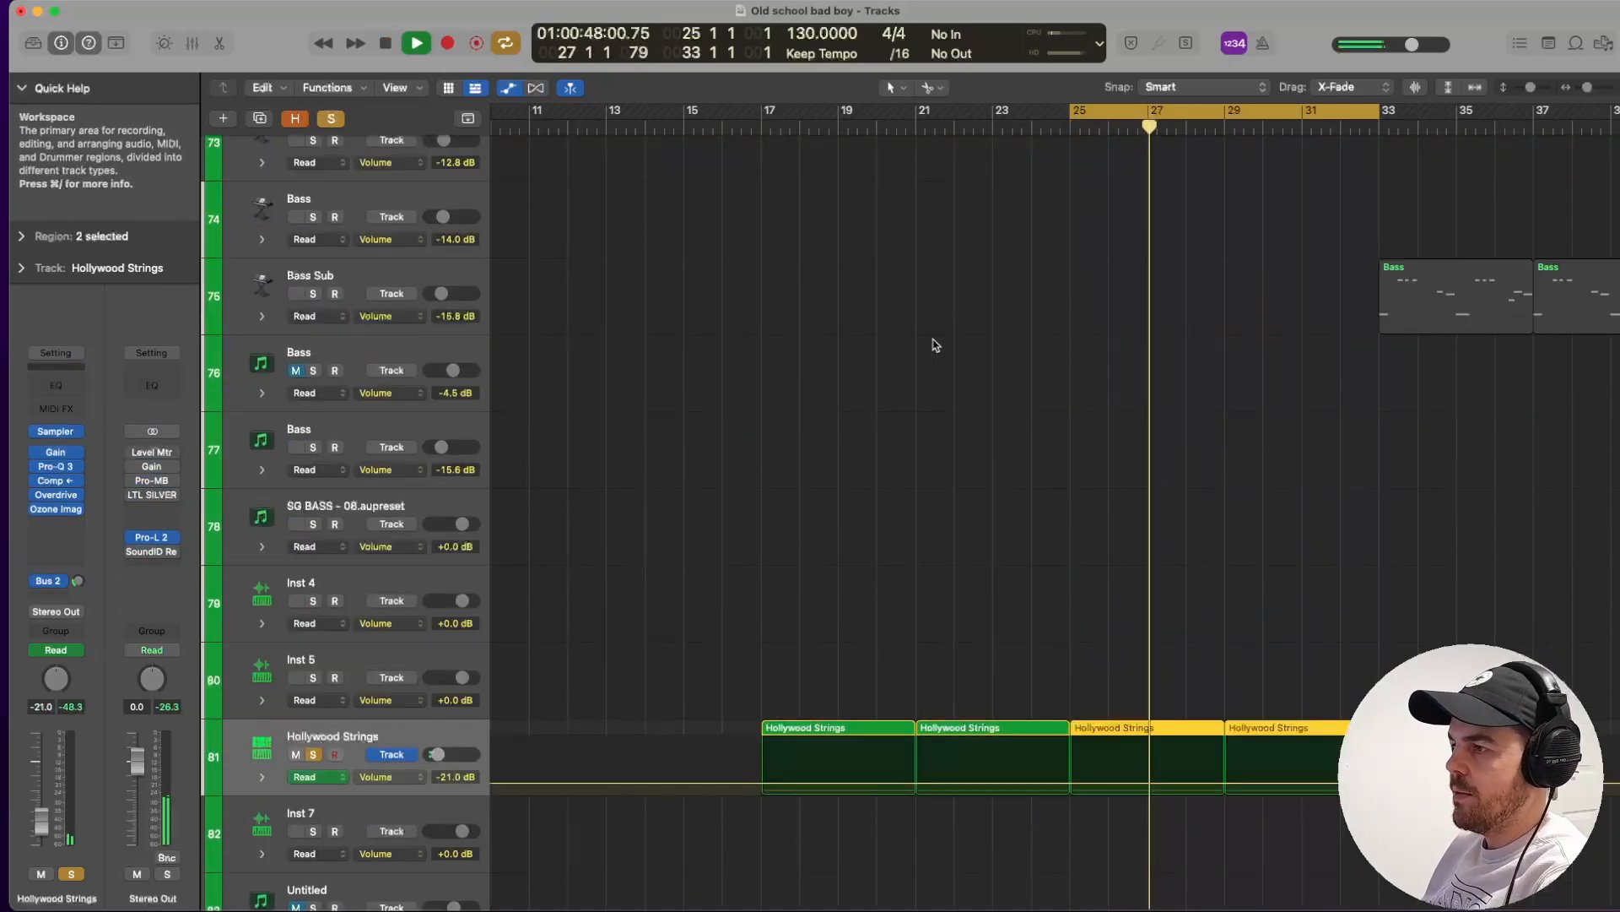
{"action": "left_click", "coordinate": [414, 784]}
{"action": "left_click", "coordinate": [726, 618]}
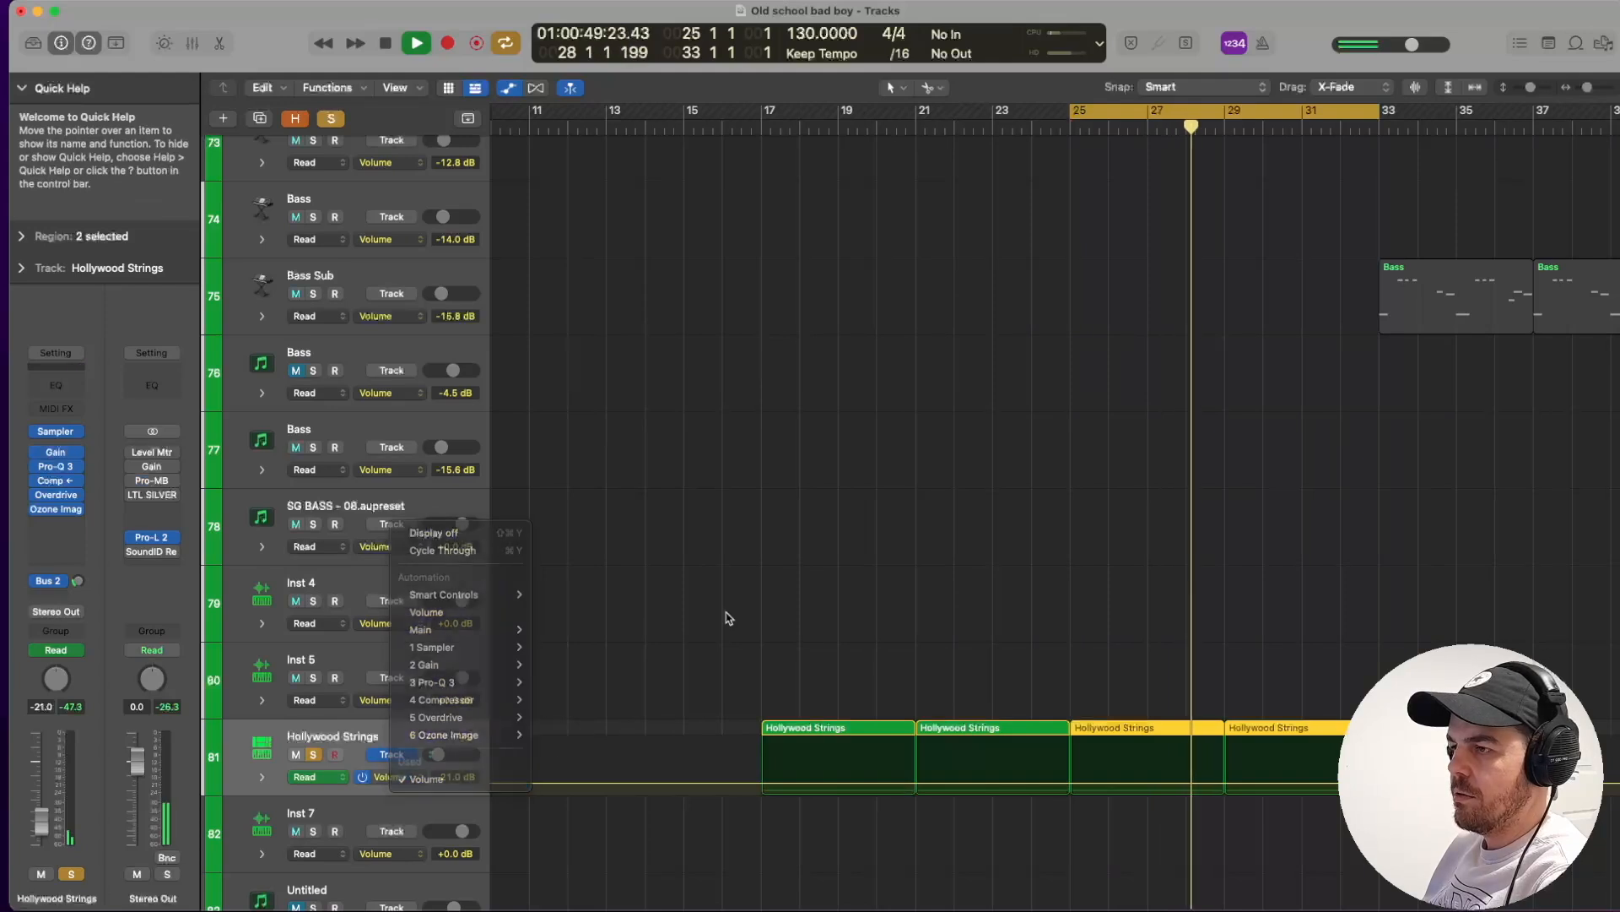
Select Pad track 69 and examine its Volume automation curve across the Inst 1 regions.
{"action": "scroll", "coordinate": [727, 619], "scroll_direction": "up", "scroll_amount": 10}
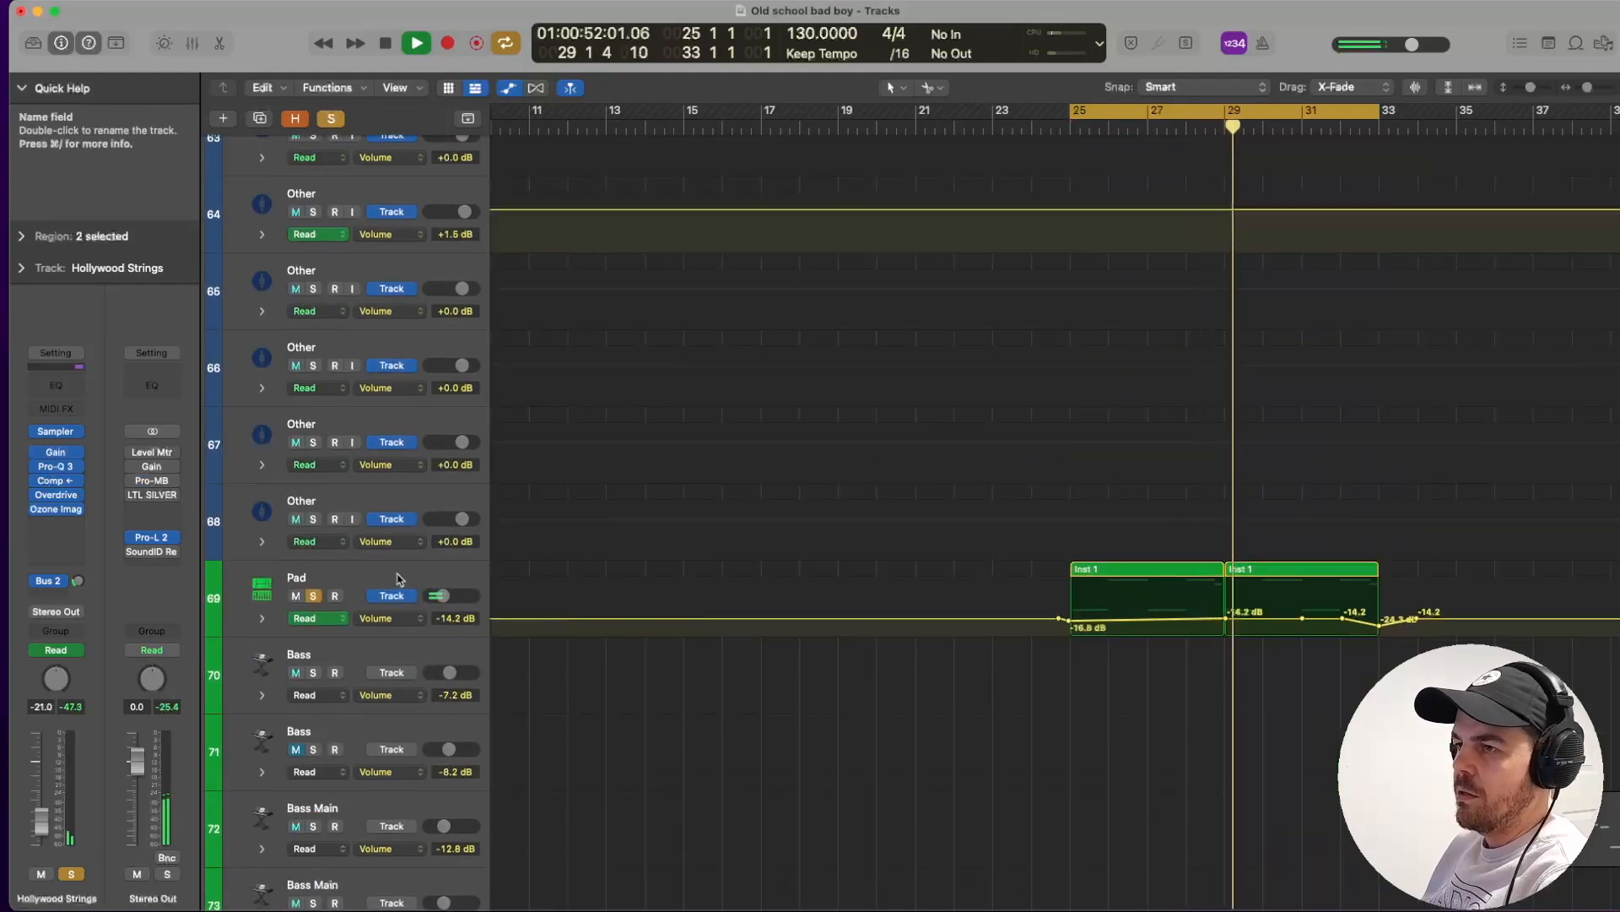
{"action": "left_click", "coordinate": [633, 598]}
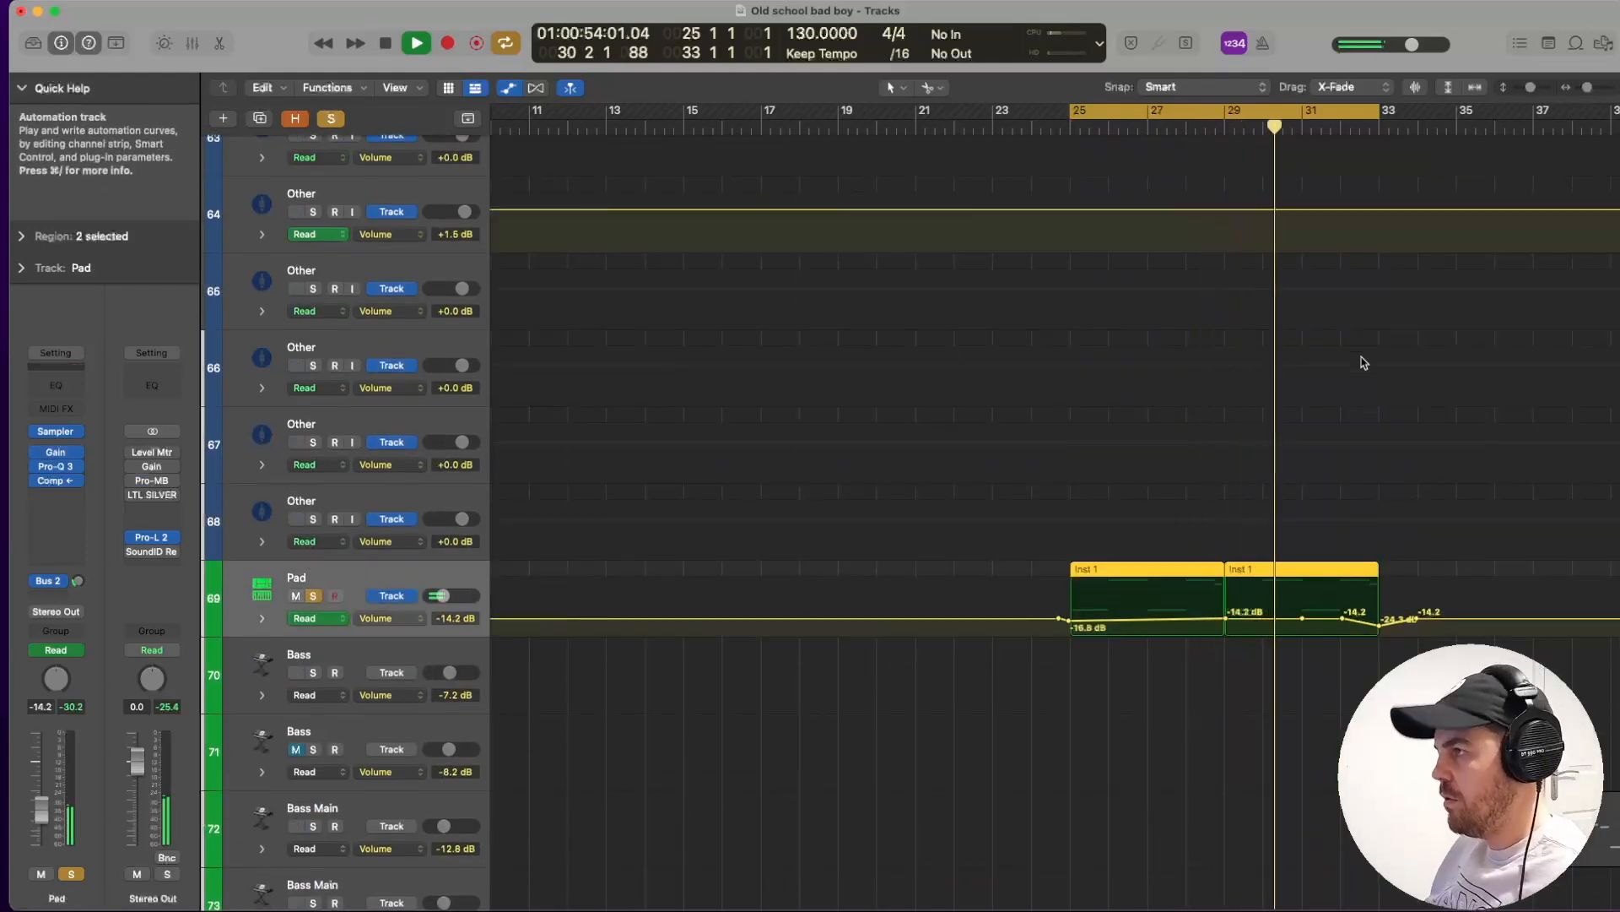
{"action": "key", "text": "super+Down"}
{"action": "key", "text": "super+Down"}
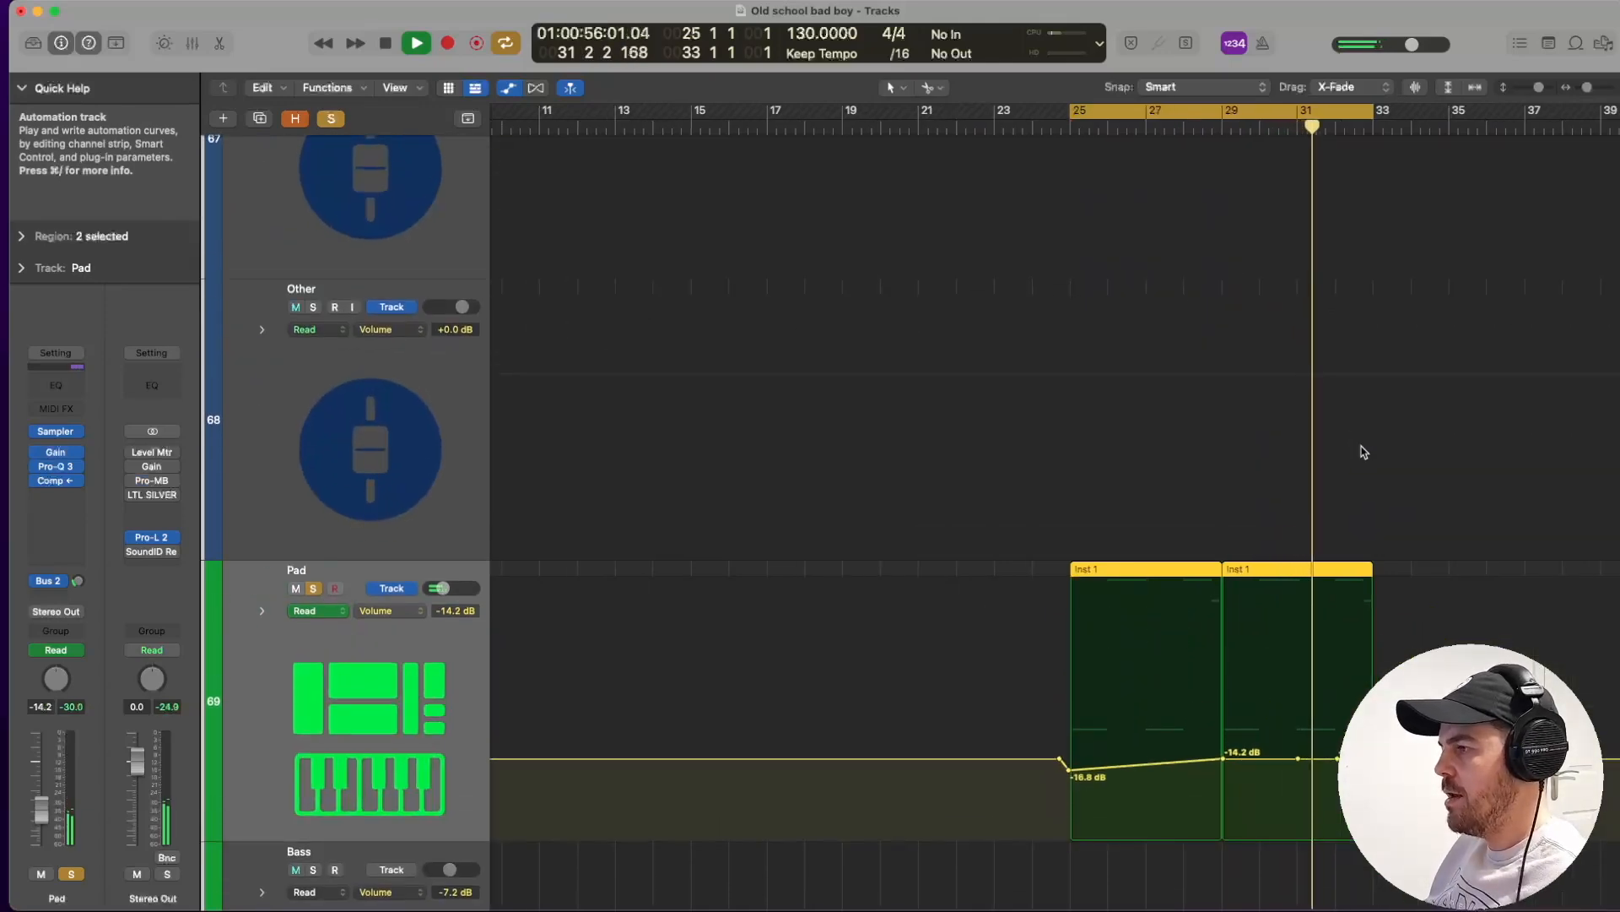
{"action": "key", "text": "super+Up"}
{"action": "key", "text": "super+Up"}
{"action": "key", "text": "super+Up"}
{"action": "key", "text": "super+Up"}
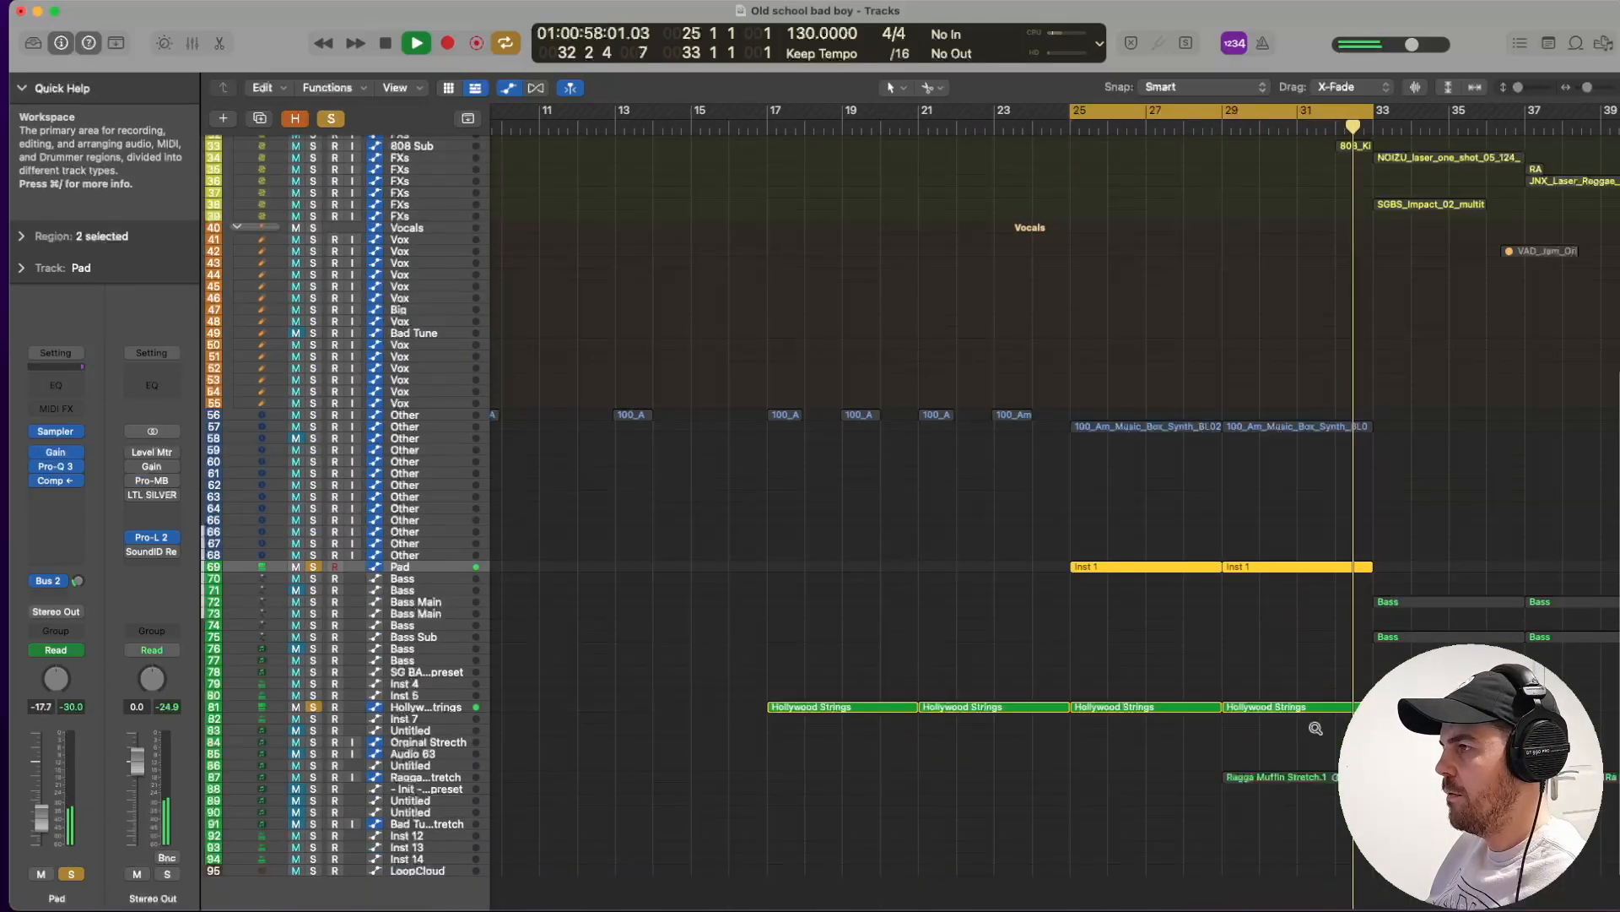
Clear all track solos and play the full mix again from bar 25.
{"action": "scroll", "coordinate": [1286, 570], "scroll_direction": "up", "scroll_amount": 10}
{"action": "key", "text": "space"}
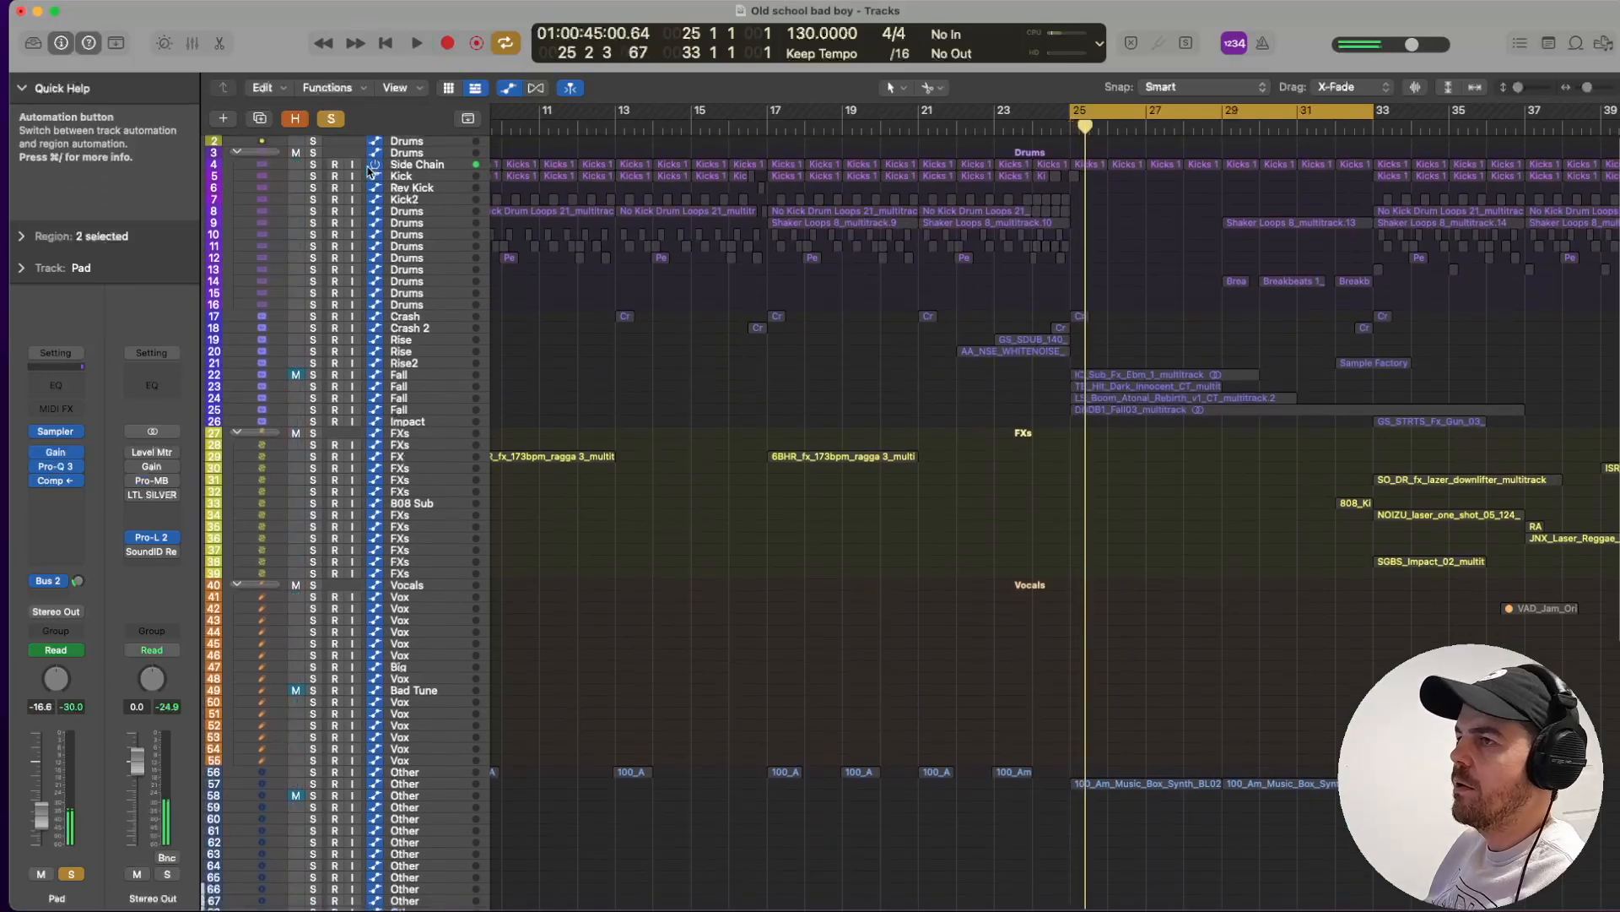
{"action": "left_click", "coordinate": [330, 119]}
{"action": "key", "text": "space"}
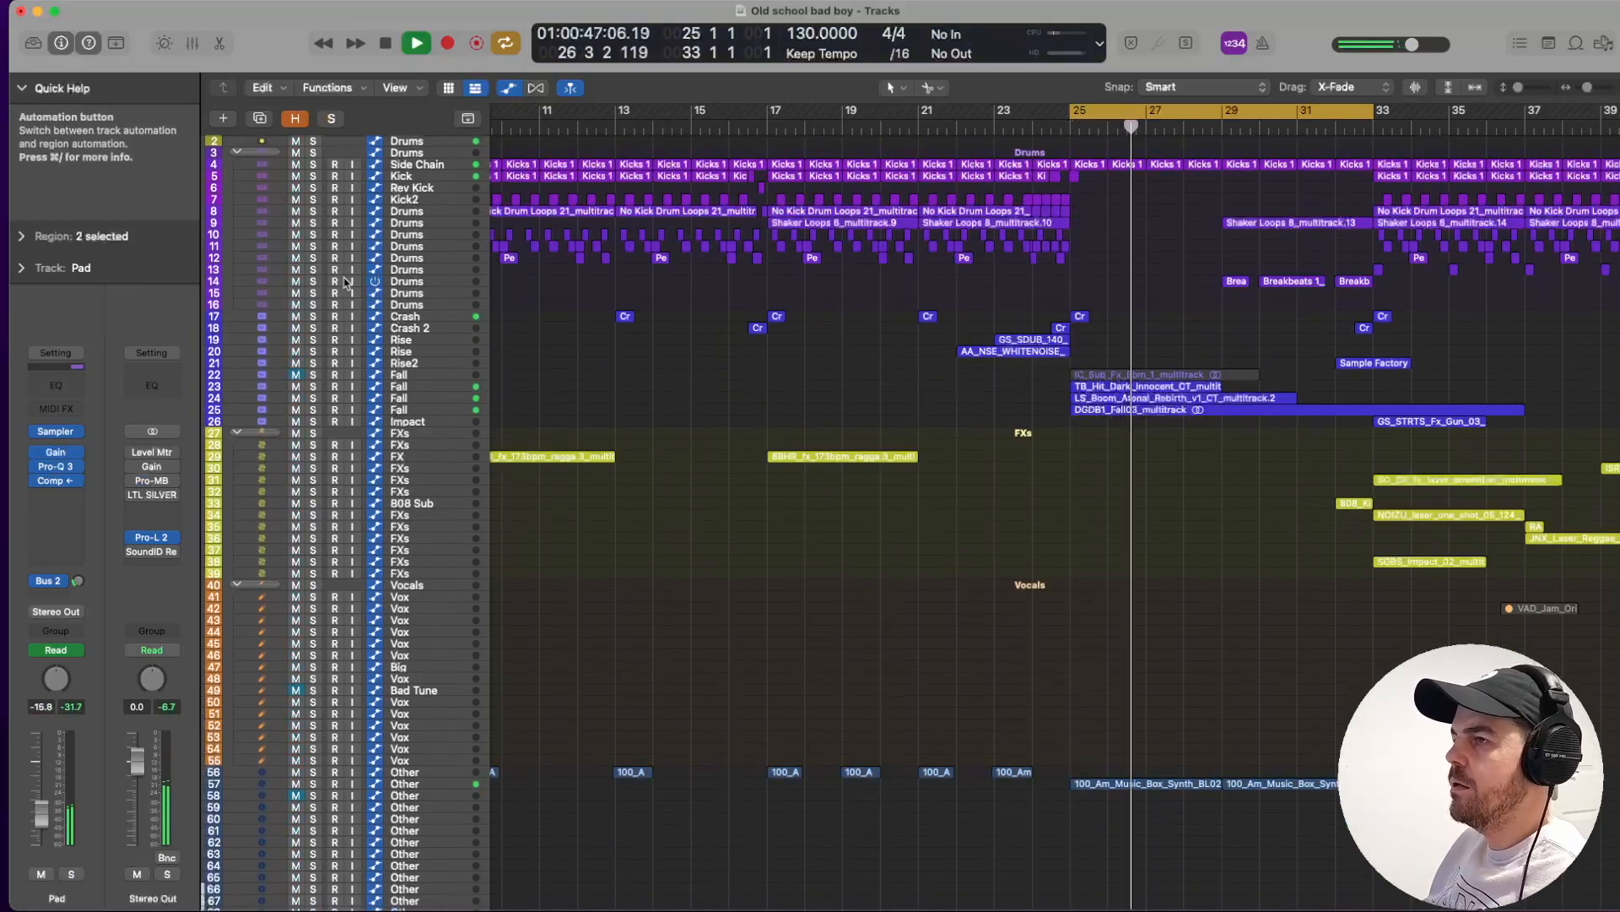
Select Drums track 14 and examine its Breakbeats regions between bars 29 and 33 during playback.
{"action": "left_click", "coordinate": [430, 271]}
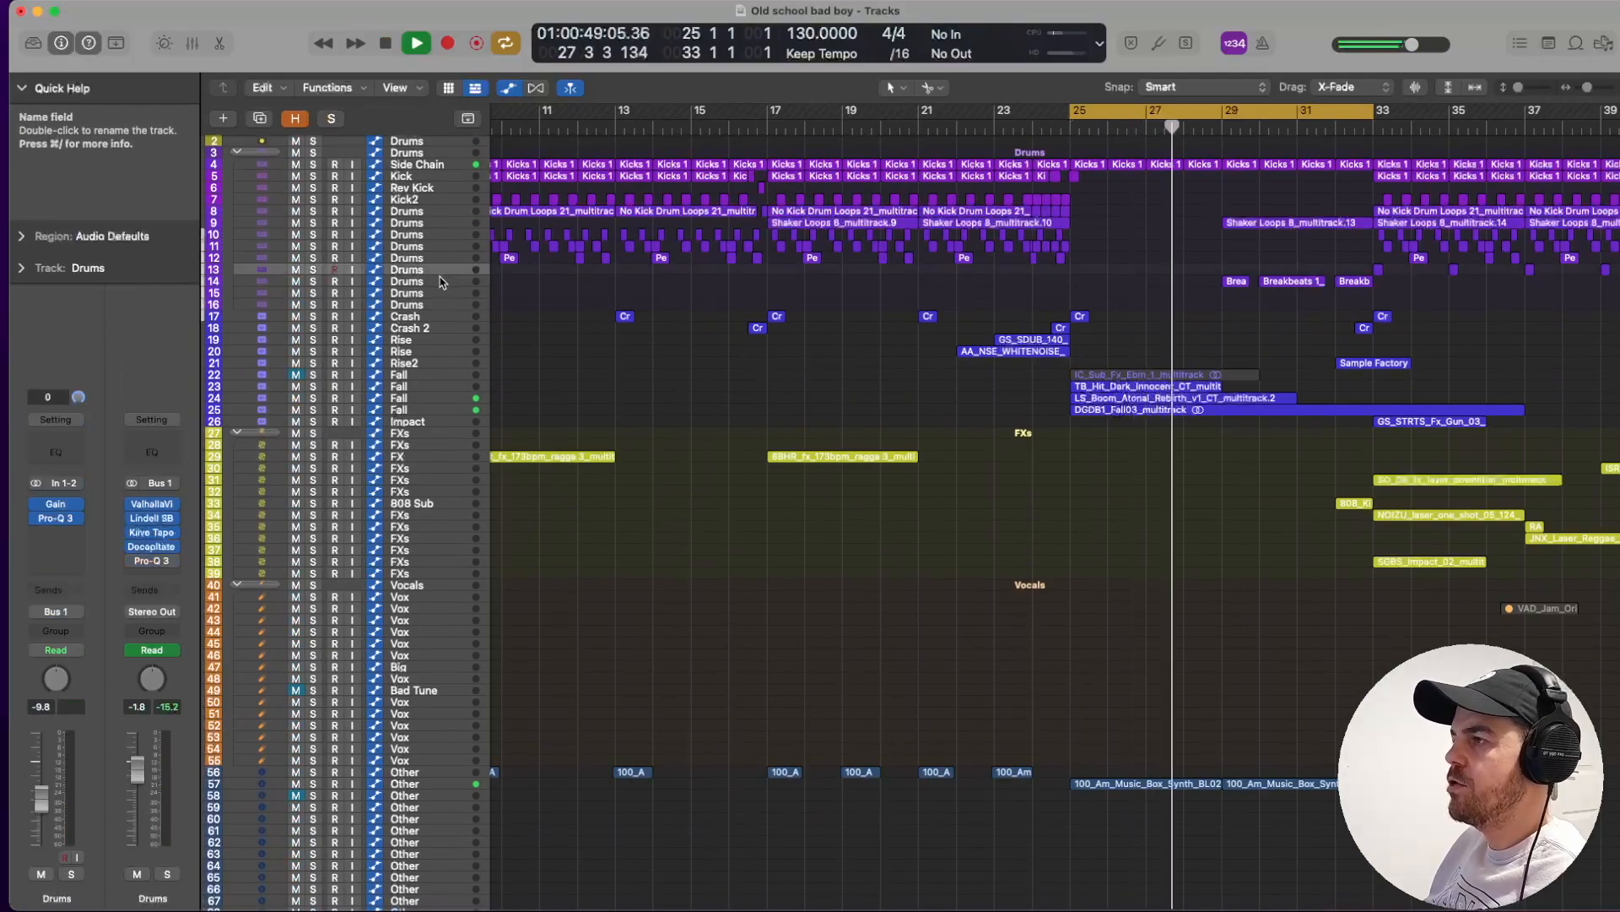
{"action": "left_click", "coordinate": [440, 282]}
{"action": "key", "text": "super+Down"}
{"action": "key", "text": "super+Down"}
{"action": "key", "text": "super+Down"}
{"action": "key", "text": "super+Down"}
{"action": "key", "text": "super+Down"}
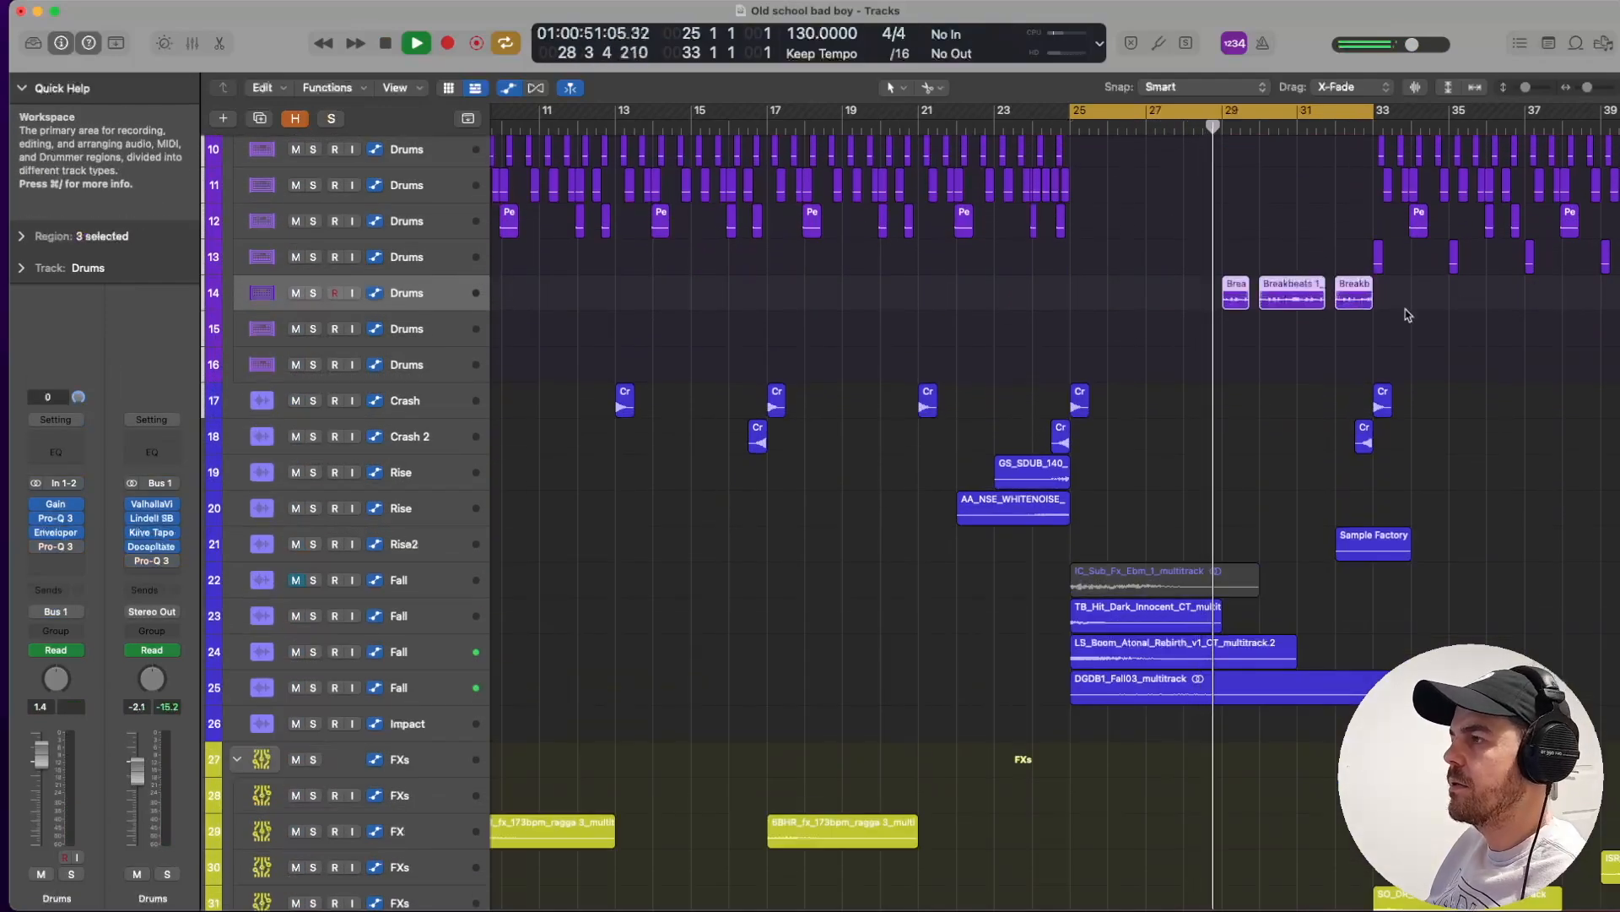
{"action": "scroll", "coordinate": [1407, 315], "scroll_direction": "up", "scroll_amount": 5}
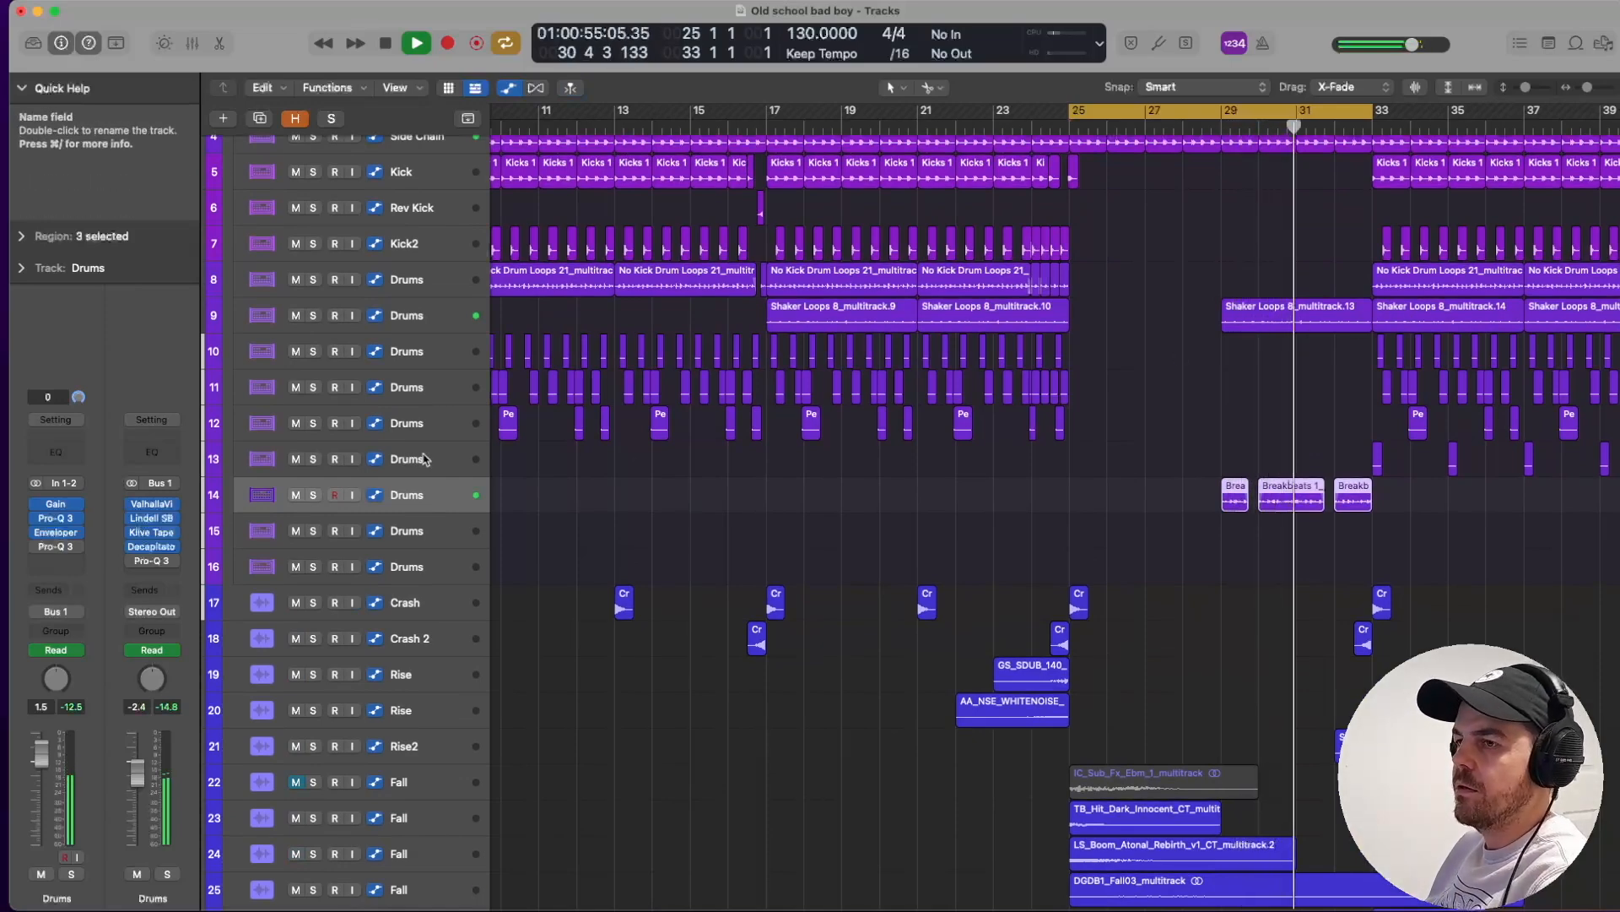
Solo Drums track 14 and set the cycle range to bars 29–33 to audition the breakbeats.
{"action": "key", "text": "space"}
{"action": "key", "text": "s"}
{"action": "key", "text": "space"}
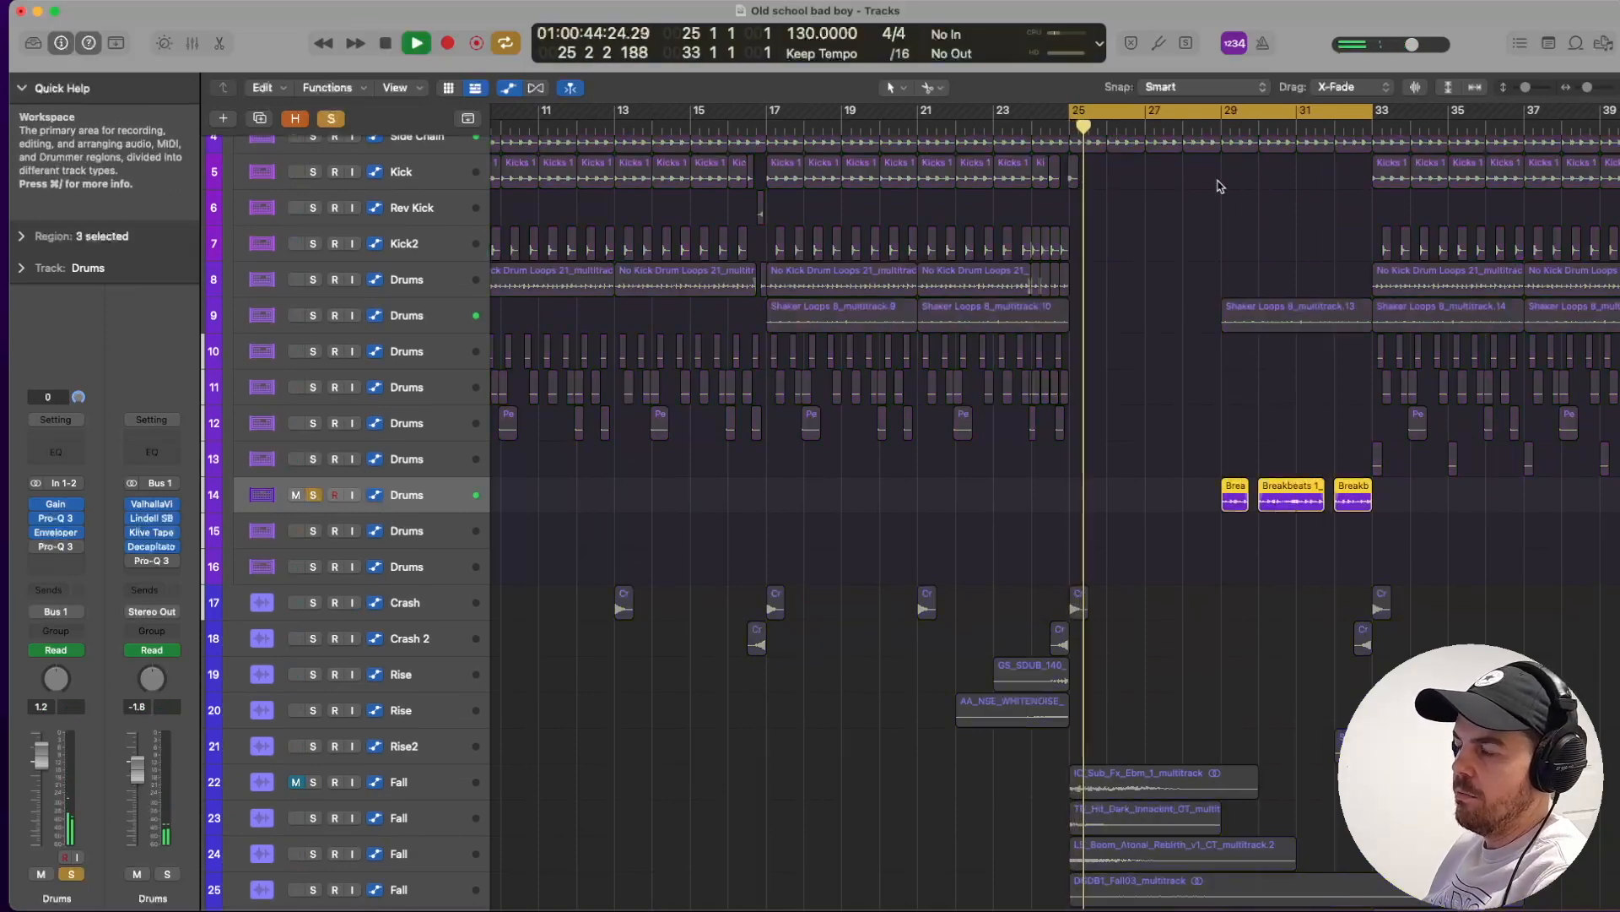
{"action": "left_click", "coordinate": [1229, 117]}
{"action": "left_click_drag", "start_coordinate": [1229, 117], "coordinate": [1373, 118]}
{"action": "key", "text": "space"}
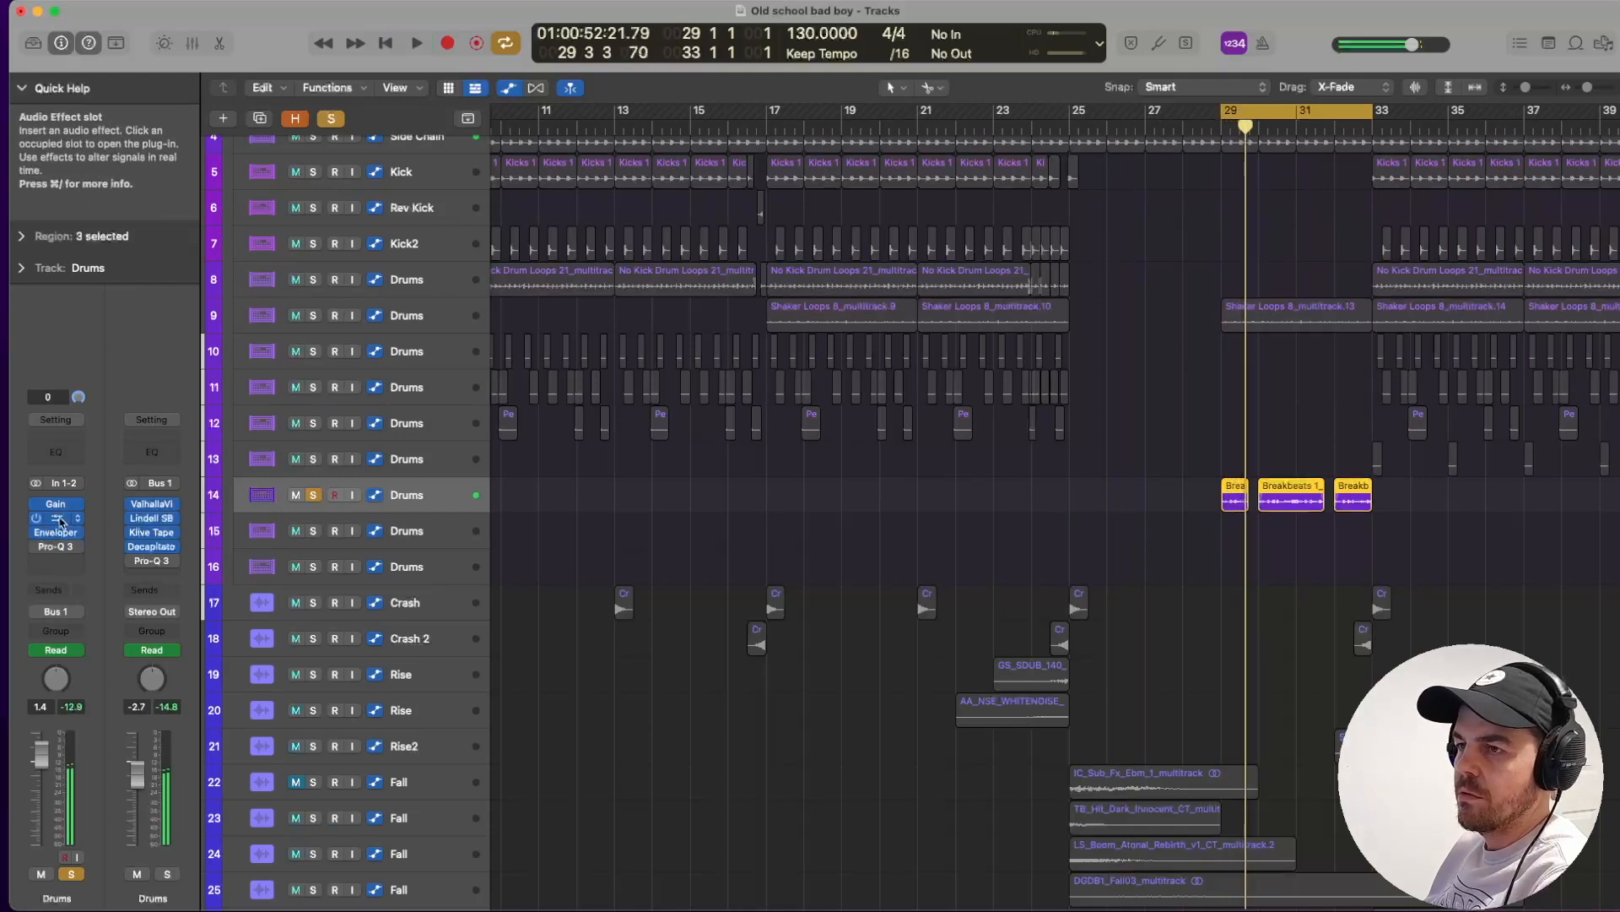
Examine the Pro-Q 3 curve on Drums track 14 while the breakbeats play, and close the plug-in window.
{"action": "key", "text": "v"}
{"action": "key", "text": "space"}
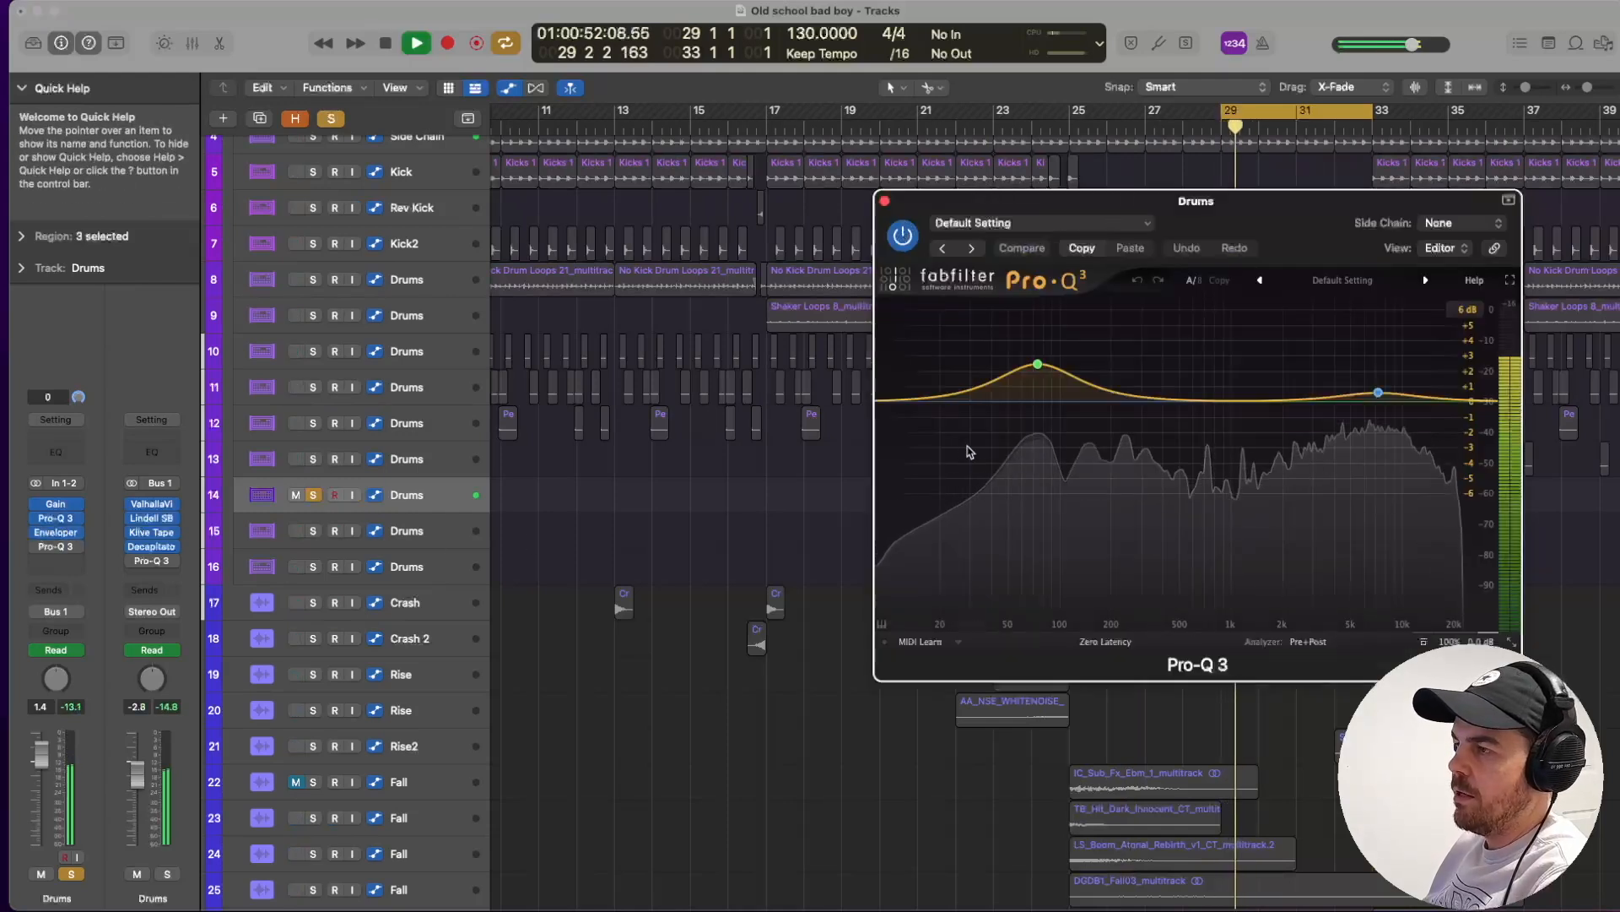
{"action": "left_click", "coordinate": [886, 201]}
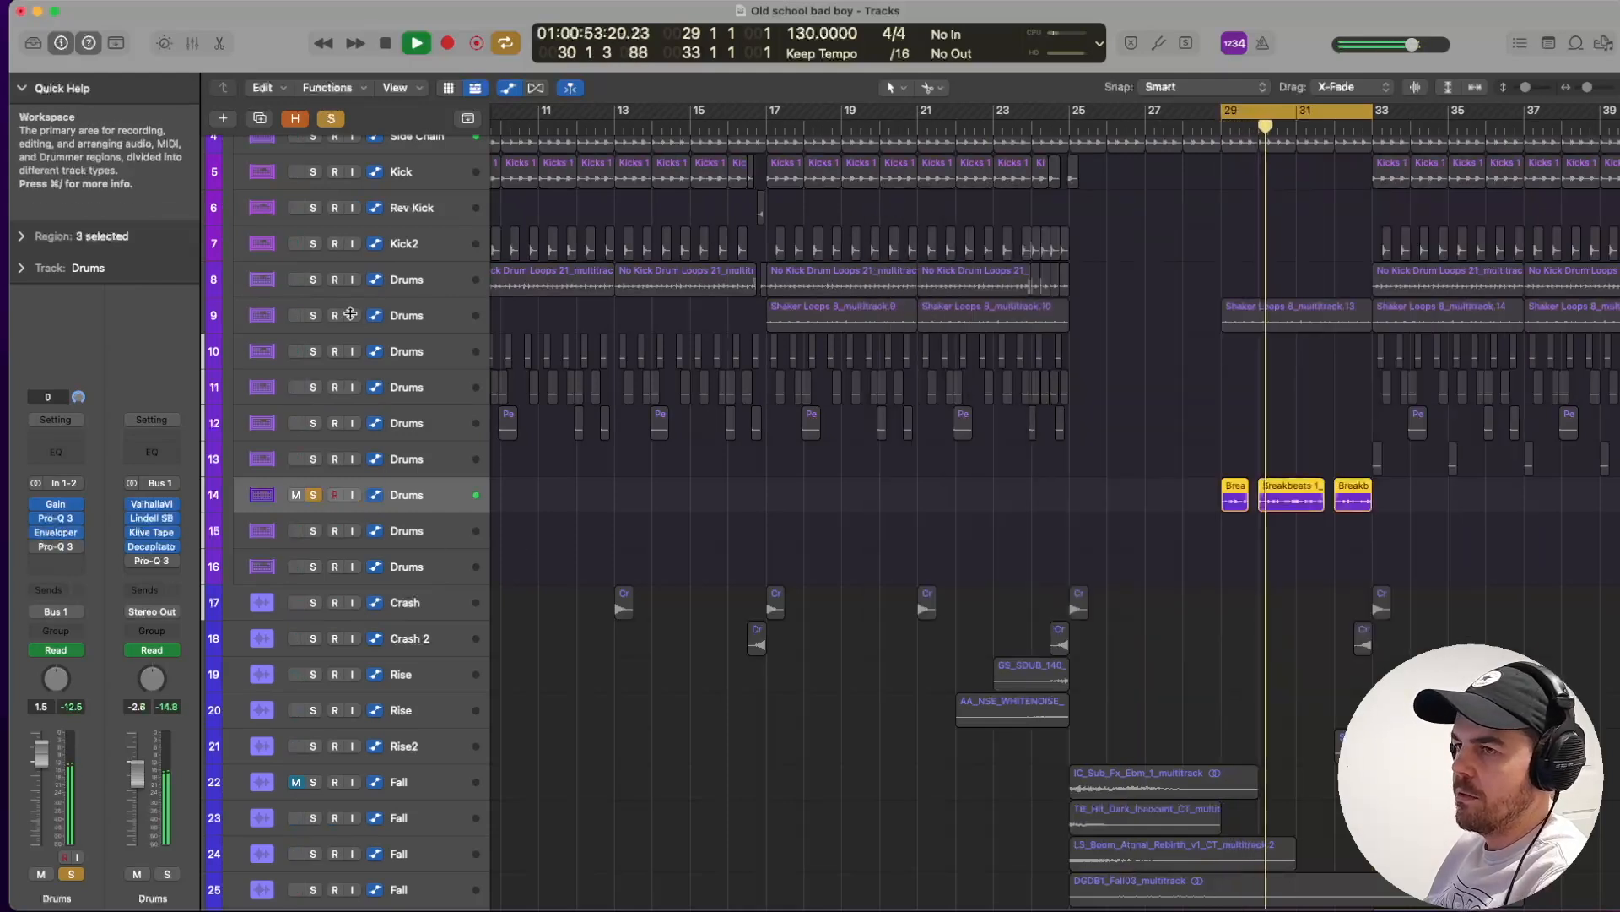
Examine the Enveloper's attack and release settings on Drums track 14, stop playback and close its window.
{"action": "left_click", "coordinate": [55, 532]}
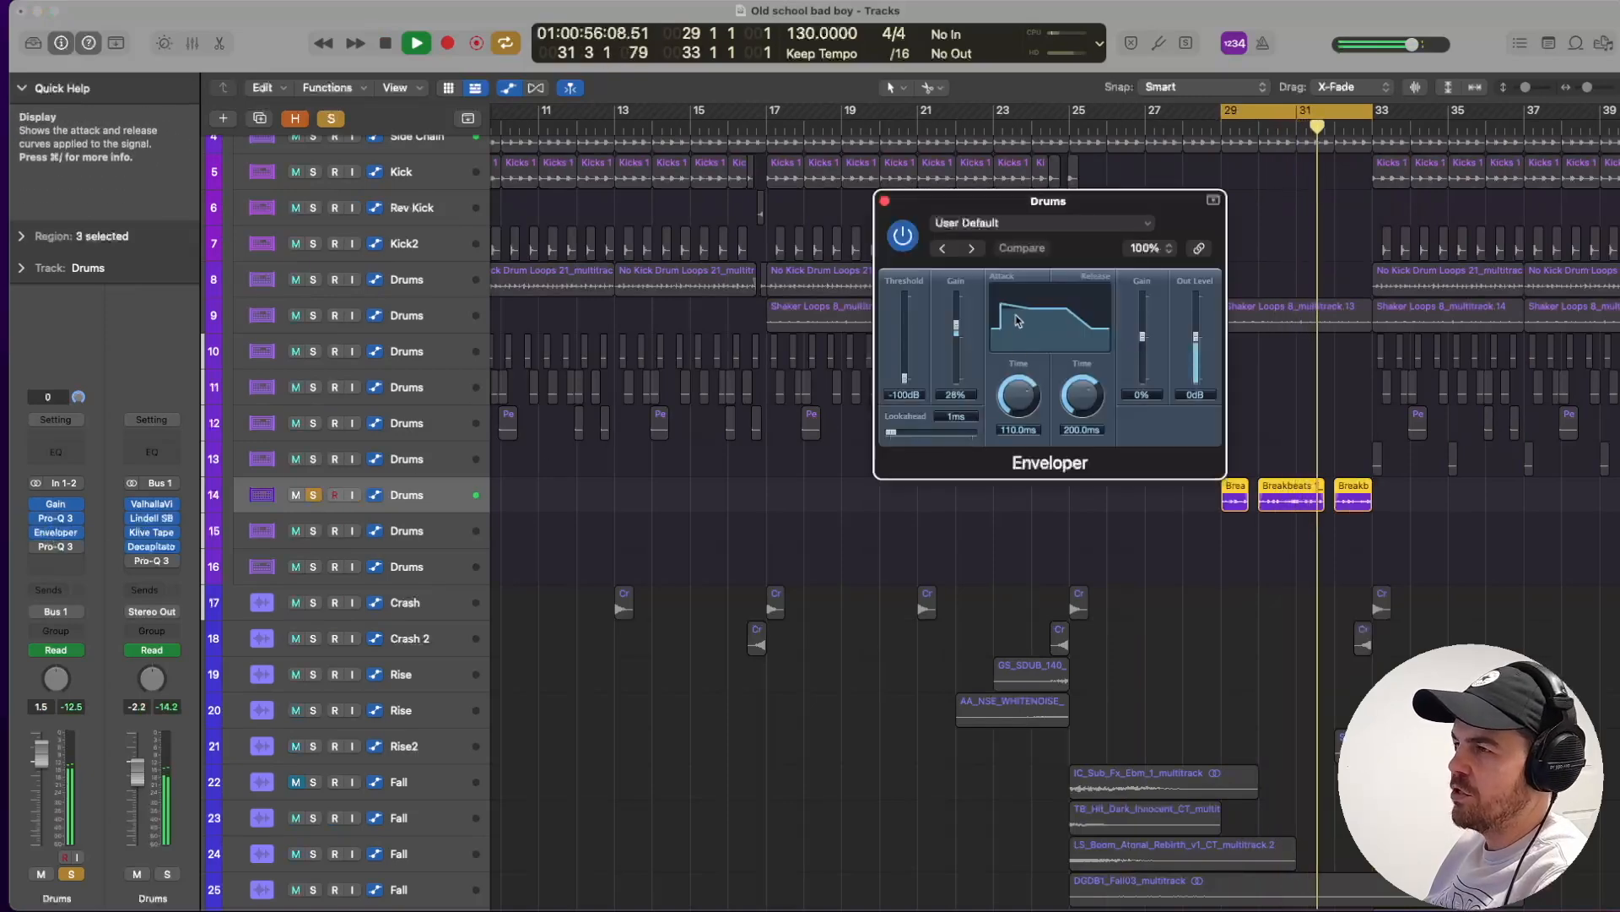
{"action": "key", "text": "space"}
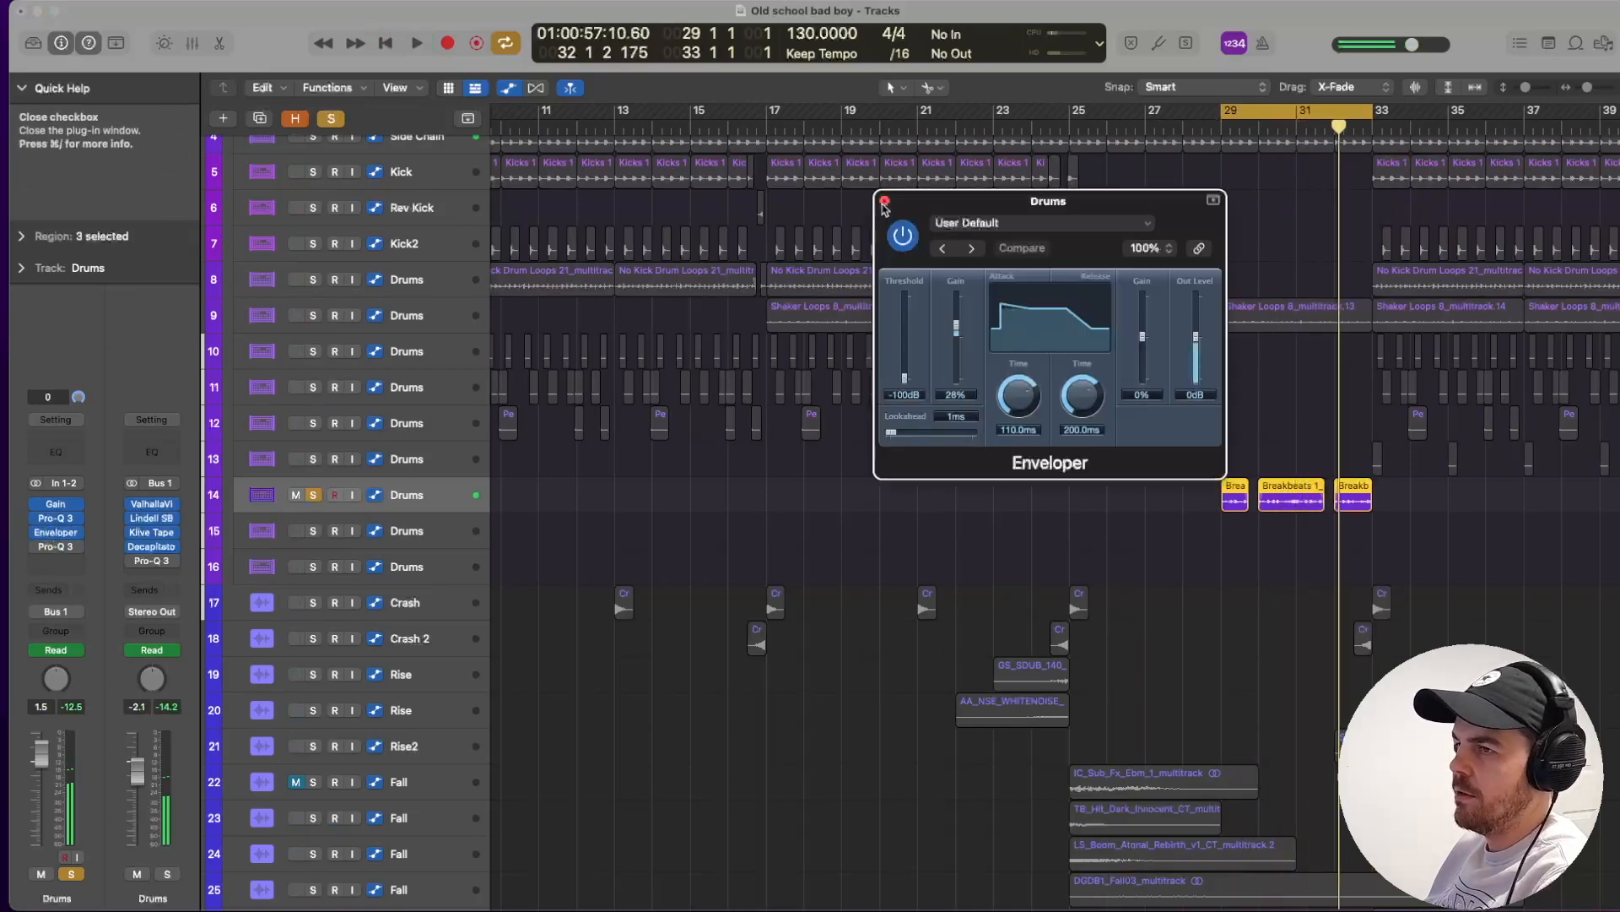
{"action": "left_click", "coordinate": [885, 201]}
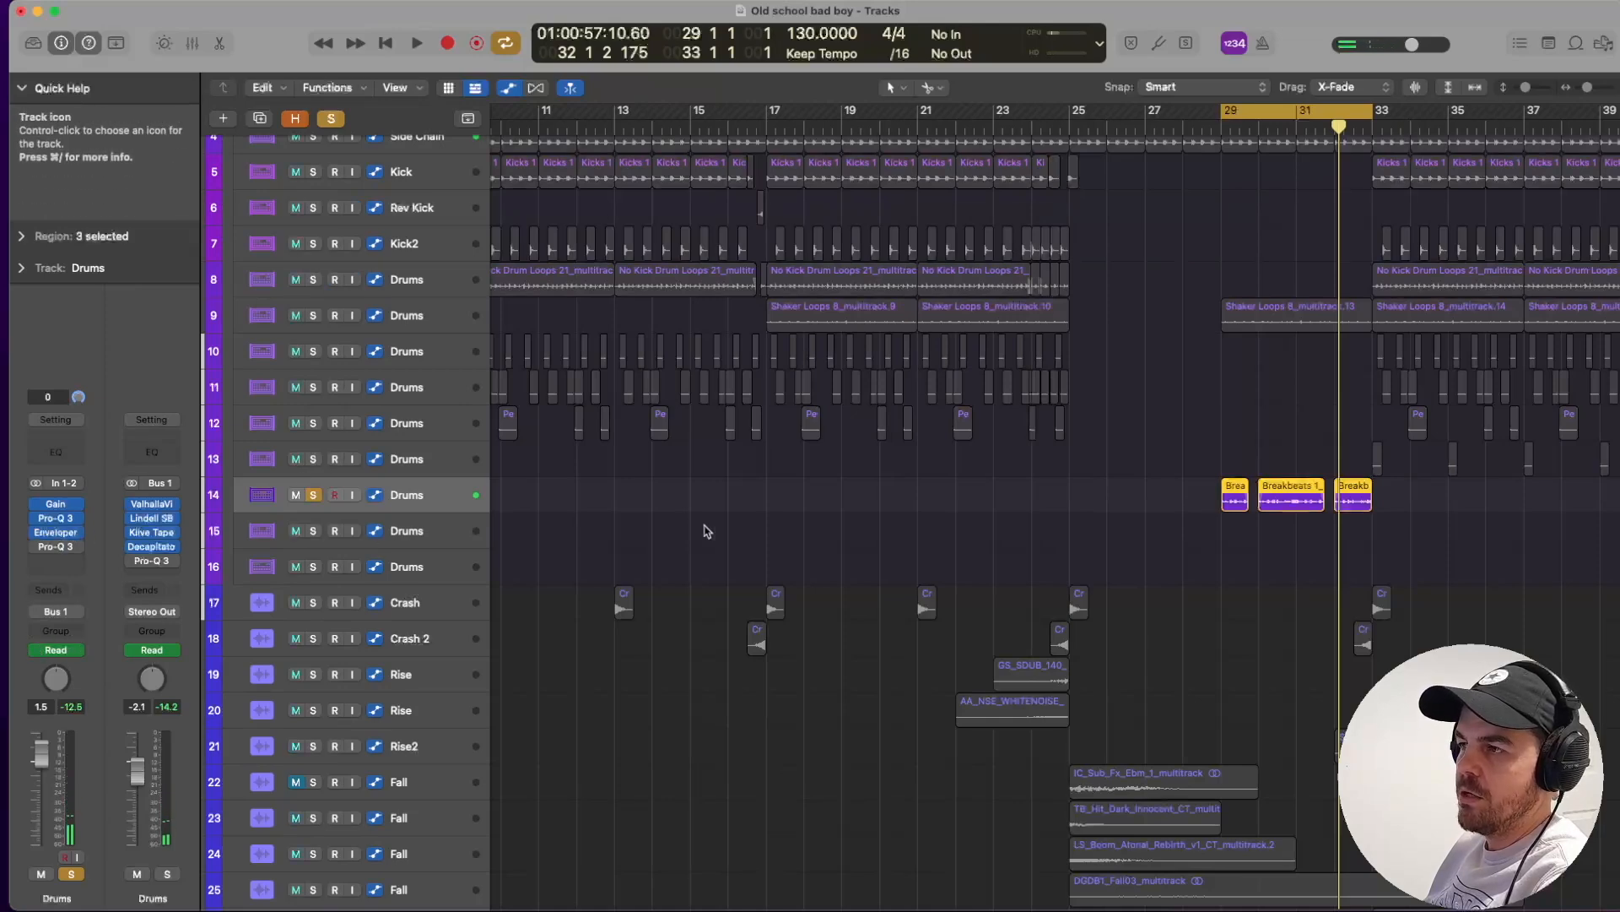
Clear the solo on Drums track 14 and play the full mix from bar 29.
{"action": "key", "text": "space"}
{"action": "key", "text": "space"}
{"action": "left_click", "coordinate": [331, 118]}
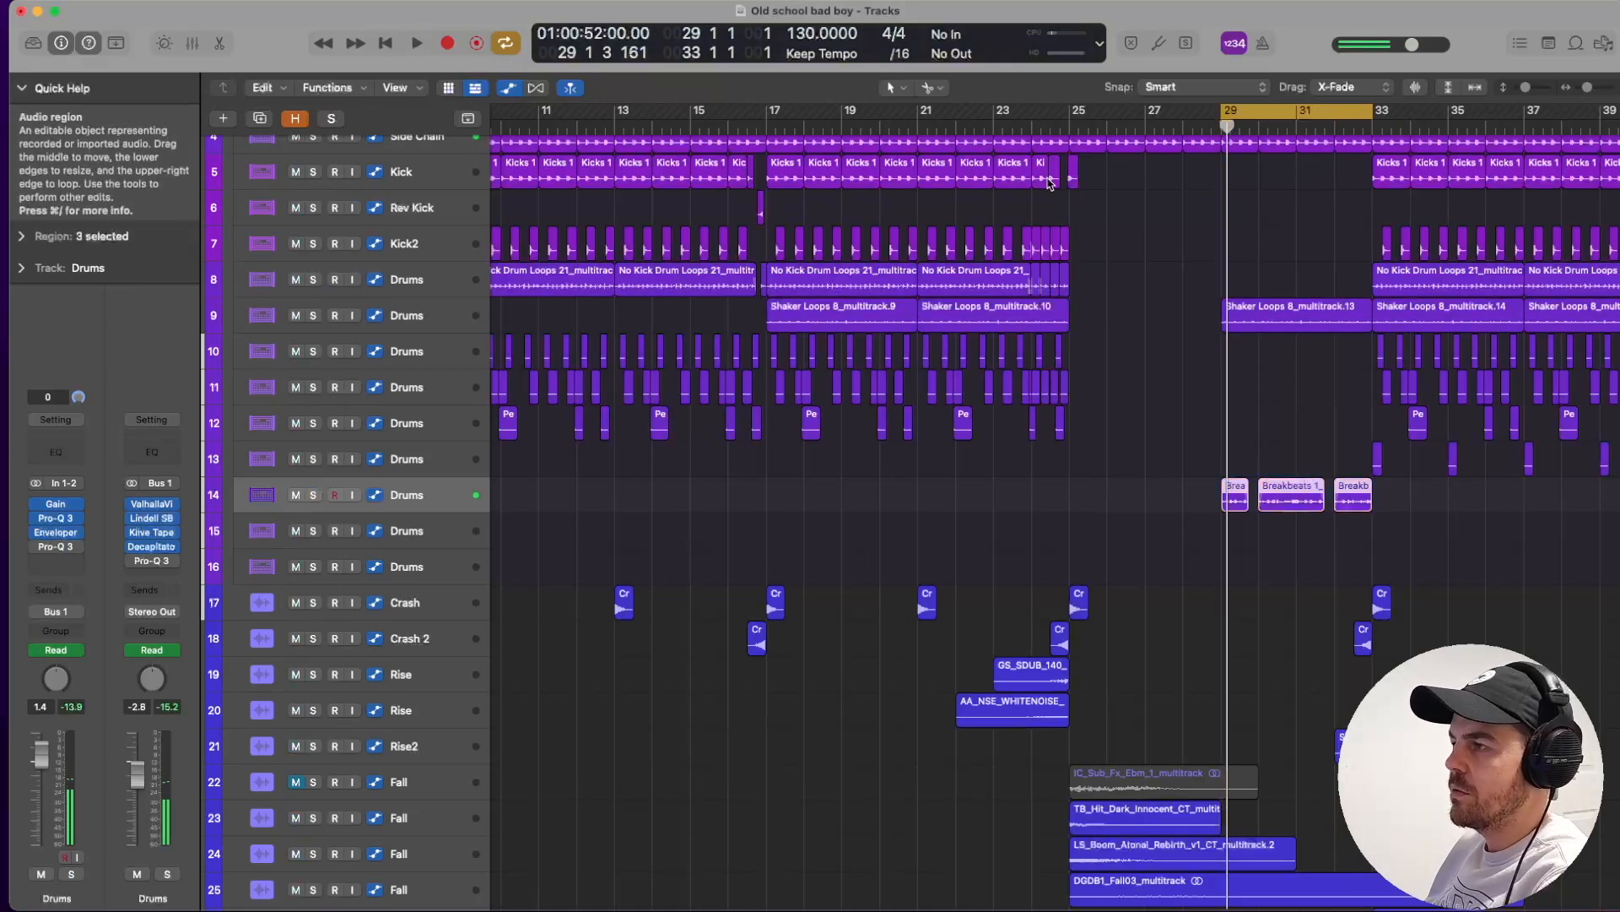
{"action": "key", "text": "space"}
Stop playback, select Ragga Muffin Stretch track 87 and examine its long region at bar 29 and the chops from bar 33.
{"action": "scroll", "coordinate": [1336, 240], "scroll_direction": "down", "scroll_amount": 10}
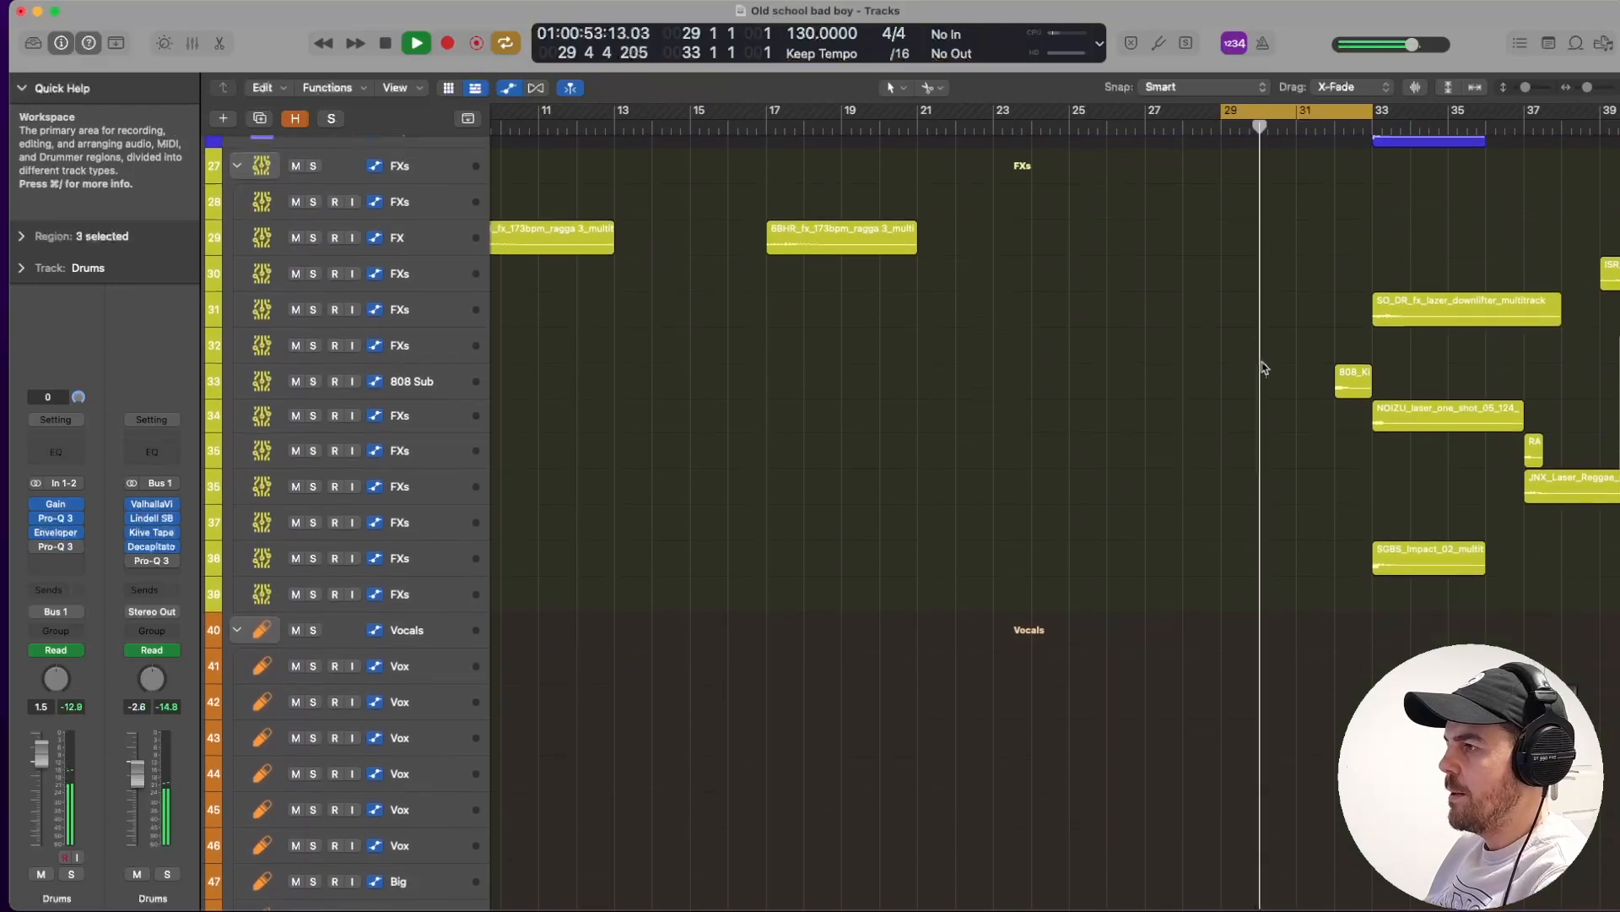
{"action": "scroll", "coordinate": [1281, 427], "scroll_direction": "down", "scroll_amount": 5}
{"action": "scroll", "coordinate": [1280, 430], "scroll_direction": "down", "scroll_amount": 5}
{"action": "scroll", "coordinate": [1279, 473], "scroll_direction": "up", "scroll_amount": 1}
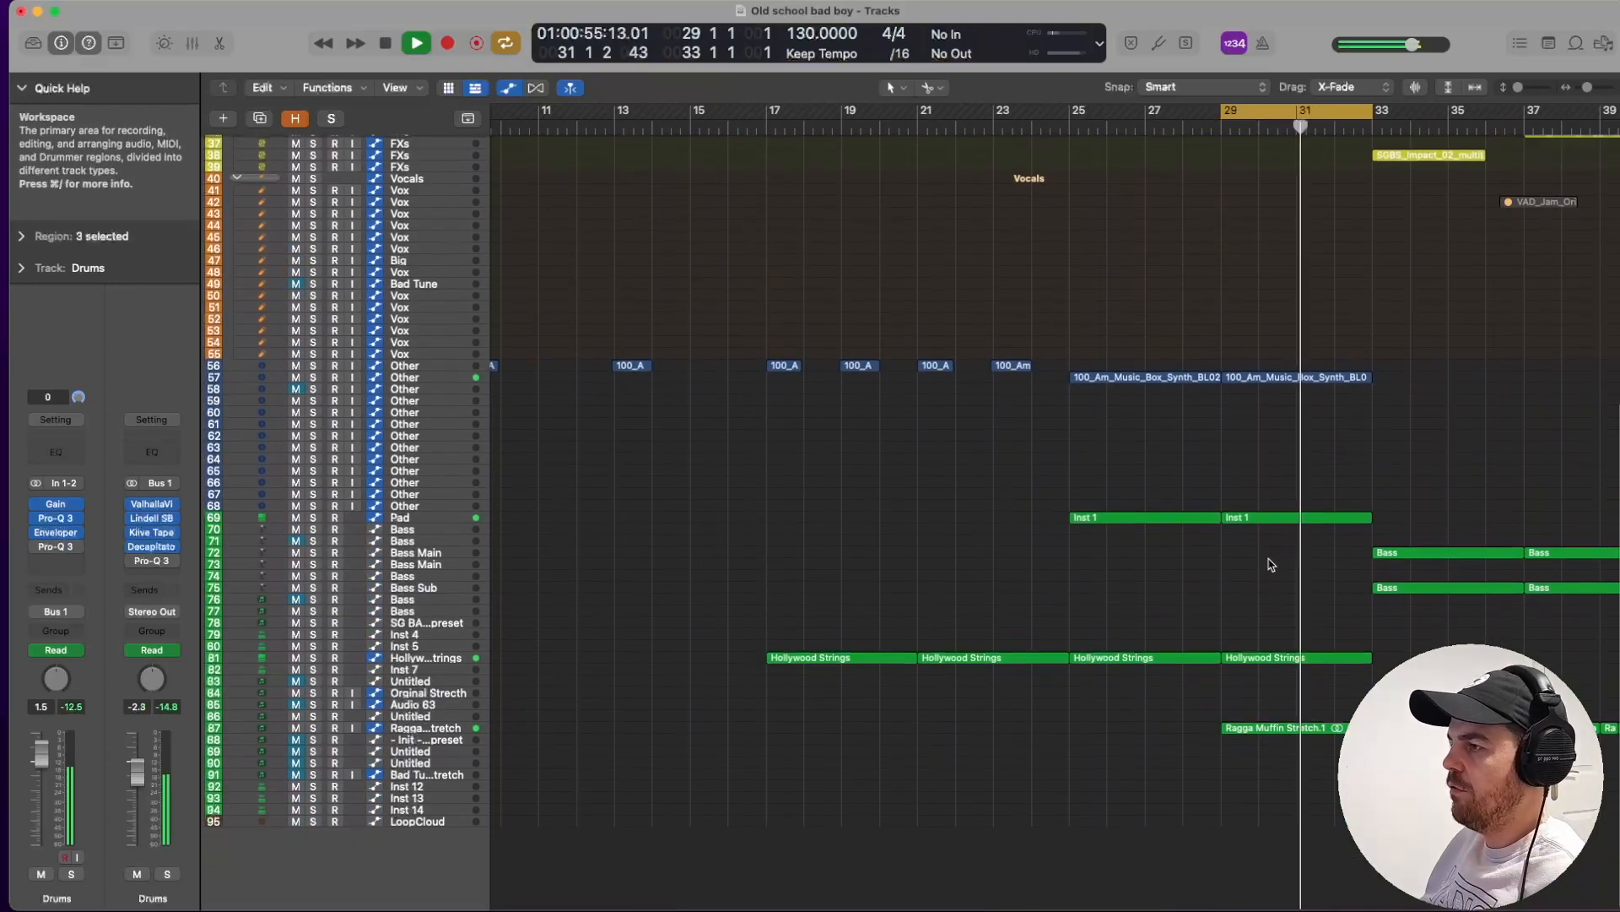
{"action": "key", "text": "space"}
{"action": "left_click", "coordinate": [427, 732]}
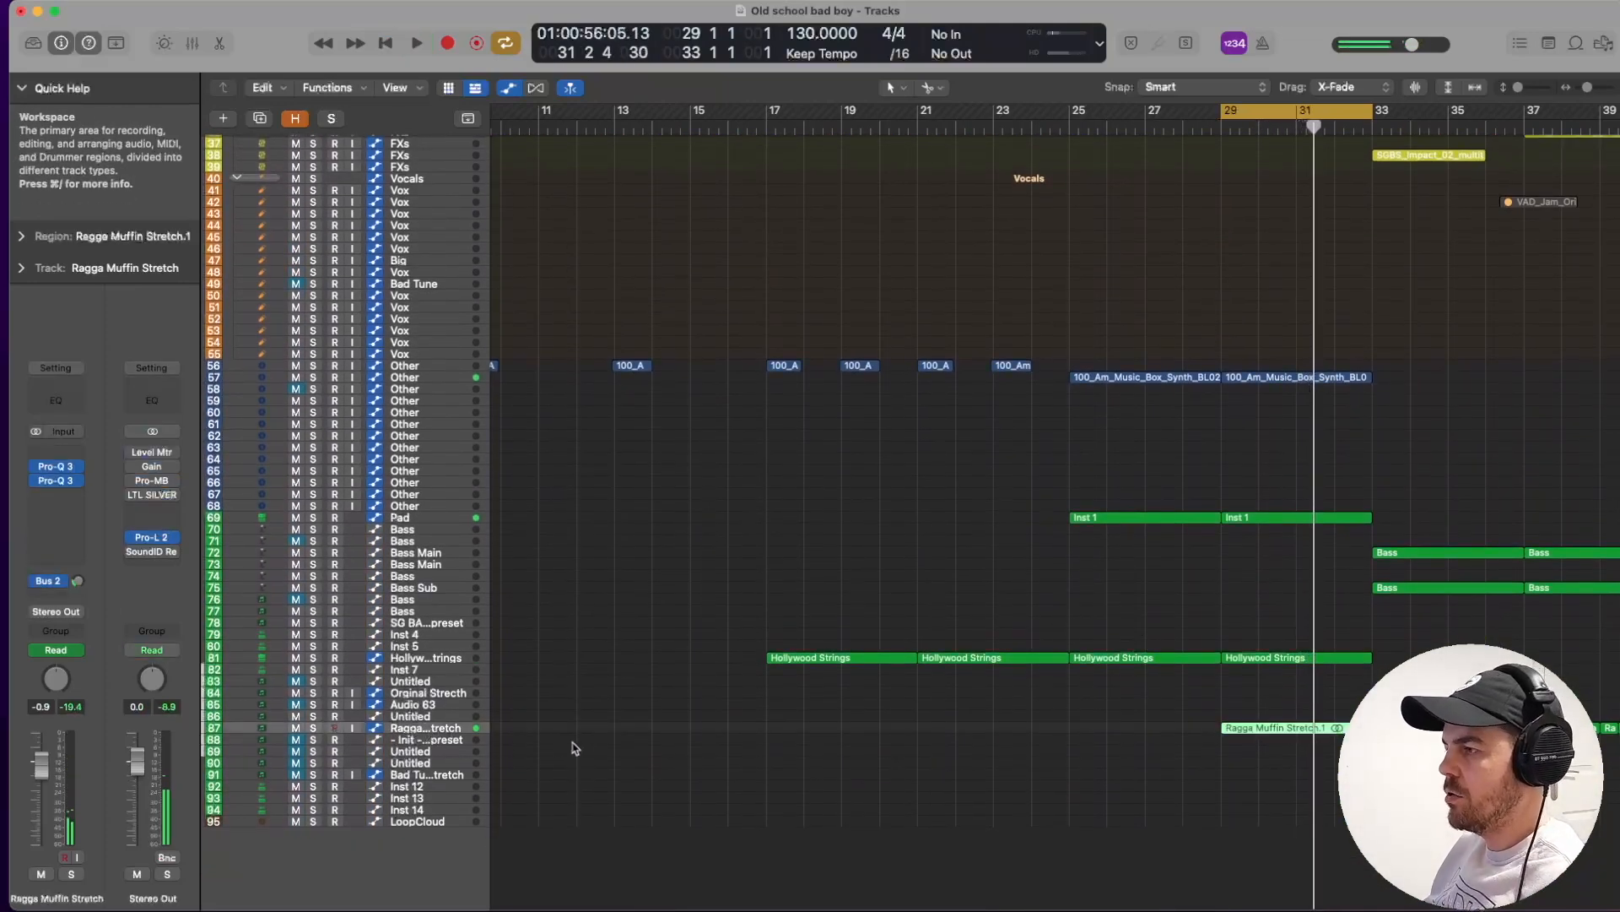
{"action": "scroll", "coordinate": [1037, 721], "scroll_direction": "up", "scroll_amount": 5}
{"action": "scroll", "coordinate": [1038, 721], "scroll_direction": "right", "scroll_amount": 5}
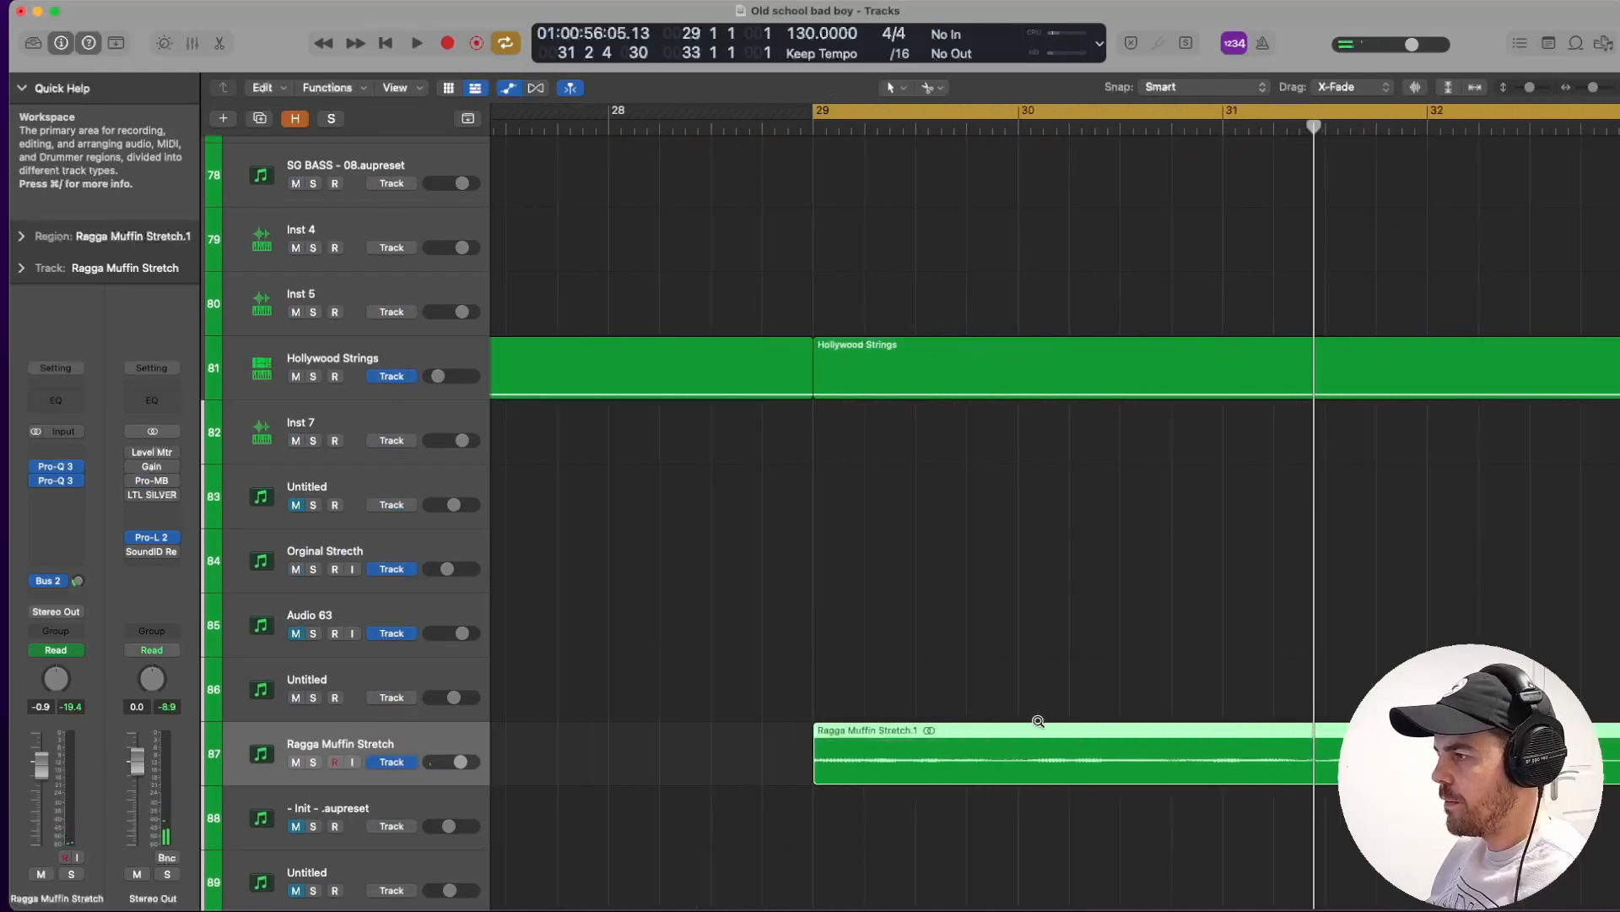
{"action": "scroll", "coordinate": [1038, 721], "scroll_direction": "down", "scroll_amount": 5}
{"action": "scroll", "coordinate": [1035, 722], "scroll_direction": "down", "scroll_amount": 2}
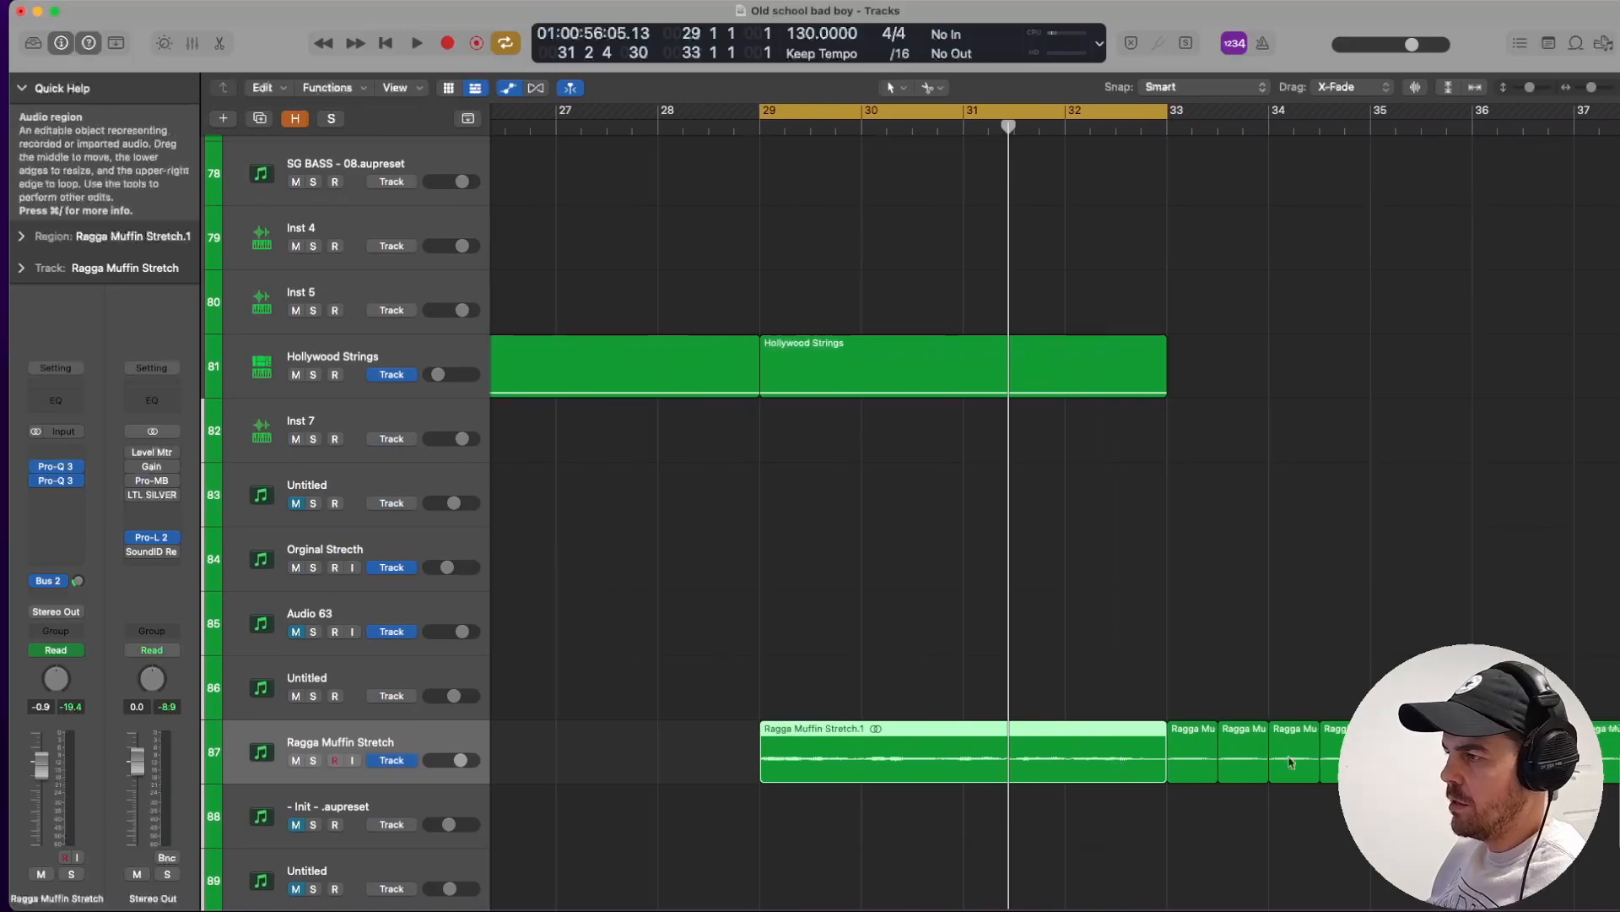
{"action": "left_click_drag", "start_coordinate": [1200, 702], "coordinate": [1255, 758]}
Audition Layer A's ragga muffin.aif sample in TAL Sampler on Untitled track 86, dismissing the preset-directory notice and closing the plug-in.
{"action": "left_click", "coordinate": [325, 682]}
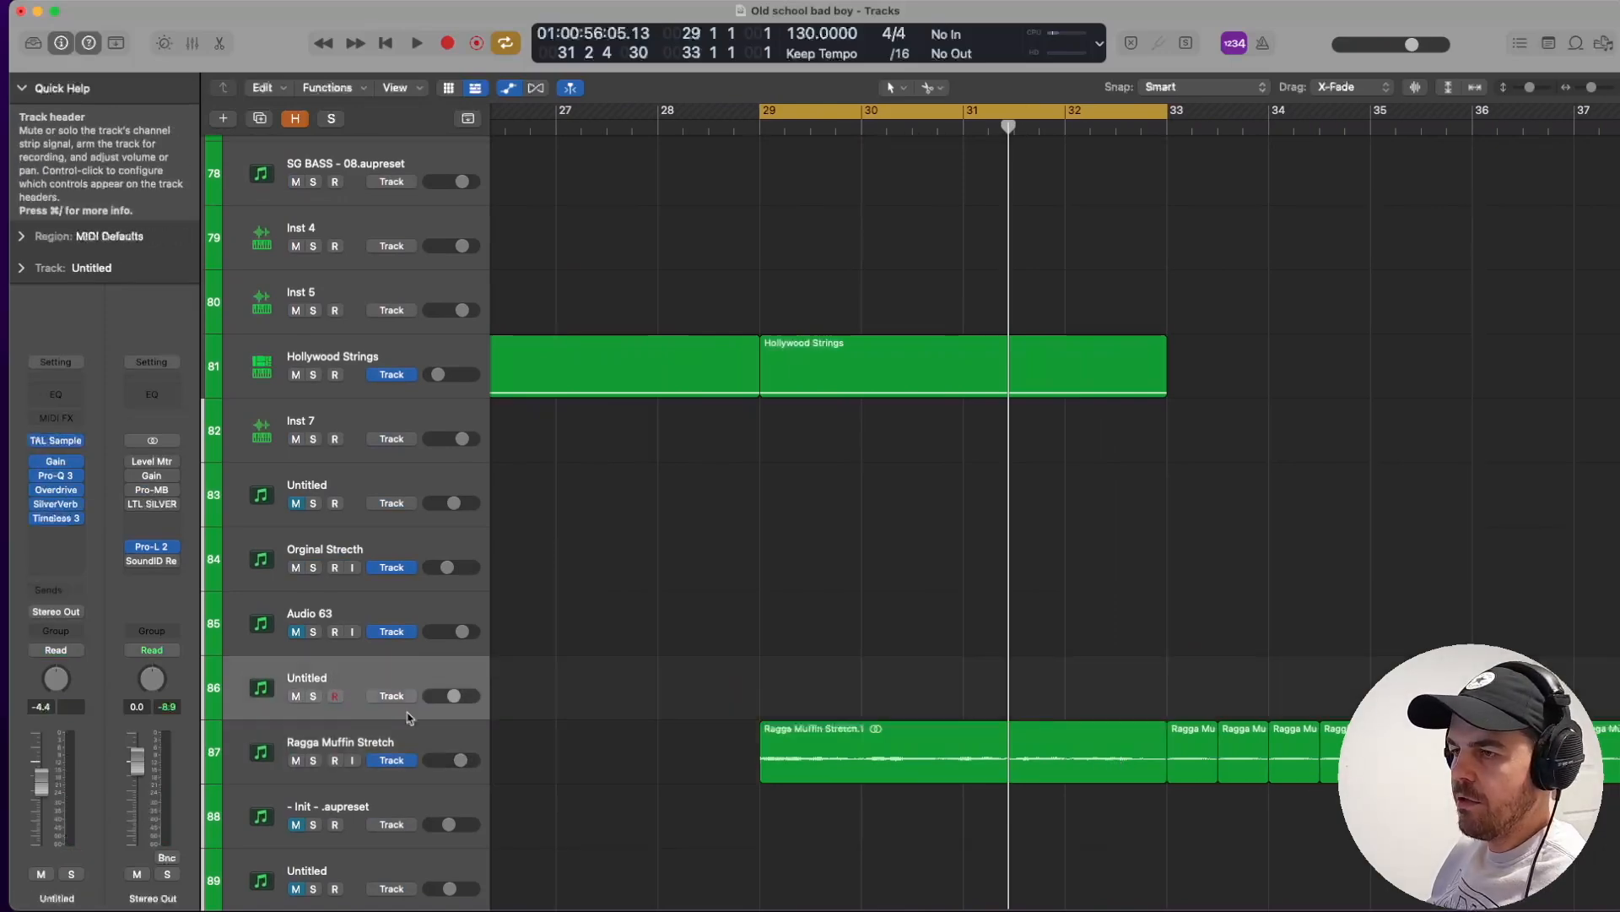
{"action": "left_click", "coordinate": [58, 445]}
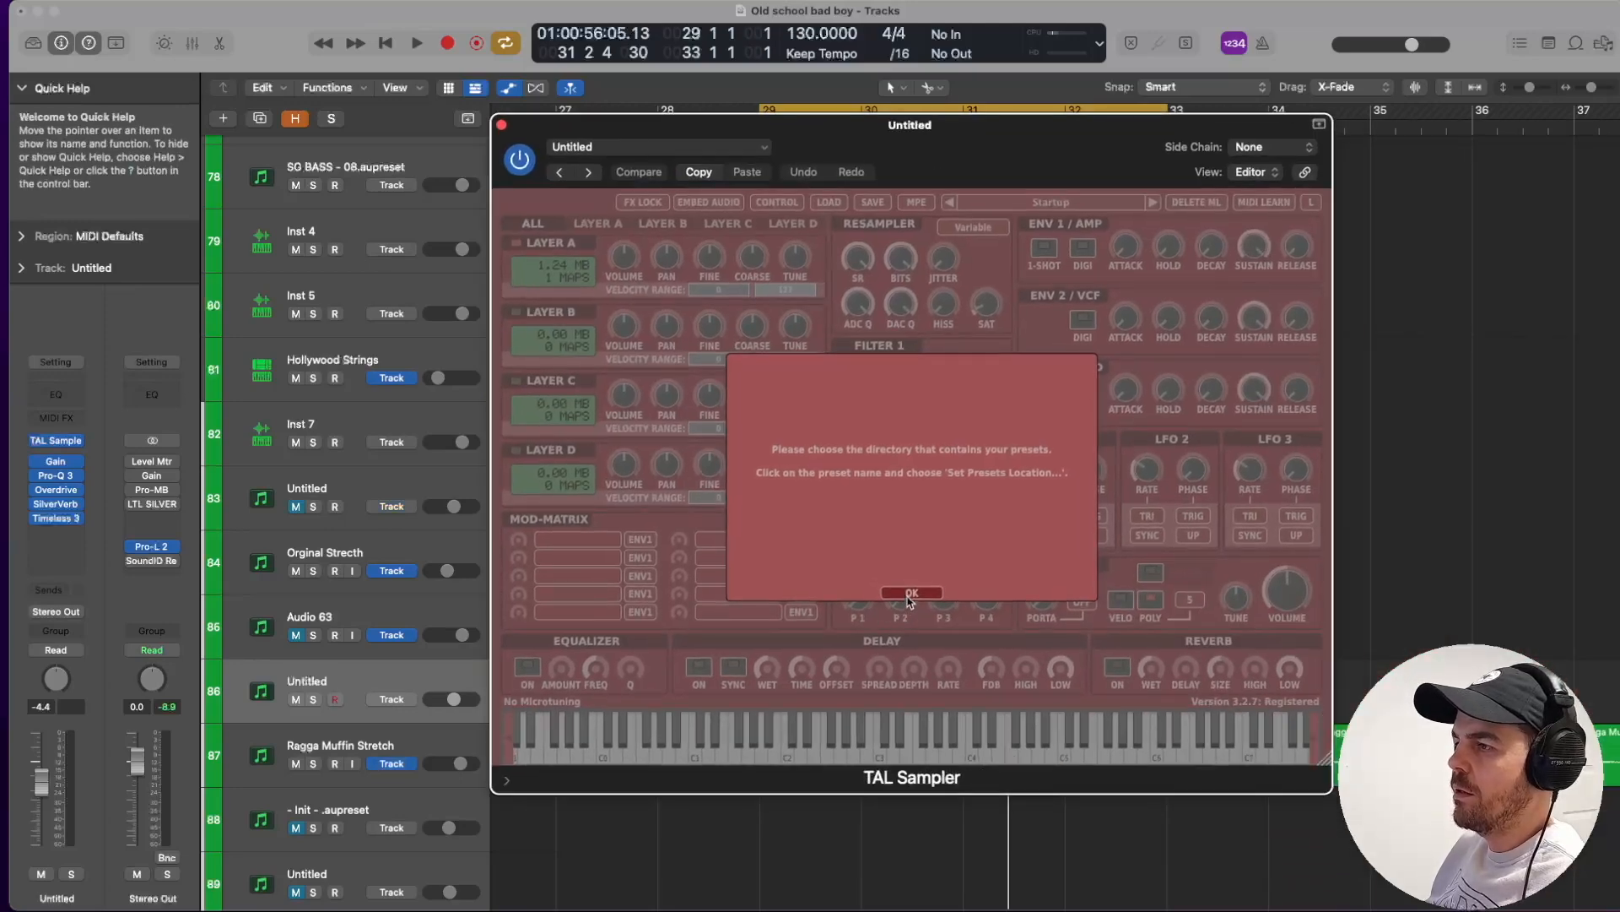
{"action": "left_click", "coordinate": [911, 594]}
{"action": "left_click", "coordinate": [595, 225]}
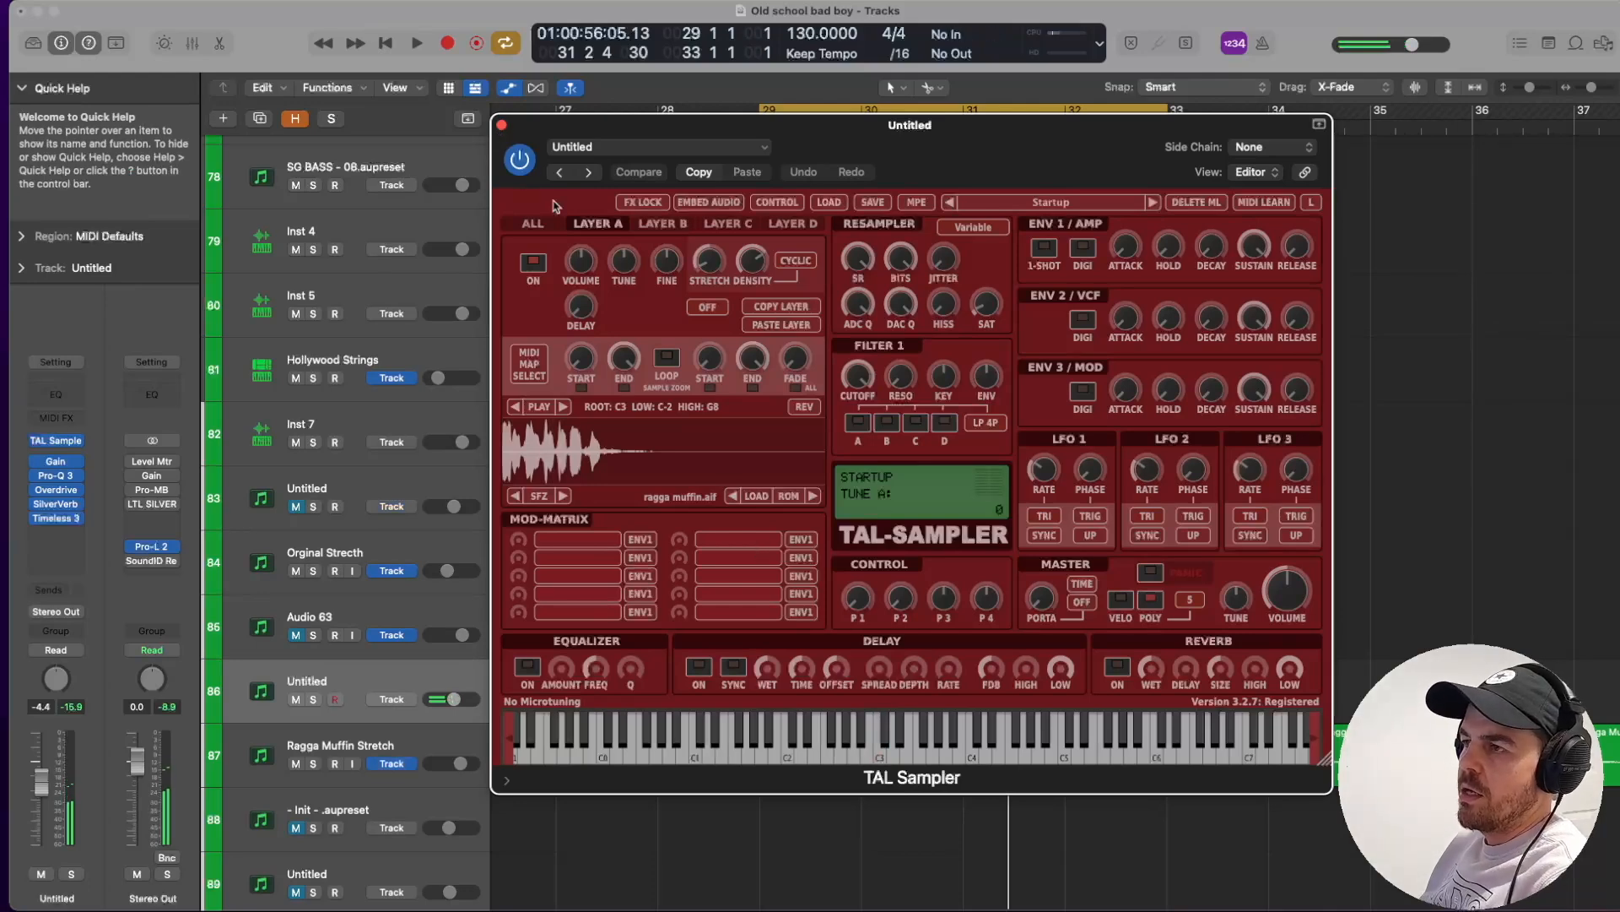
{"action": "left_click", "coordinate": [501, 125]}
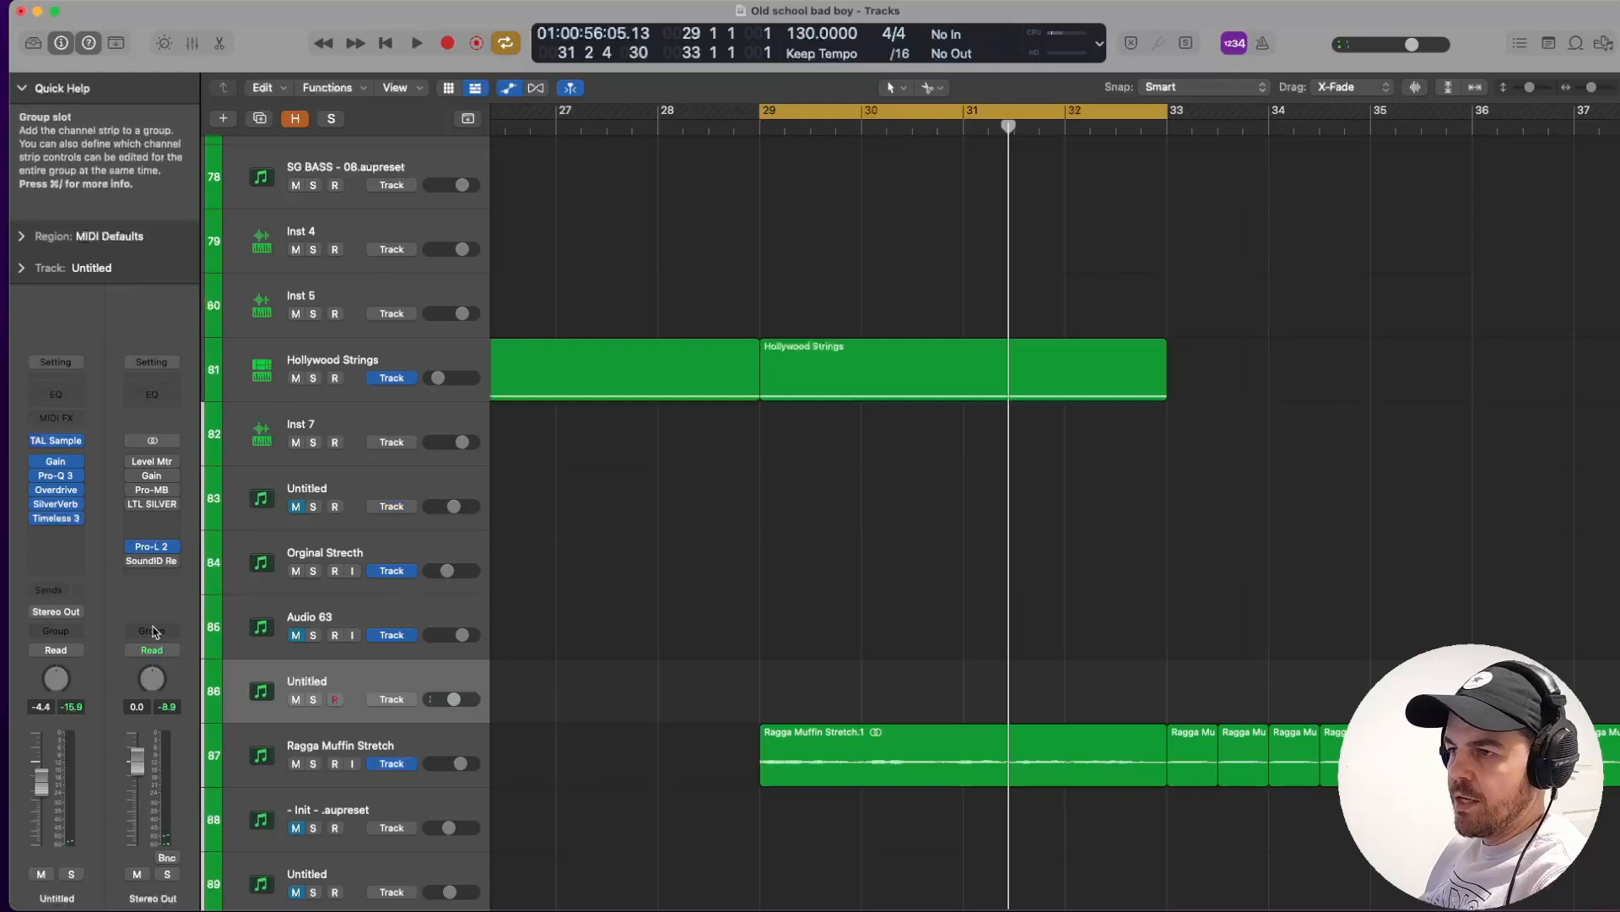
Examine the Pro-Q 3 curve and Overdrive settings on Untitled track 86, closing each plug-in window.
{"action": "left_click", "coordinate": [55, 477]}
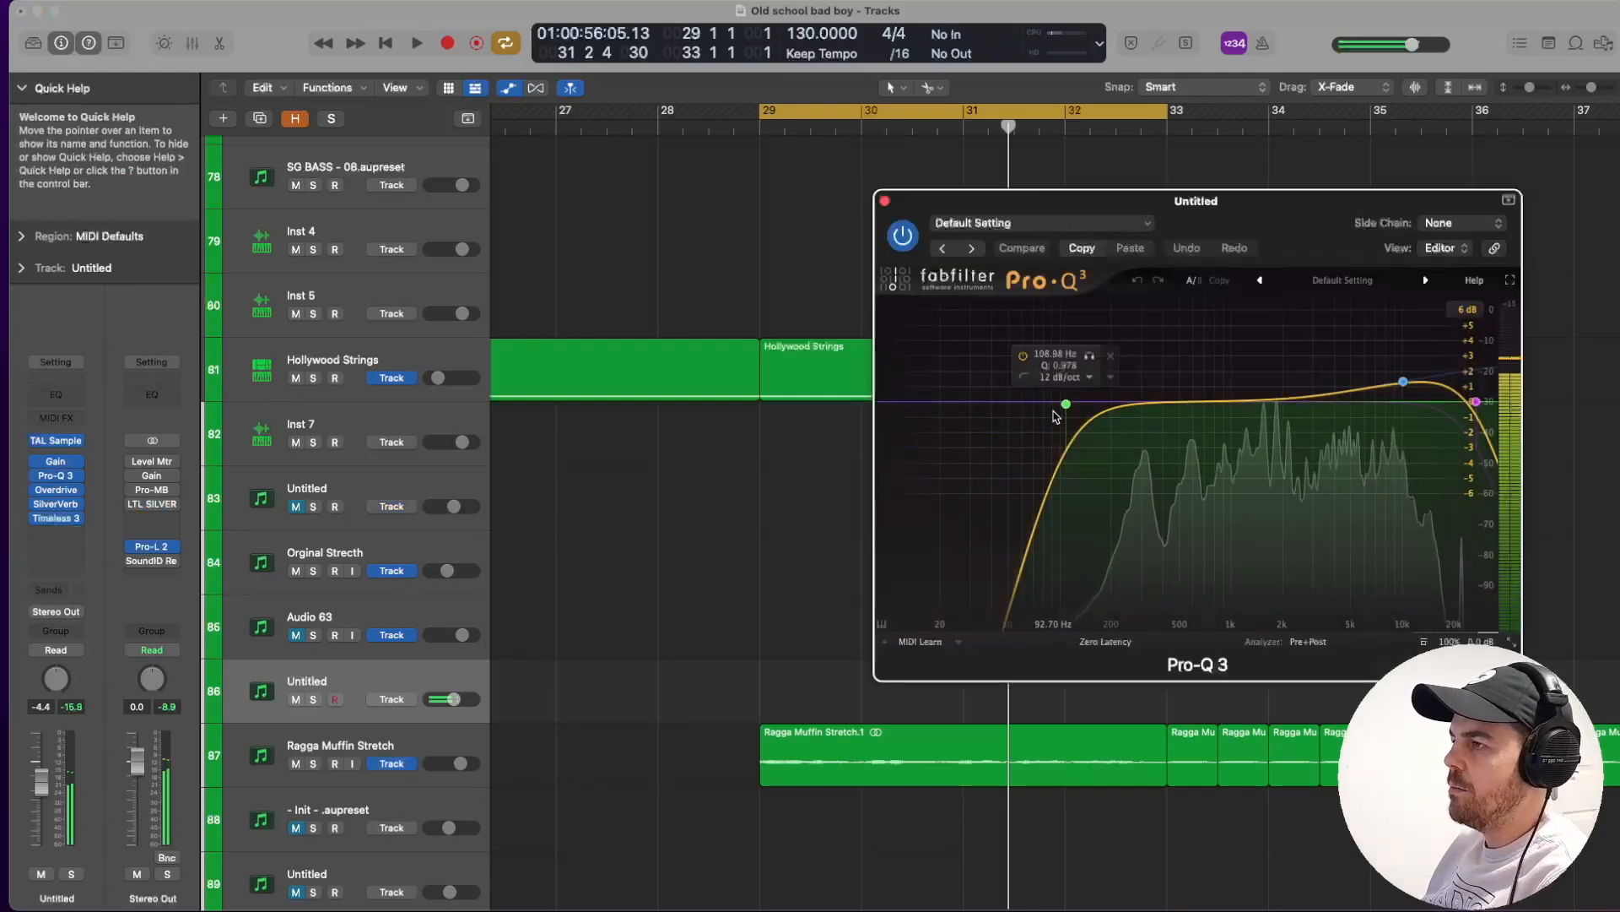
{"action": "left_click", "coordinate": [884, 200]}
{"action": "left_click", "coordinate": [57, 493]}
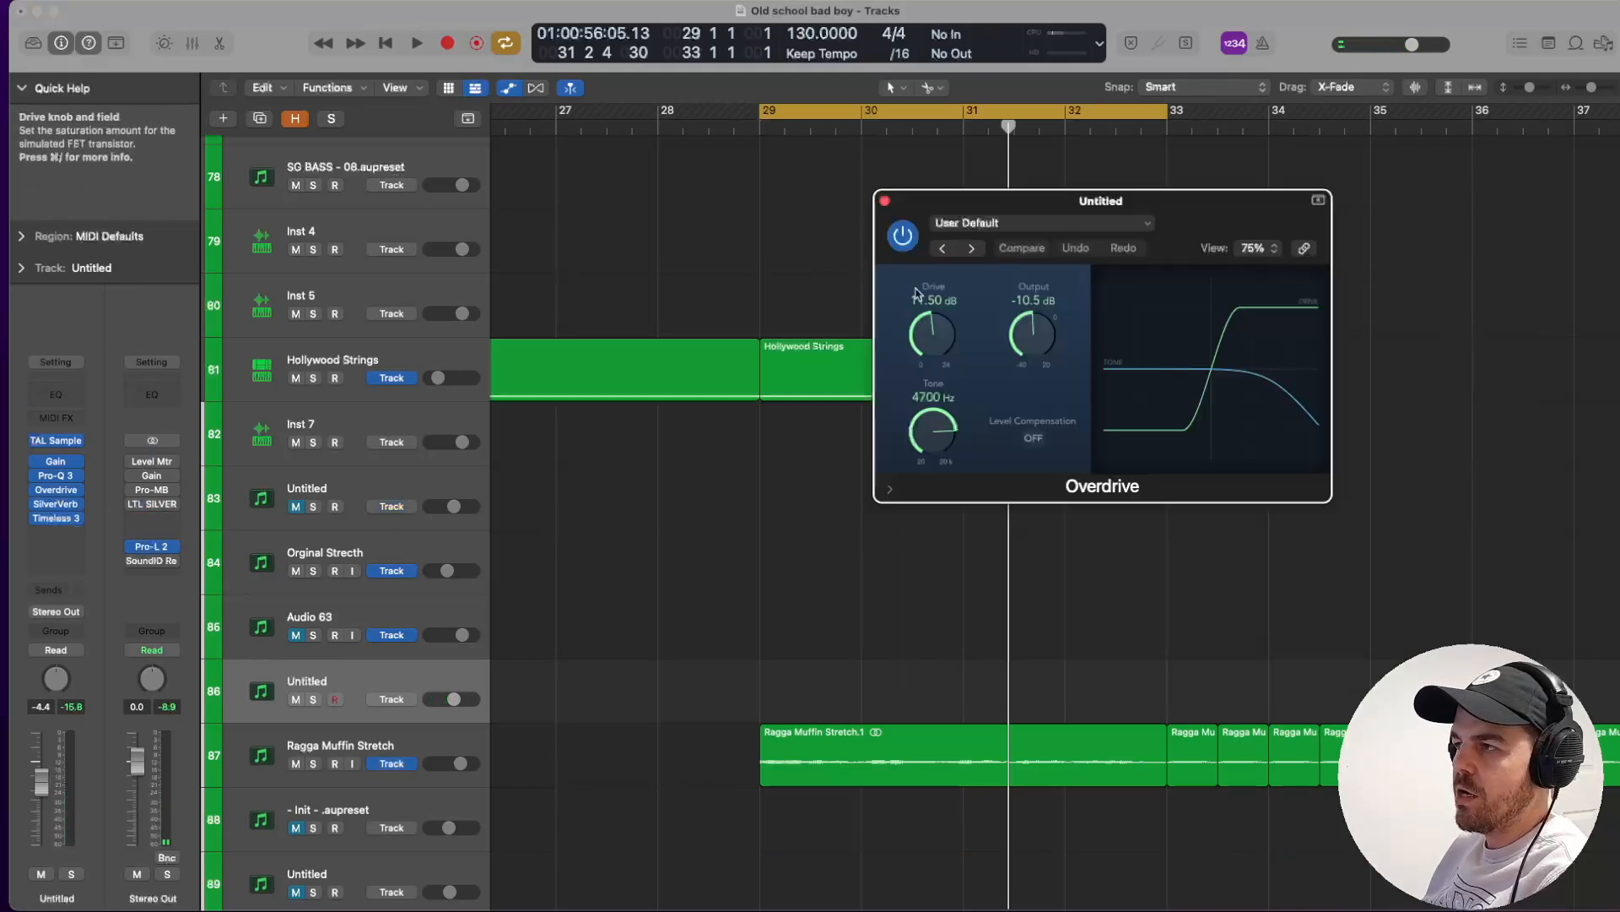
{"action": "left_click", "coordinate": [903, 240]}
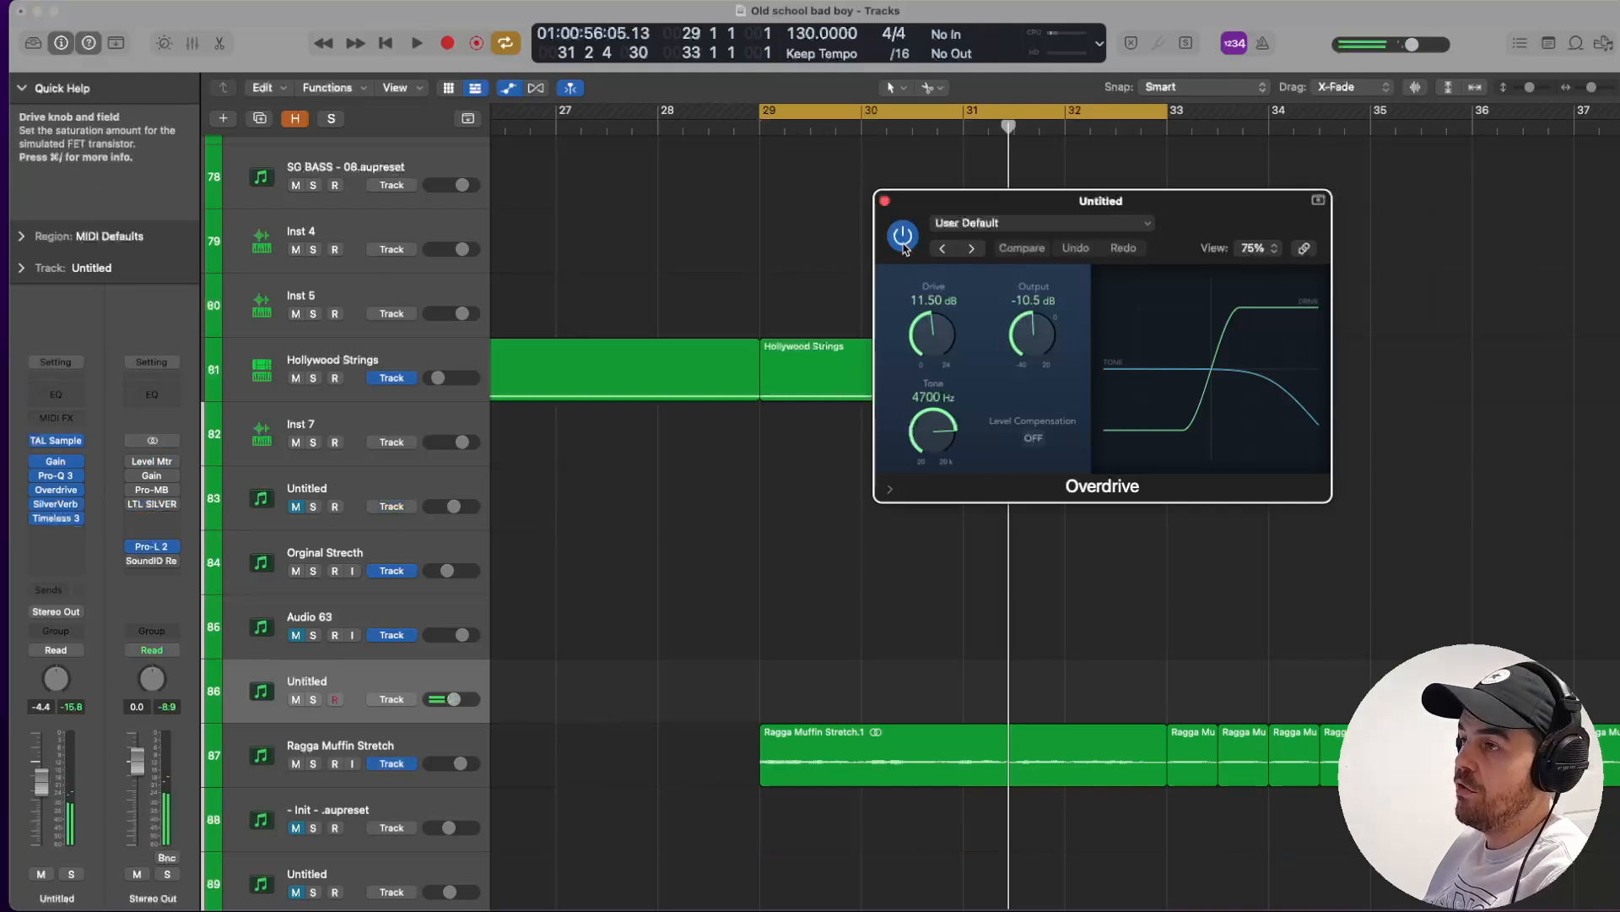
{"action": "left_click", "coordinate": [885, 201]}
Examine the SilverVerb reverb settings and the Timeless 3 delay on Untitled track 86.
{"action": "left_click", "coordinate": [56, 506]}
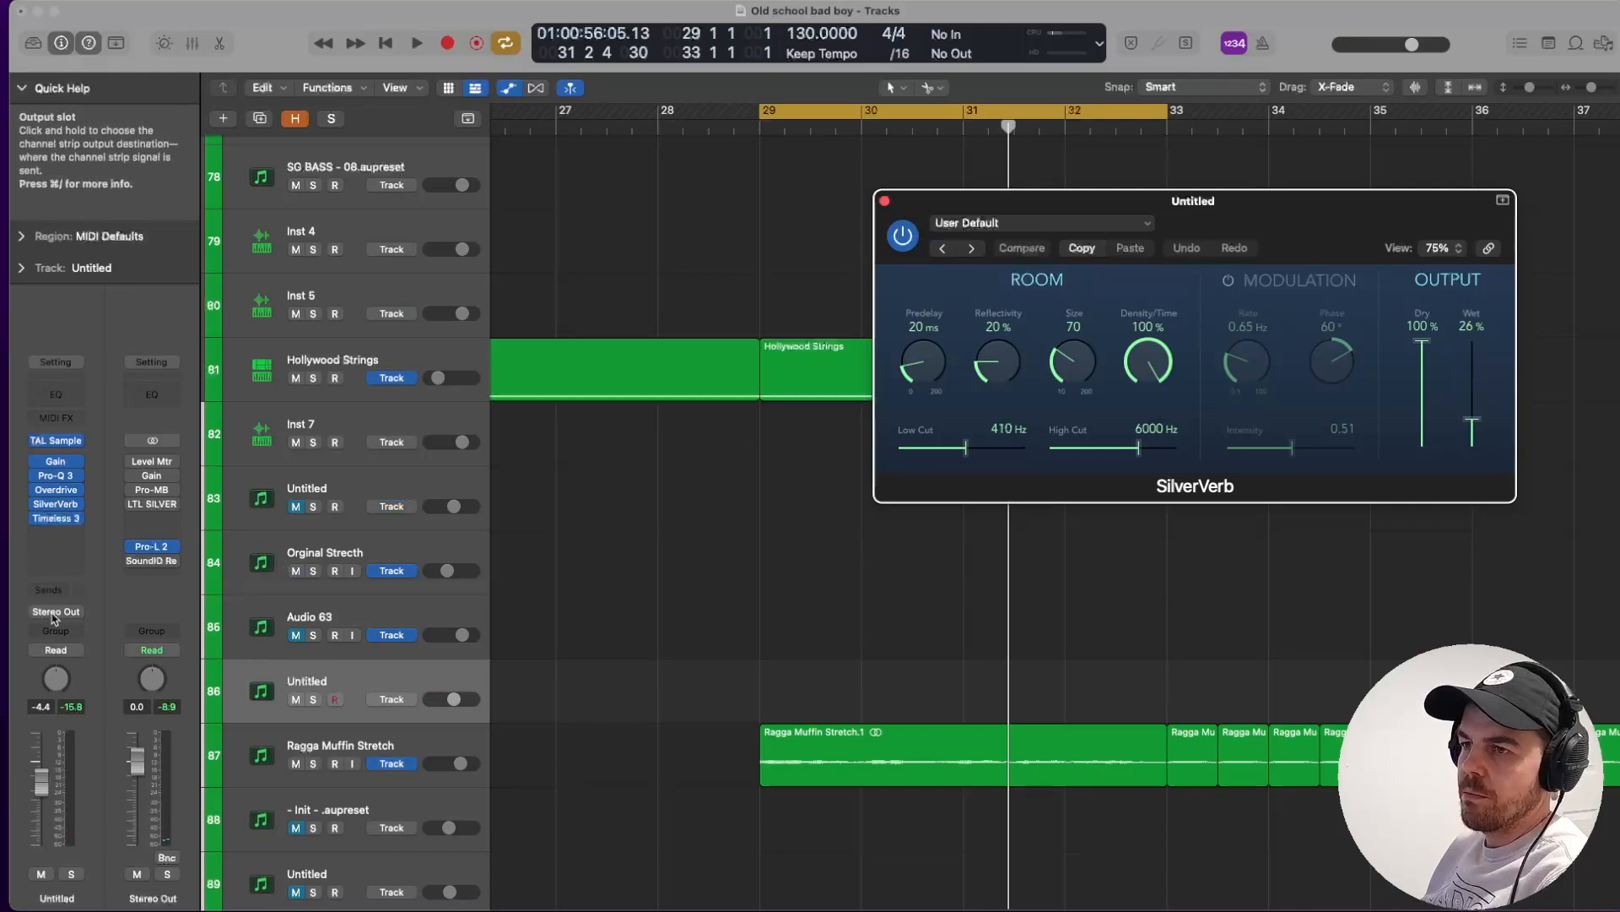
{"action": "left_click_drag", "start_coordinate": [1320, 228], "coordinate": [1169, 229]}
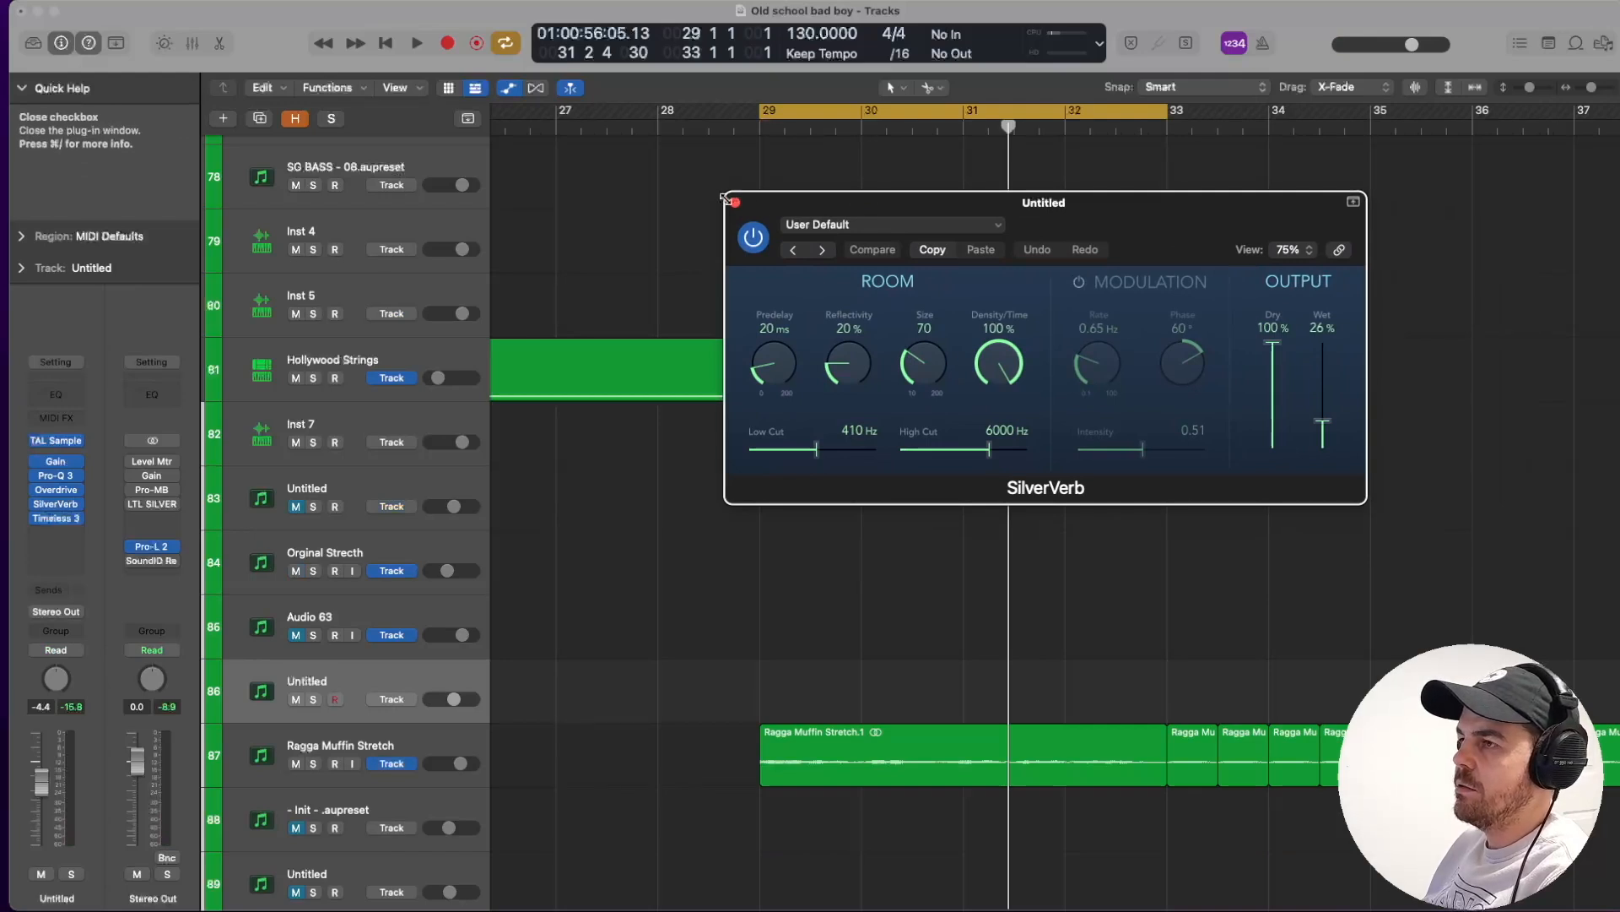
{"action": "left_click", "coordinate": [60, 521]}
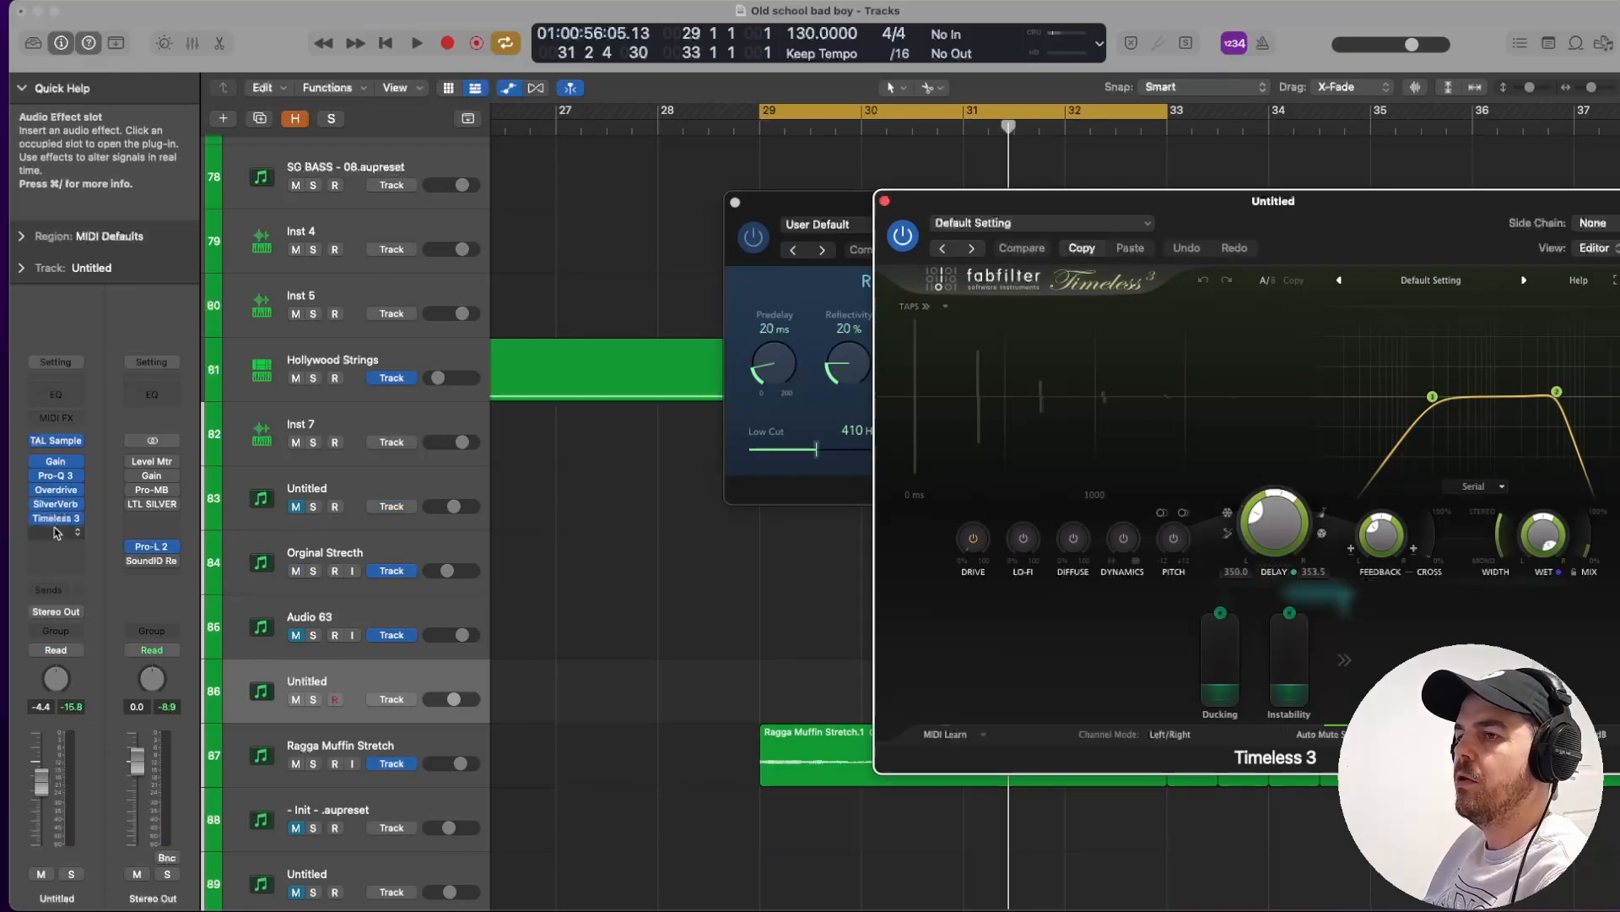
Close the Timeless 3 and SilverVerb windows, then play from bar 29 with the cycle off, selecting Ragga Muffin Stretch's first four chops.
{"action": "left_click", "coordinate": [884, 201]}
{"action": "left_click", "coordinate": [735, 204]}
{"action": "key", "text": "space"}
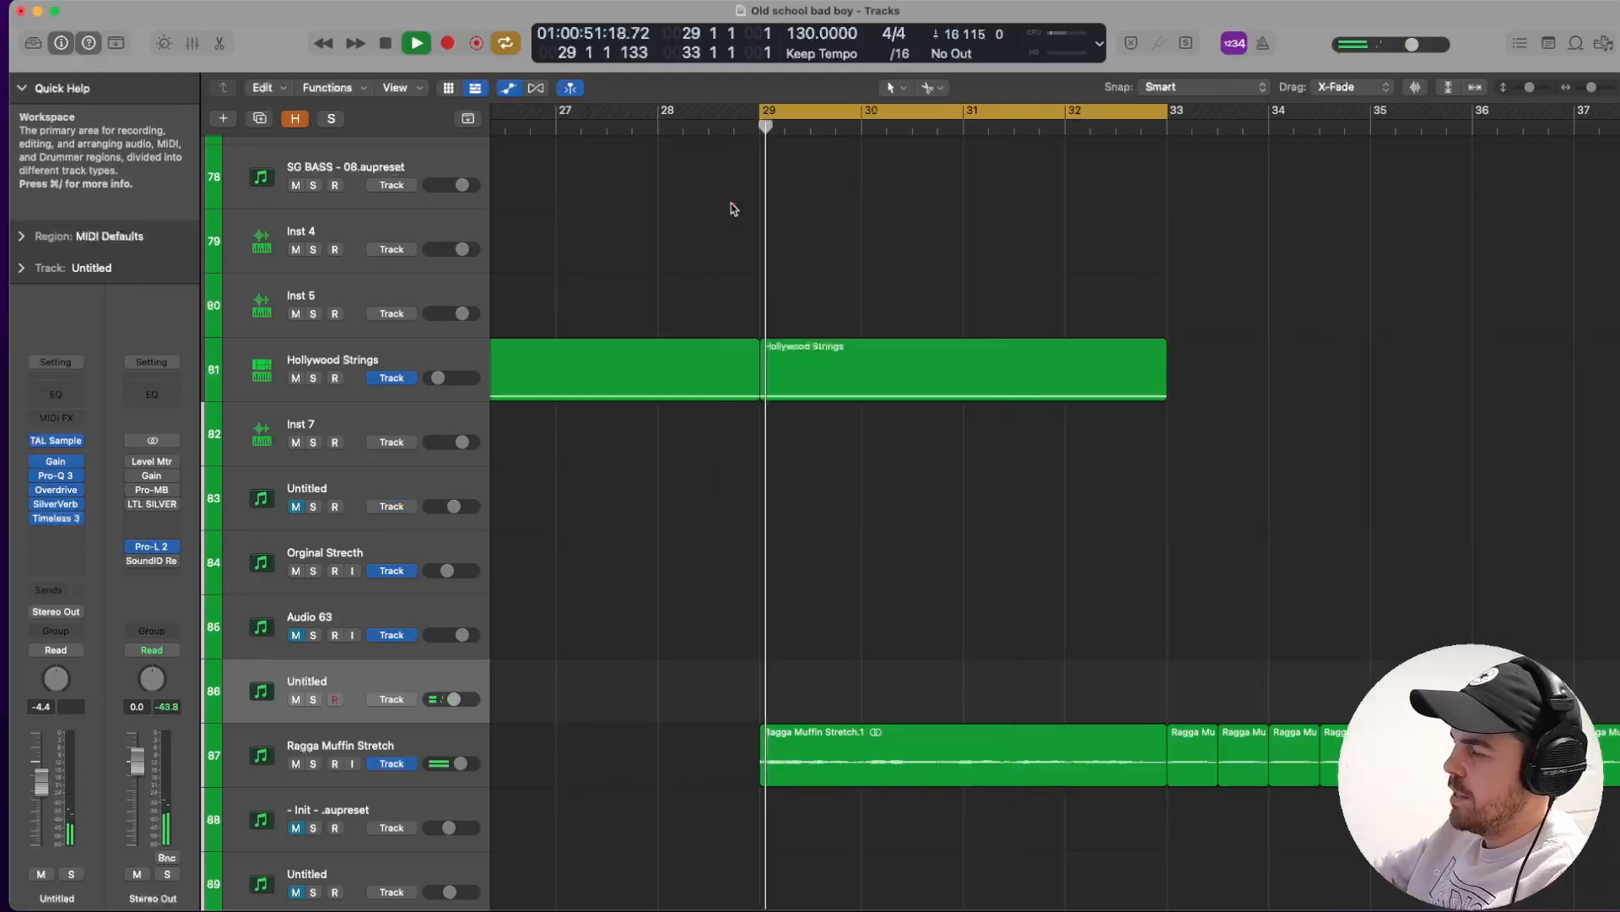
{"action": "scroll", "coordinate": [802, 716], "scroll_direction": "down", "scroll_amount": 4}
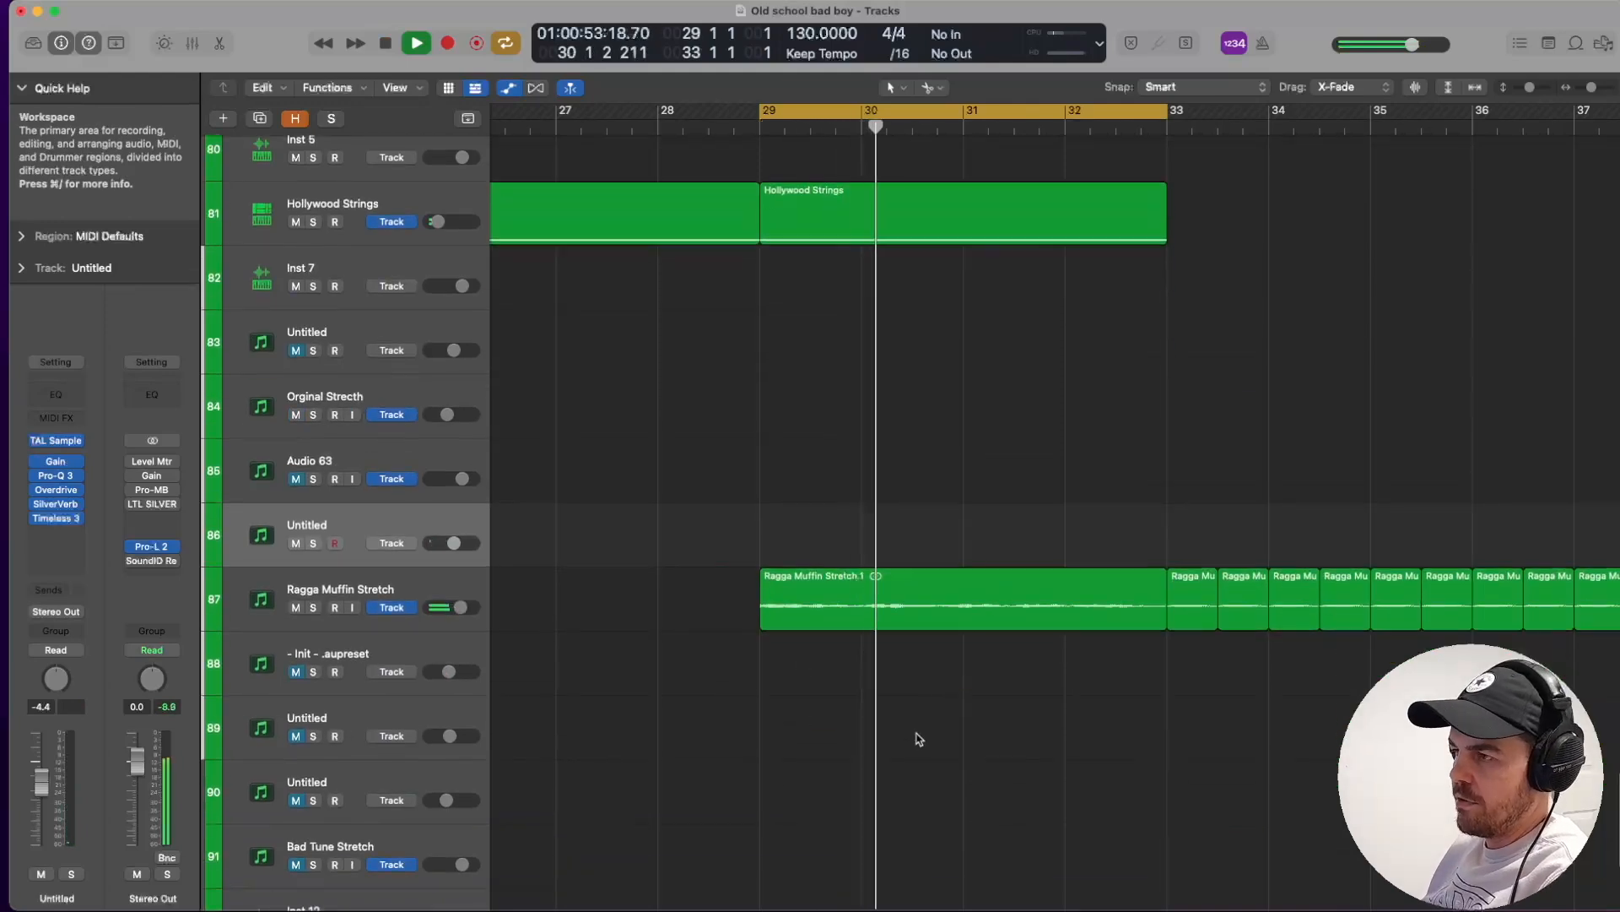
{"action": "left_click", "coordinate": [1119, 104]}
{"action": "left_click_drag", "start_coordinate": [1188, 538], "coordinate": [1348, 627]}
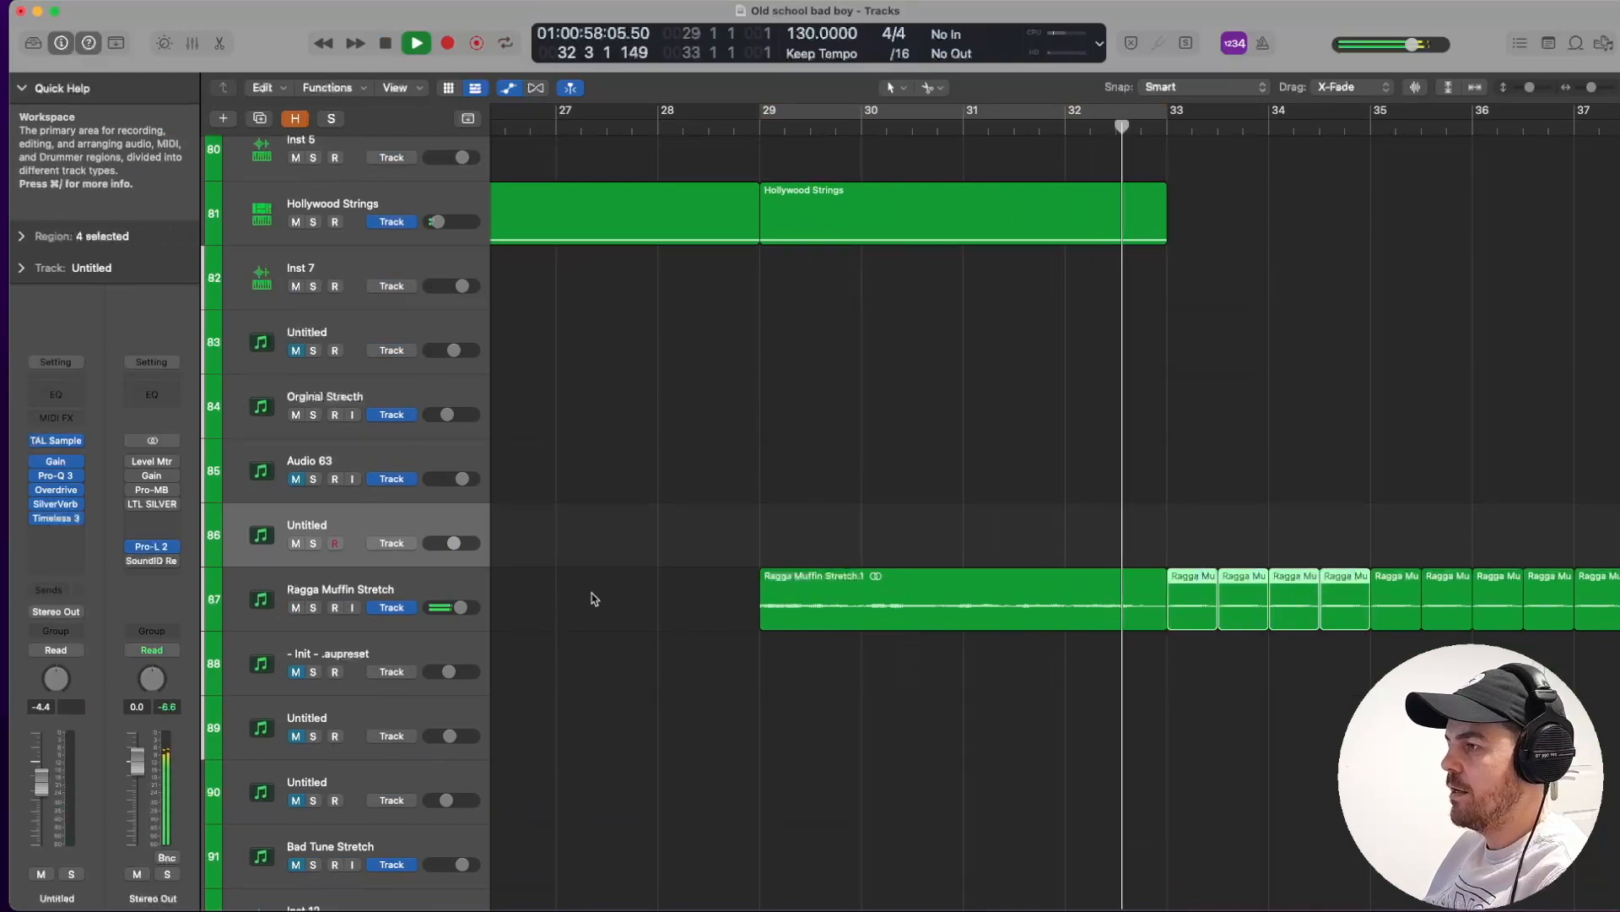
Briefly solo Ragga Muffin Stretch track 87 to hear its chops from bar 33, unsolo it and stop playback.
{"action": "left_click", "coordinate": [313, 607]}
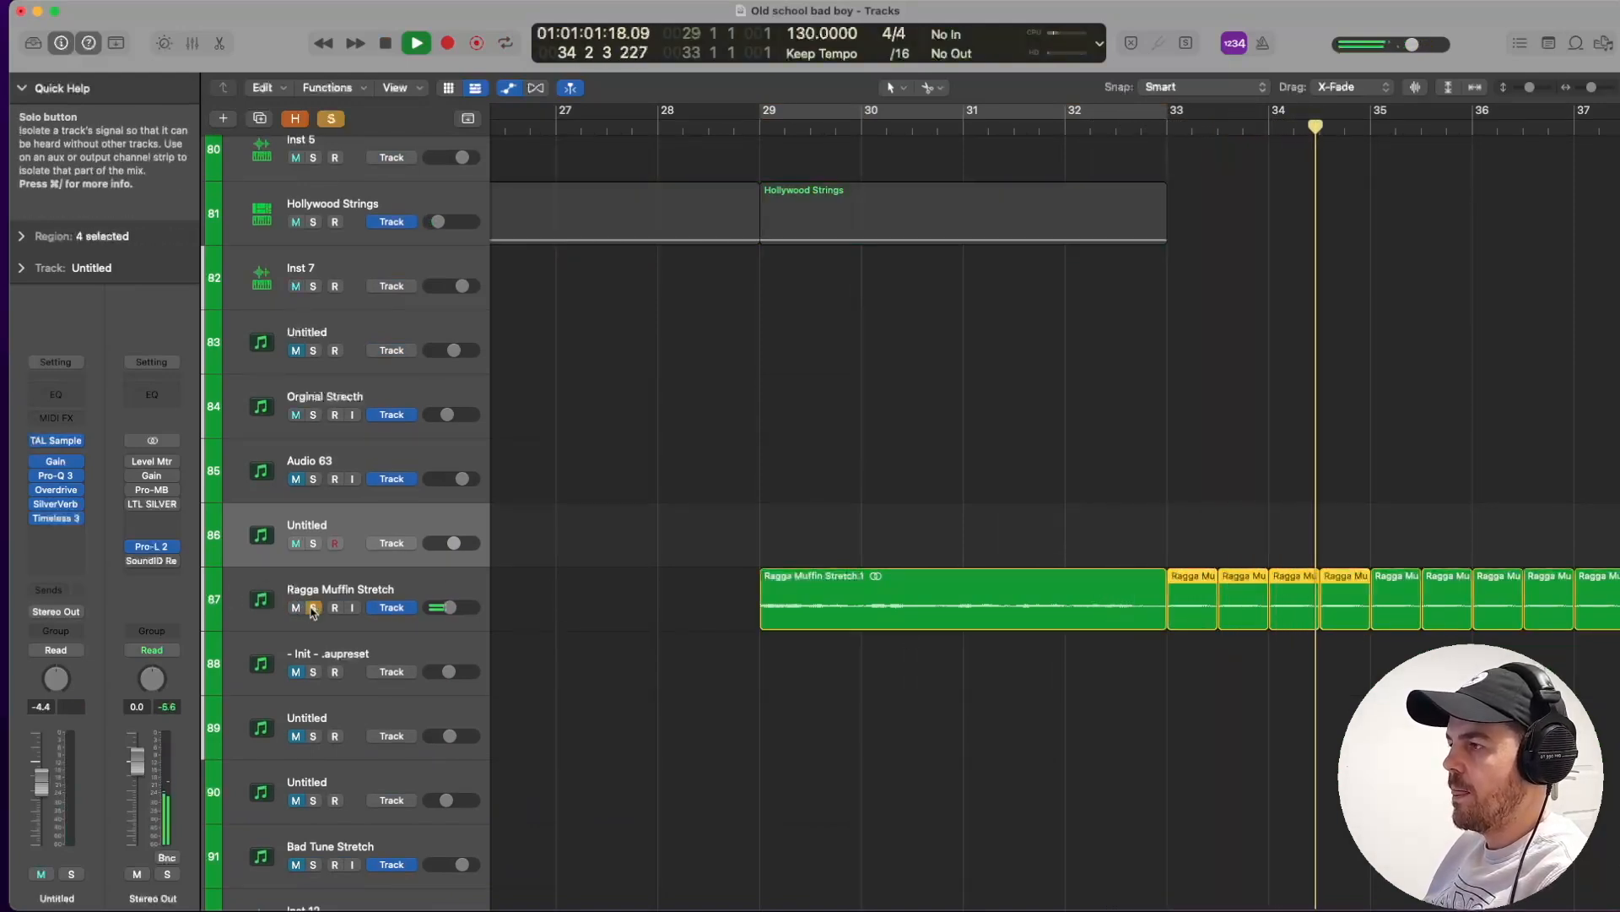
{"action": "left_click", "coordinate": [313, 608]}
{"action": "scroll", "coordinate": [1317, 437], "scroll_direction": "up", "scroll_amount": 2}
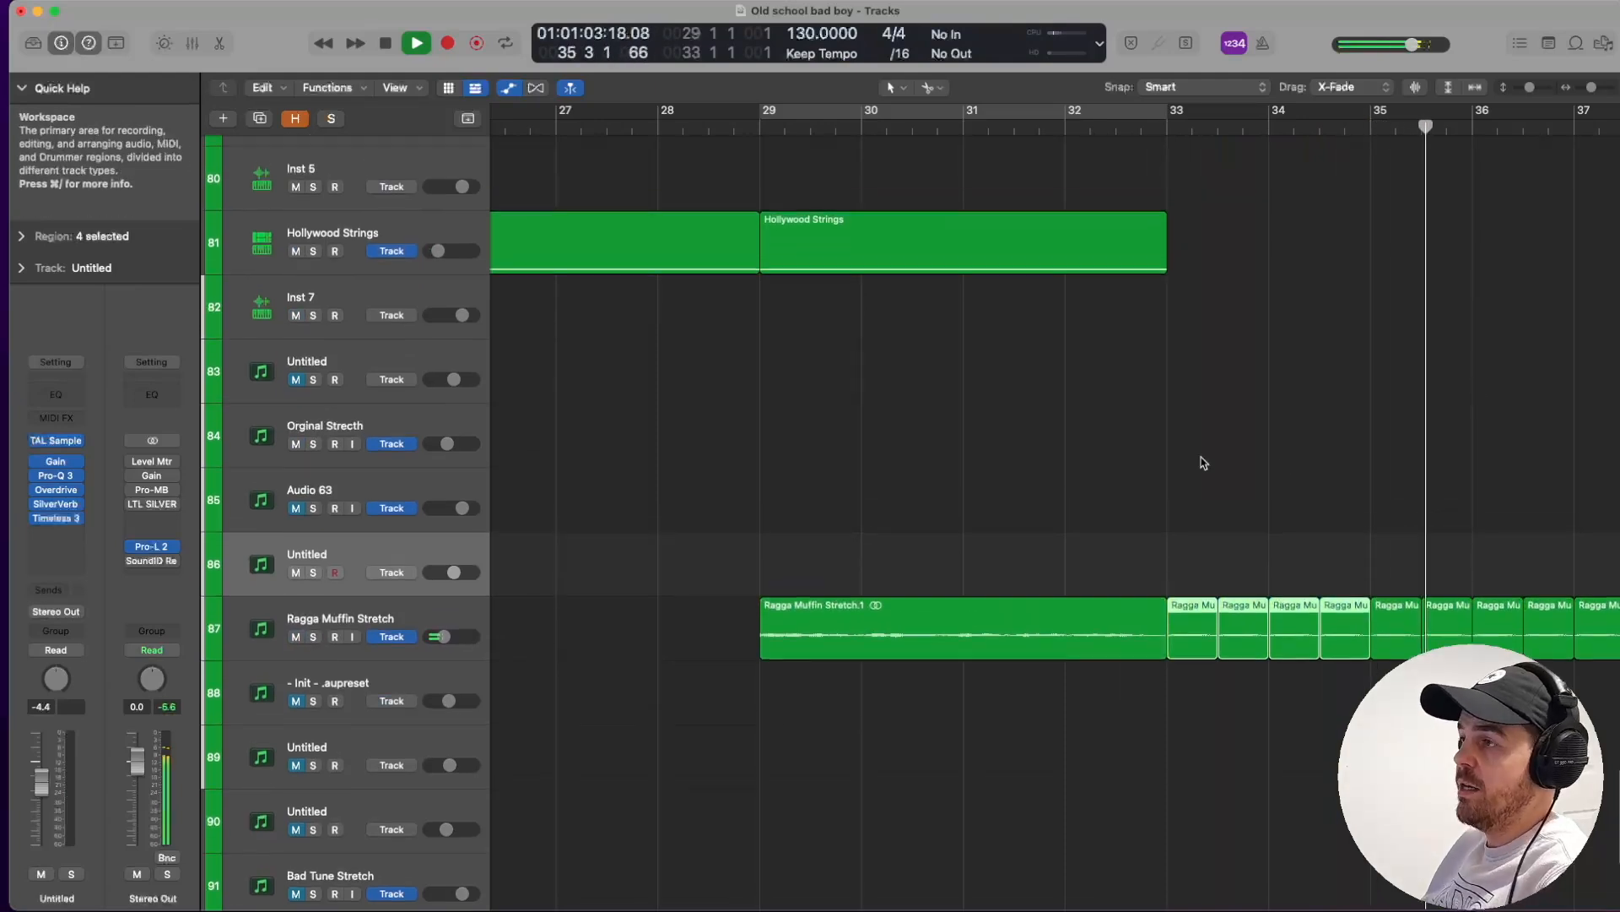
{"action": "key", "text": "space"}
Show automation for Ragga Muffin Stretch track 87, examining the Volume curve and the 3 Pro-Q 3: Band 1 Frequency curve.
{"action": "left_click", "coordinate": [405, 636]}
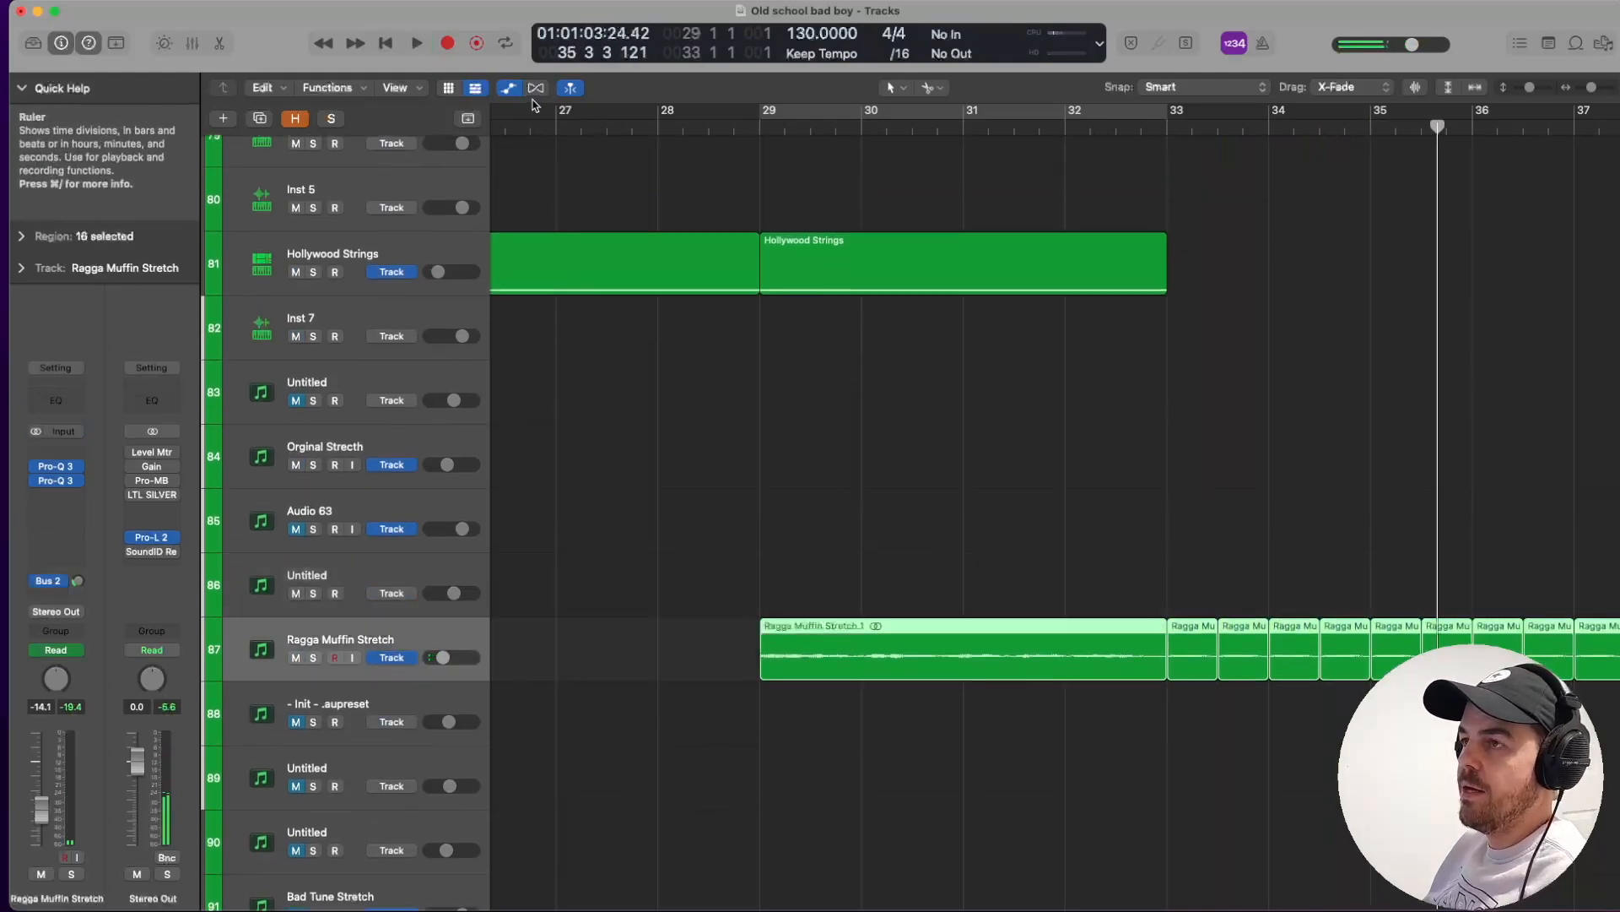
{"action": "left_click", "coordinate": [508, 88]}
{"action": "key", "text": "z"}
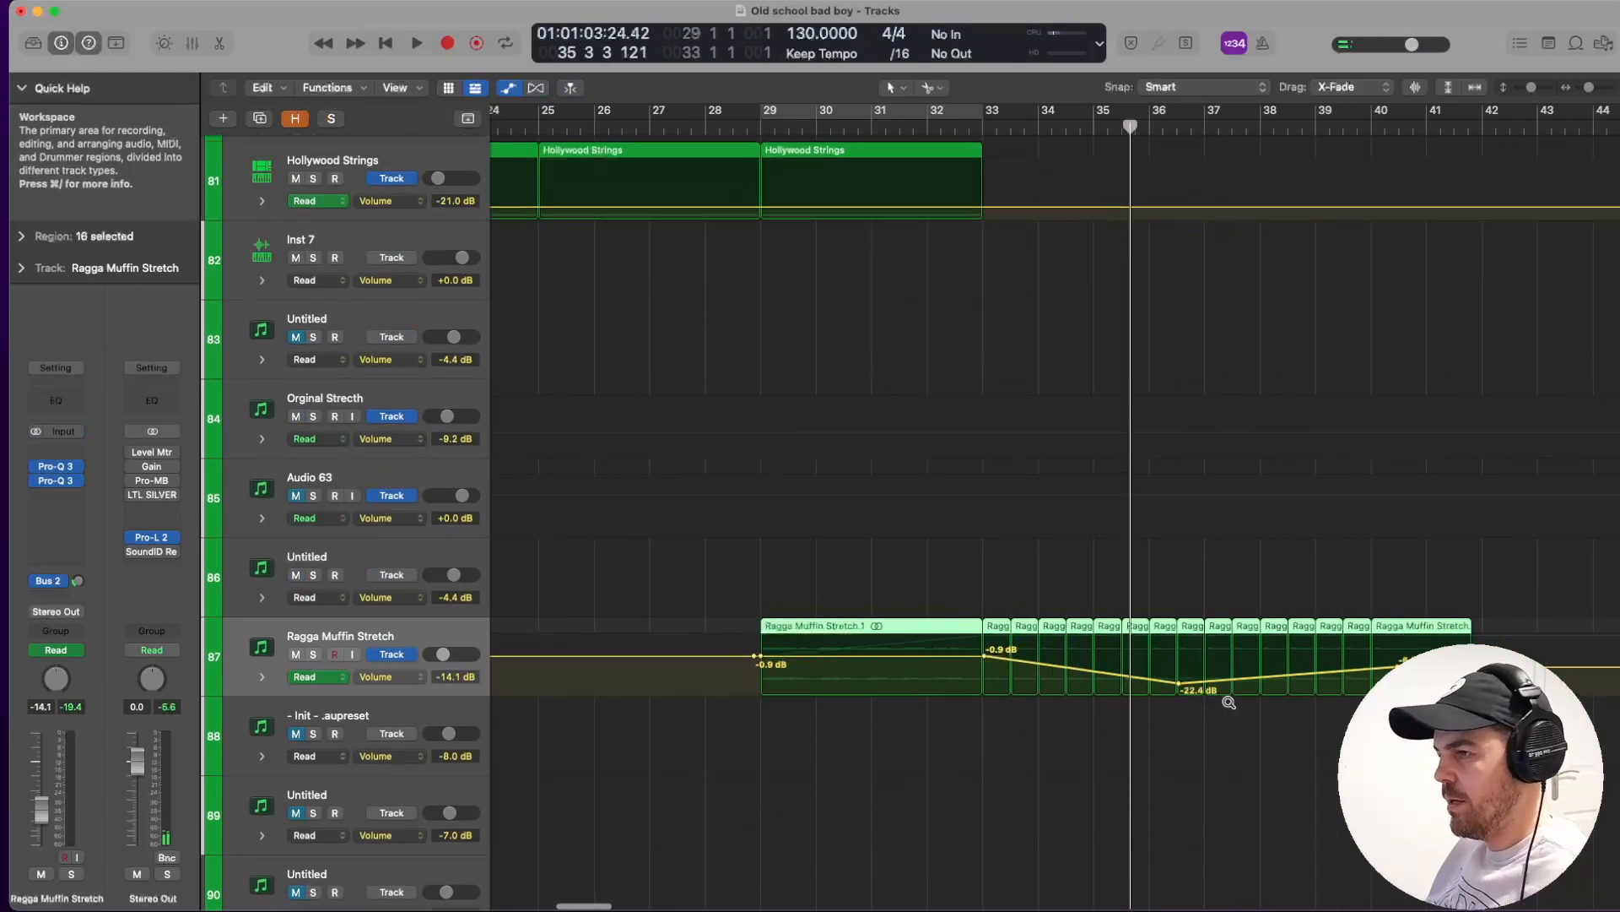
{"action": "left_click", "coordinate": [412, 671]}
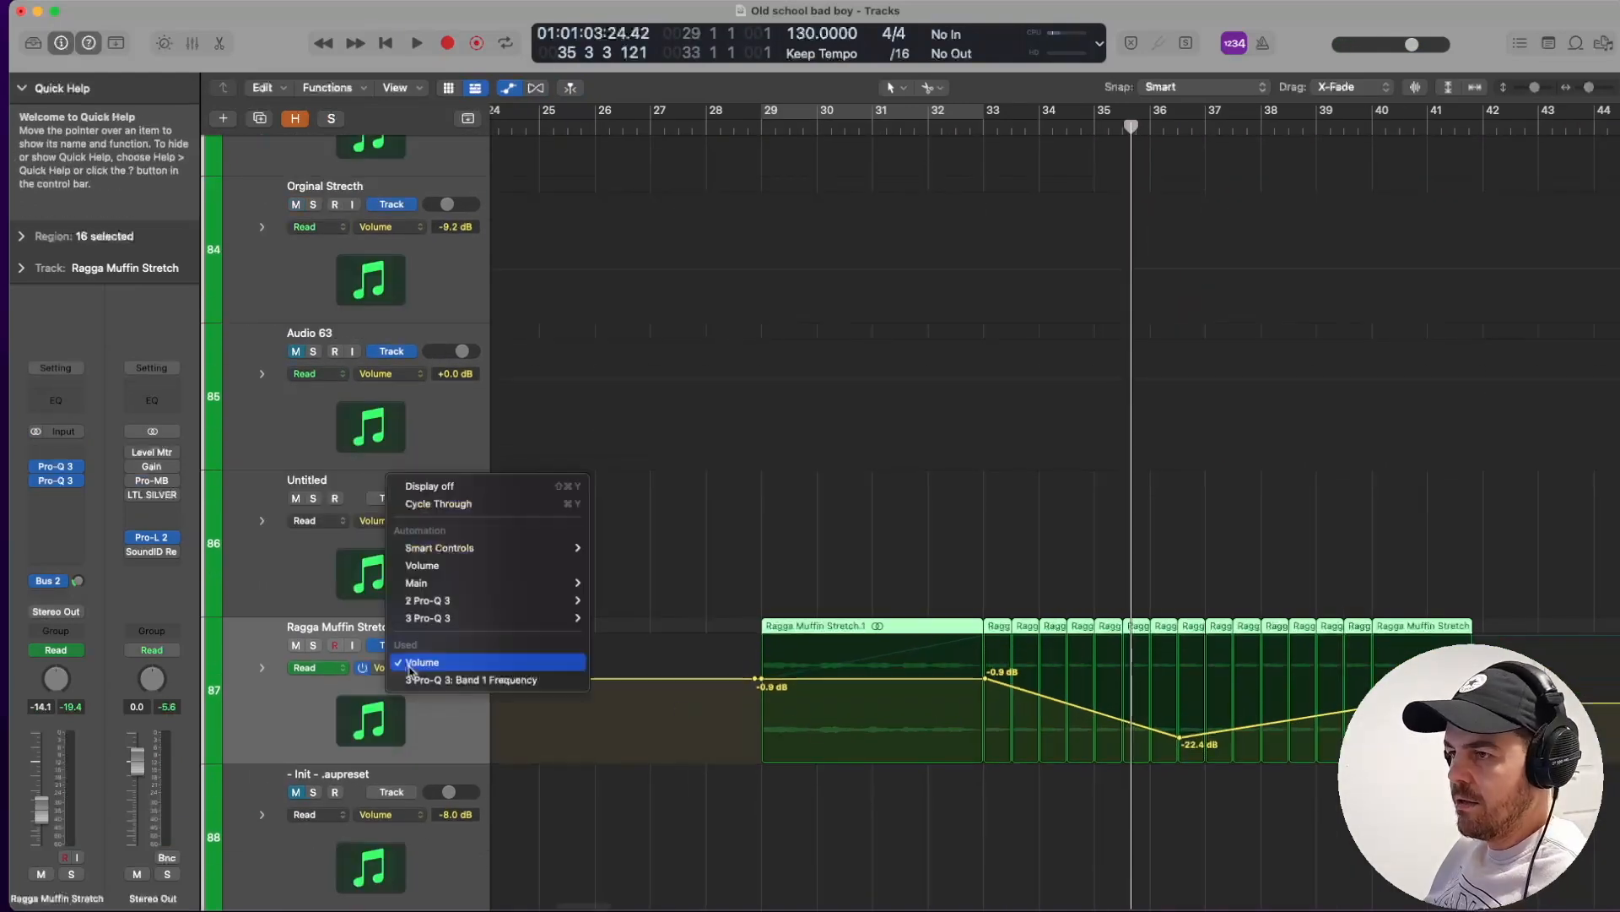
{"action": "left_click", "coordinate": [451, 680]}
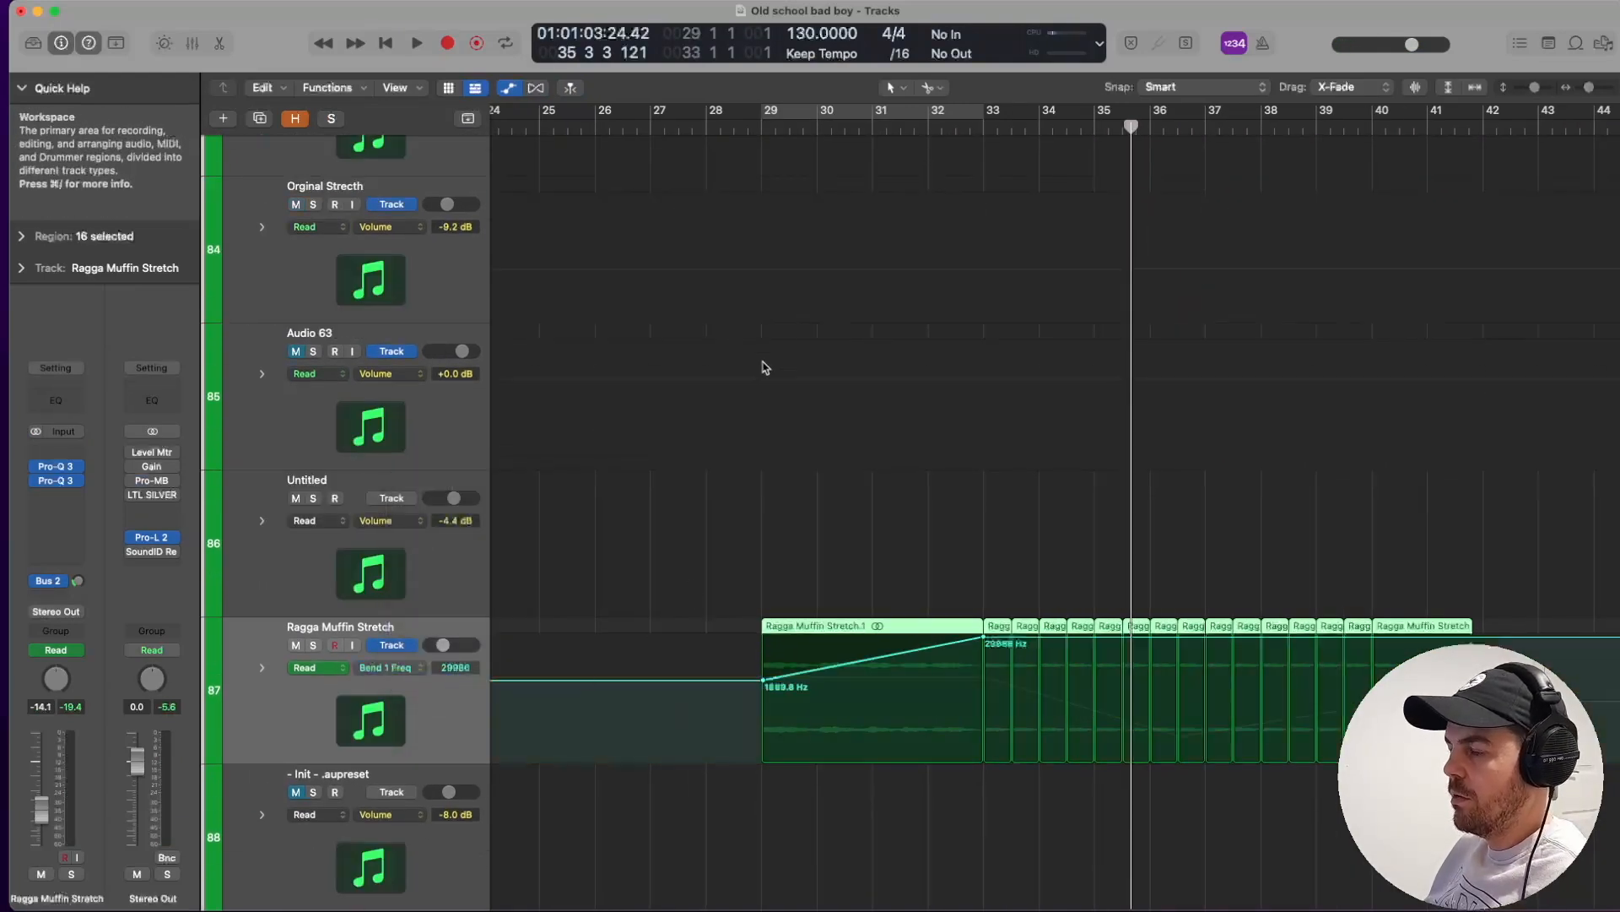
Watch the second Pro-Q 3's filter sweep on Ragga Muffin Stretch while playing from bar 29, and close the plug-in.
{"action": "left_click", "coordinate": [55, 487]}
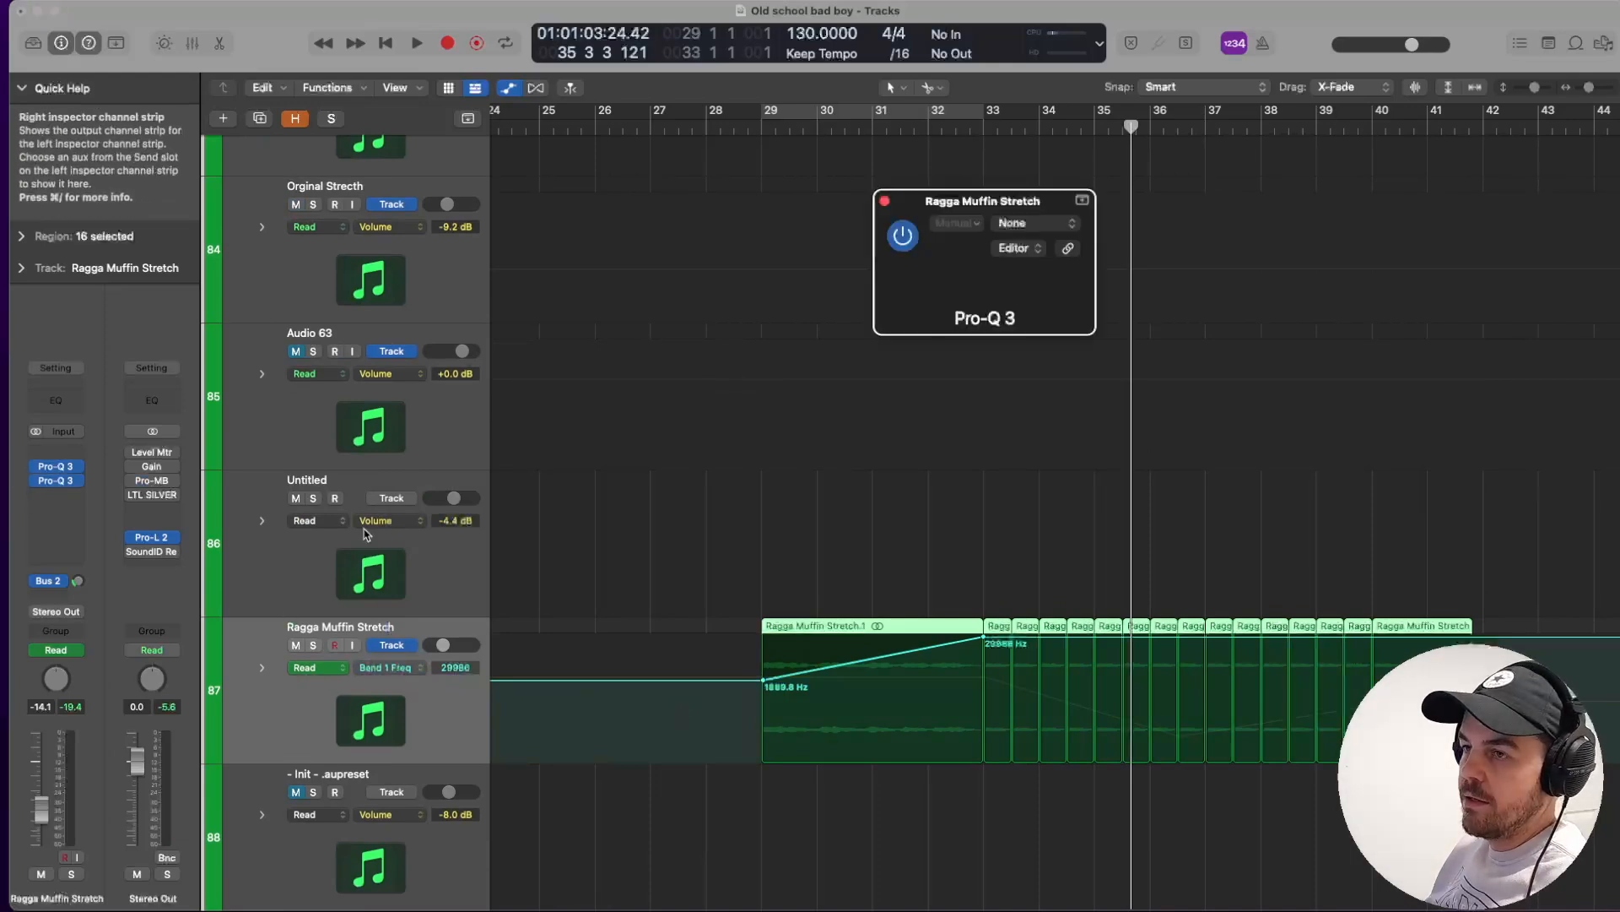
{"action": "double_click", "coordinate": [770, 135]}
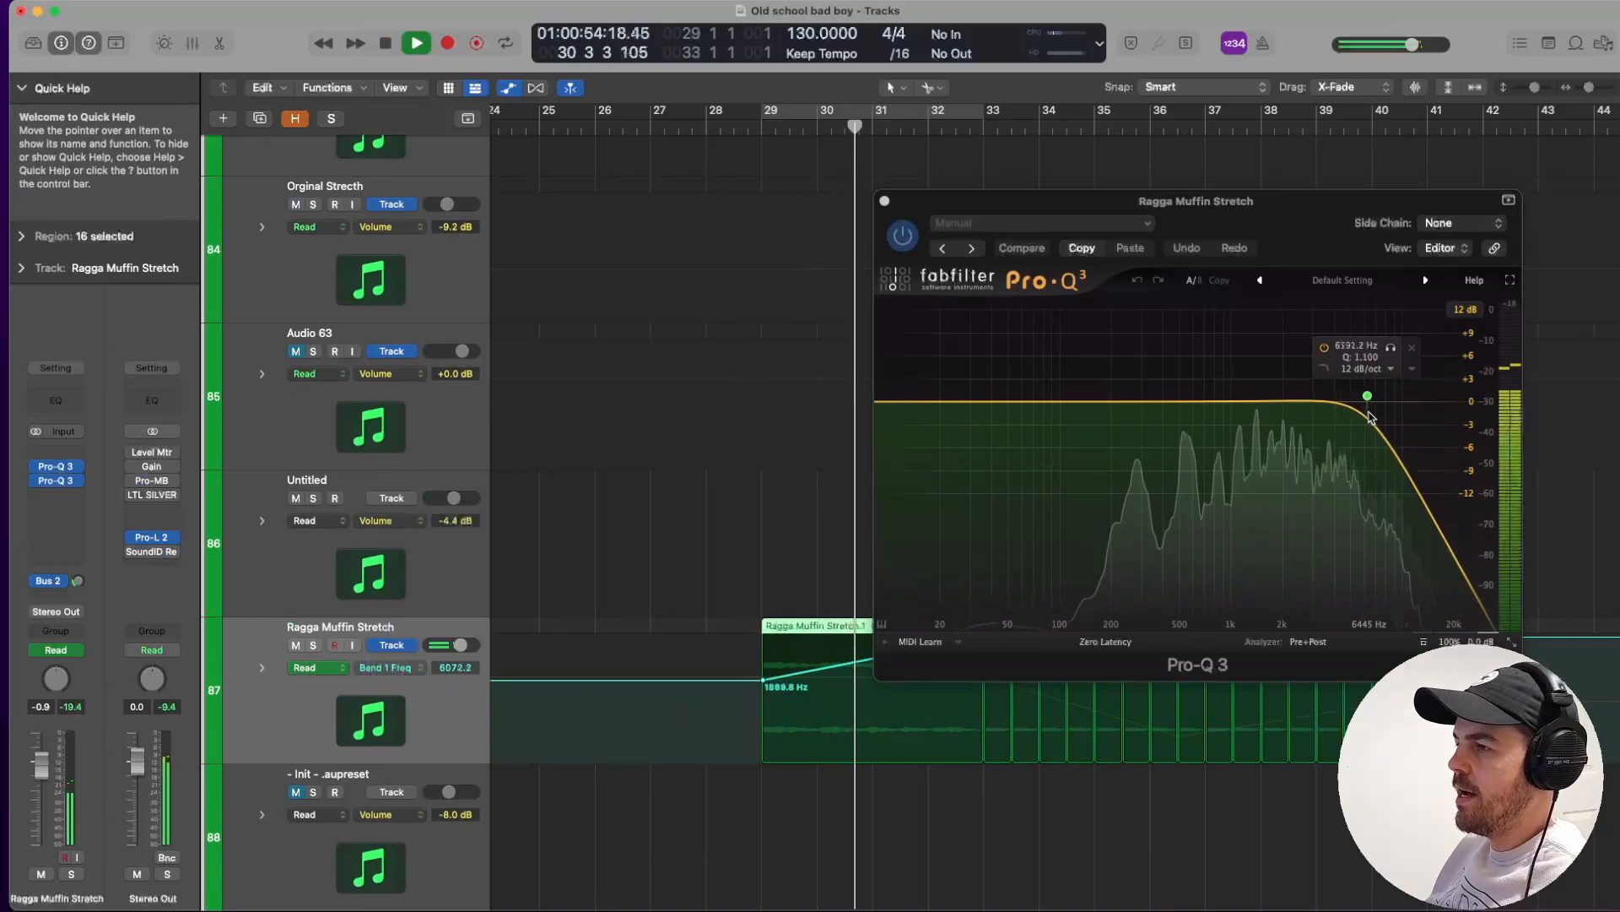
{"action": "left_click", "coordinate": [1065, 209]}
{"action": "left_click_drag", "start_coordinate": [1065, 209], "coordinate": [1124, 118]}
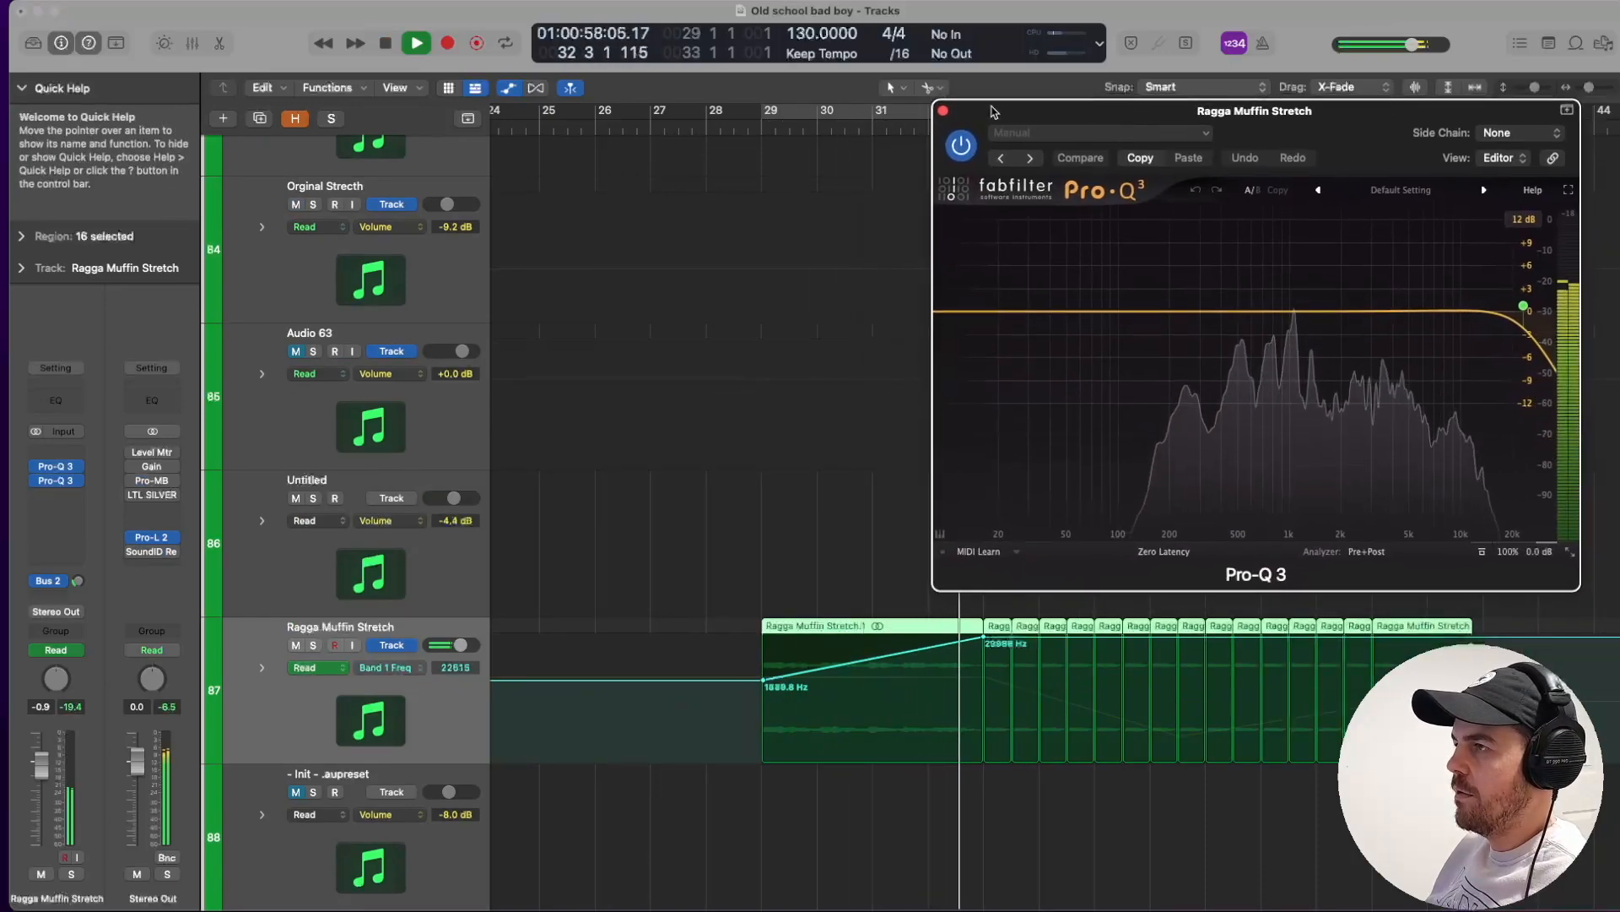
{"action": "left_click", "coordinate": [946, 111]}
Stop playback and set the cycle range to bars 33–41.
{"action": "scroll", "coordinate": [915, 422], "scroll_direction": "down", "scroll_amount": 10}
{"action": "scroll", "coordinate": [913, 422], "scroll_direction": "down", "scroll_amount": 5}
{"action": "scroll", "coordinate": [908, 431], "scroll_direction": "up", "scroll_amount": 10}
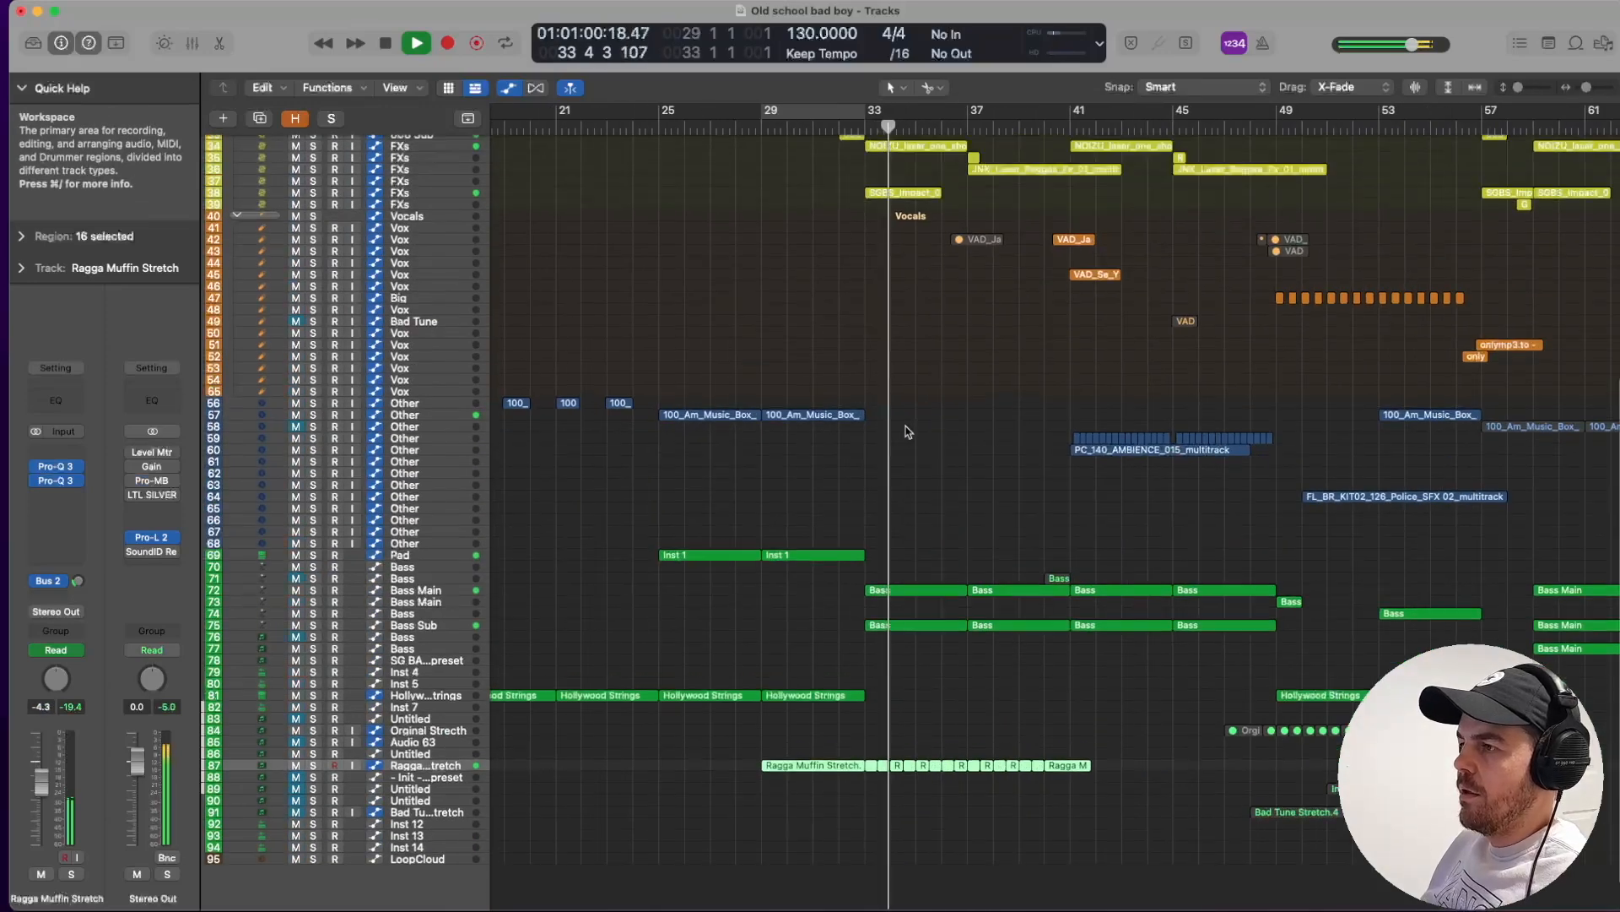
{"action": "key", "text": "space"}
{"action": "left_click_drag", "start_coordinate": [886, 112], "coordinate": [1059, 150]}
{"action": "scroll", "coordinate": [426, 603], "scroll_direction": "down", "scroll_amount": 10}
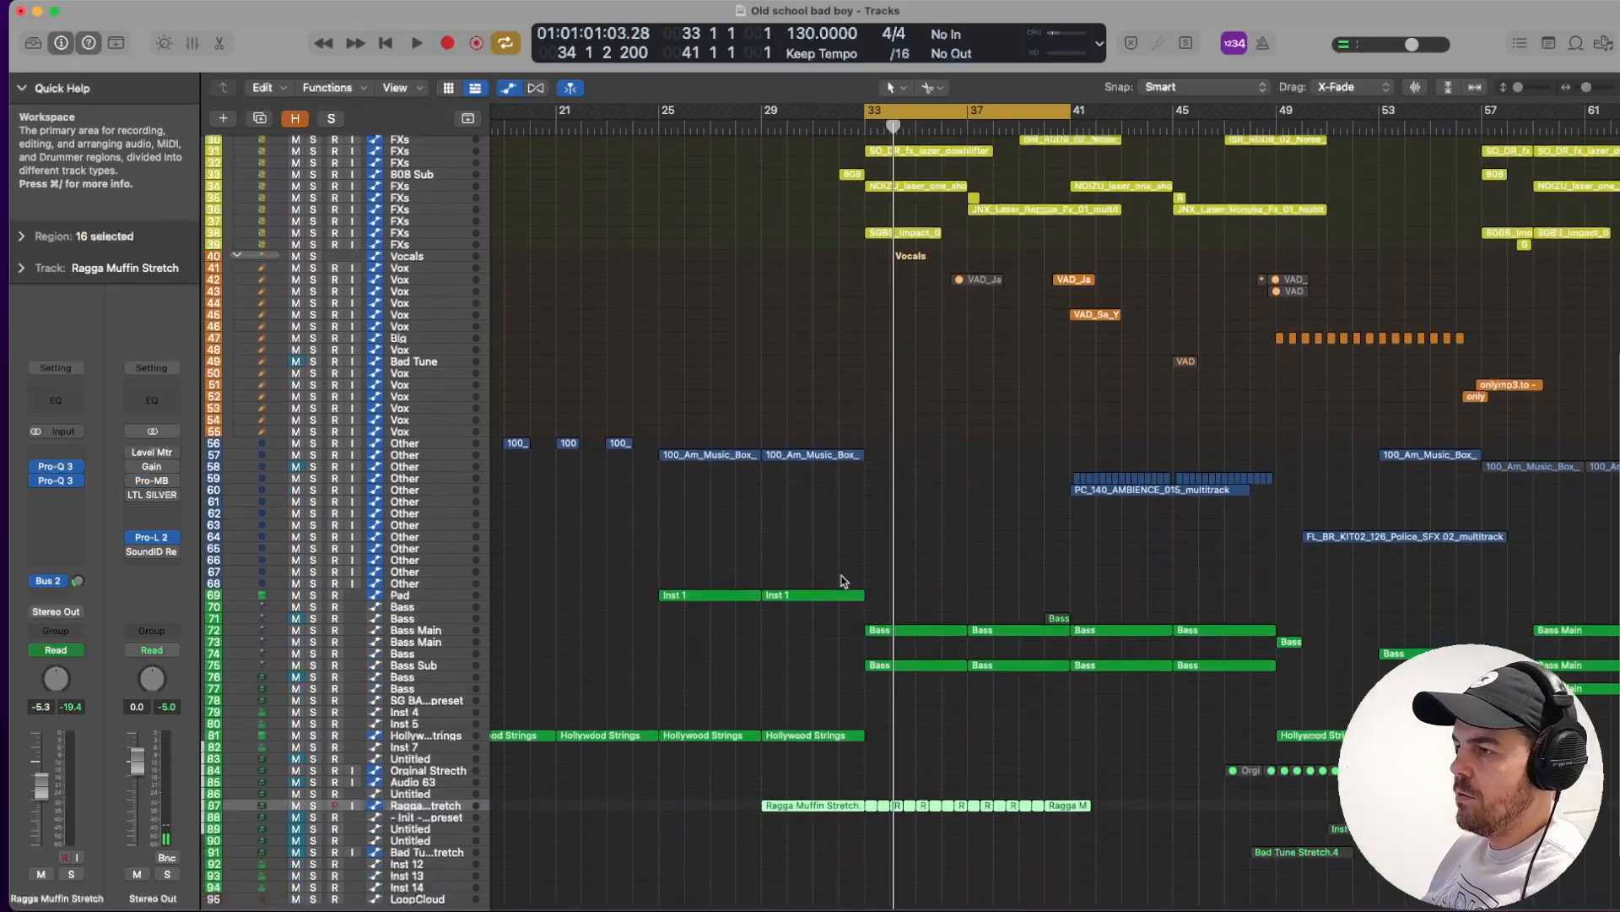
Select Bass Main track 72 and examine its ES2 synth settings, closing the plug-in window.
{"action": "left_click", "coordinate": [427, 598]}
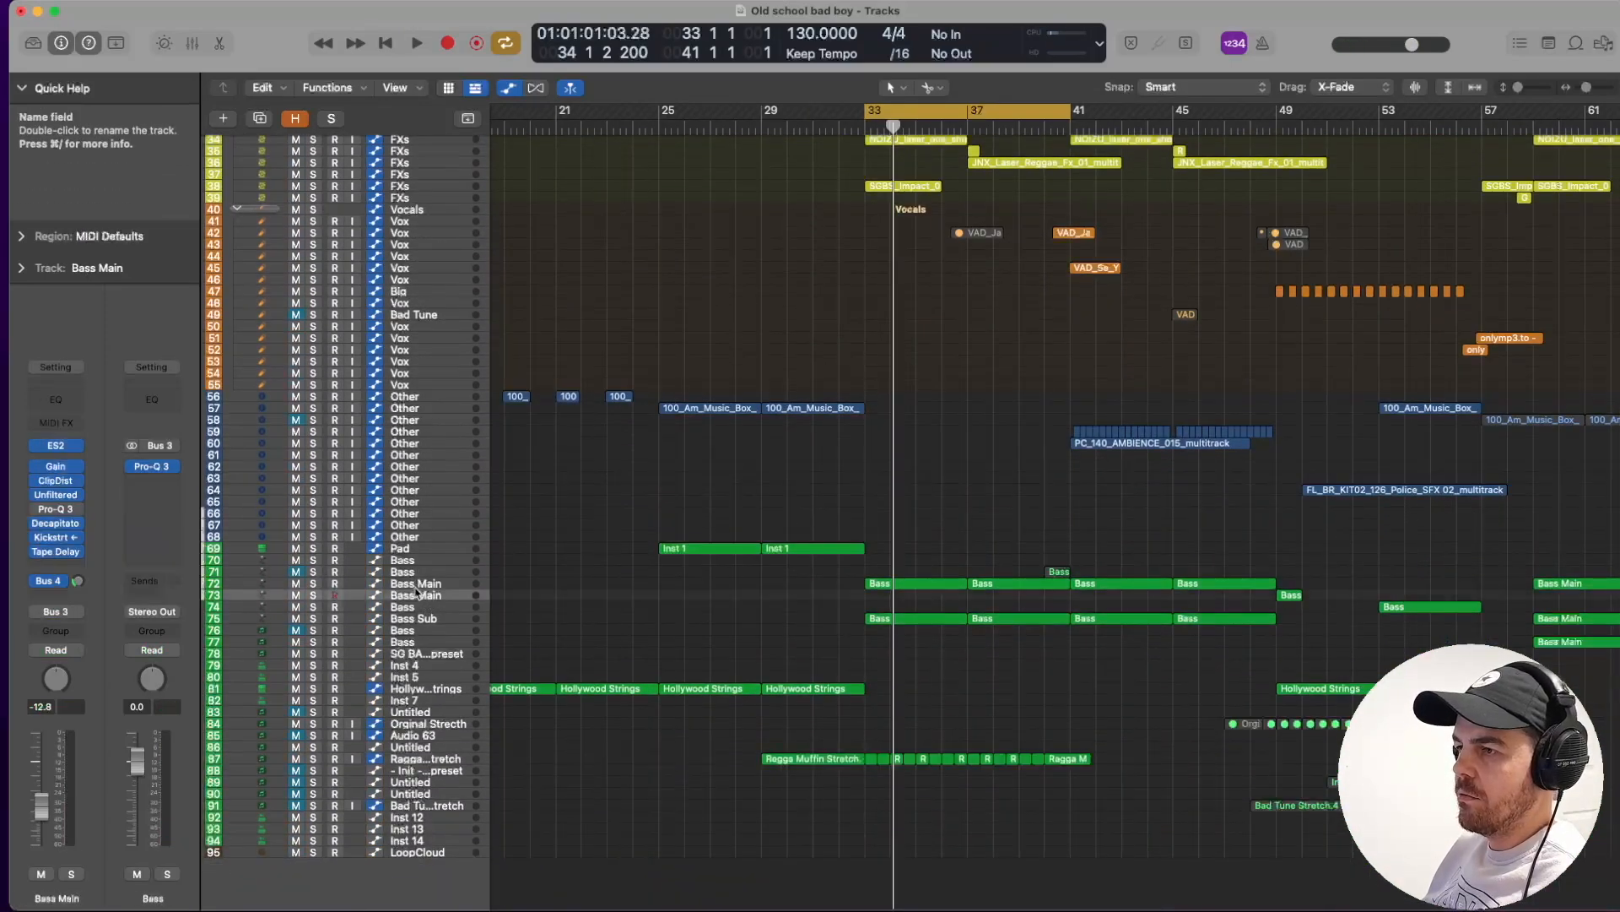
{"action": "left_click", "coordinate": [417, 584]}
{"action": "left_click", "coordinate": [59, 463]}
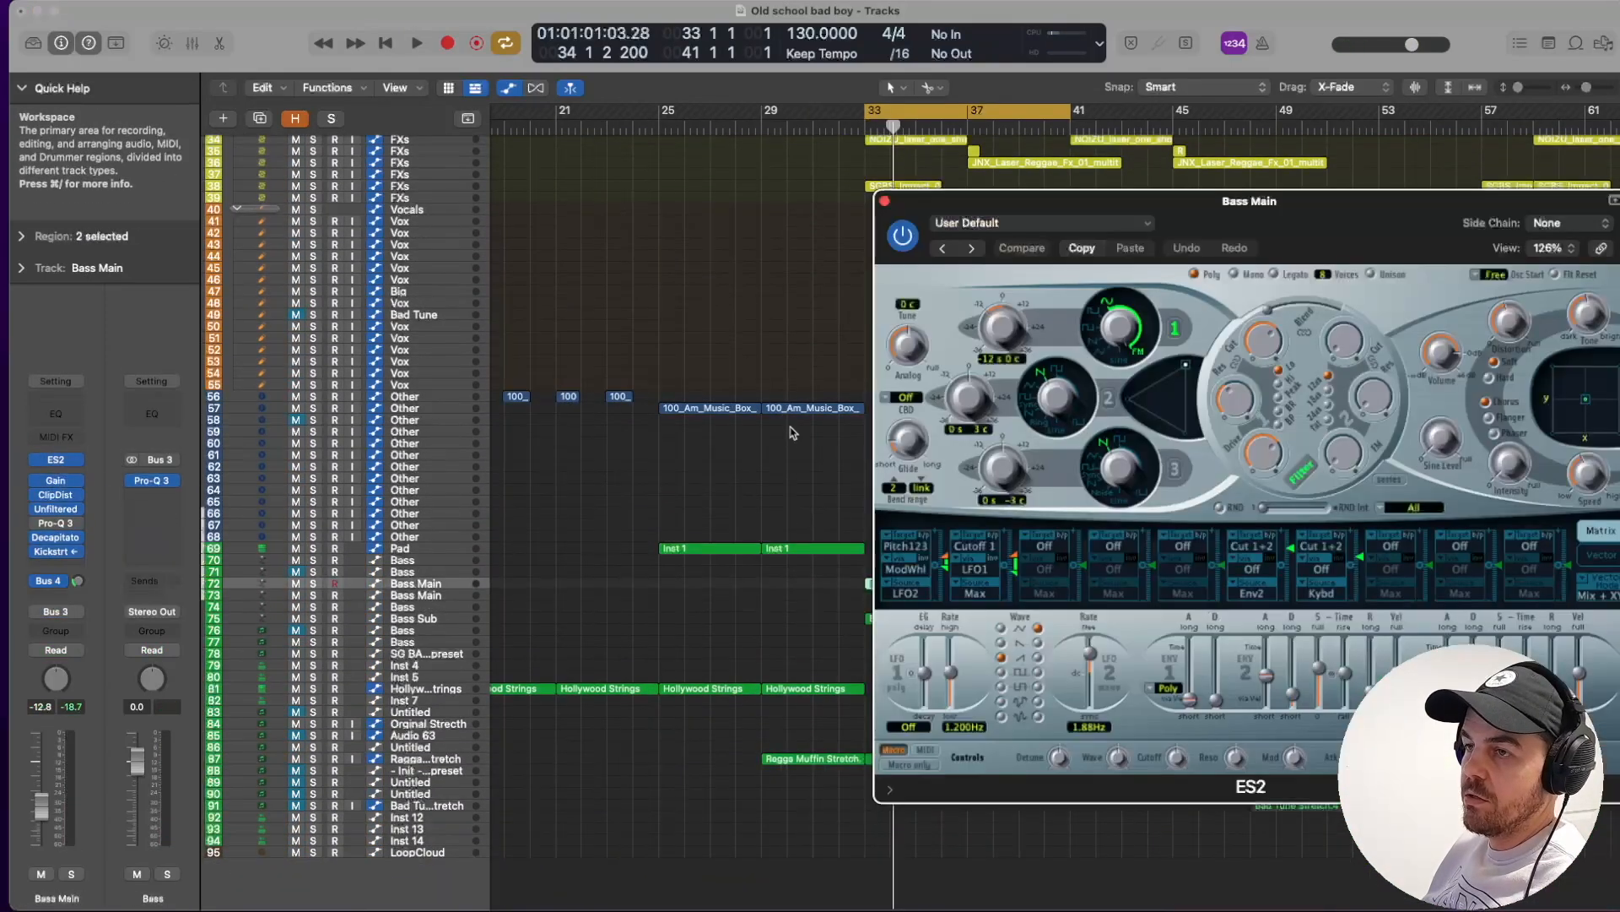
{"action": "left_click_drag", "start_coordinate": [1238, 213], "coordinate": [949, 186]}
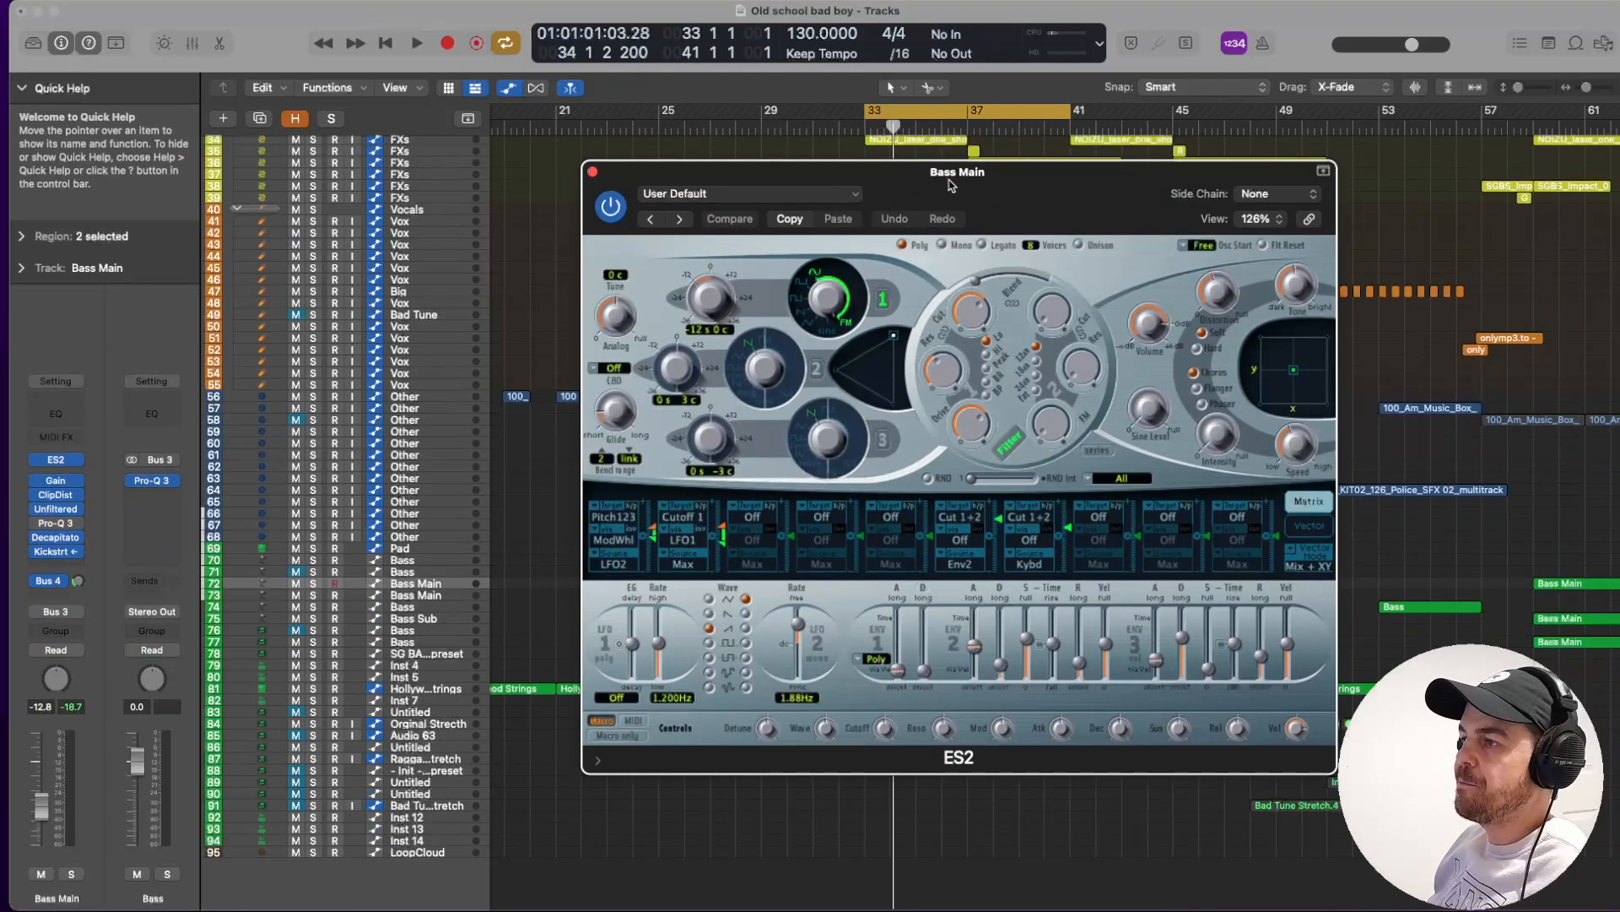
{"action": "left_click", "coordinate": [593, 173]}
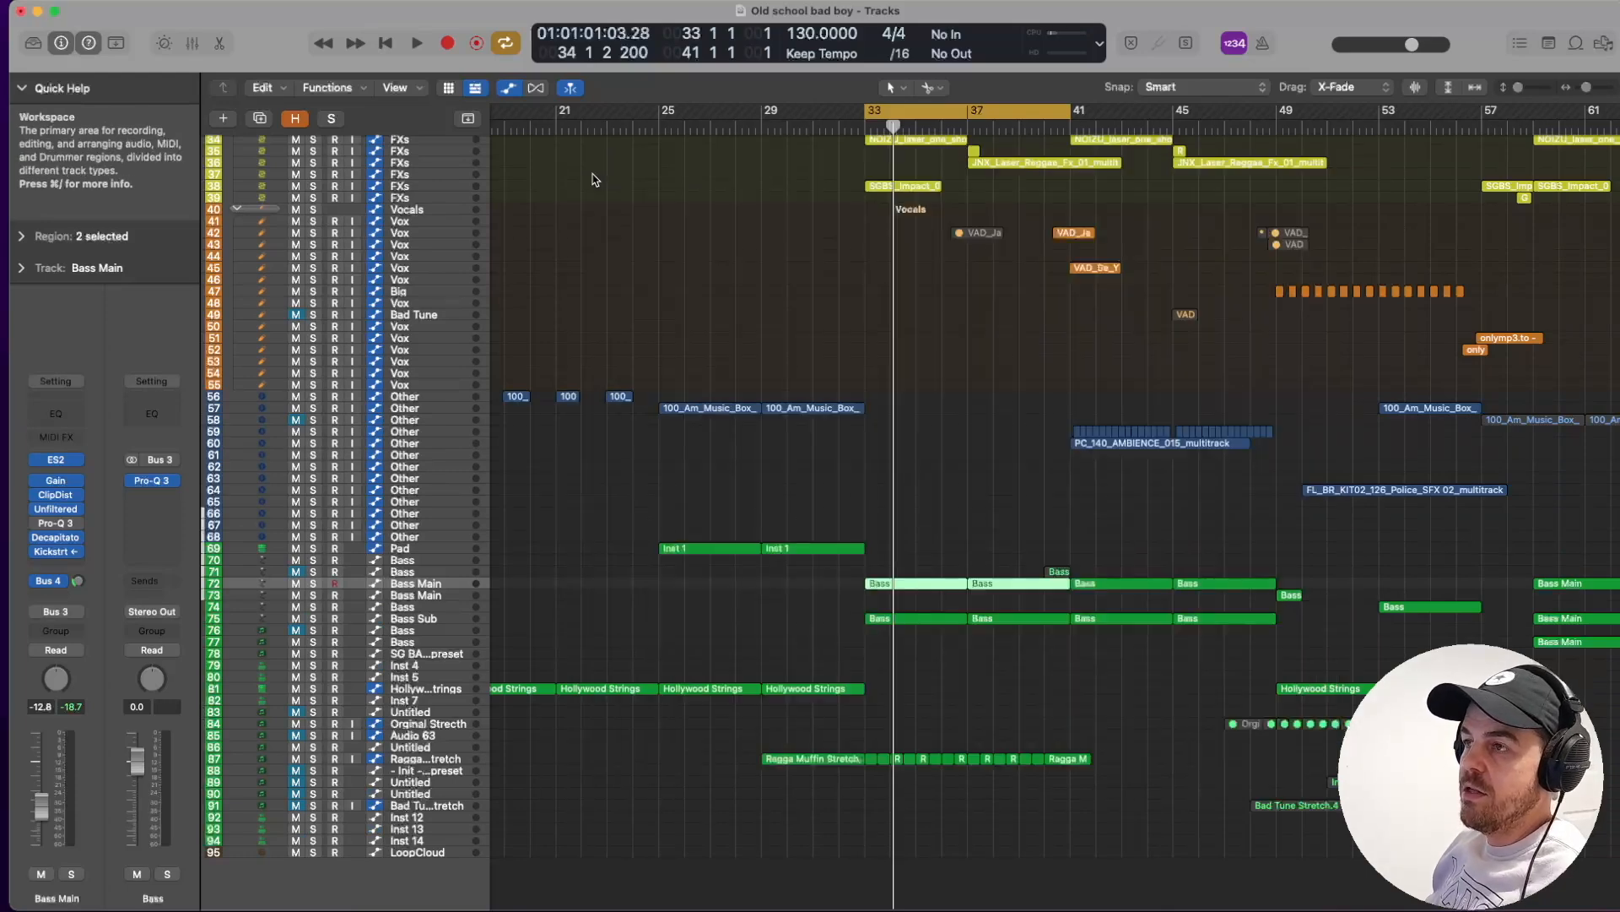
Solo Bass Main track 72, play it from bar 33 and examine its Clip Distortion settings.
{"action": "left_click", "coordinate": [320, 584]}
{"action": "key", "text": "space"}
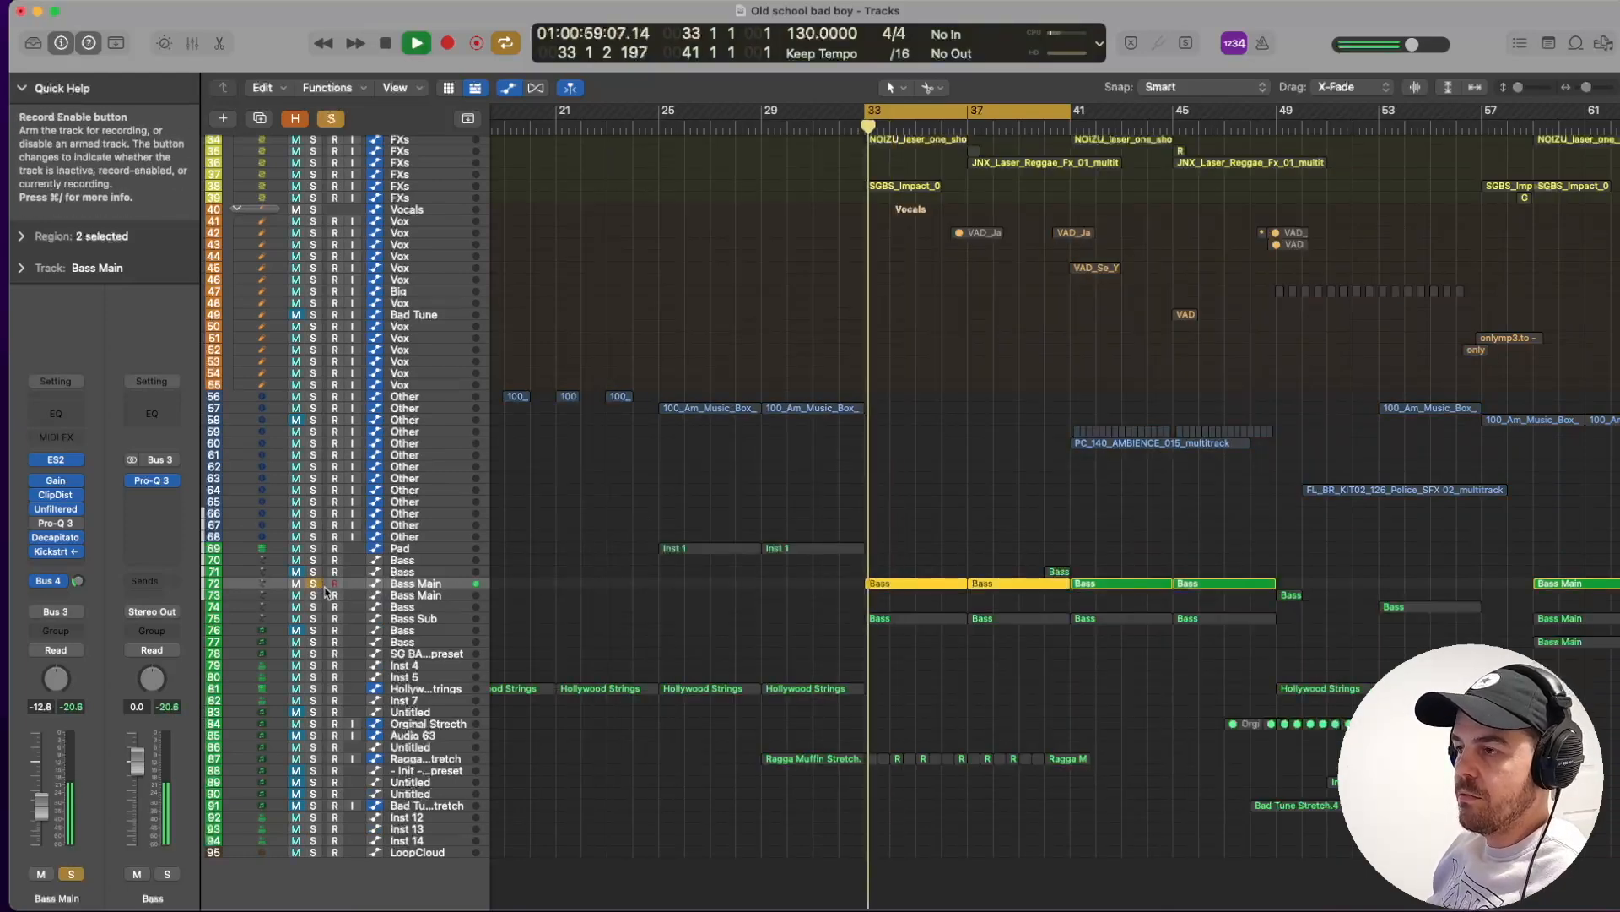
{"action": "left_click", "coordinate": [55, 495]}
{"action": "left_click_drag", "start_coordinate": [1230, 210], "coordinate": [1228, 233]}
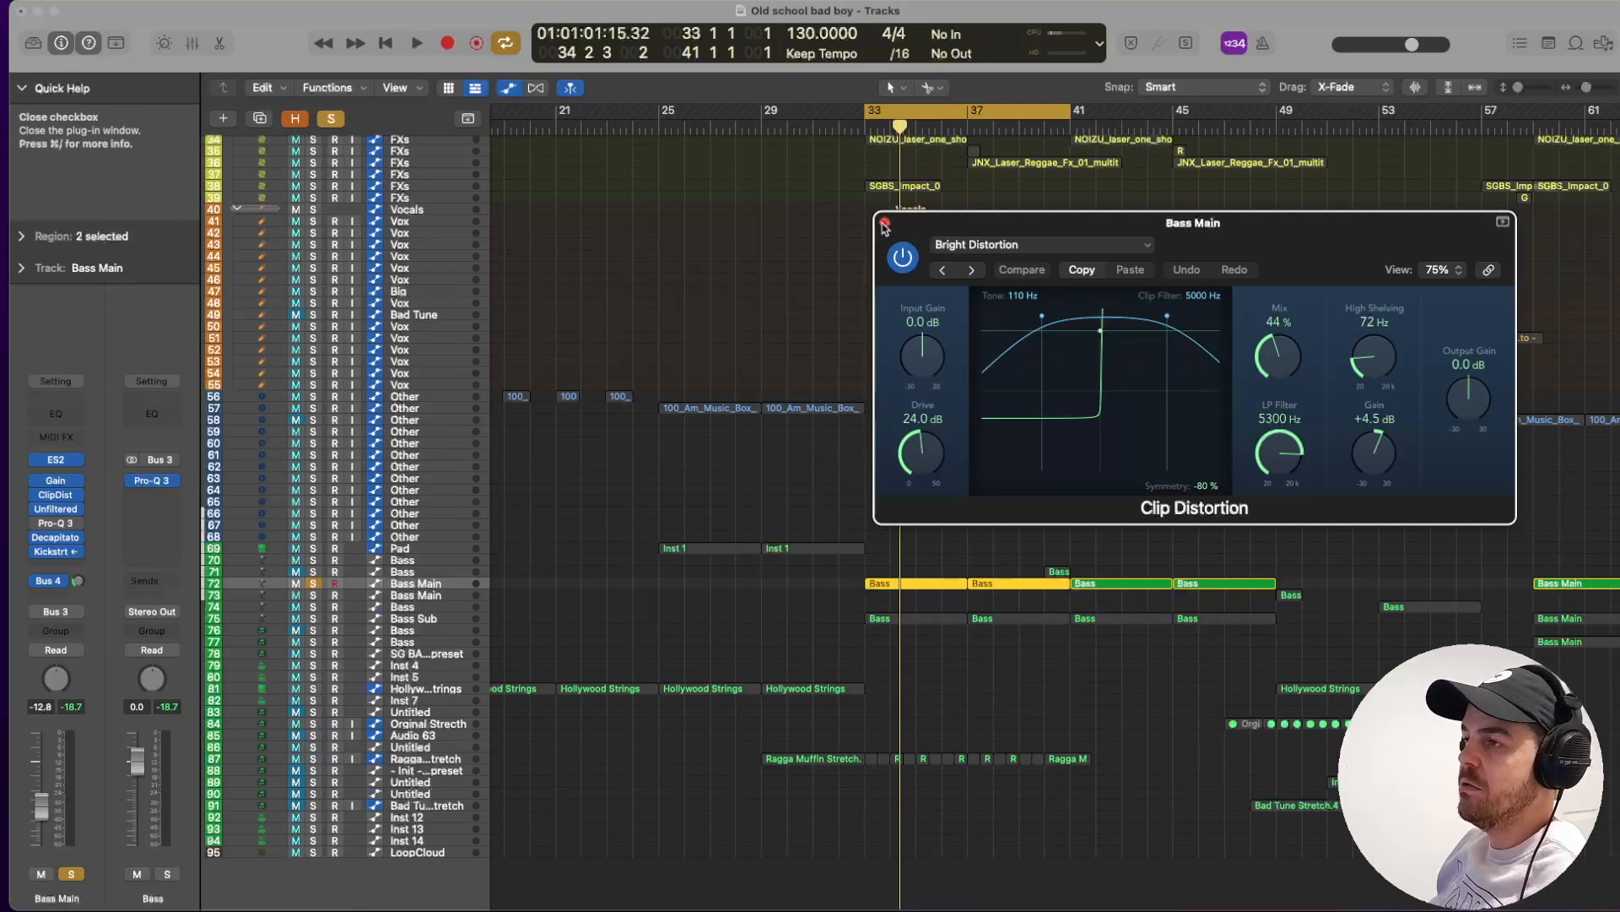
Examine the Unfiltered Audio Bass Mint, Clip Distortion and Decapitator settings on Bass Main track 72.
{"action": "left_click", "coordinate": [57, 512]}
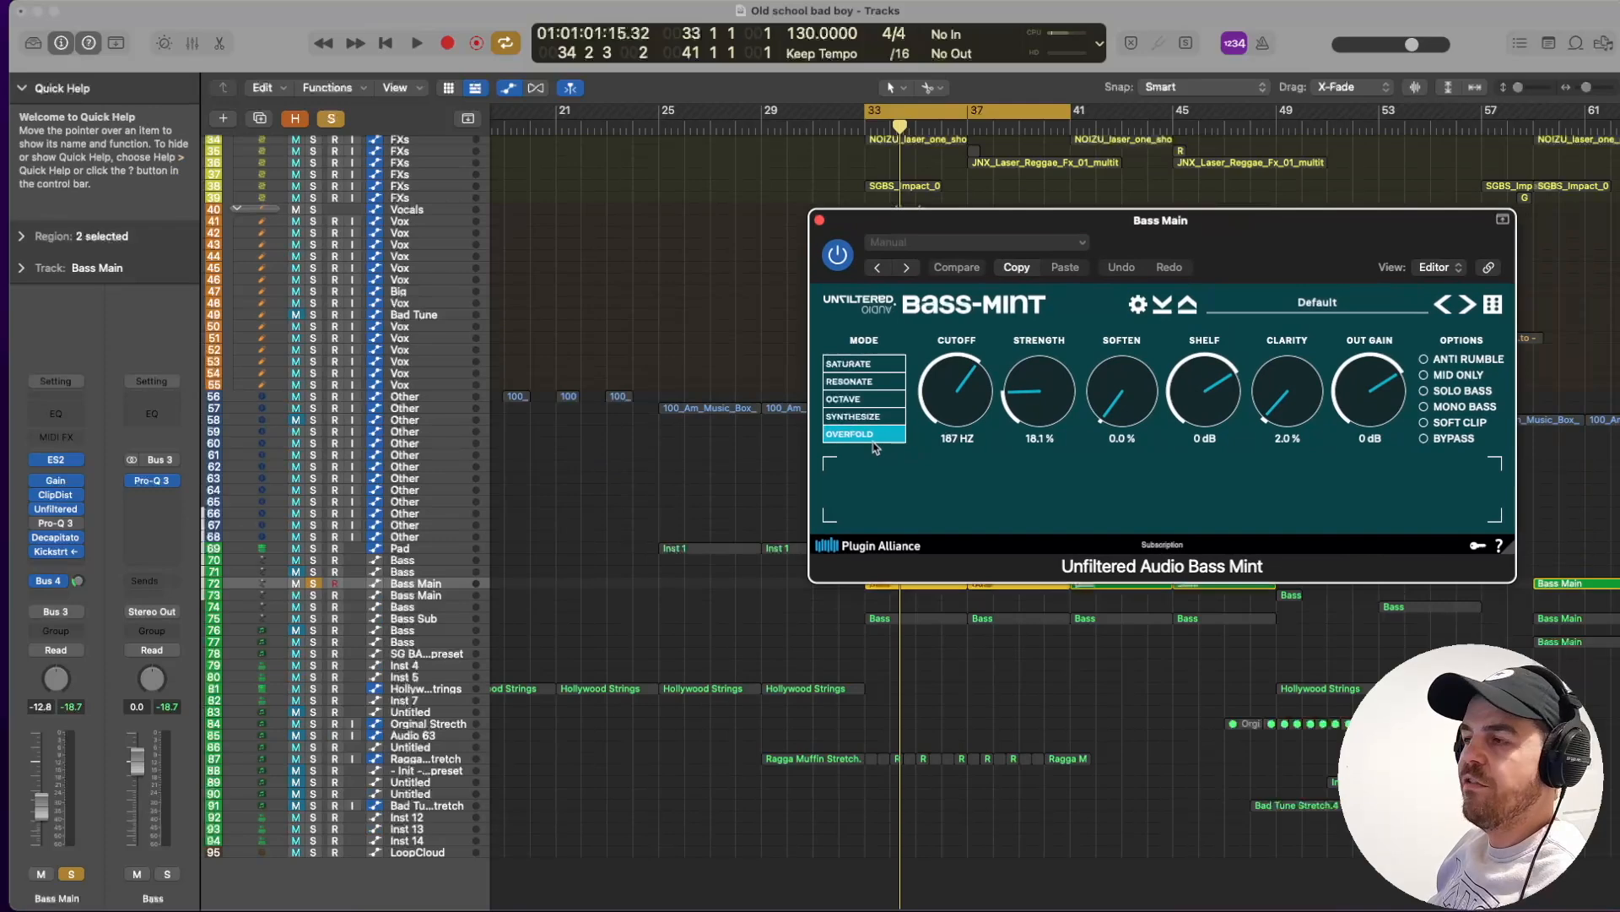
{"action": "left_click", "coordinate": [55, 495]}
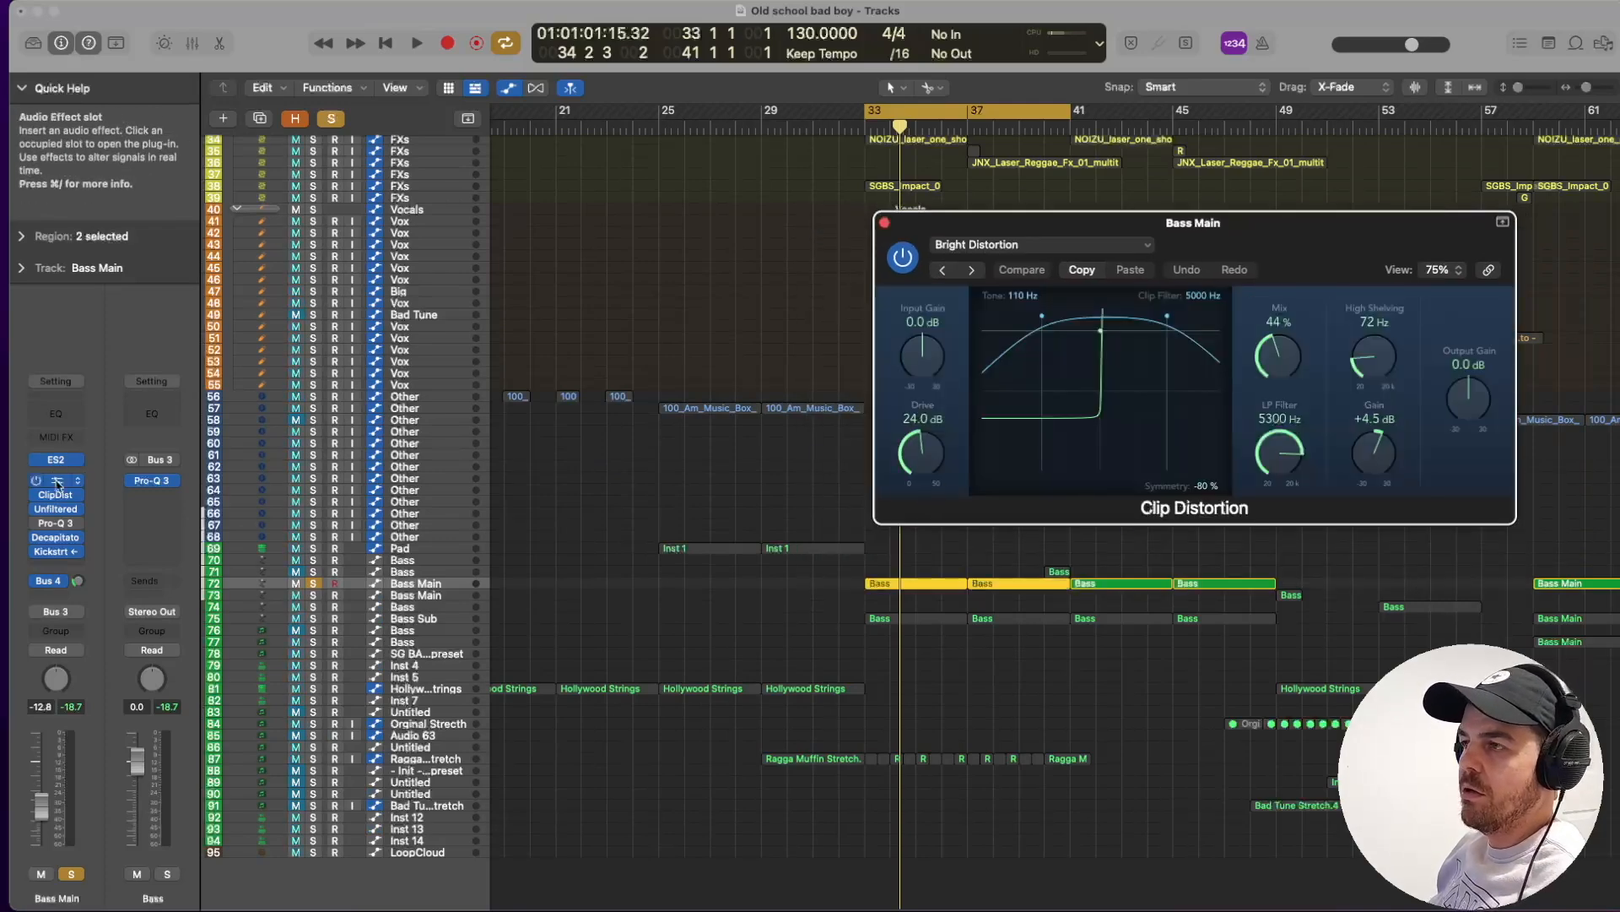
{"action": "left_click", "coordinate": [56, 540]}
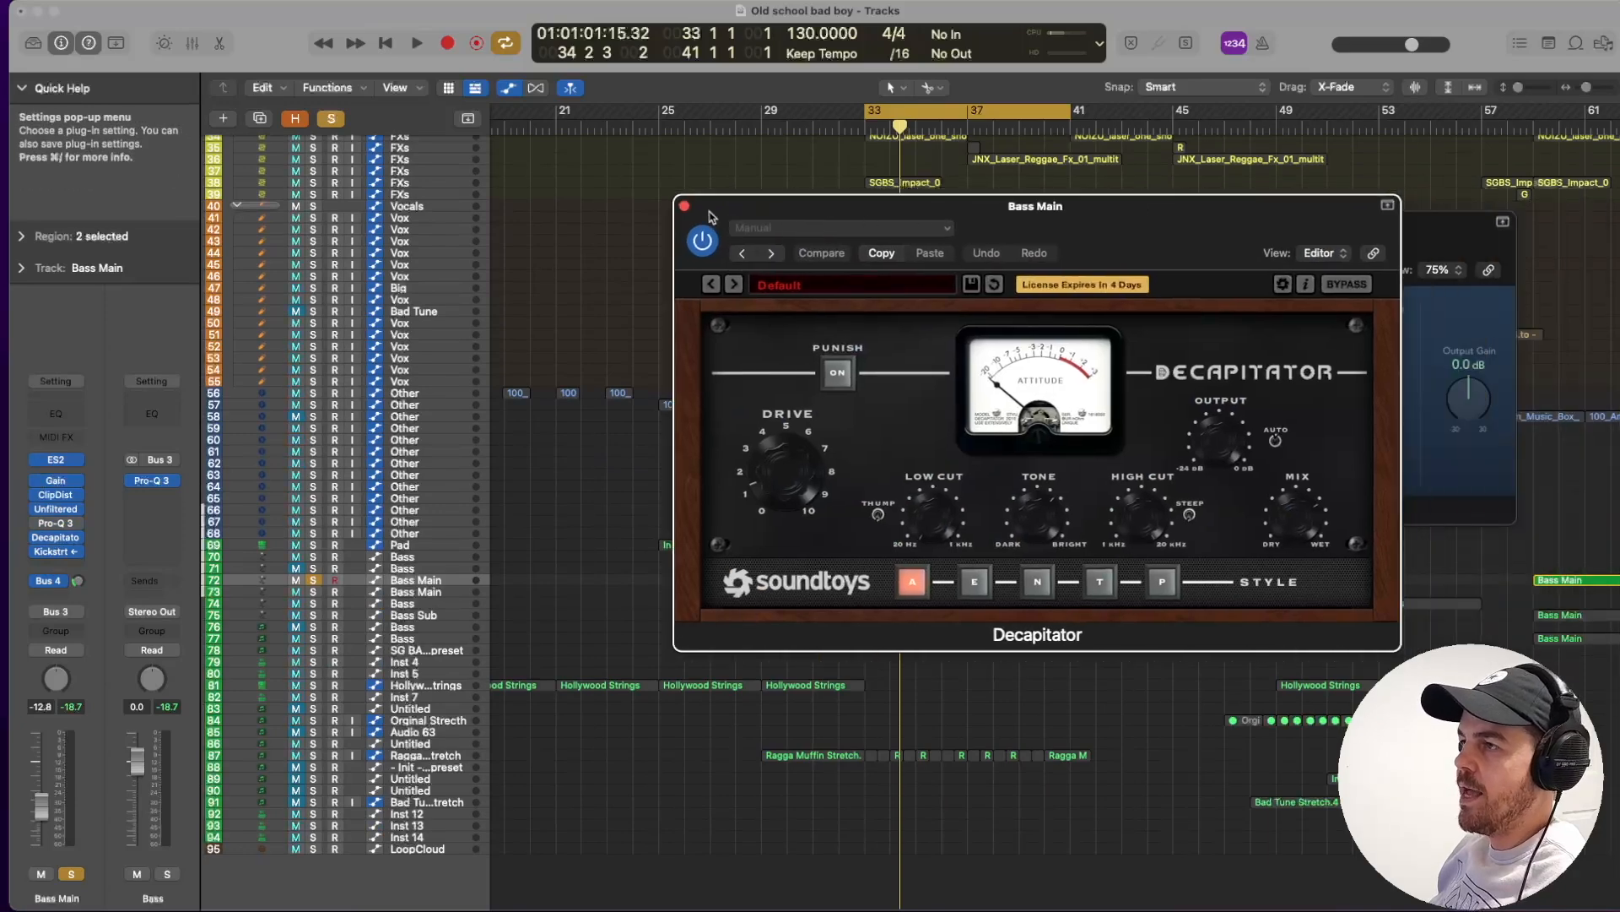
{"action": "left_click", "coordinate": [685, 206]}
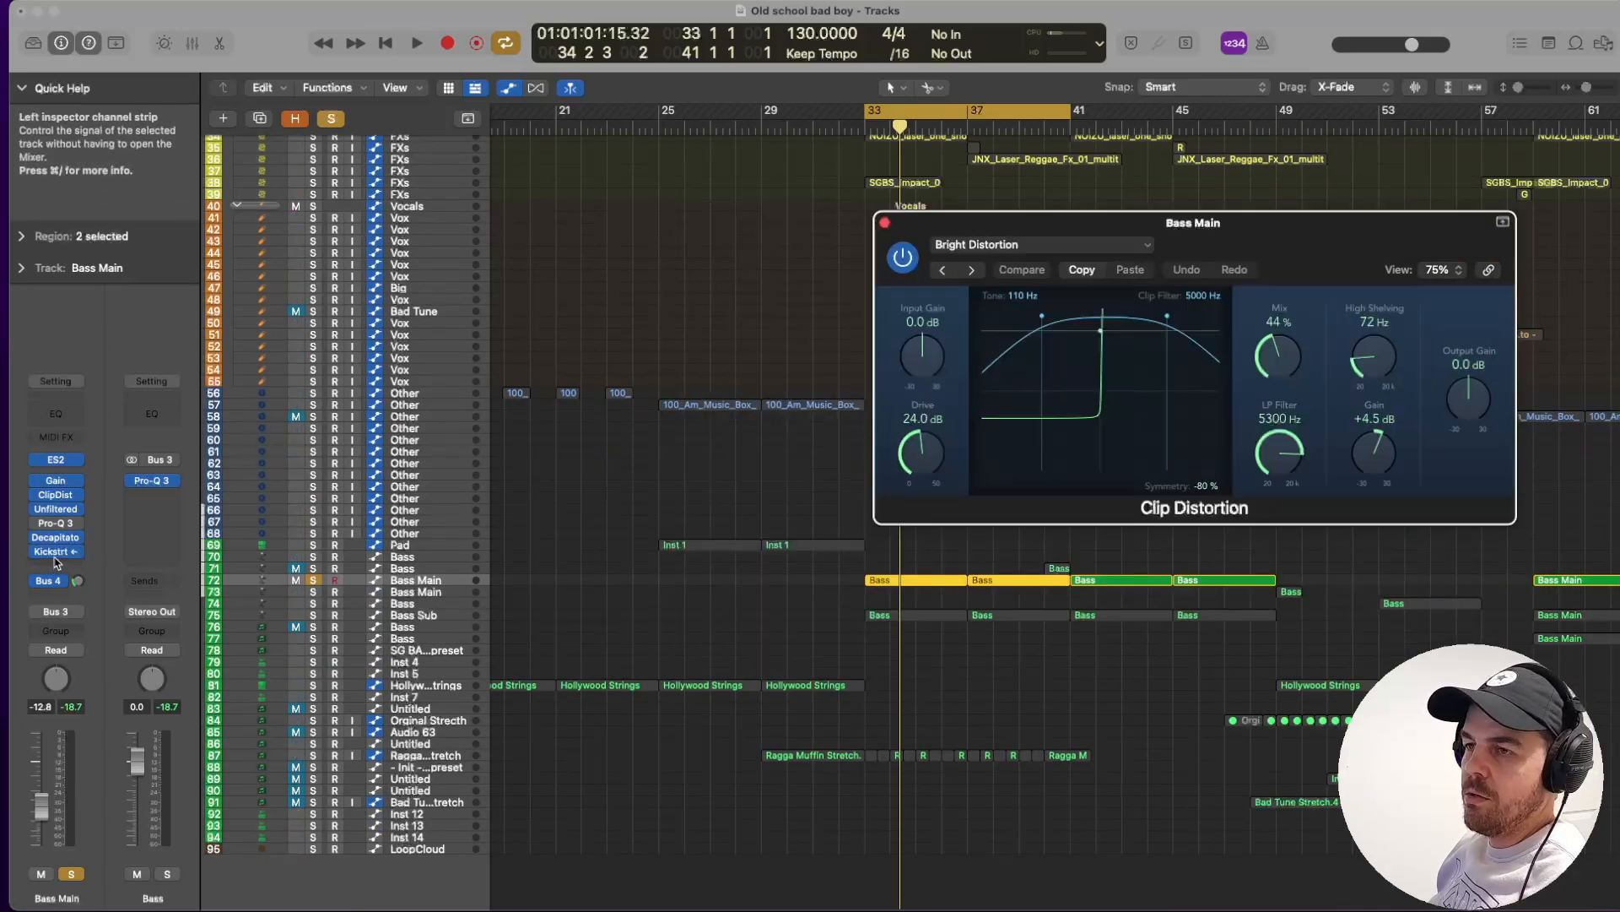
Examine Kickstart 2's sidechain ducking on Bass Main during playback, first soloed and then in the full mix, and close it.
{"action": "left_click", "coordinate": [53, 553]}
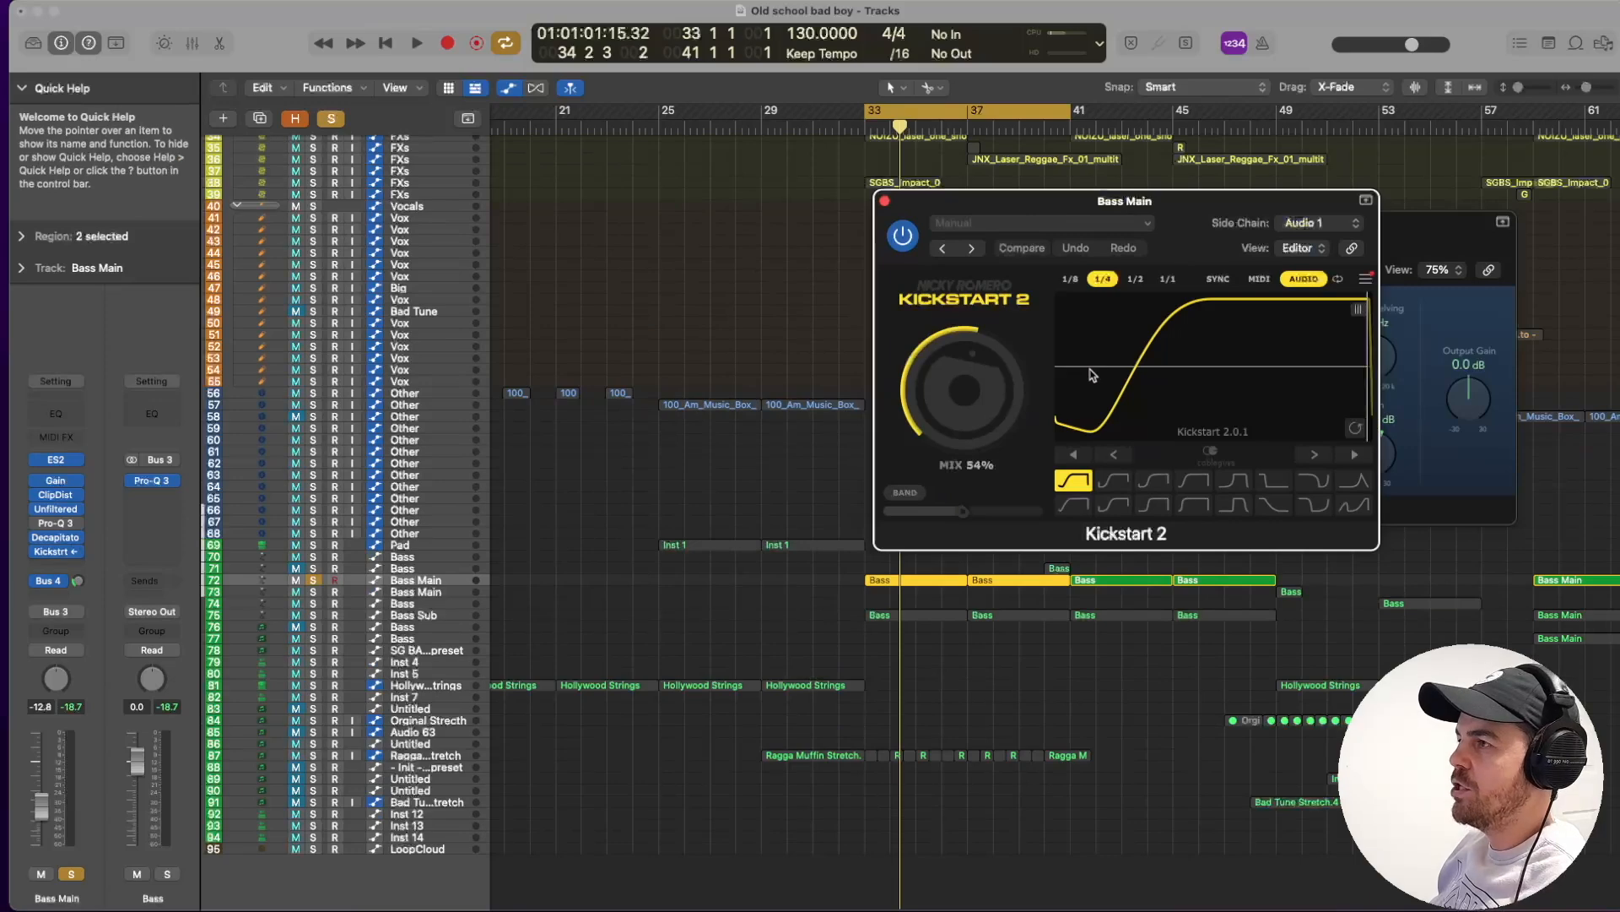
{"action": "key", "text": "space"}
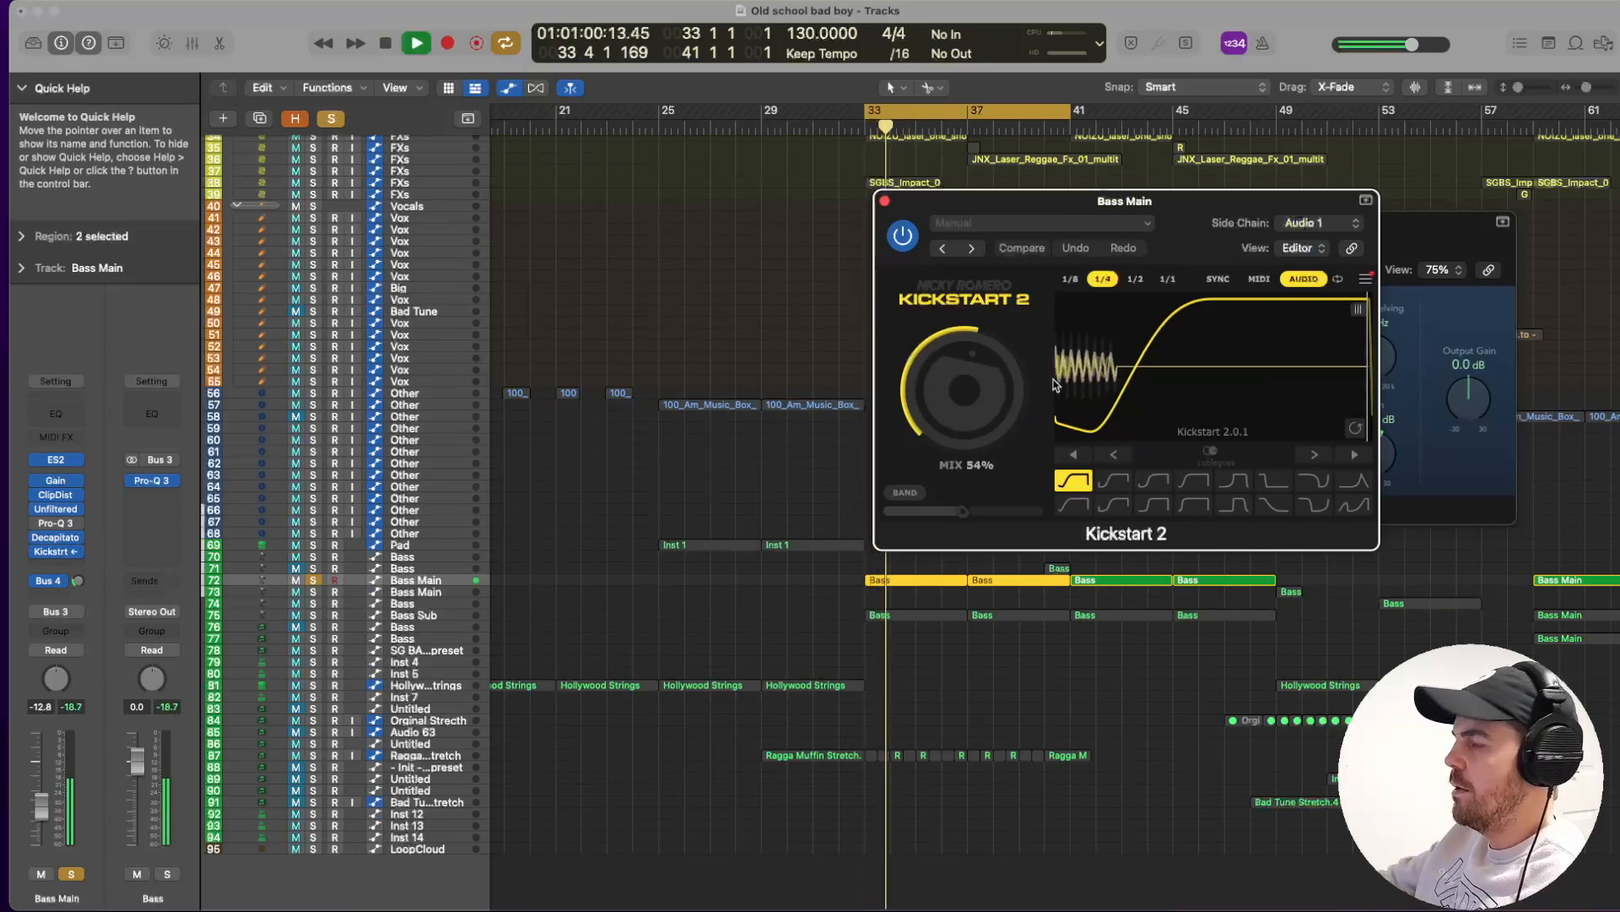
{"action": "left_click", "coordinate": [330, 118]}
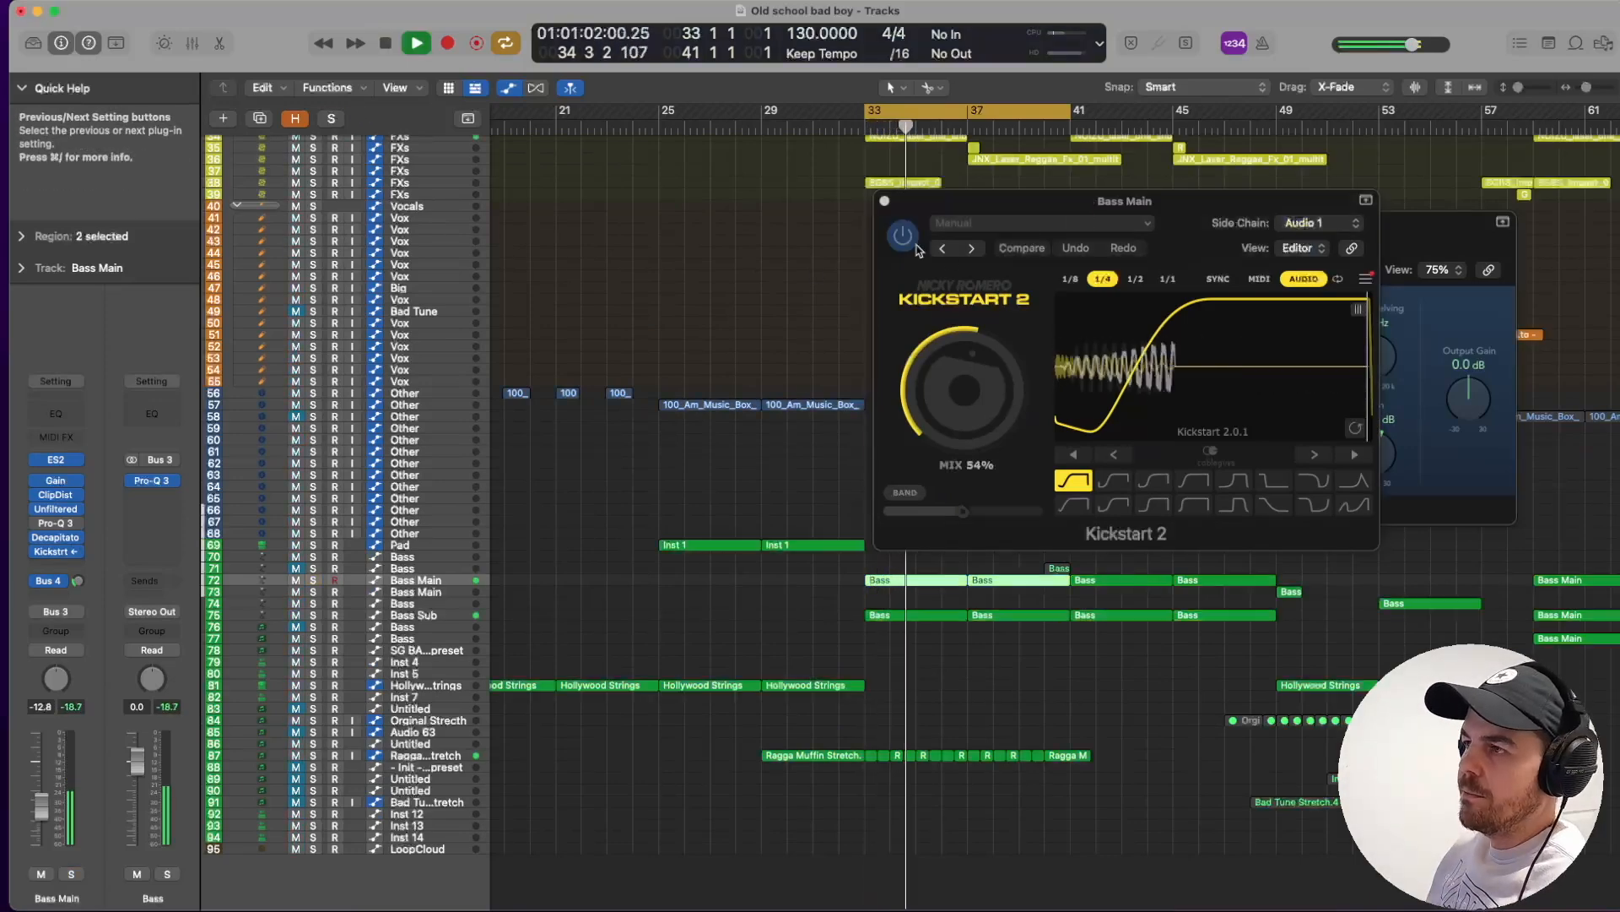
{"action": "left_click", "coordinate": [885, 205]}
{"action": "key", "text": "space"}
Solo both Bass Main track 72 and Bass Sub track 75.
{"action": "key", "text": "s"}
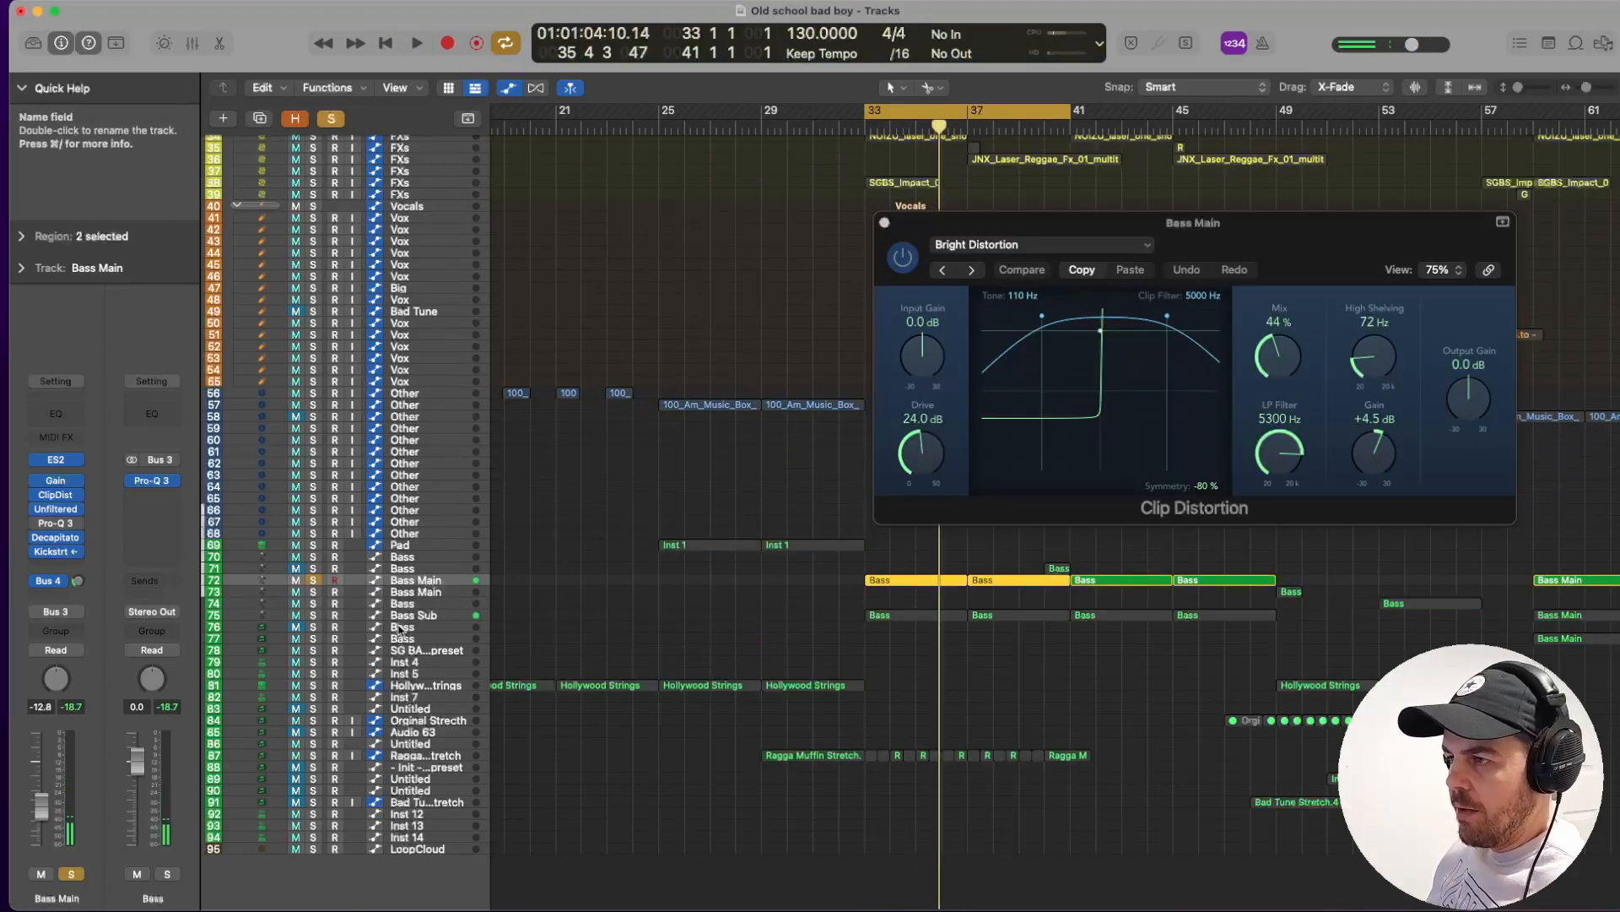
{"action": "left_click", "coordinate": [426, 617]}
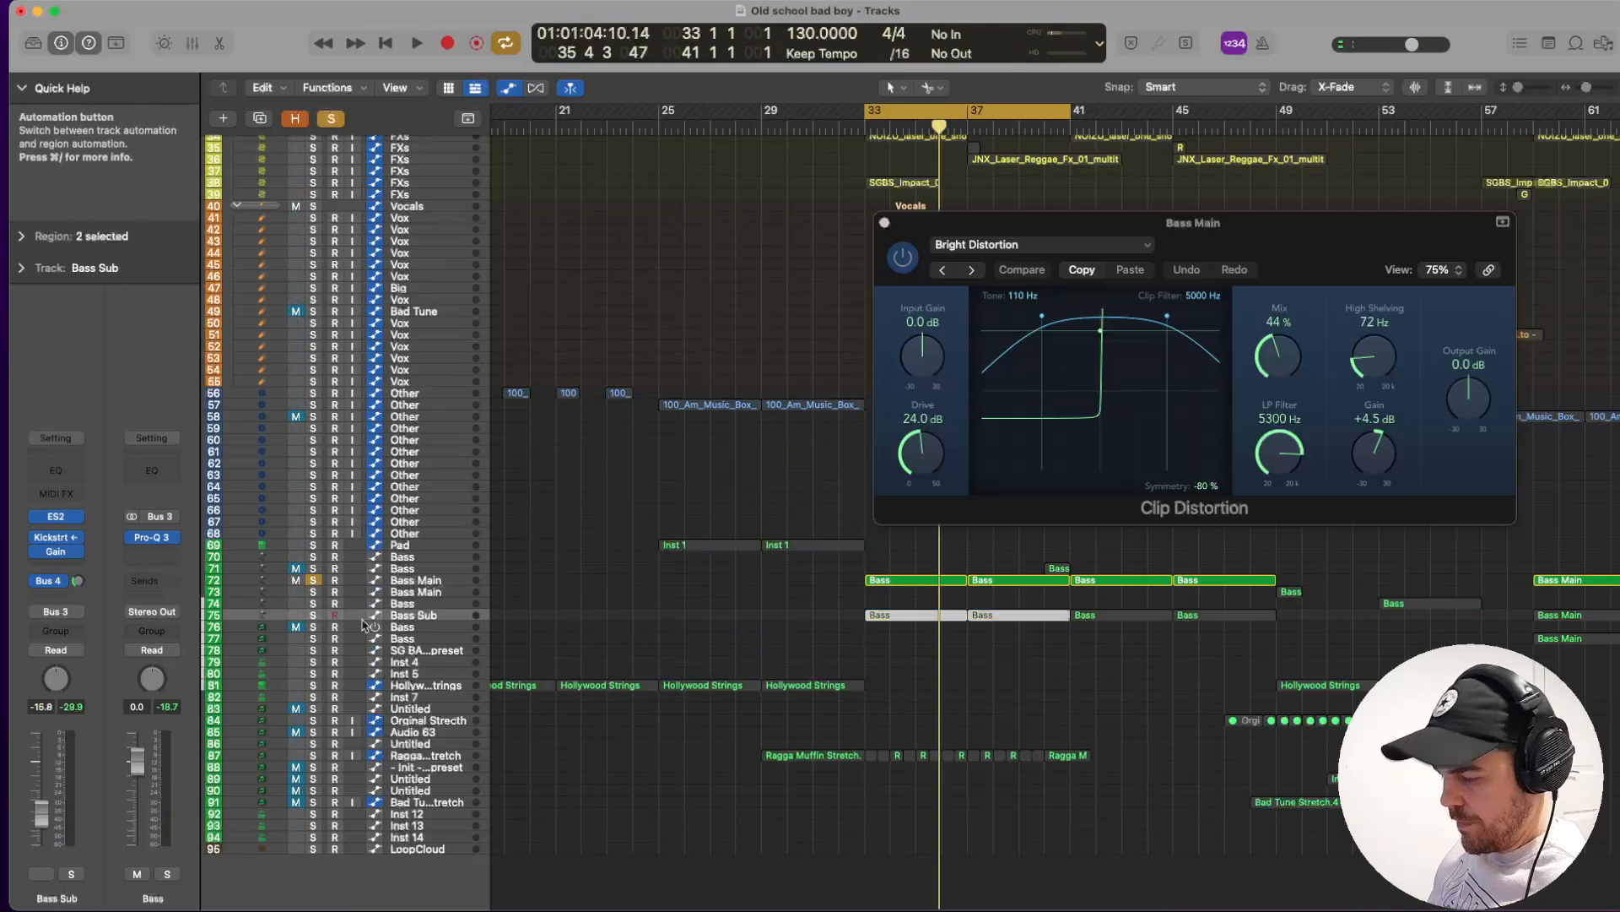
{"action": "key", "text": "s"}
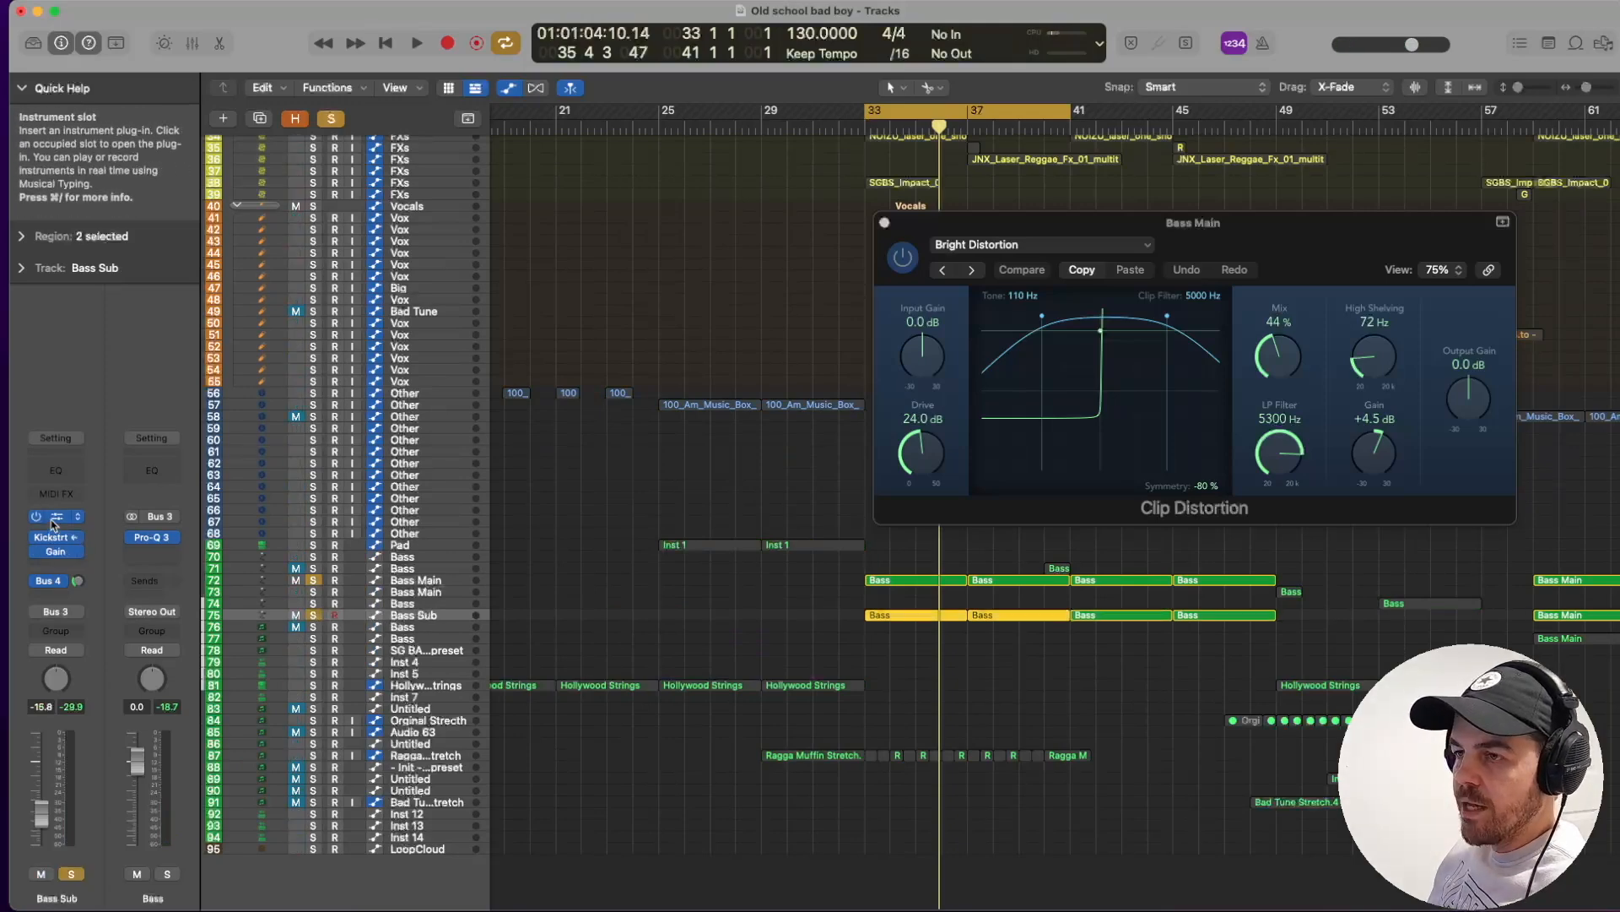
Examine the ES2 synth on Bass Sub track 75, checking oscillator 1's sine waveform, and close the plug-in.
{"action": "left_click", "coordinate": [55, 516]}
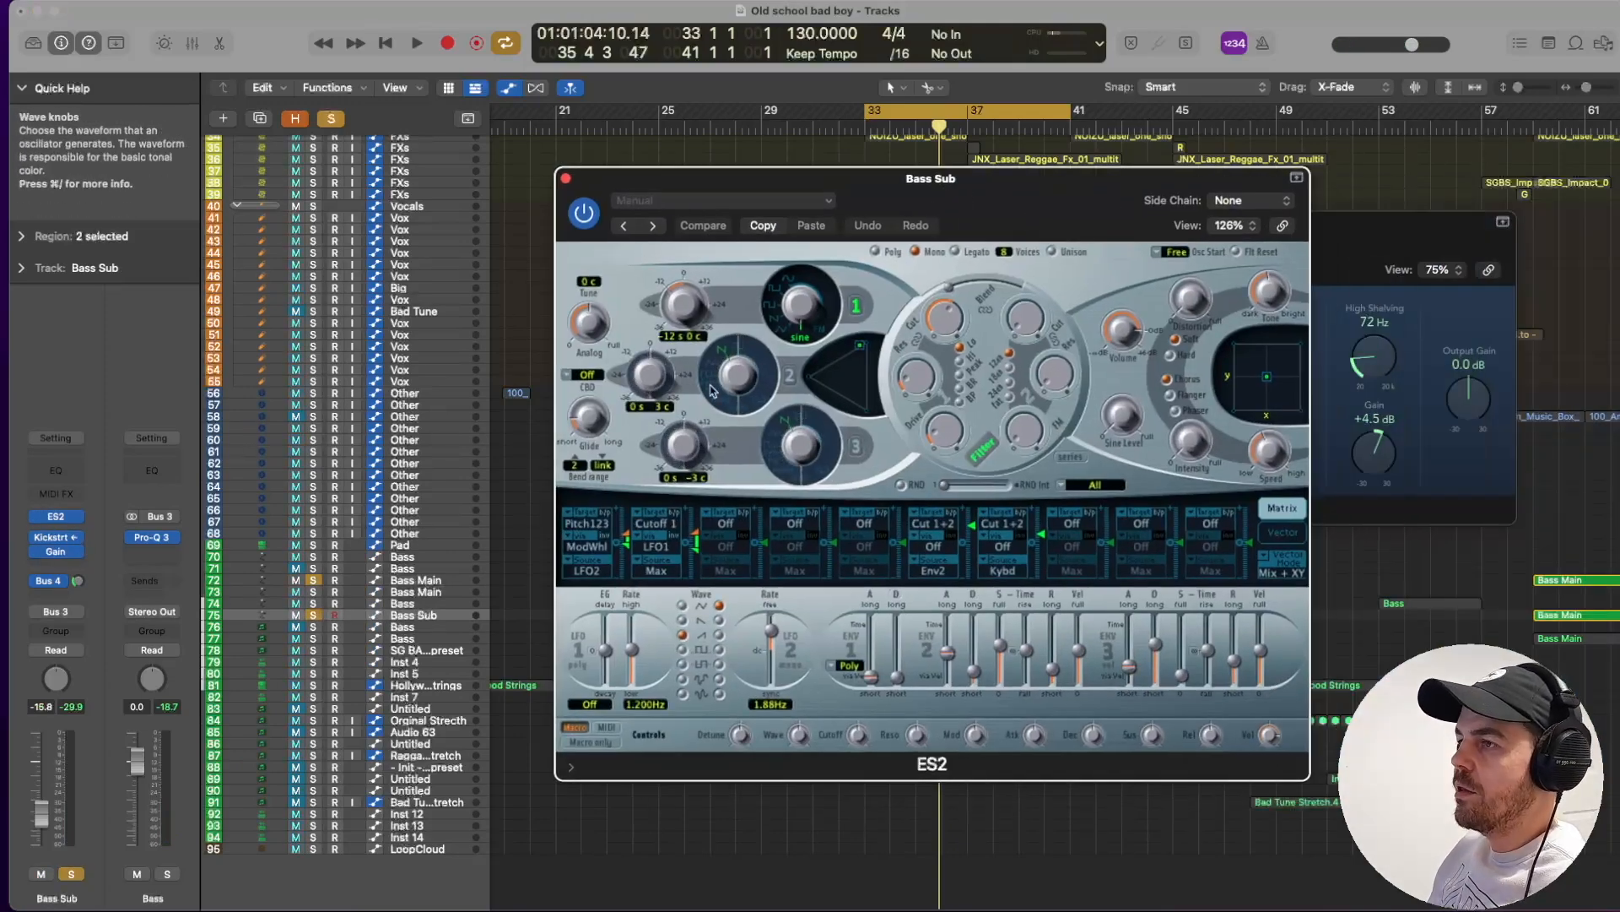
{"action": "left_click", "coordinate": [804, 311]}
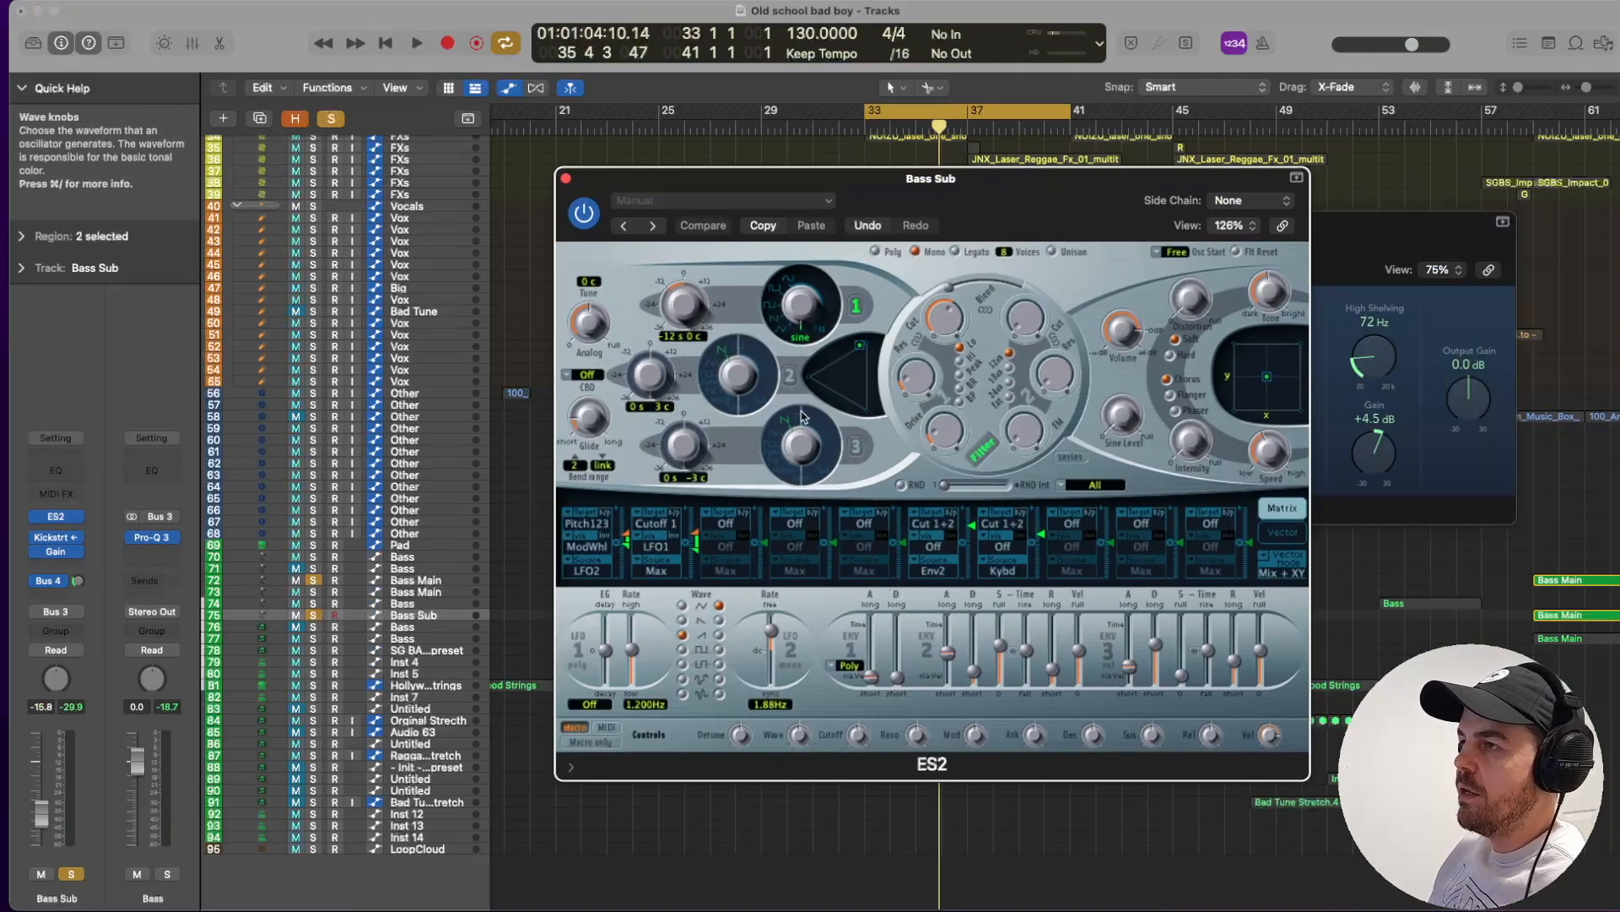
{"action": "left_click_drag", "start_coordinate": [801, 412], "coordinate": [798, 238]}
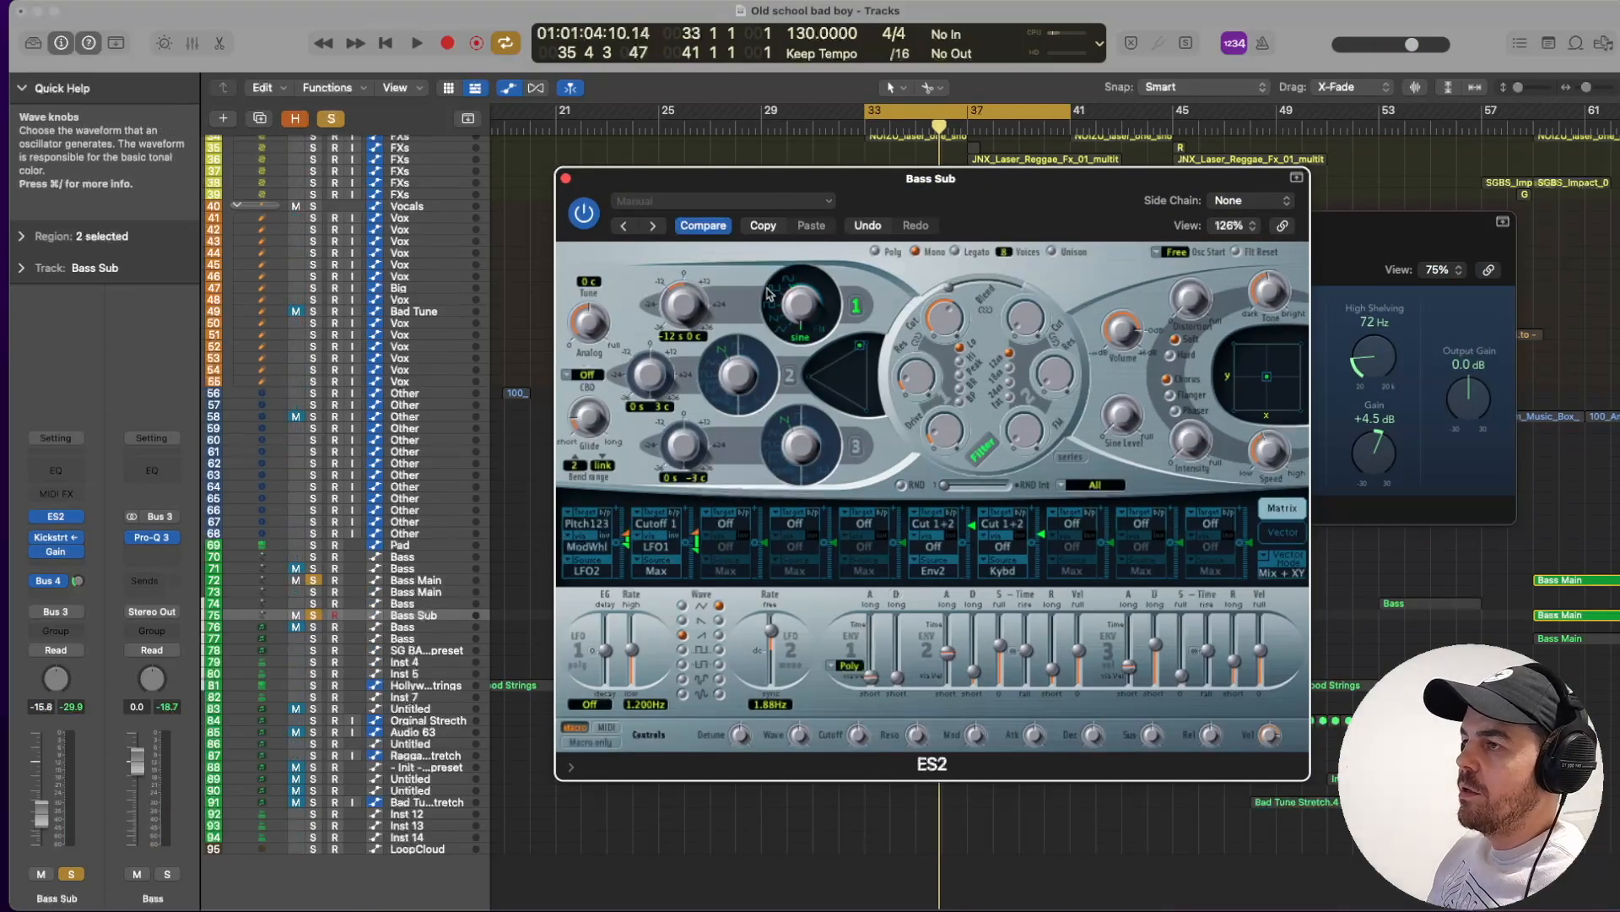
{"action": "left_click", "coordinate": [565, 178]}
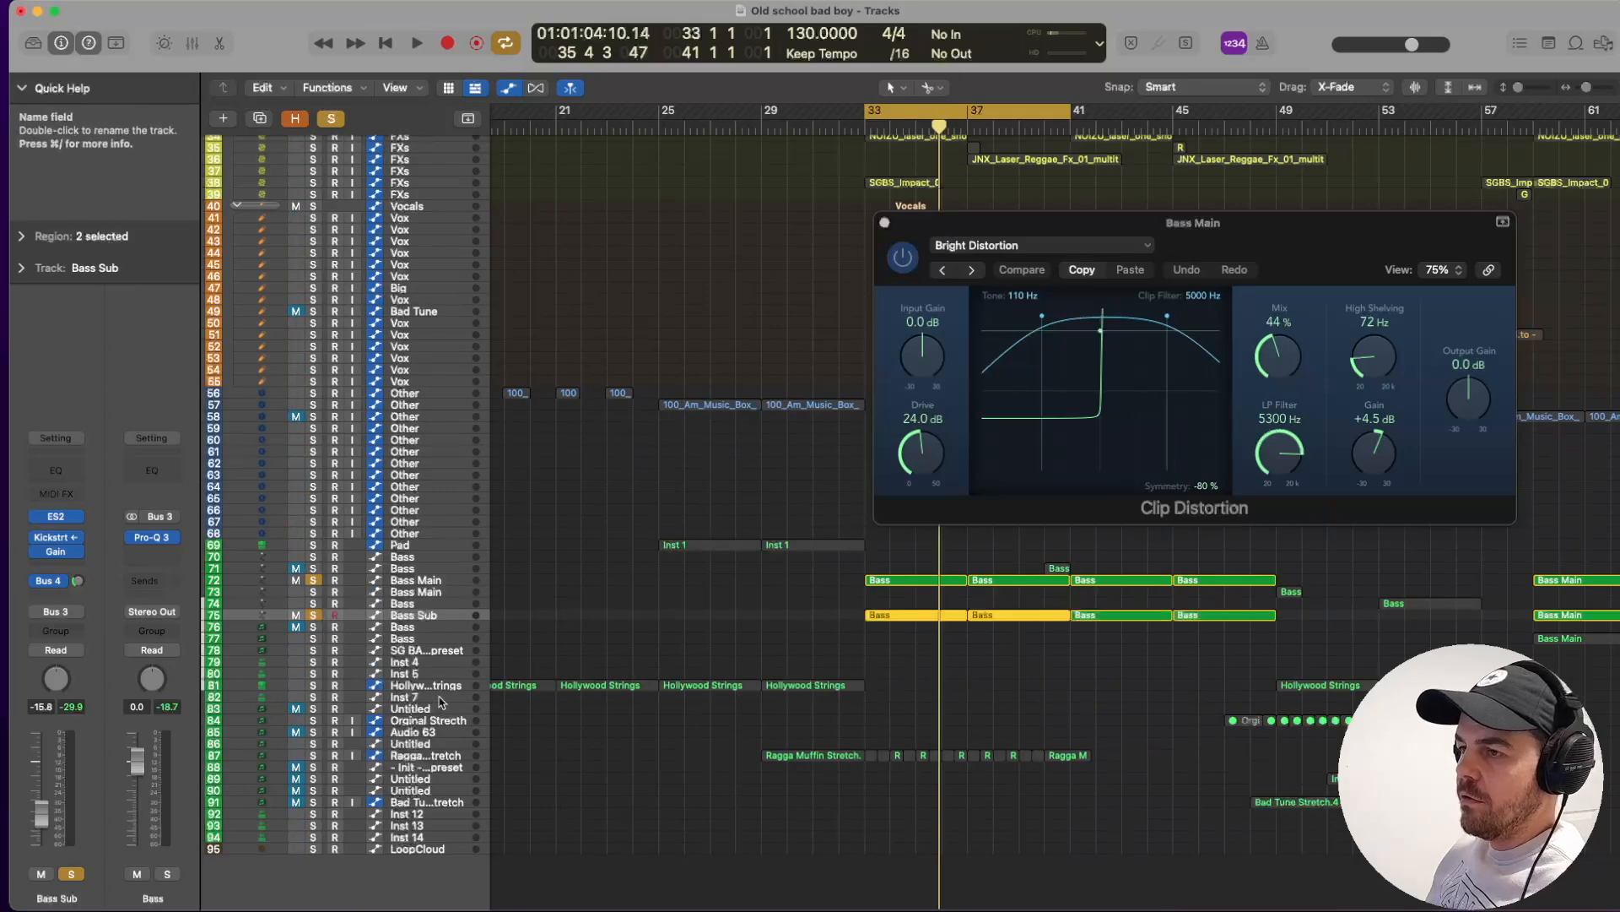
Audition Bass Main track 72 and Bass Sub track 75 together, toggling each track's solo during playback to compare them.
{"action": "key", "text": "space"}
{"action": "left_click", "coordinate": [314, 616]}
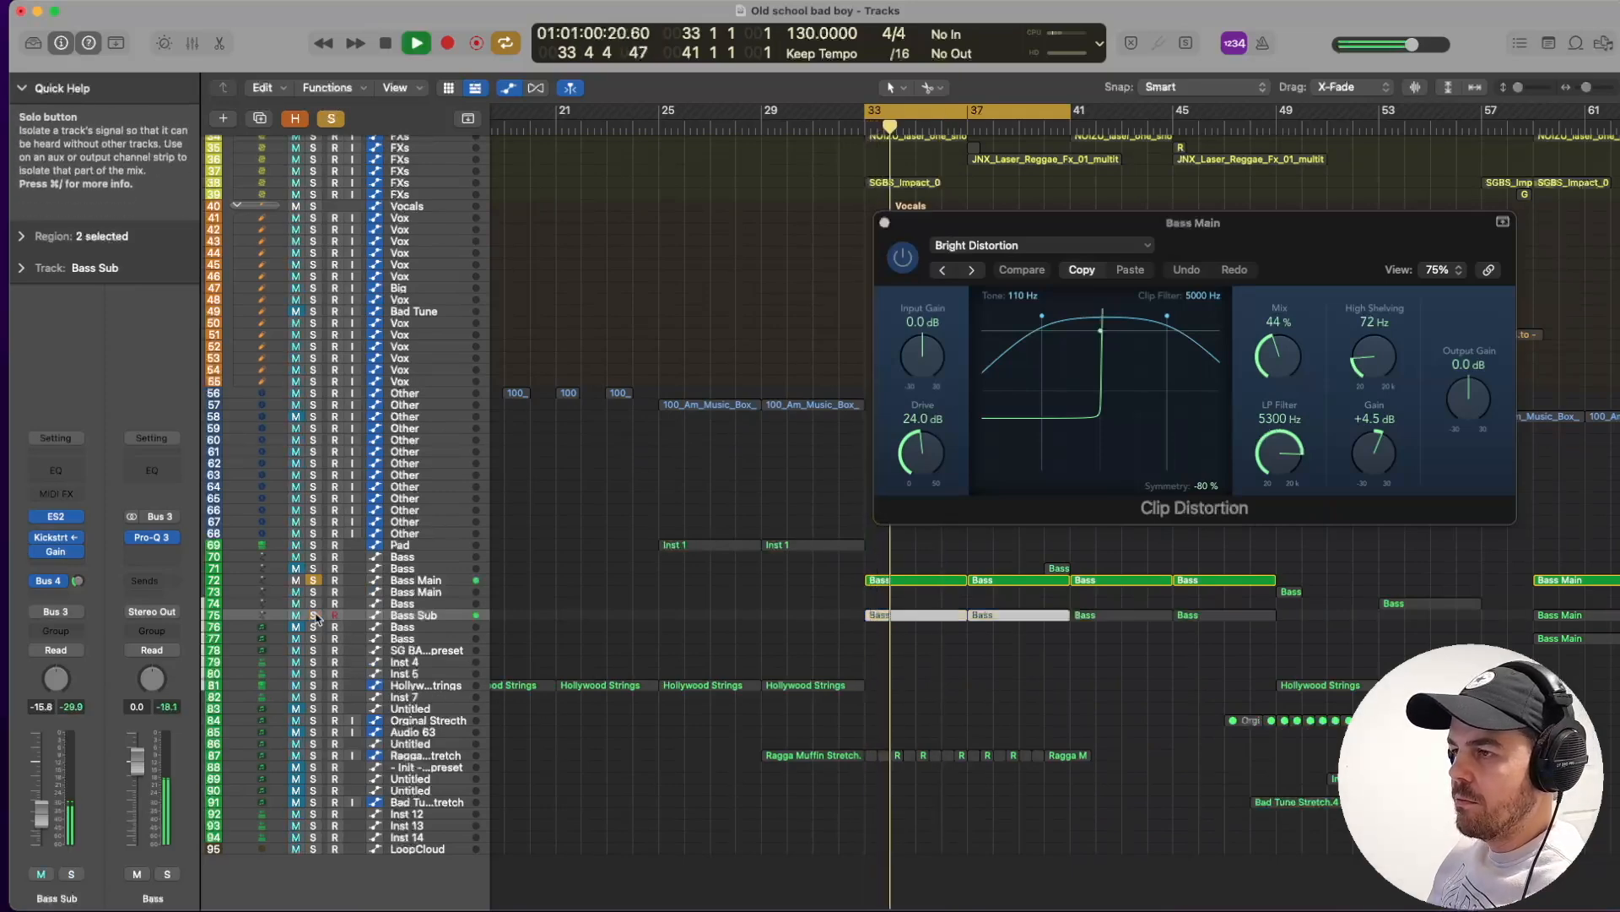
{"action": "left_click", "coordinate": [314, 615]}
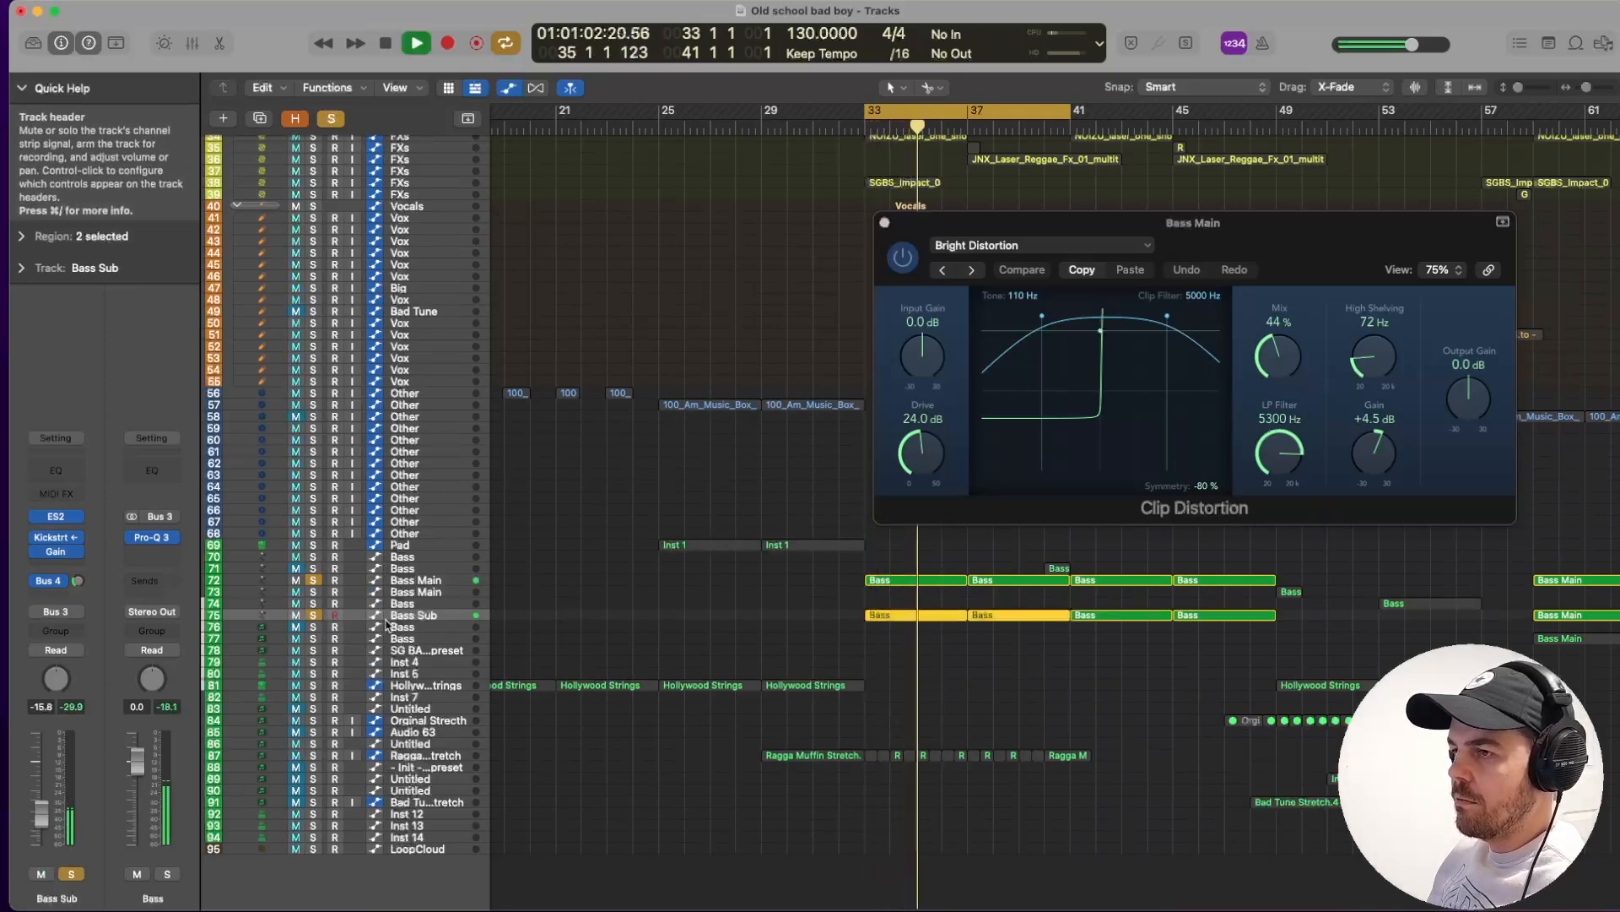
{"action": "scroll", "coordinate": [620, 707], "scroll_direction": "up", "scroll_amount": 1}
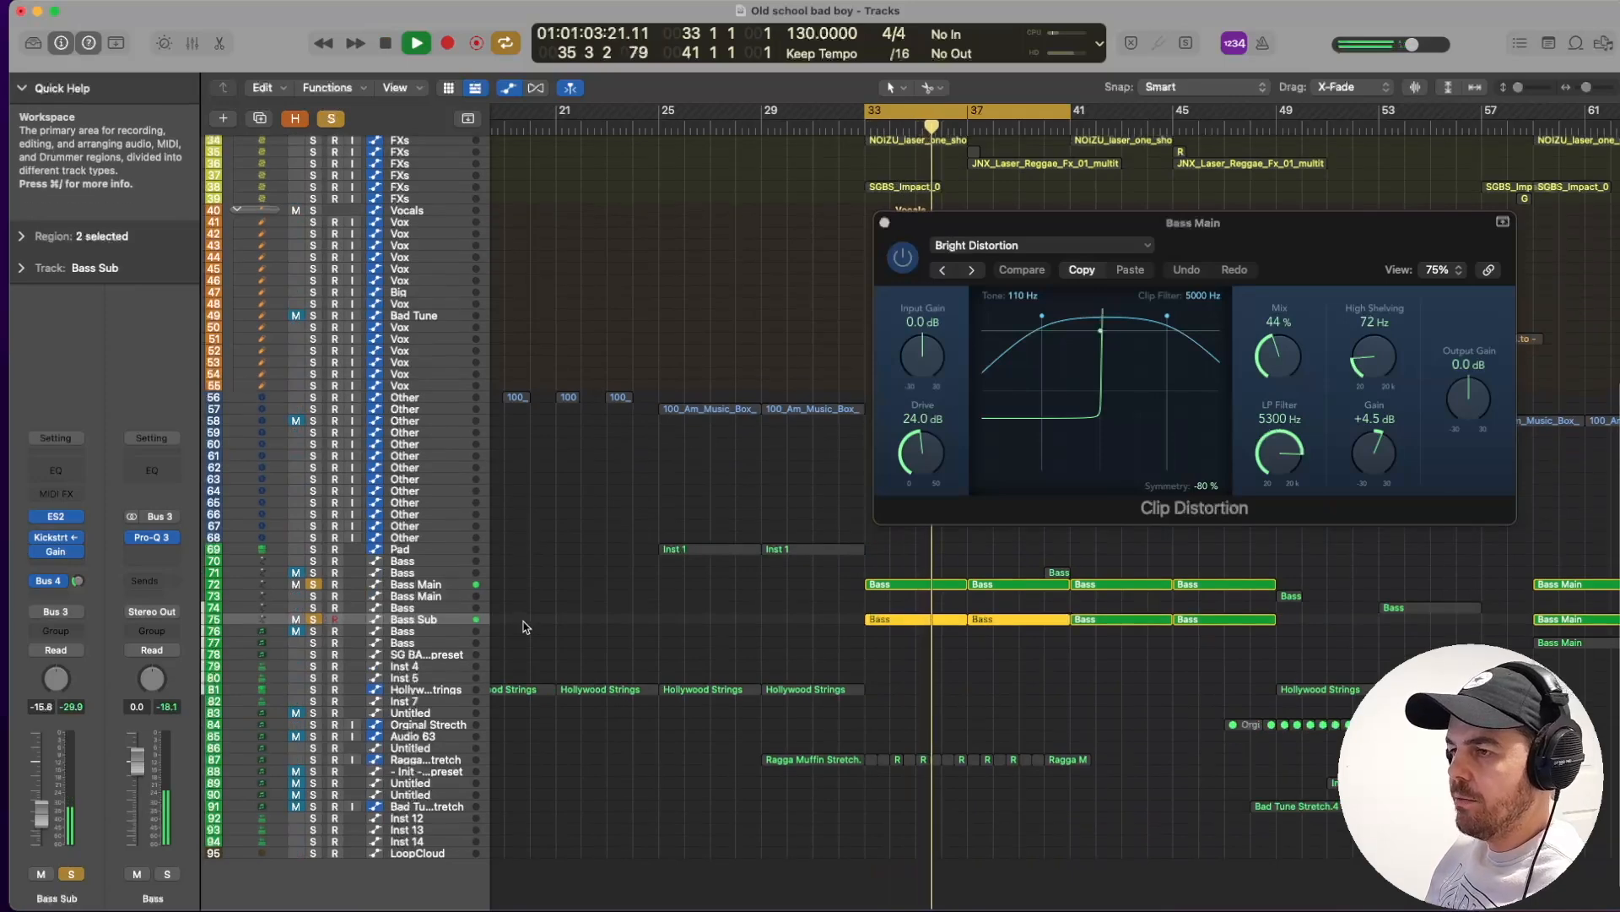
{"action": "left_click", "coordinate": [314, 583]}
{"action": "left_click", "coordinate": [314, 584]}
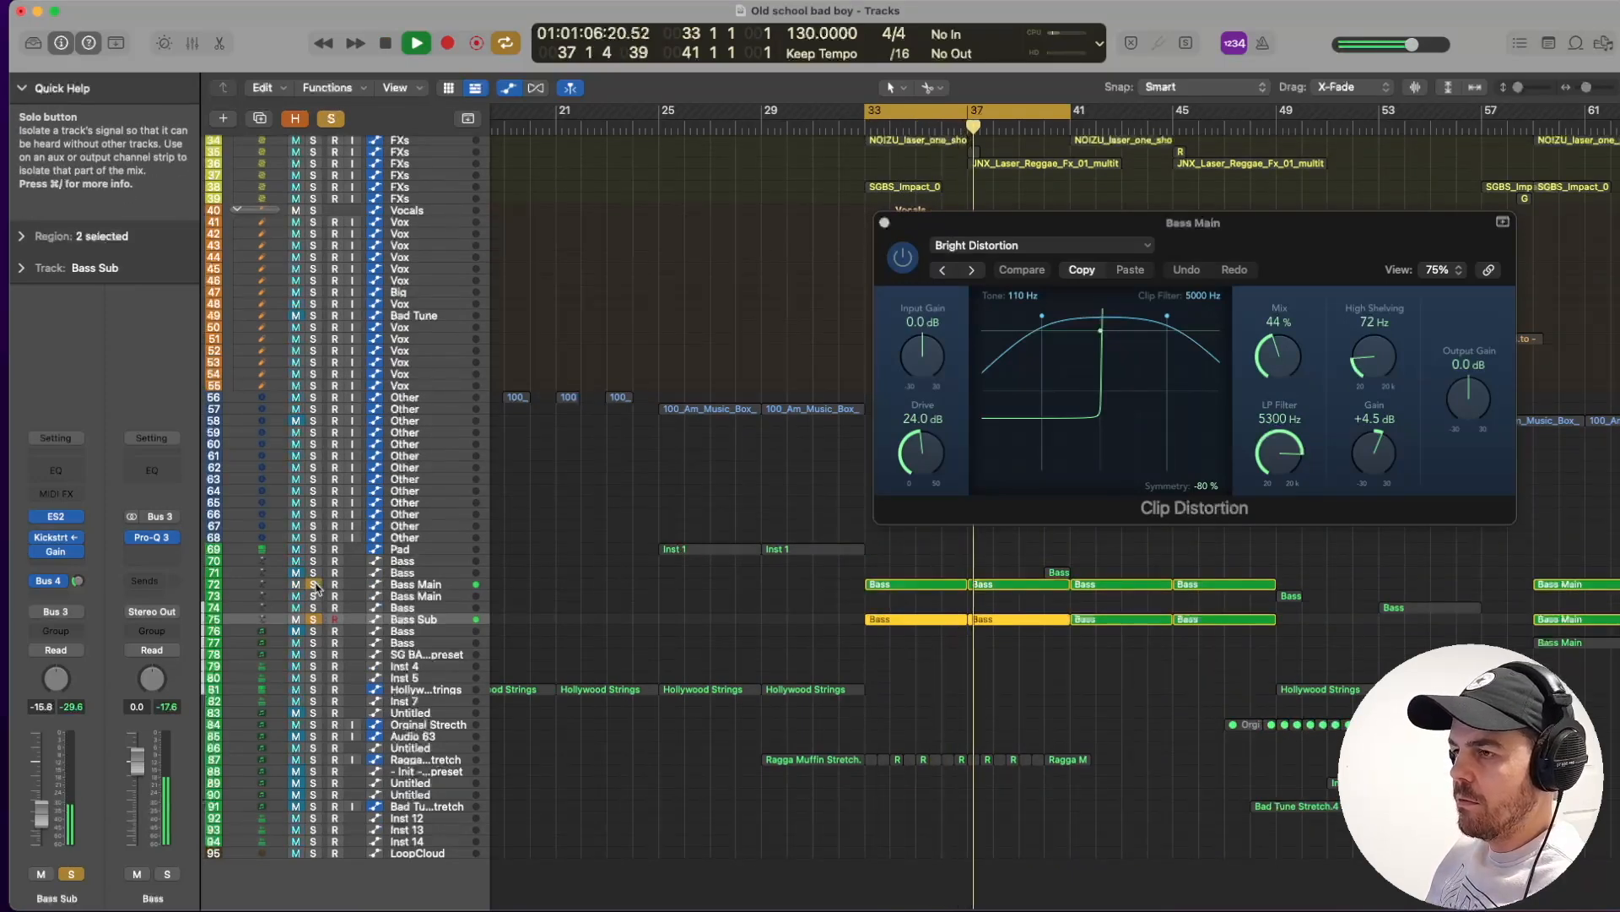
{"action": "key", "text": "space"}
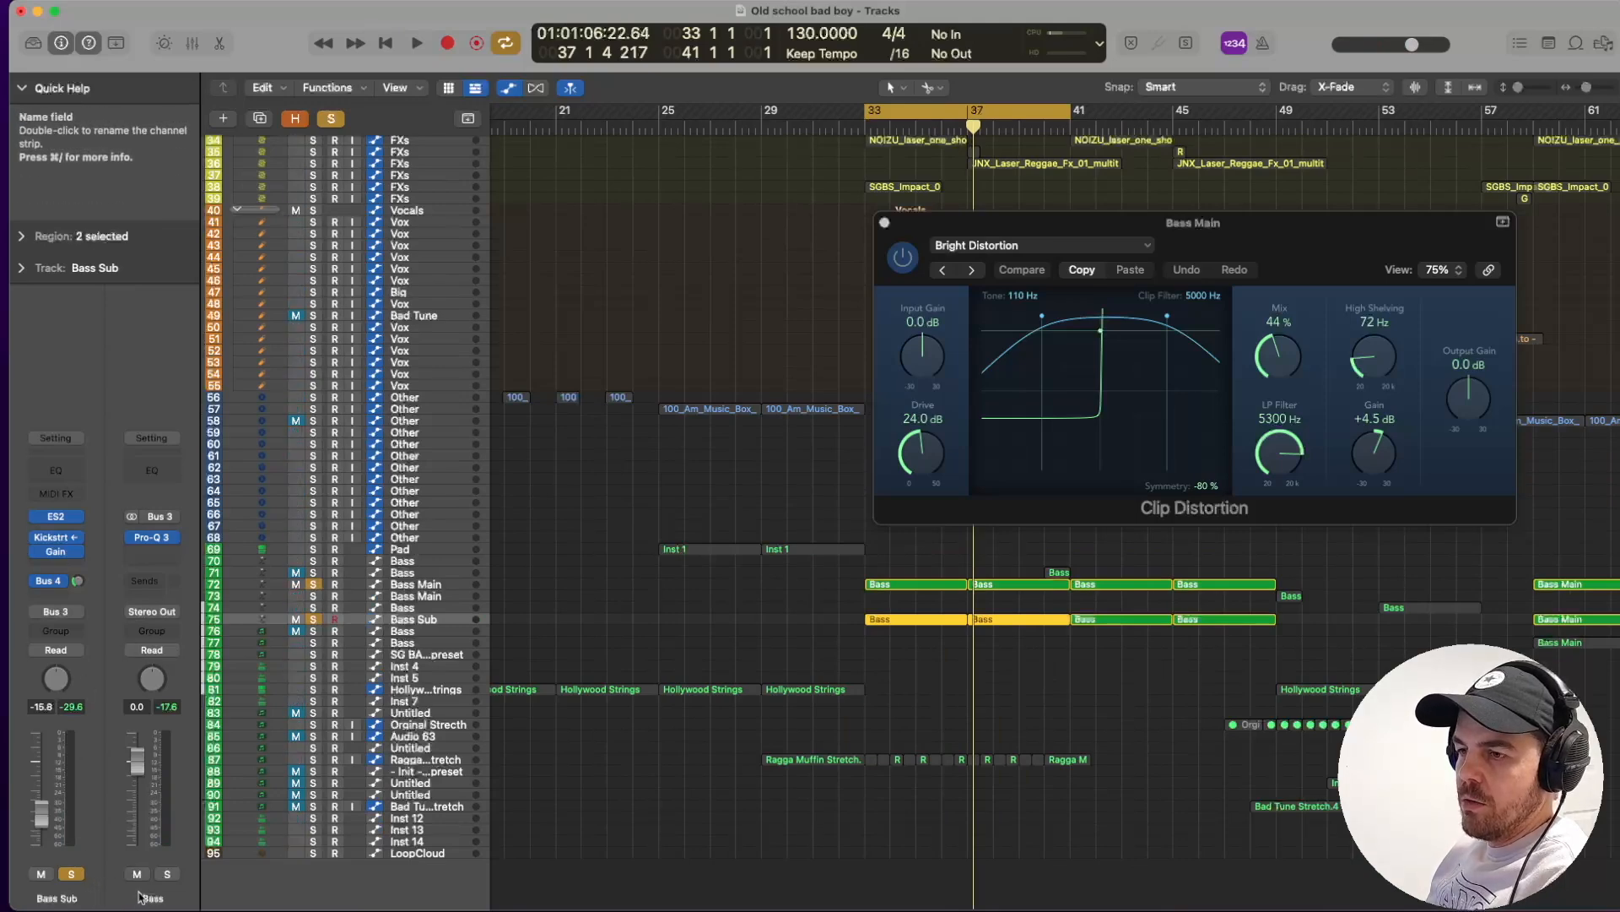
Examine the Pro-Q 3 spectrum on the Bass bus while the soloed basses play, and close the plug-in.
{"action": "left_click", "coordinate": [154, 539]}
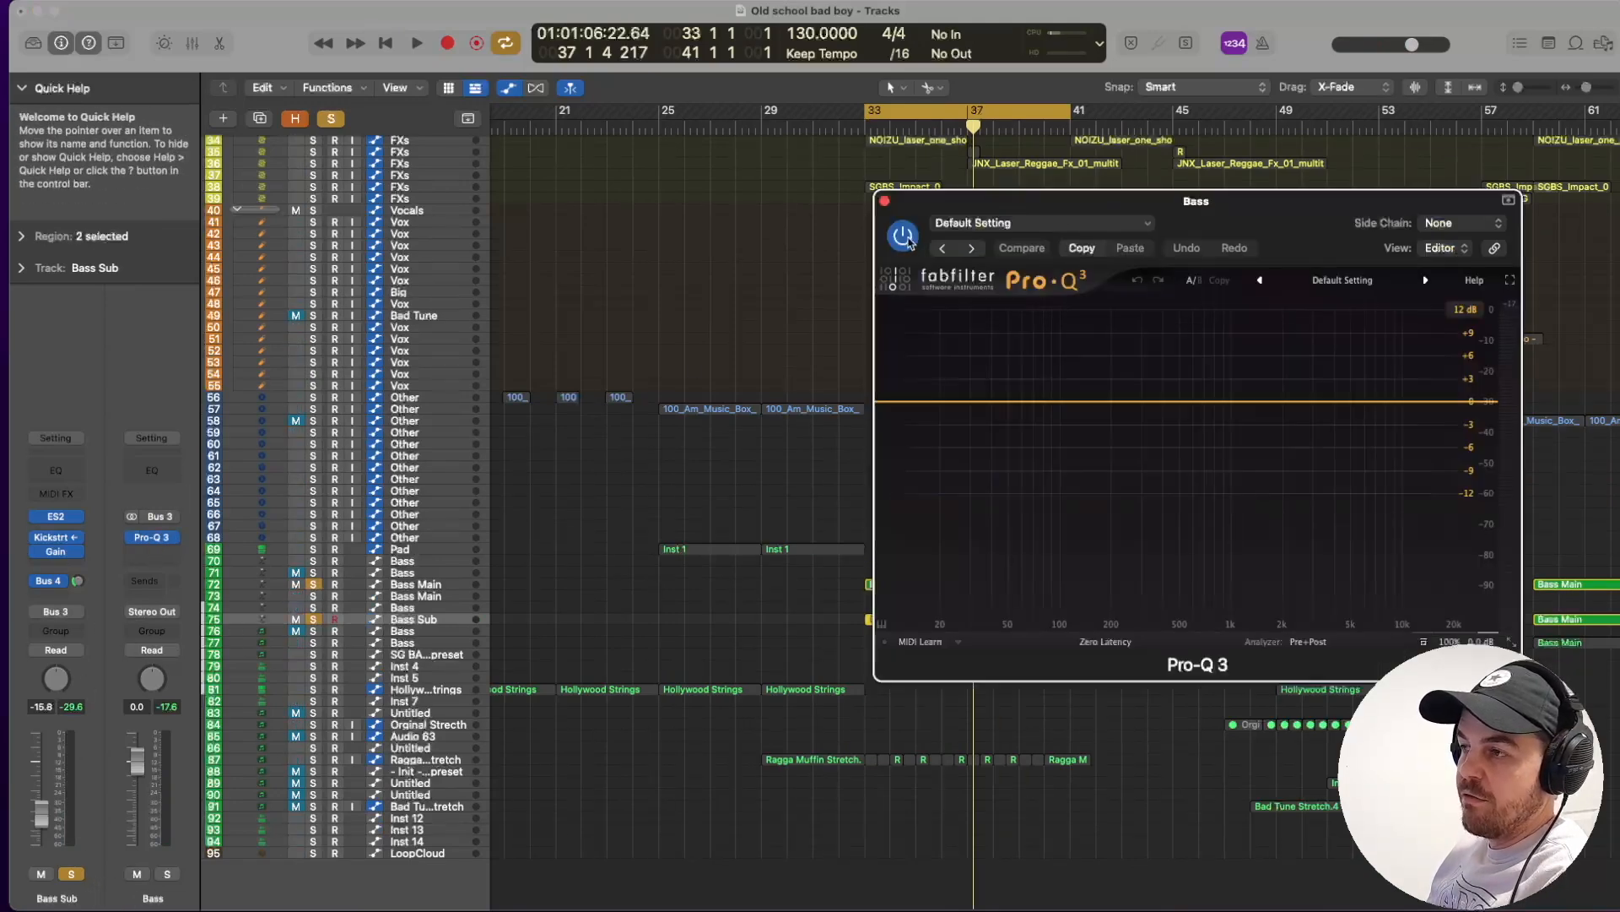
{"action": "key", "text": "space"}
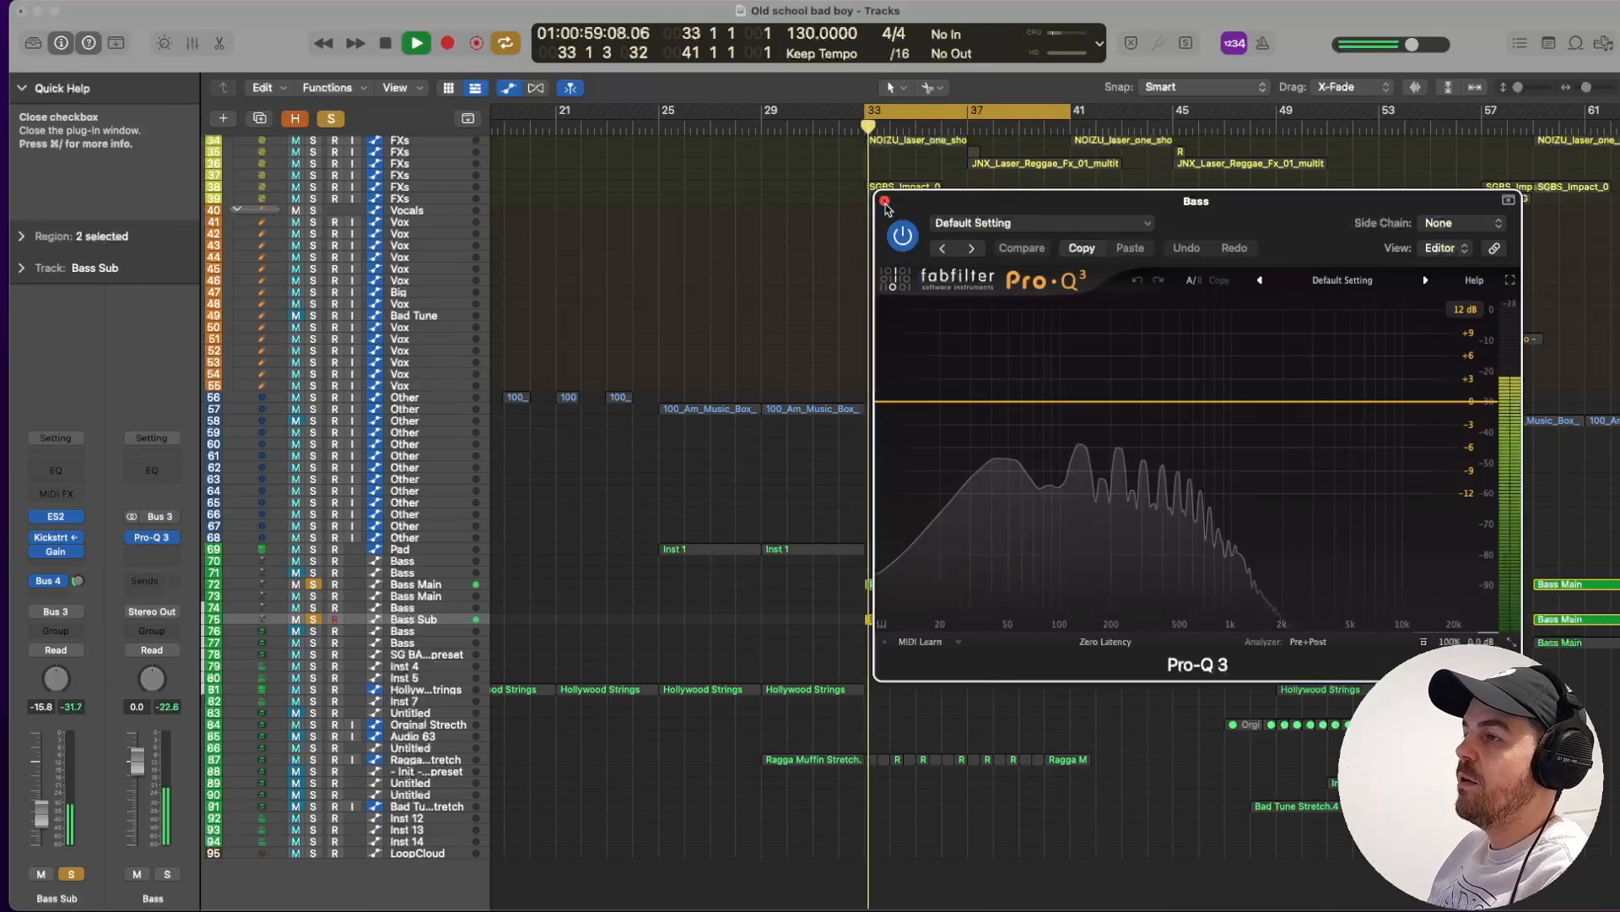
{"action": "key", "text": "space"}
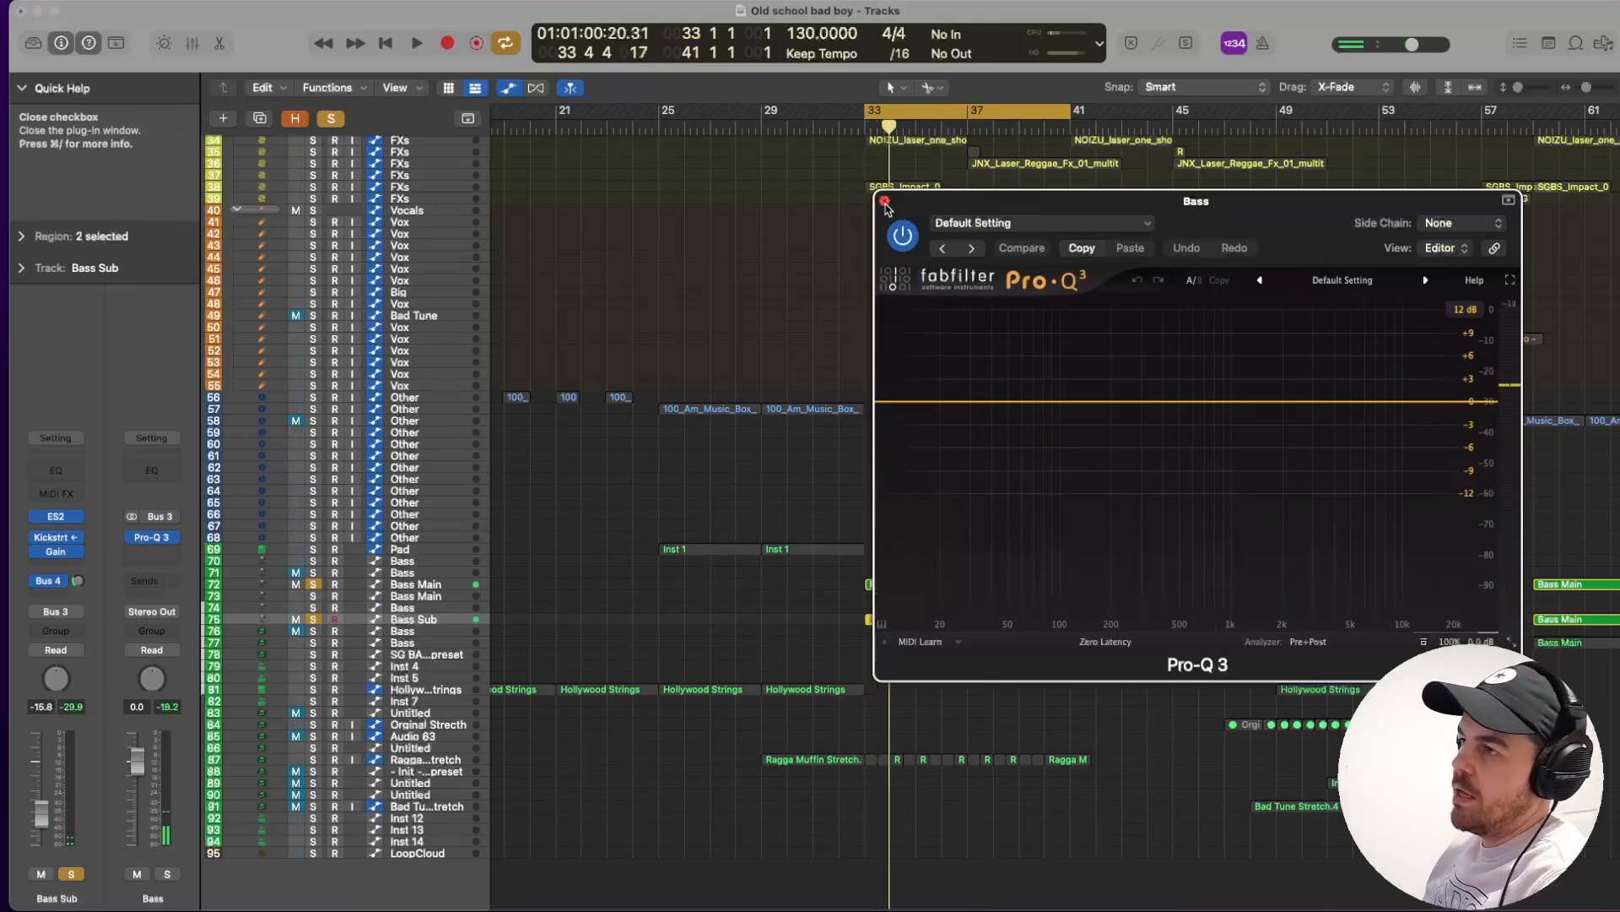
{"action": "left_click", "coordinate": [884, 200]}
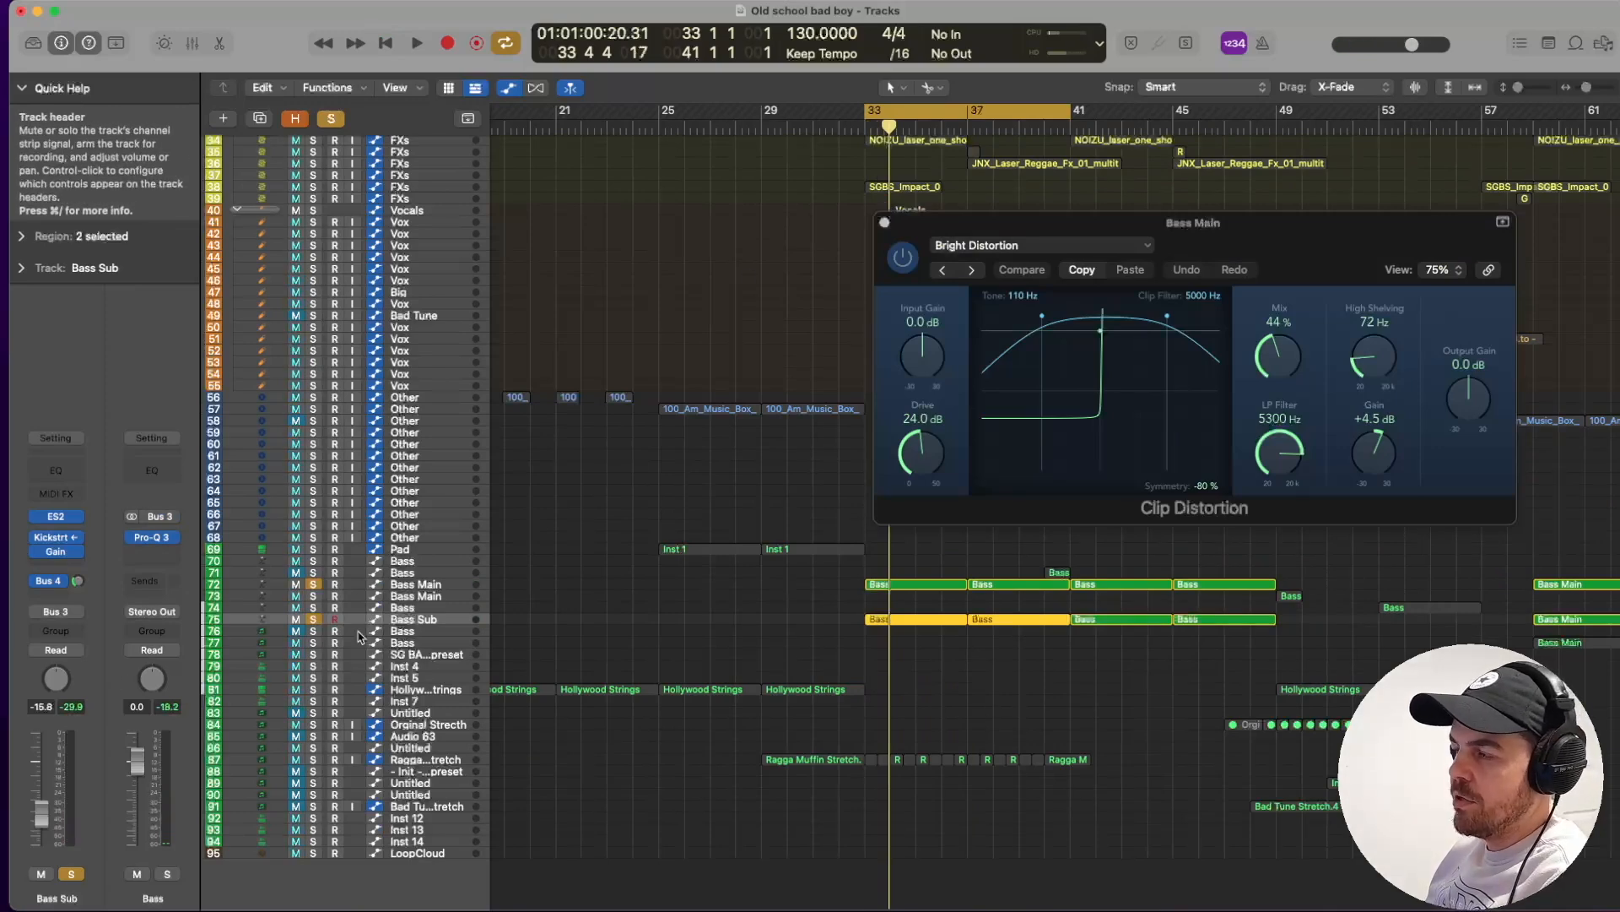
Examine Bass Sub's Bus 4 send and the SilverVerb settings on Bass Verb during playback, and close SilverVerb and Clip Distortion.
{"action": "left_click", "coordinate": [54, 583]}
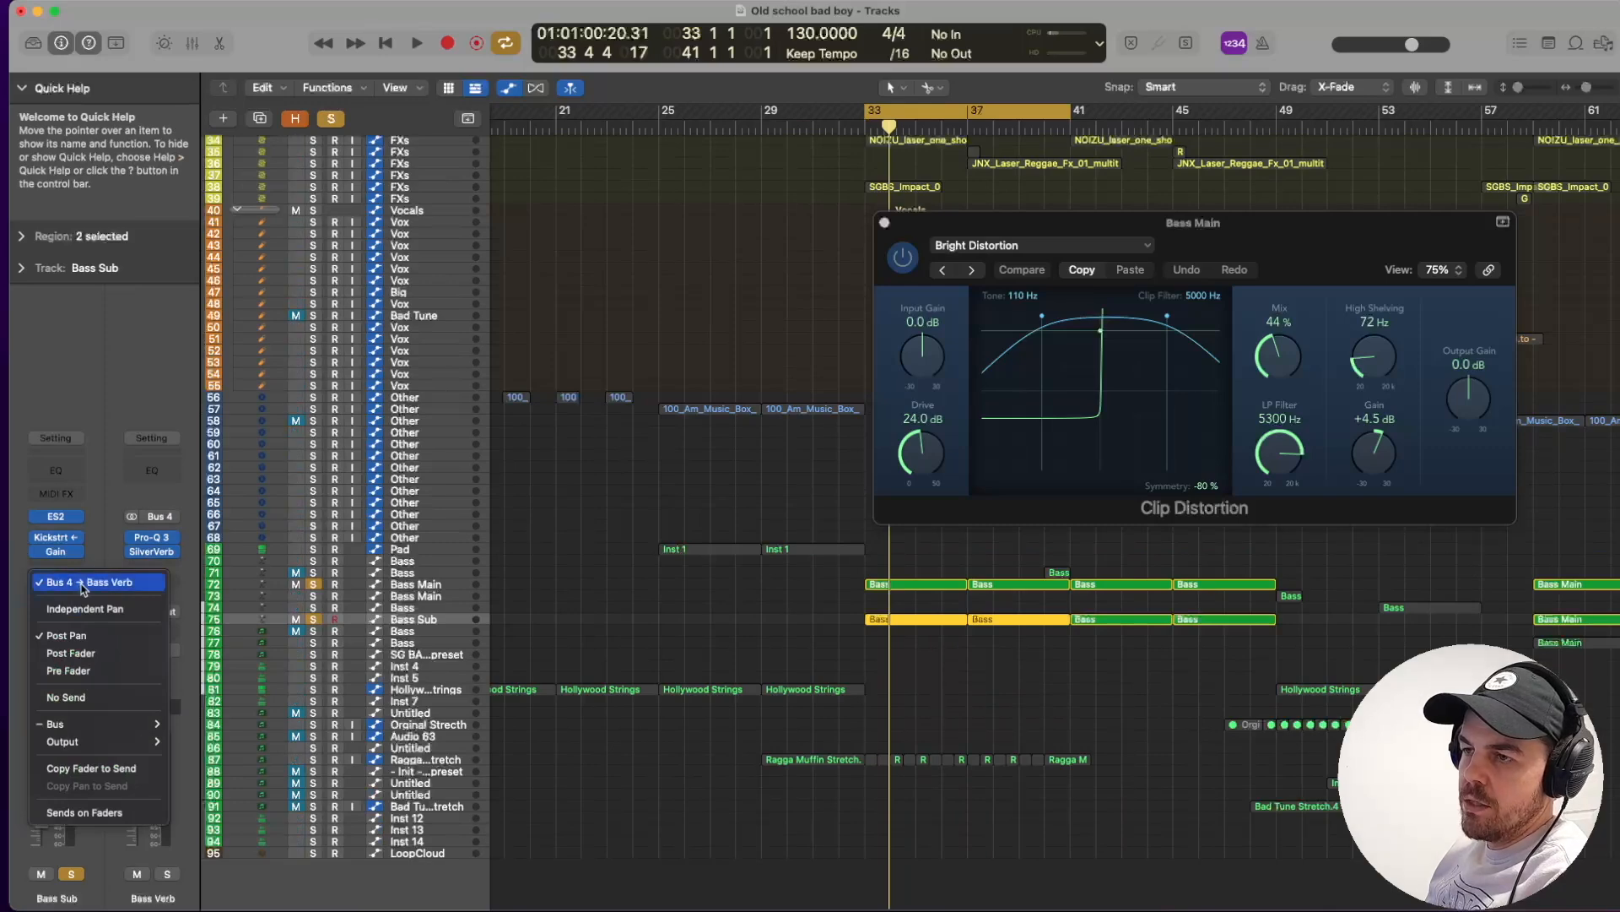
{"action": "left_click", "coordinate": [86, 583]}
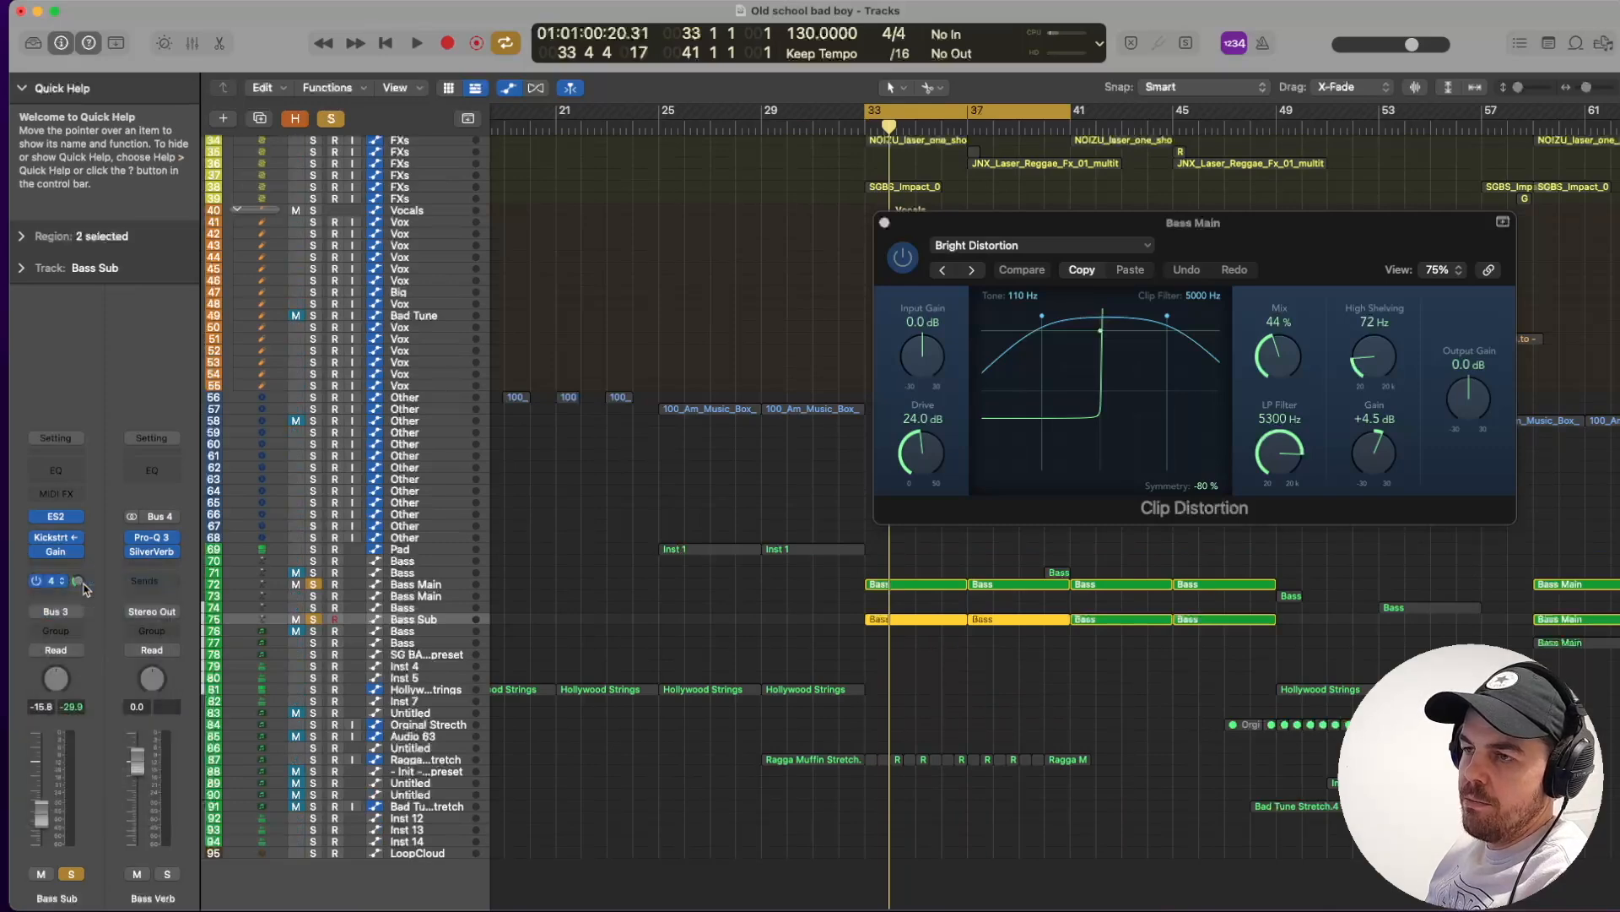
{"action": "left_click", "coordinate": [151, 551]}
{"action": "key", "text": "space"}
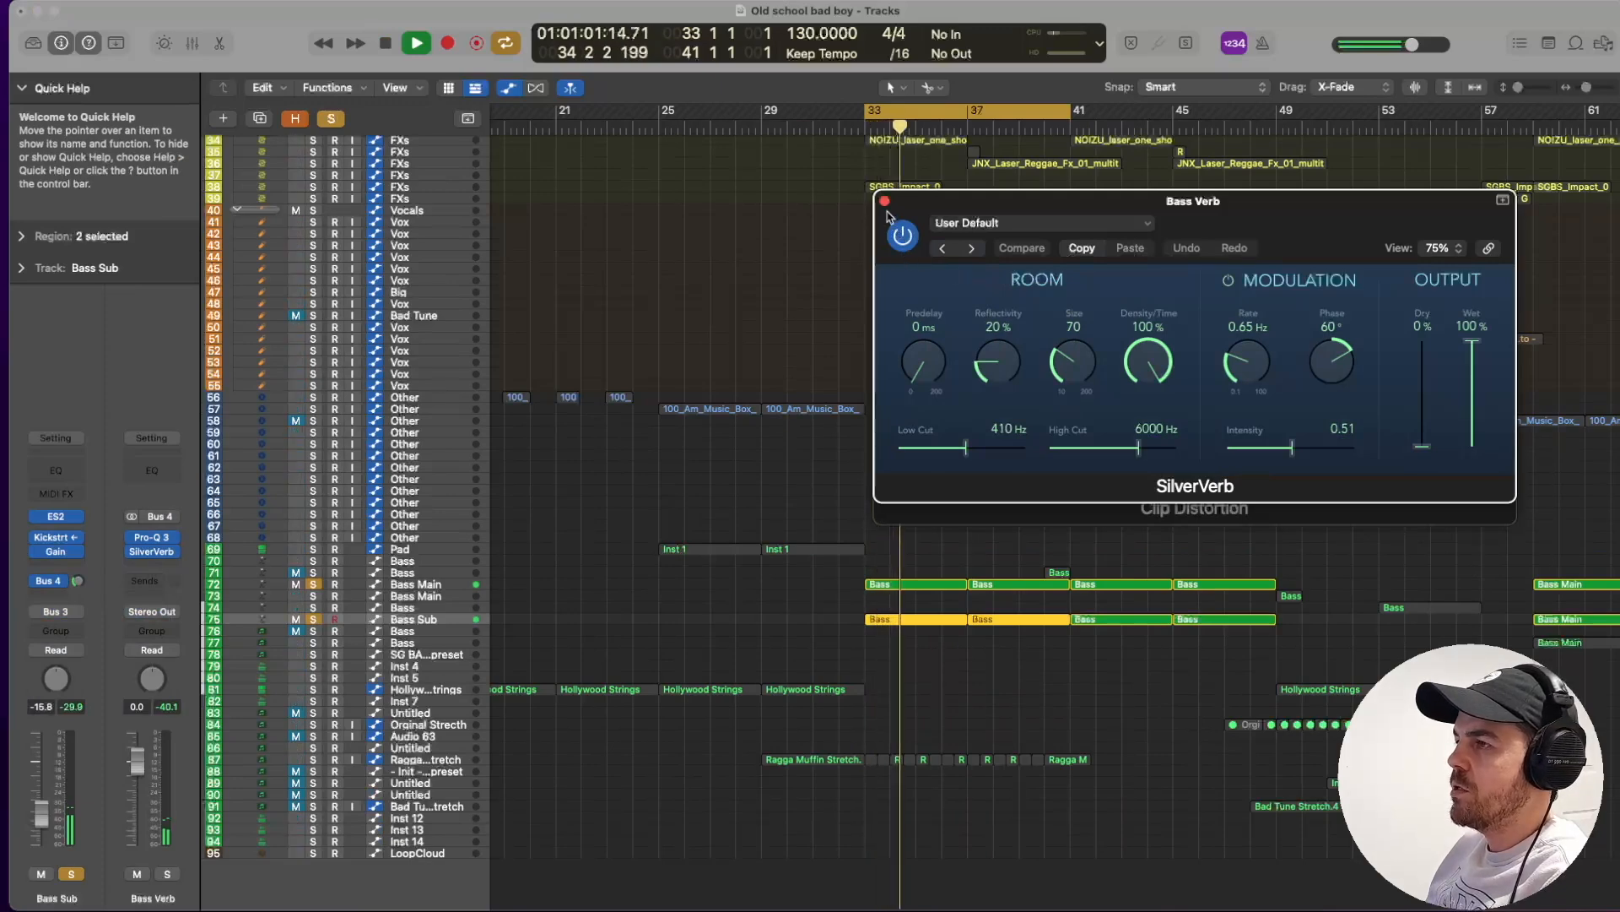
{"action": "key", "text": "space"}
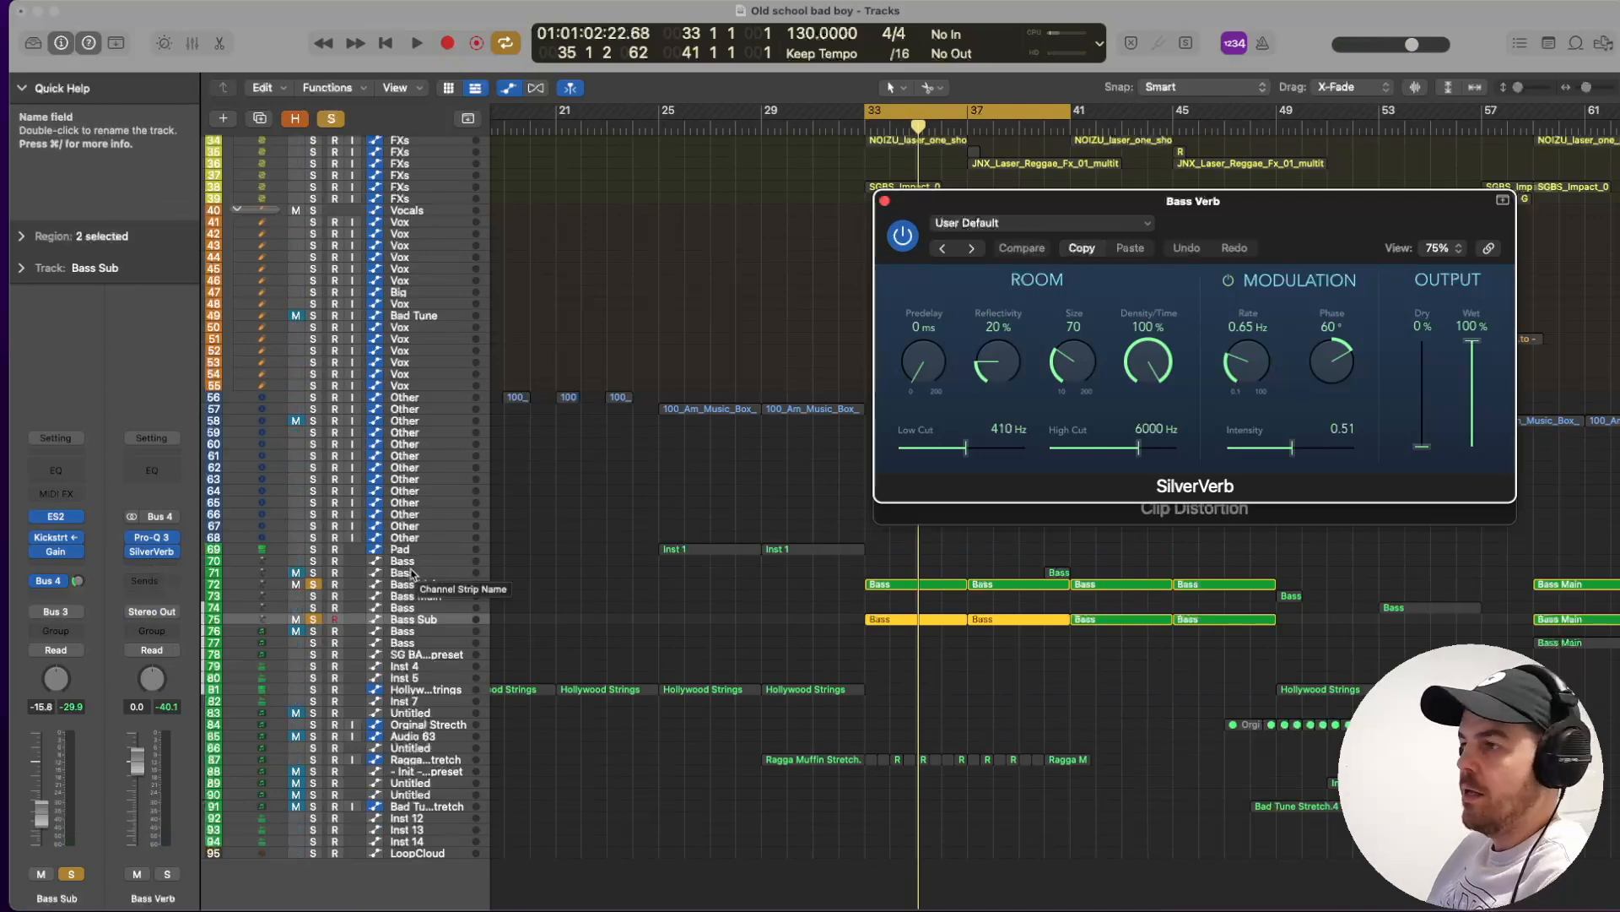
{"action": "left_click", "coordinate": [884, 202]}
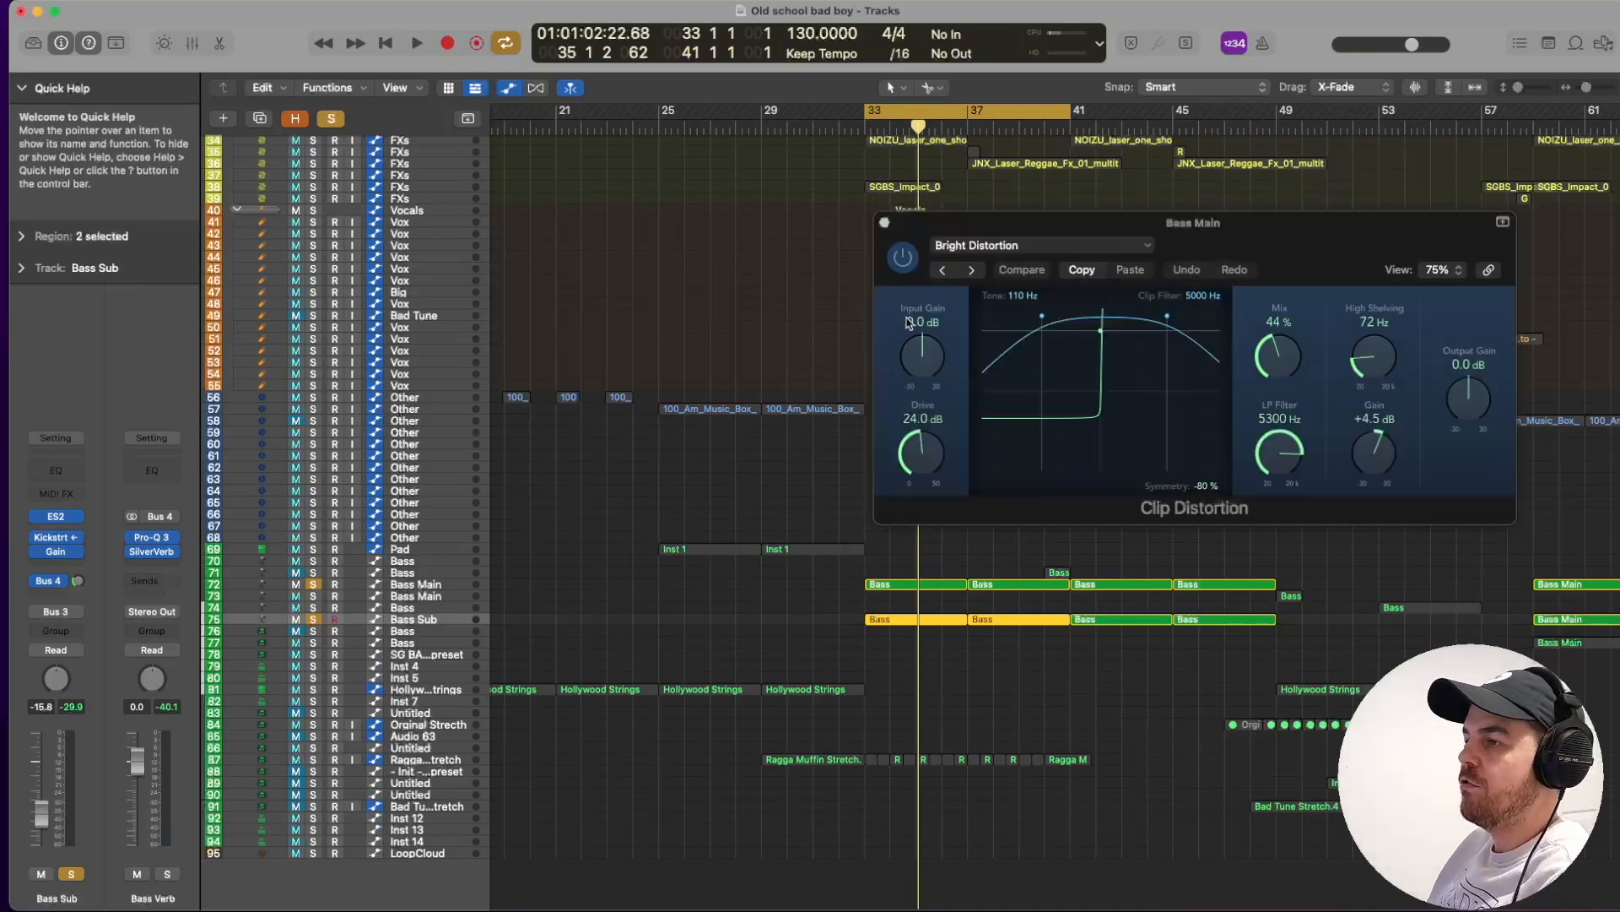
{"action": "left_click", "coordinate": [884, 222]}
Clear the bass solos, audition the Ragga Muffin Stretch regions on track 87 in solo, and unsolo the track.
{"action": "scroll", "coordinate": [700, 620], "scroll_direction": "down", "scroll_amount": 2}
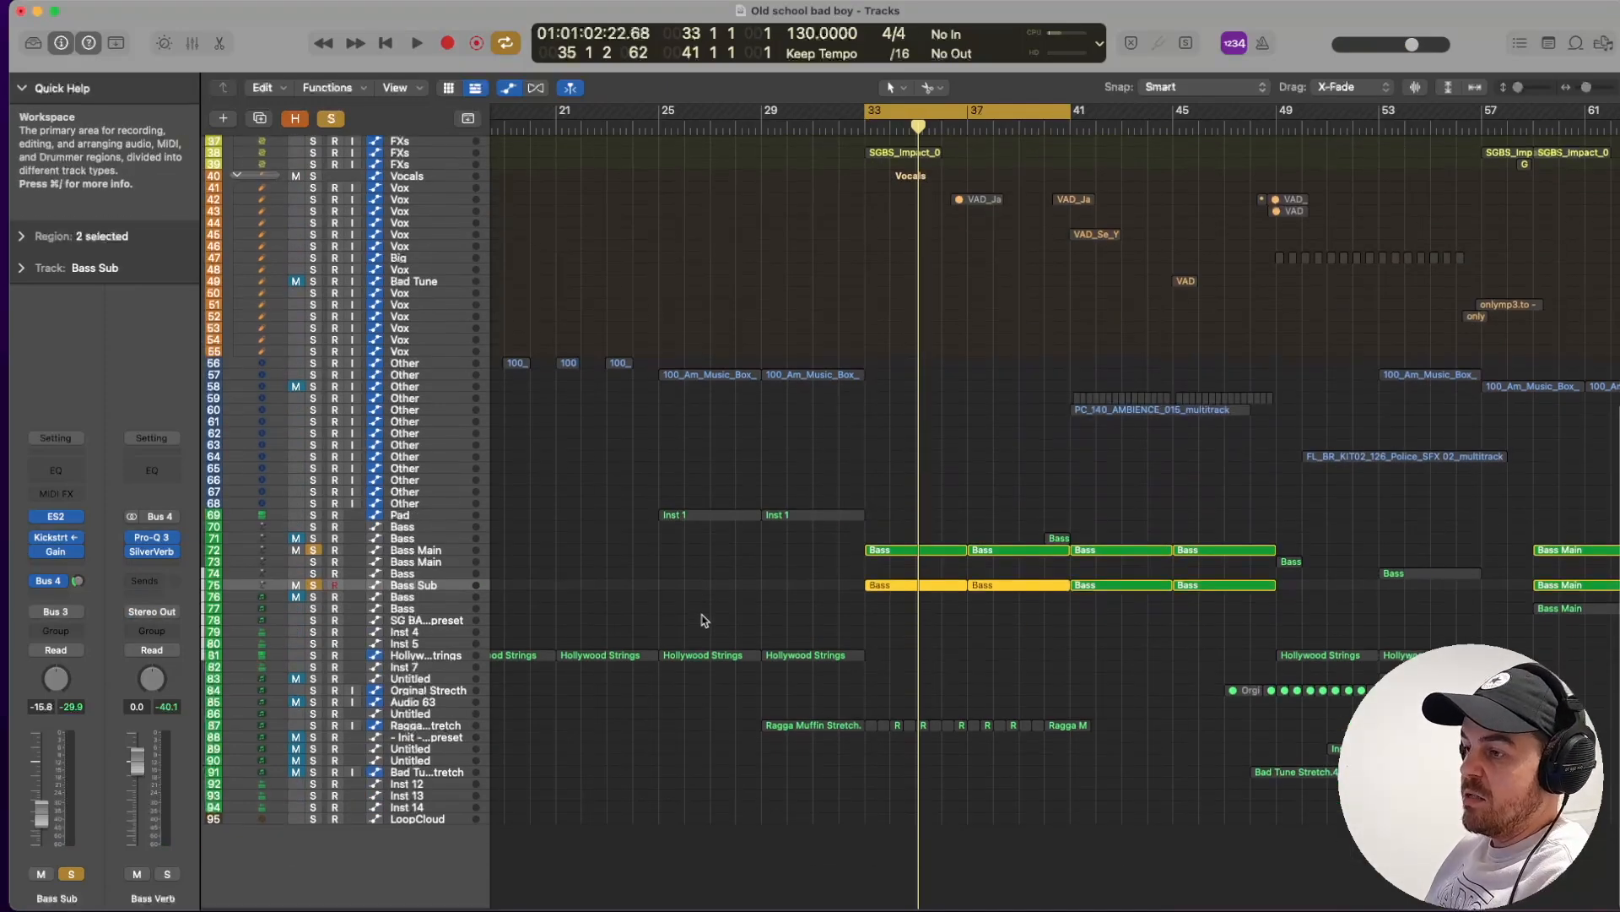
{"action": "left_click", "coordinate": [313, 729]}
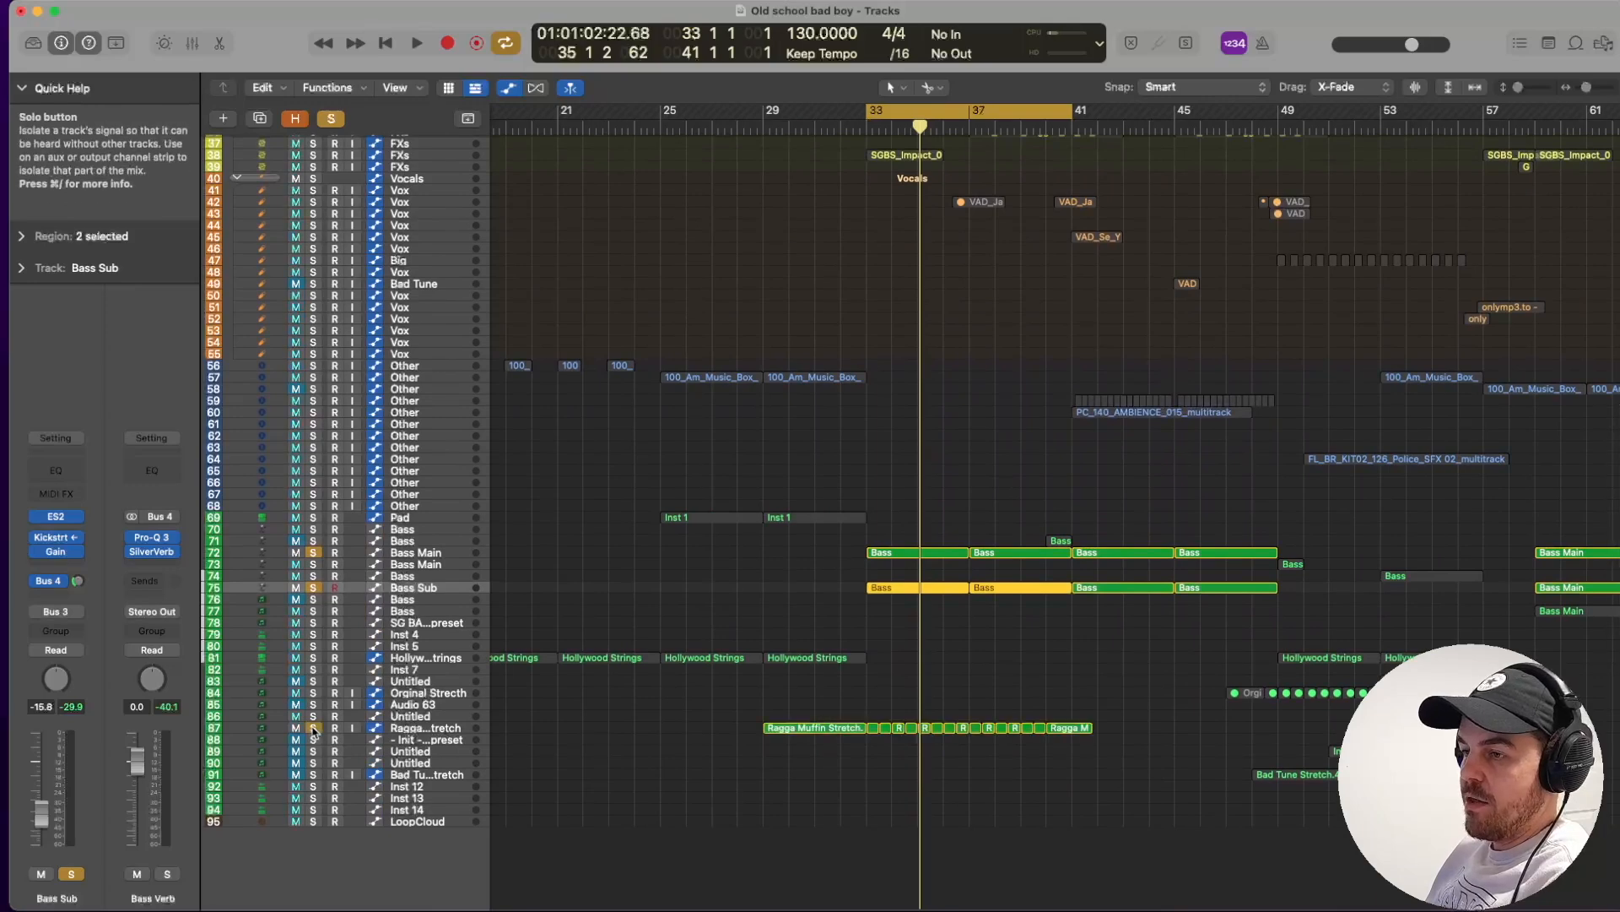
{"action": "left_click", "coordinate": [331, 120]}
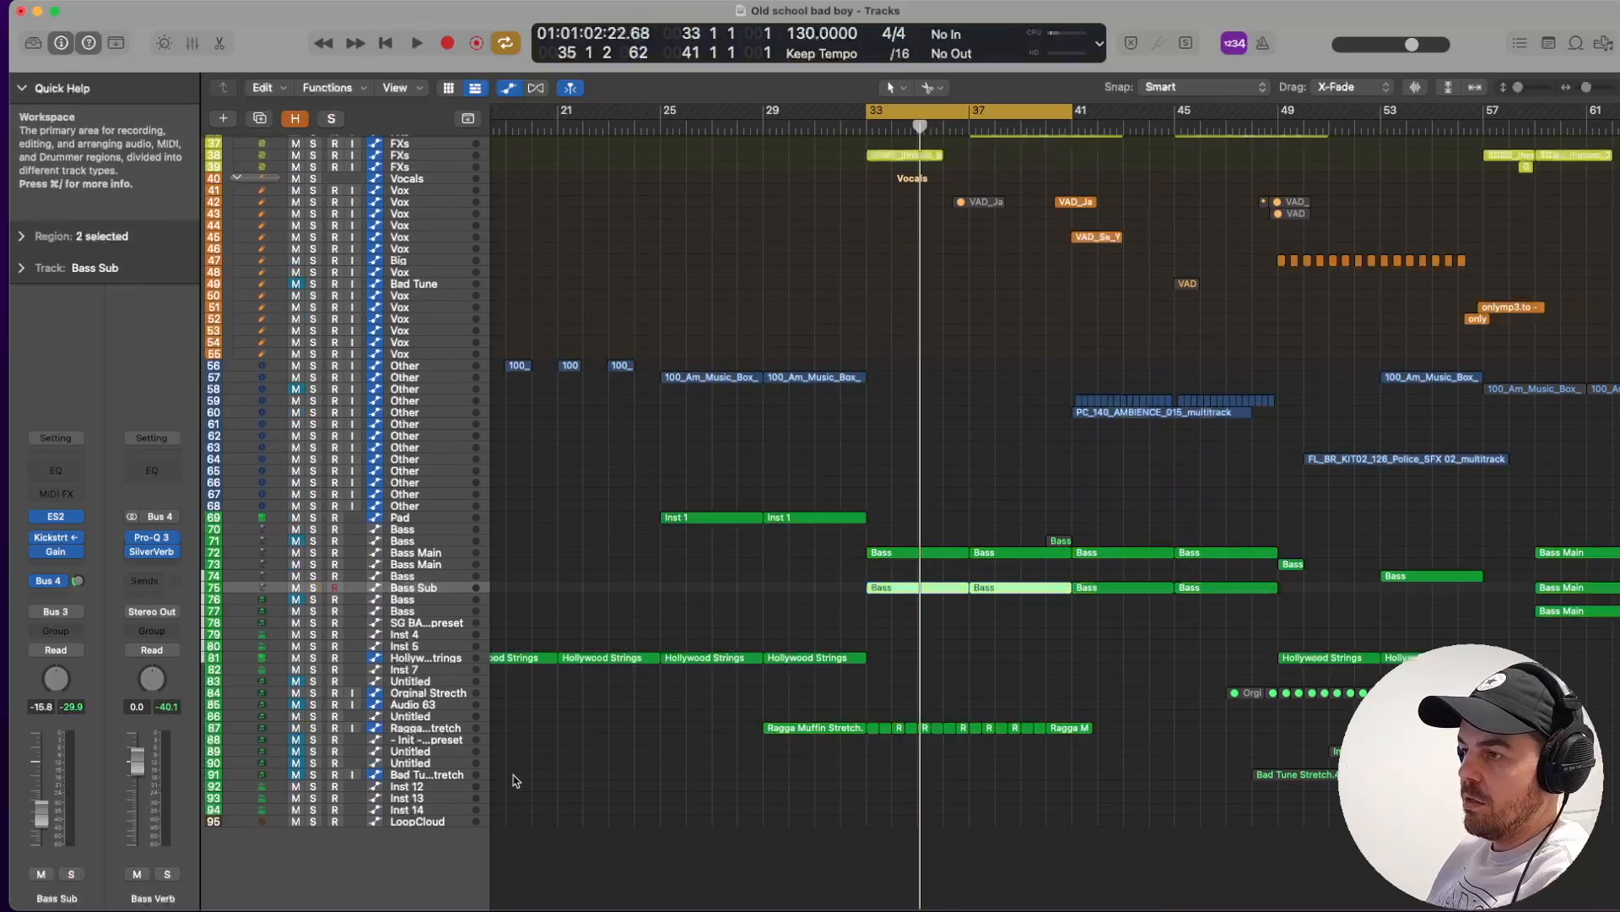
{"action": "left_click", "coordinate": [314, 728]}
{"action": "key", "text": "space"}
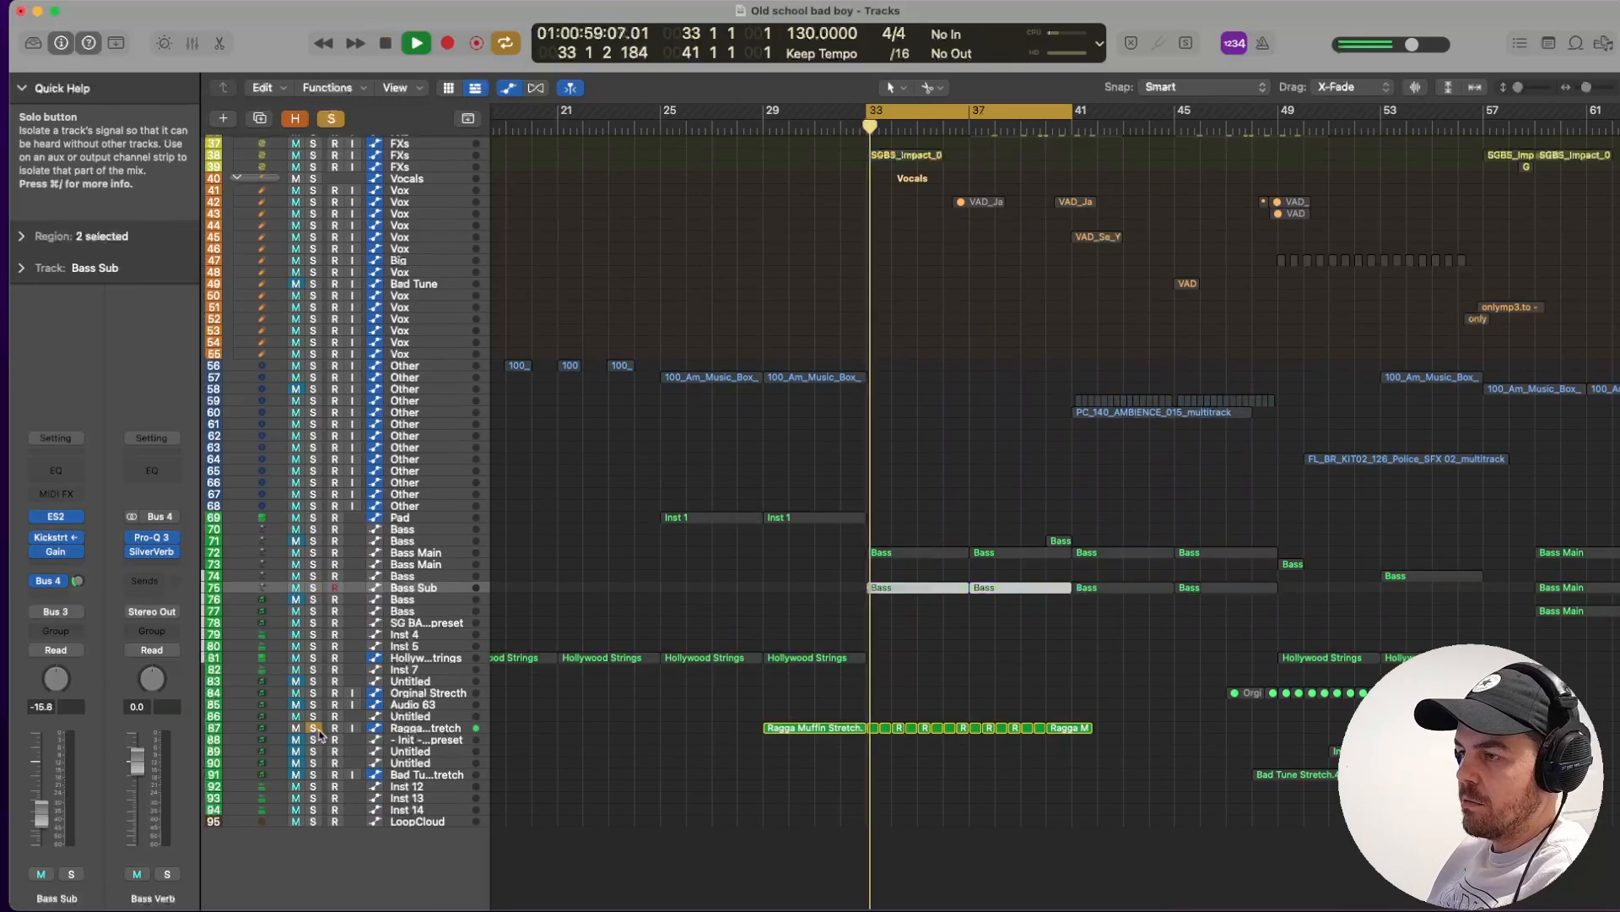
{"action": "left_click", "coordinate": [316, 729]}
Play the full mix from bar 33, turning cycle mode off so playback continues past bar 41.
{"action": "key", "text": "space"}
{"action": "scroll", "coordinate": [1028, 536], "scroll_direction": "up", "scroll_amount": 10}
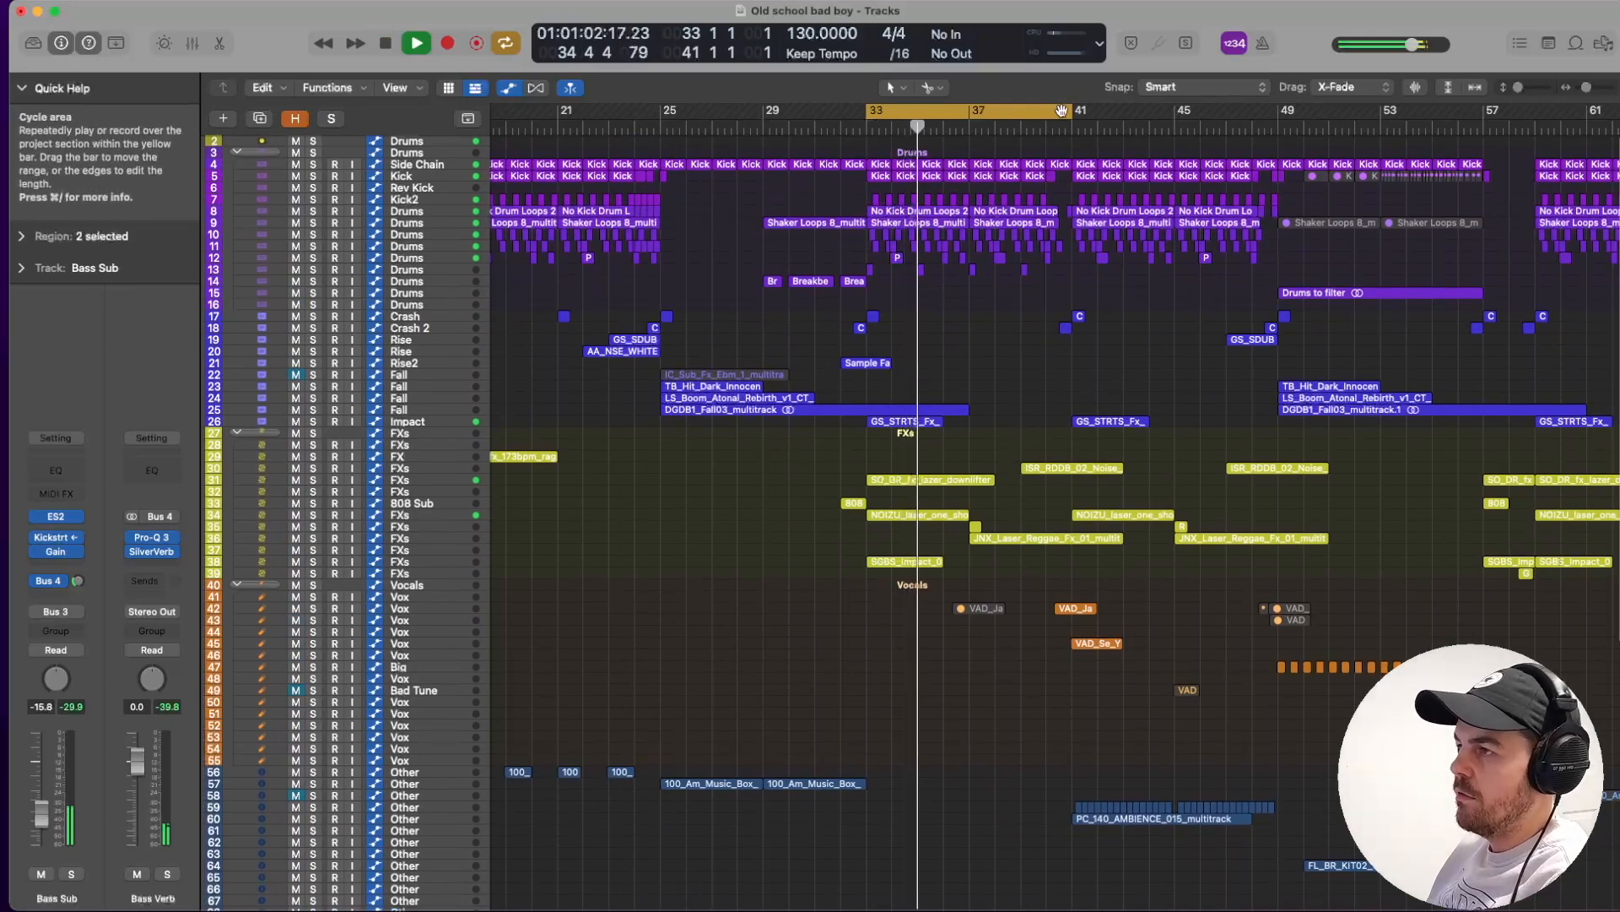
{"action": "key", "text": "c"}
{"action": "scroll", "coordinate": [1108, 252], "scroll_direction": "right", "scroll_amount": 2}
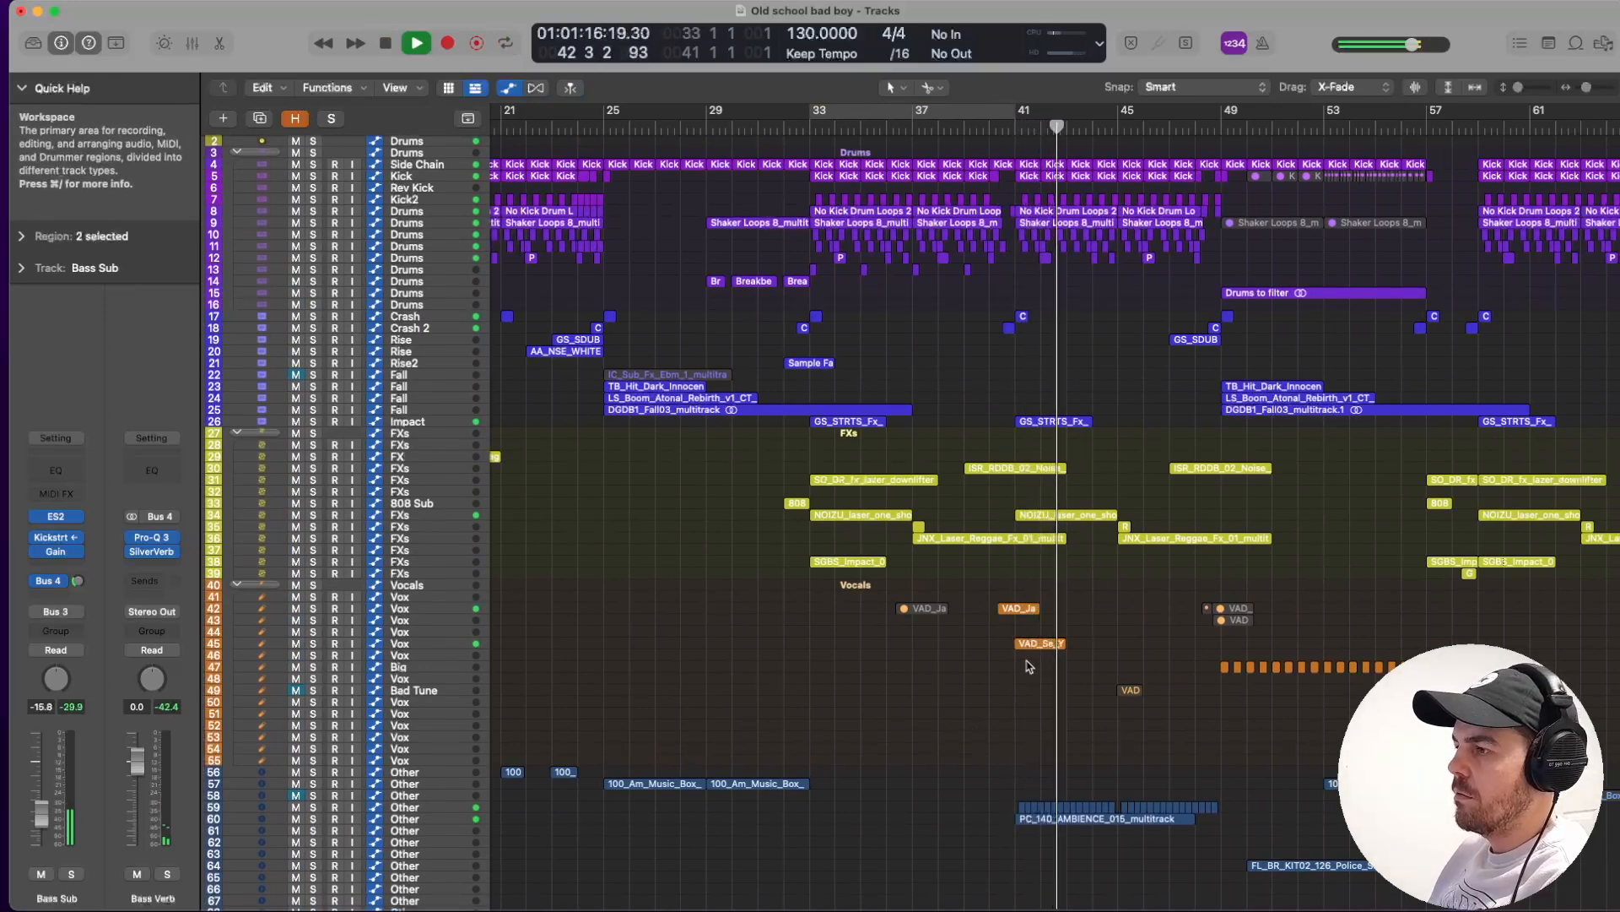
{"action": "scroll", "coordinate": [1028, 666], "scroll_direction": "right", "scroll_amount": 4}
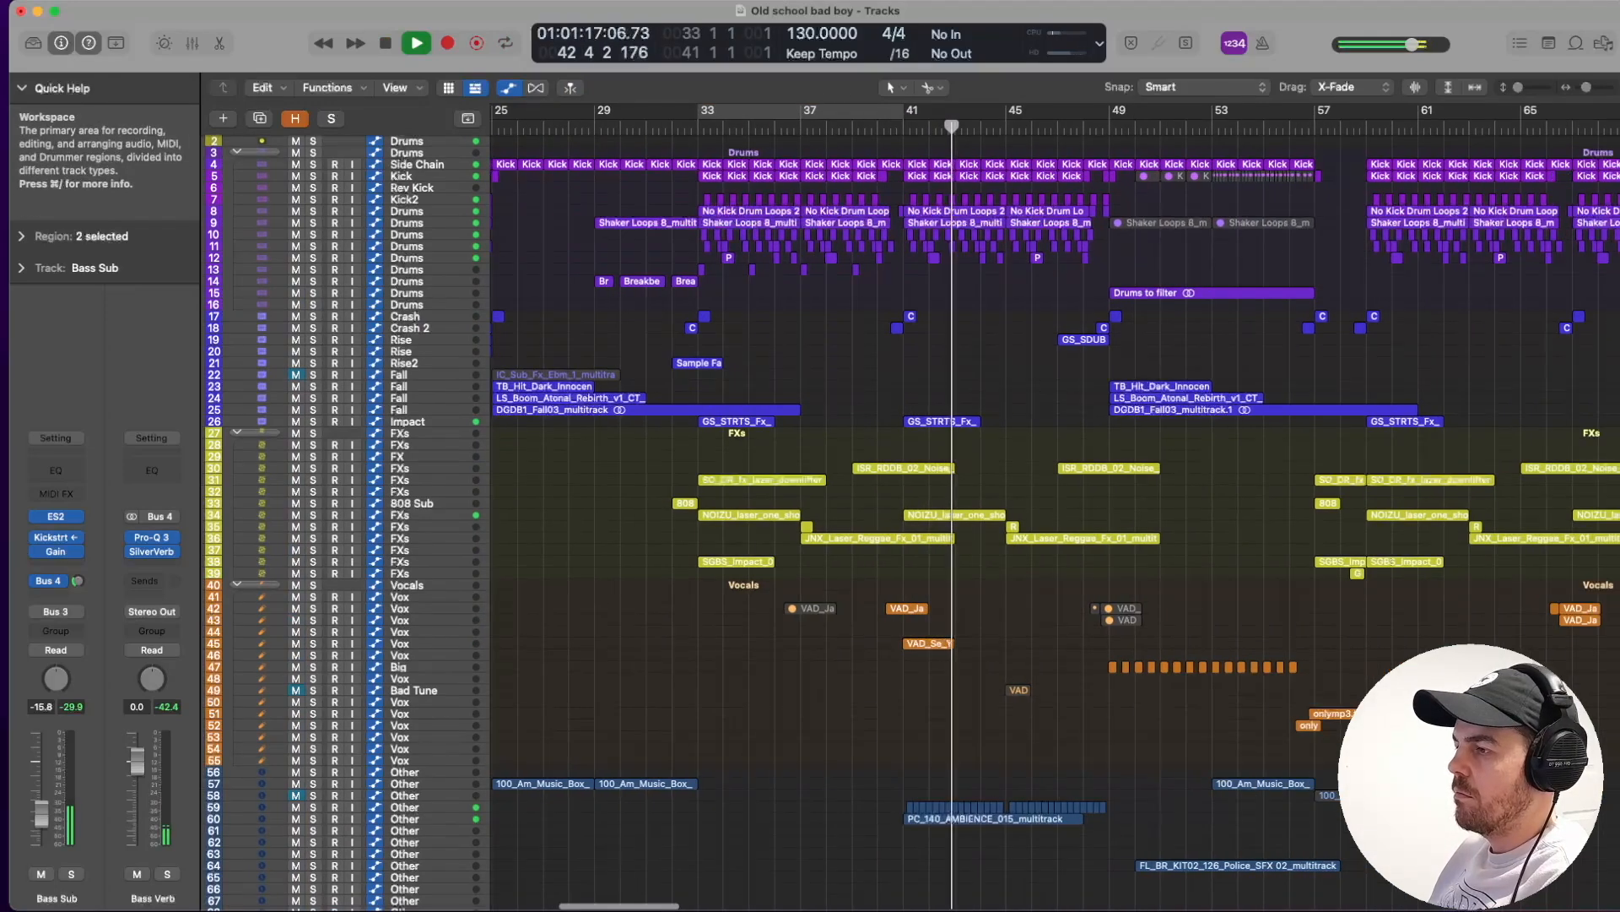
Audition the chopped regions on Other track 59 and the PC_140_AMBIENCE_015 region on track 60 from bar 41, and clear both solos.
{"action": "left_click", "coordinate": [319, 809]}
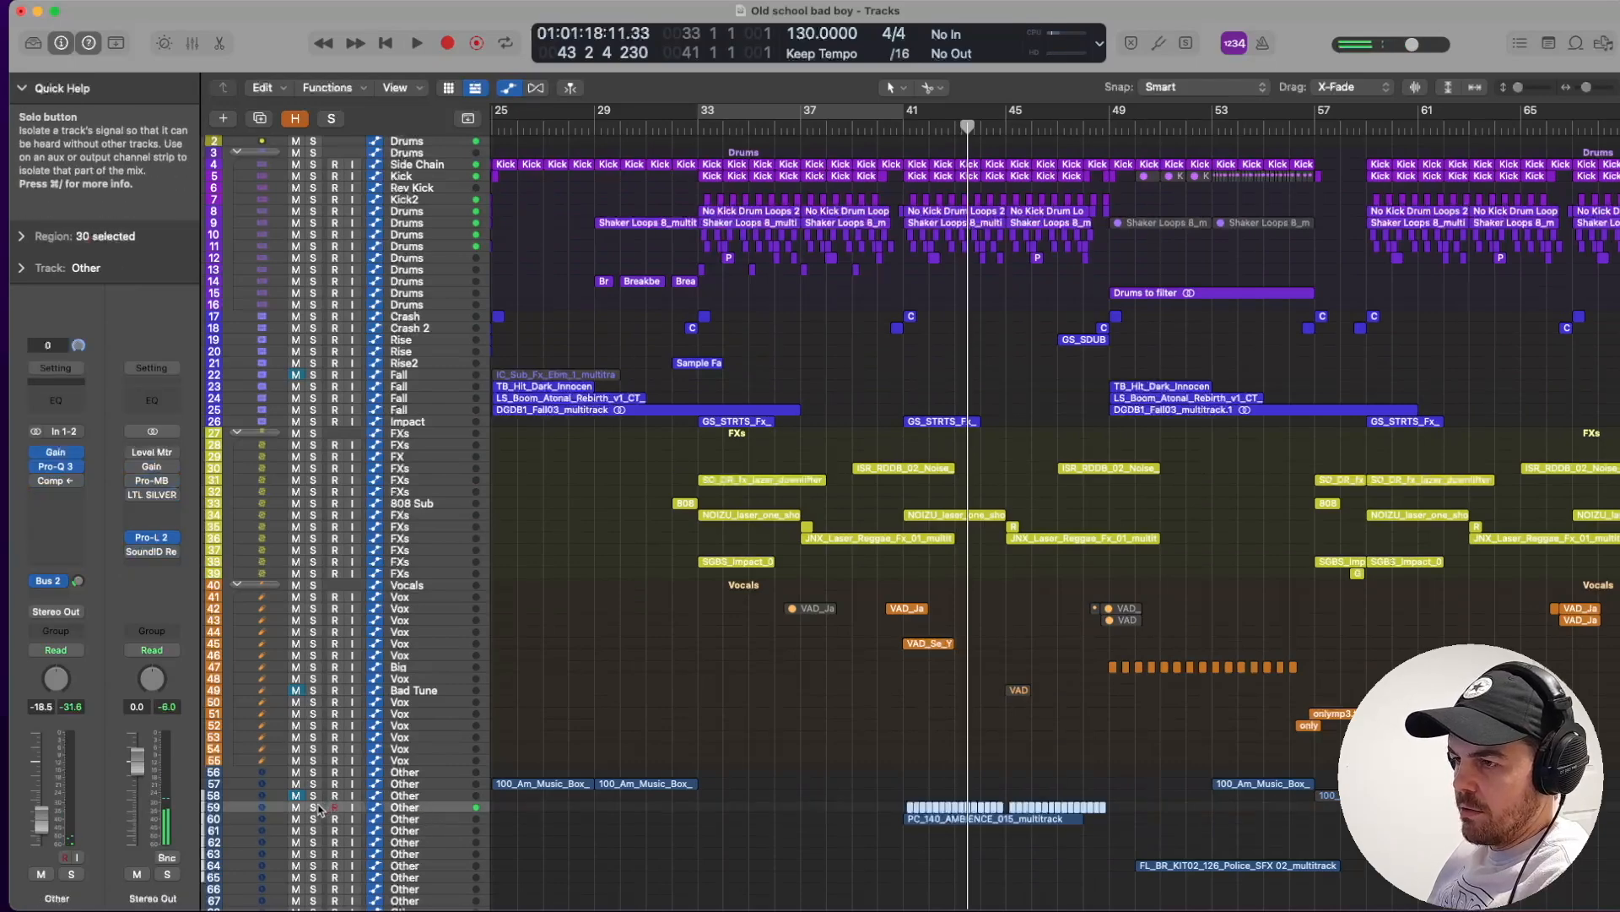
{"action": "left_click", "coordinate": [316, 808]}
{"action": "double_click", "coordinate": [910, 133]}
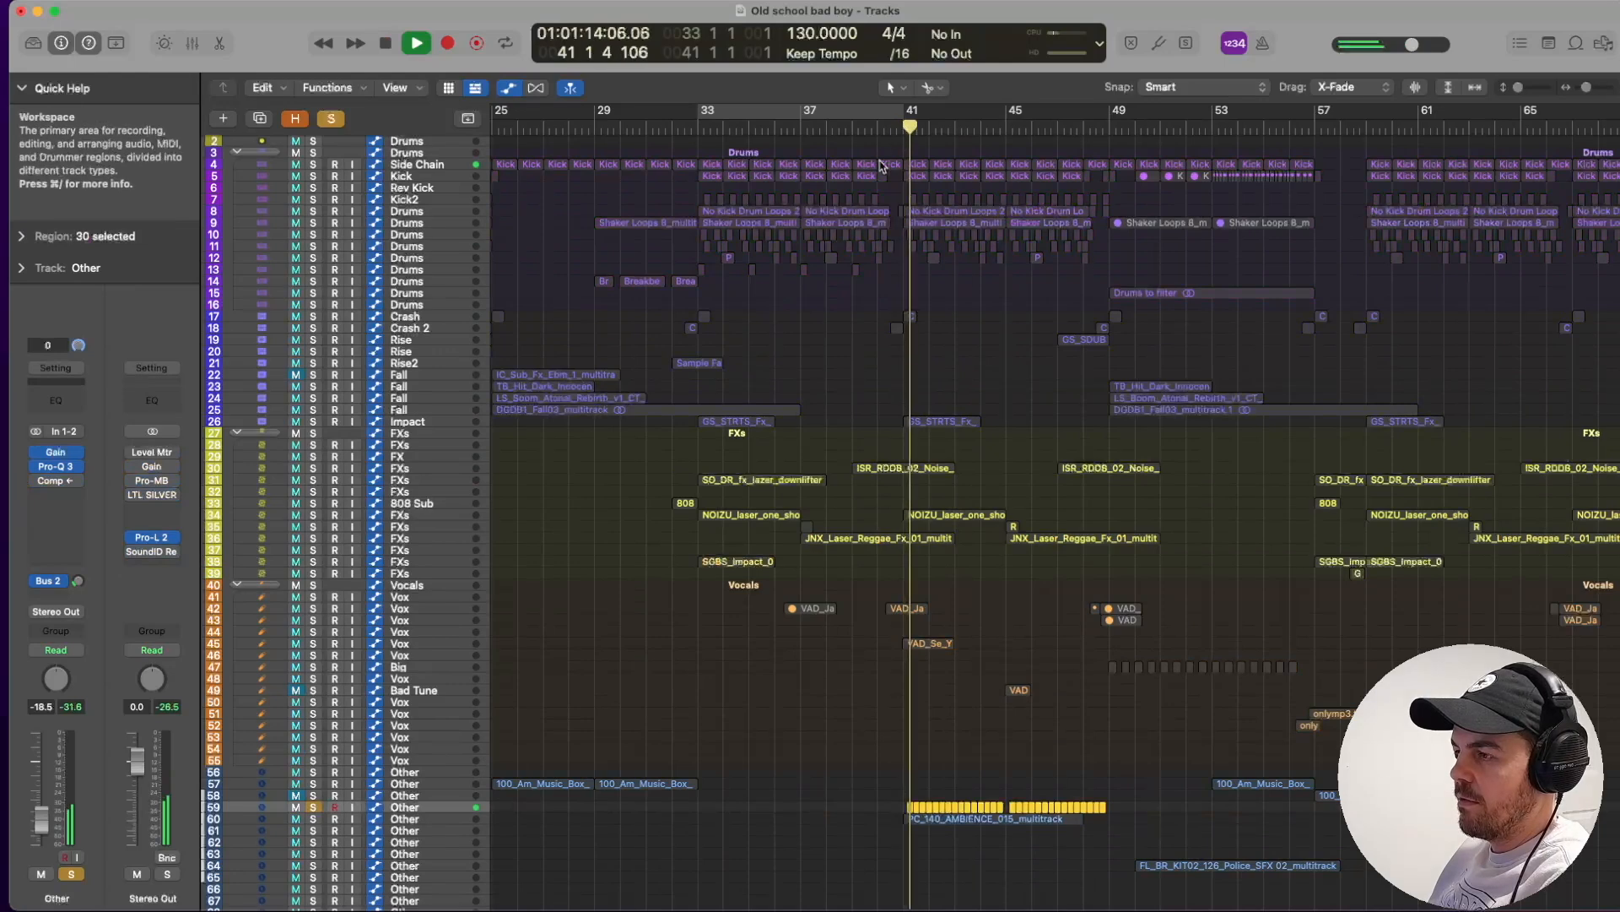
{"action": "left_click", "coordinate": [313, 819]}
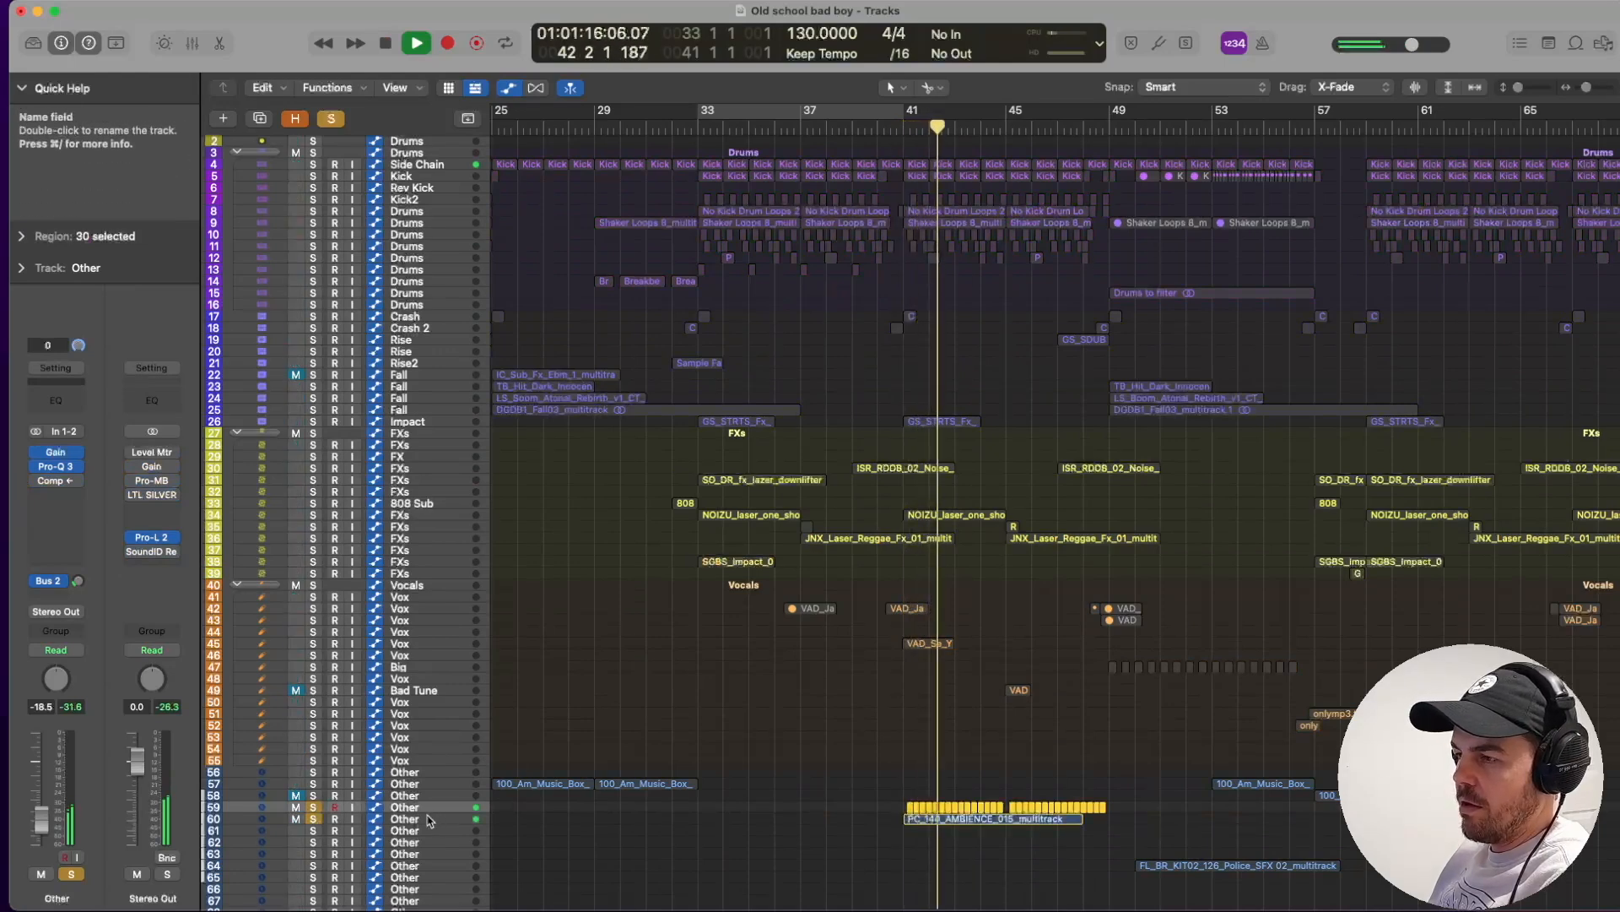
{"action": "left_click", "coordinate": [412, 821]}
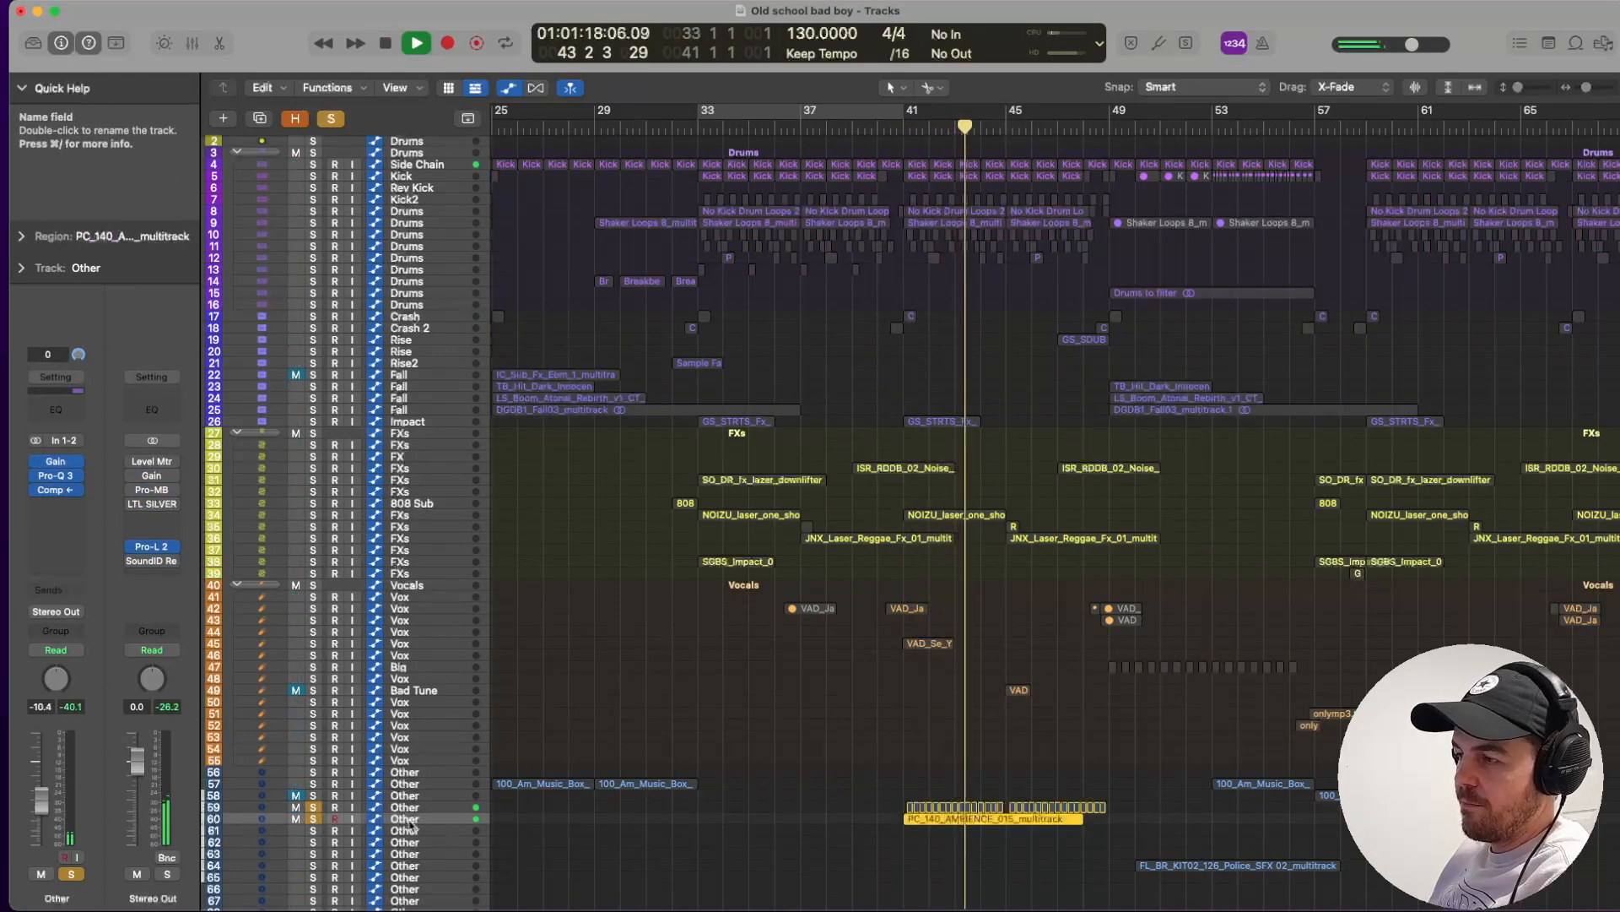
{"action": "left_click", "coordinate": [313, 808]}
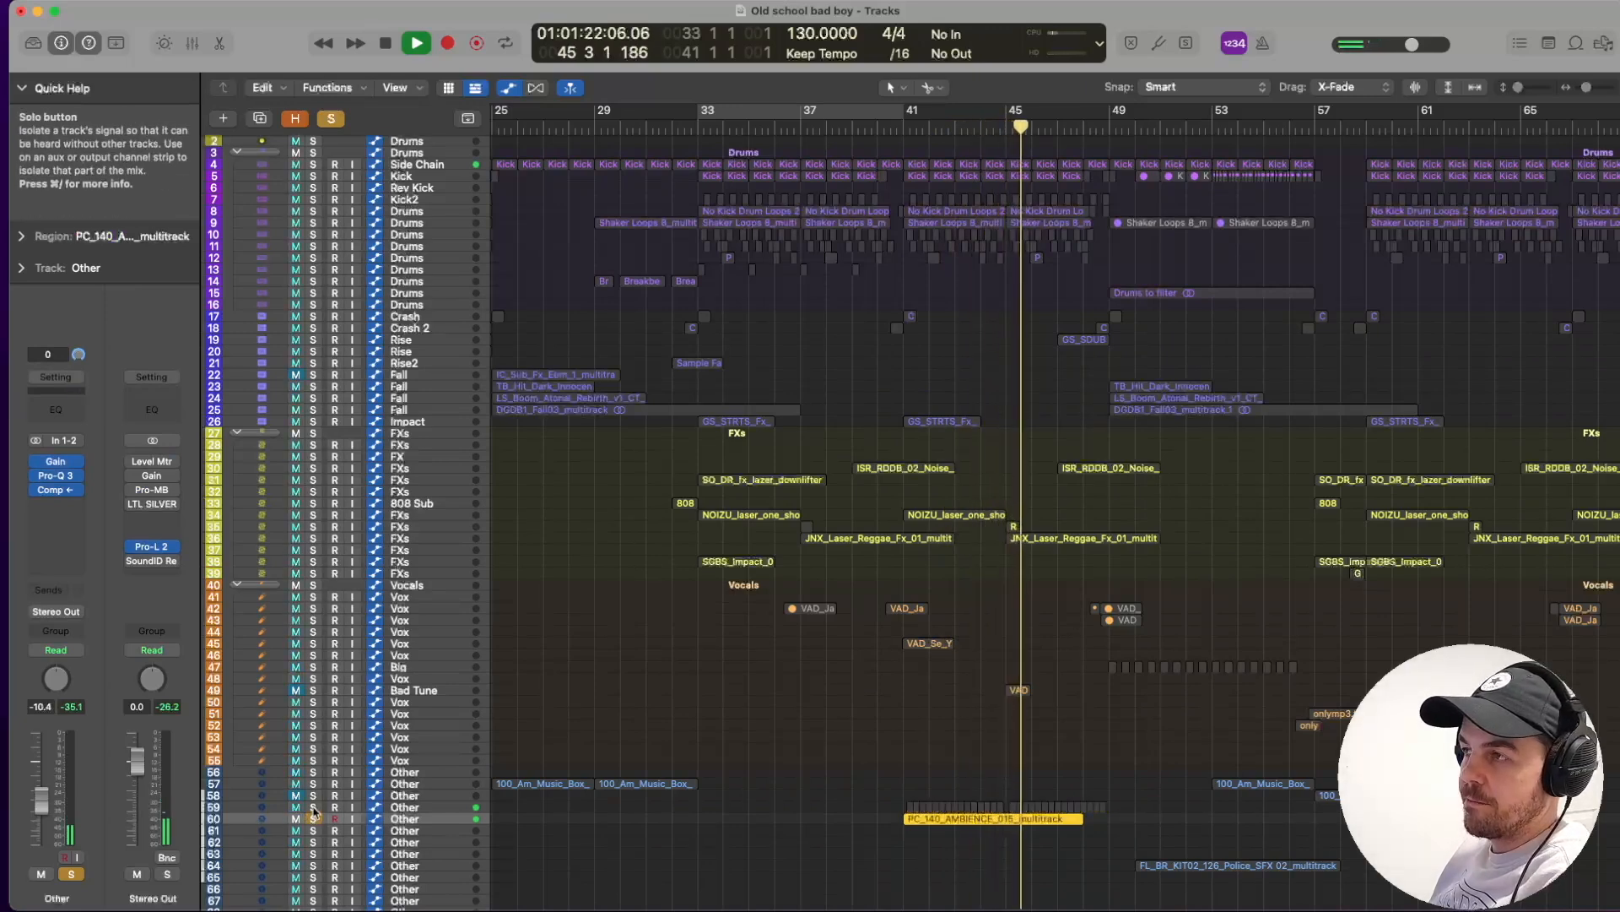
{"action": "left_click", "coordinate": [312, 816]}
{"action": "key", "text": "space"}
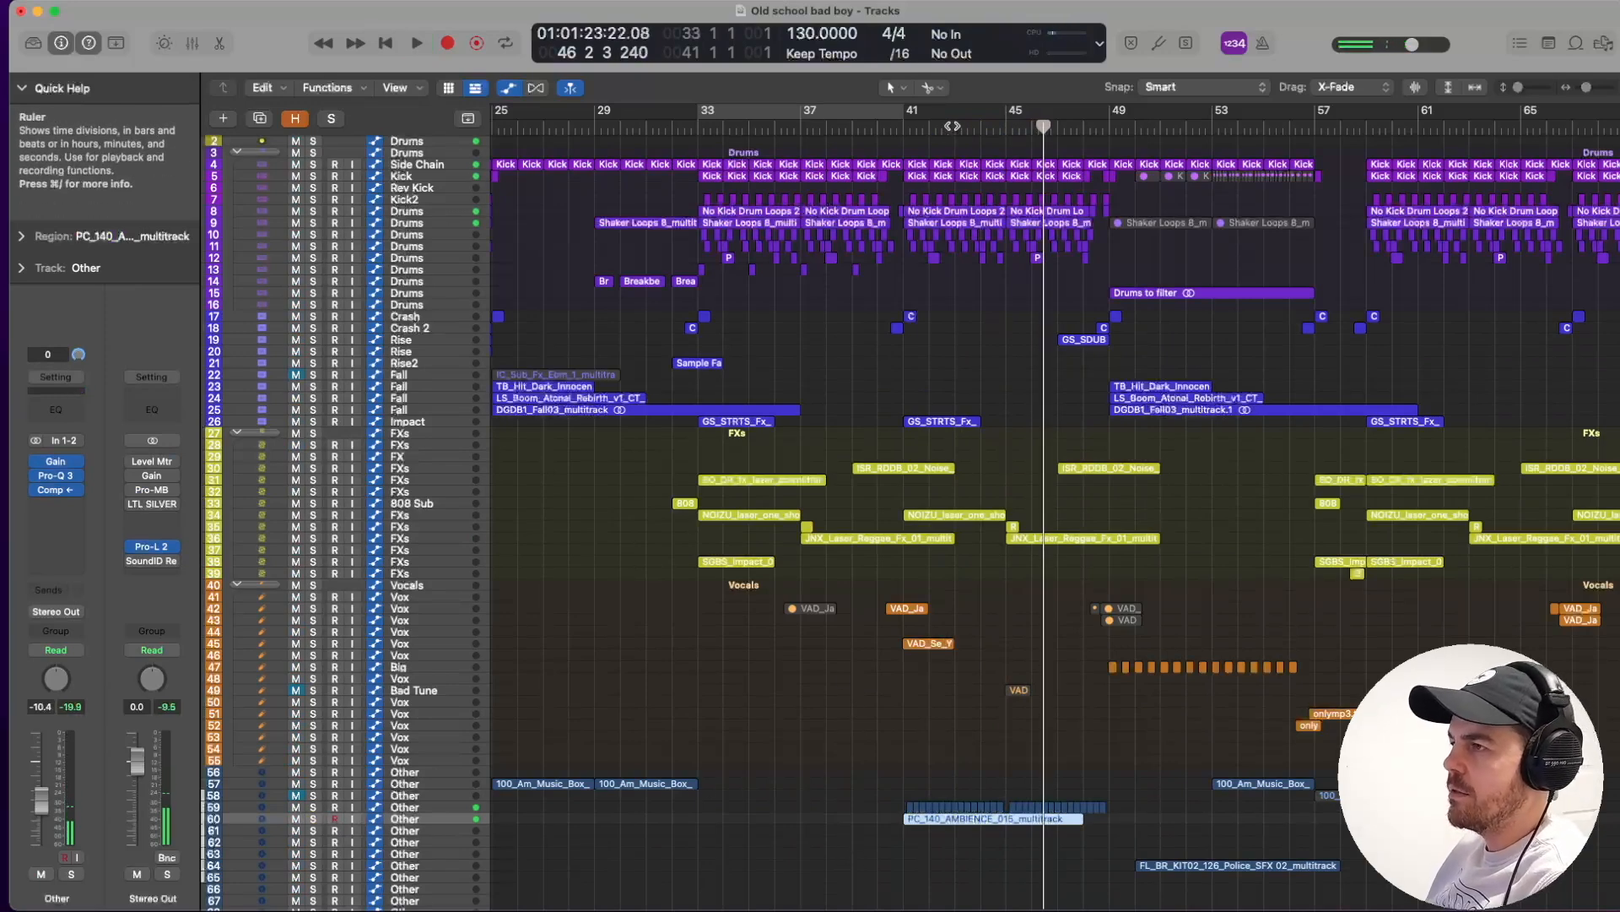
Set the cycle range to bars 47 to 51 and examine the riser and noise effects leading into bar 49 during playback.
{"action": "double_click", "coordinate": [1012, 125]}
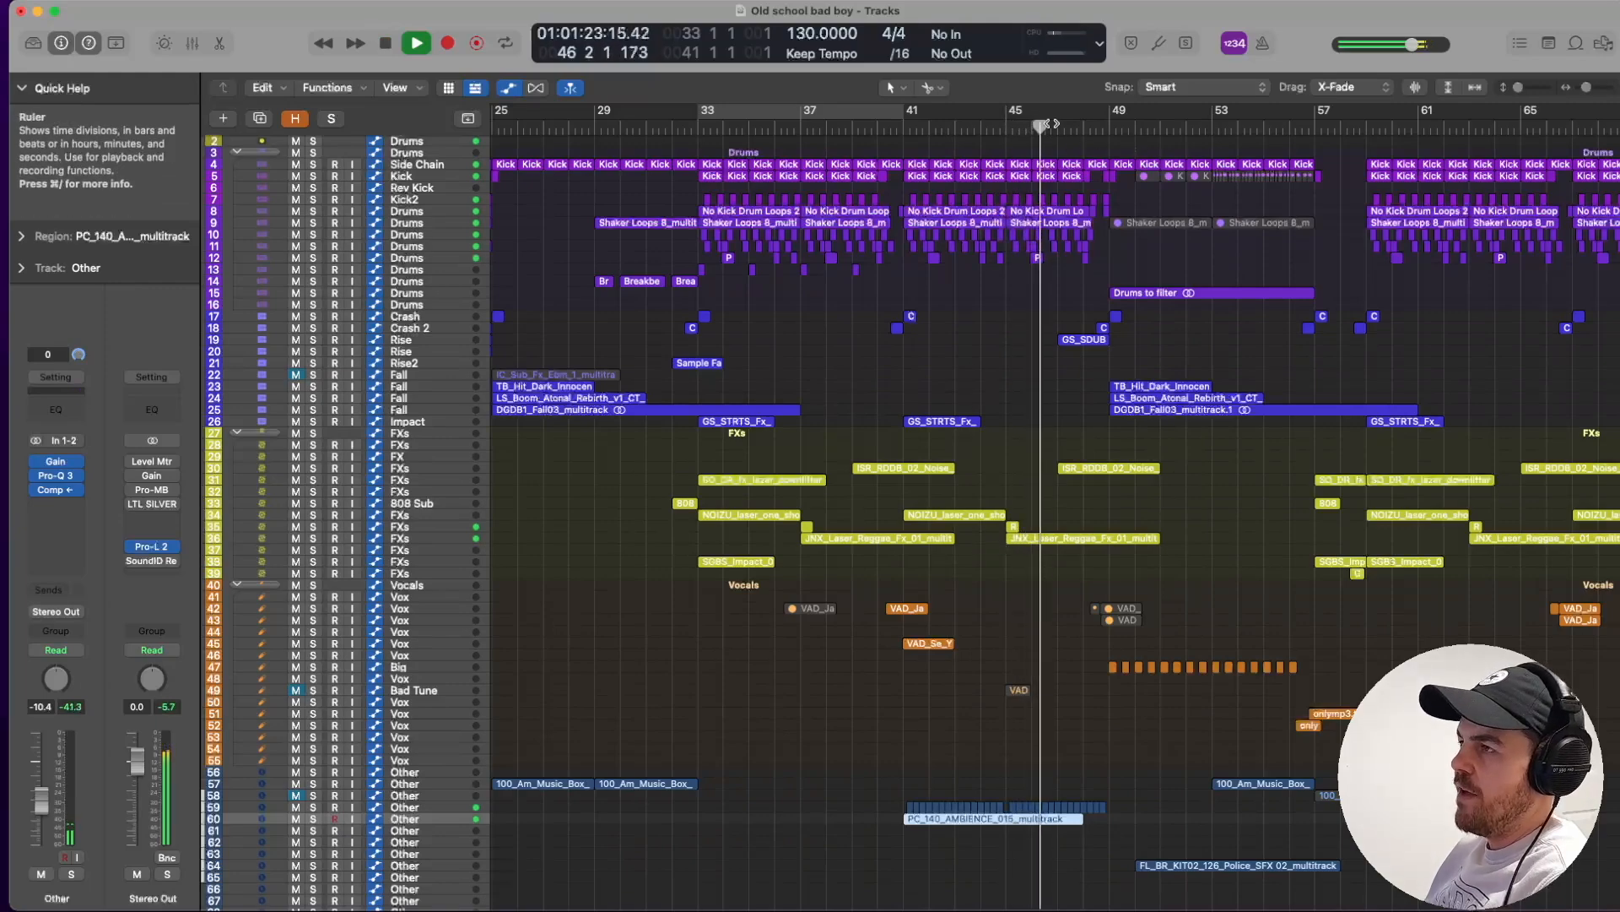
{"action": "left_click_drag", "start_coordinate": [1061, 112], "coordinate": [1162, 134]}
{"action": "key", "text": "super+Right"}
{"action": "key", "text": "super+Right"}
{"action": "key", "text": "super+Right"}
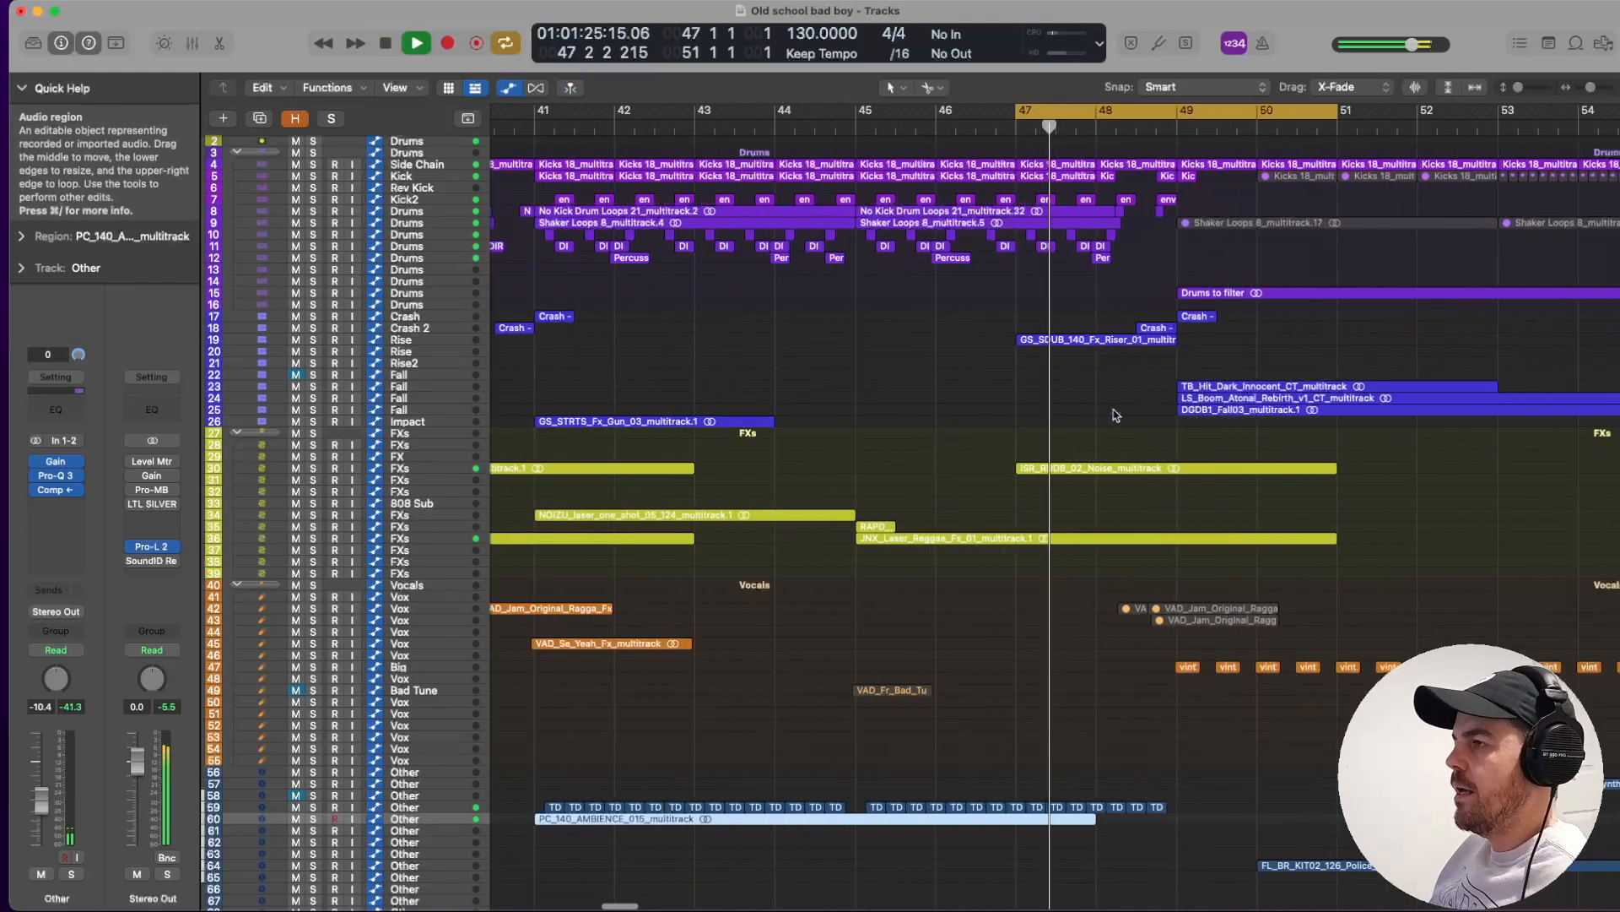
{"action": "key", "text": "super+Down"}
{"action": "key", "text": "super+Down"}
{"action": "key", "text": "super+Down"}
{"action": "scroll", "coordinate": [1114, 412], "scroll_direction": "up", "scroll_amount": 15}
{"action": "scroll", "coordinate": [1114, 412], "scroll_direction": "up", "scroll_amount": 5}
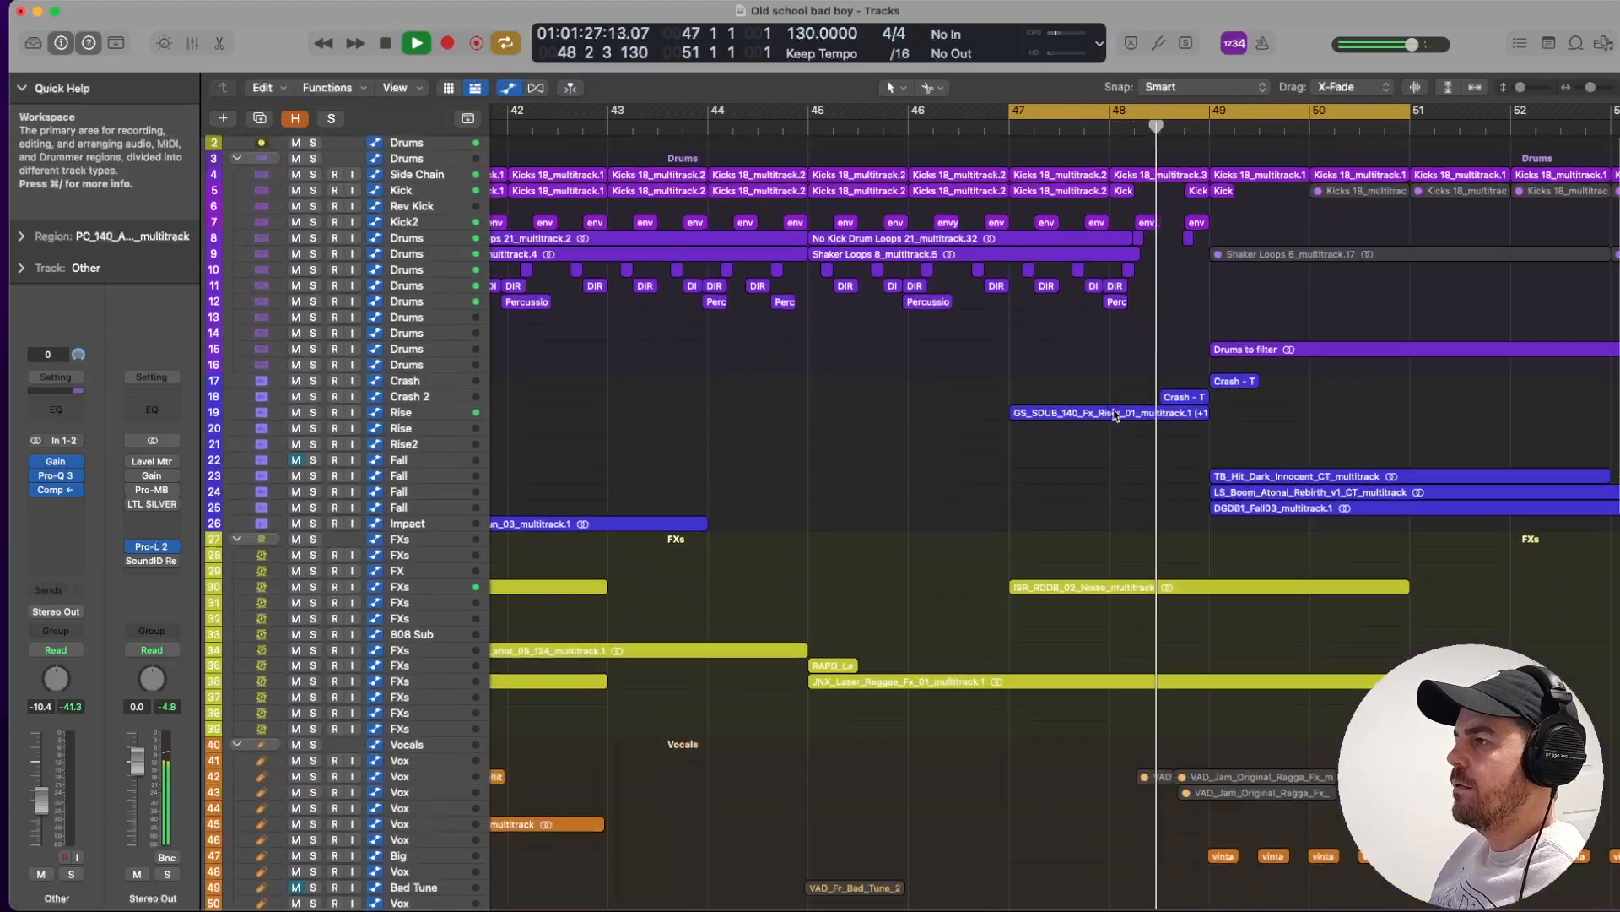
{"action": "scroll", "coordinate": [1114, 413], "scroll_direction": "left", "scroll_amount": 6}
{"action": "scroll", "coordinate": [844, 389], "scroll_direction": "left", "scroll_amount": 10}
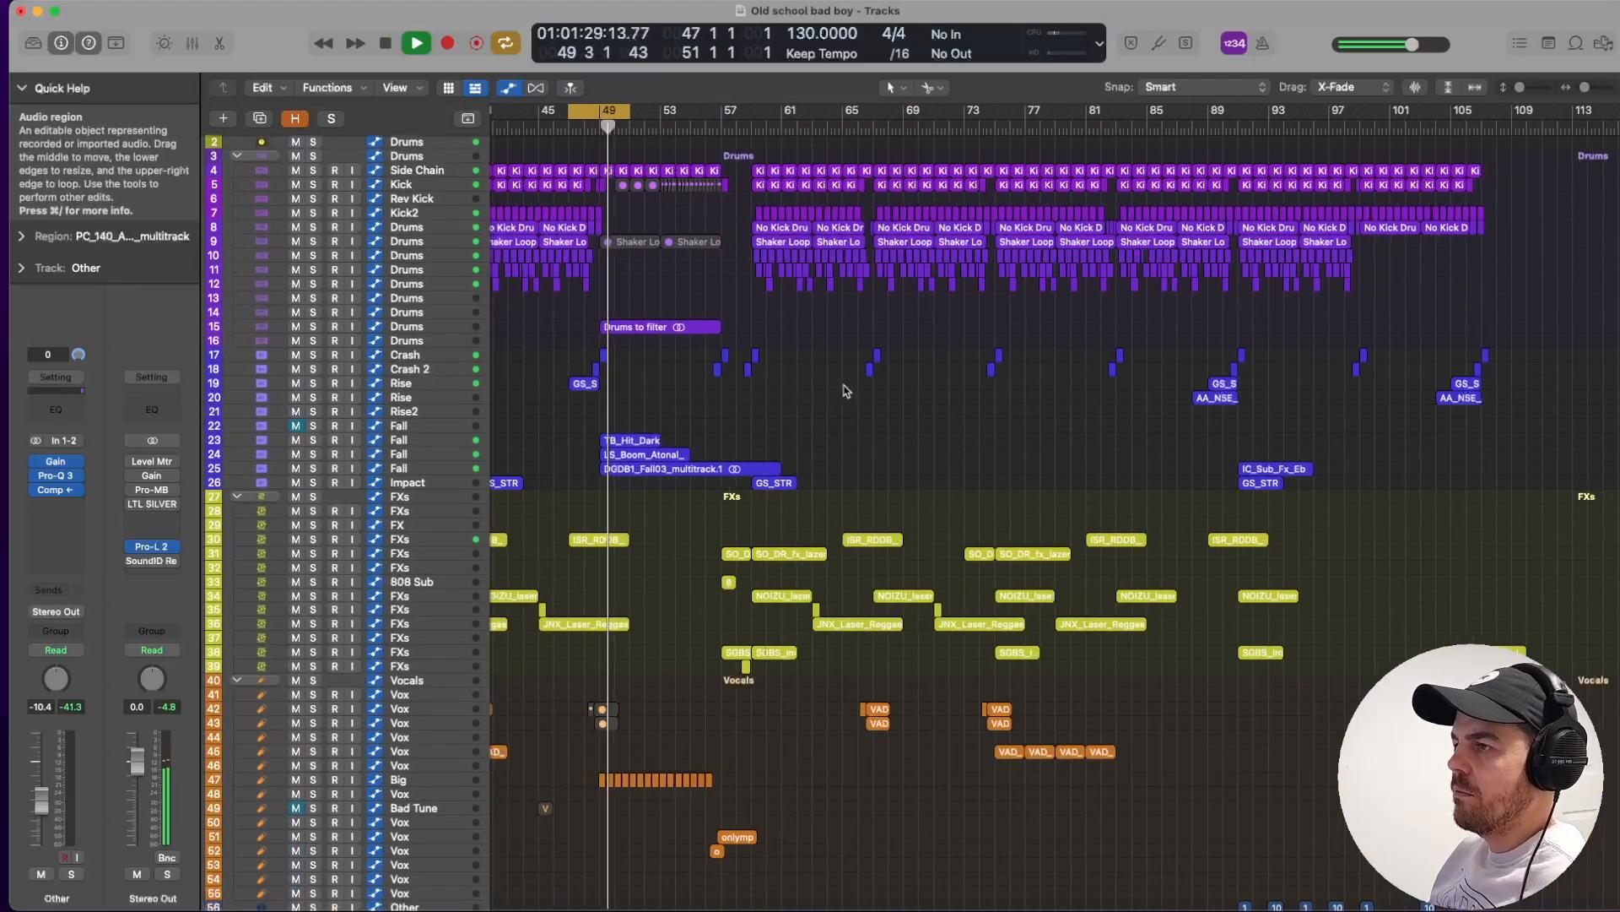
Play the full mix from about bar 21 to hear the build-up into the first breakdown.
{"action": "key", "text": "space"}
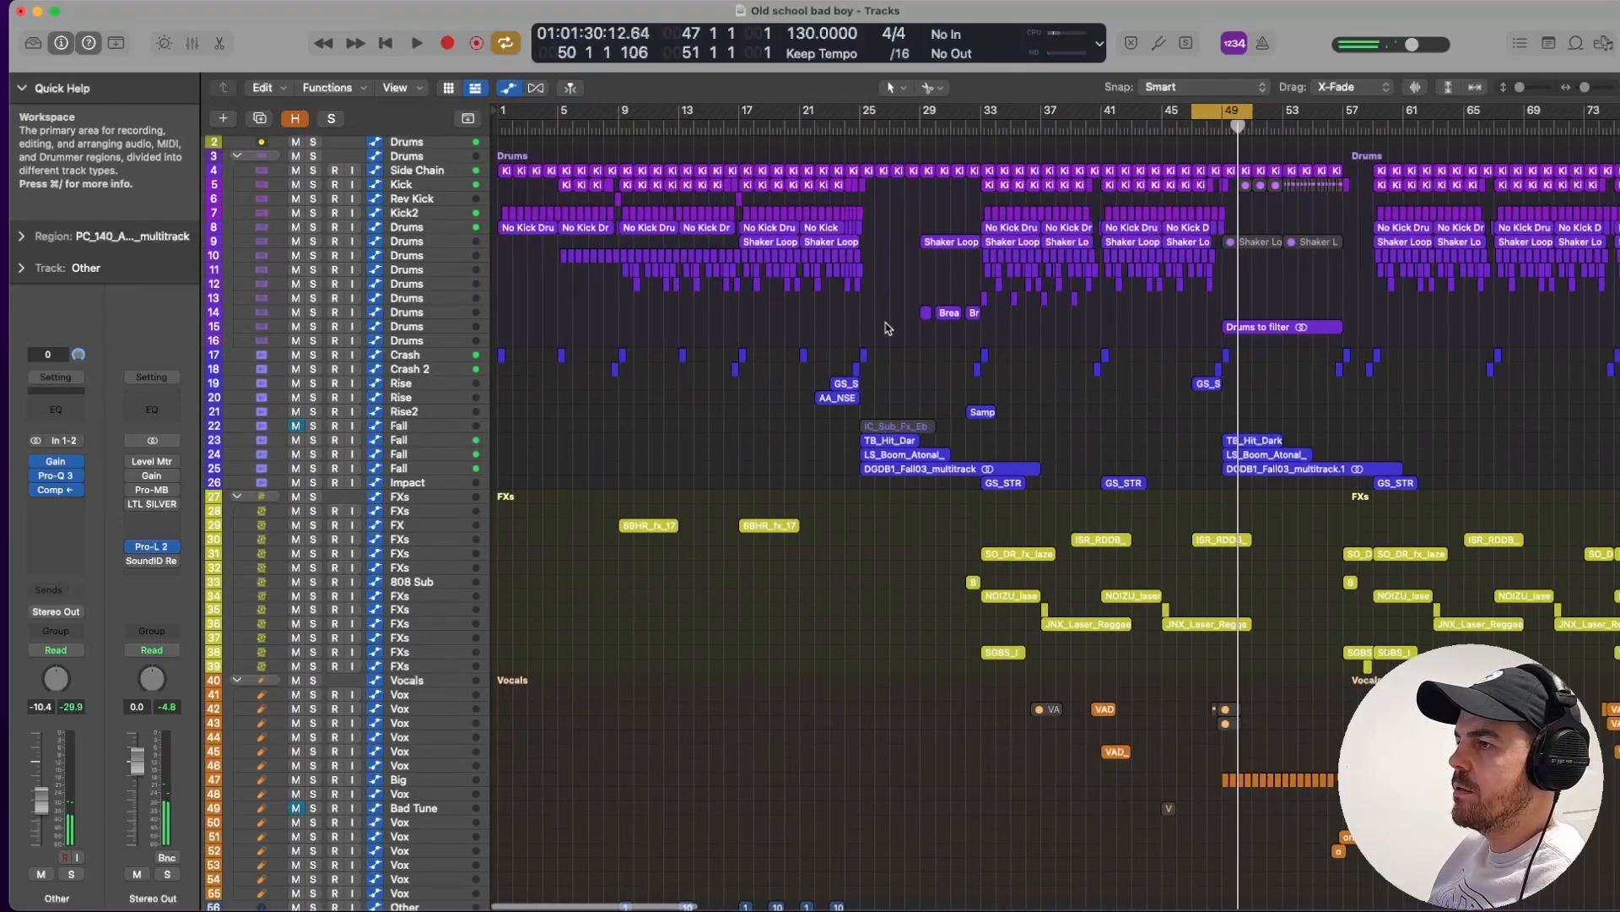
{"action": "left_click", "coordinate": [812, 116]}
{"action": "key", "text": "space"}
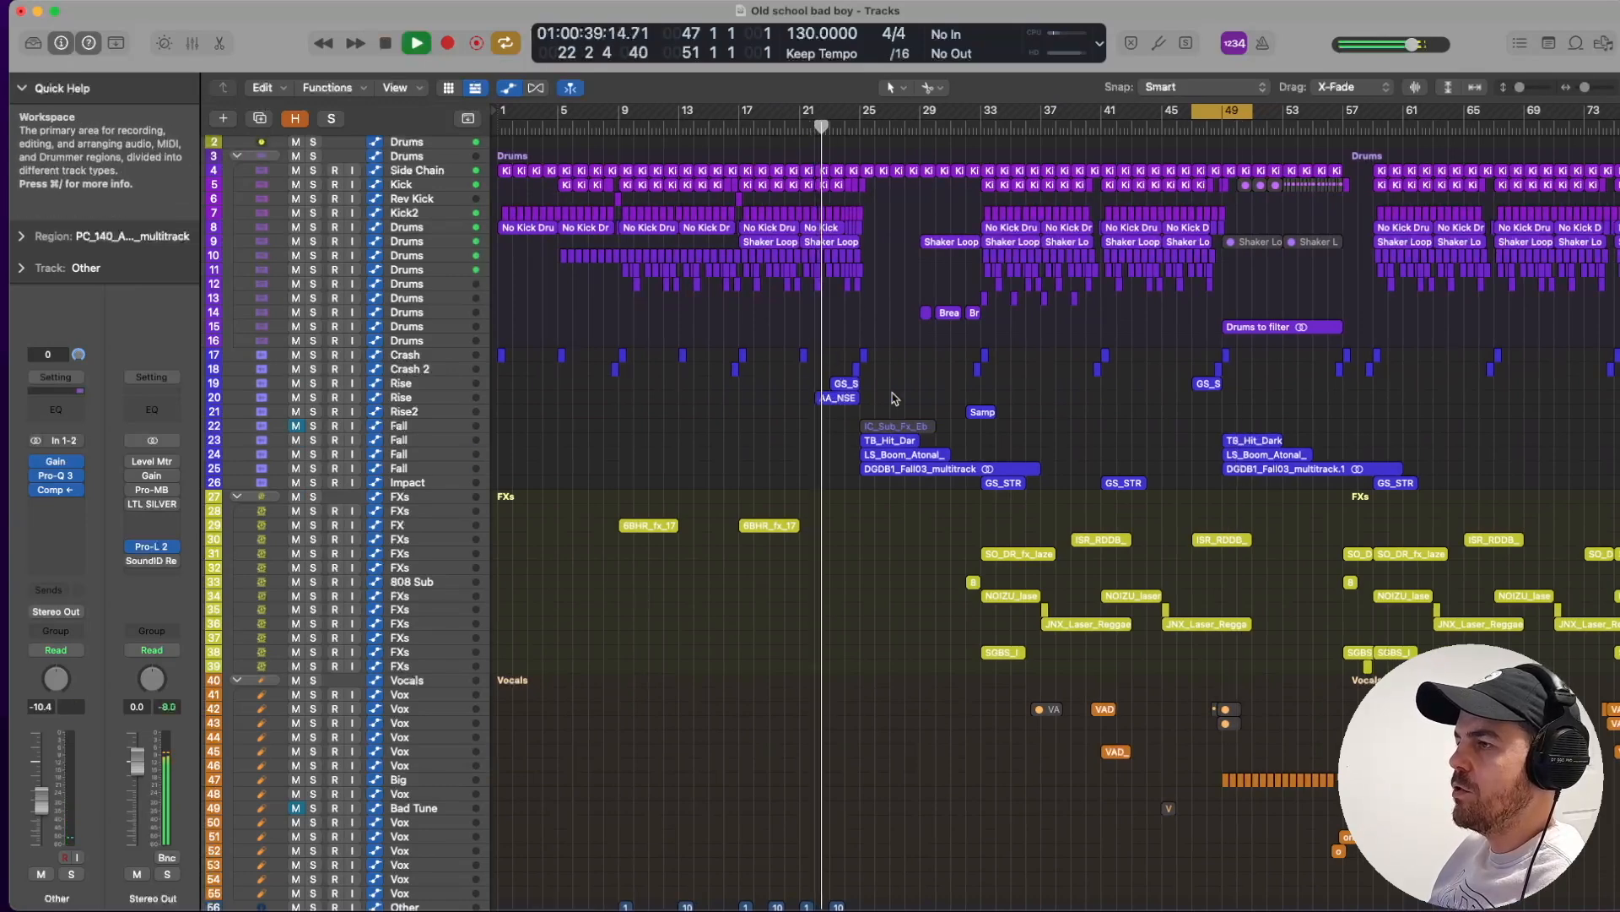
Set the cycle range to bars 49 to 61 and play the second breakdown, starting at the Drums to filter region.
{"action": "scroll", "coordinate": [1199, 426], "scroll_direction": "right", "scroll_amount": 3}
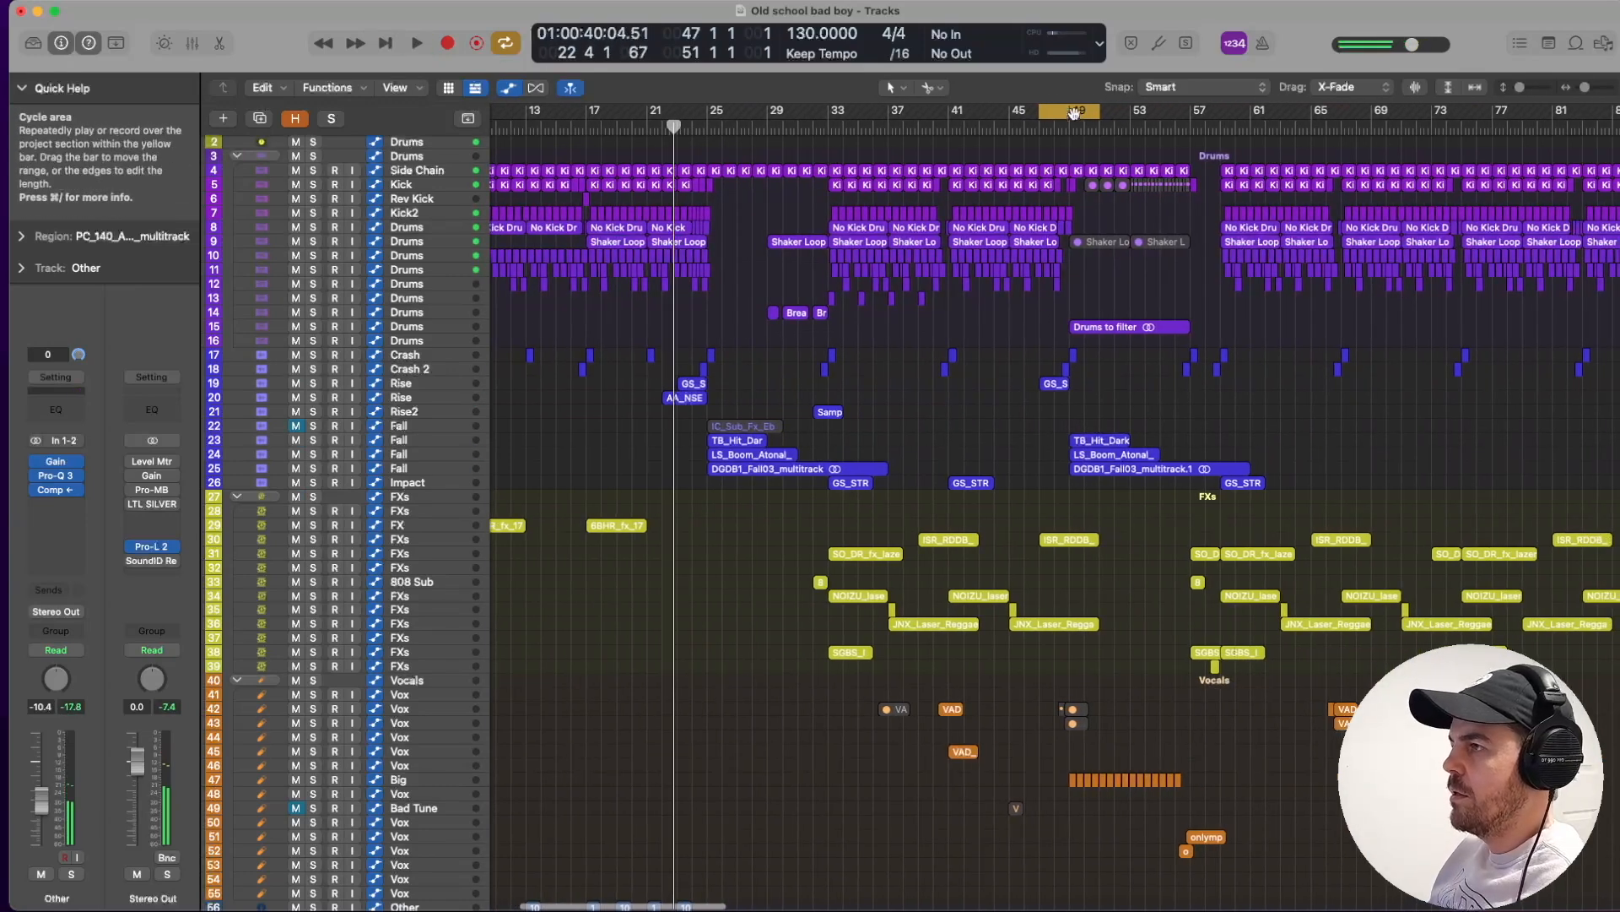
{"action": "left_click_drag", "start_coordinate": [1079, 113], "coordinate": [1251, 112]}
{"action": "key", "text": "space"}
{"action": "scroll", "coordinate": [976, 369], "scroll_direction": "up", "scroll_amount": 5}
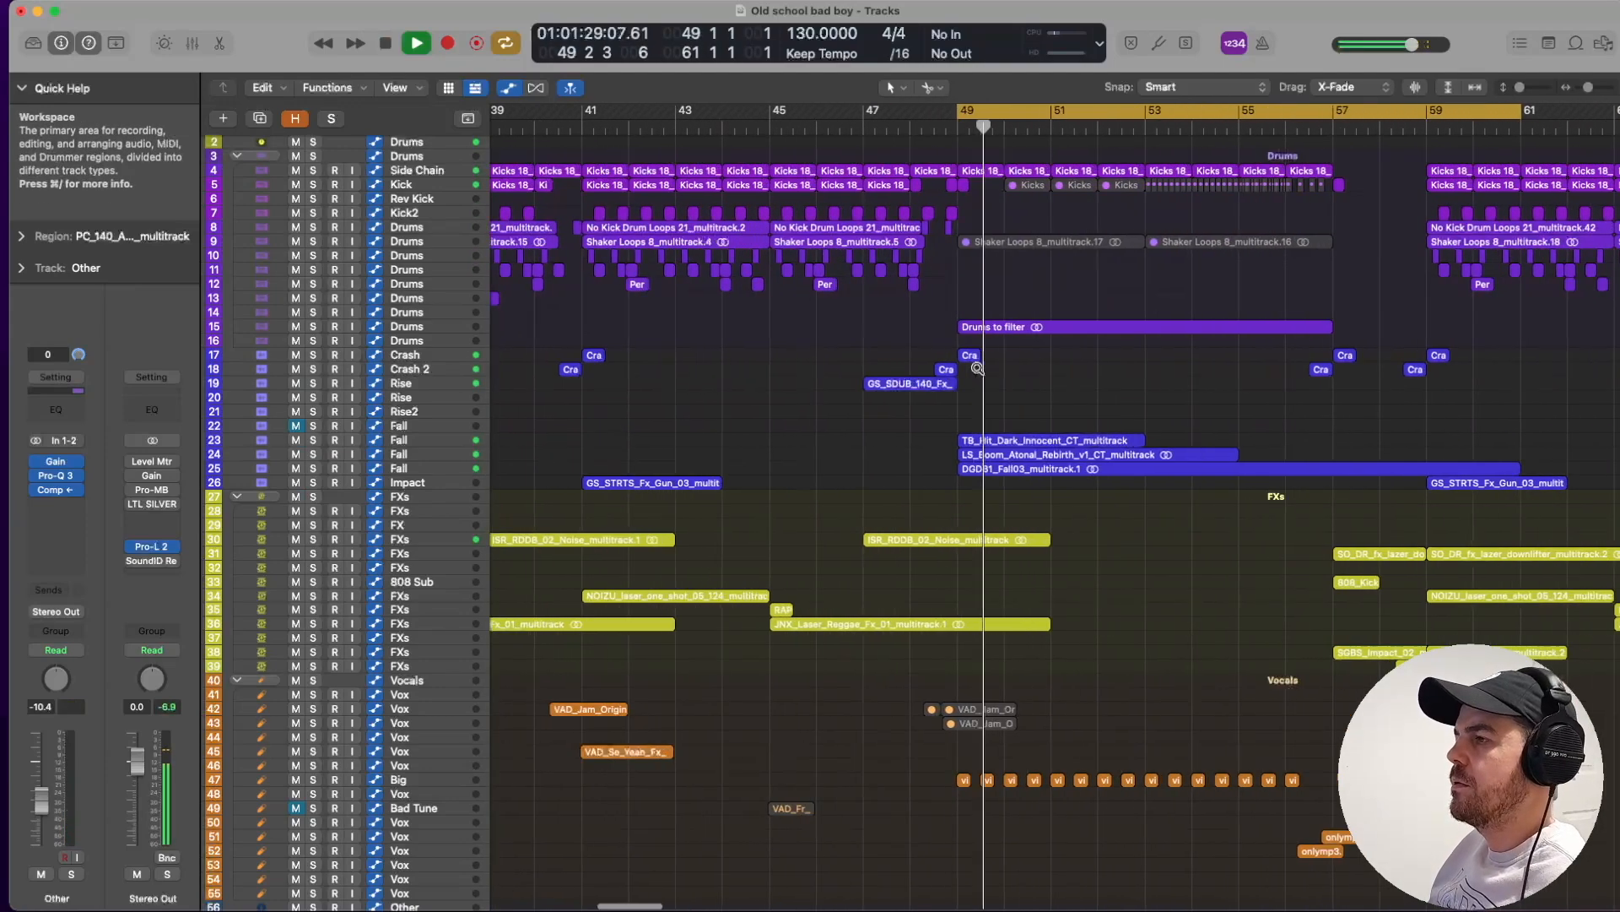
Solo Fall tracks 23, 24 and 25 and audition their layered hit, boom and fall regions from bar 49.
{"action": "key", "text": "space"}
{"action": "left_click", "coordinate": [422, 443]}
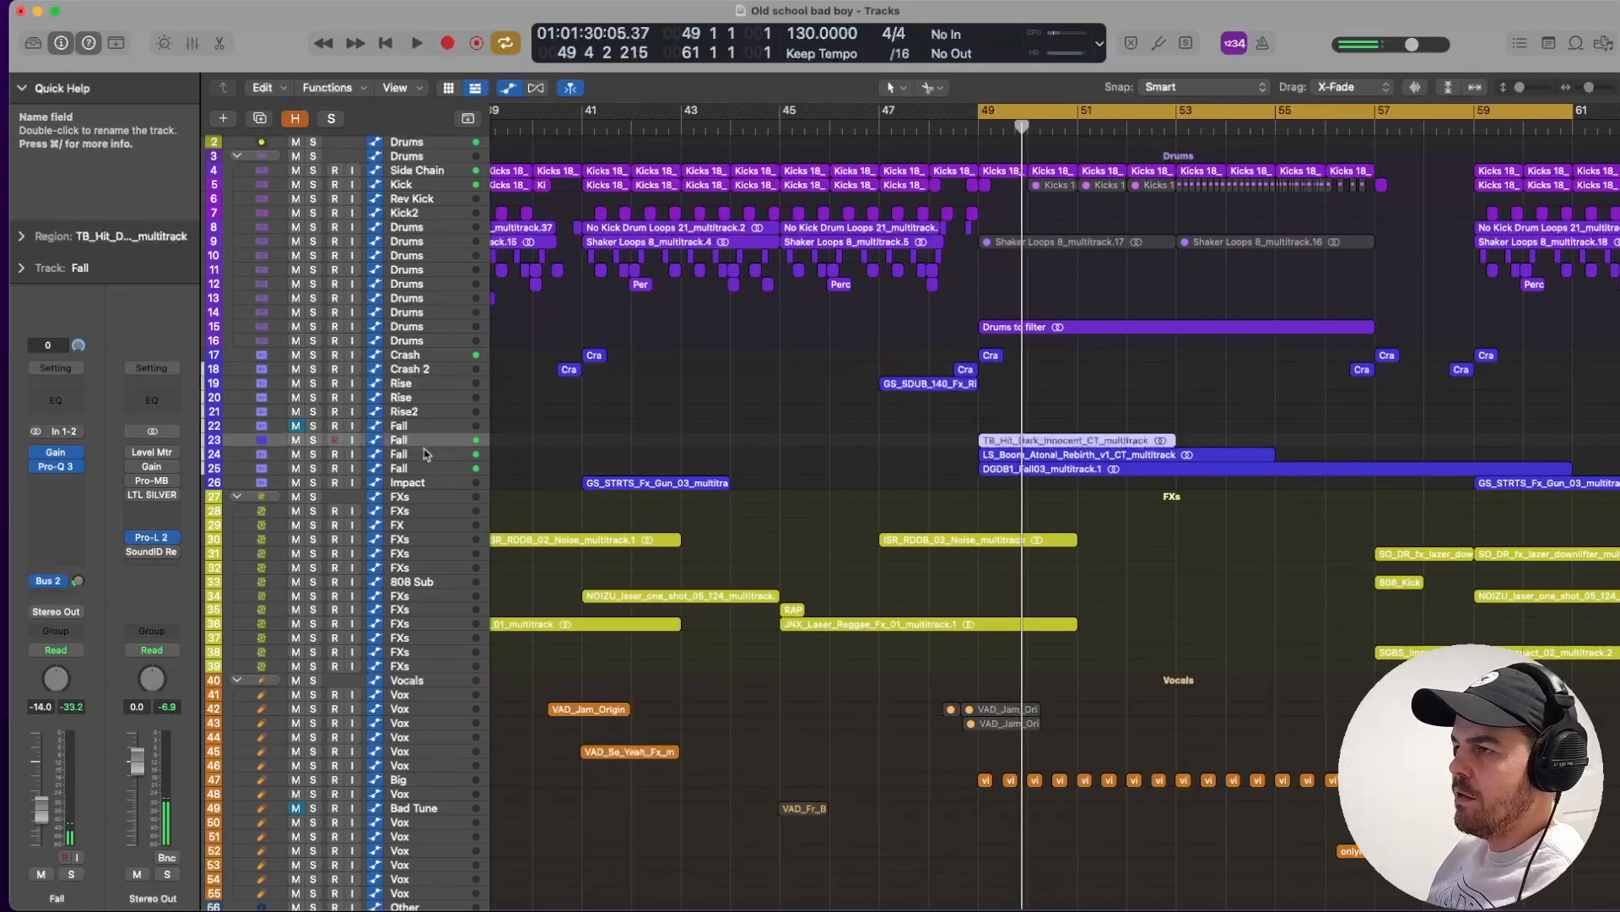
{"action": "left_click", "coordinate": [313, 439]}
{"action": "key", "text": "space"}
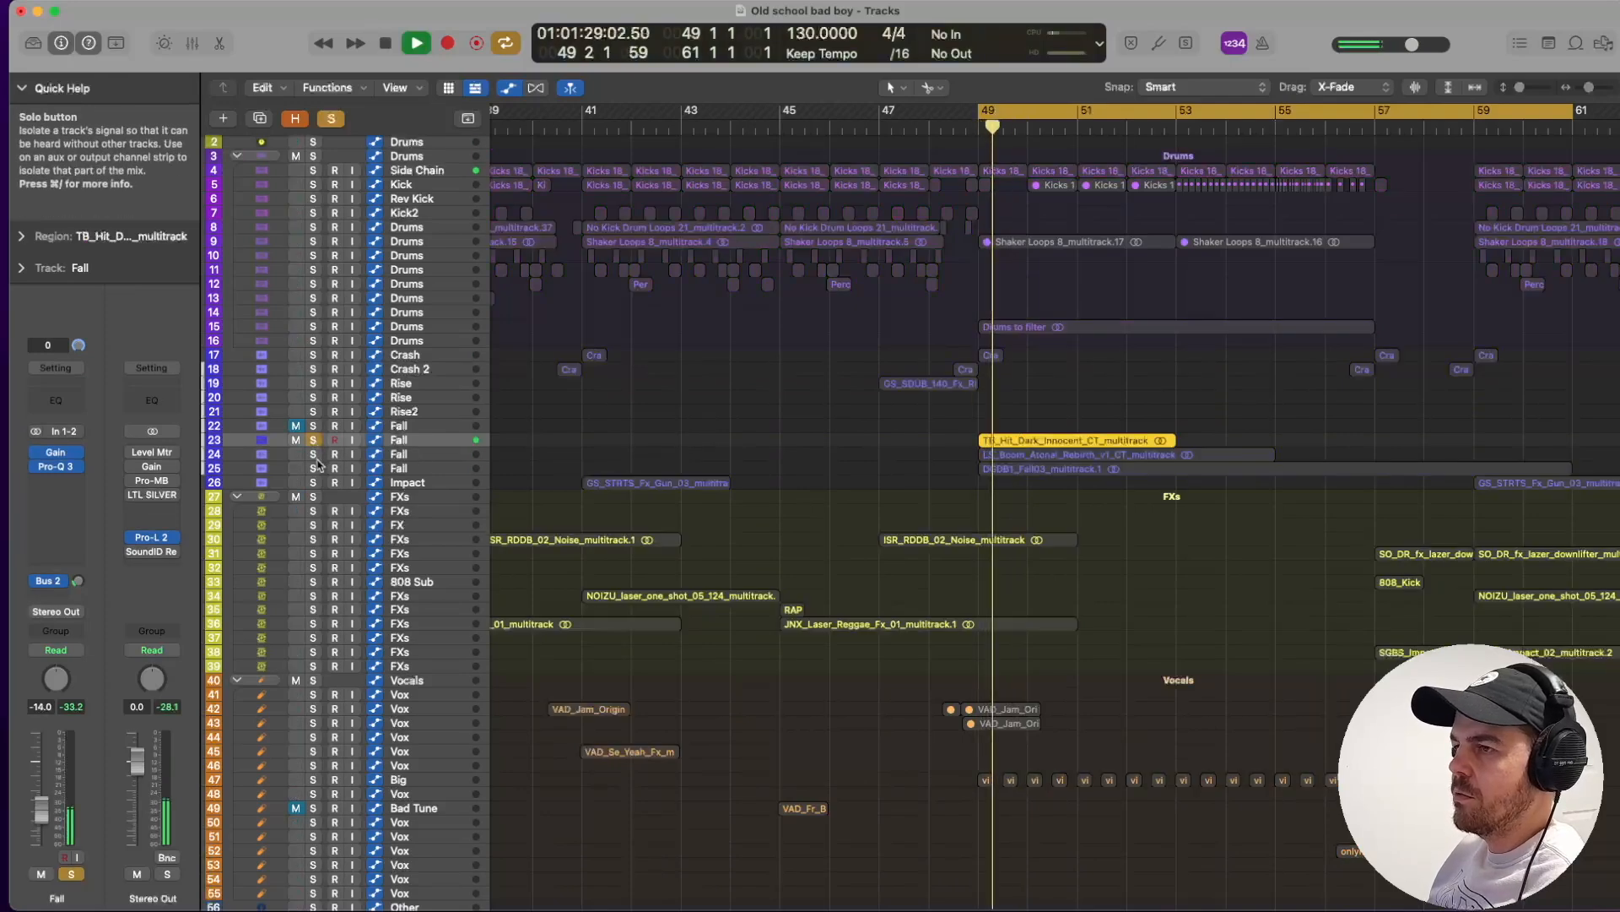
{"action": "left_click", "coordinate": [313, 454]}
{"action": "left_click", "coordinate": [313, 468]}
{"action": "key", "text": "space"}
{"action": "key", "text": "space"}
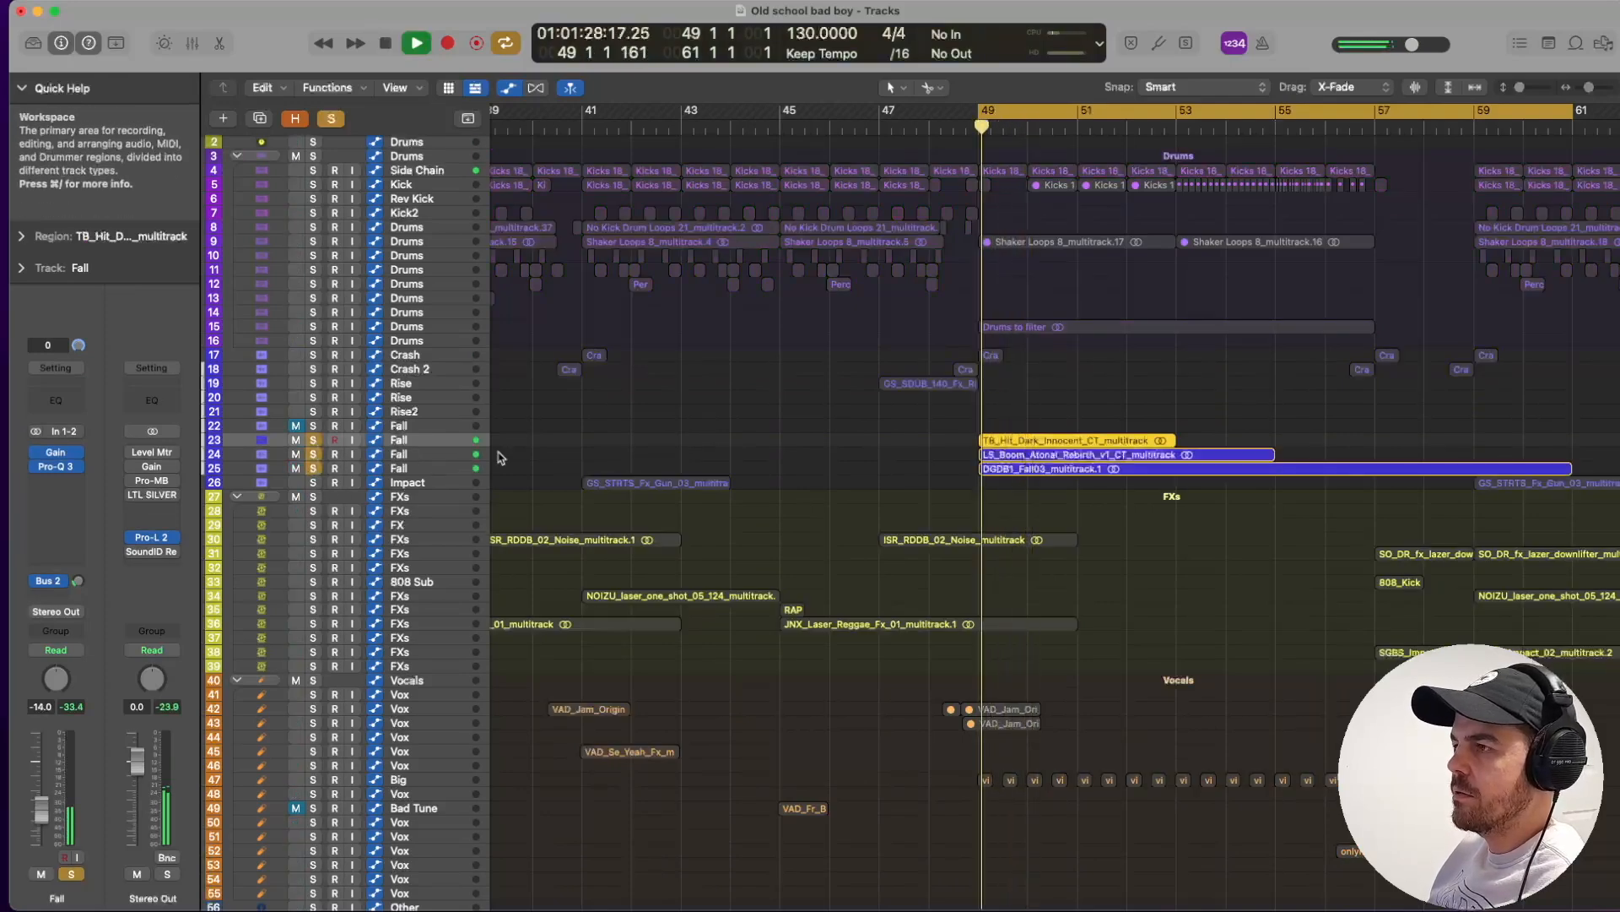
{"action": "key", "text": "super+Left"}
{"action": "key", "text": "super+Left"}
{"action": "key", "text": "super+Left"}
{"action": "key", "text": "super+Left"}
{"action": "key", "text": "super+Left"}
{"action": "key", "text": "super+Left"}
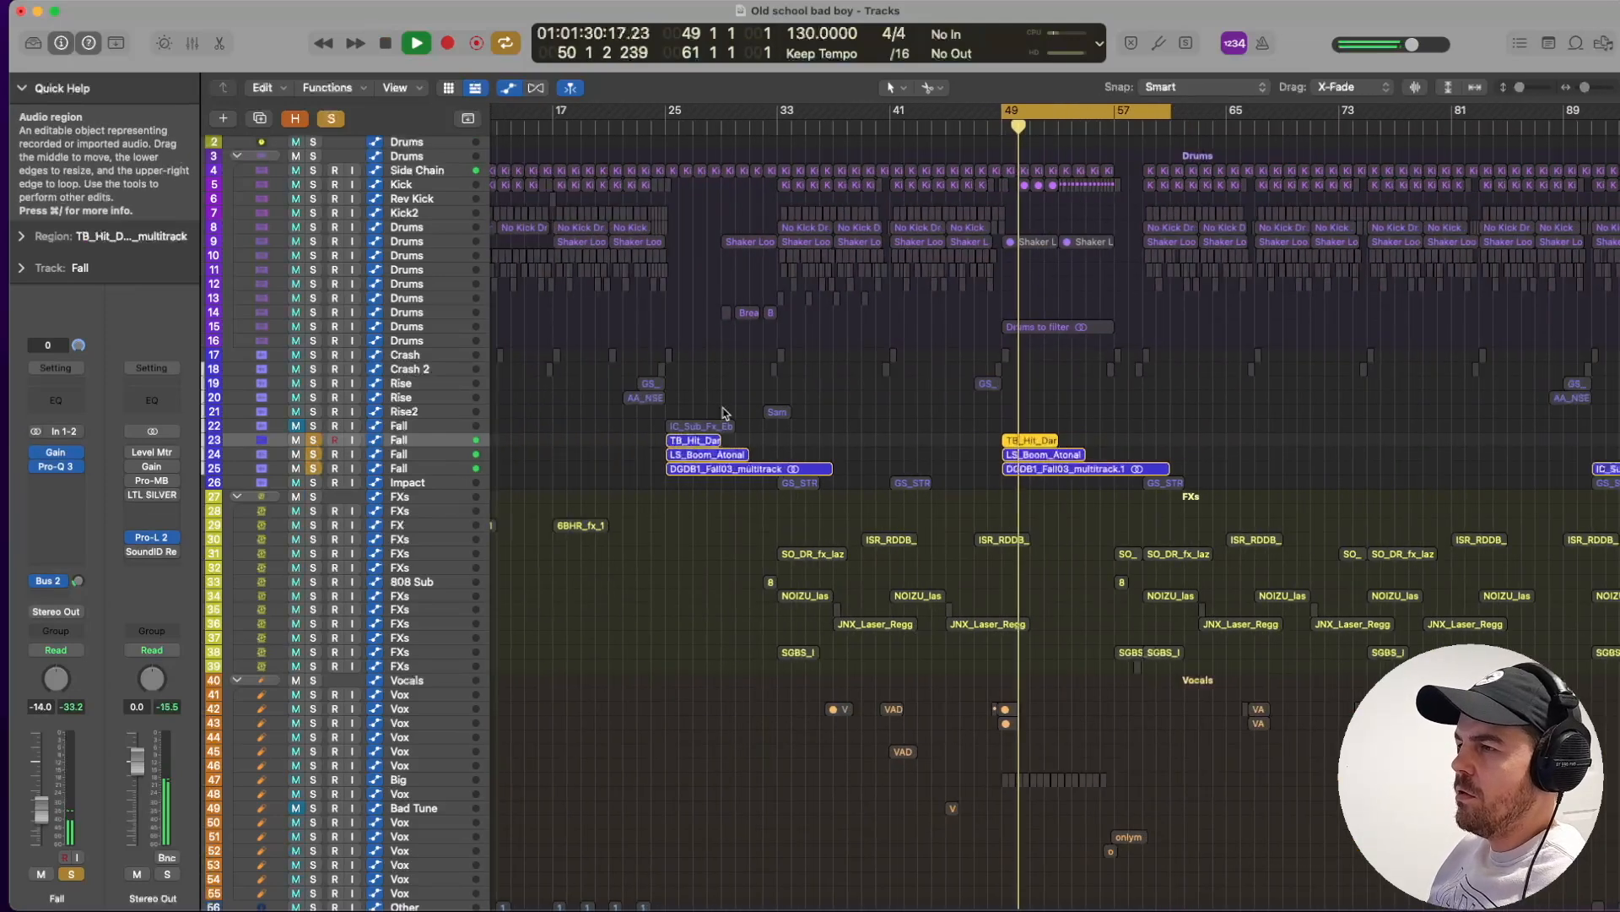
{"action": "key", "text": "space"}
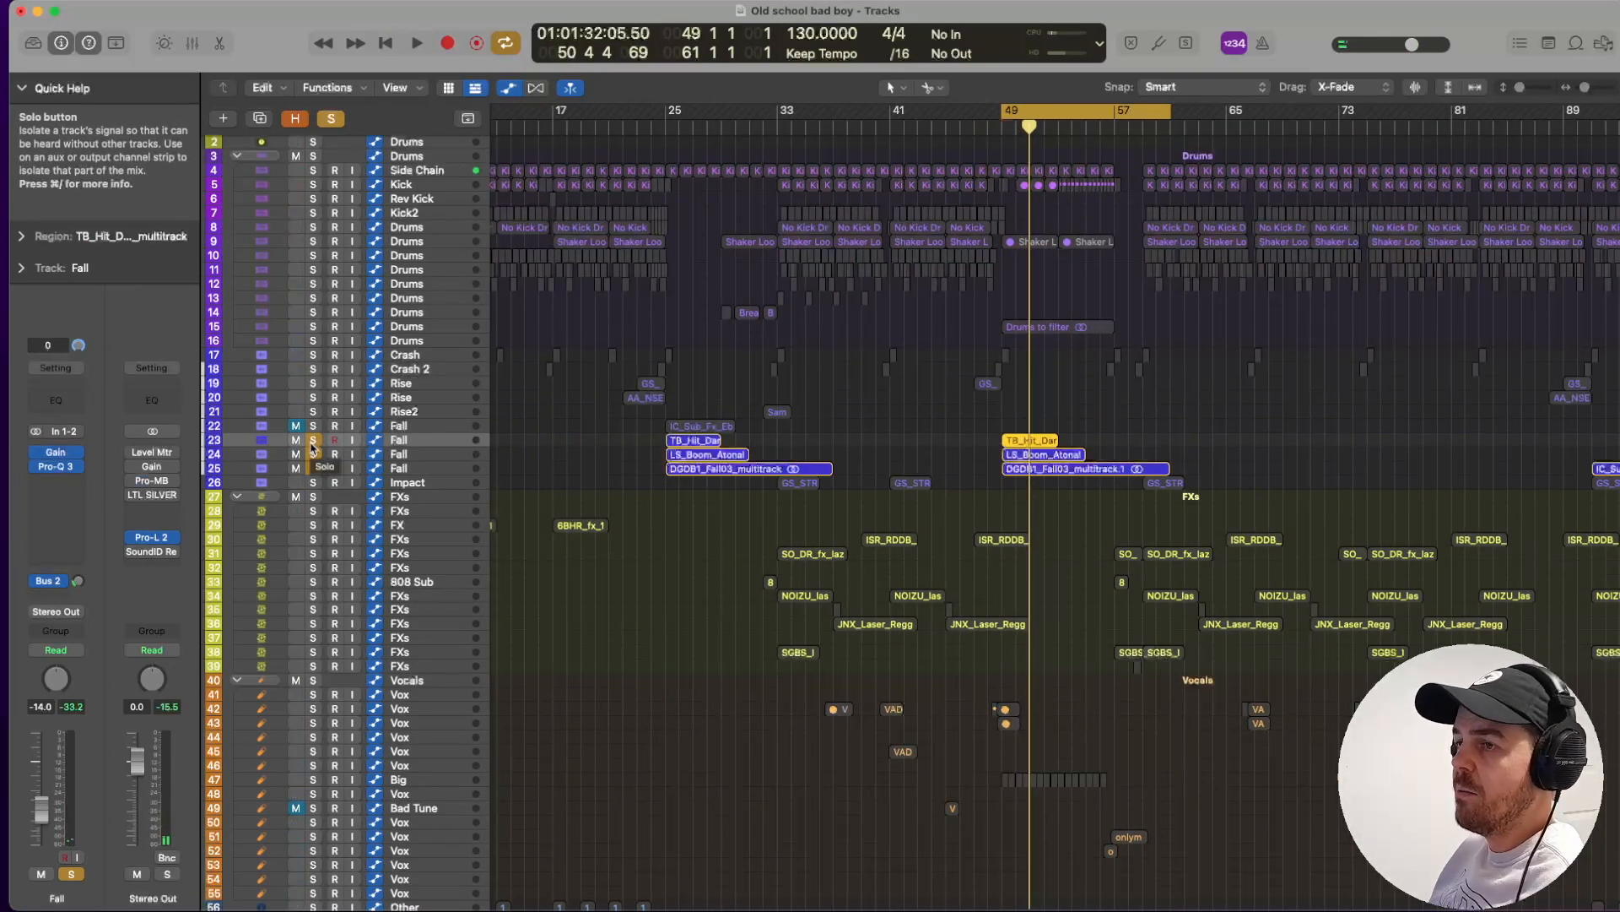
Review the effect chains on Fall tracks 24 and 25 and clear the solos on all three Fall tracks.
{"action": "left_click_drag", "start_coordinate": [314, 447], "coordinate": [314, 468]}
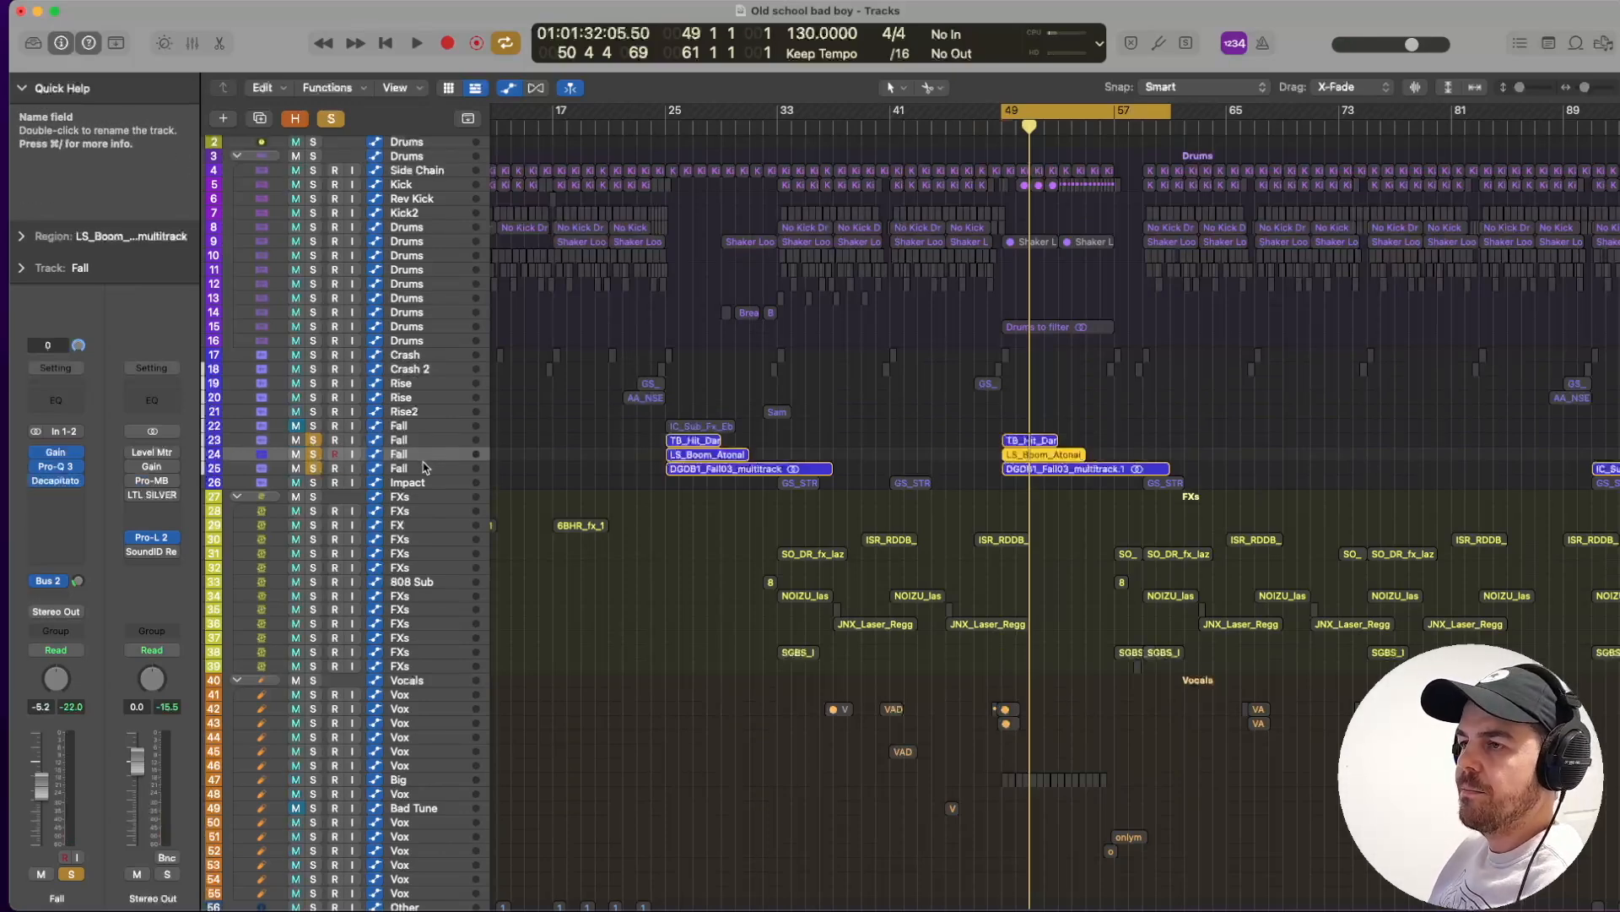
{"action": "left_click", "coordinate": [414, 469]}
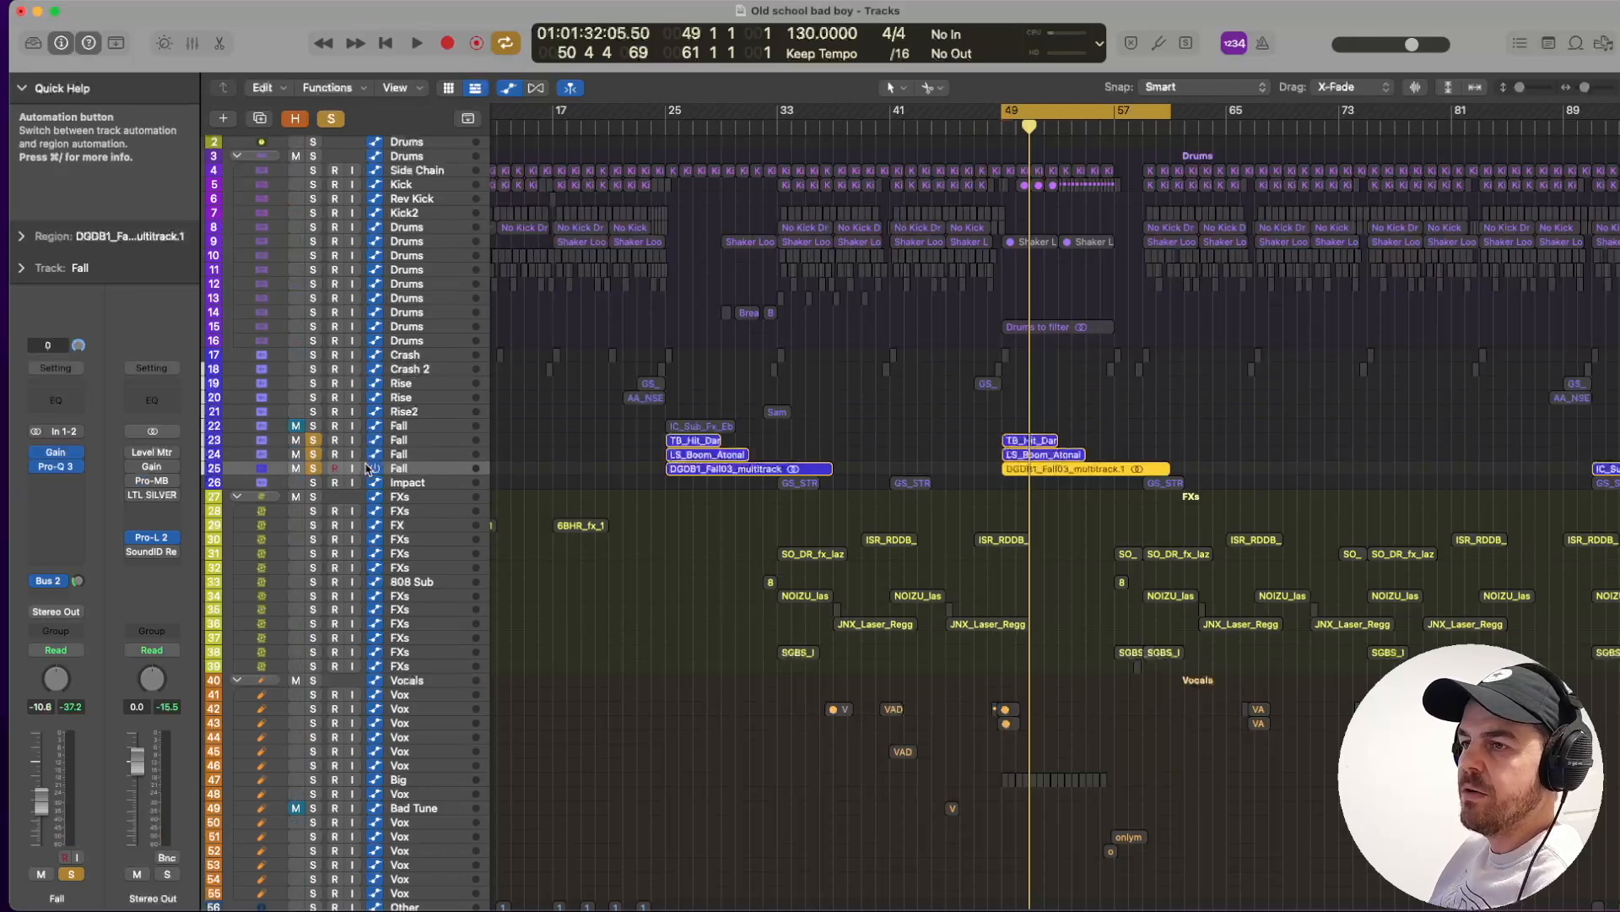
{"action": "left_click", "coordinate": [312, 469]}
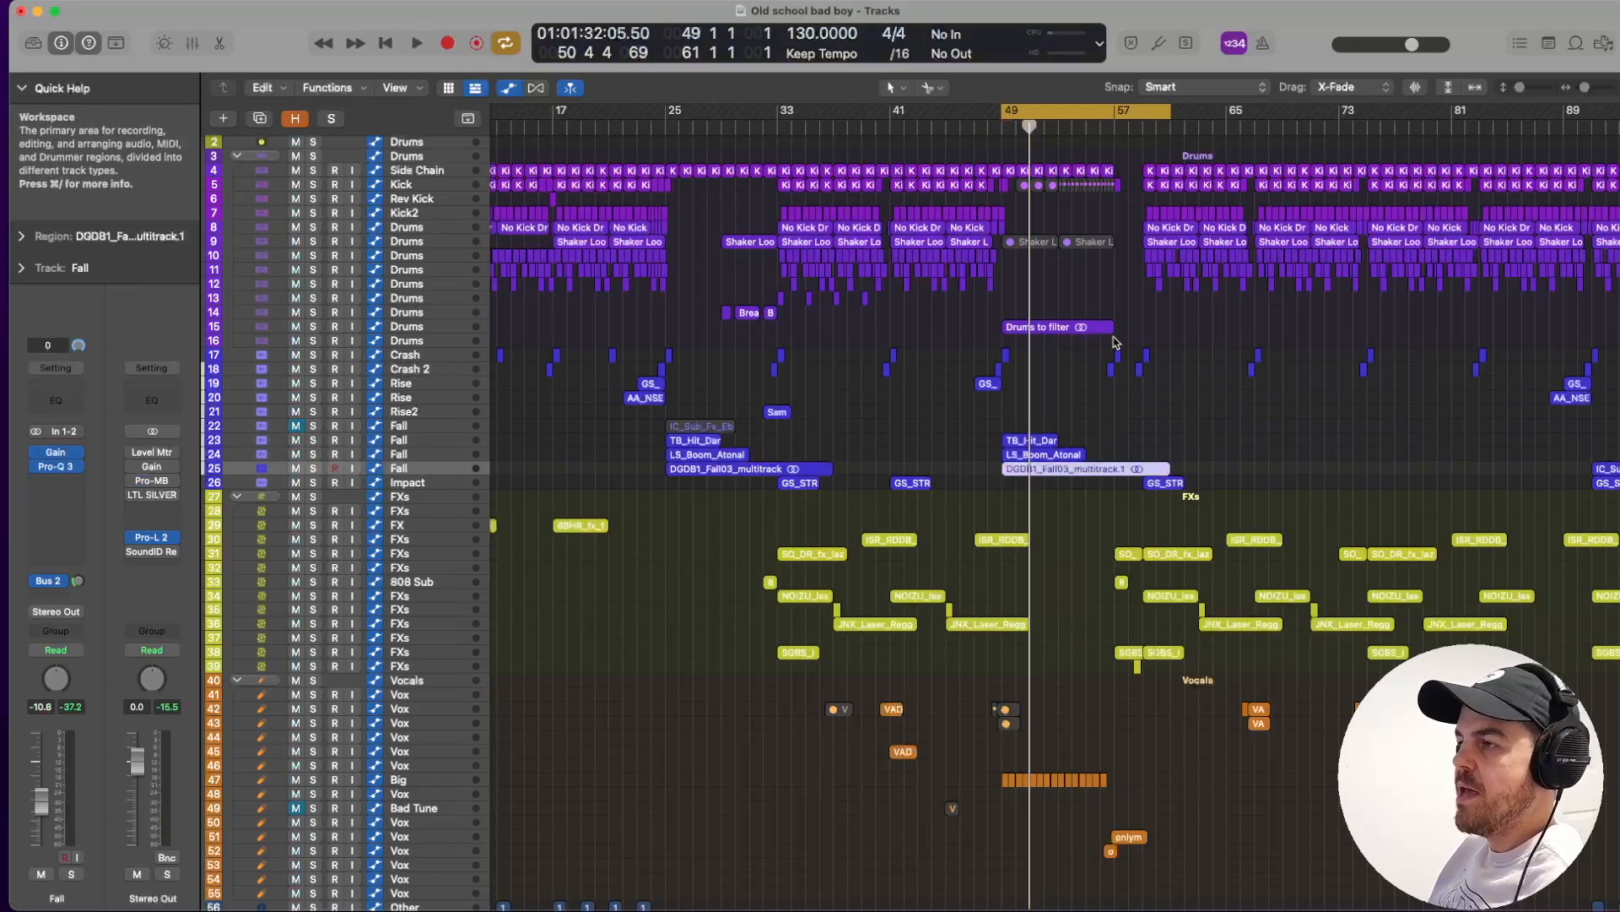
Show automation in the Tracks area and check the Pro-Q 3 Band 1 Frequency curve on the Drums to filter track during playback.
{"action": "left_click", "coordinate": [416, 327]}
{"action": "key", "text": "space"}
{"action": "key", "text": "space"}
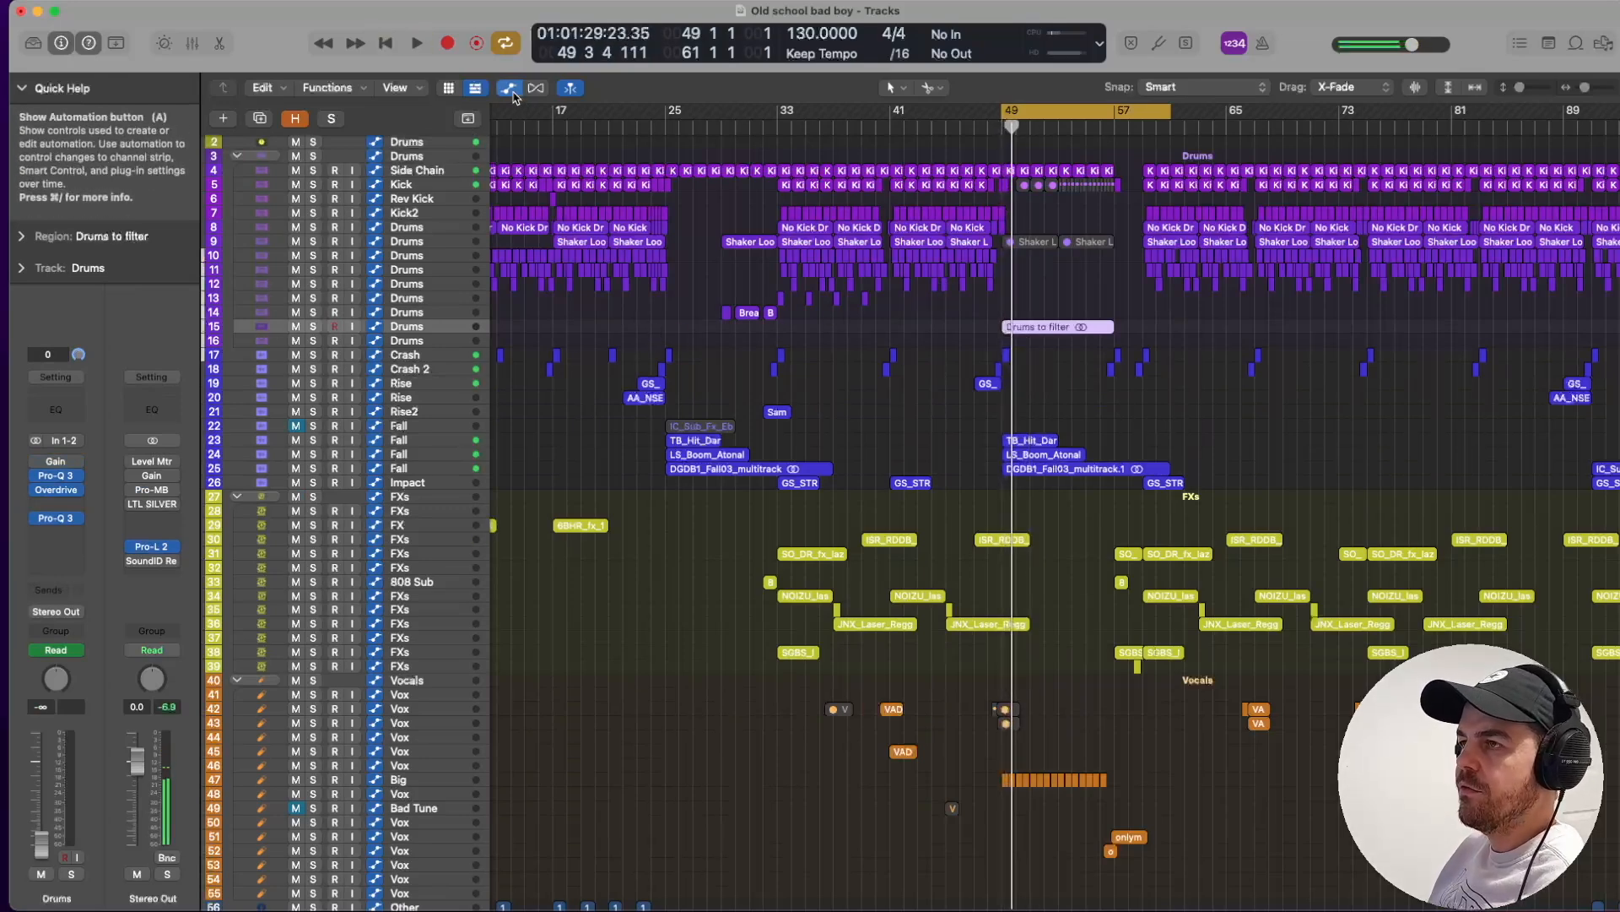
{"action": "left_click", "coordinate": [508, 87]}
{"action": "key", "text": "space"}
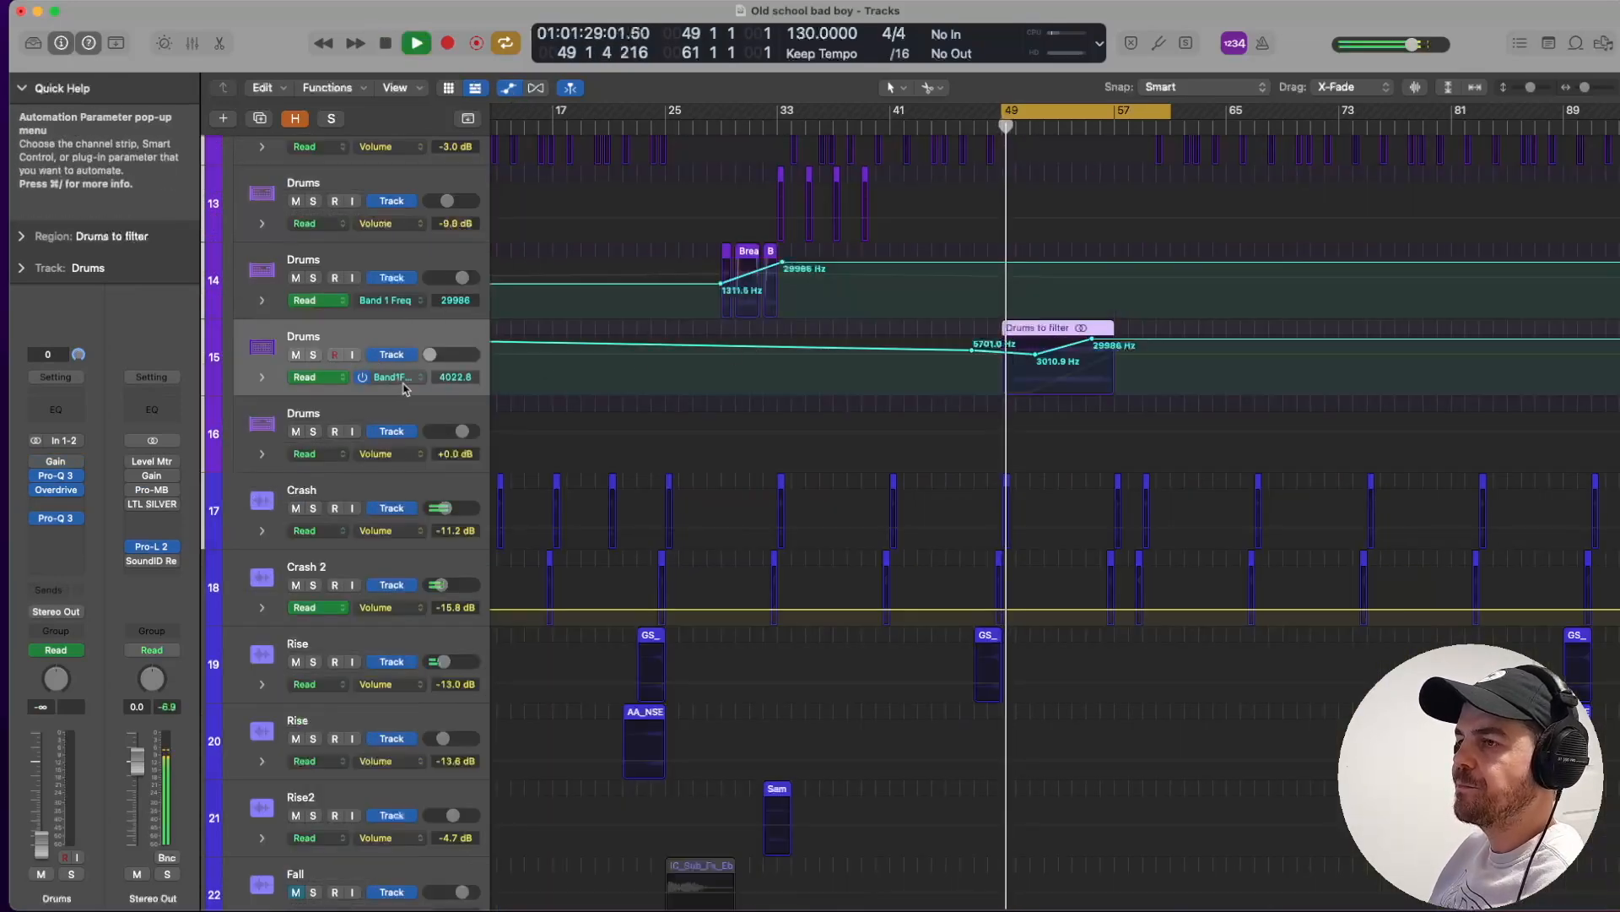
{"action": "left_click", "coordinate": [406, 379]}
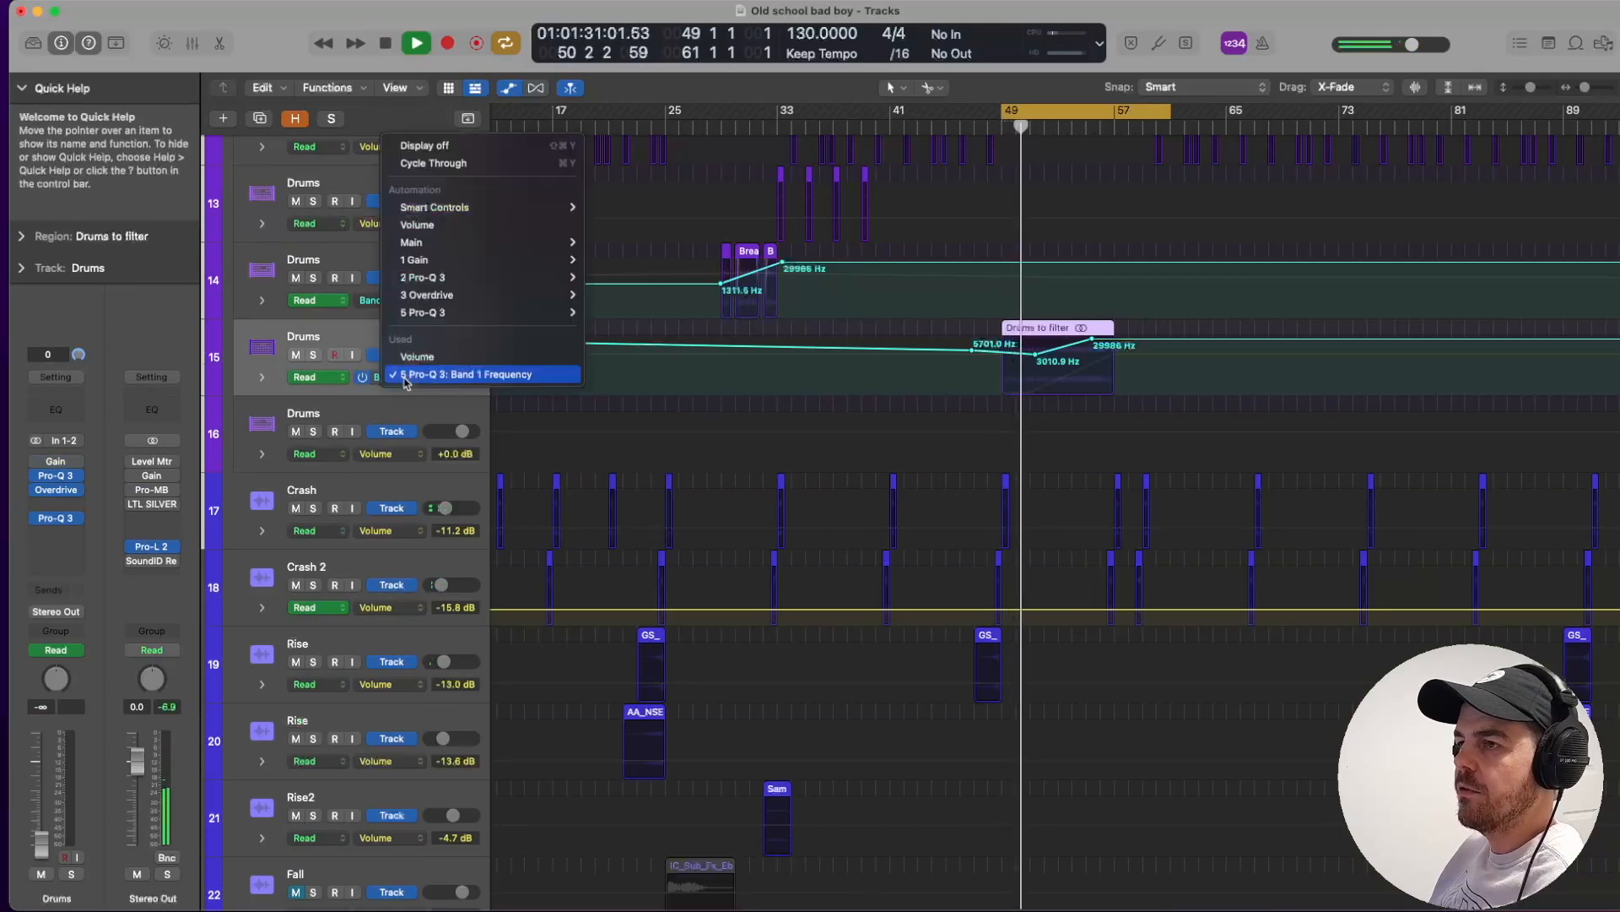
{"action": "left_click", "coordinate": [406, 374]}
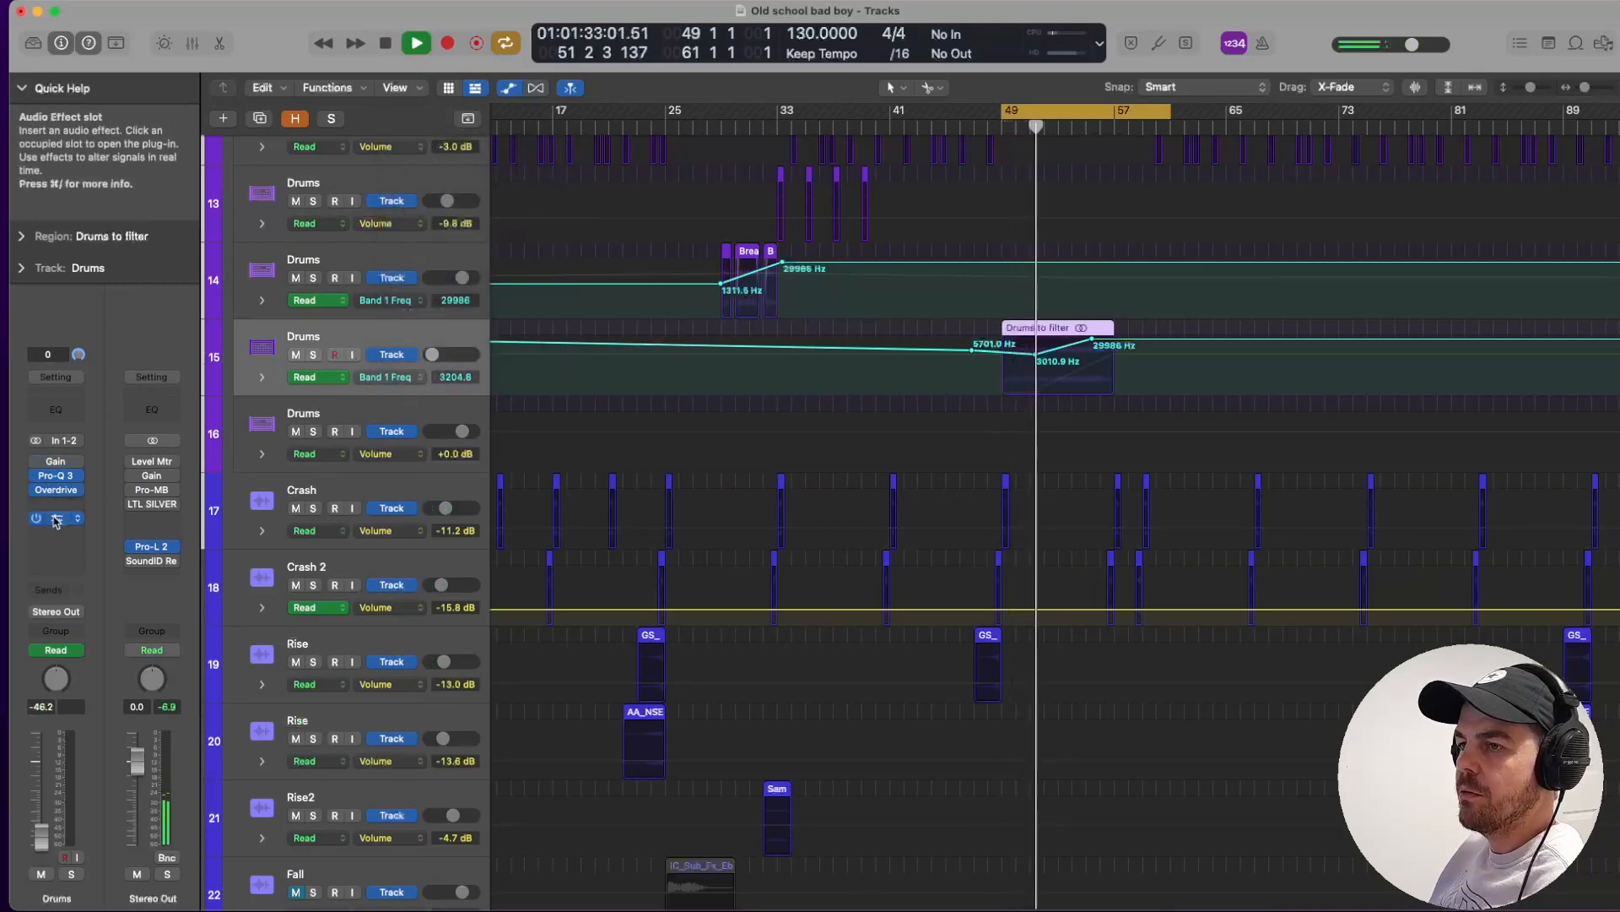
Open the second Pro-Q 3 on Drums track 15, watch its high-cut filter sweep during playback, and close the plug-in.
{"action": "left_click", "coordinate": [56, 519]}
{"action": "key", "text": "space"}
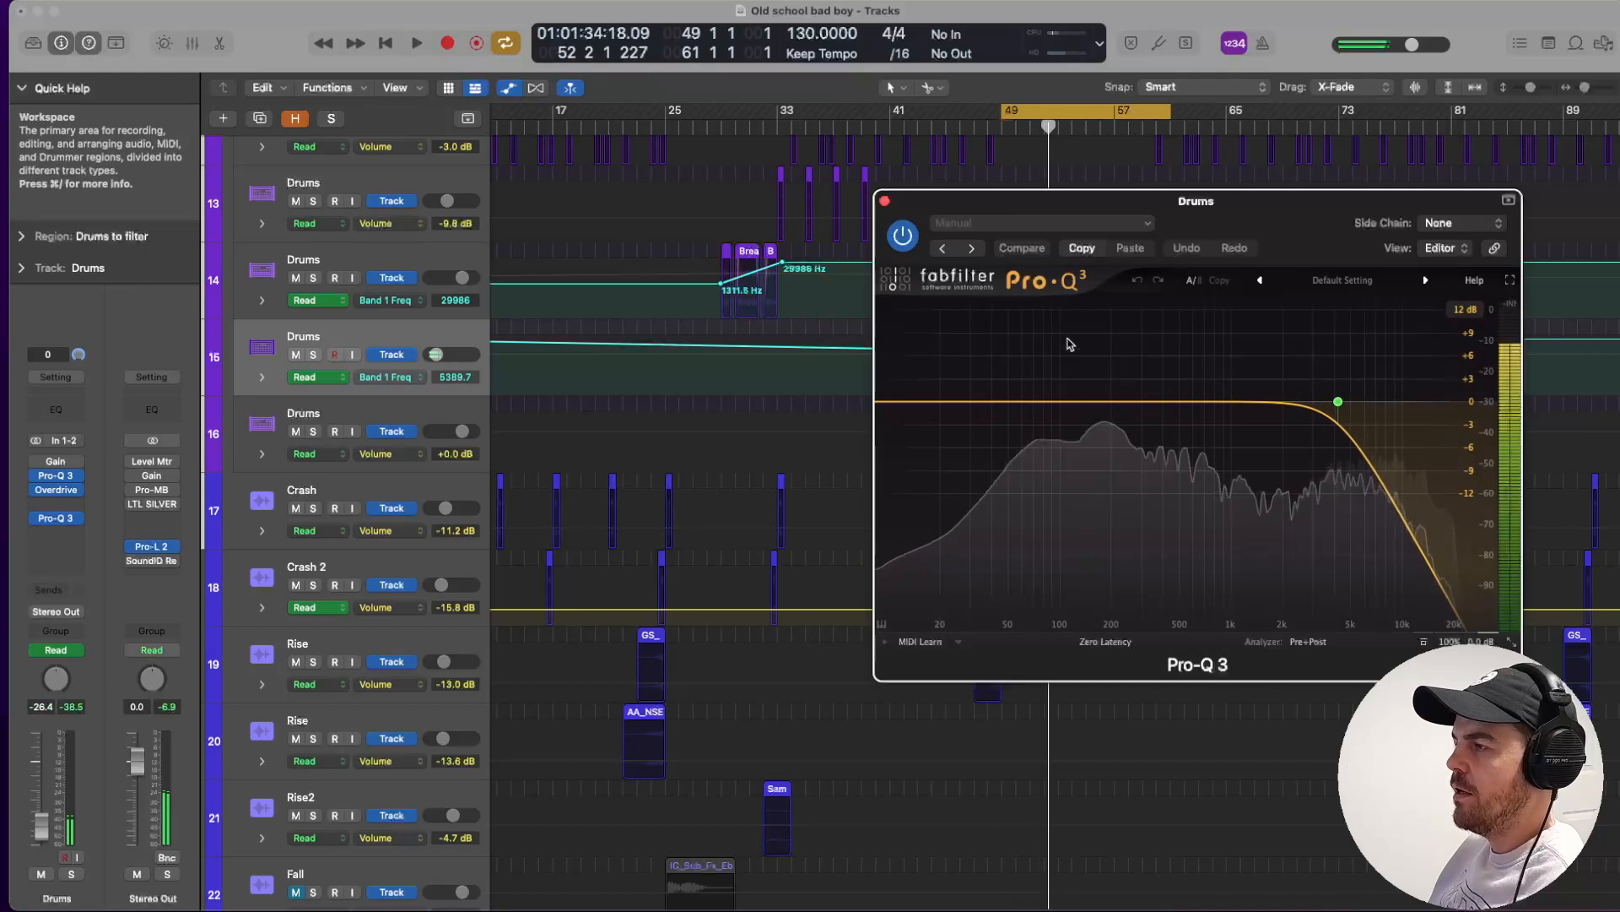
{"action": "key", "text": "space"}
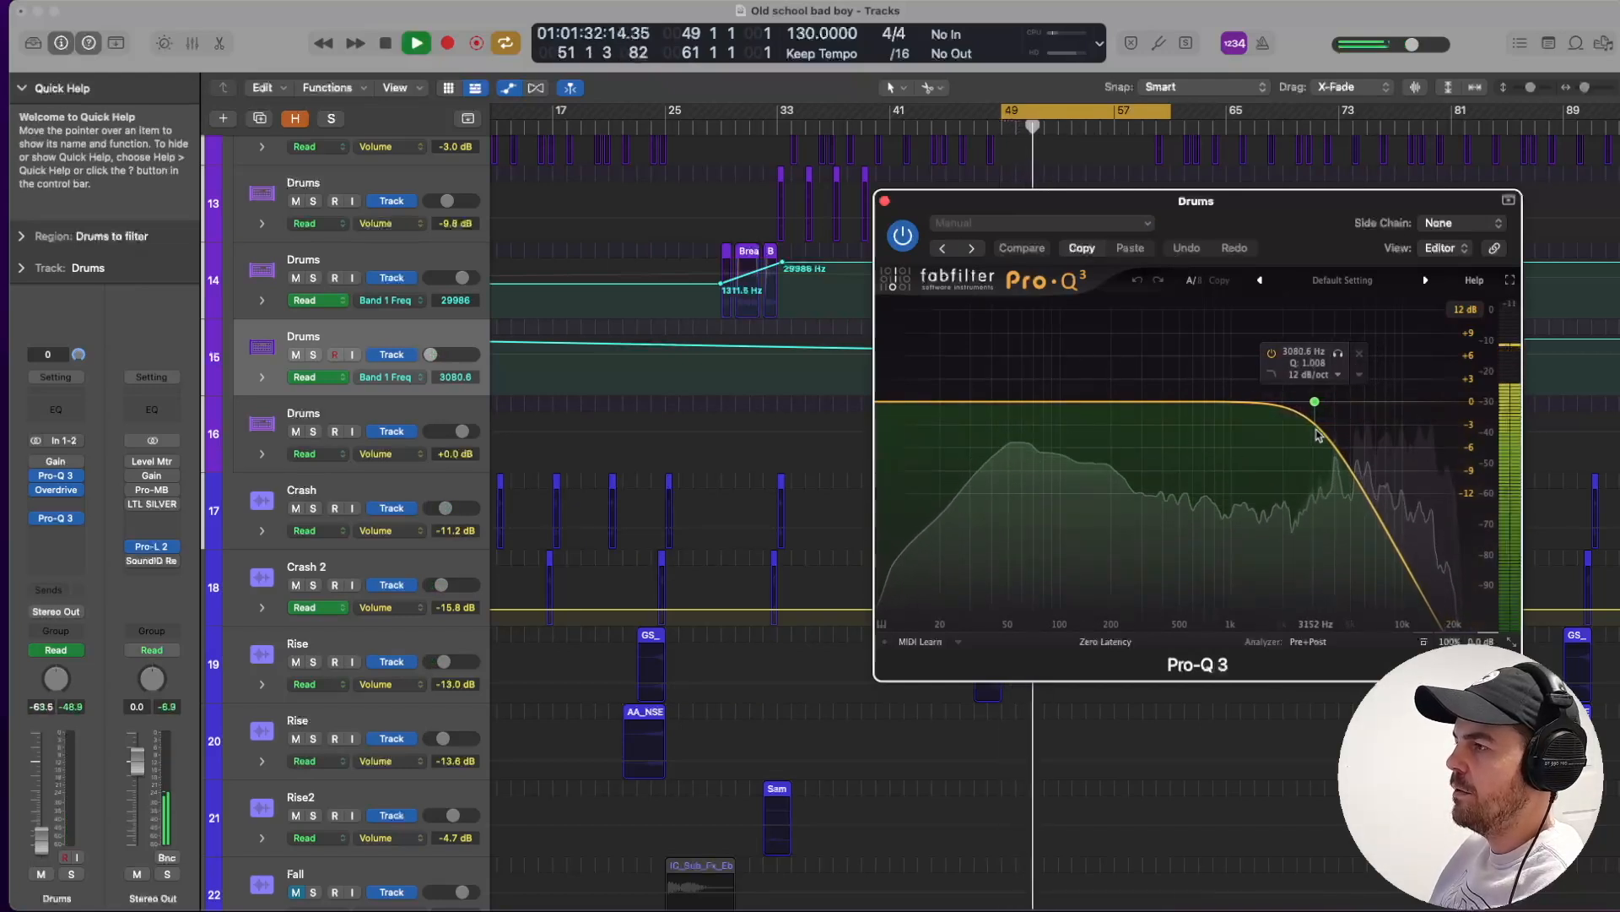
{"action": "left_click_drag", "start_coordinate": [1195, 199], "coordinate": [867, 369]}
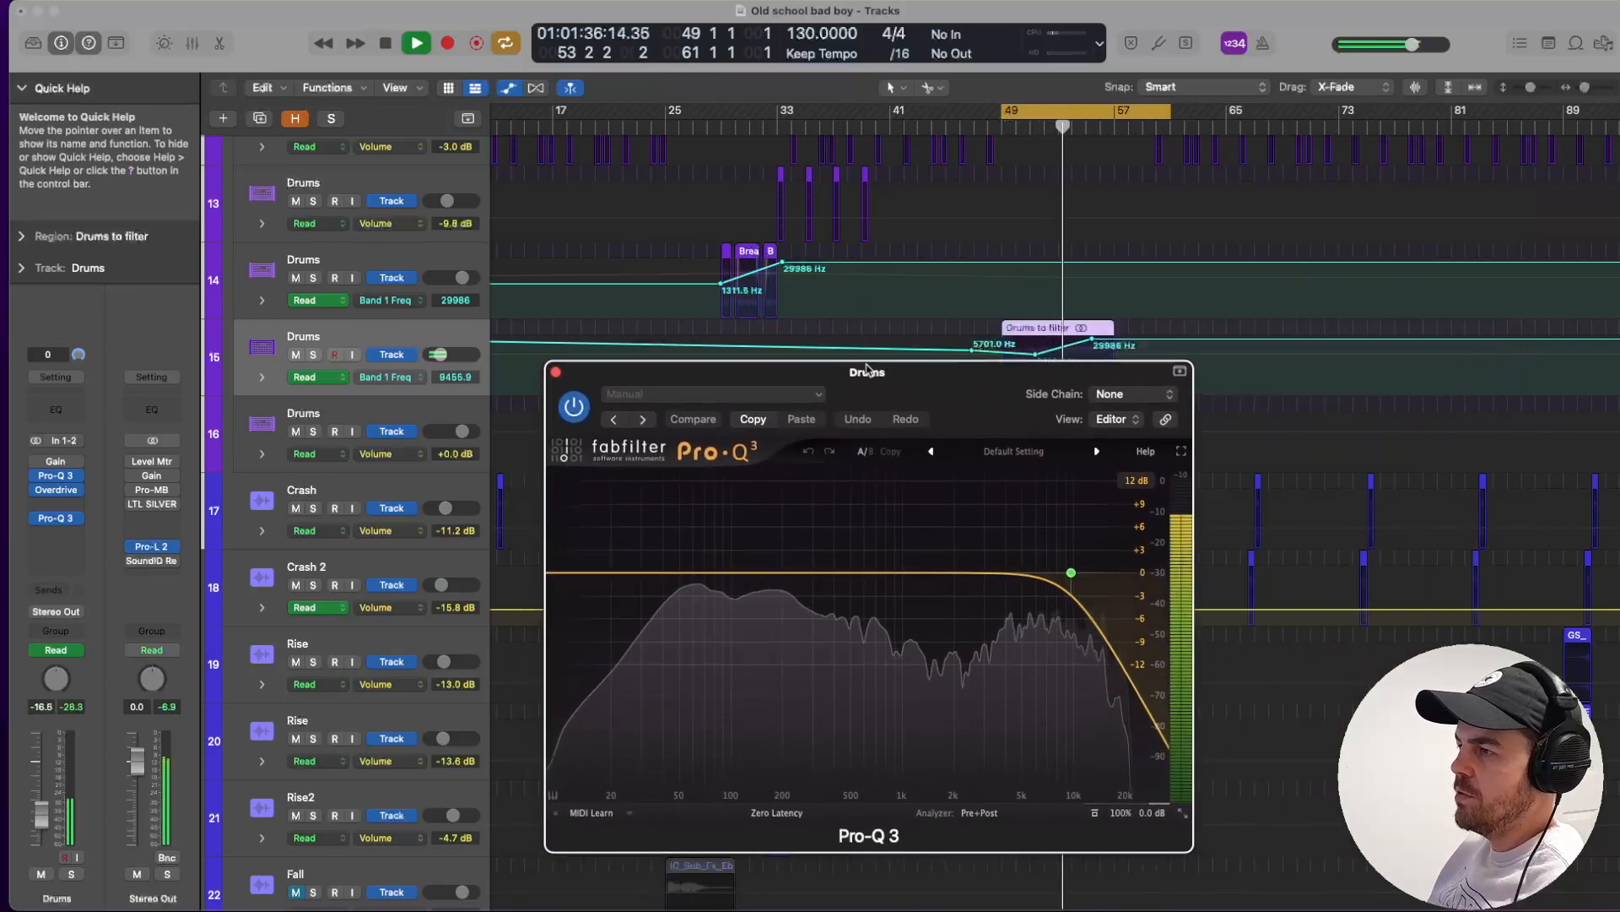
{"action": "left_click", "coordinate": [555, 372]}
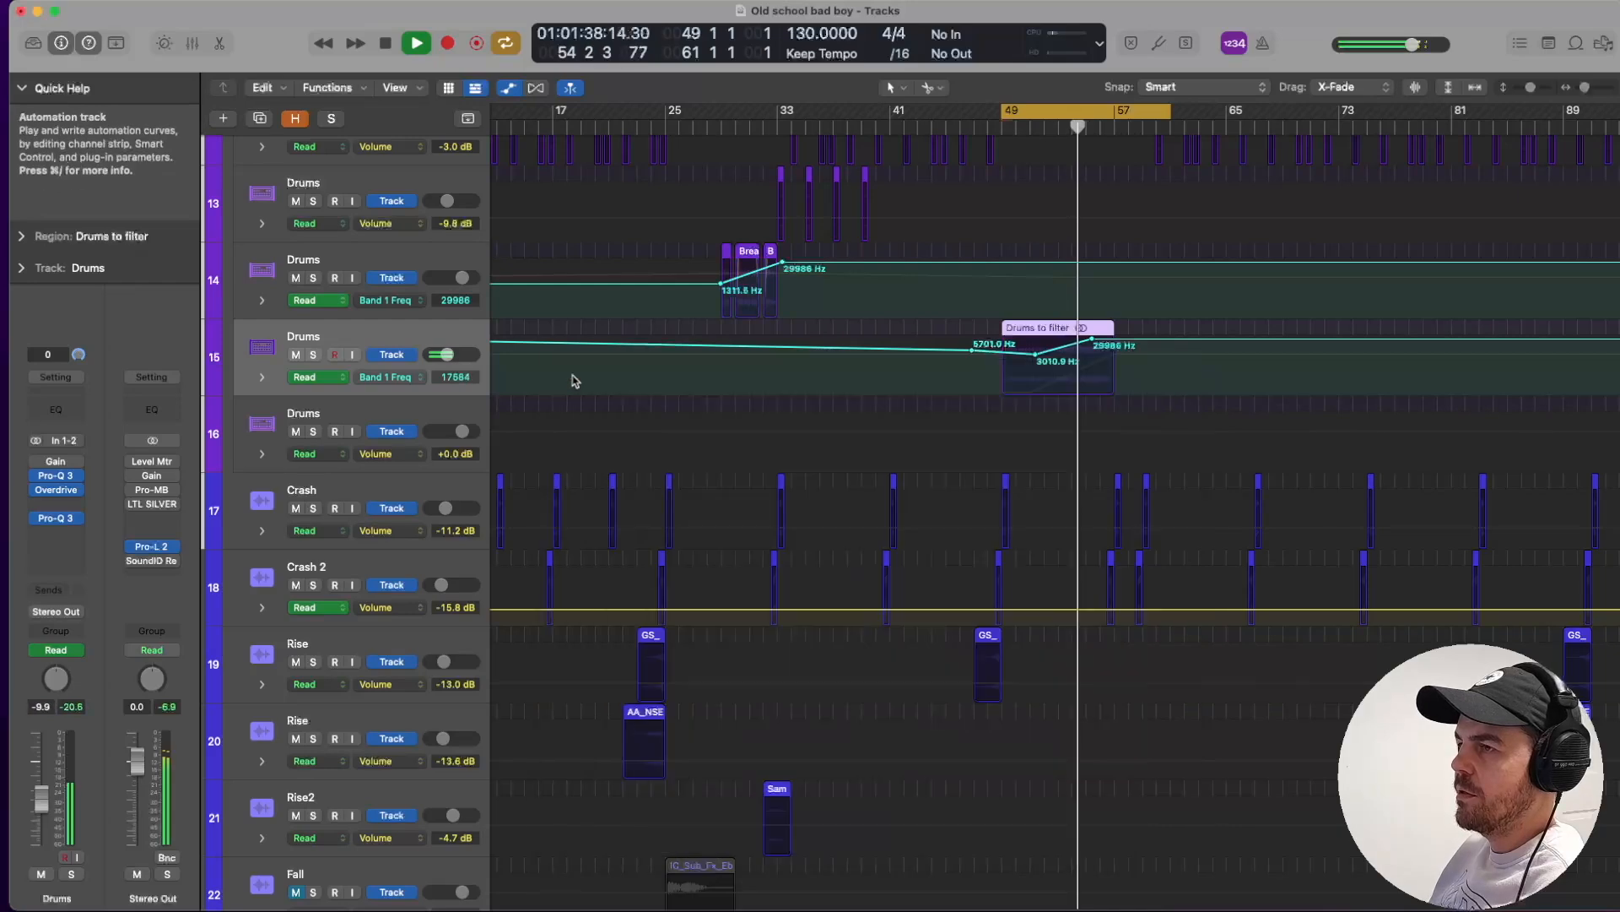
Switch the automation display on Drums track 15 to Volume and stop playback.
{"action": "left_click", "coordinate": [390, 377]}
{"action": "left_click", "coordinate": [414, 355]}
{"action": "key", "text": "space"}
Hide the automation lanes, play the full mix into bar 57, and examine the FX and vocal regions there.
{"action": "left_click", "coordinate": [1086, 399], "text": "ctrl+alt"}
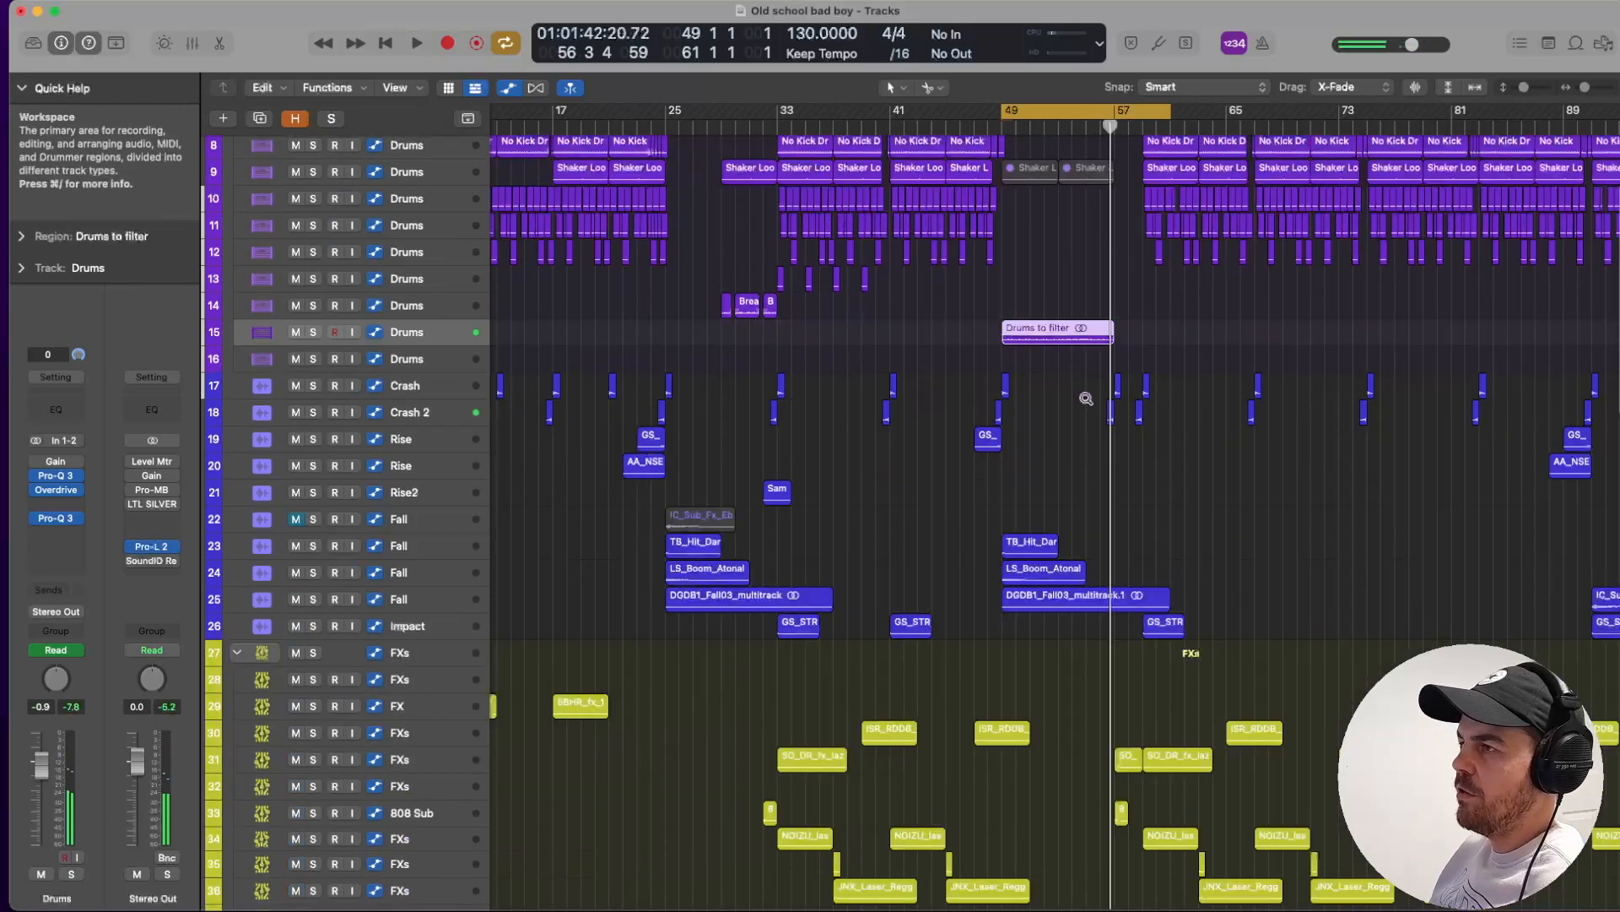
{"action": "scroll", "coordinate": [1097, 337], "scroll_direction": "up", "scroll_amount": 3}
{"action": "key", "text": "space"}
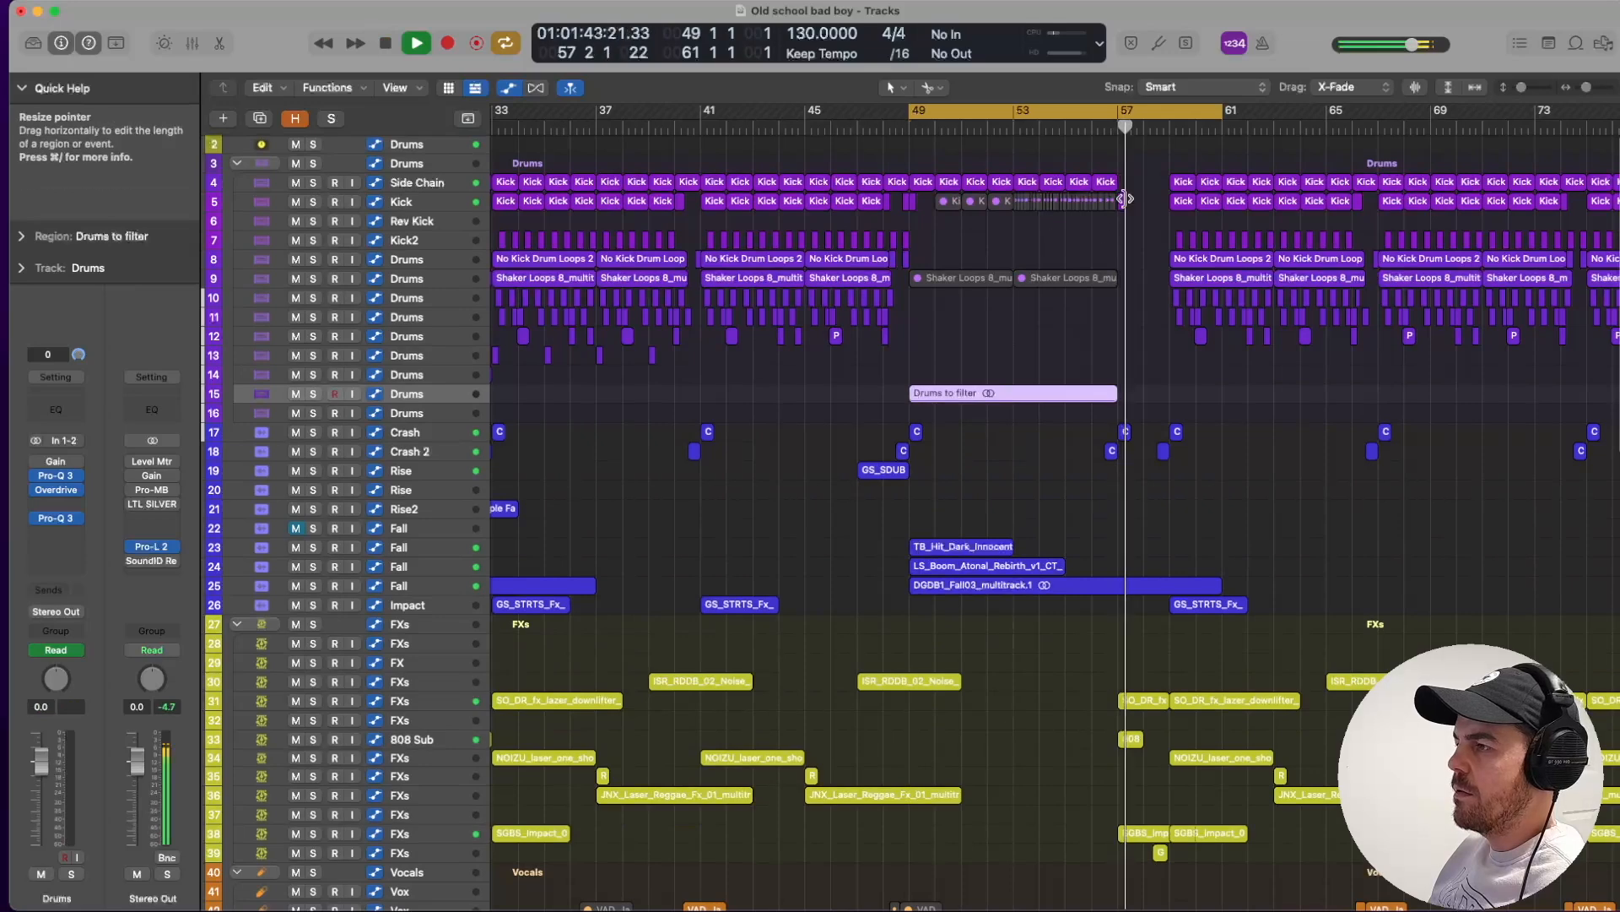
{"action": "key", "text": "space"}
{"action": "scroll", "coordinate": [1085, 436], "scroll_direction": "down", "scroll_amount": 5}
{"action": "scroll", "coordinate": [1084, 436], "scroll_direction": "down", "scroll_amount": 6}
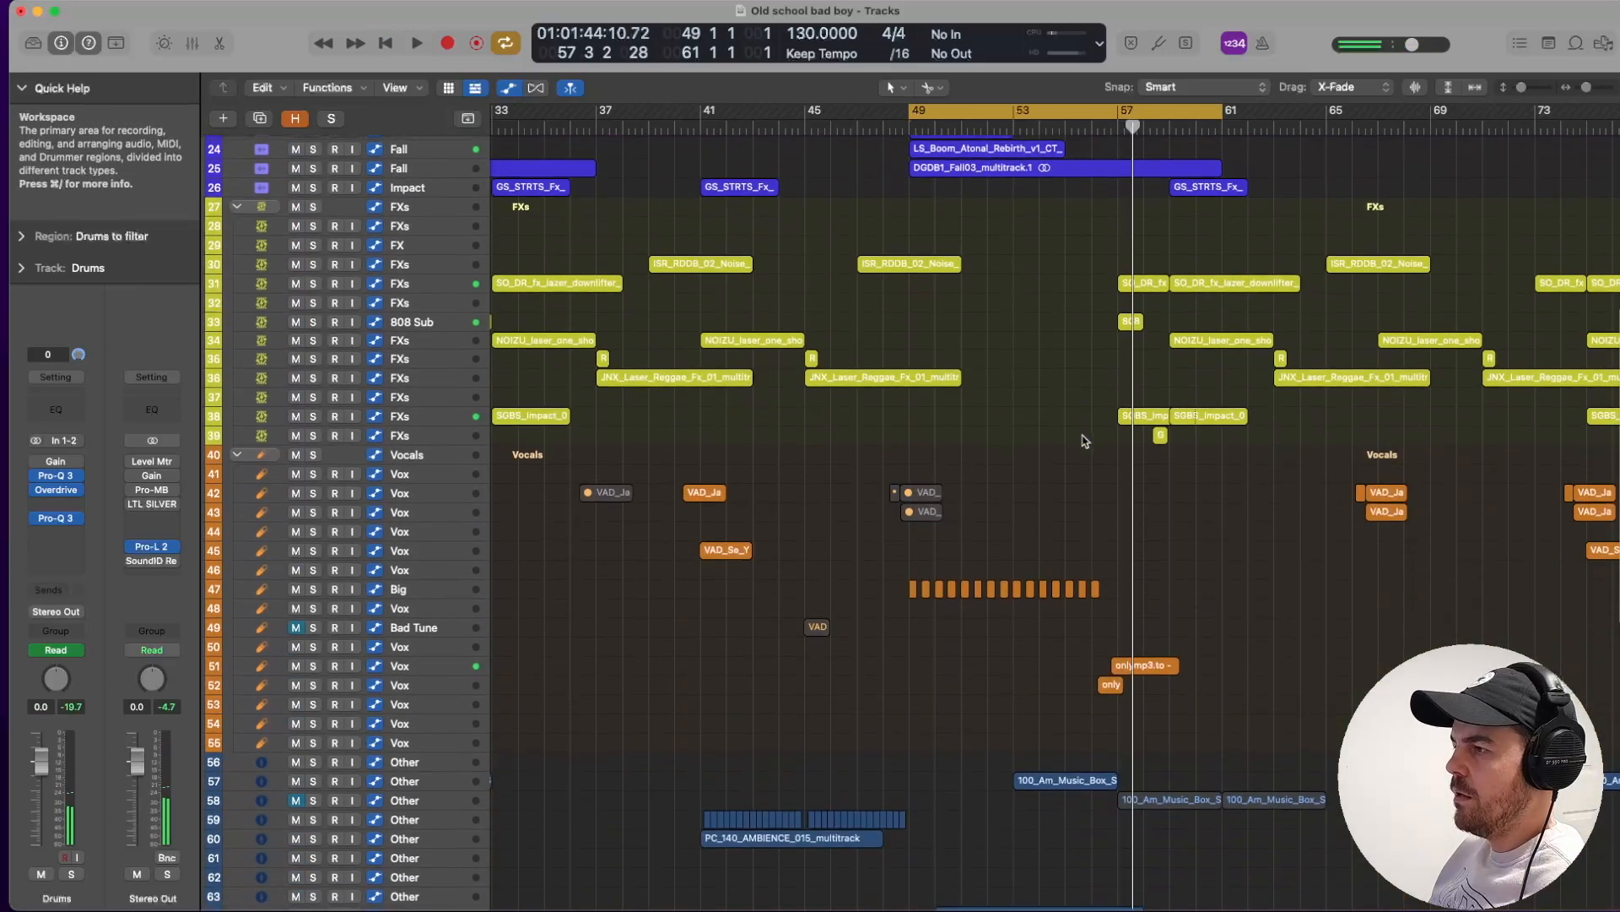
Replay the transition from just before bar 57 with cycle off, following the FX, vocal and bass regions into the bar 59 drop.
{"action": "double_click", "coordinate": [1111, 127]}
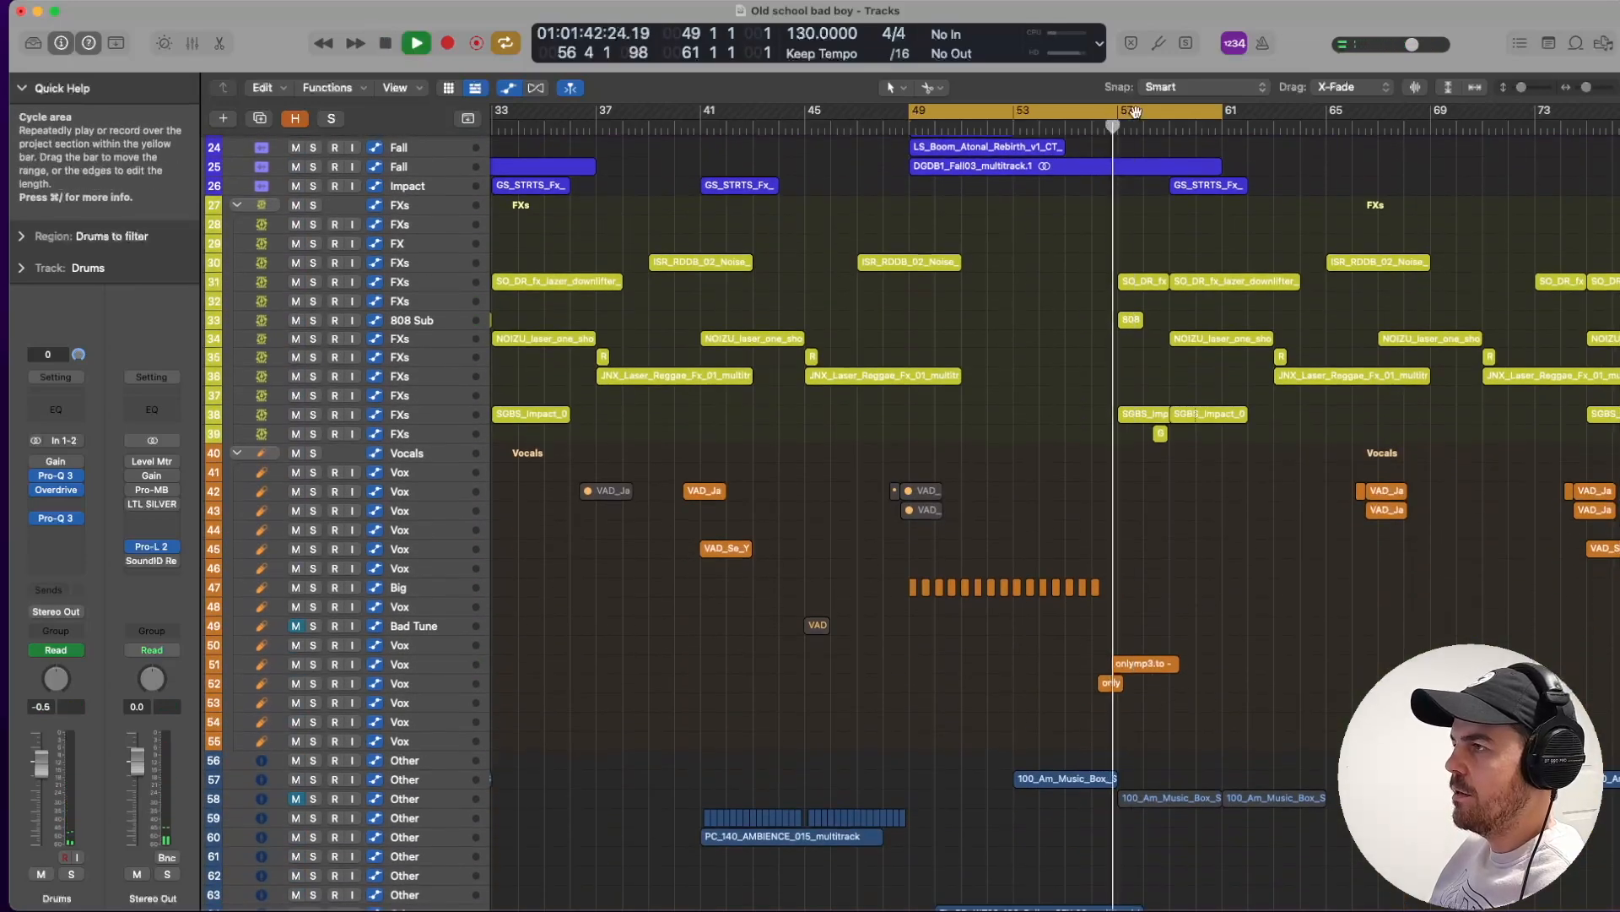
{"action": "left_click", "coordinate": [1129, 112]}
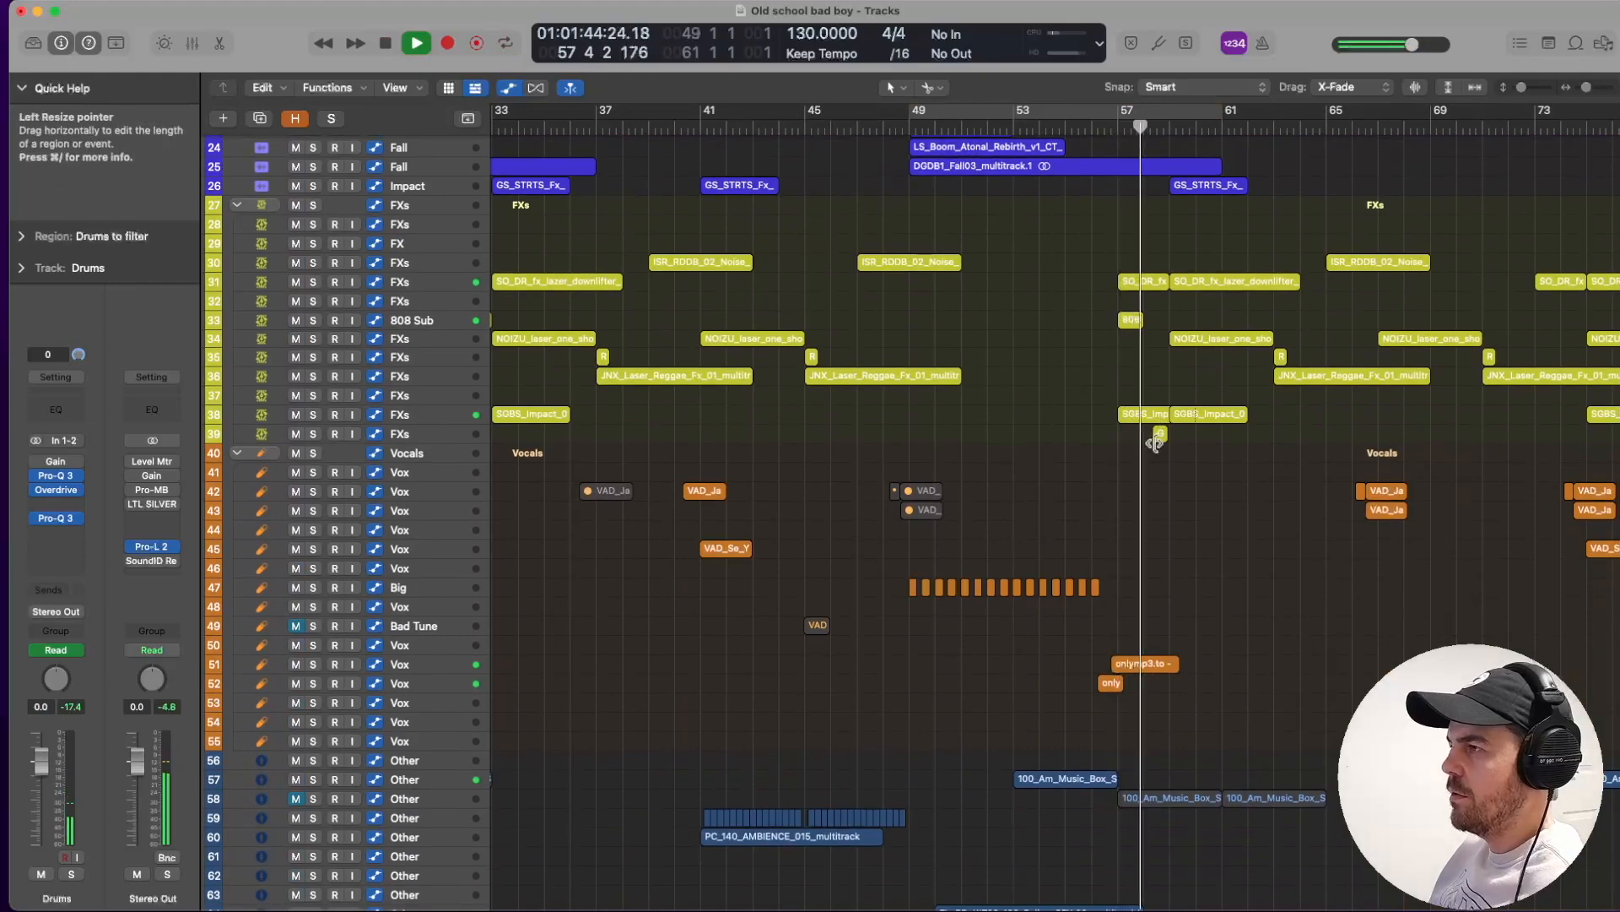
{"action": "key", "text": "super+Up"}
{"action": "key", "text": "super+Up"}
{"action": "scroll", "coordinate": [1157, 449], "scroll_direction": "down", "scroll_amount": 10}
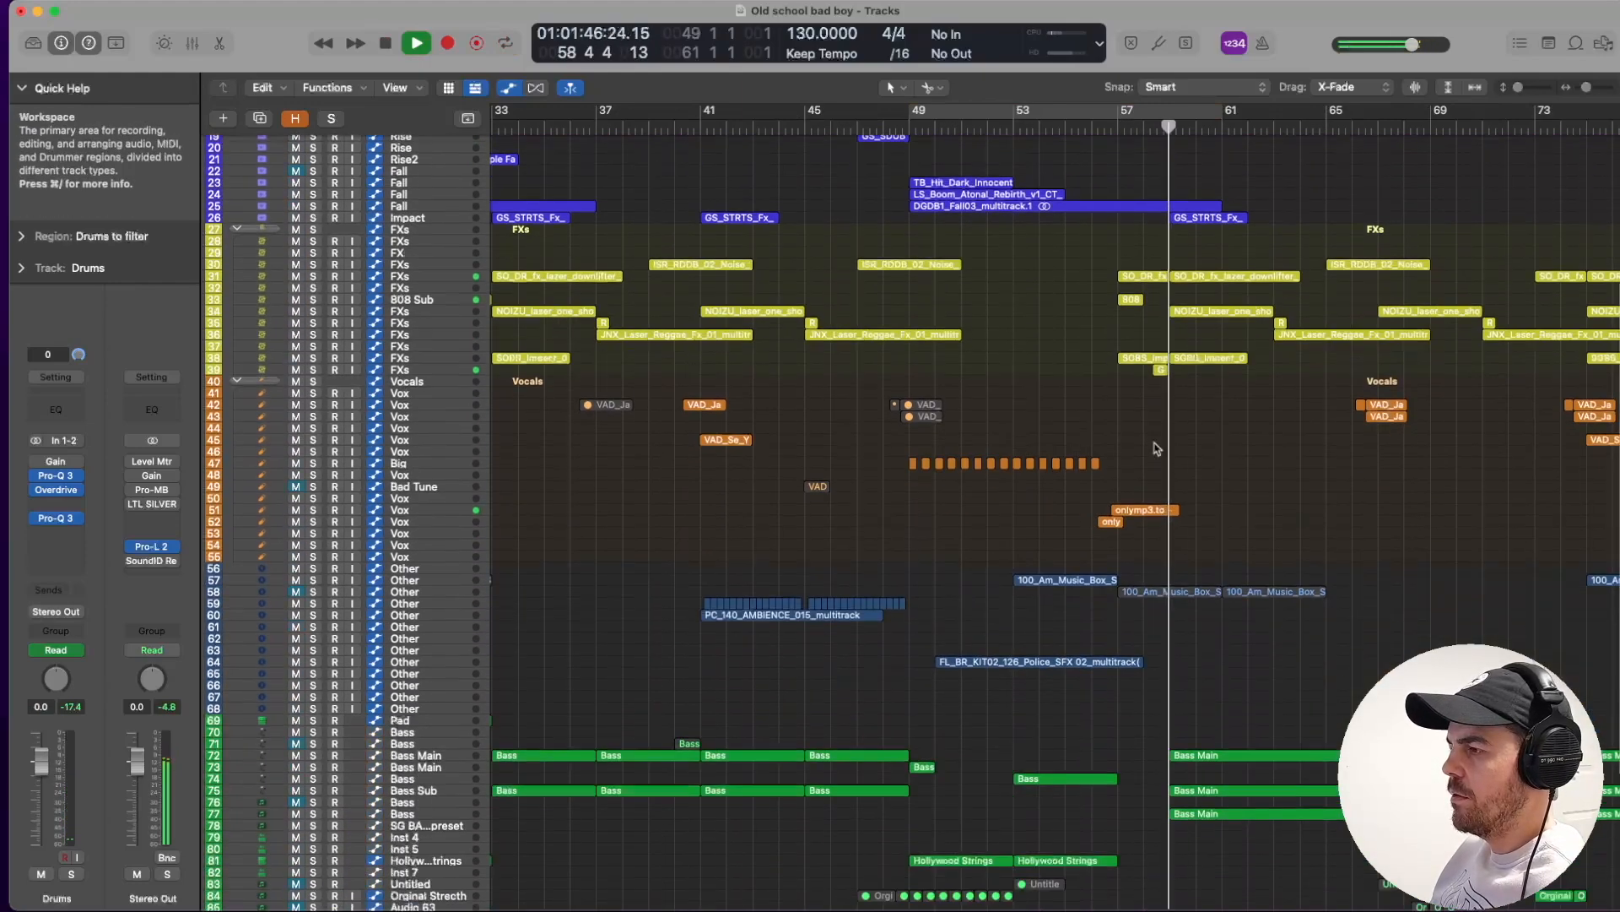
{"action": "scroll", "coordinate": [1052, 319], "scroll_direction": "left", "scroll_amount": 5}
{"action": "scroll", "coordinate": [1048, 319], "scroll_direction": "right", "scroll_amount": 5}
{"action": "scroll", "coordinate": [1047, 319], "scroll_direction": "right", "scroll_amount": 5}
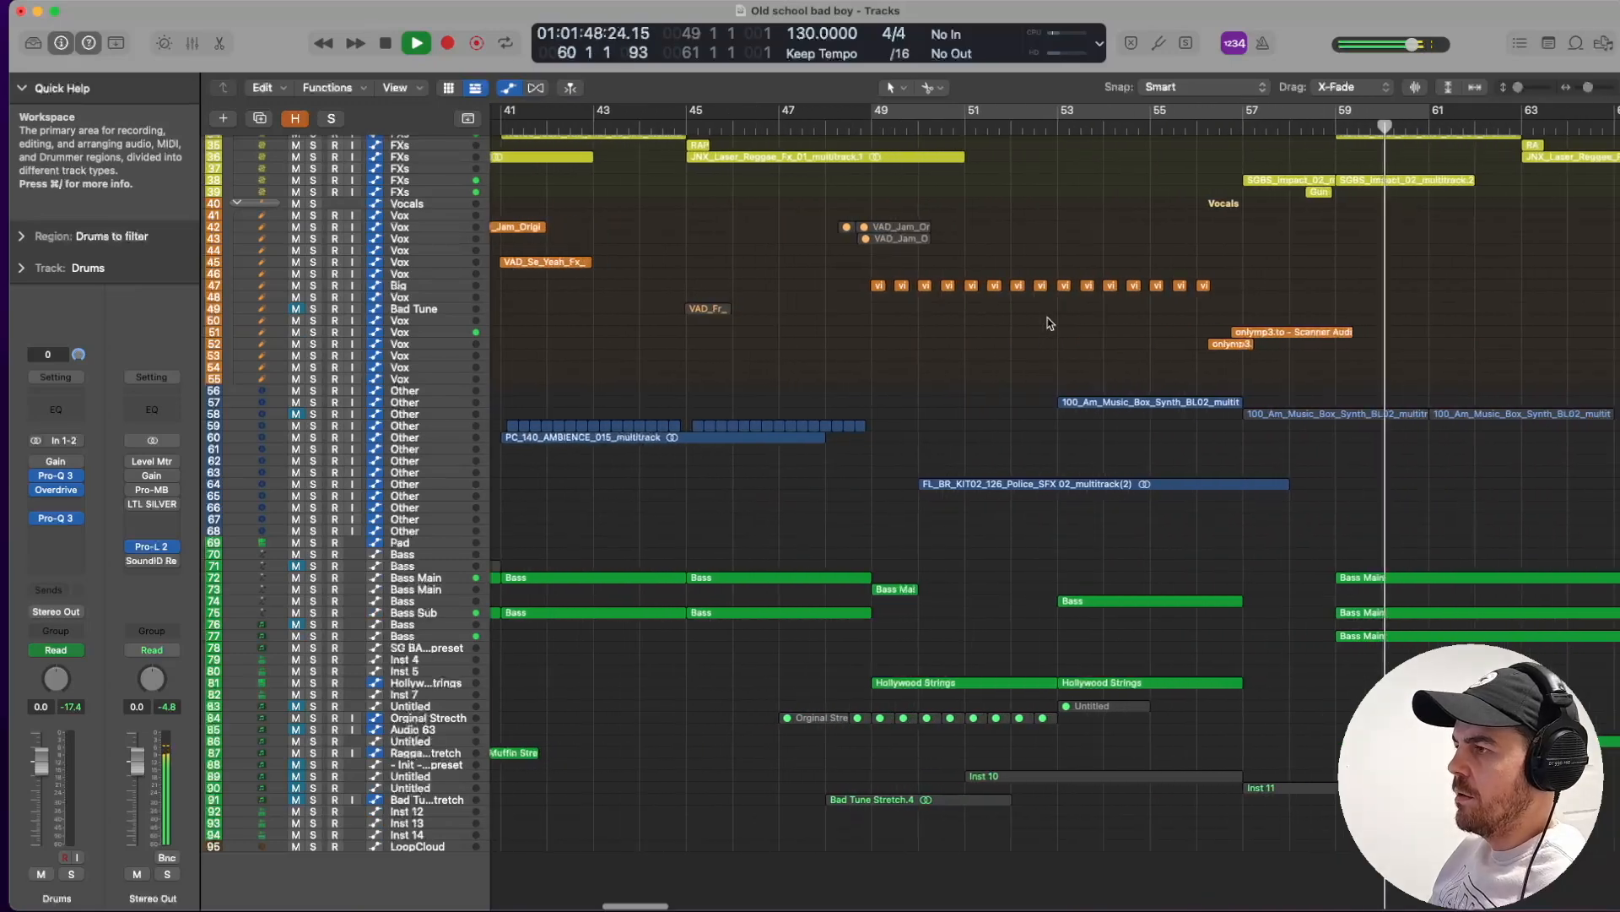
{"action": "scroll", "coordinate": [1047, 319], "scroll_direction": "right", "scroll_amount": 5}
{"action": "key", "text": "space"}
Set the cycle range to bars 59 to 67 and review the channel strips of Bass Main track 72 and Bass track 77.
{"action": "left_click_drag", "start_coordinate": [919, 112], "coordinate": [1283, 138]}
{"action": "key", "text": "super+Down"}
{"action": "key", "text": "super+Down"}
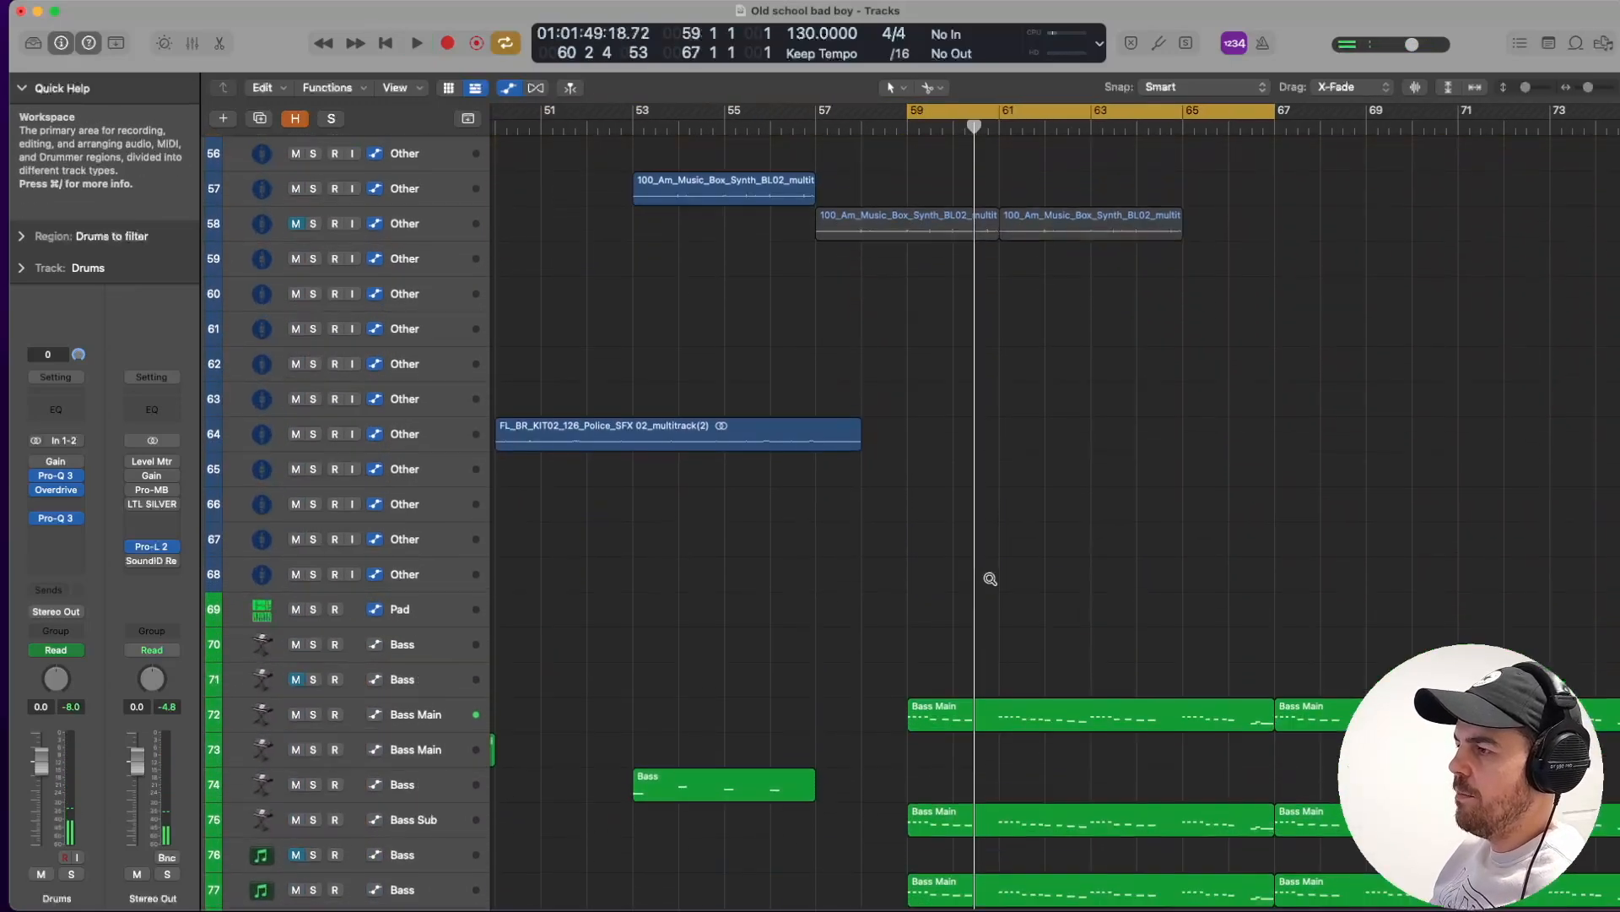
{"action": "scroll", "coordinate": [745, 680], "scroll_direction": "left", "scroll_amount": 5}
{"action": "scroll", "coordinate": [742, 680], "scroll_direction": "left", "scroll_amount": 5}
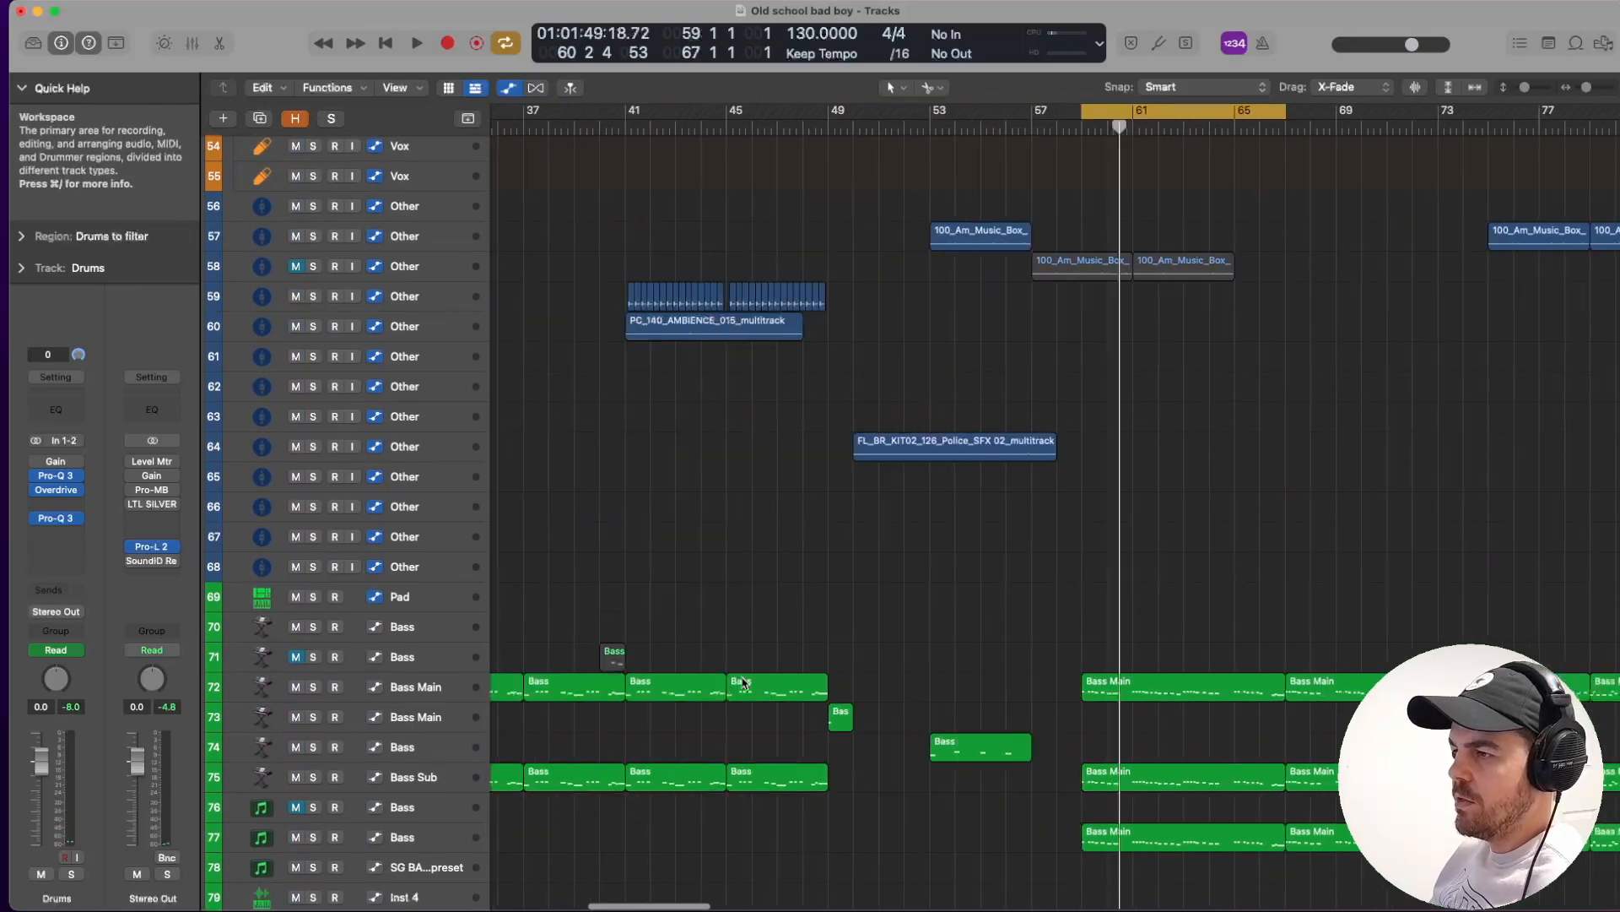
{"action": "left_click", "coordinate": [412, 692]}
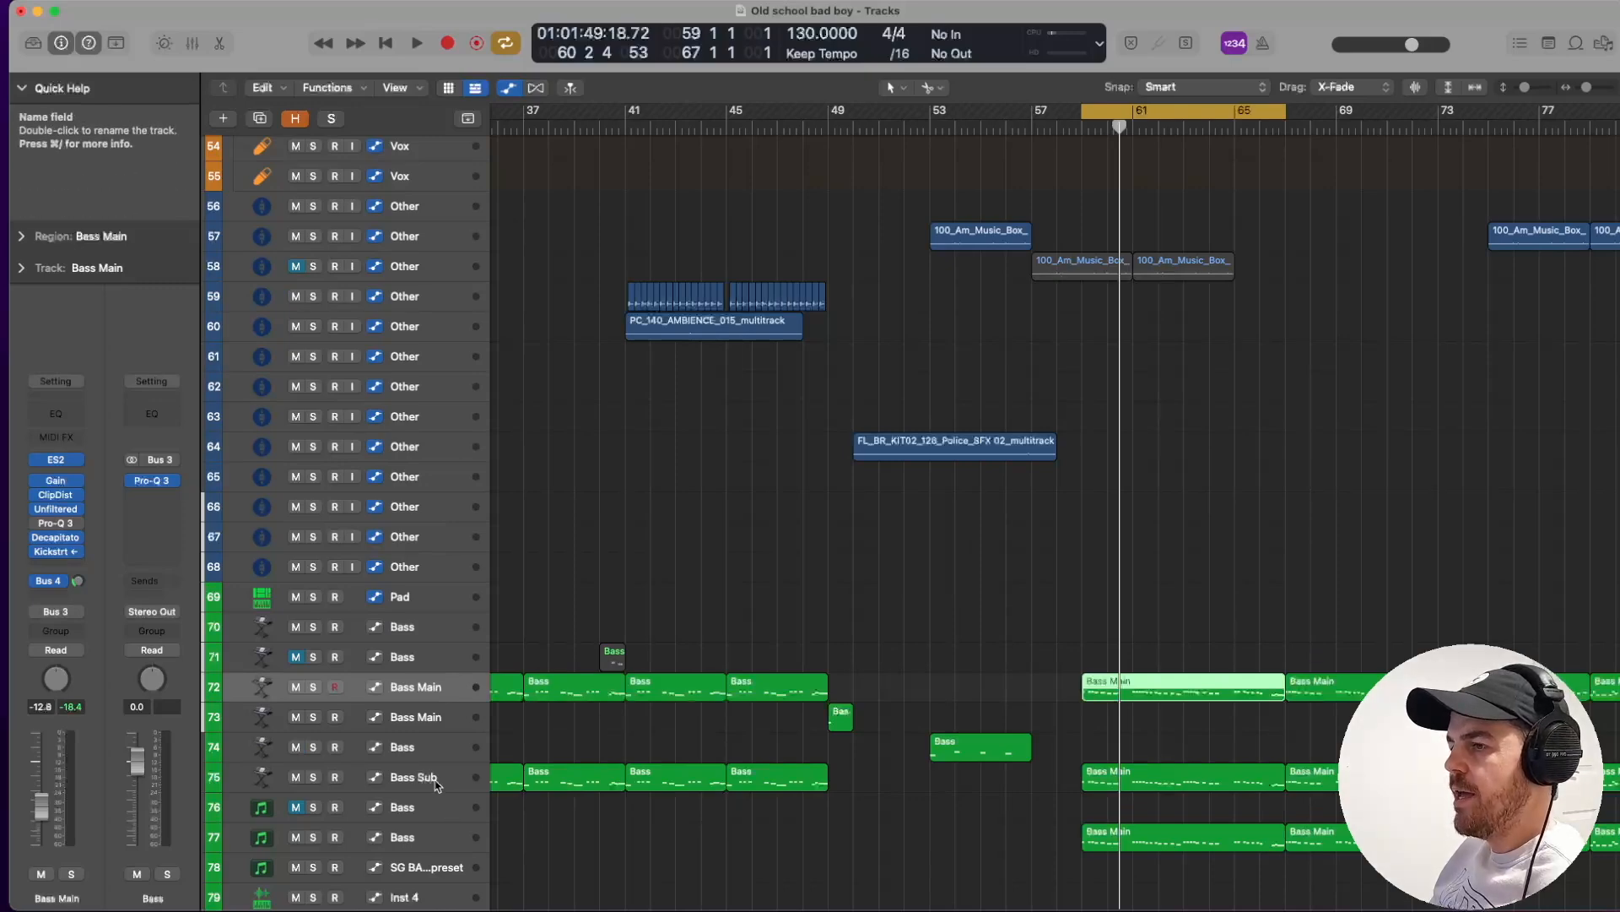
{"action": "left_click", "coordinate": [412, 838]}
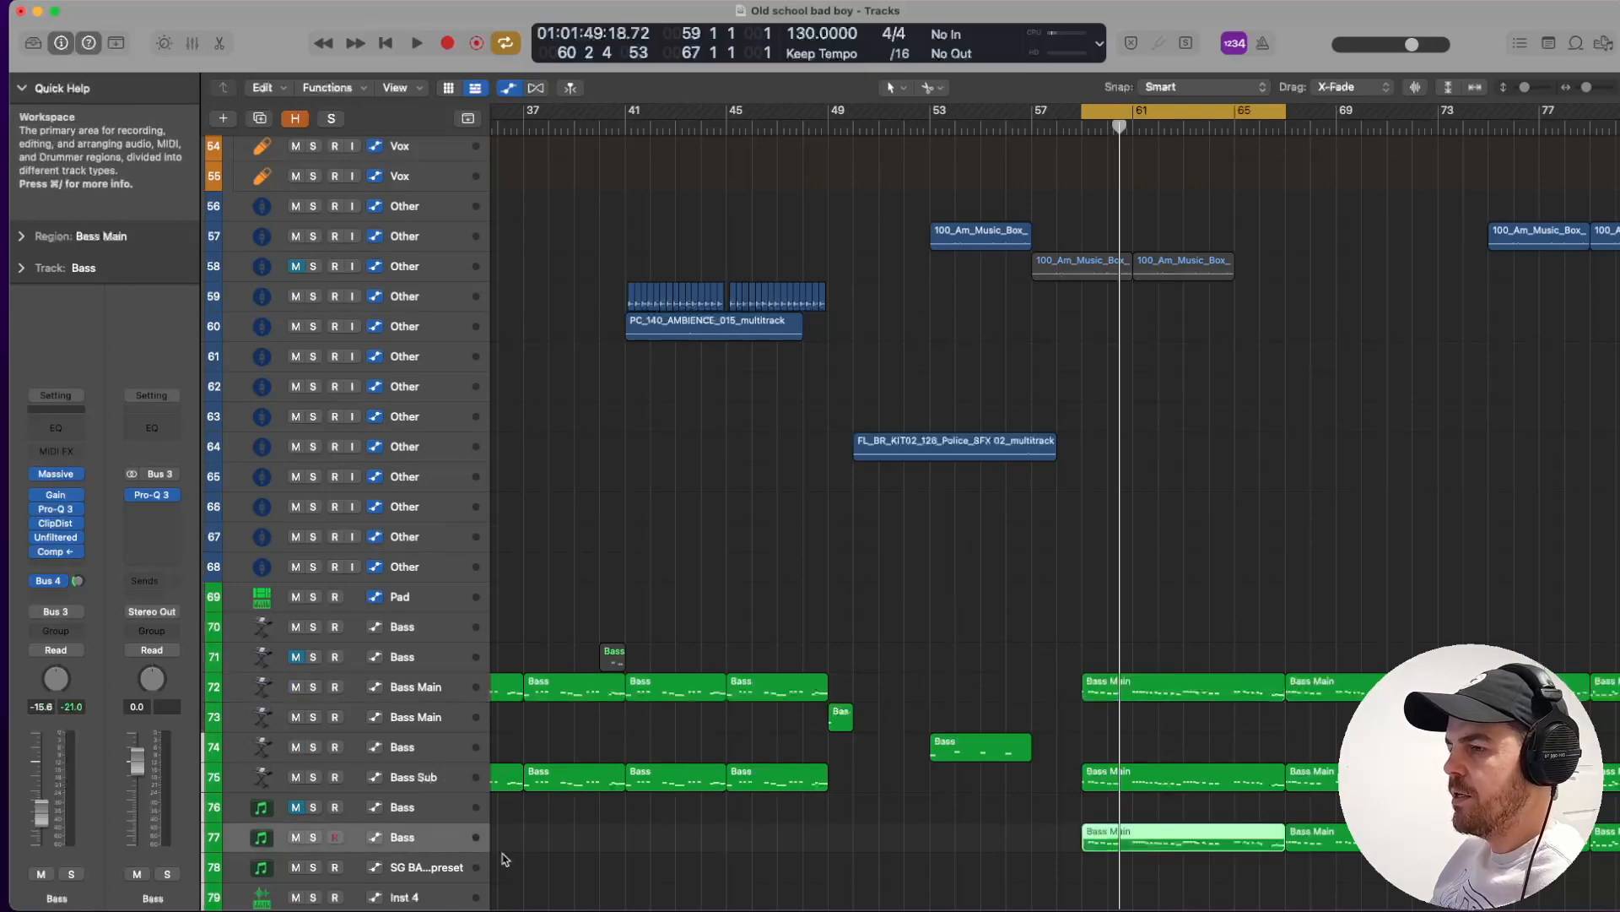
Open the Massive SG Reese patch on Bass track 77 and audition the soloed track within the bar 59 to 67 cycle.
{"action": "left_click", "coordinate": [57, 474]}
{"action": "left_click_drag", "start_coordinate": [1394, 219], "coordinate": [911, 70]}
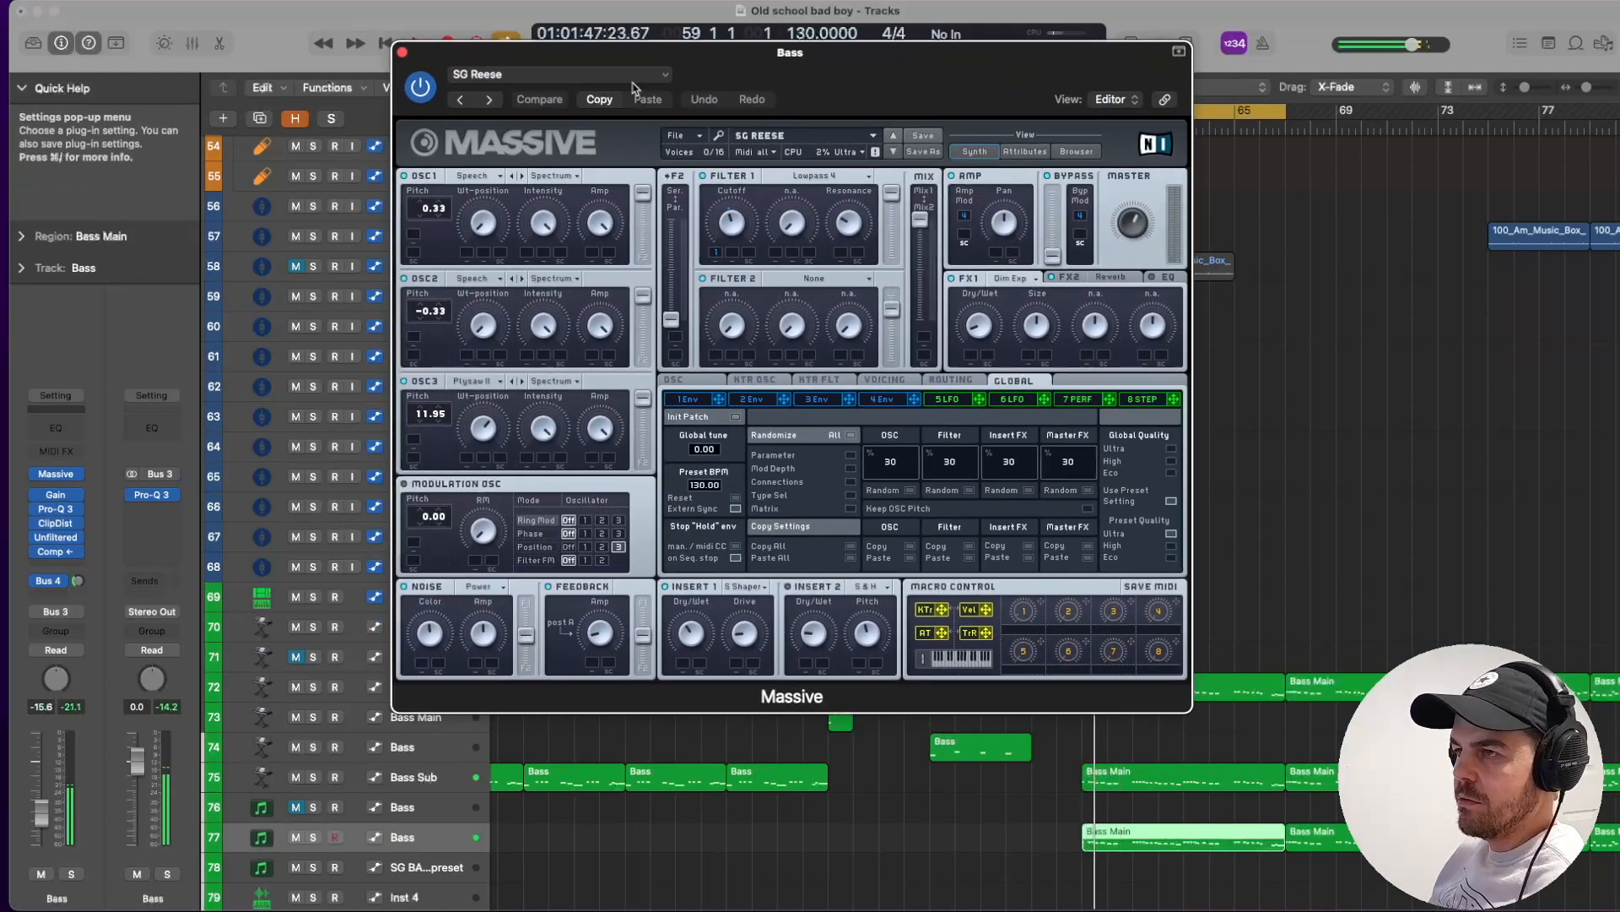
{"action": "left_click_drag", "start_coordinate": [611, 65], "coordinate": [763, 76]}
{"action": "left_click", "coordinate": [523, 649]}
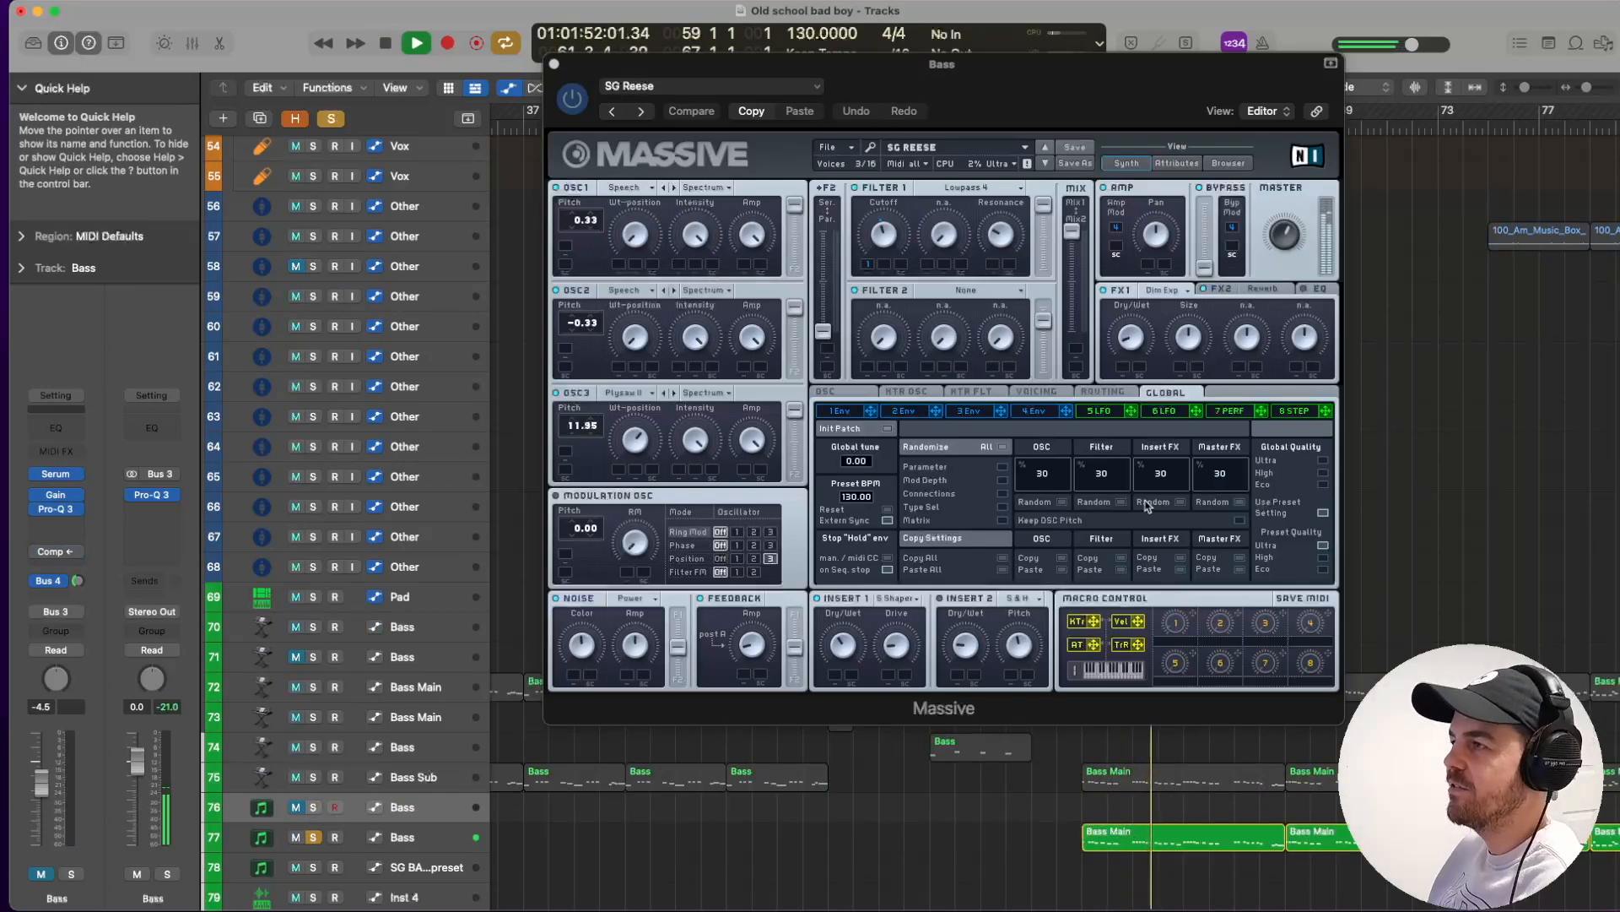
{"action": "key", "text": "space"}
Clear the solo on Bass track 77, audition the combined bass layers with the Bass bus soloed, and clear that solo.
{"action": "left_click", "coordinate": [314, 836]}
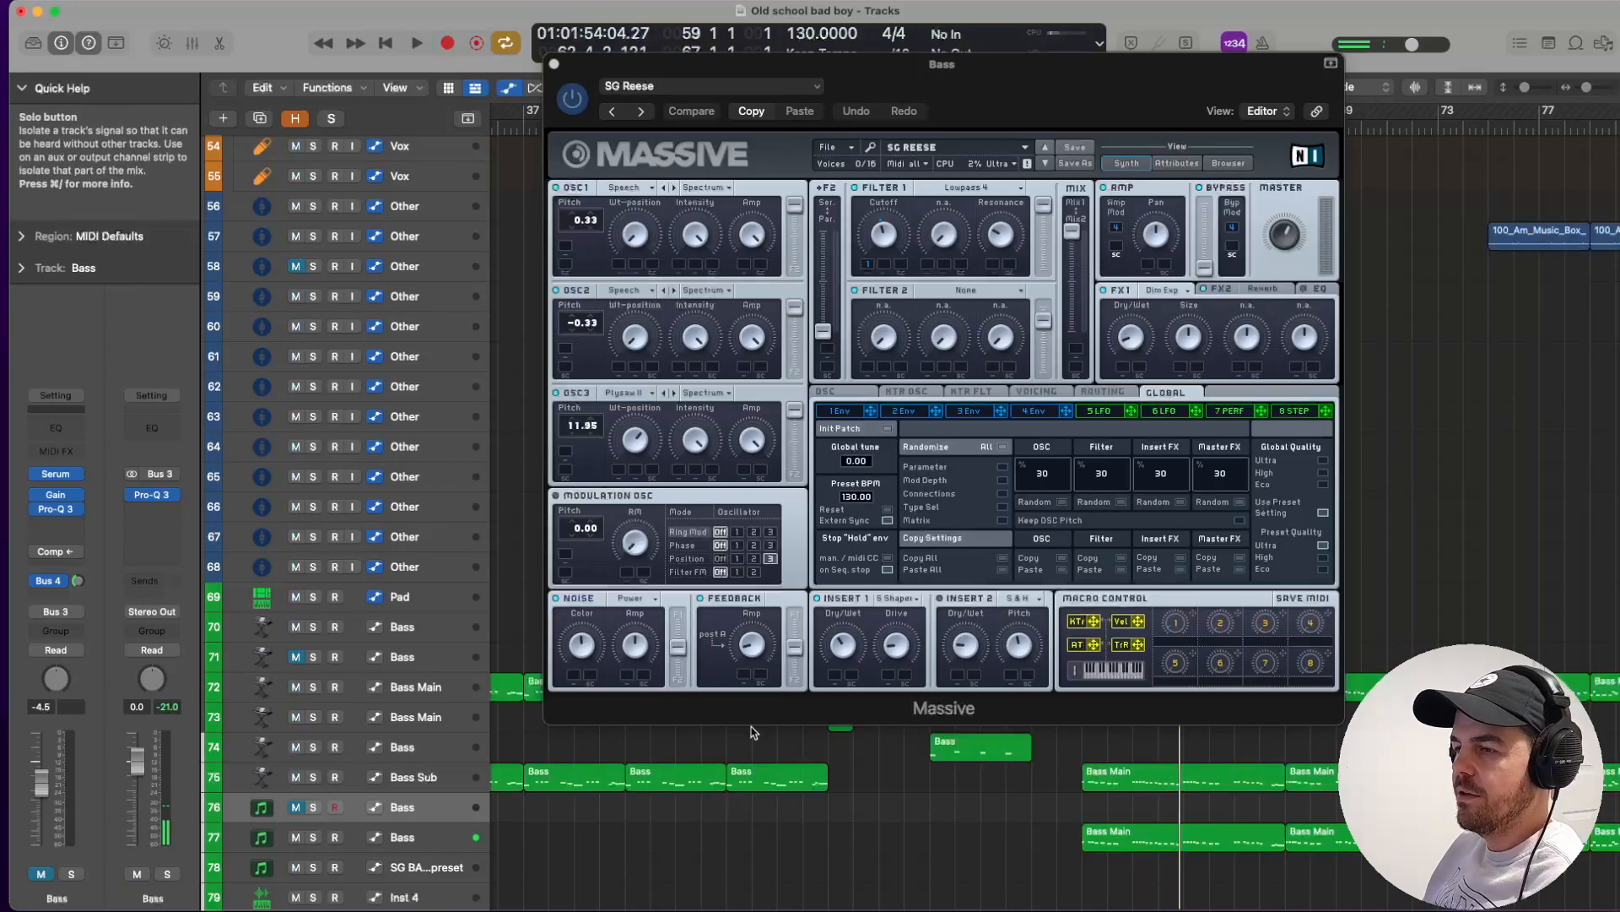
{"action": "key", "text": "space"}
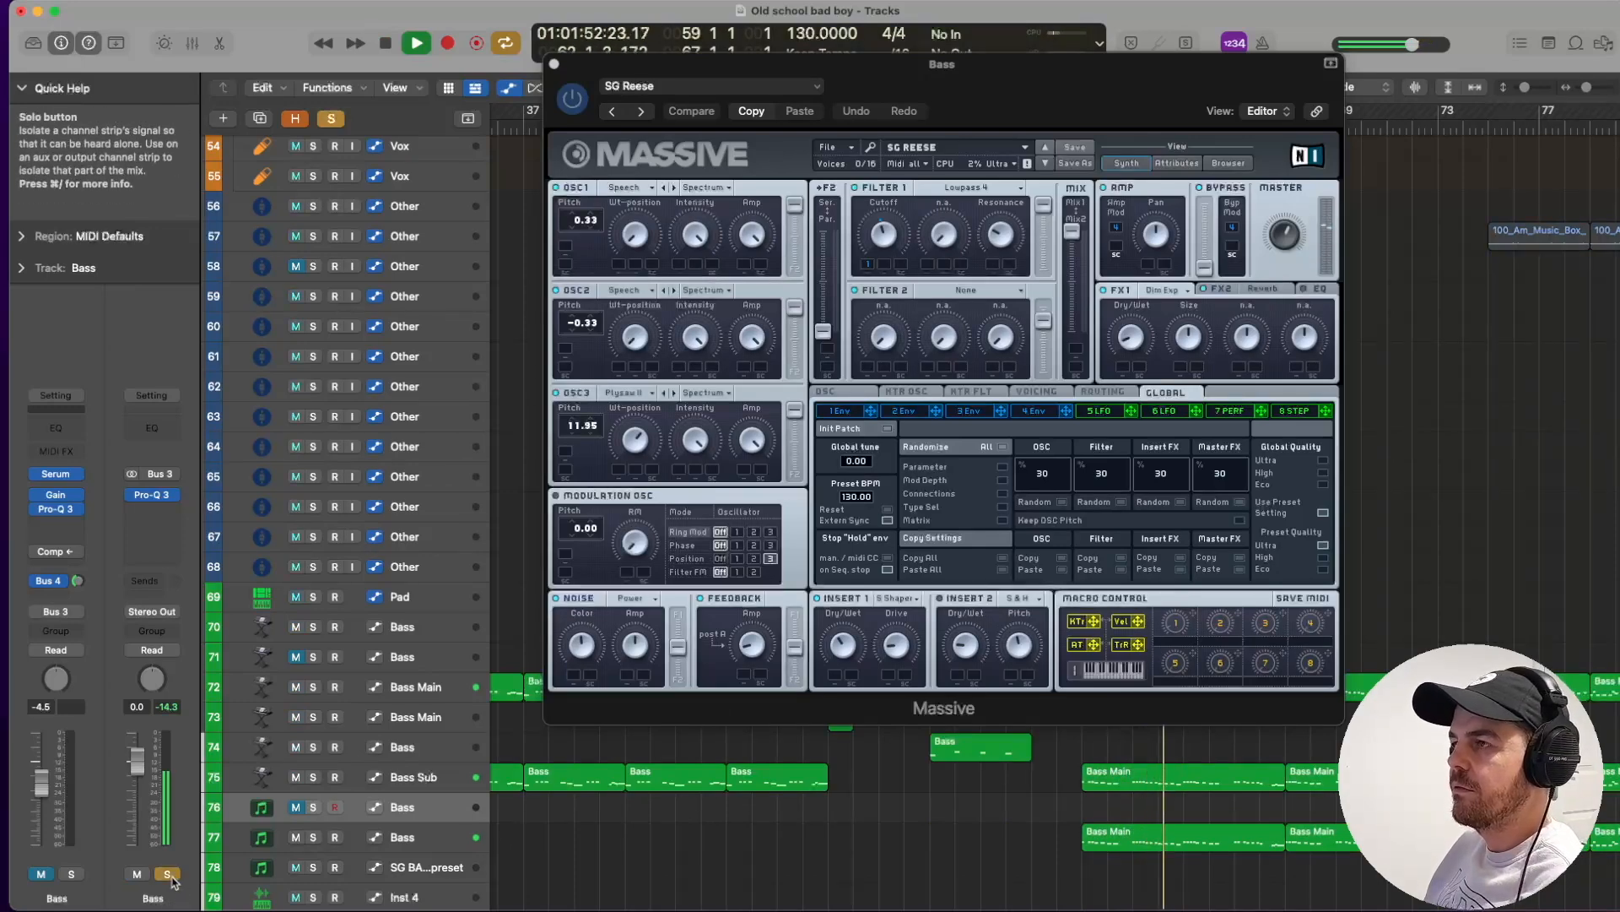
{"action": "left_click", "coordinate": [168, 875]}
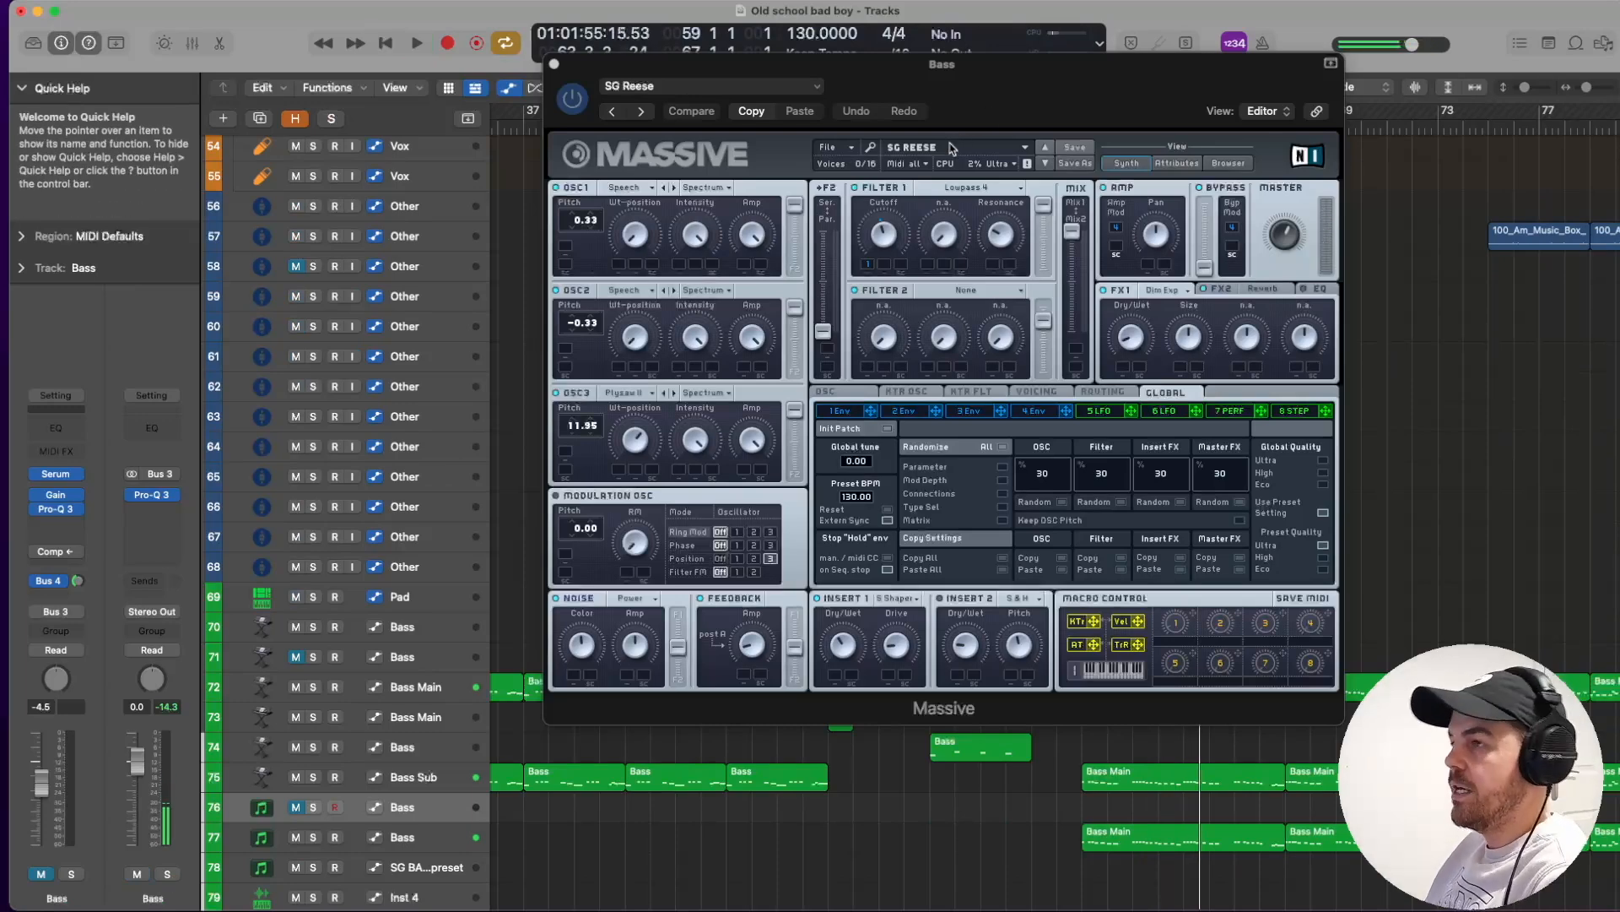
Select Bass track 77, try the SG Reese sound with live notes, and close the Massive window.
{"action": "left_click_drag", "start_coordinate": [963, 66], "coordinate": [1006, 126]}
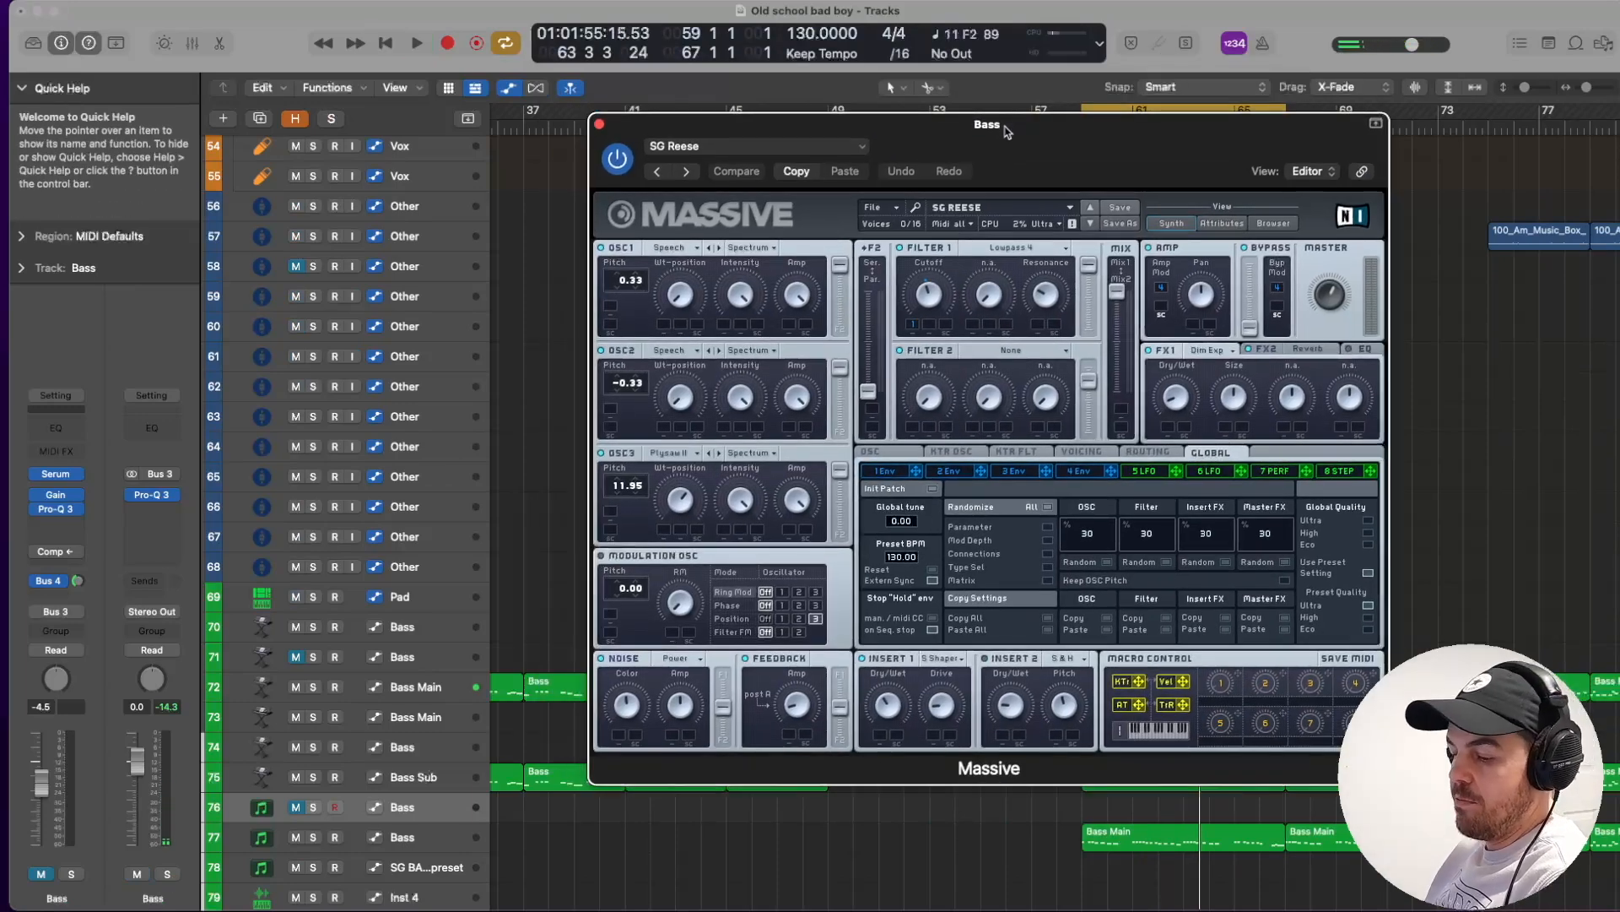
{"action": "left_click", "coordinate": [408, 837]}
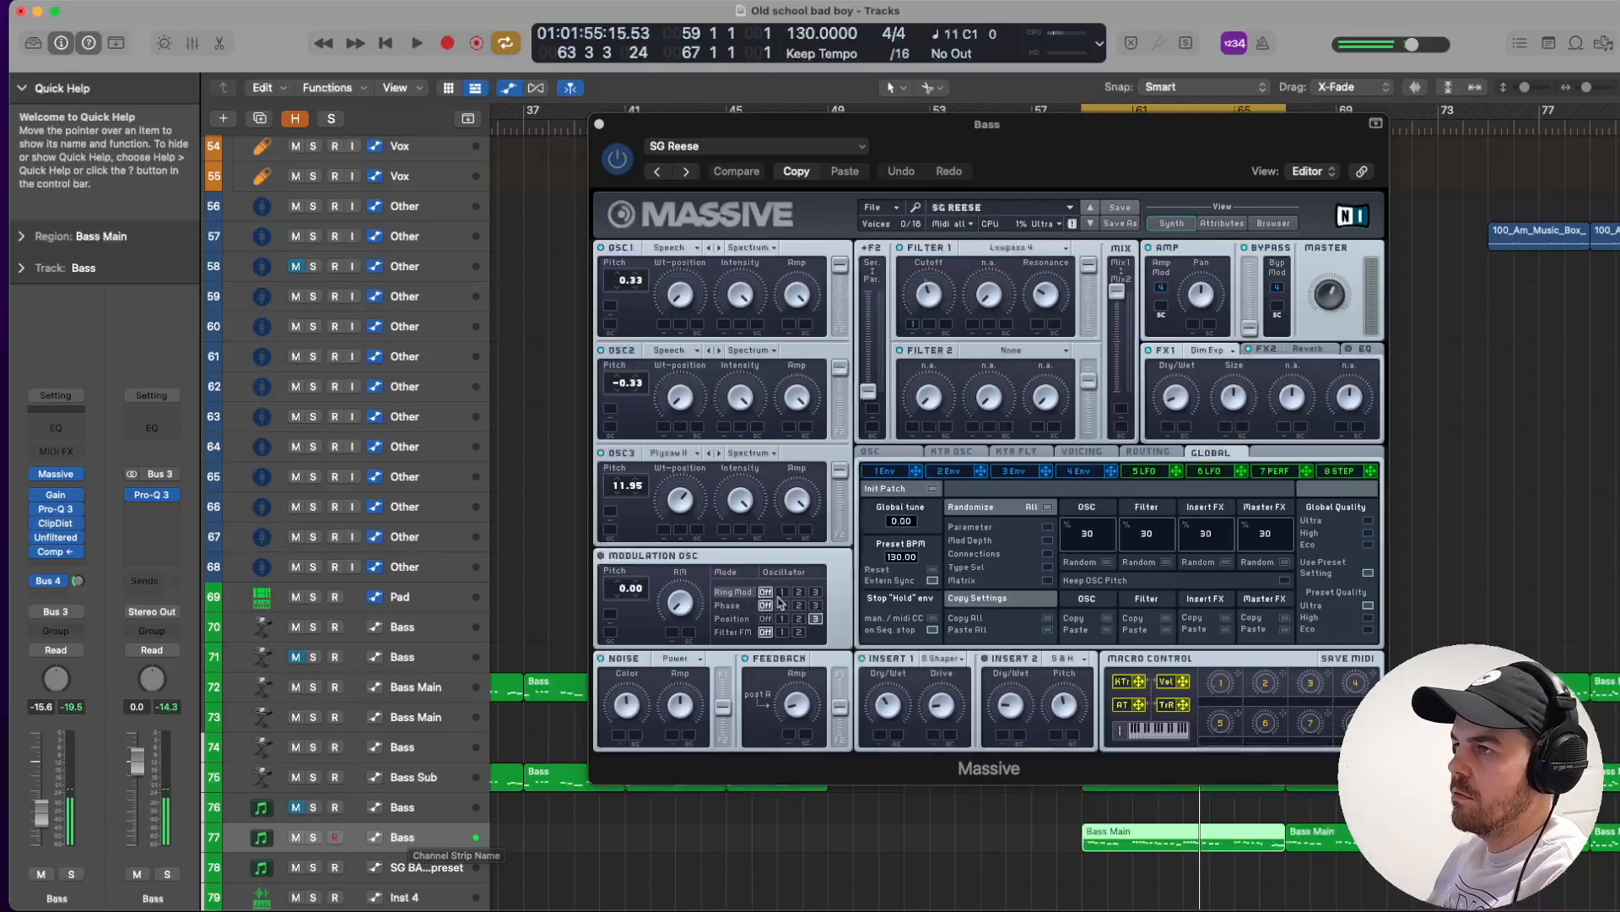
{"action": "left_click", "coordinate": [599, 124]}
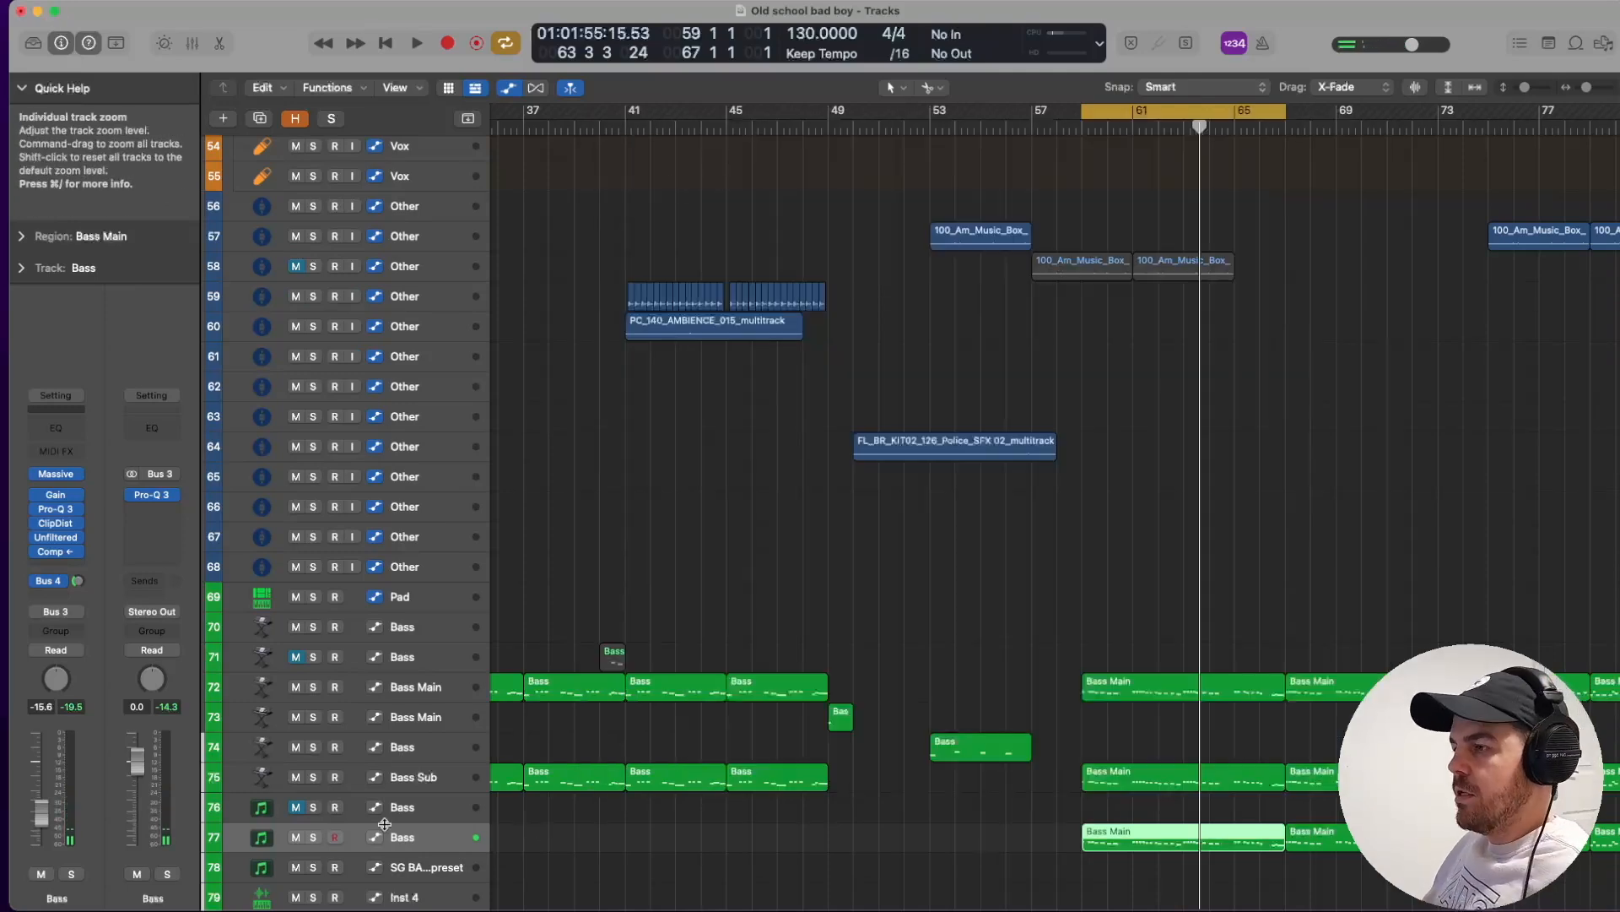
Review the Pro-Q 3, Compressor and Bus 4 send on Bass track 77 while playing the bar 59 to 67 cycle.
{"action": "left_click", "coordinate": [57, 510]}
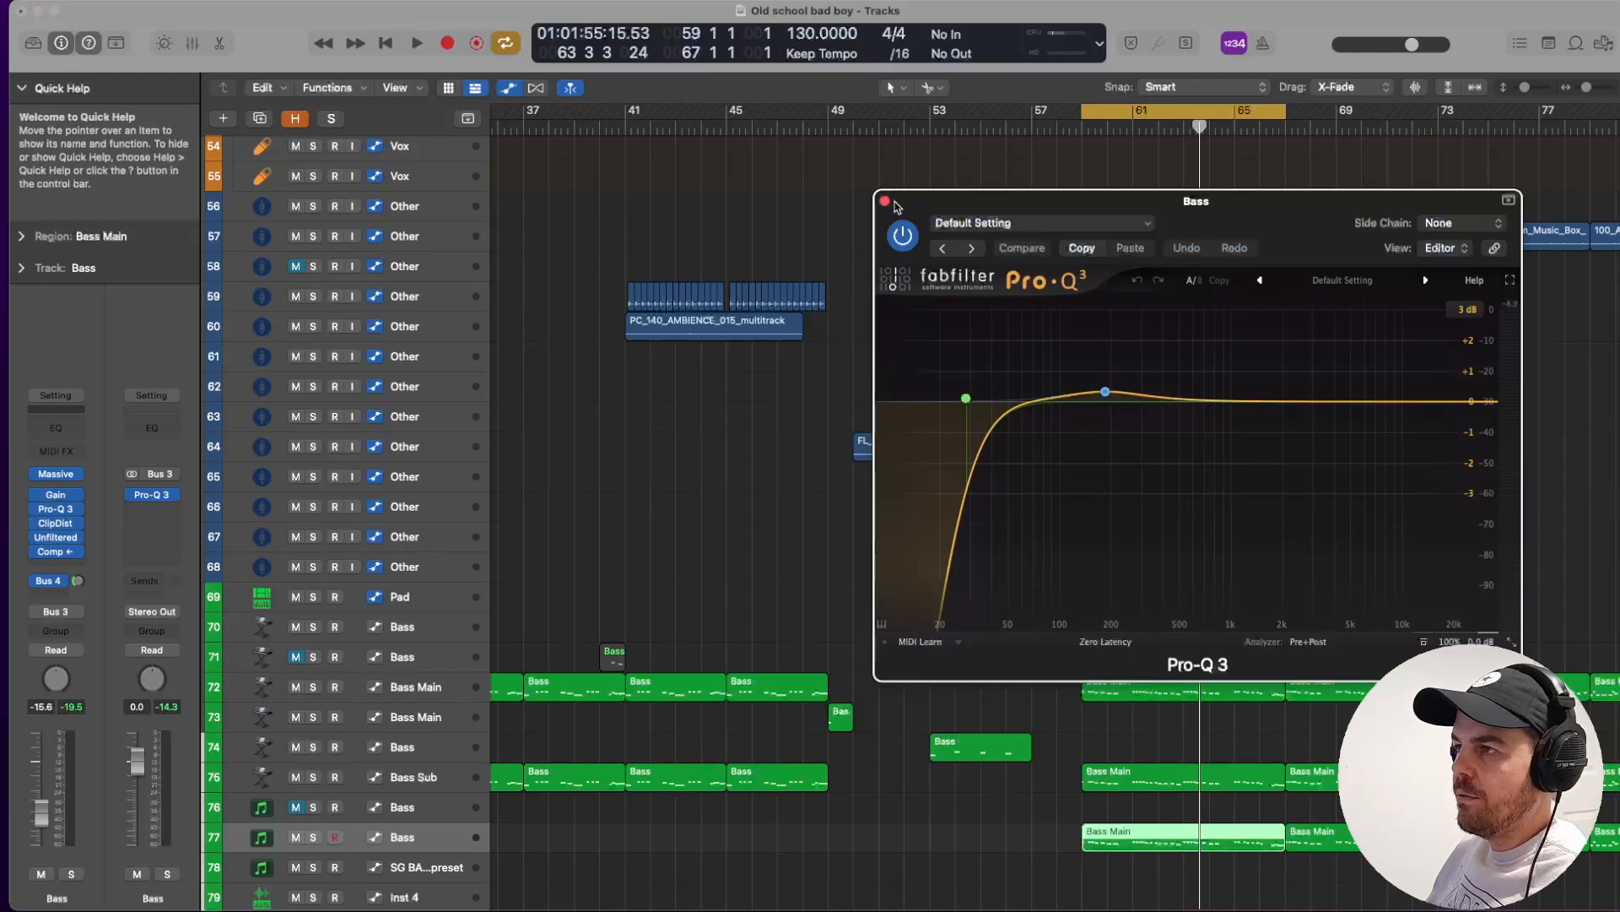
{"action": "left_click", "coordinate": [885, 203]}
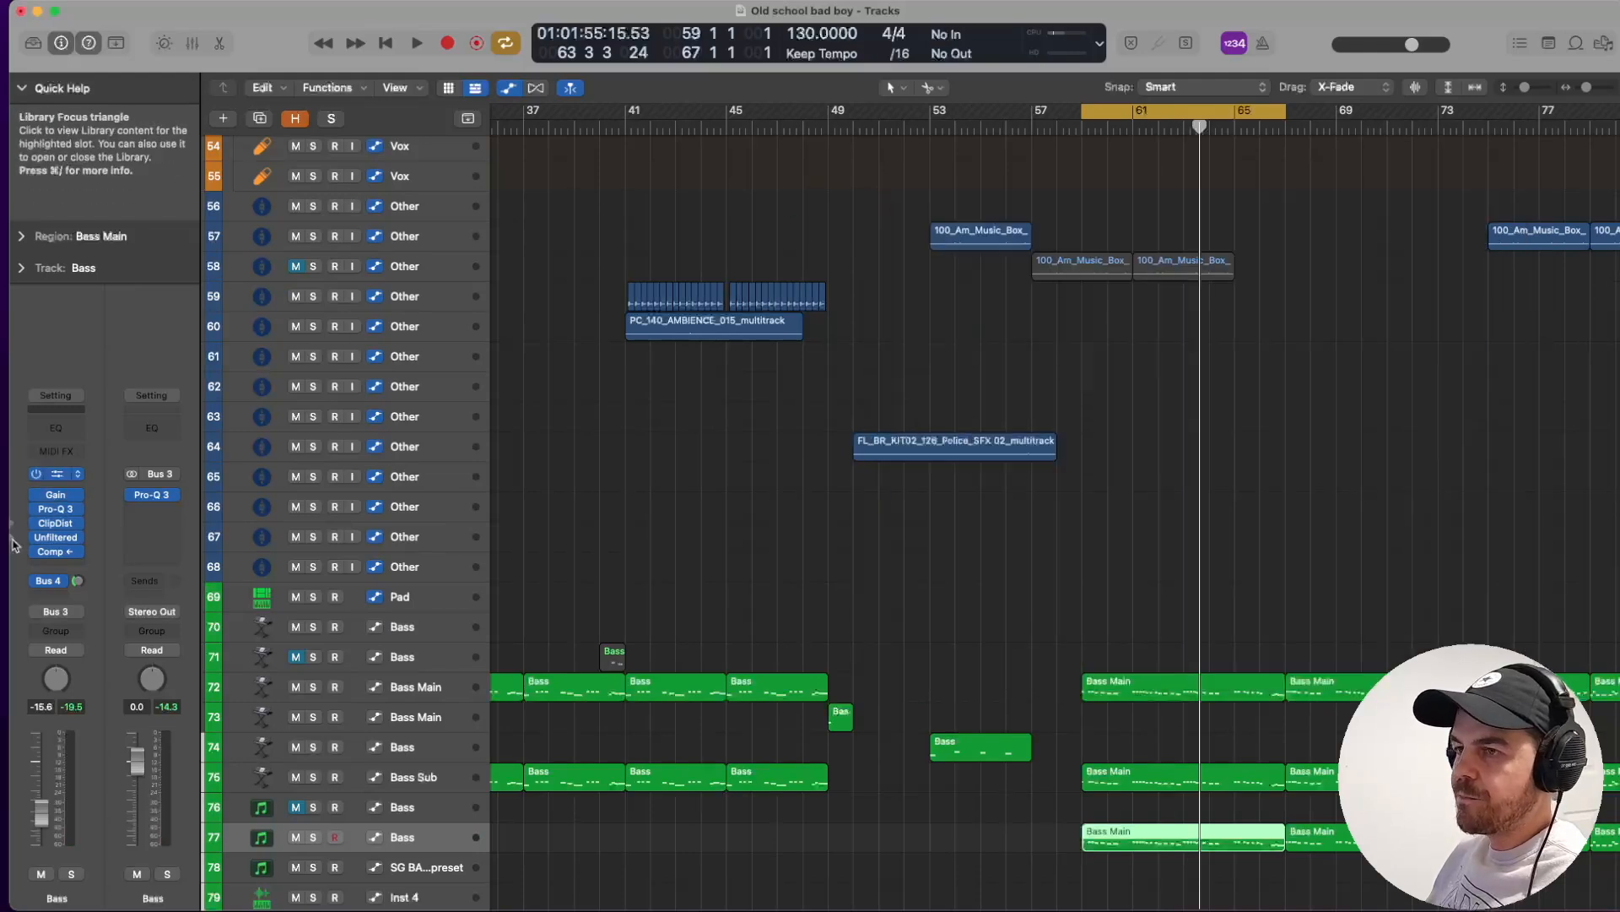
{"action": "left_click", "coordinate": [56, 551]}
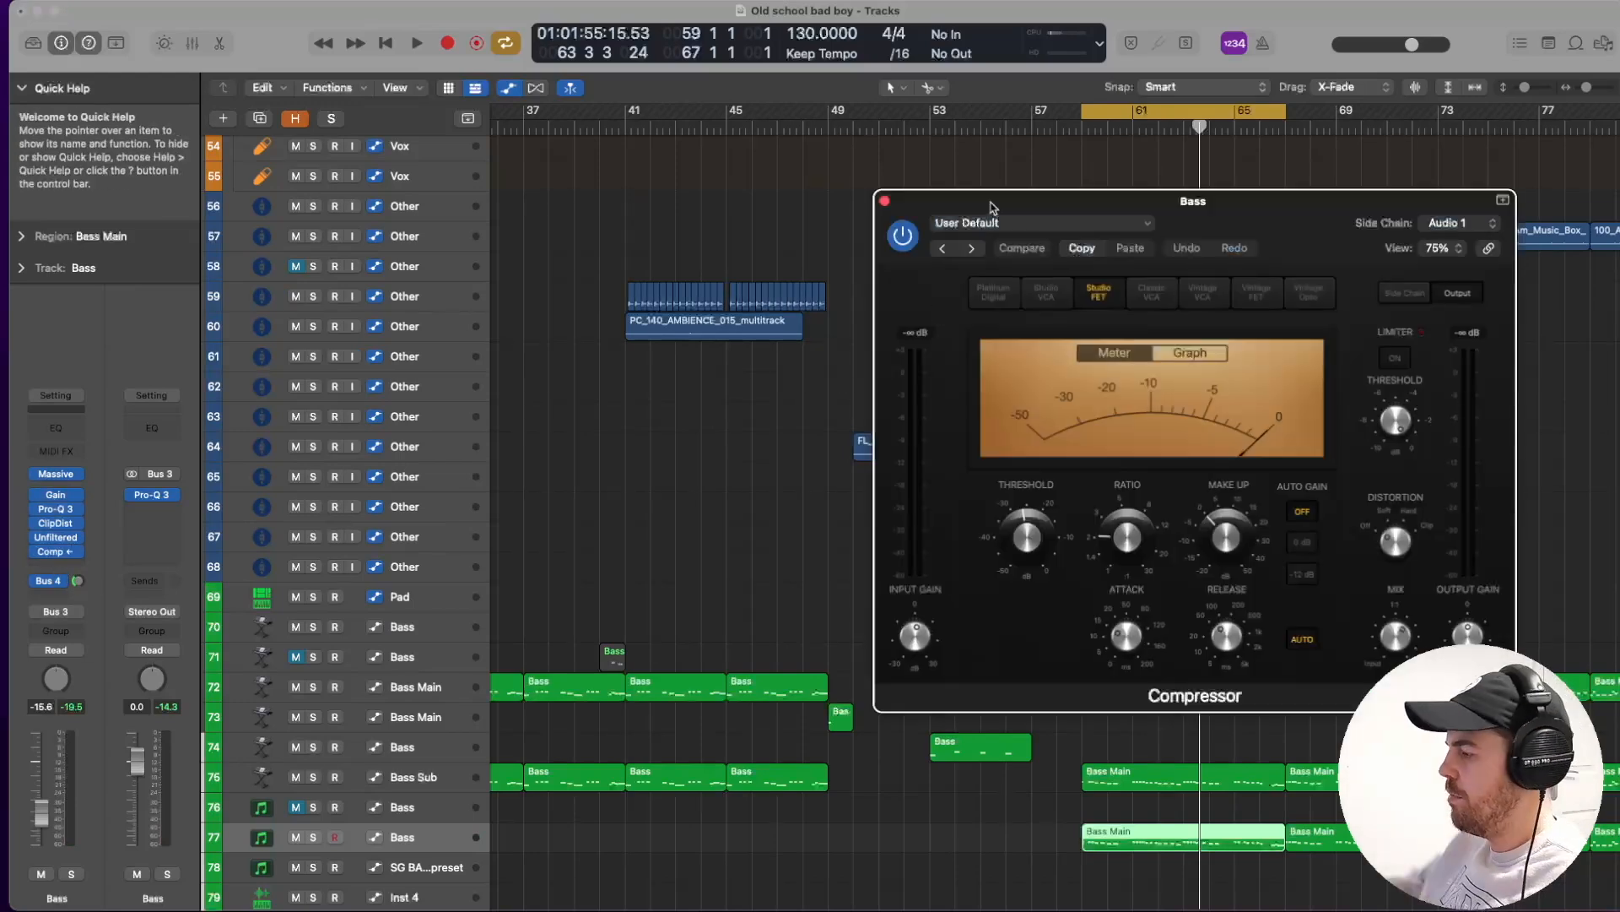
{"action": "key", "text": "space"}
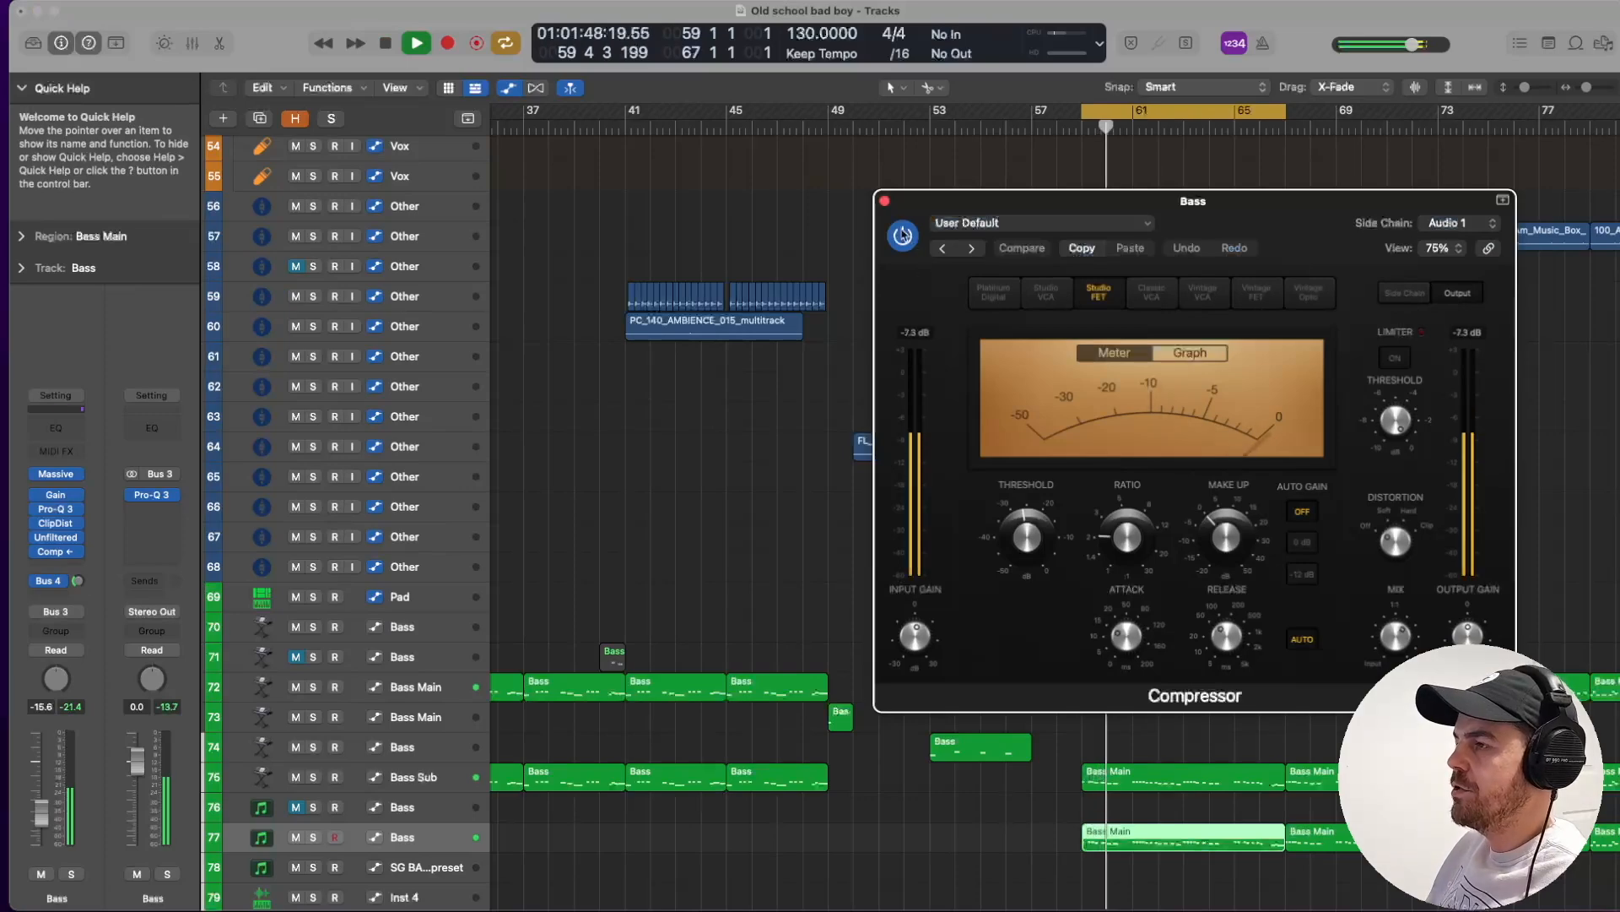
{"action": "left_click", "coordinate": [884, 200]}
{"action": "left_click", "coordinate": [52, 581]}
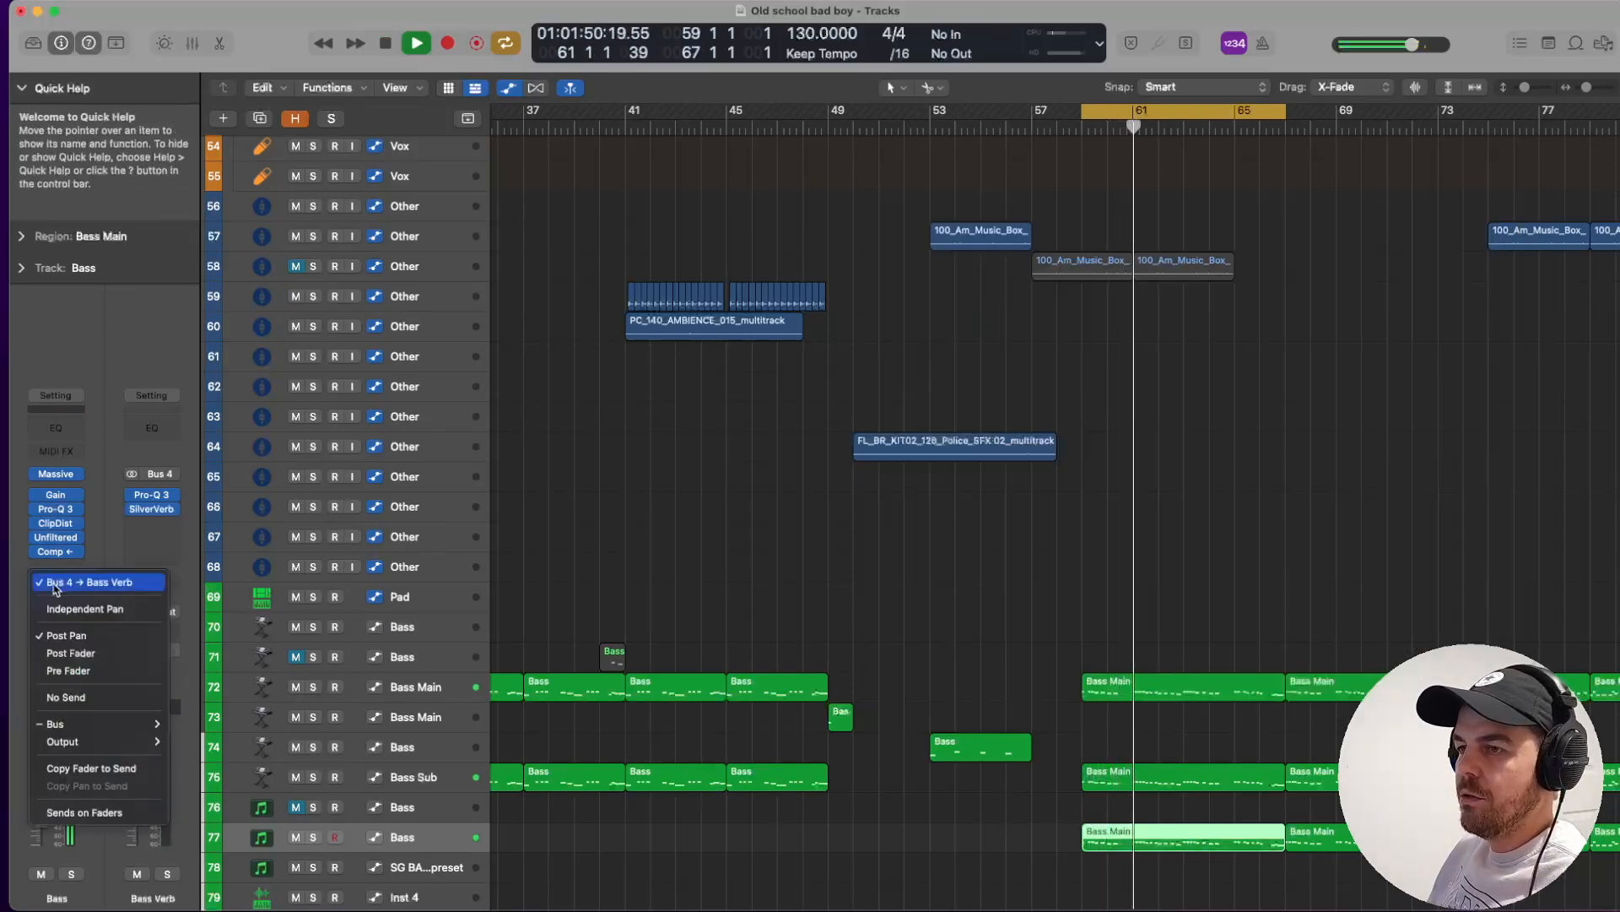
{"action": "left_click", "coordinate": [104, 550]}
Review the channel strips of Ragga Muffin Stretch track 87 and Untitled track 86 holding the Inst 8 region.
{"action": "scroll", "coordinate": [1115, 690], "scroll_direction": "down", "scroll_amount": 5}
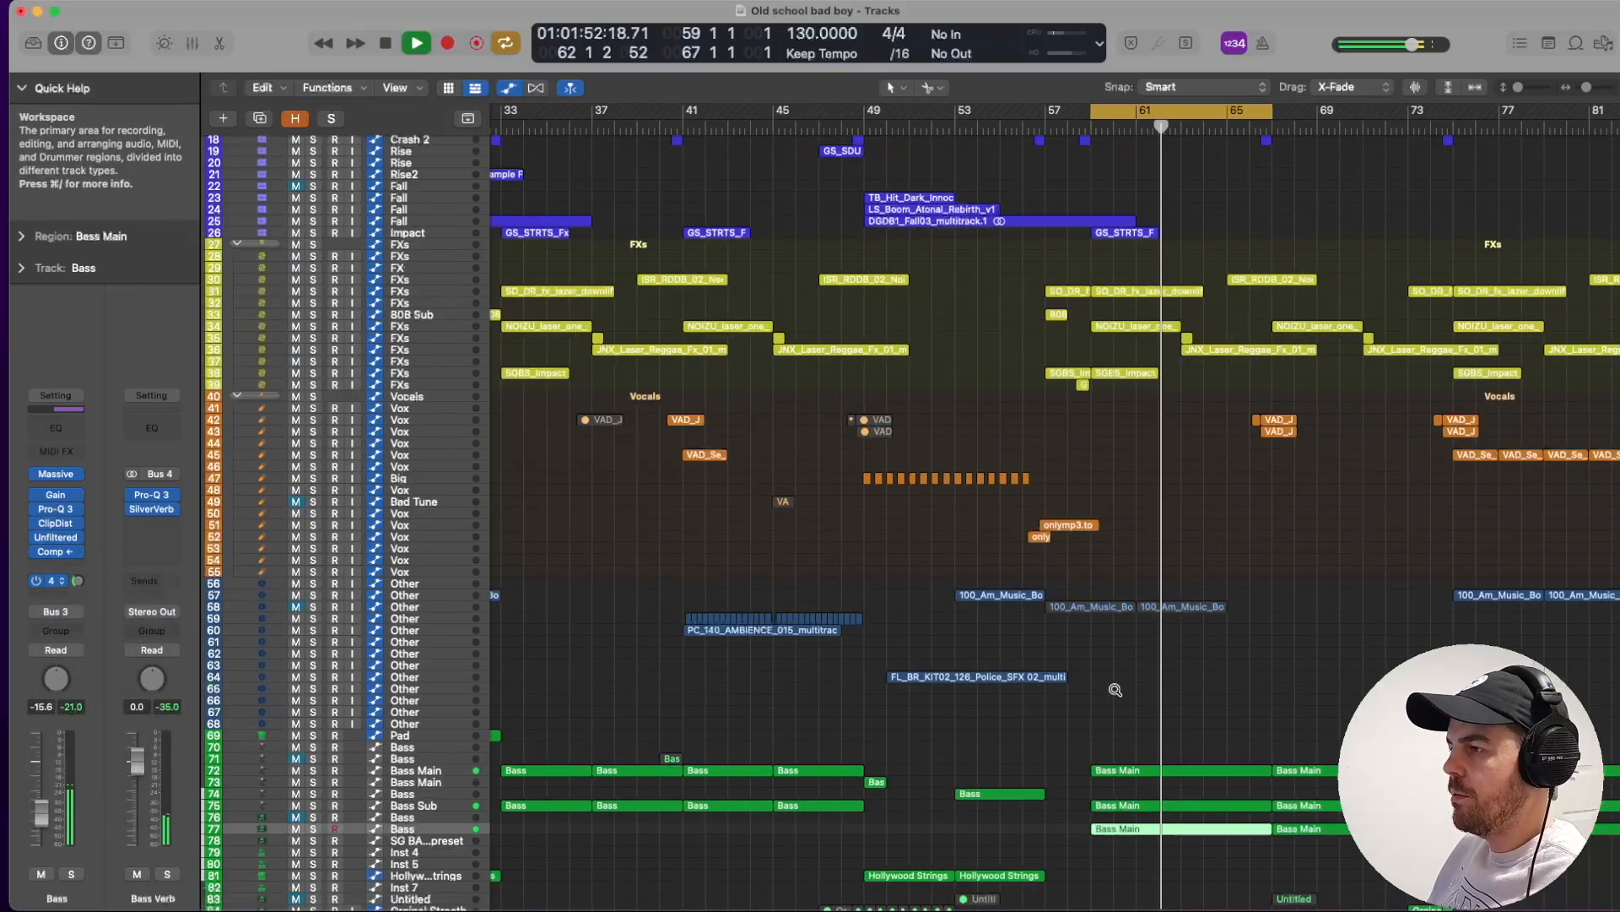
{"action": "scroll", "coordinate": [1116, 690], "scroll_direction": "down", "scroll_amount": 3}
{"action": "scroll", "coordinate": [1114, 689], "scroll_direction": "down", "scroll_amount": 6}
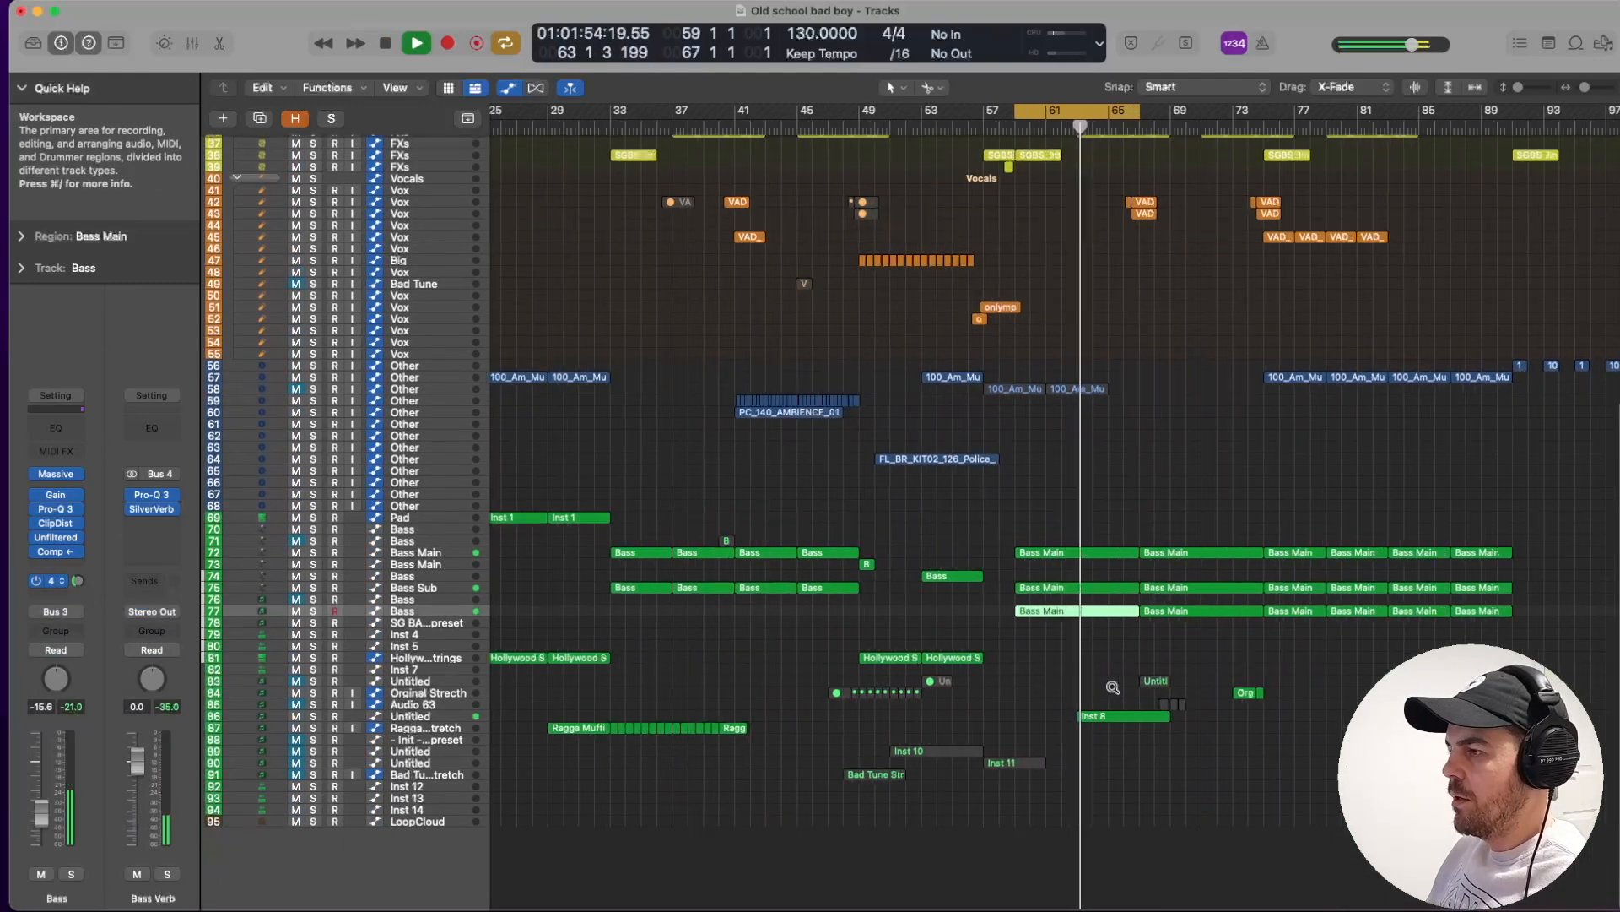
{"action": "scroll", "coordinate": [1112, 687], "scroll_direction": "up", "scroll_amount": 3}
{"action": "left_click", "coordinate": [429, 728]}
{"action": "scroll", "coordinate": [981, 758], "scroll_direction": "down", "scroll_amount": 5}
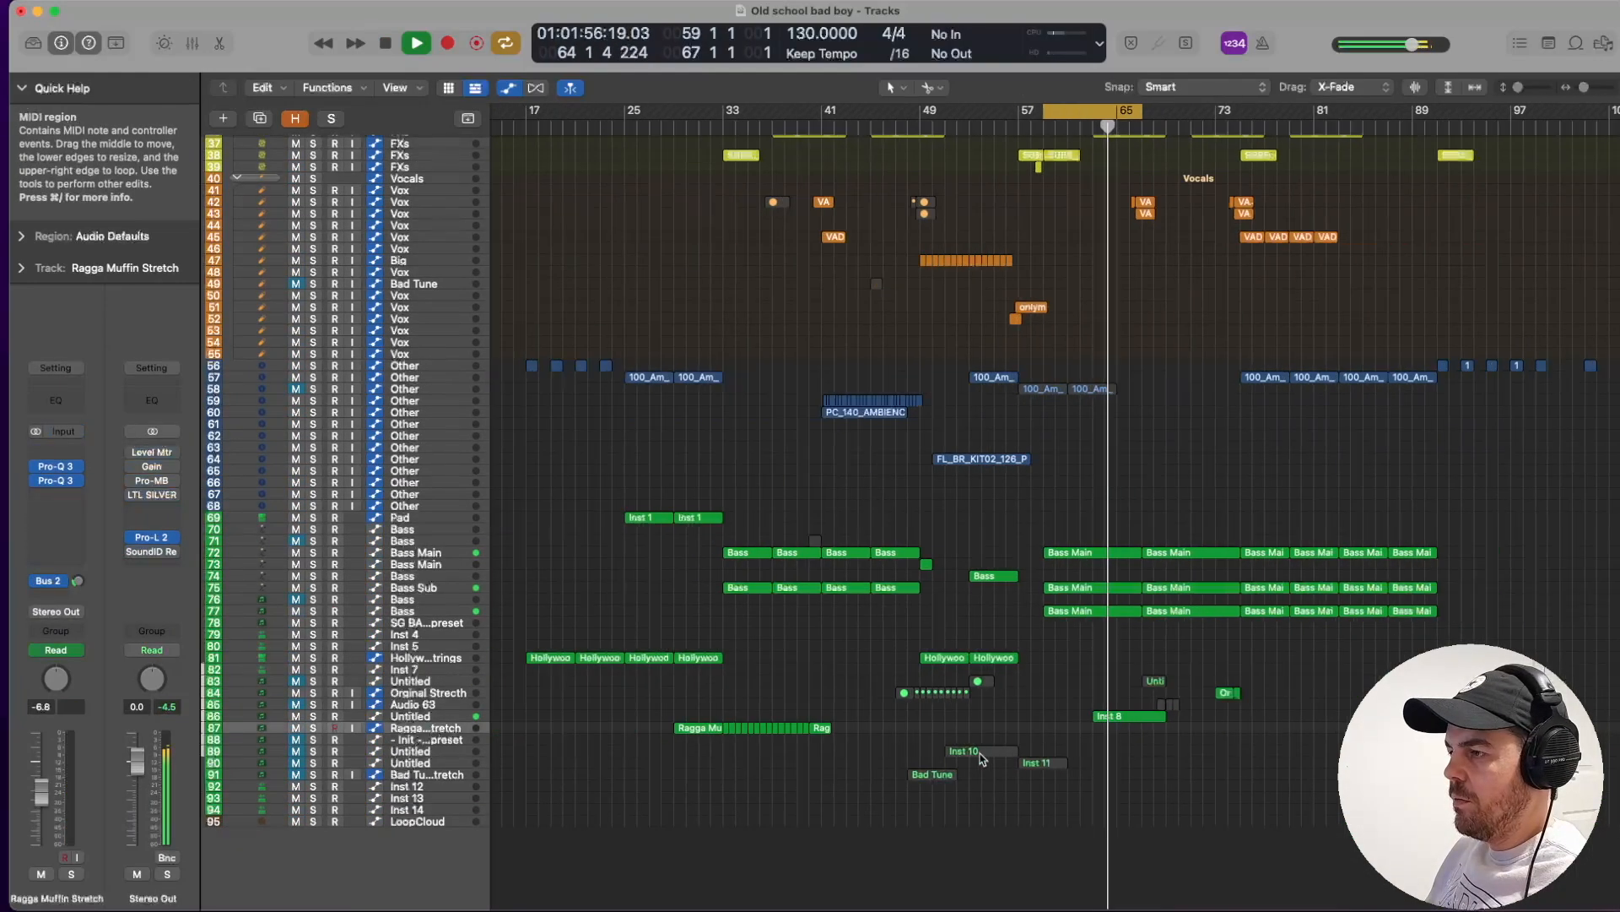
{"action": "scroll", "coordinate": [981, 758], "scroll_direction": "down", "scroll_amount": 2}
{"action": "left_click", "coordinate": [427, 719]}
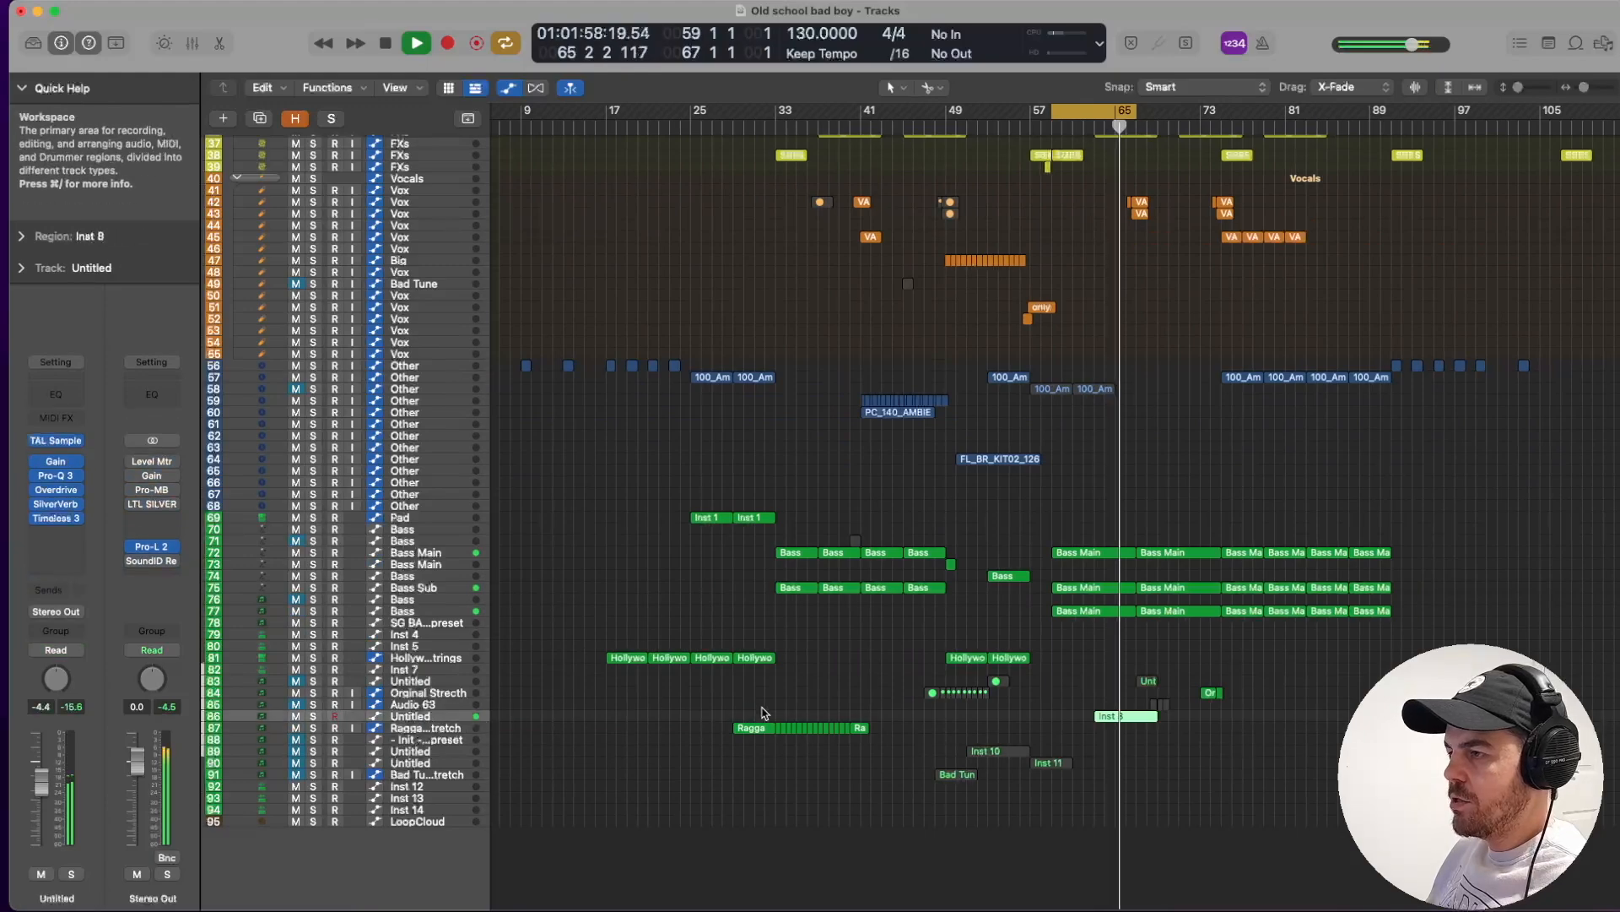
Mute Untitled track 86 and play from bar 59 with the cycle switched off.
{"action": "scroll", "coordinate": [772, 714], "scroll_direction": "up", "scroll_amount": 10}
{"action": "scroll", "coordinate": [774, 715], "scroll_direction": "down", "scroll_amount": 4}
{"action": "scroll", "coordinate": [774, 716], "scroll_direction": "down", "scroll_amount": 10}
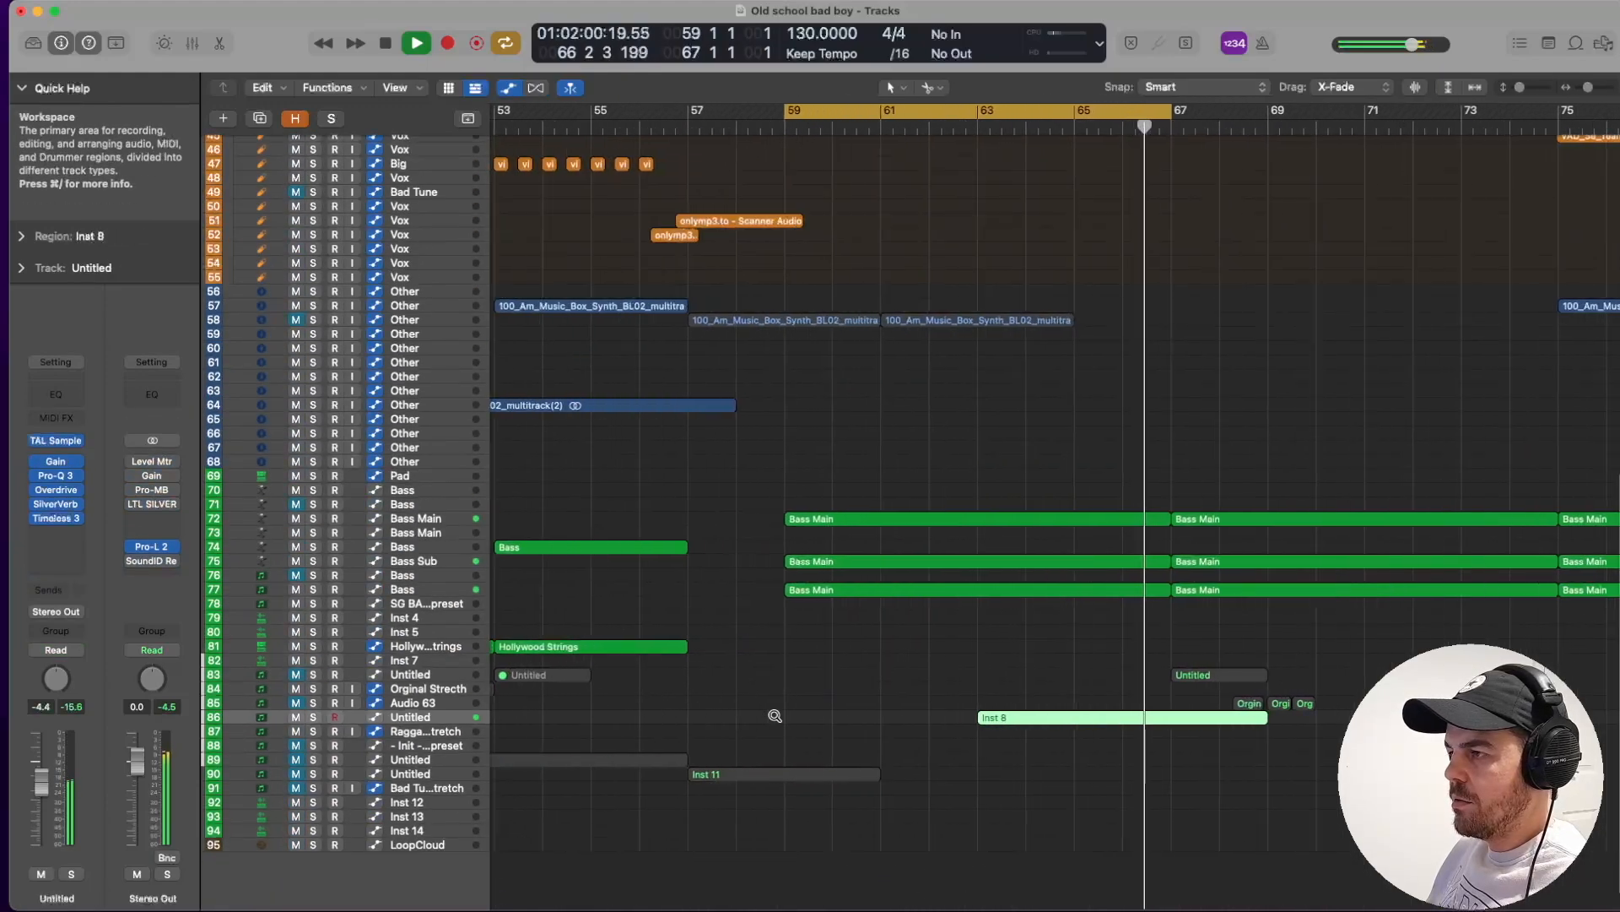
{"action": "key", "text": "space"}
{"action": "key", "text": "c"}
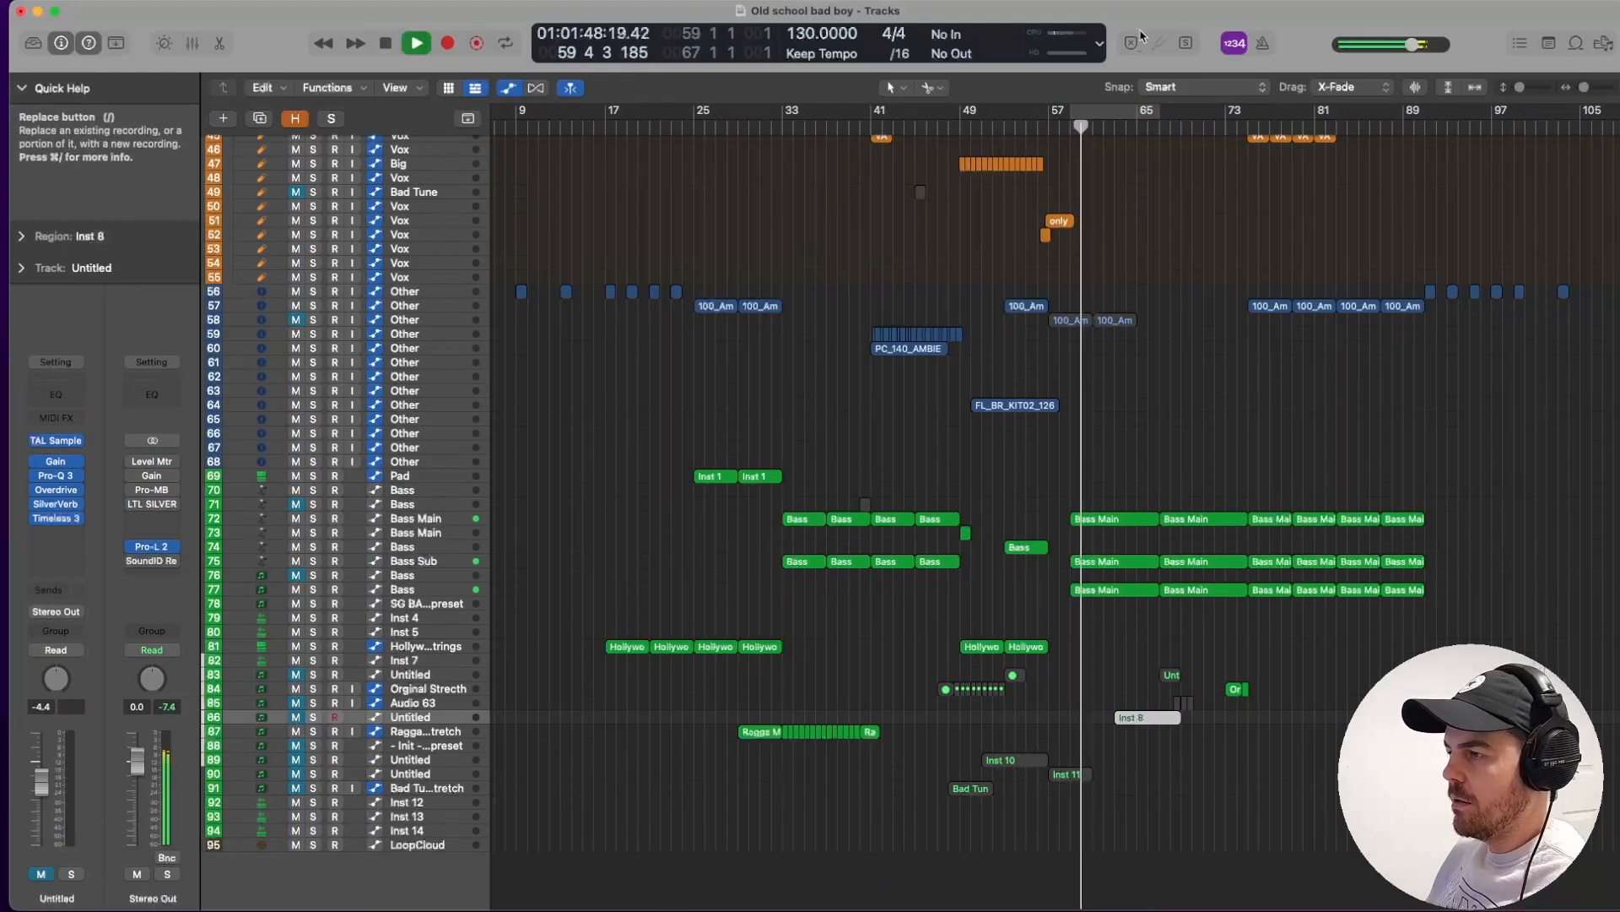
Play through bars 66 to 73 and examine the drum, crash, FX and vocal regions across the transition.
{"action": "scroll", "coordinate": [849, 789], "scroll_direction": "up", "scroll_amount": 10}
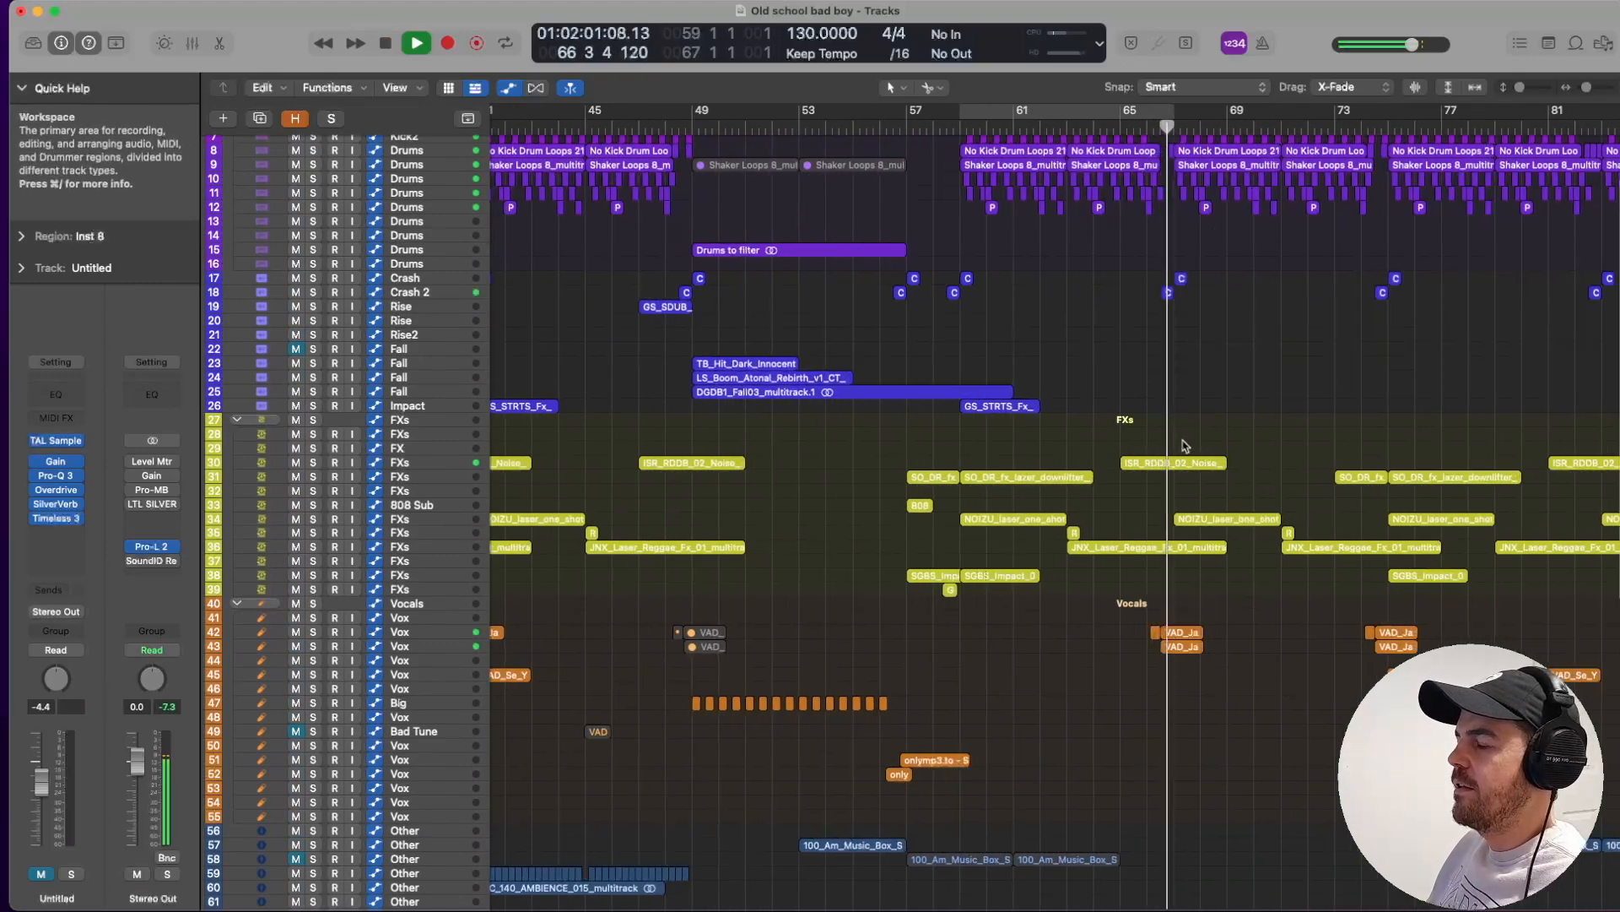
{"action": "key", "text": "super+Left"}
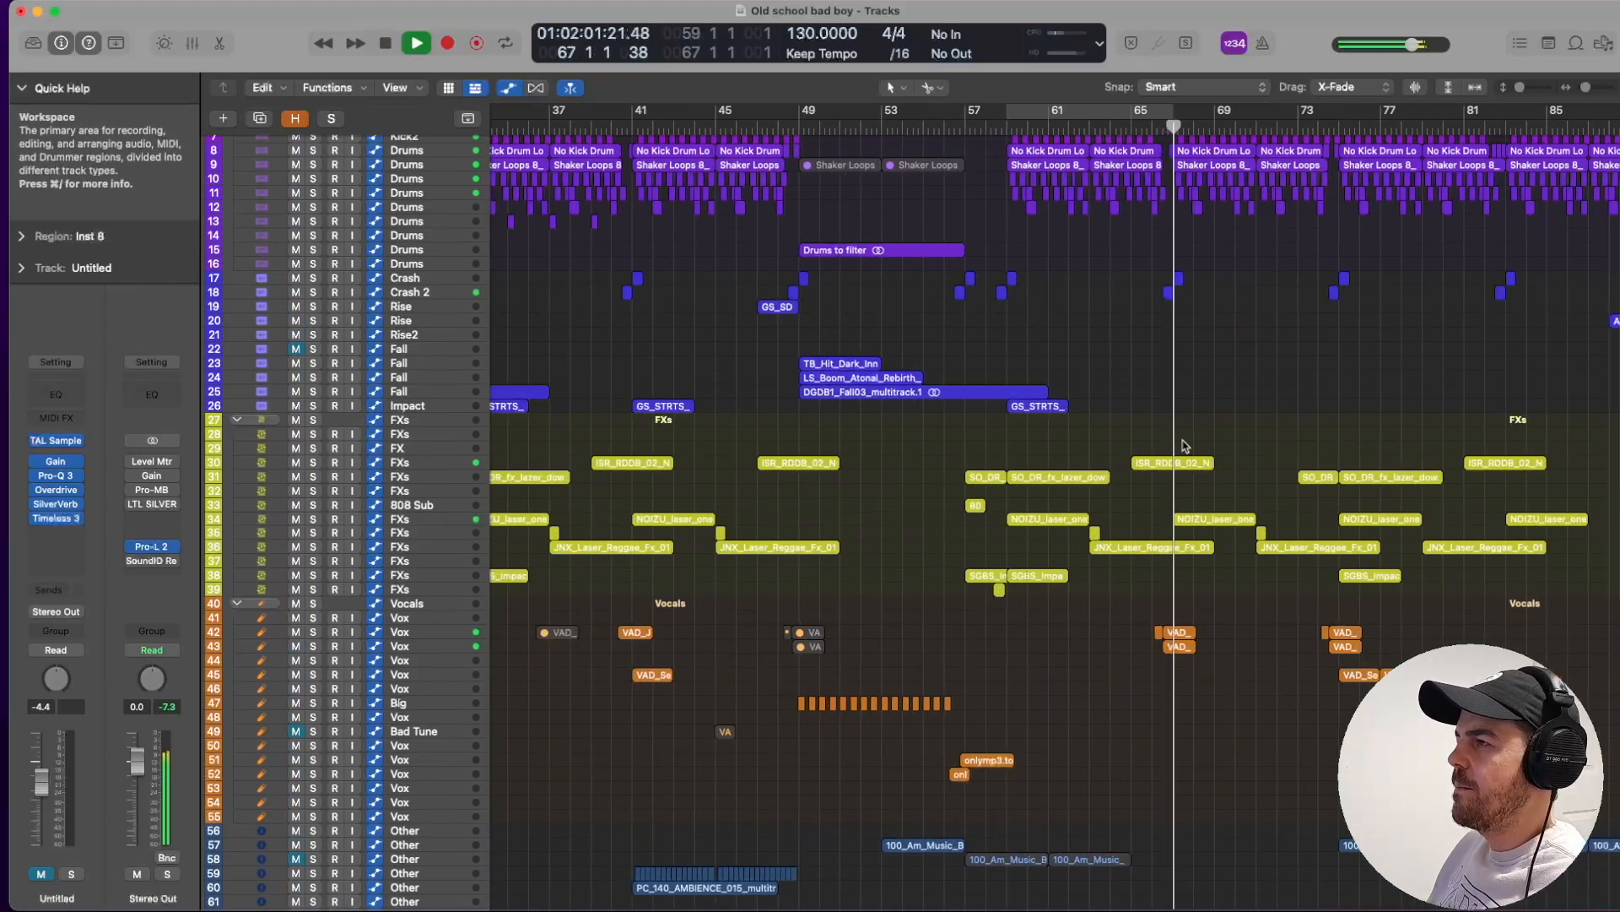
{"action": "scroll", "coordinate": [1182, 441], "scroll_direction": "down", "scroll_amount": 5}
{"action": "key", "text": "super+Left"}
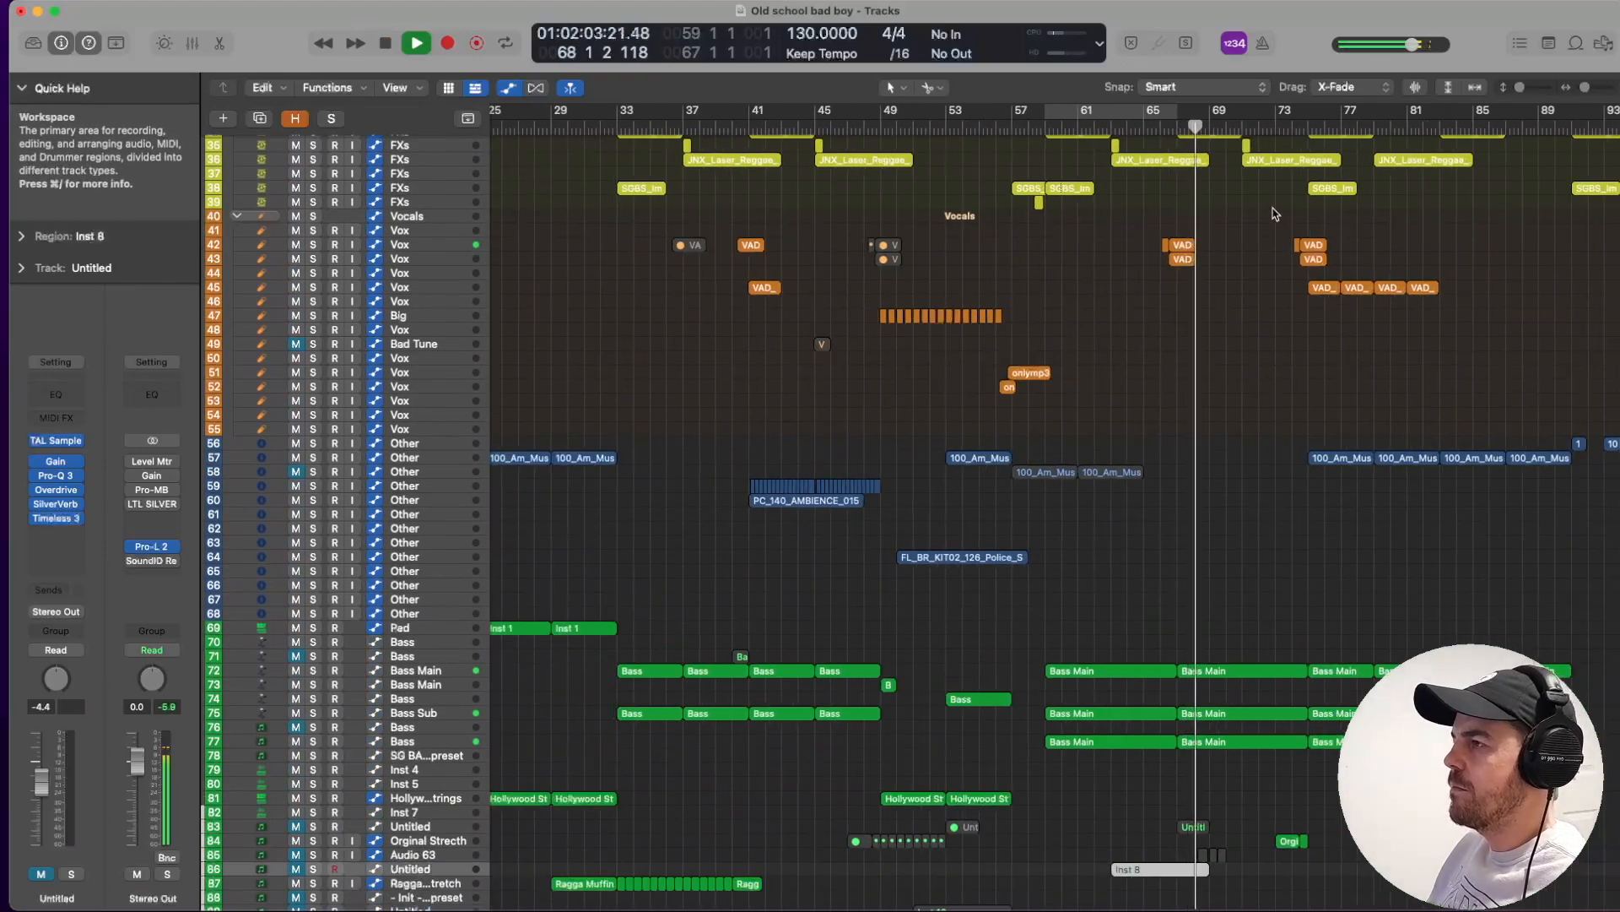
{"action": "scroll", "coordinate": [1274, 213], "scroll_direction": "up", "scroll_amount": 3}
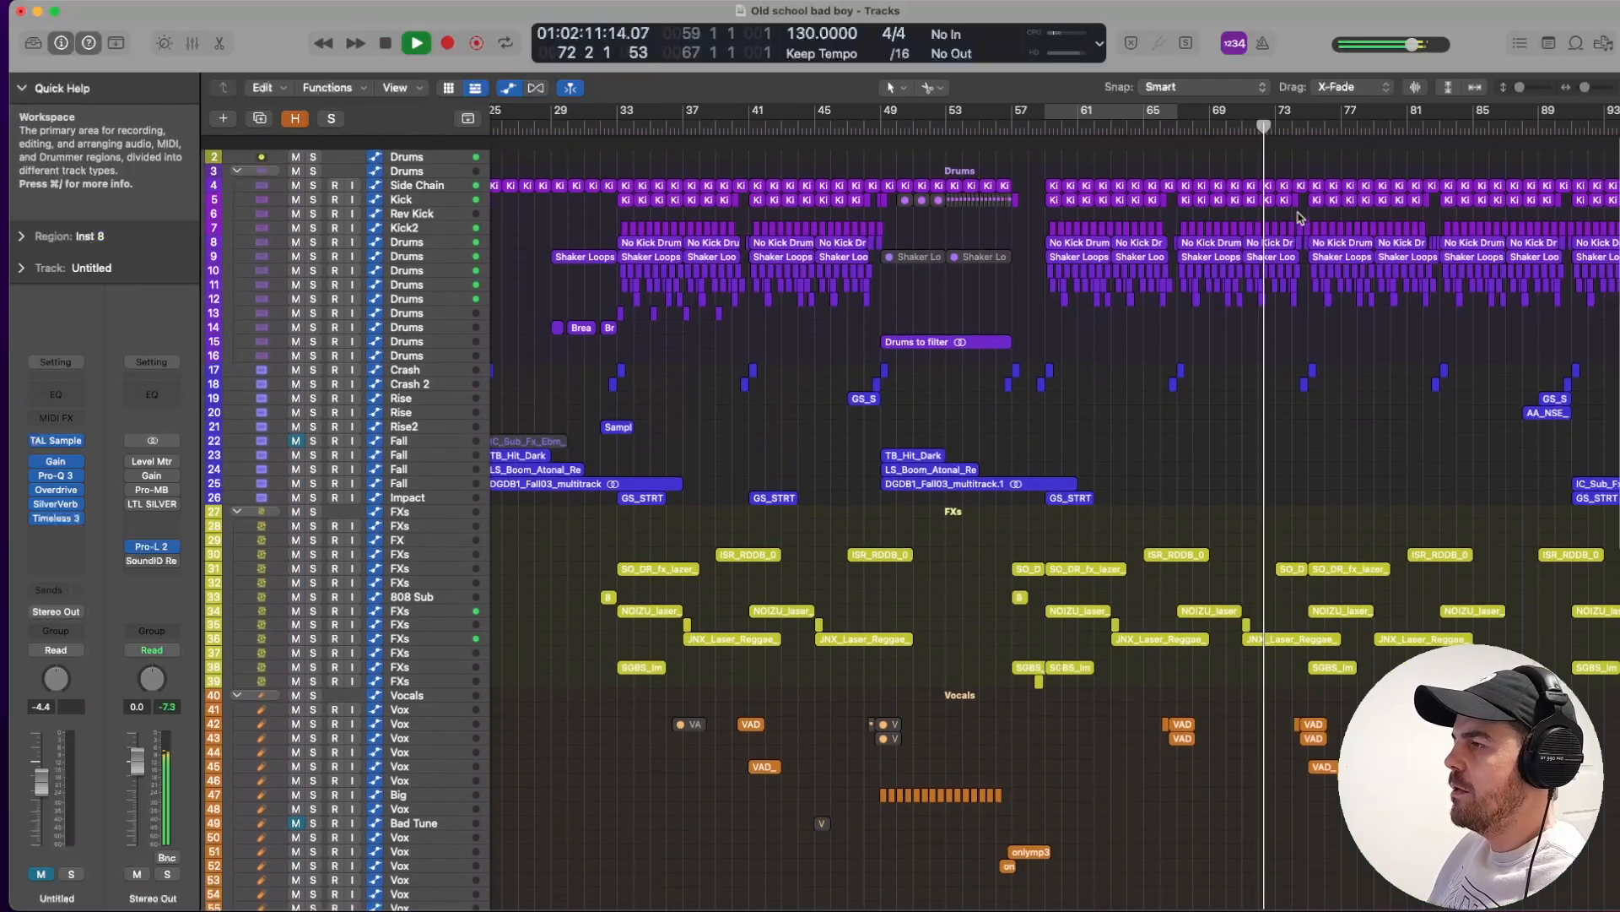
{"action": "key", "text": "super+Right"}
{"action": "key", "text": "super+Left"}
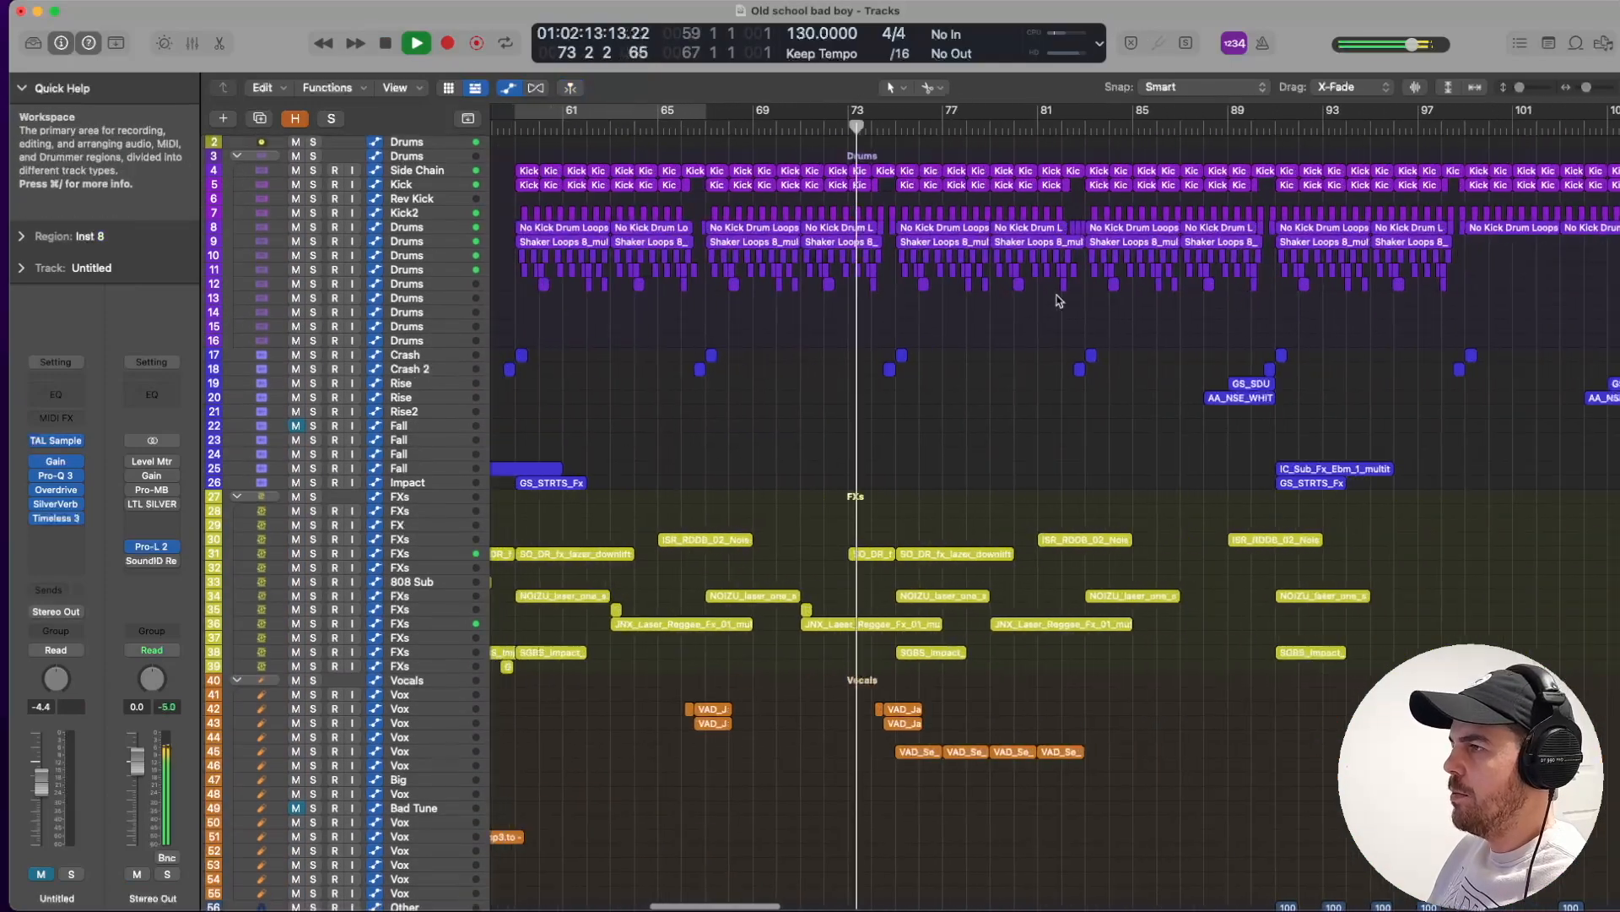
Audition the section from bar 75 with its bass and music box layers, and select Other track 57 to review its channel strip.
{"action": "scroll", "coordinate": [1019, 314], "scroll_direction": "down", "scroll_amount": 8}
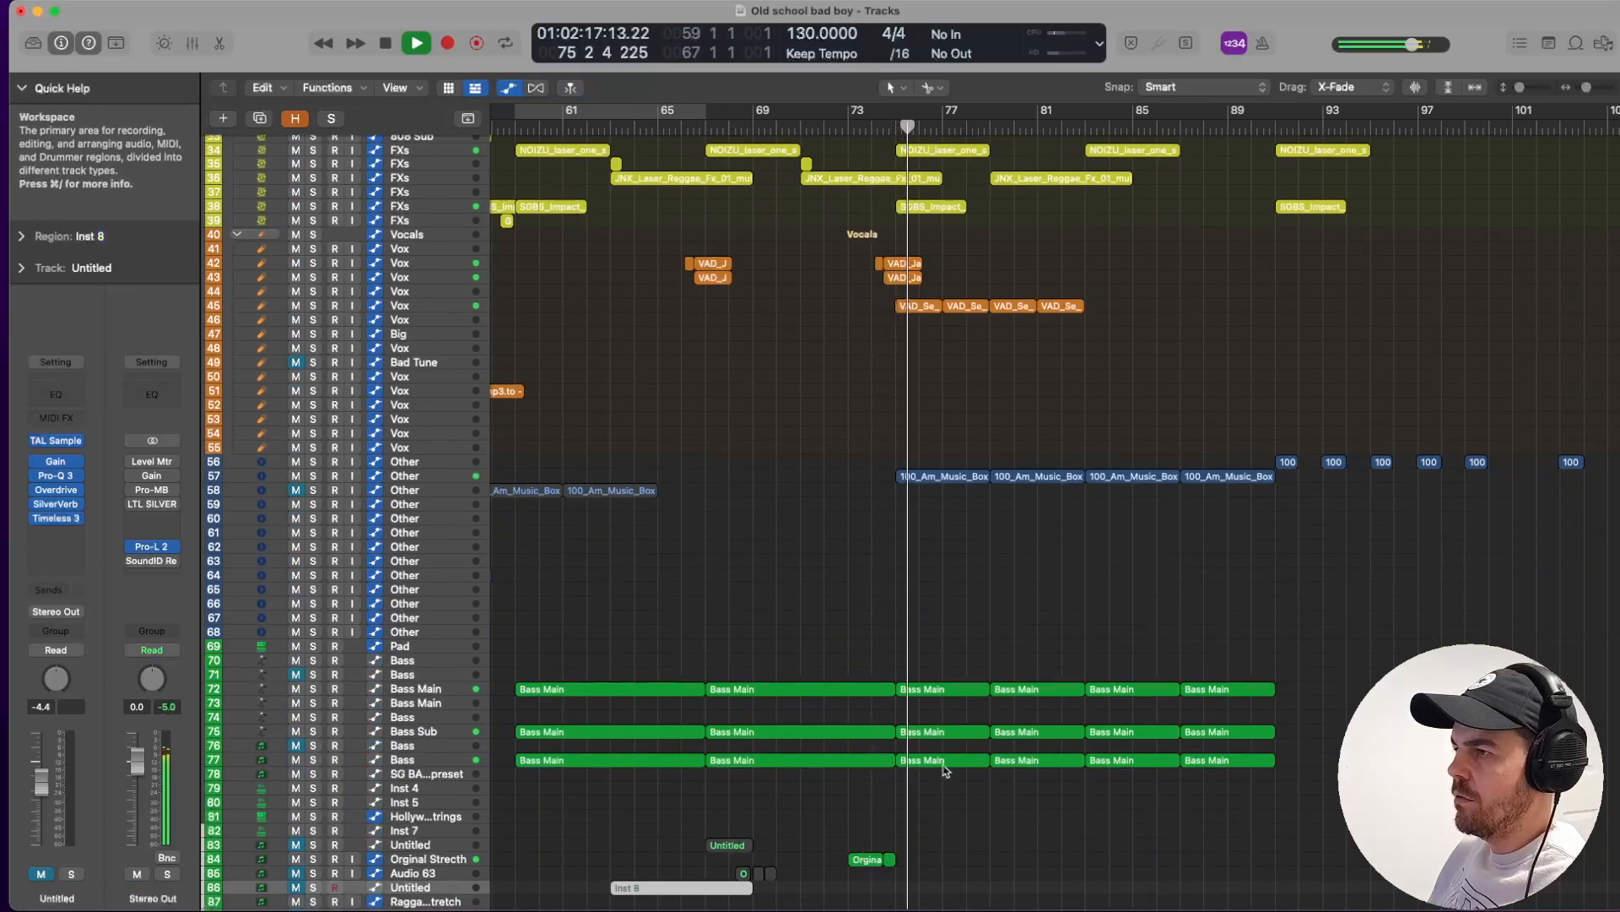
{"action": "key", "text": "super+Left"}
{"action": "scroll", "coordinate": [982, 697], "scroll_direction": "left", "scroll_amount": 7}
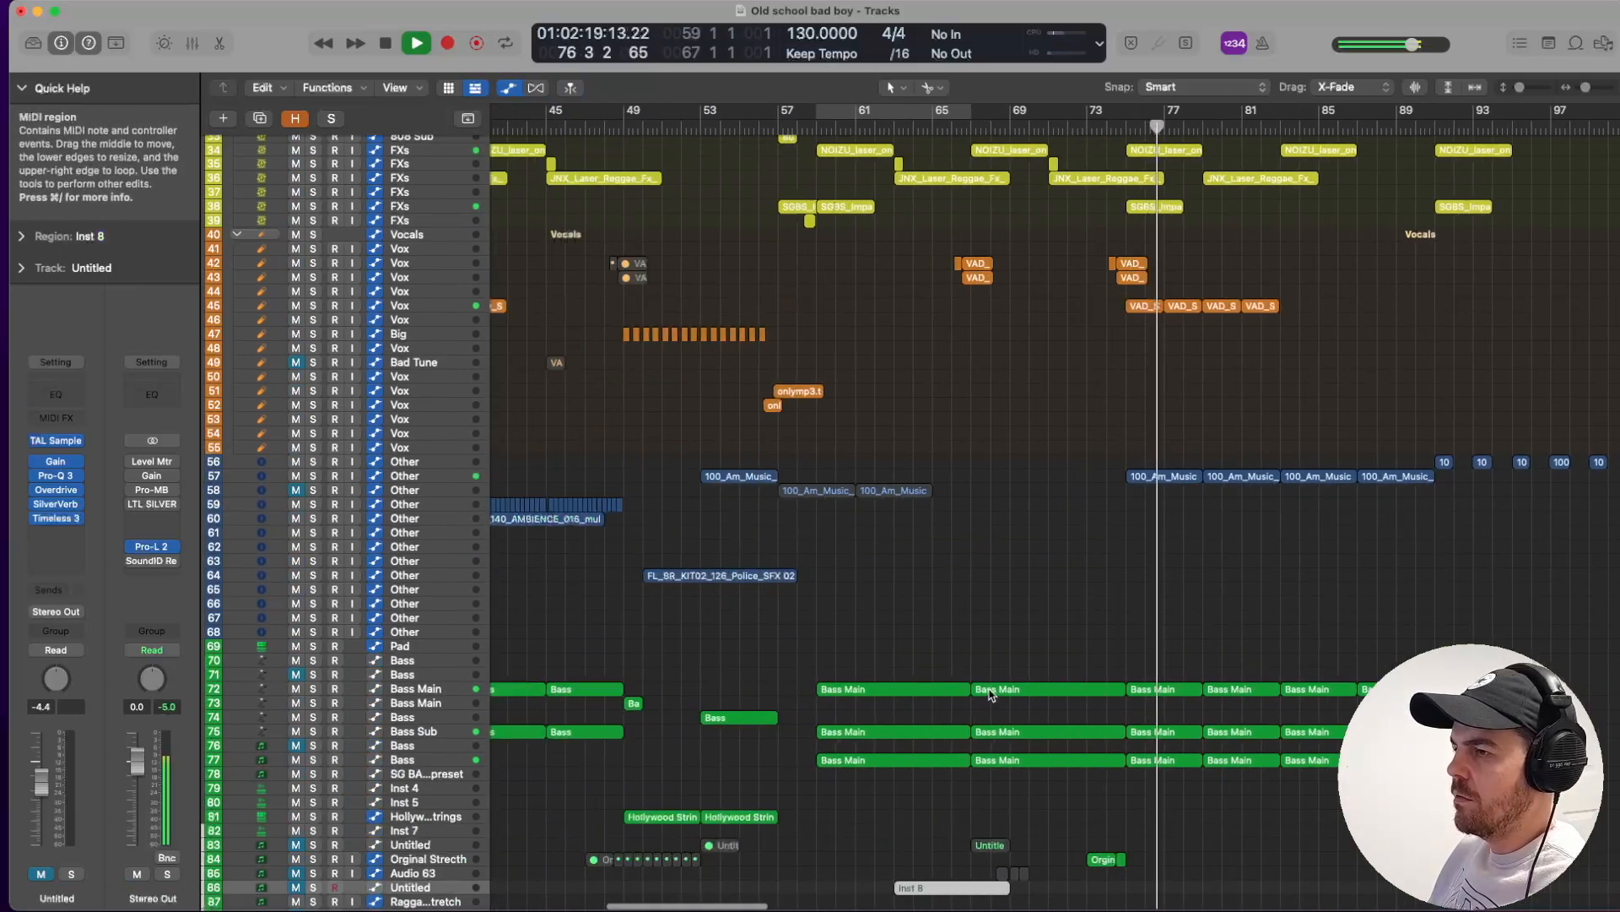
{"action": "key", "text": "super+Left"}
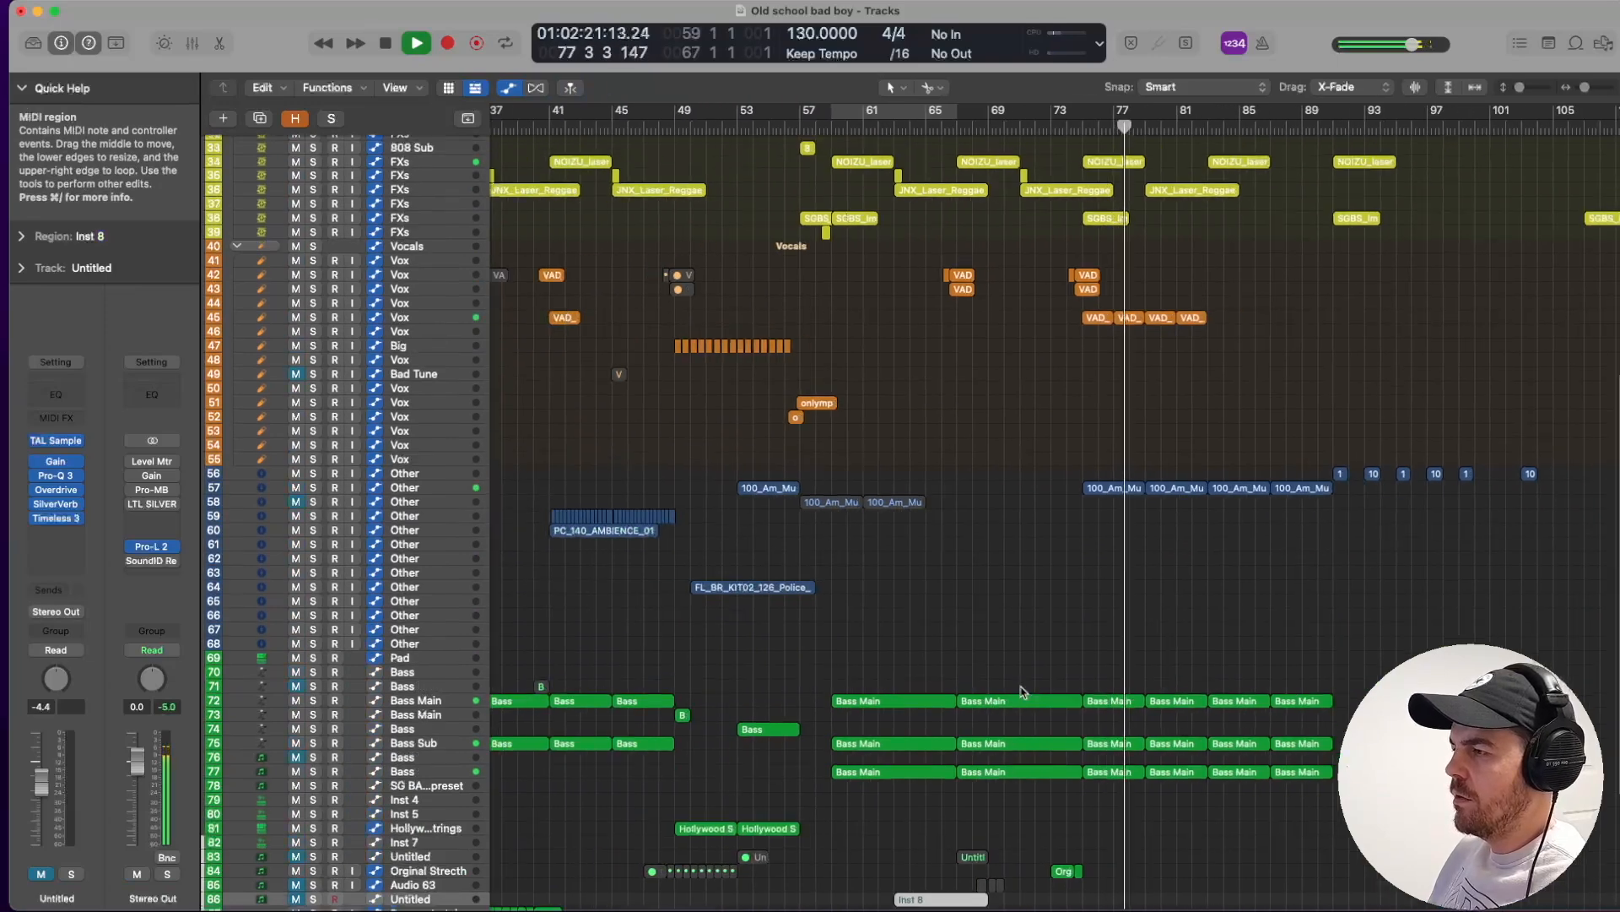
{"action": "scroll", "coordinate": [1020, 687], "scroll_direction": "up", "scroll_amount": 10}
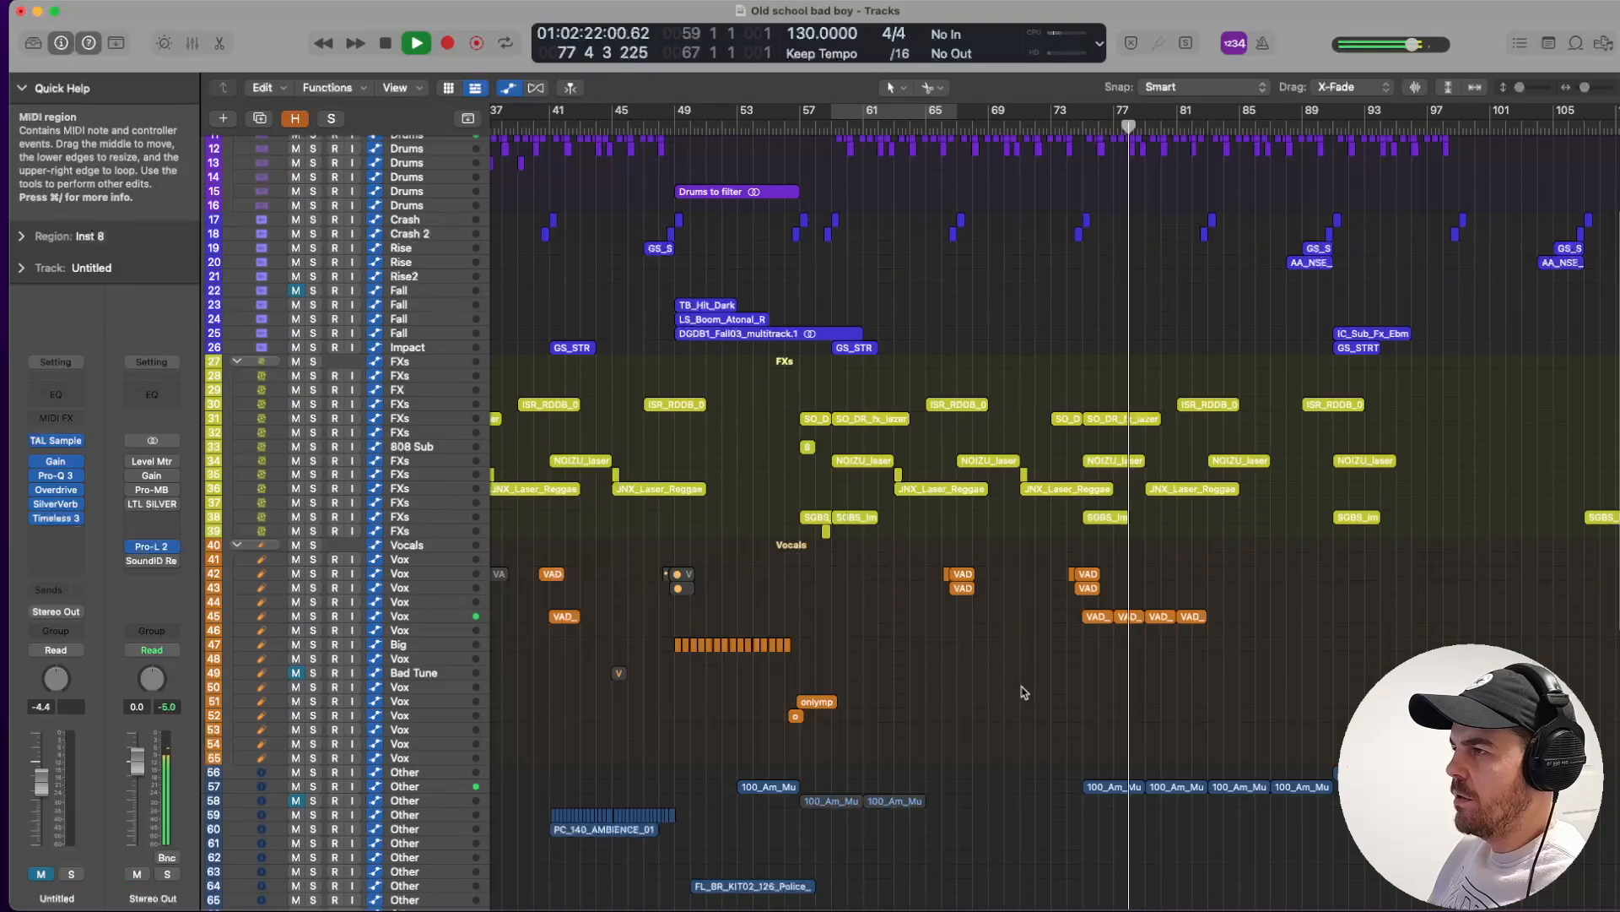
{"action": "left_click", "coordinate": [413, 806]}
{"action": "left_click", "coordinate": [405, 789]}
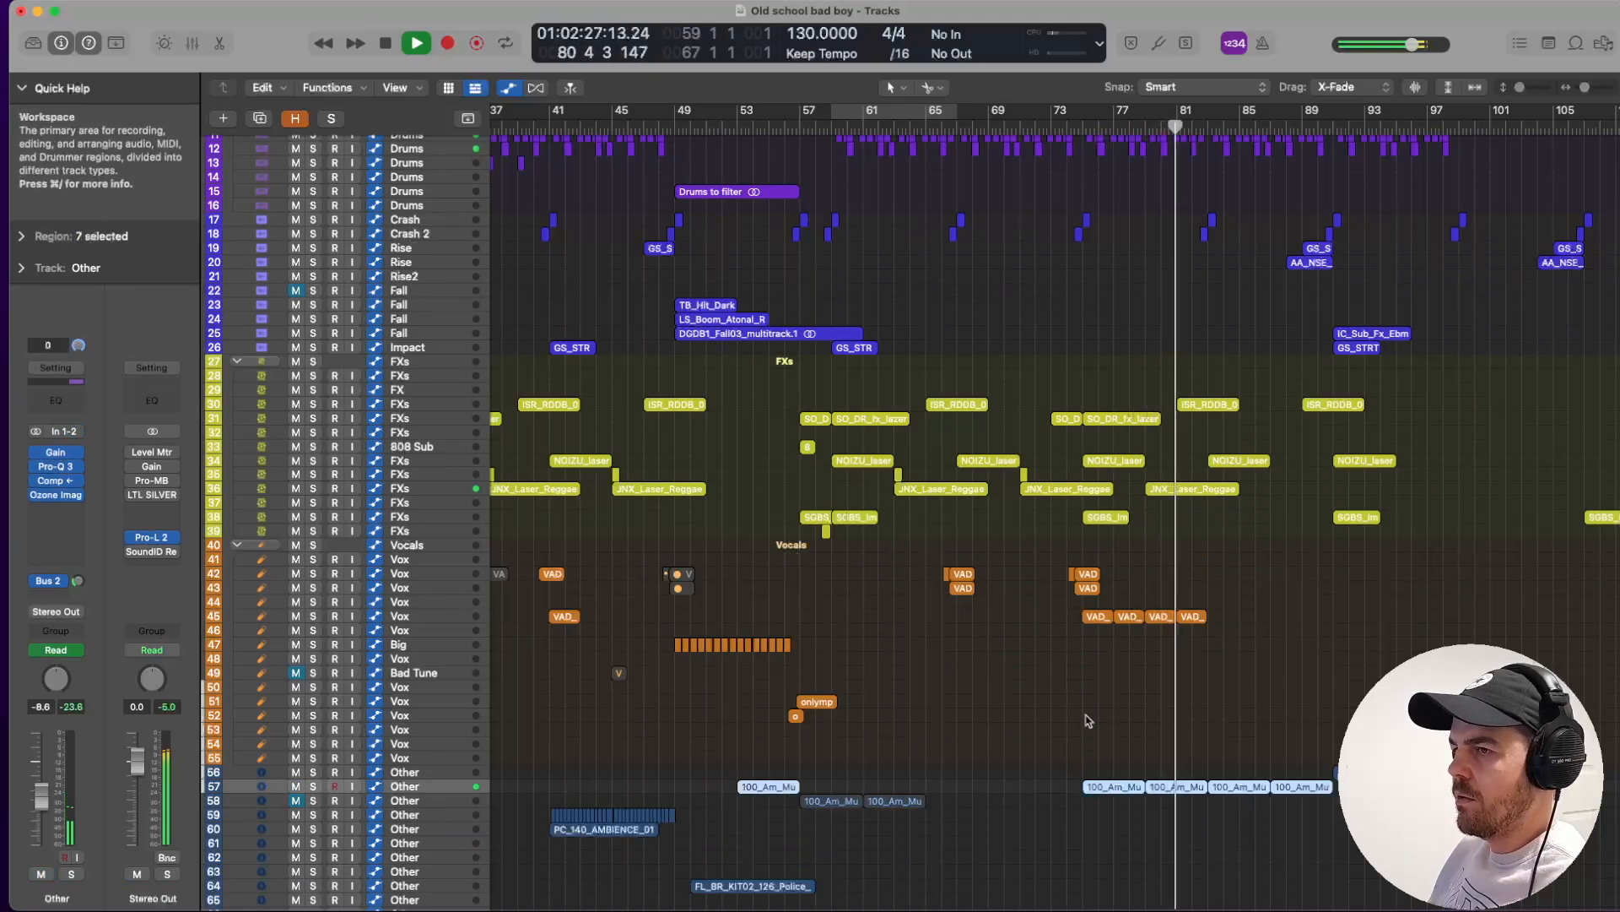
Listen from bar 81 to the build-up at bar 89 and examine the drum, crash and rise regions leading into it.
{"action": "scroll", "coordinate": [1080, 722], "scroll_direction": "down", "scroll_amount": 2}
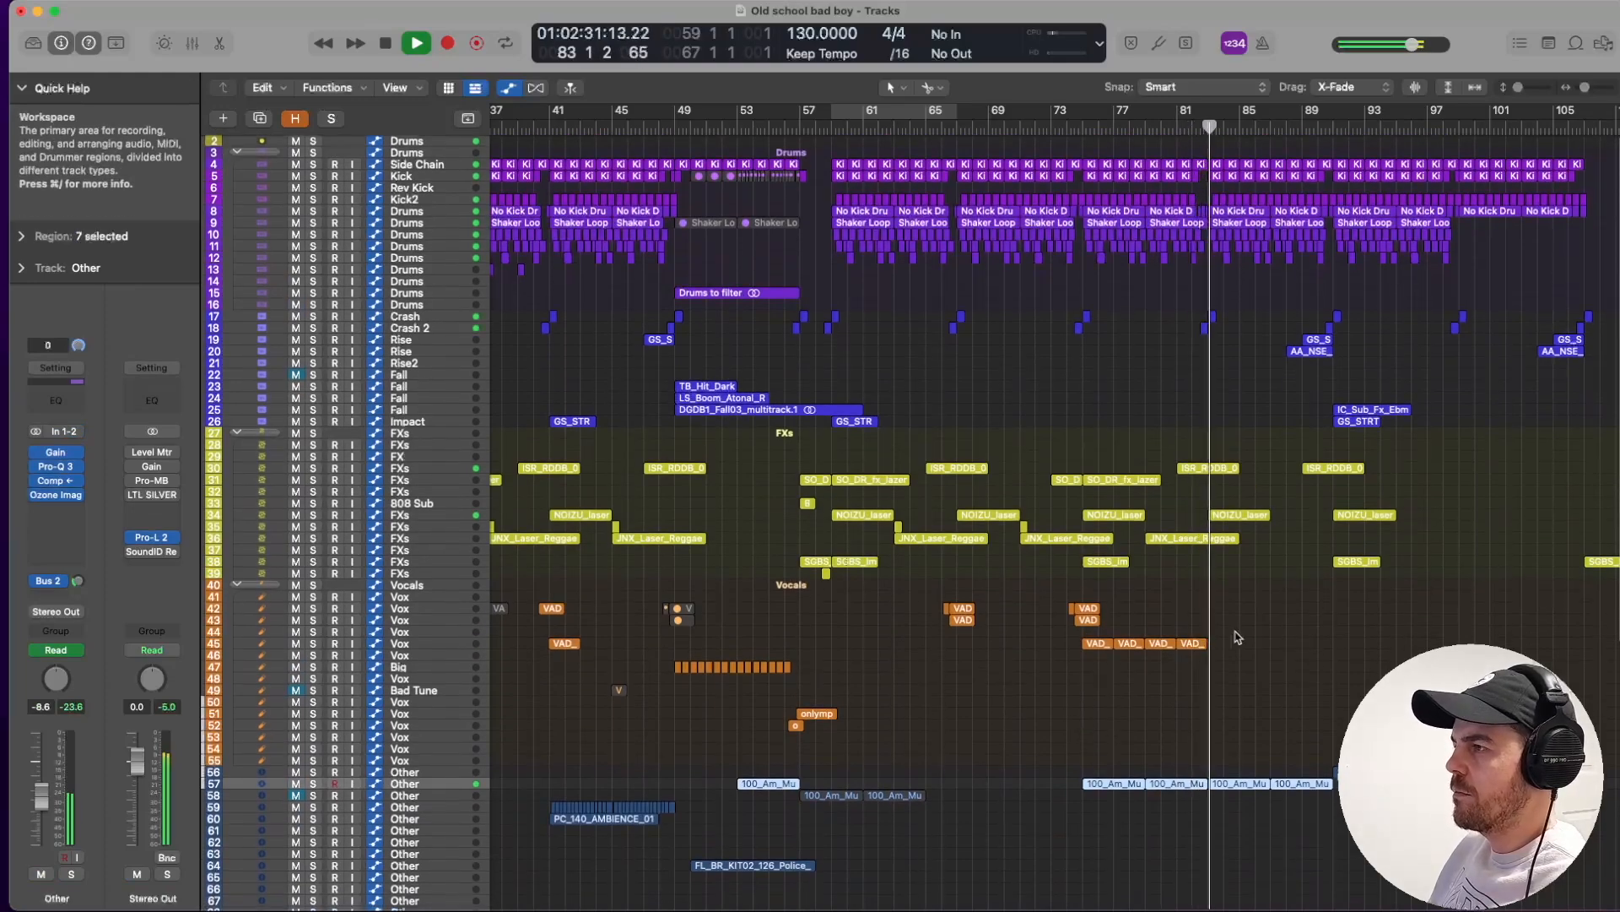
{"action": "scroll", "coordinate": [1240, 633], "scroll_direction": "down", "scroll_amount": 10}
{"action": "scroll", "coordinate": [1240, 633], "scroll_direction": "up", "scroll_amount": 9}
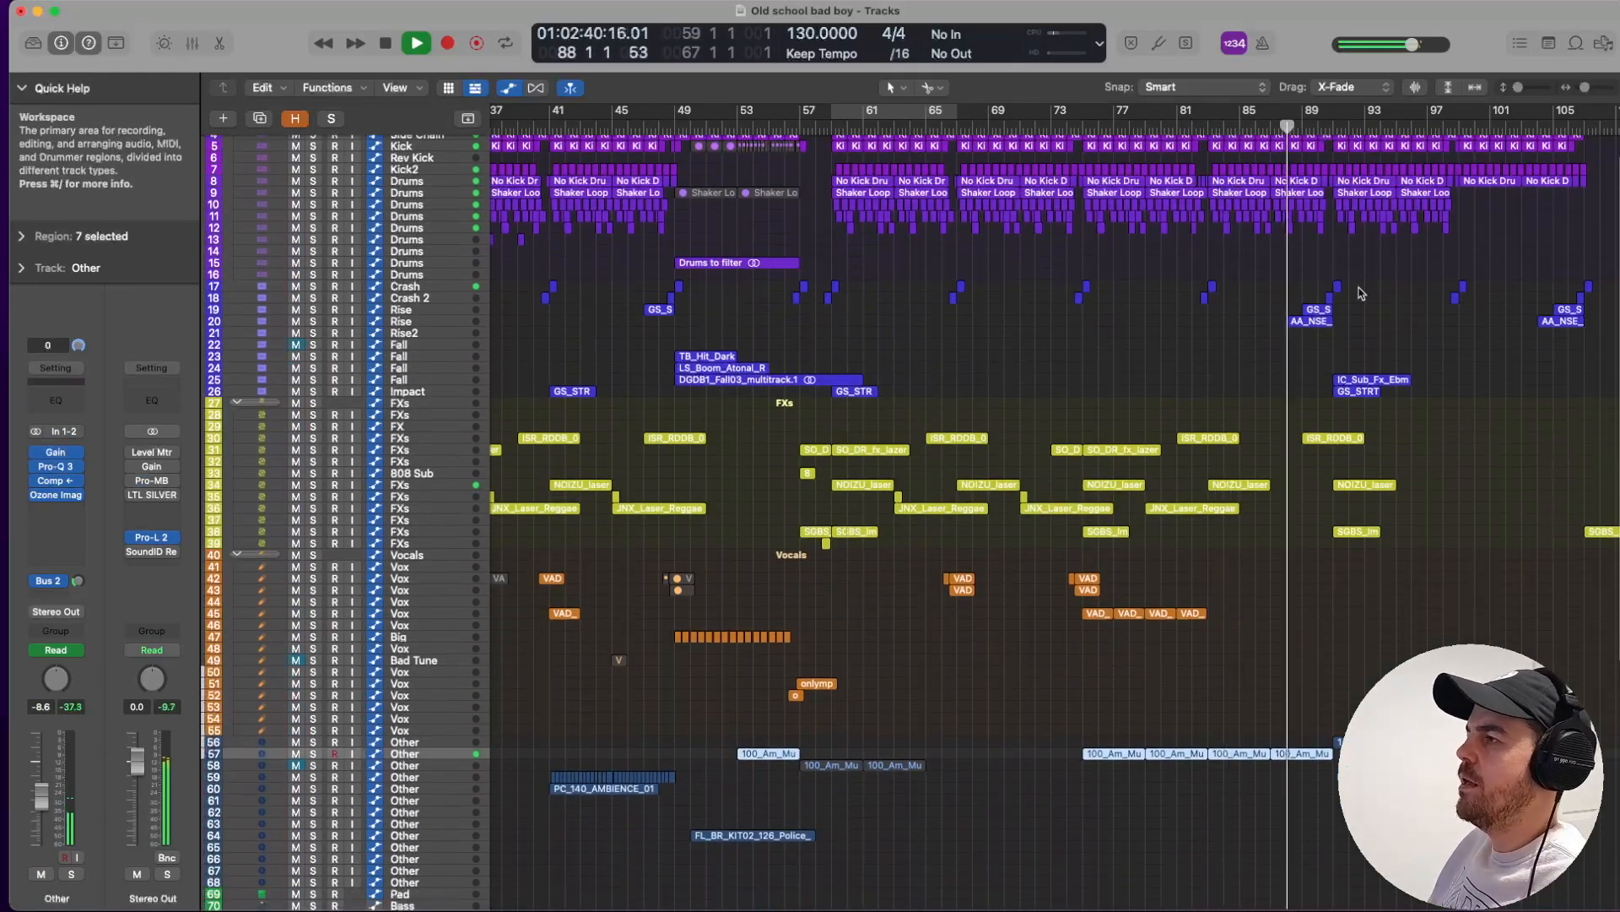
{"action": "key", "text": "super+Right"}
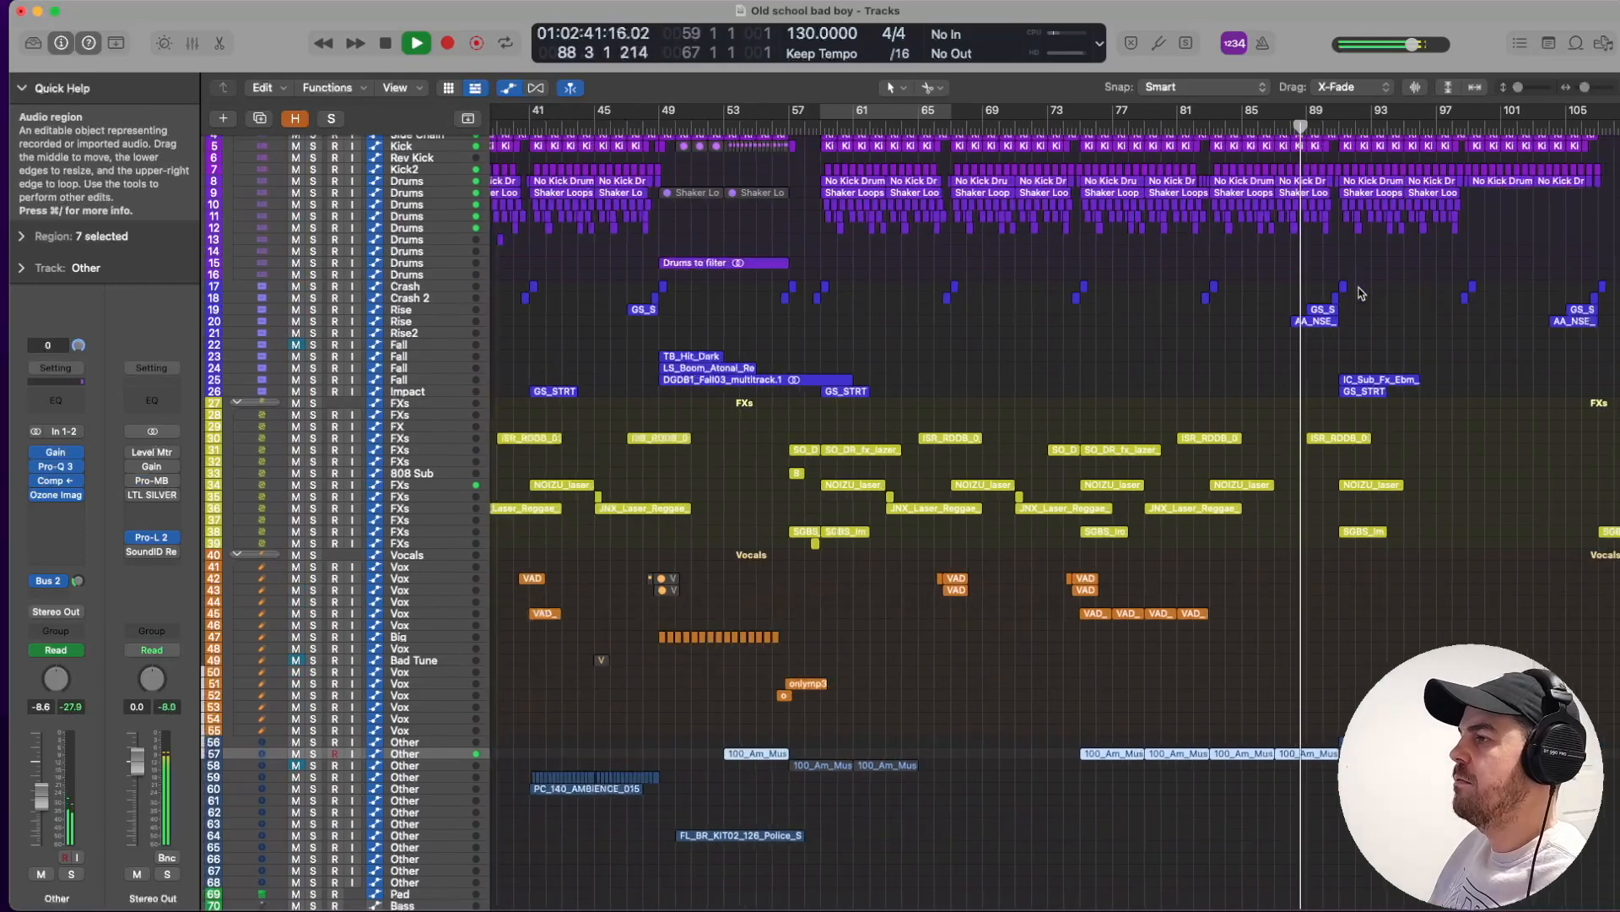
{"action": "scroll", "coordinate": [1360, 289], "scroll_direction": "down", "scroll_amount": 4}
{"action": "scroll", "coordinate": [1359, 289], "scroll_direction": "up", "scroll_amount": 4}
{"action": "scroll", "coordinate": [1360, 289], "scroll_direction": "down", "scroll_amount": 2}
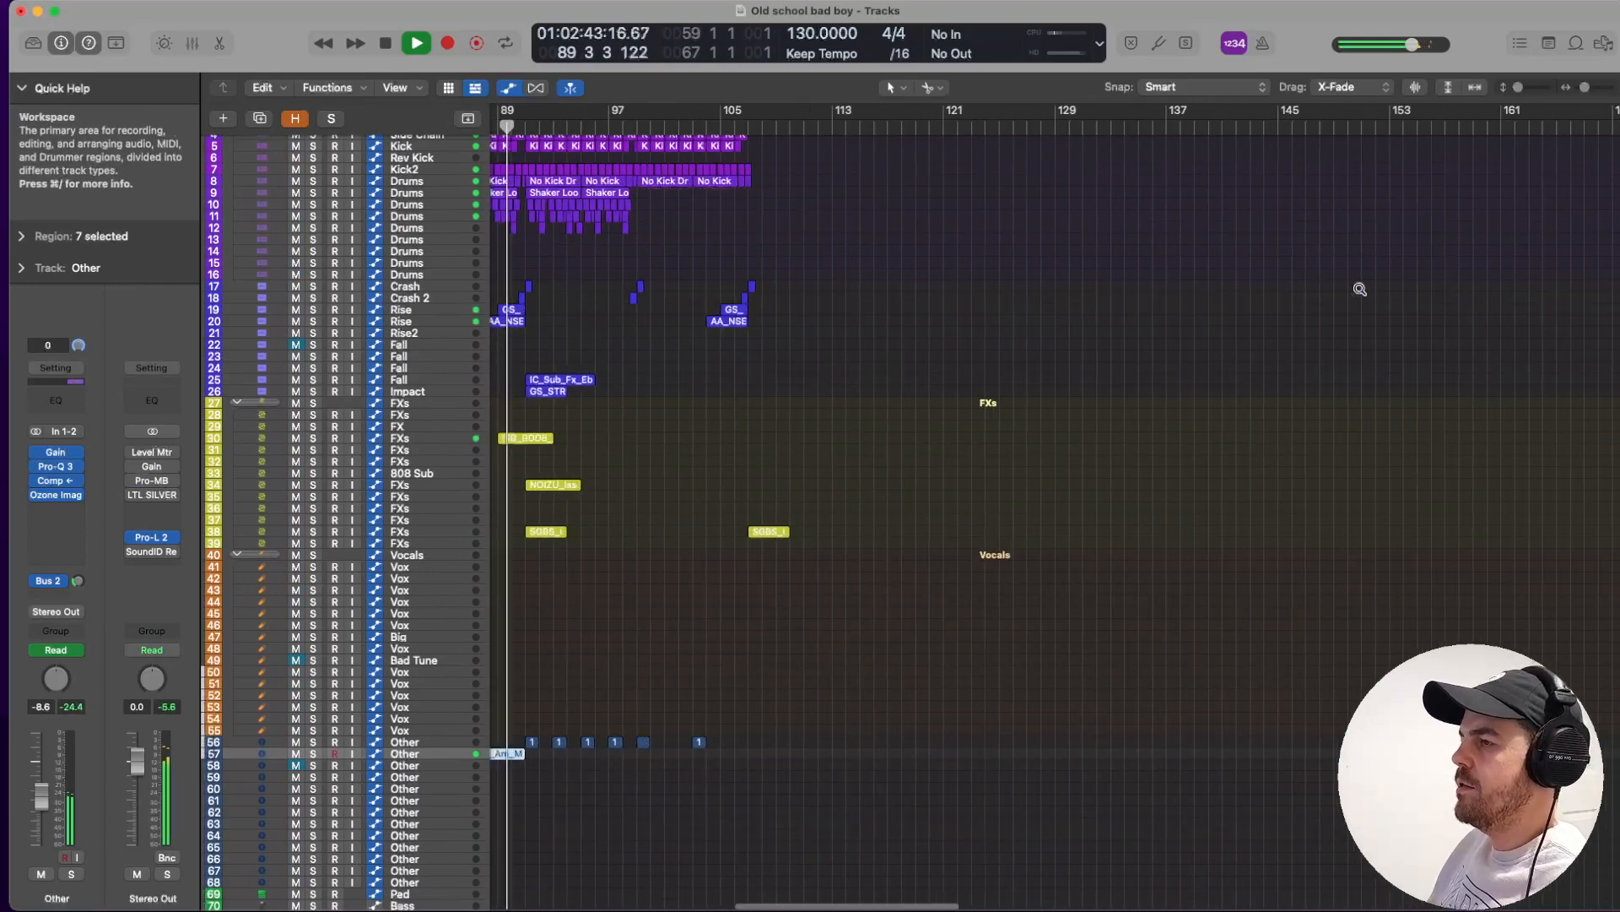
Play through the transition at bar 91 into the outro, compare it with the earlier arrangement, and stop playback at bar 94.
{"action": "scroll", "coordinate": [620, 325], "scroll_direction": "left", "scroll_amount": 4}
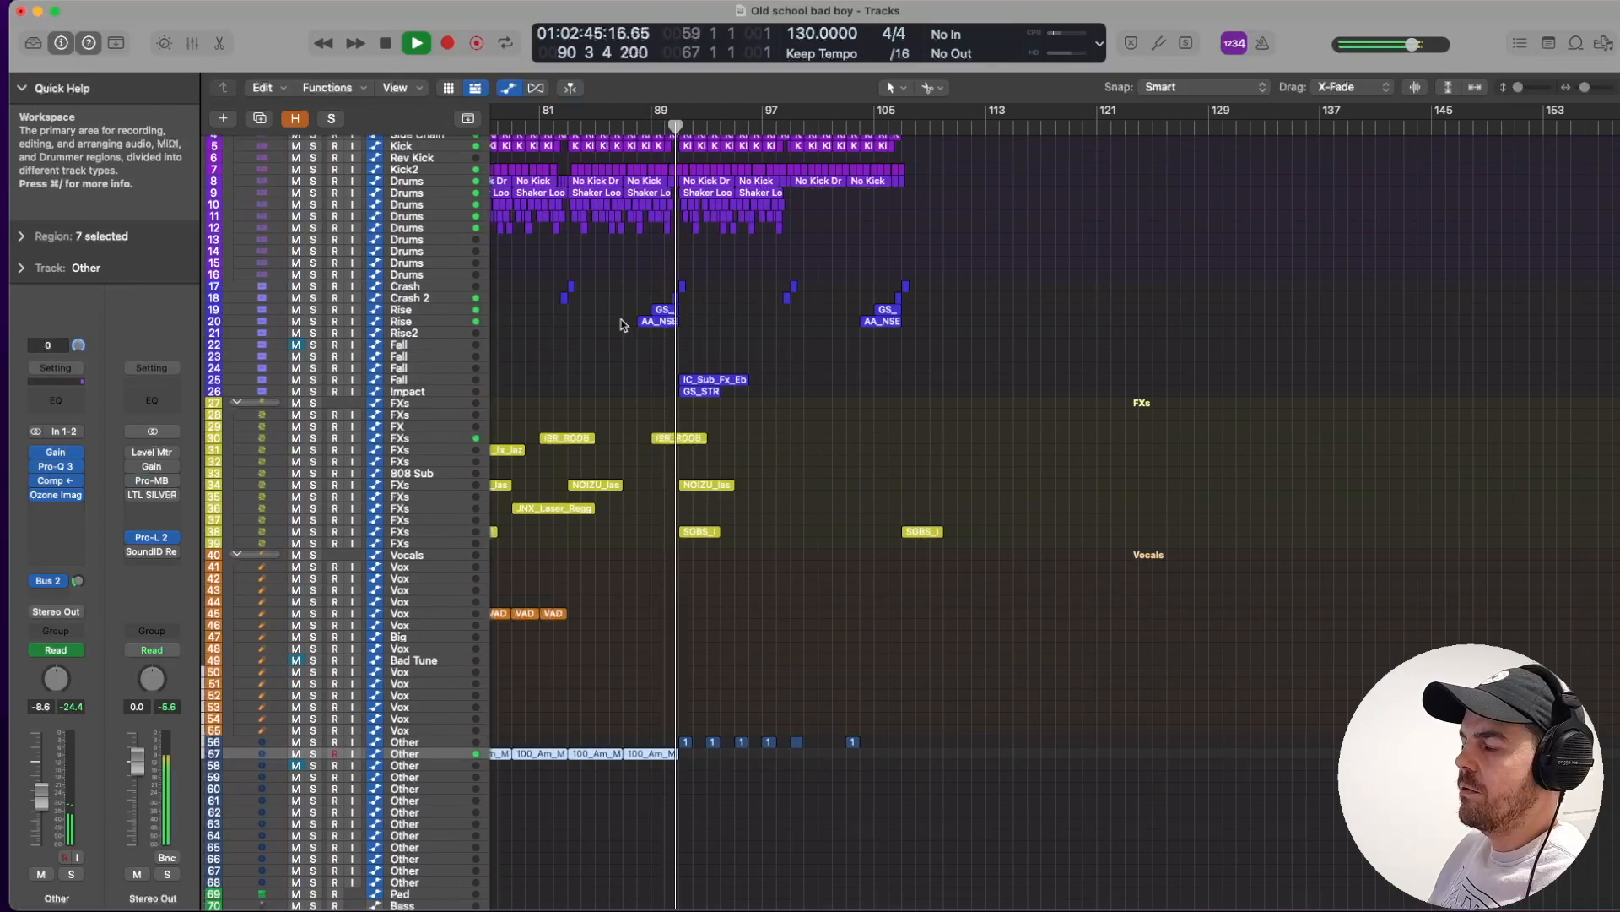
{"action": "scroll", "coordinate": [644, 319], "scroll_direction": "left", "scroll_amount": 10}
{"action": "scroll", "coordinate": [665, 318], "scroll_direction": "right", "scroll_amount": 12}
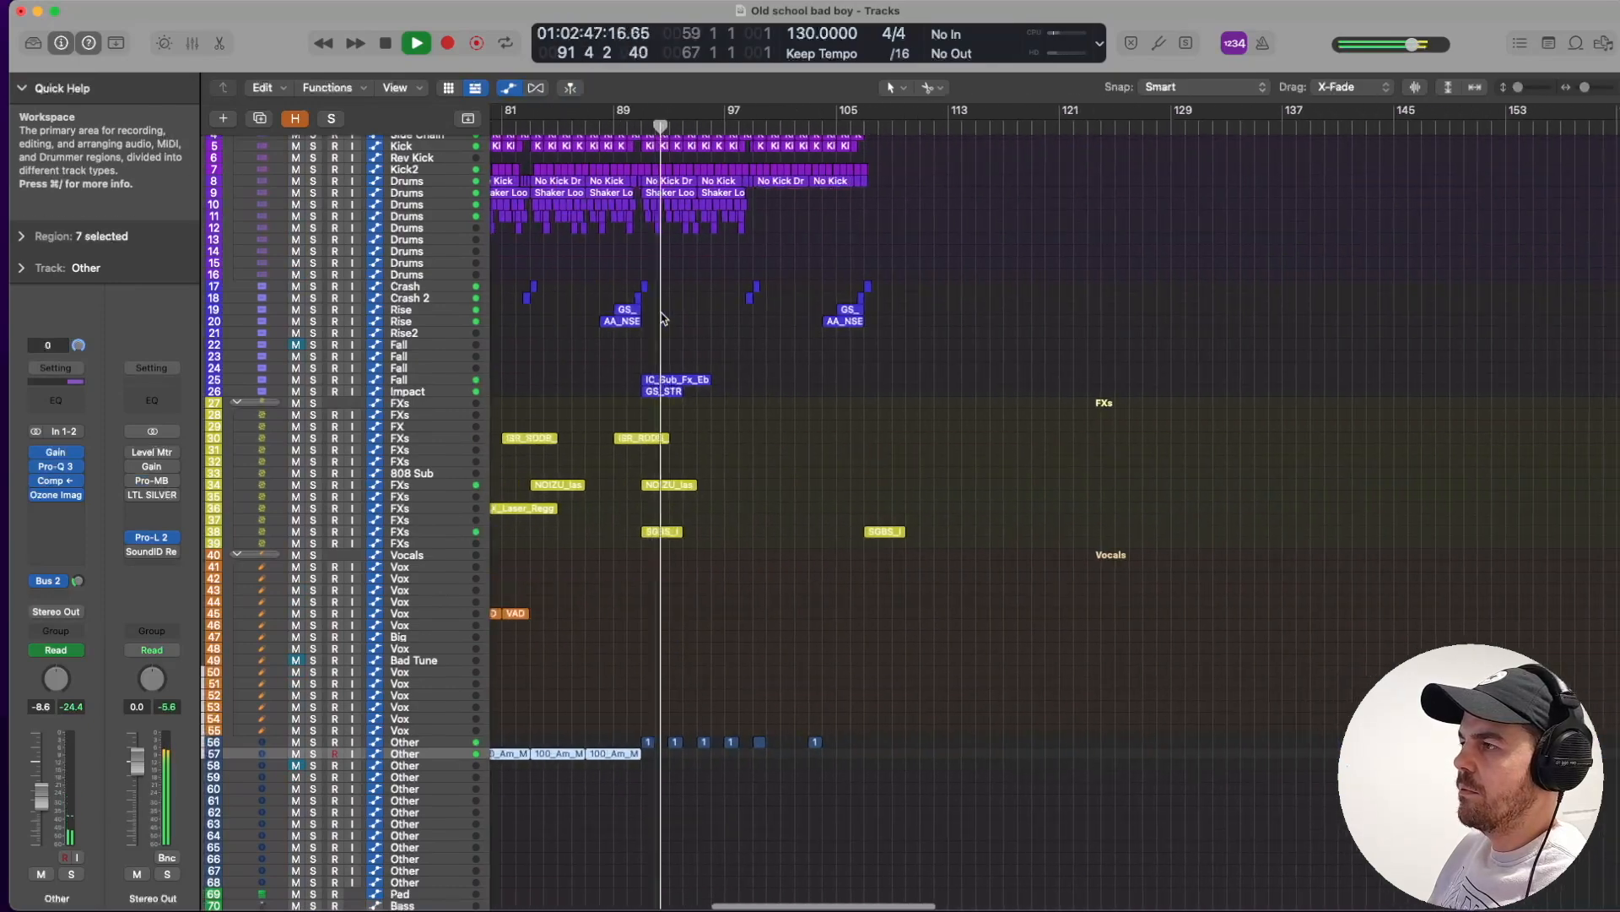
{"action": "scroll", "coordinate": [664, 319], "scroll_direction": "left", "scroll_amount": 10}
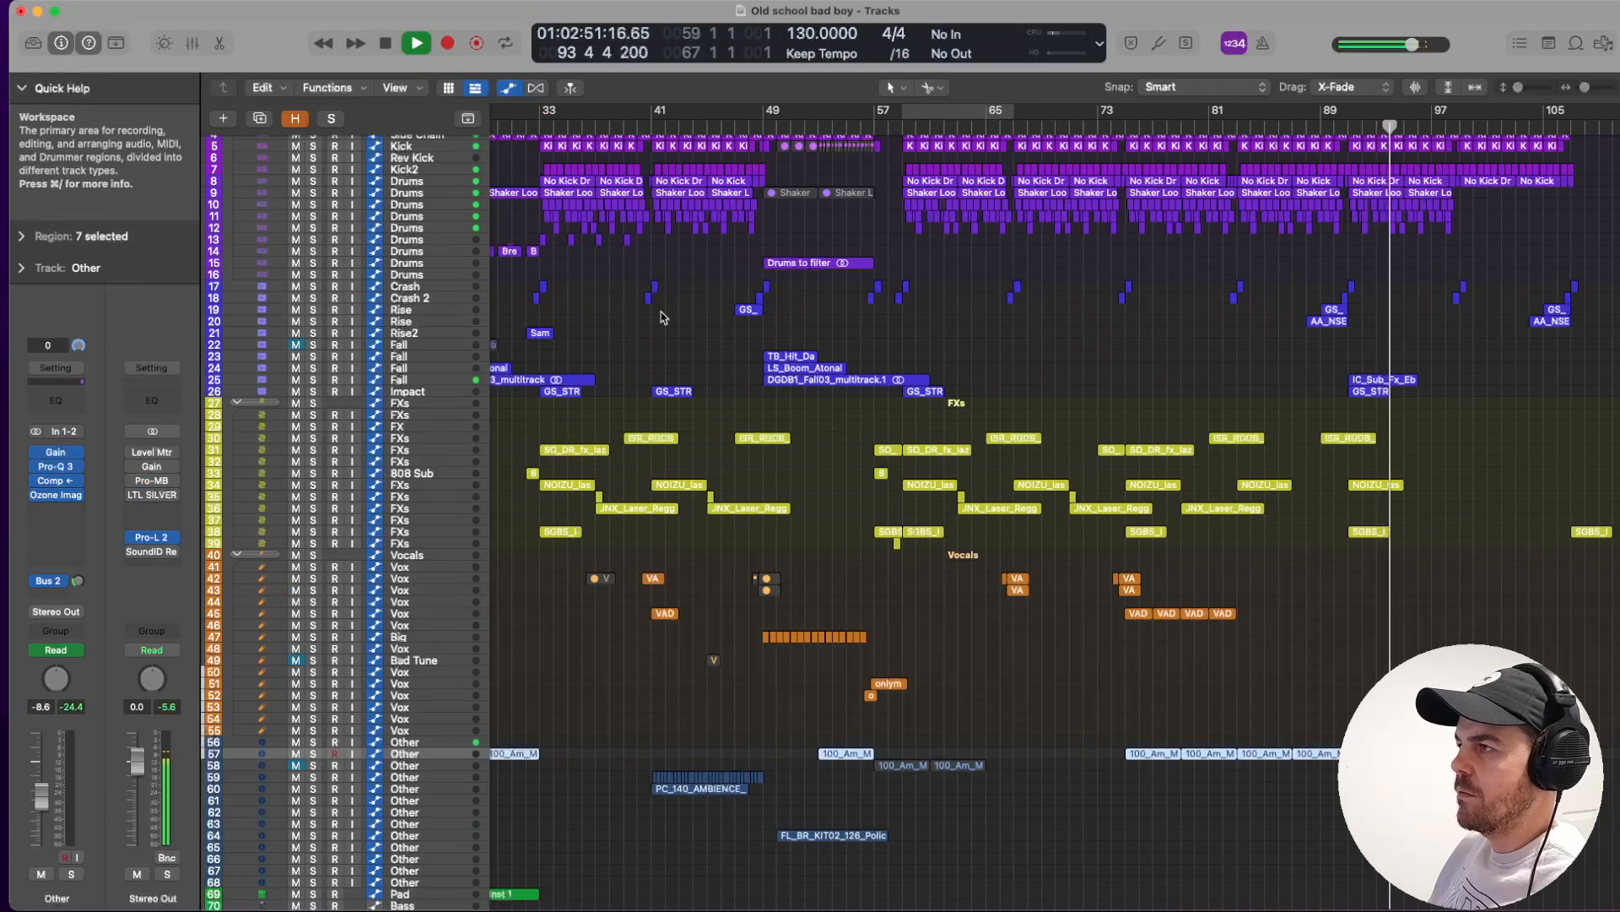
{"action": "key", "text": "super+Left"}
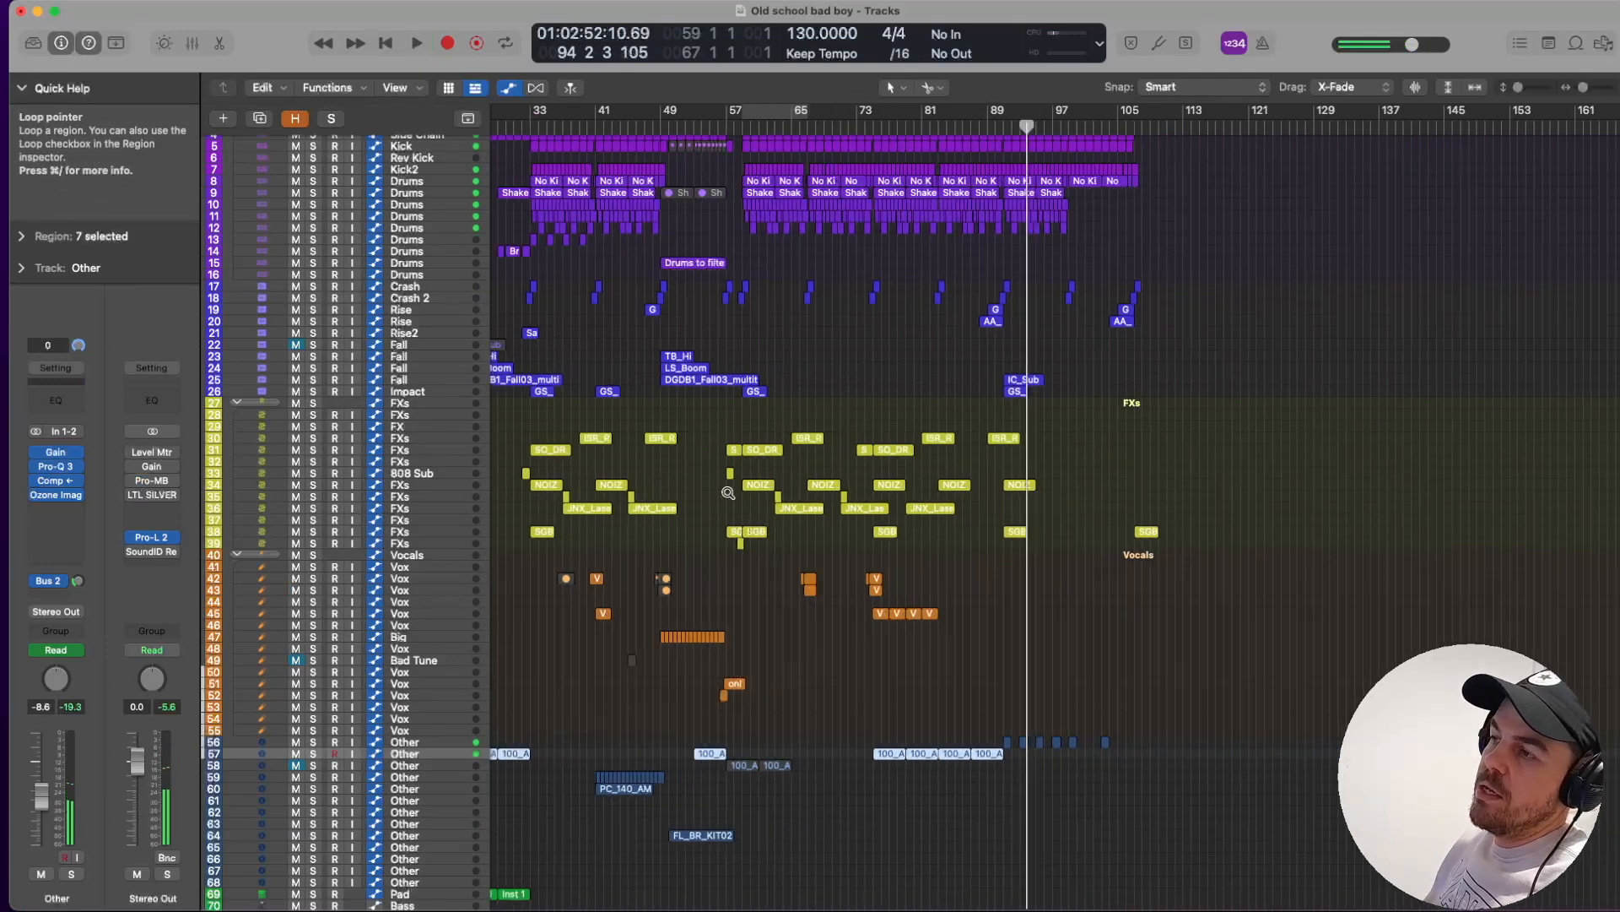